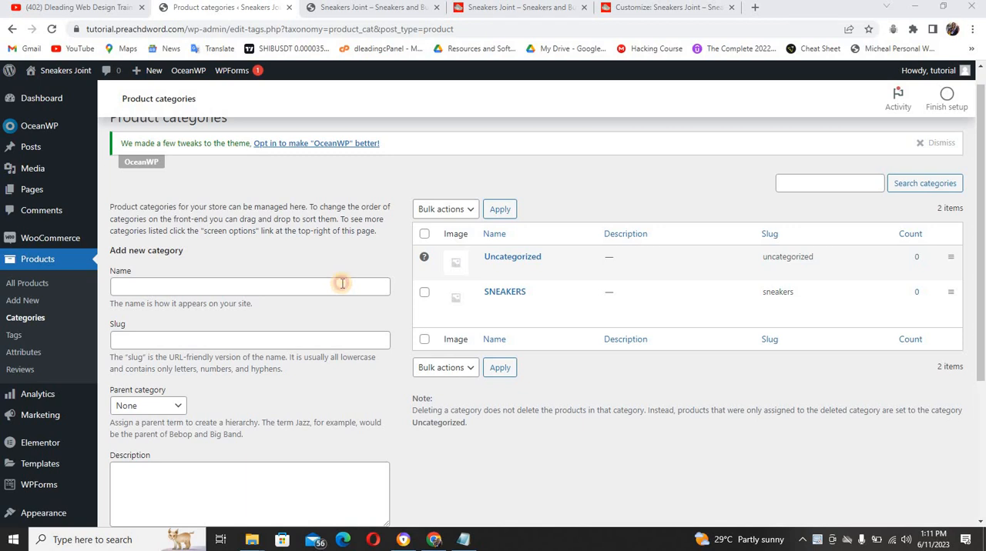
Add a new product category named SANDALS
click(342, 284)
text(SANDALS)
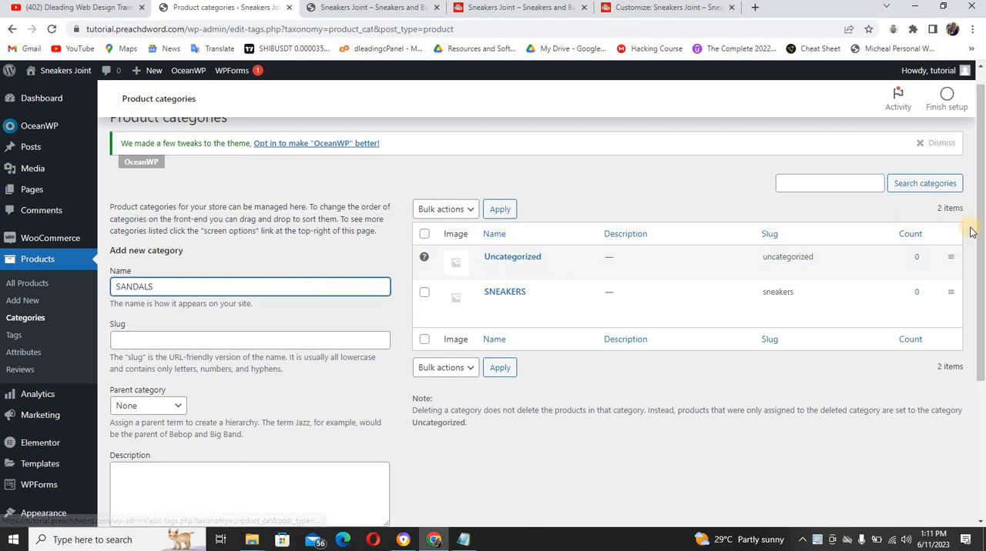
drag(981, 232, 774, 396)
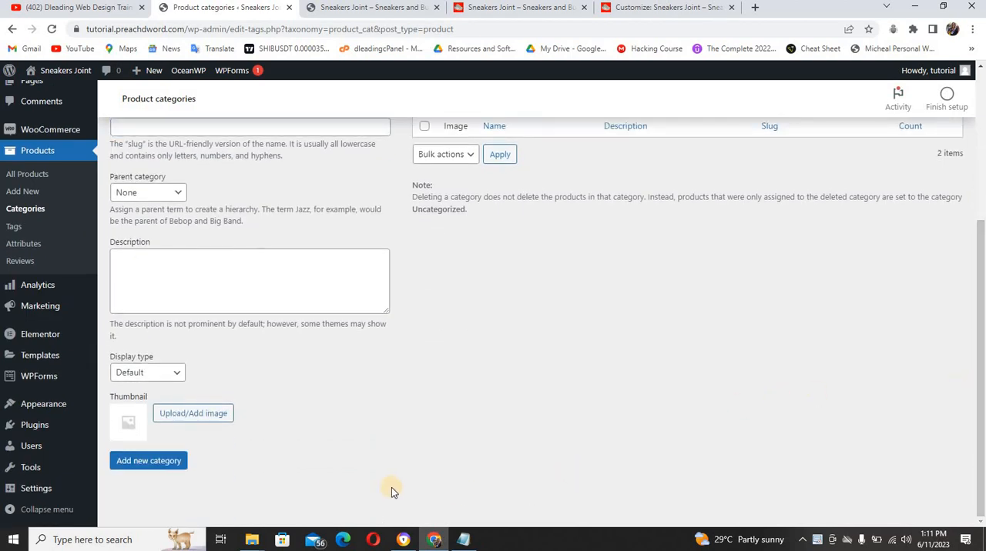
click(170, 462)
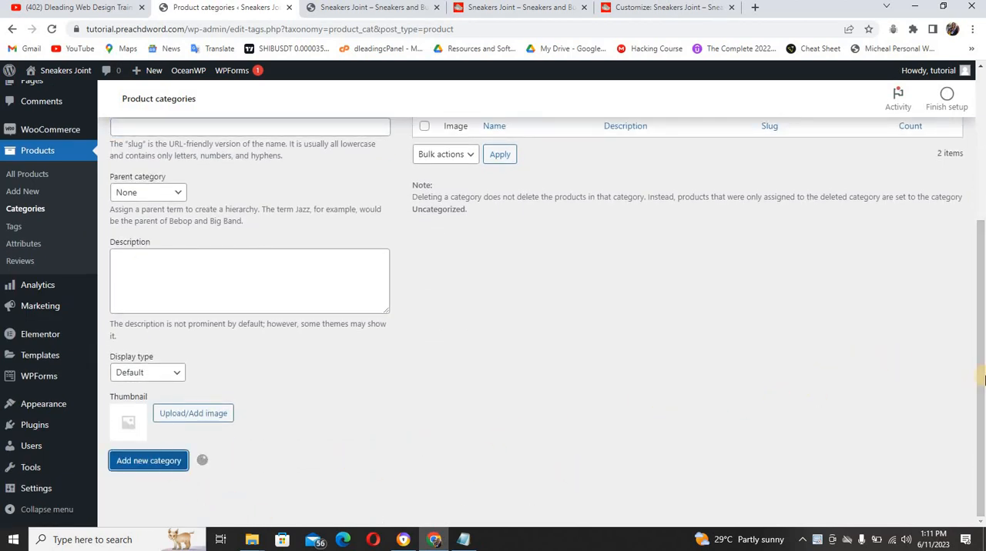
scroll(975, 272, up, 2)
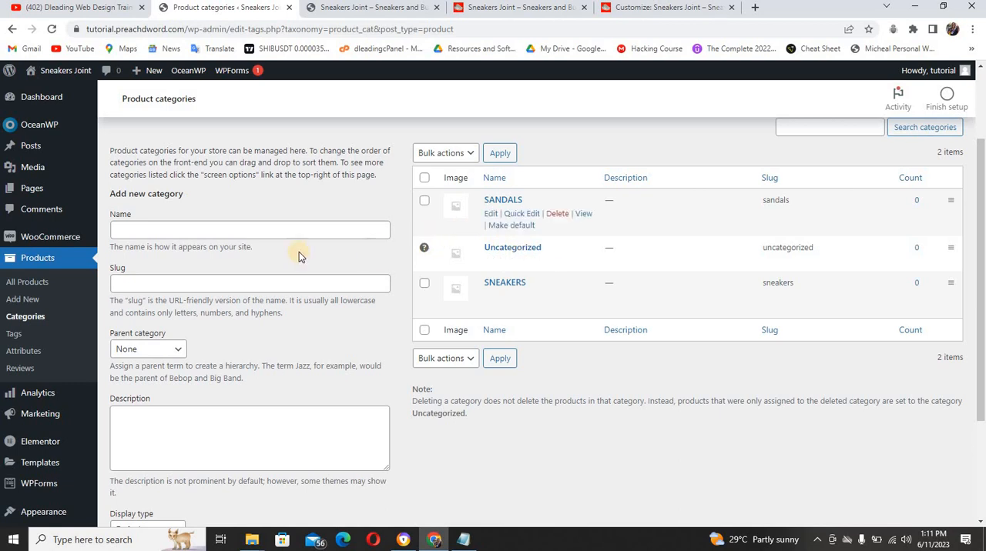
Add a new product category named BUSINESS SHOE, copying its wording from the header of the finished Sneakers Joint reference site
click(274, 231)
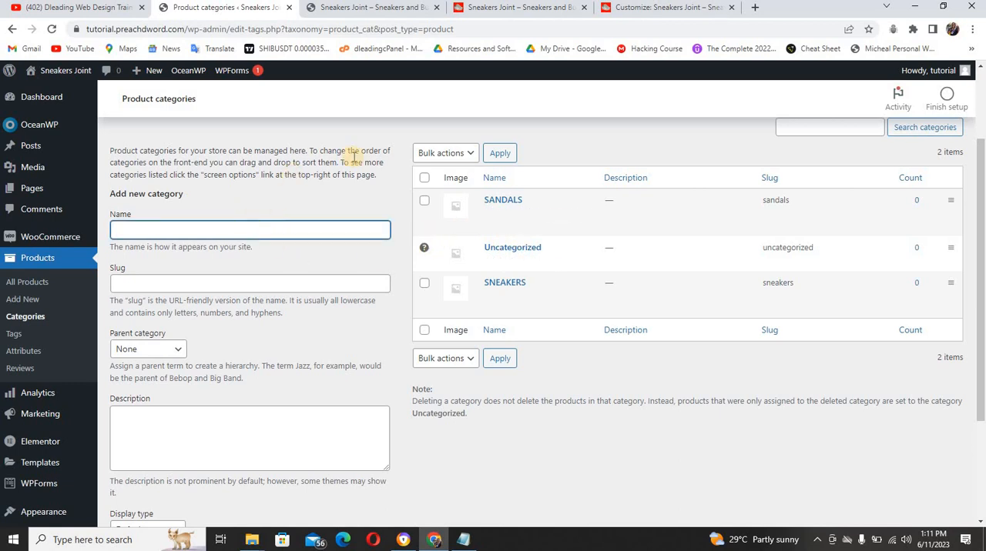
click(493, 7)
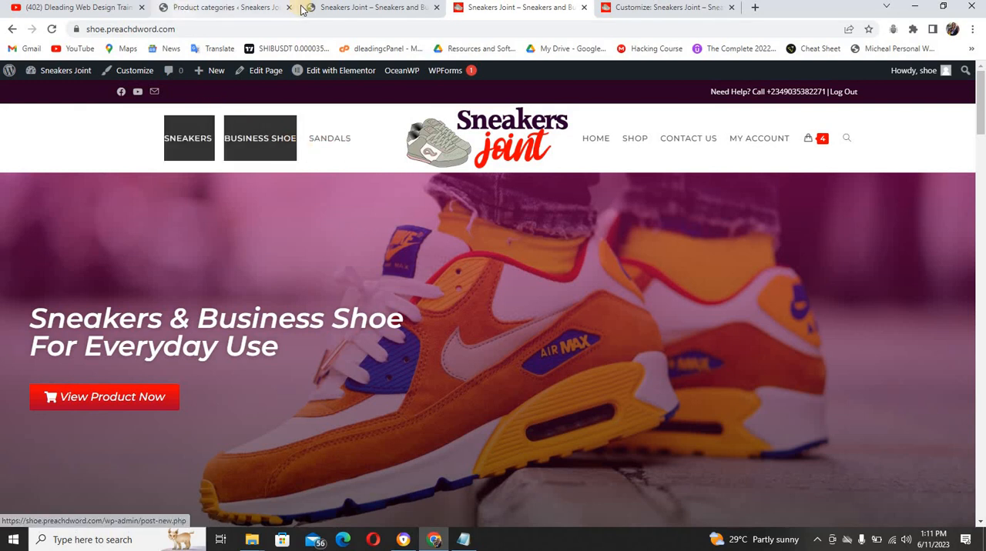
click(255, 9)
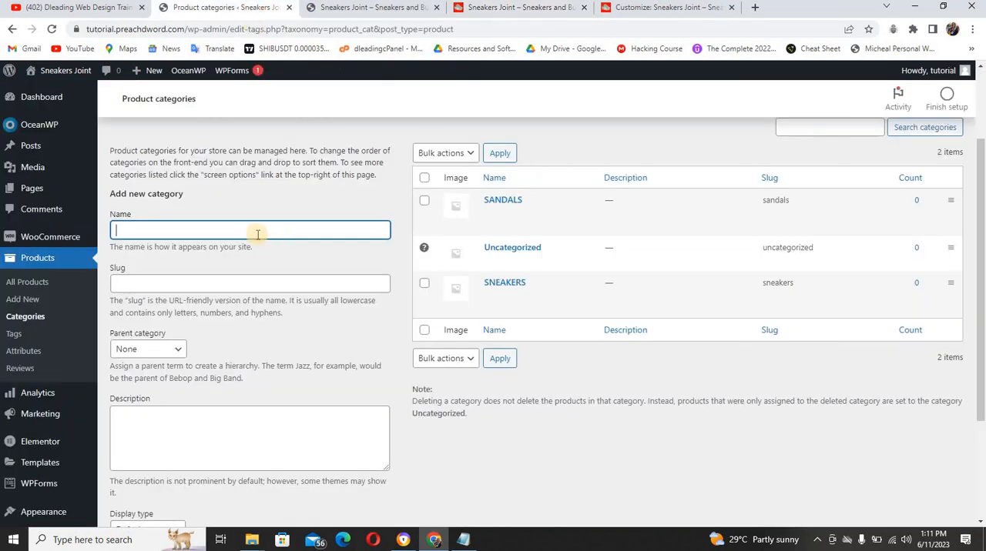
text(SNEAKERS BUSINESS SHOE)
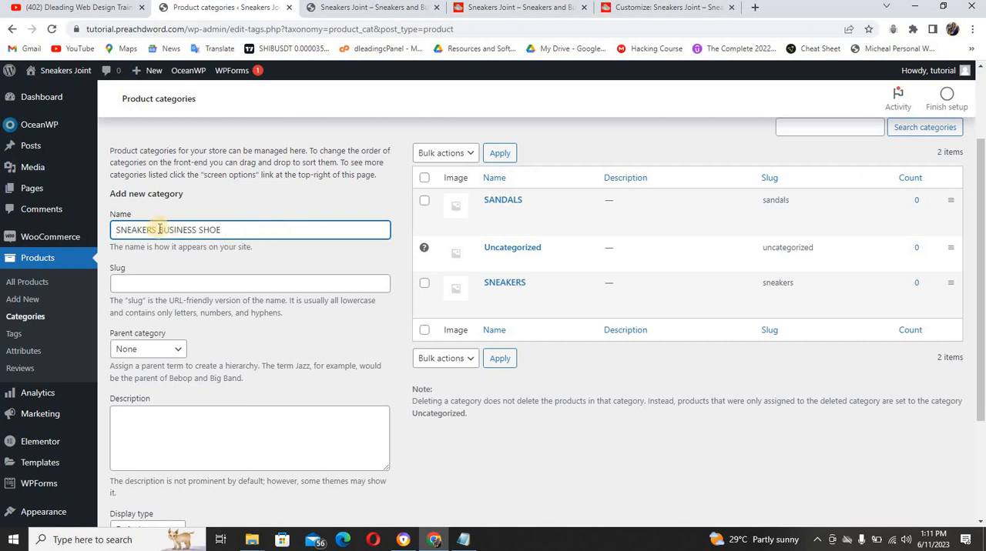
drag(160, 230, 115, 230)
key(BackSpace)
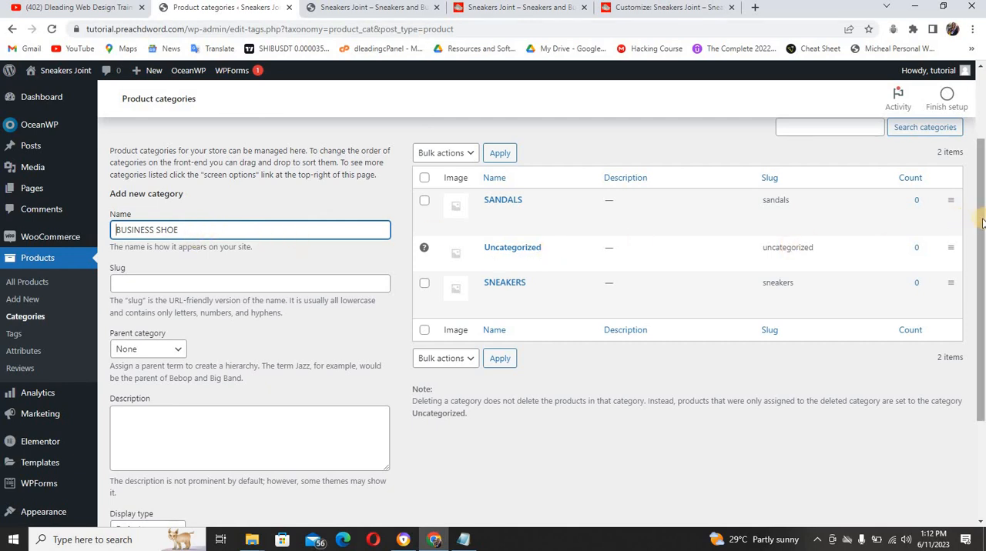
drag(981, 266, 980, 378)
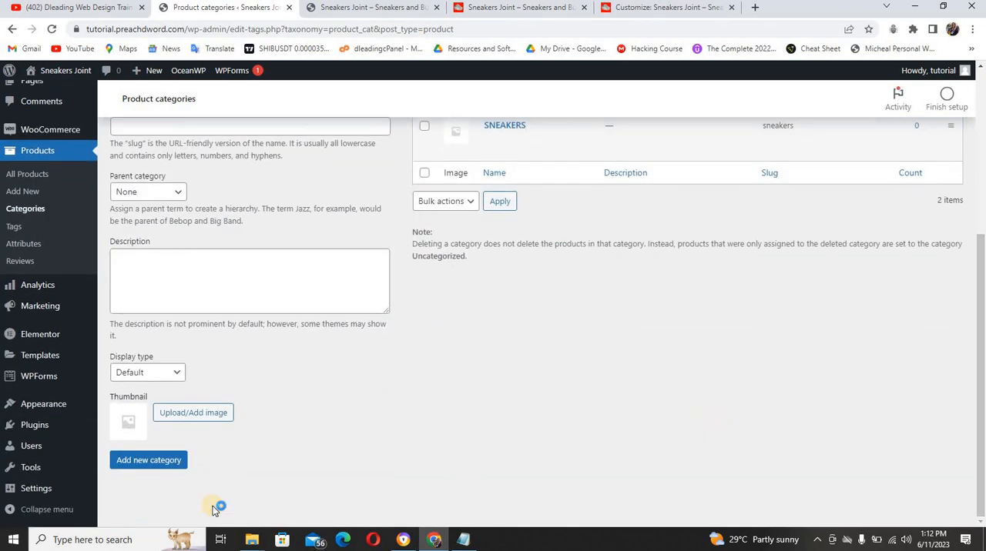
click(167, 462)
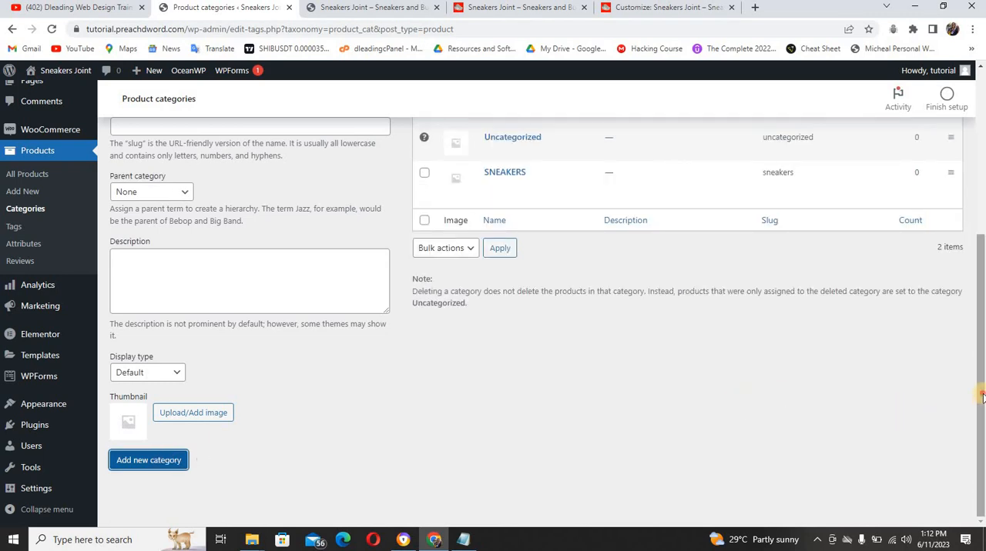
scroll(983, 401, up, 3)
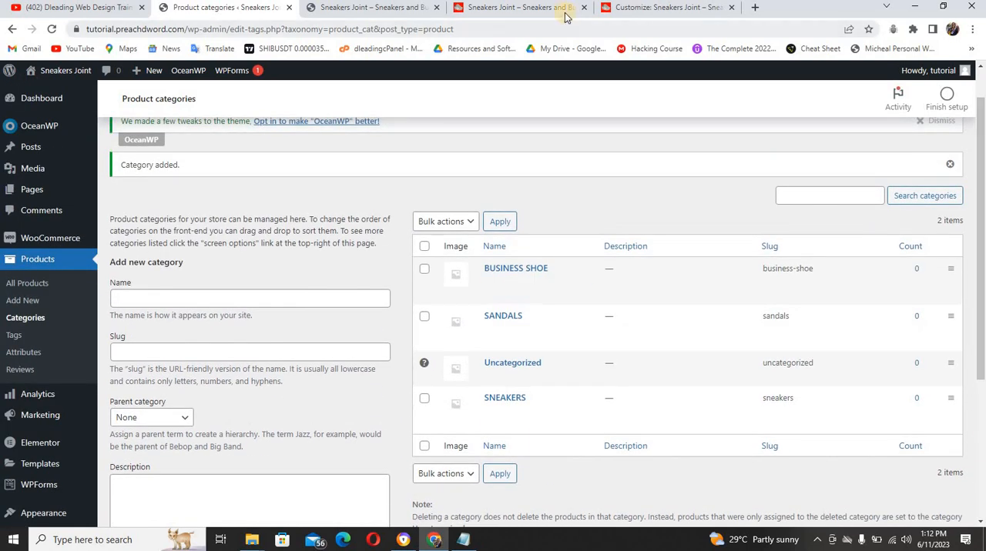
Compare the header navigation of the reference site and the tutorial site, and open the tutorial site's menu management page
click(563, 10)
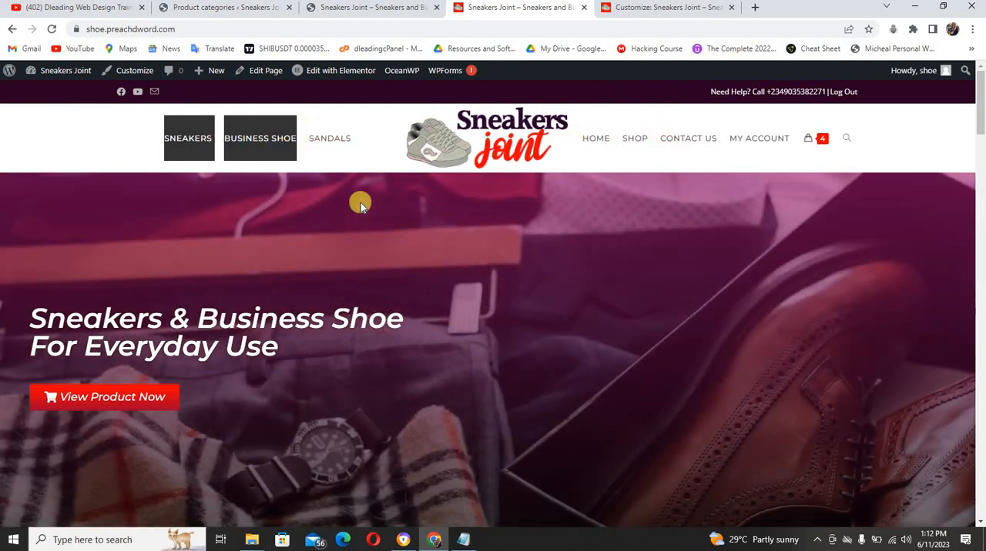
click(312, 8)
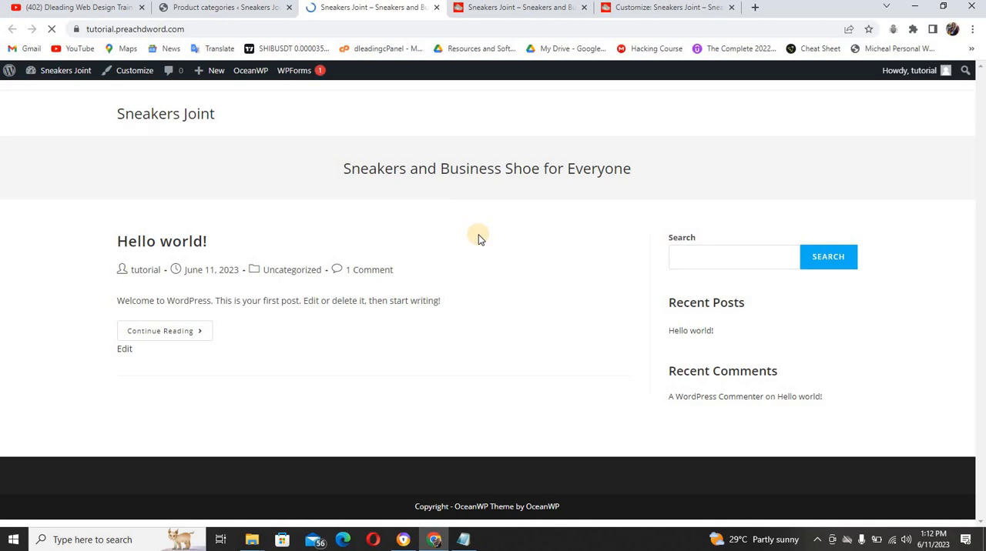
click(243, 9)
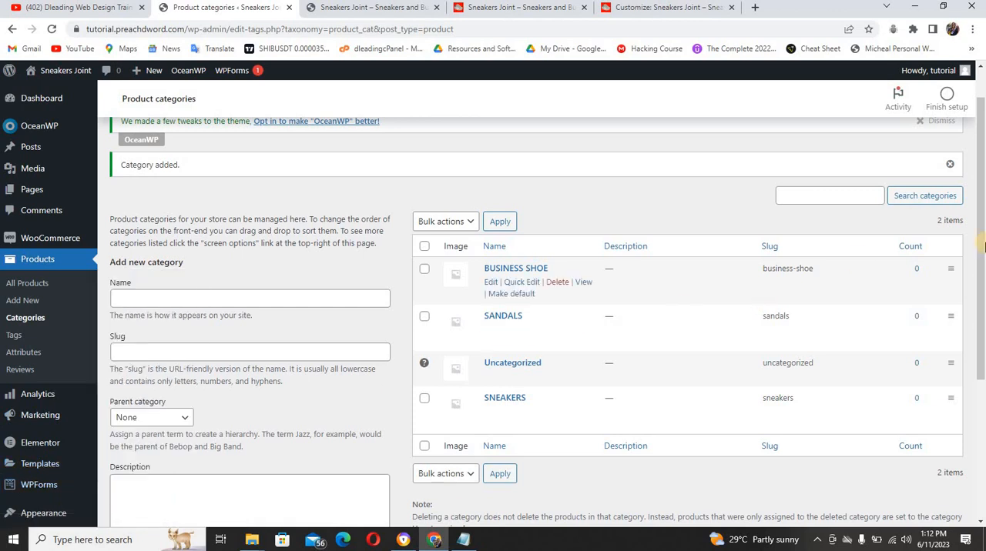
drag(982, 245, 983, 325)
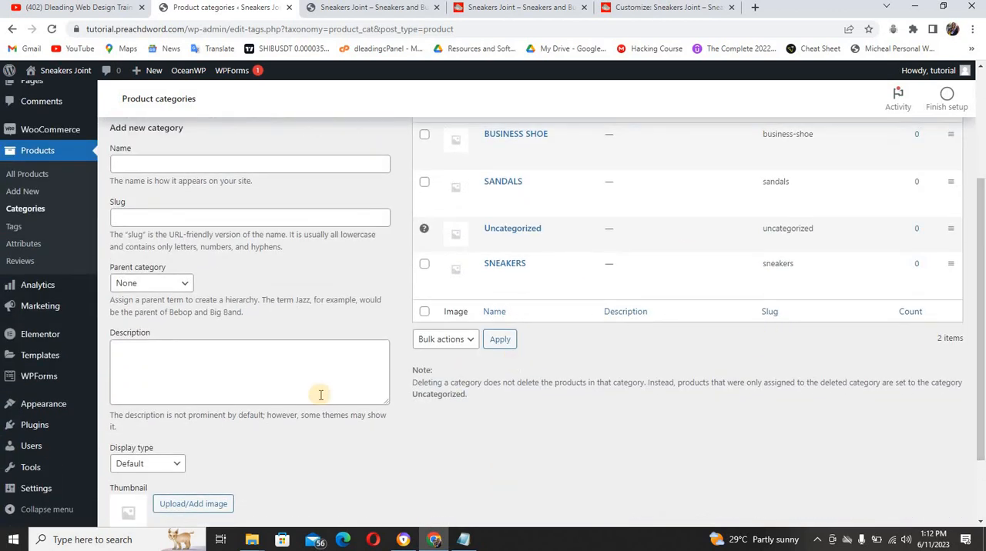
mouse_move(43, 406)
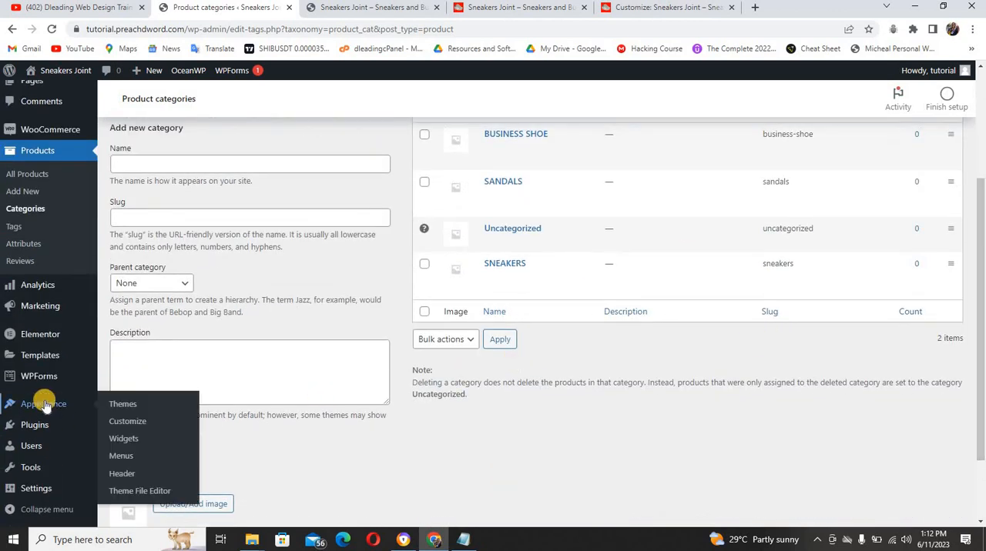
click(127, 458)
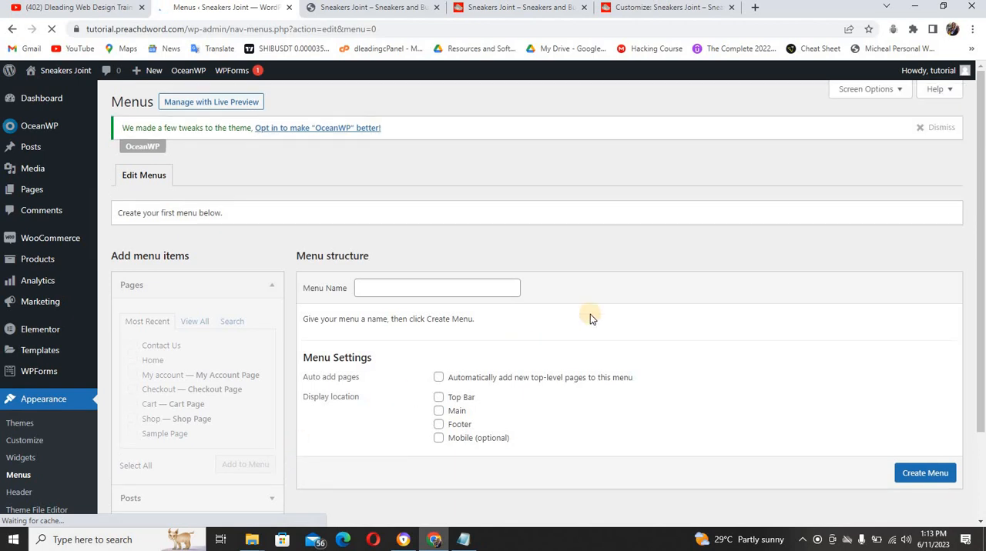
Create a navigation menu named Main Menu and assign it to the Main display location
click(390, 291)
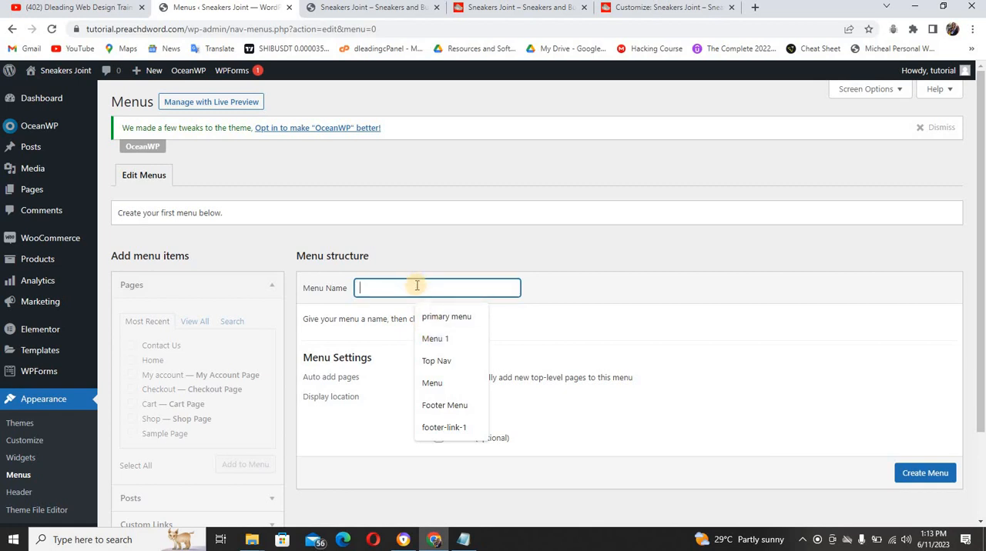
text(main)
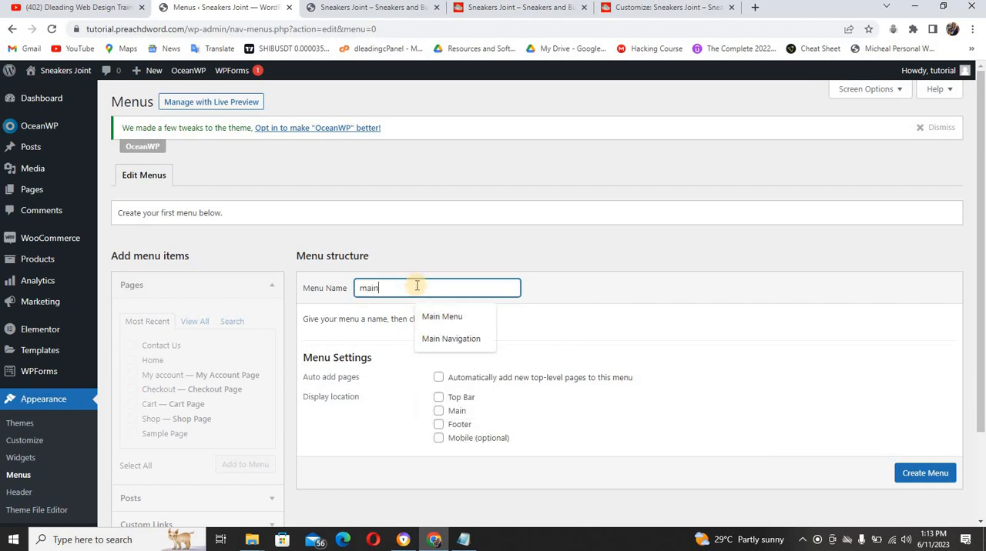
click(462, 320)
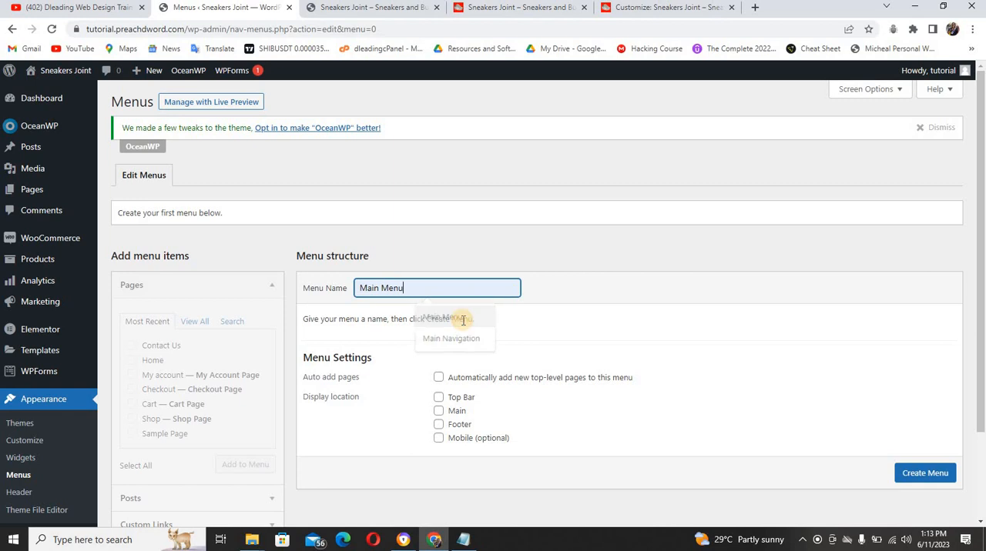
click(439, 414)
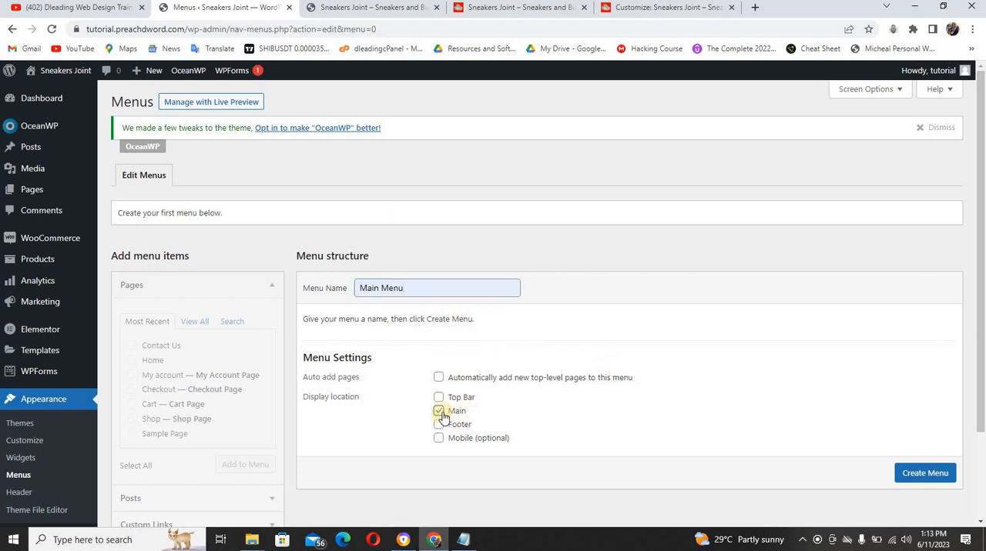
click(924, 473)
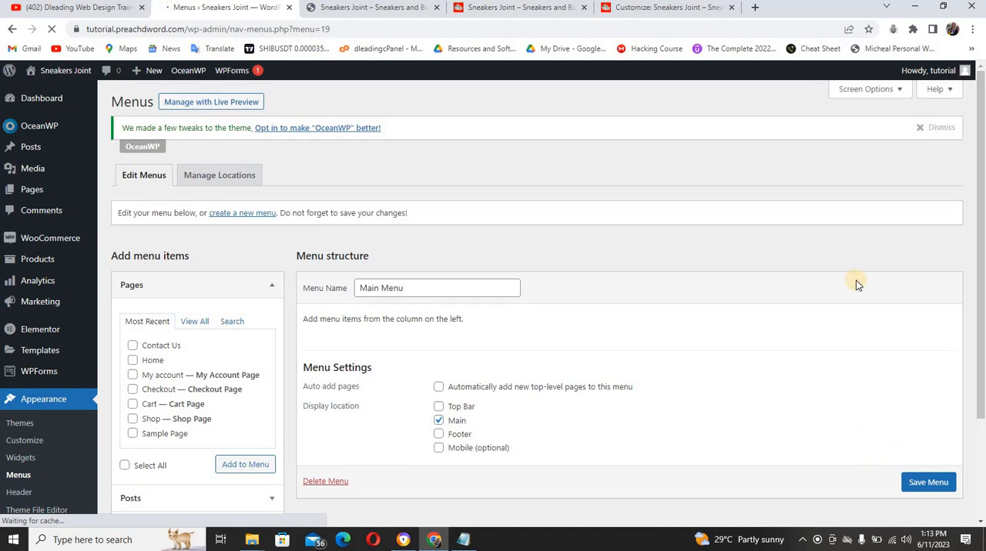
Add the Home, Contact Us, Shop and My account pages to Main Menu, matching the reference site's header
click(542, 10)
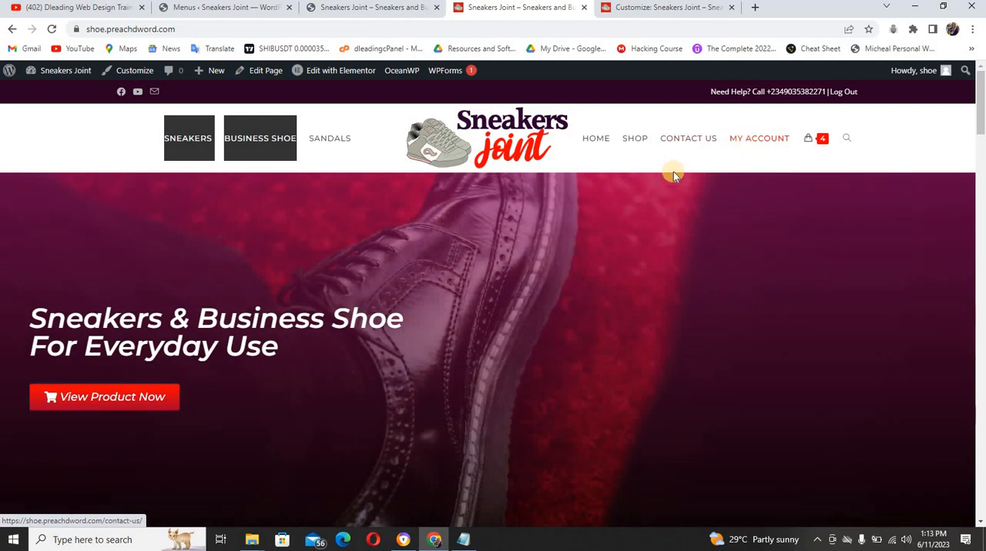
click(262, 13)
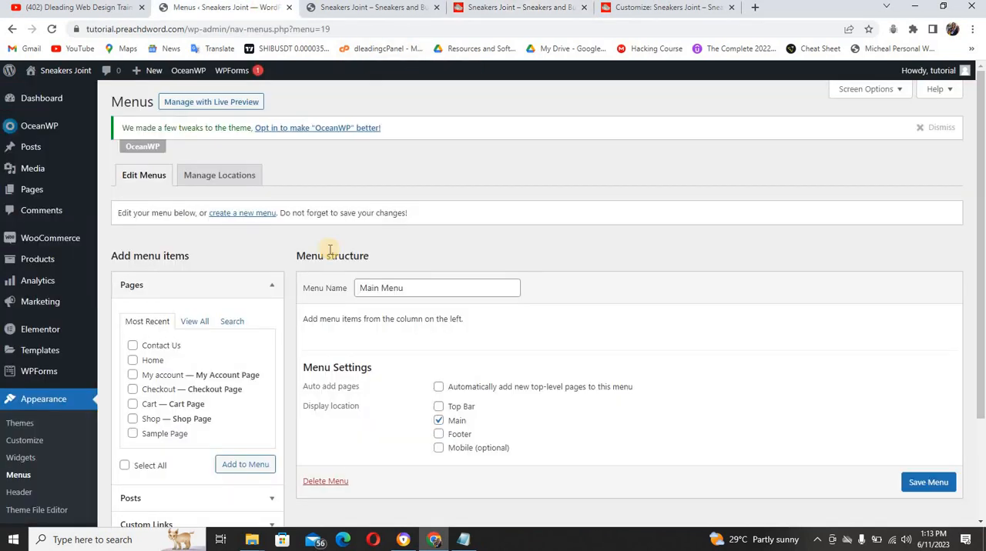
click(134, 361)
click(134, 345)
click(133, 421)
click(133, 379)
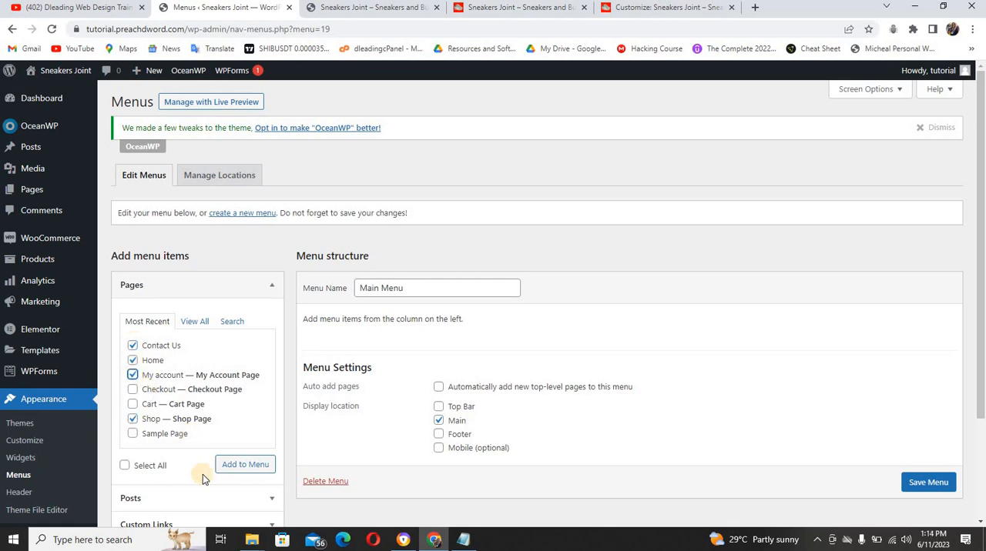
click(236, 470)
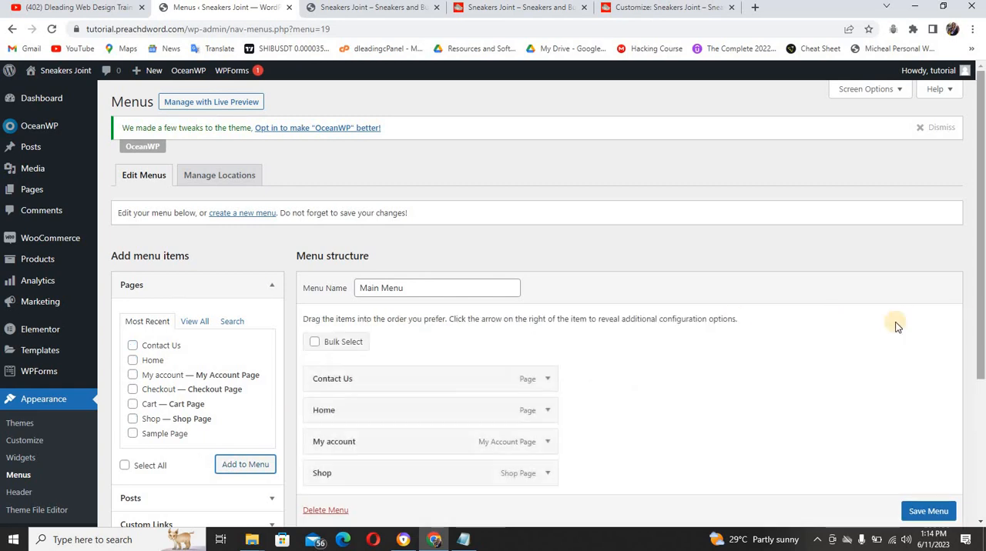
Reorder the Main Menu items to Home, Shop, Contact Us, My account and save the menu
scroll(980, 285, down, 1)
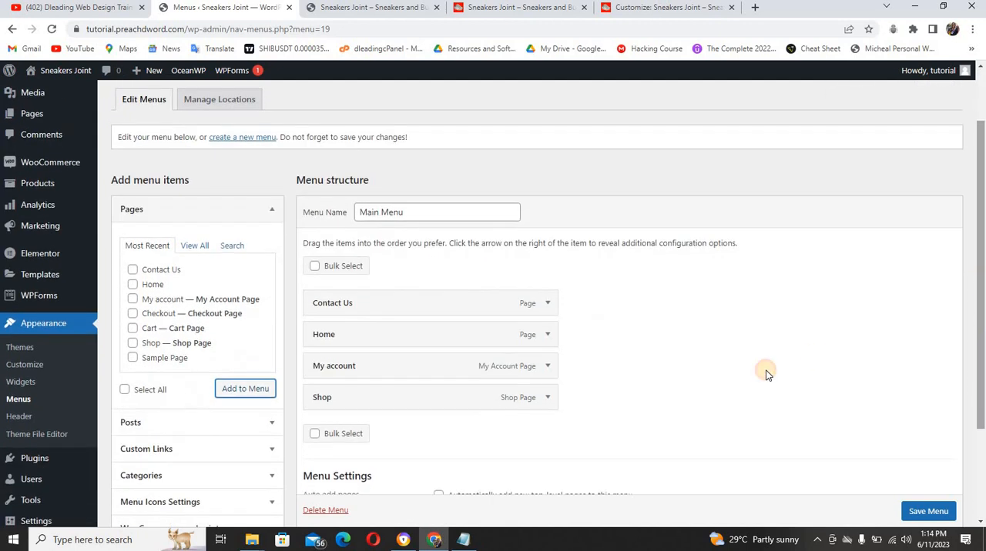
drag(432, 327, 423, 287)
drag(377, 390, 358, 342)
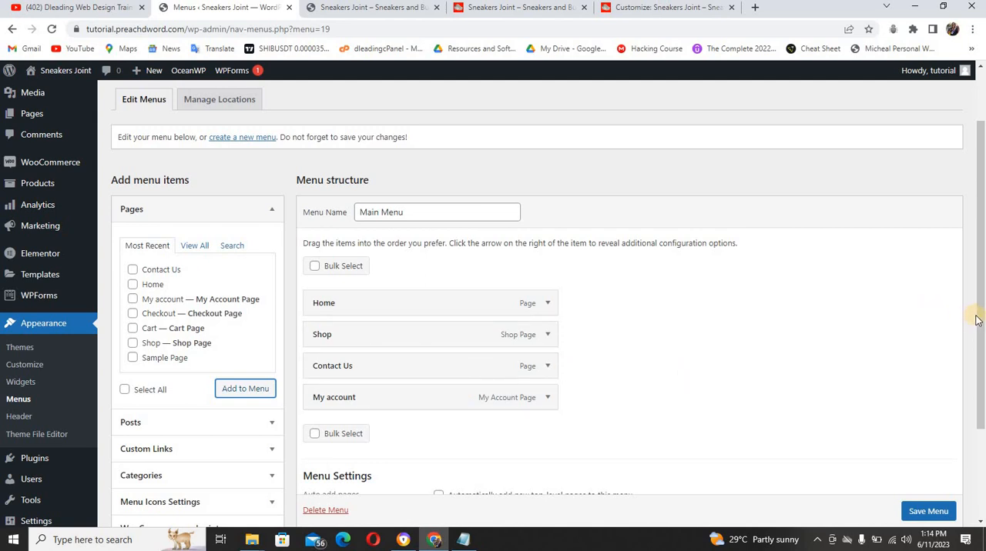
drag(981, 323, 982, 348)
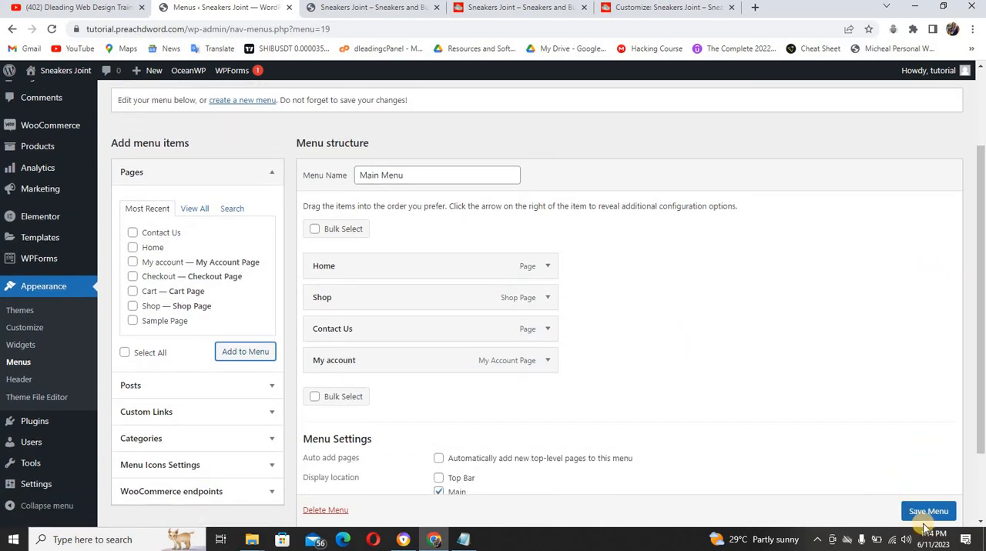
click(922, 512)
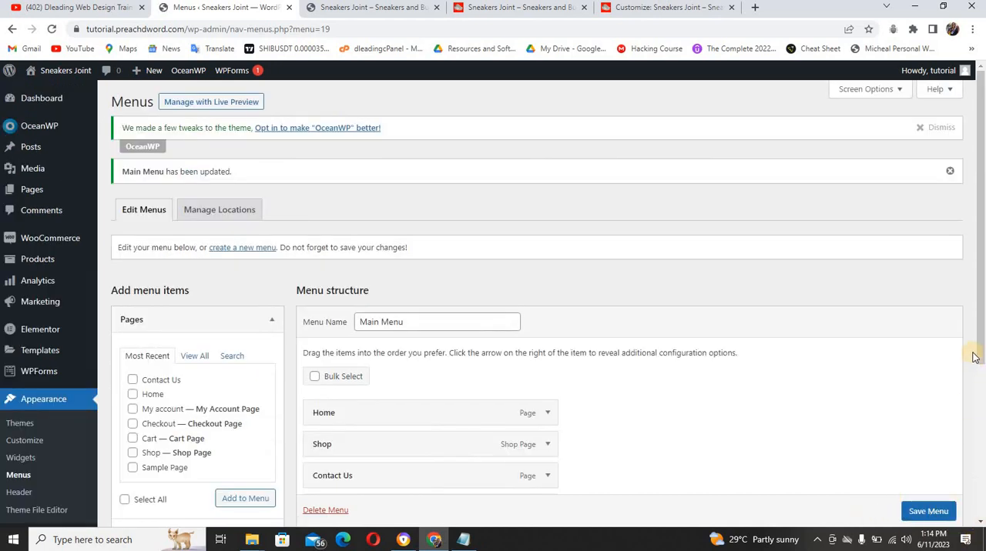
drag(982, 352, 983, 385)
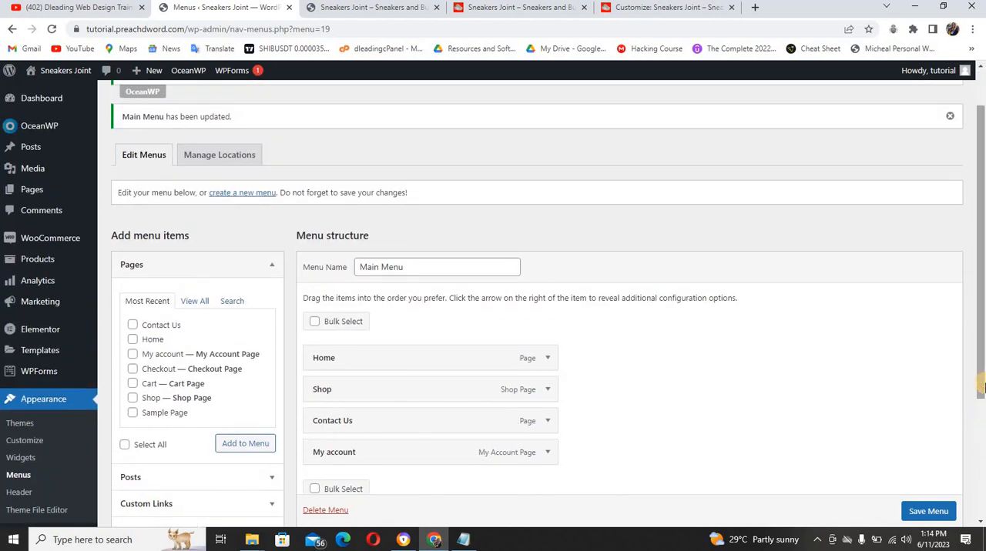
Check the reference site's header, then create a navigation menu named Secondary Menu on the tutorial site without assigning a display location
click(543, 8)
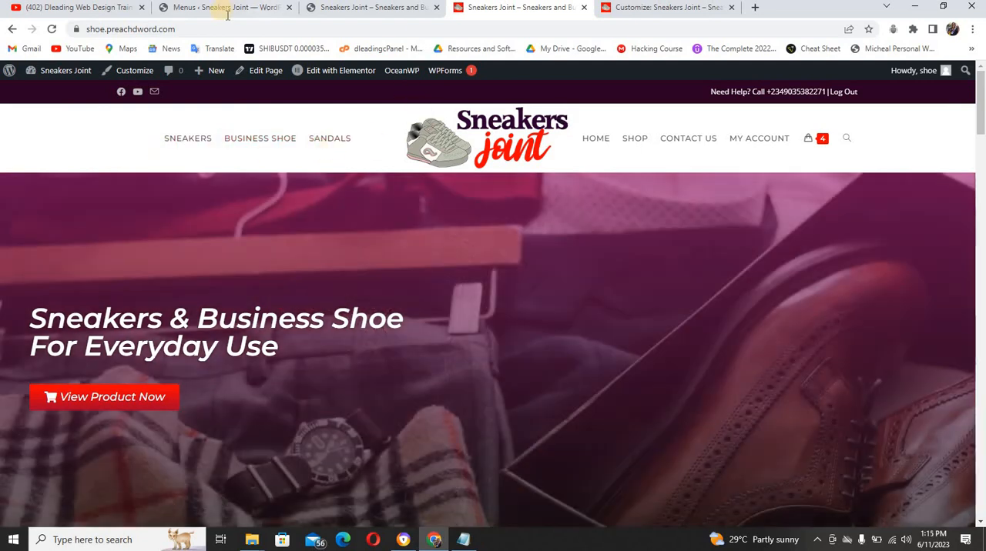
click(226, 7)
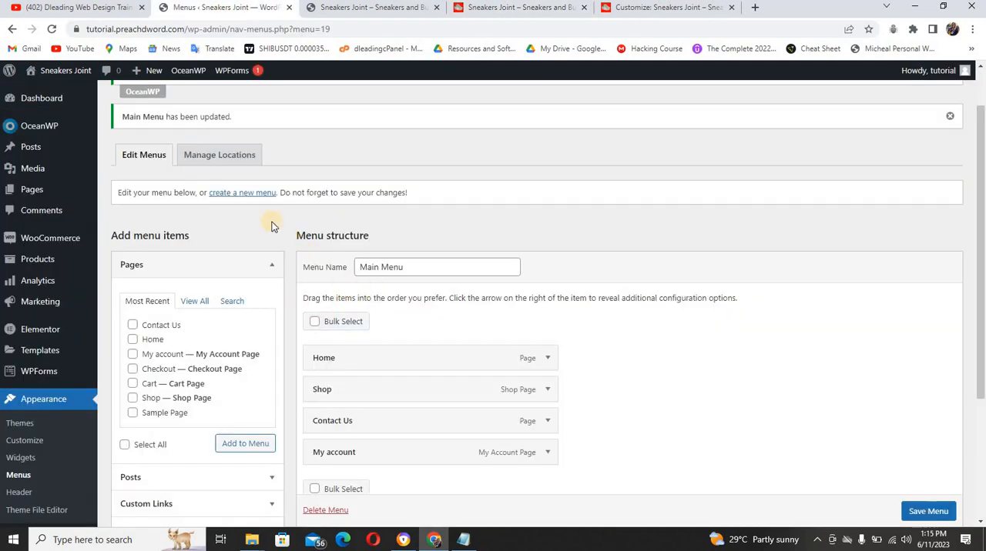
click(240, 193)
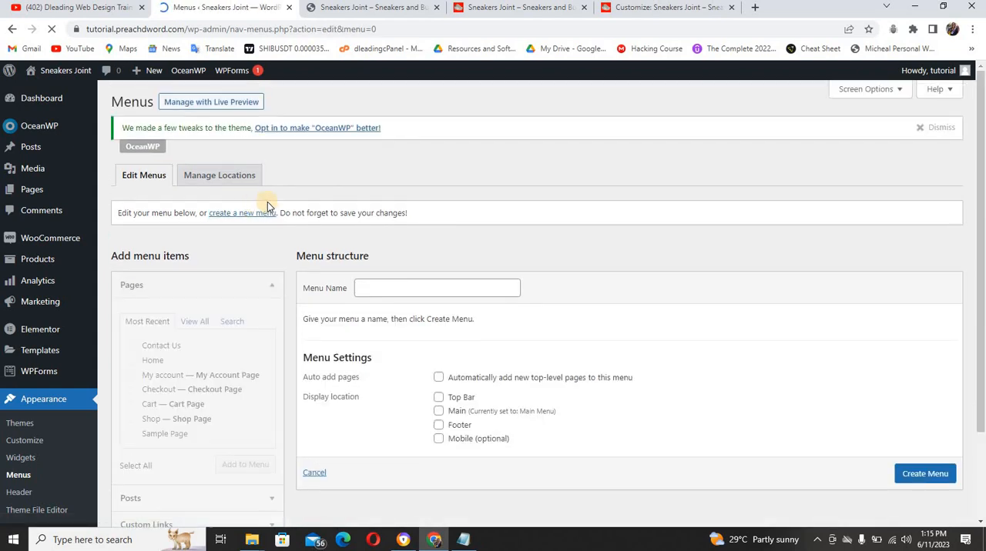
click(392, 289)
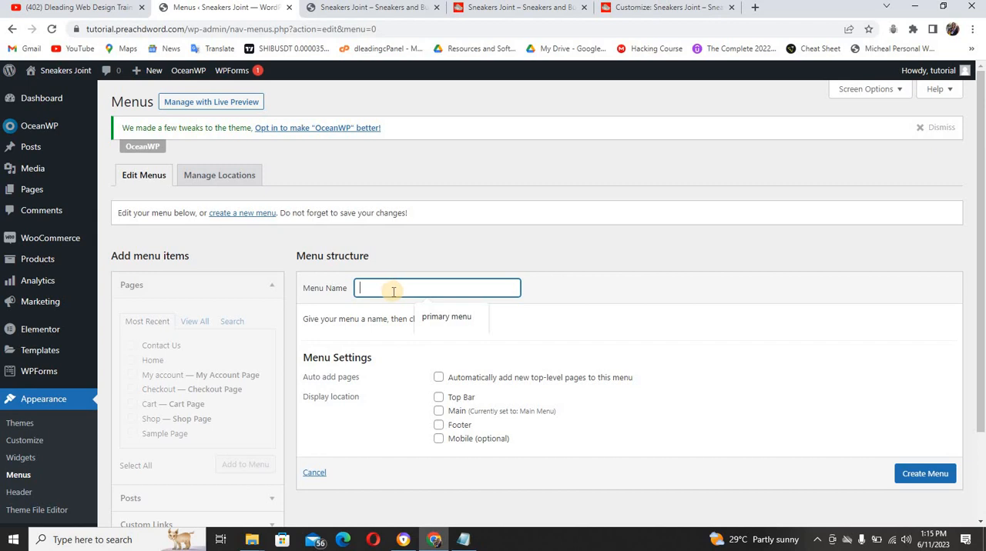
text(Secondary Menu)
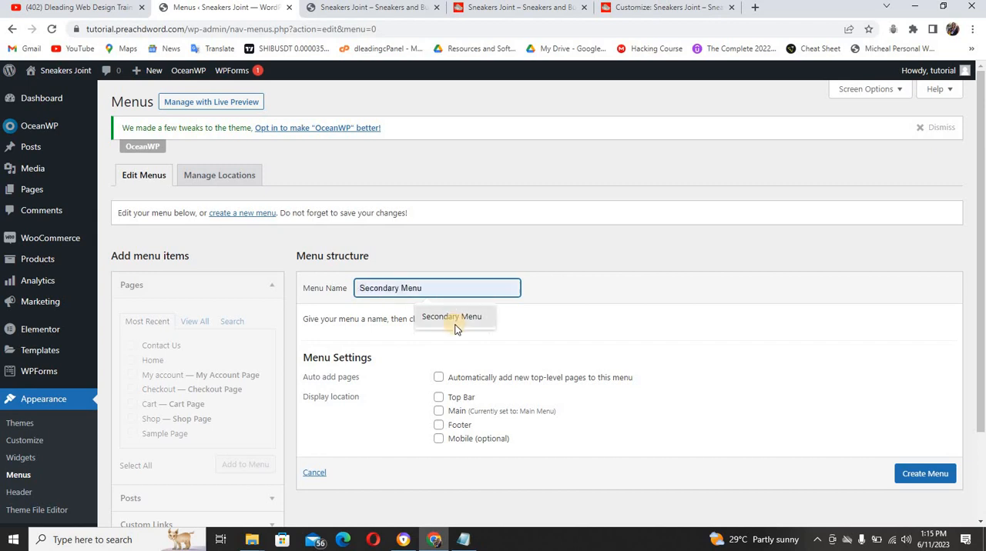
click(454, 319)
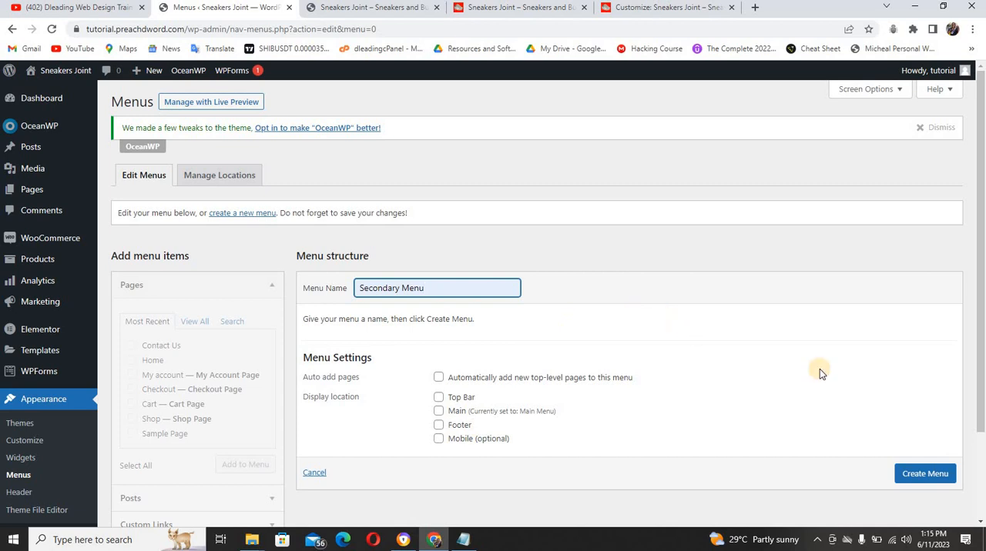
click(918, 473)
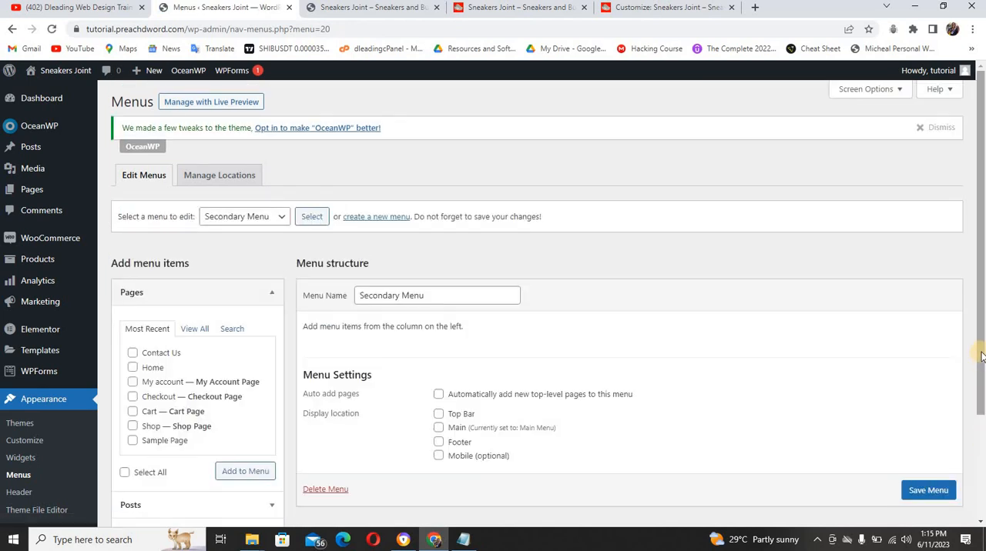
Enable Product categories among the screen elements so they are offered as a menu item source
drag(981, 357, 980, 468)
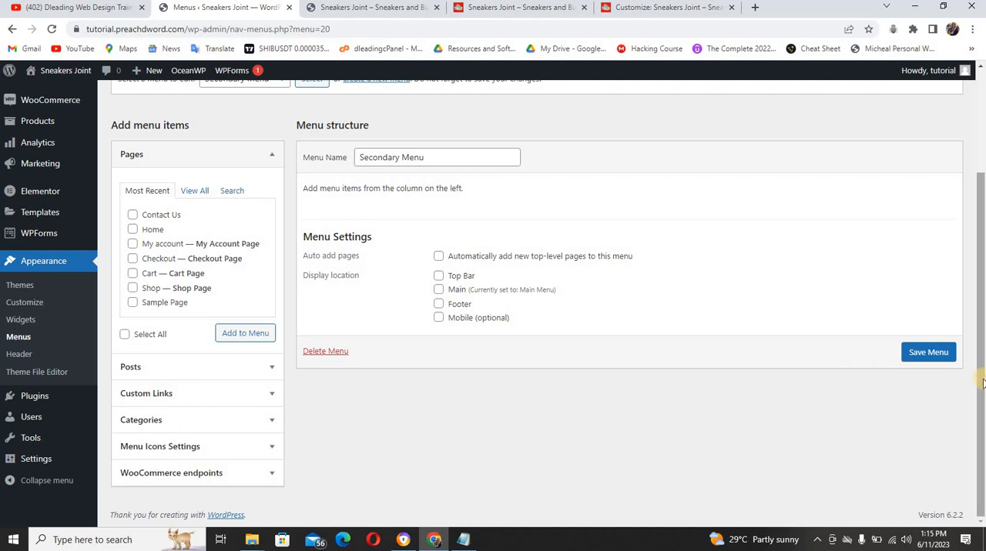
scroll(982, 383, up, 2)
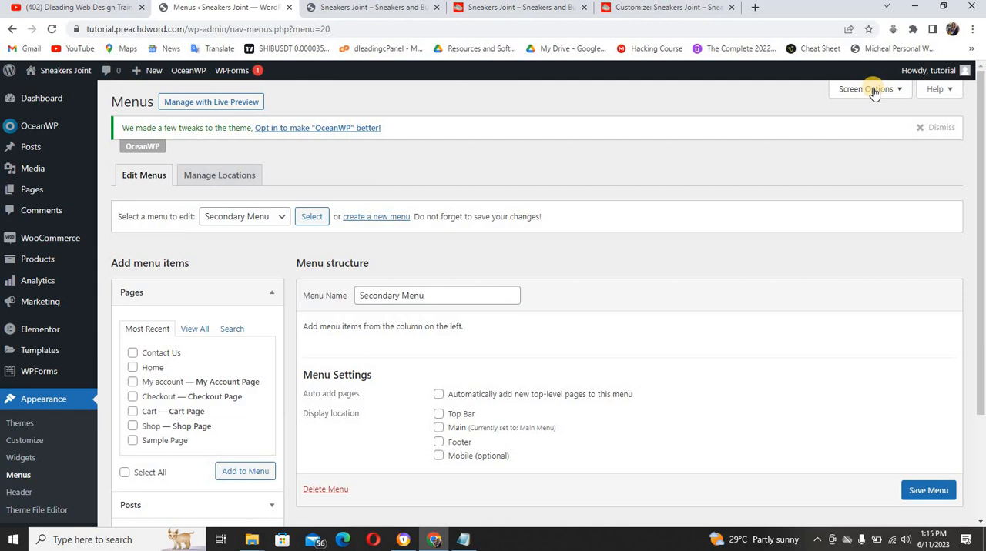
click(874, 90)
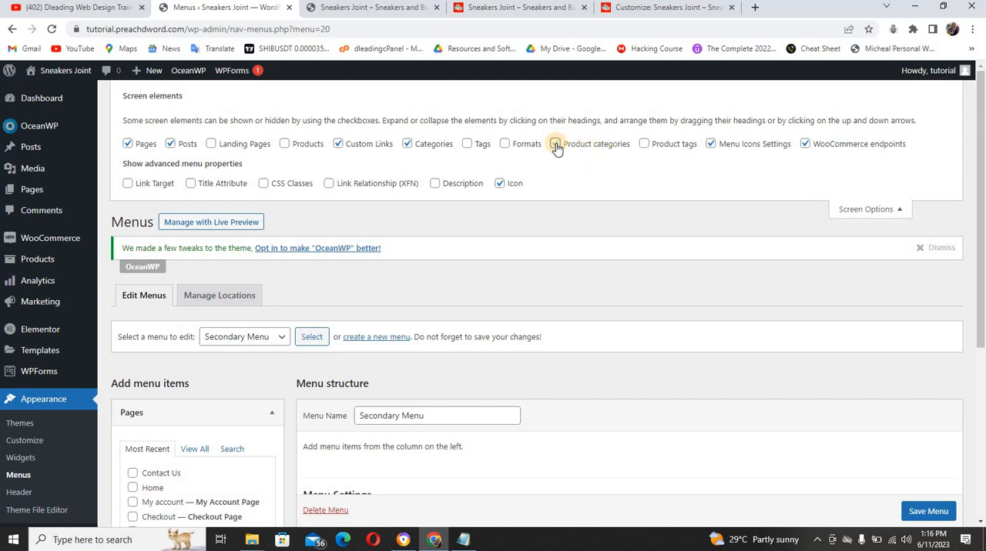
click(555, 145)
click(868, 209)
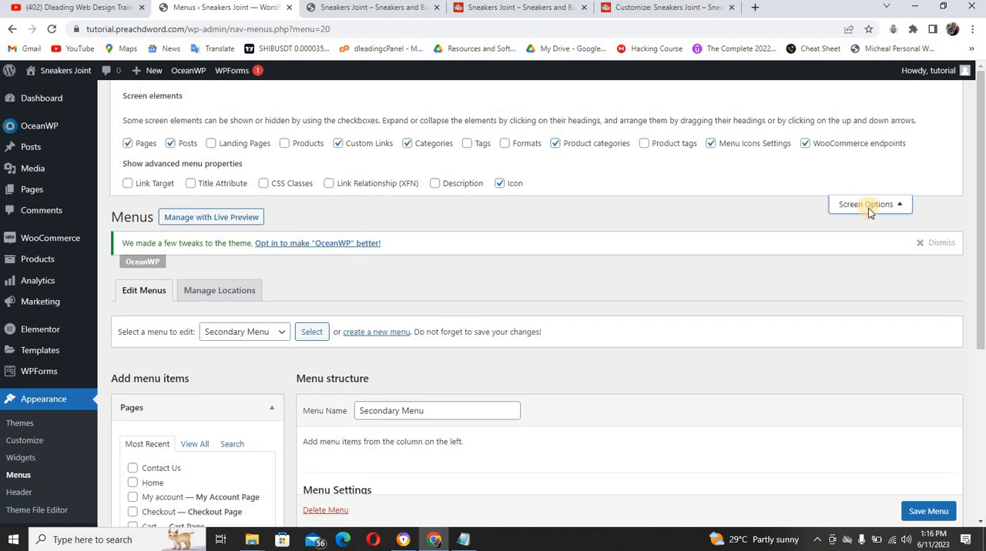
Add the BUSINESS SHOE, SANDALS and SNEAKERS product categories to Secondary Menu
scroll(982, 252, down, 3)
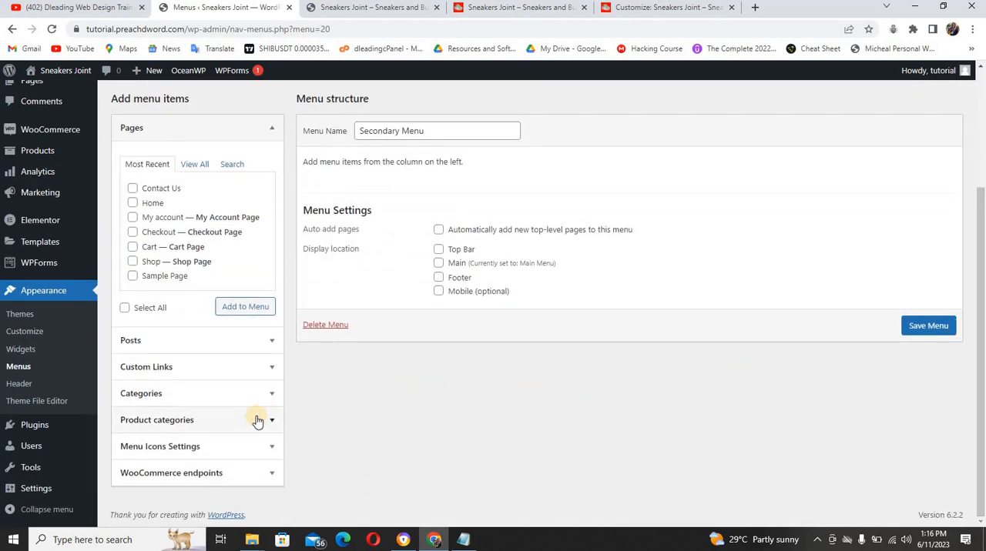
click(257, 420)
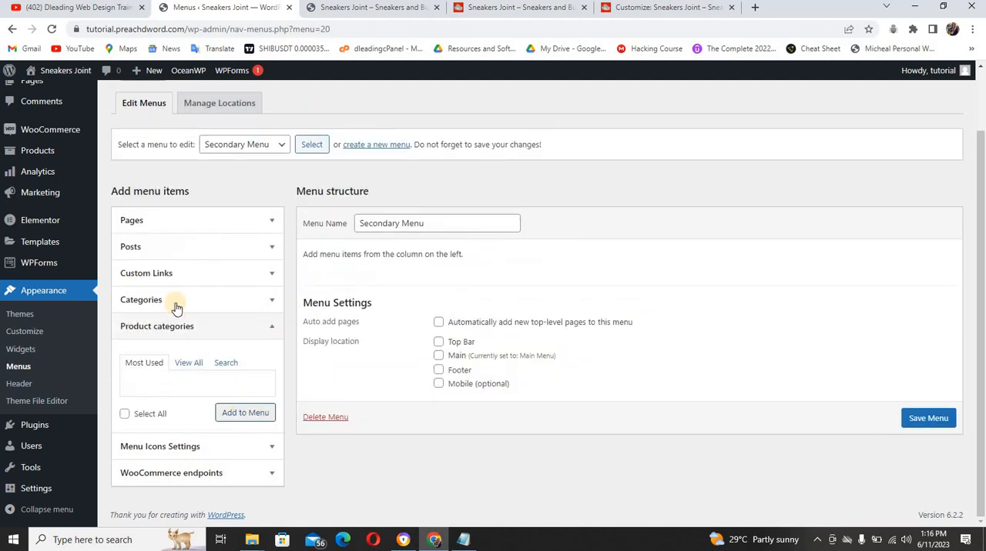
click(185, 366)
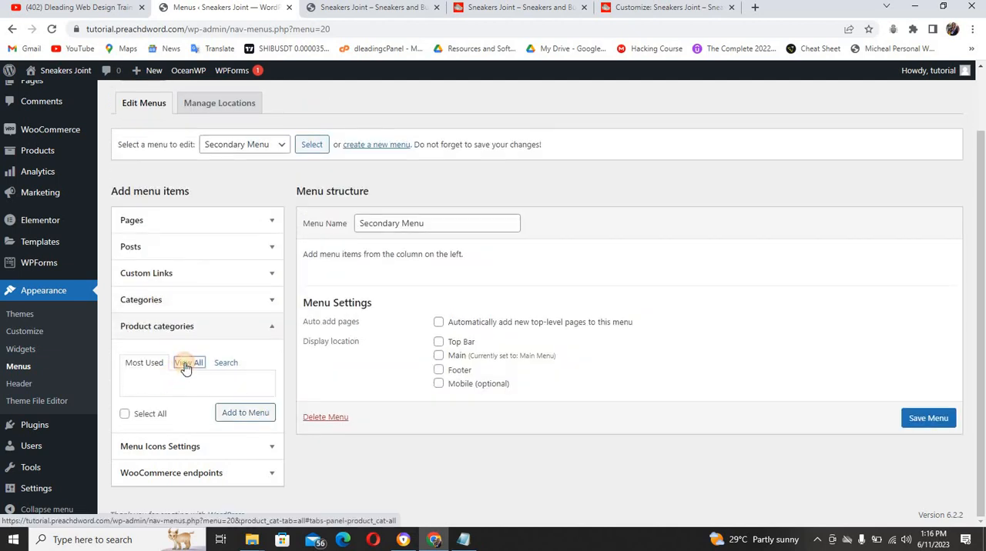
click(133, 388)
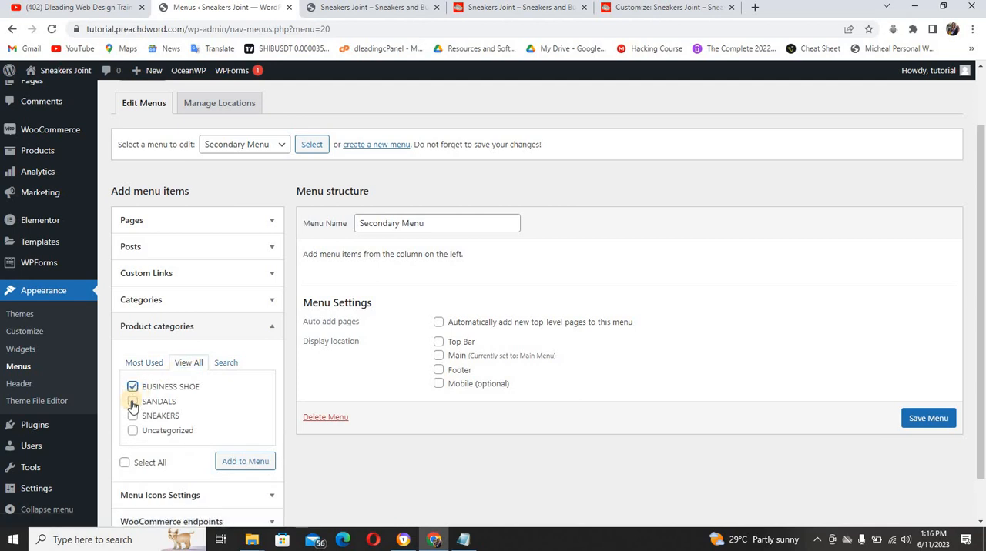
click(132, 401)
click(131, 418)
click(237, 469)
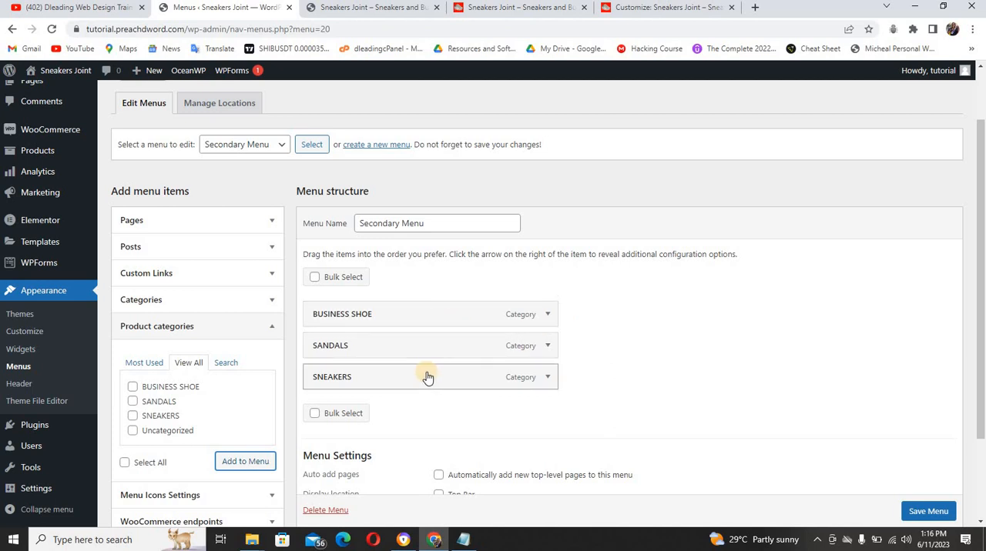
Move SNEAKERS above SANDALS in Secondary Menu and save the menu
drag(427, 370, 403, 352)
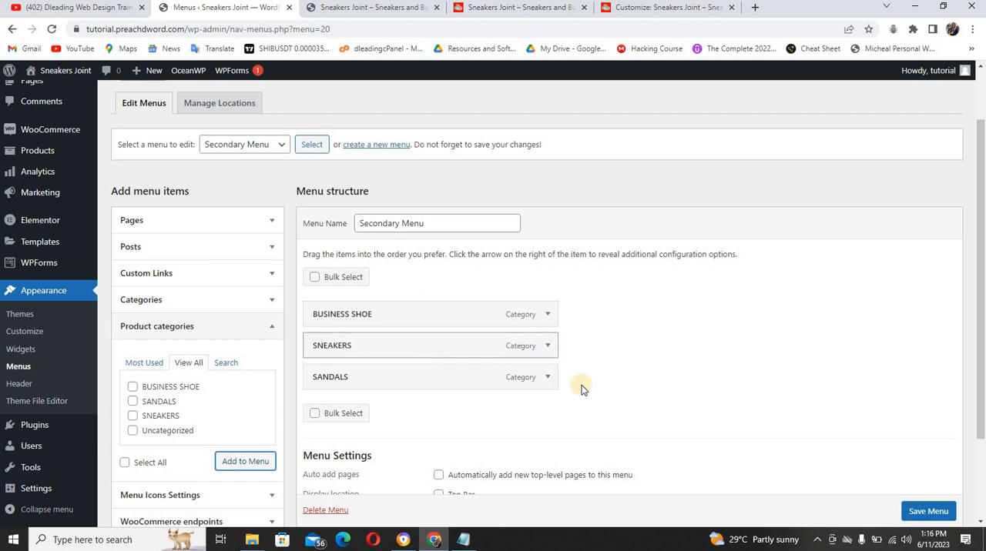
scroll(831, 400, down, 2)
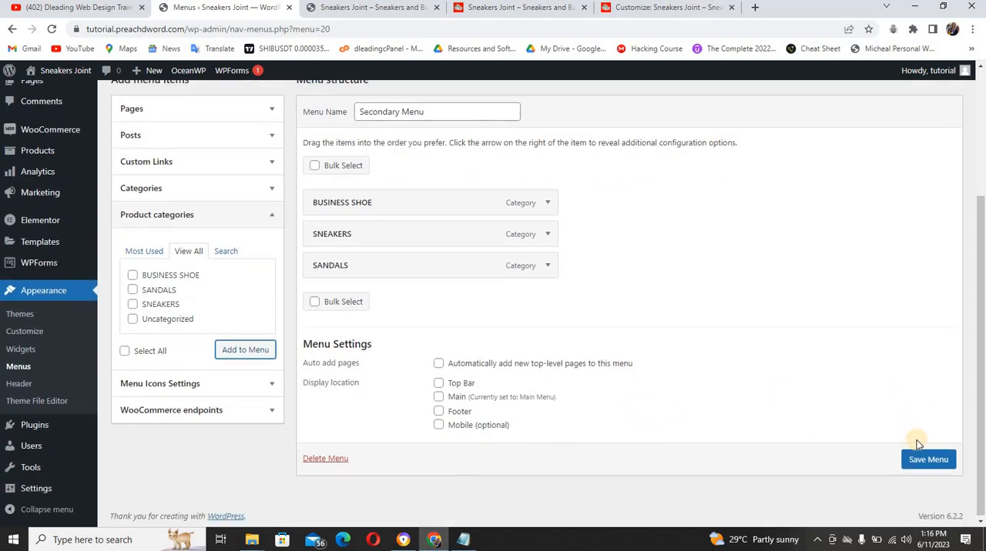
click(922, 460)
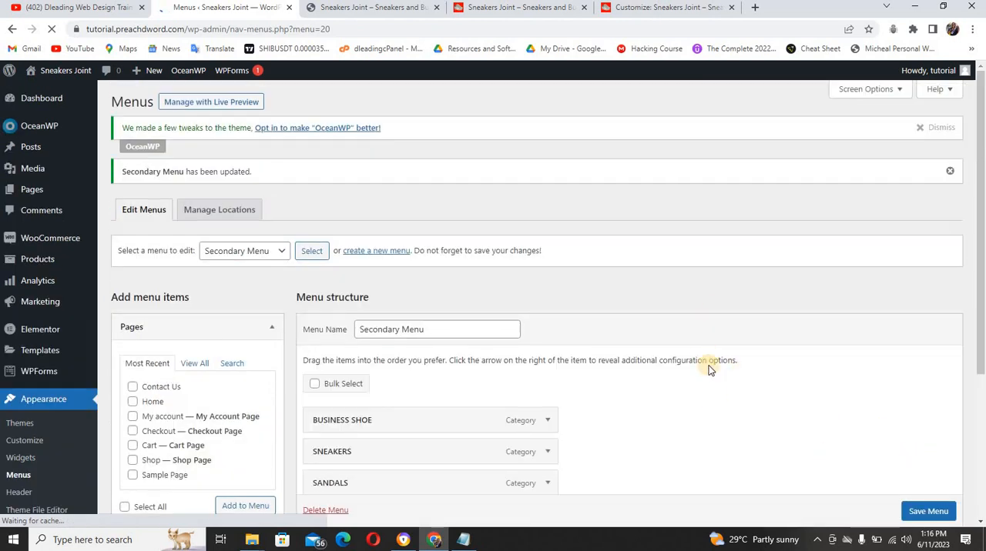
Check the footer link columns on the reference site and create a menu named footer menu 1 on the tutorial site
click(535, 9)
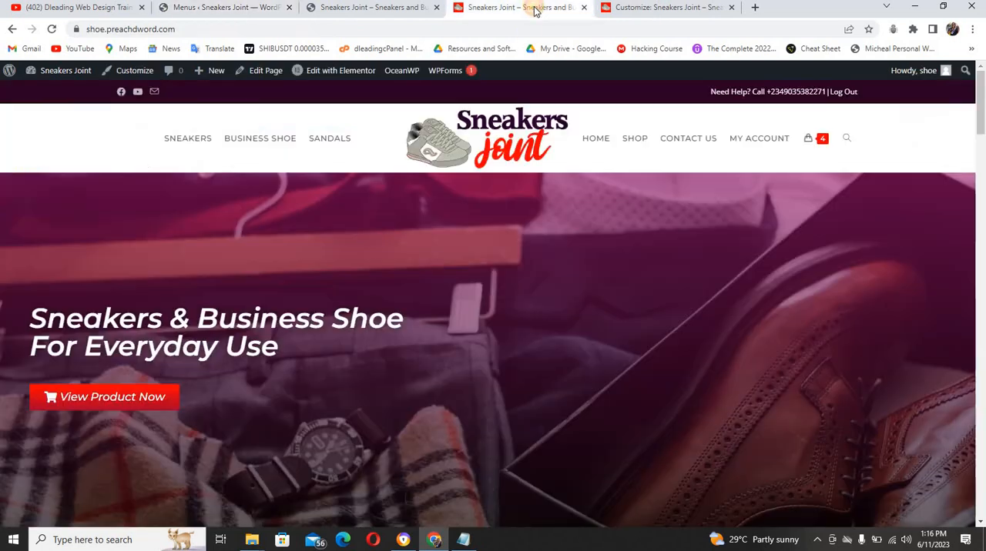
drag(981, 110, 981, 500)
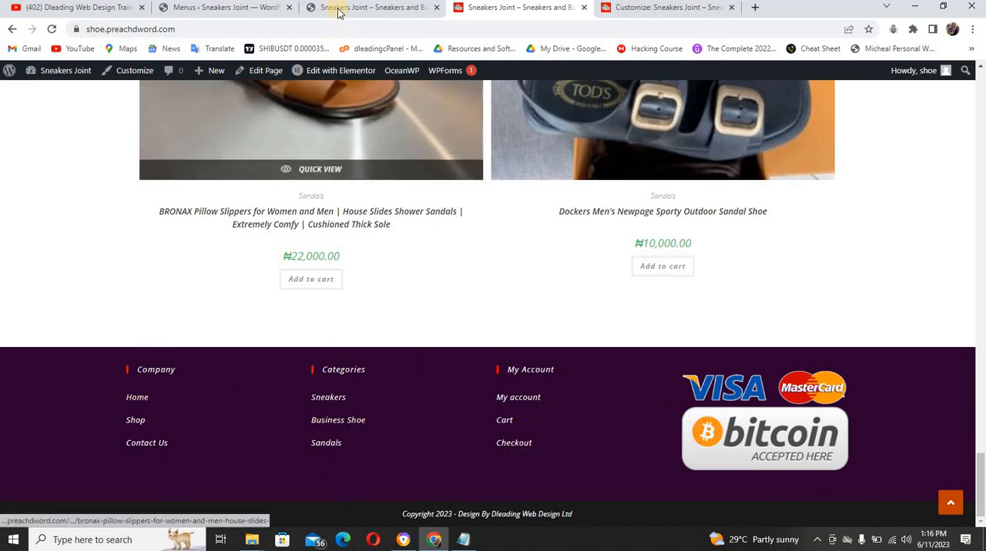
click(216, 9)
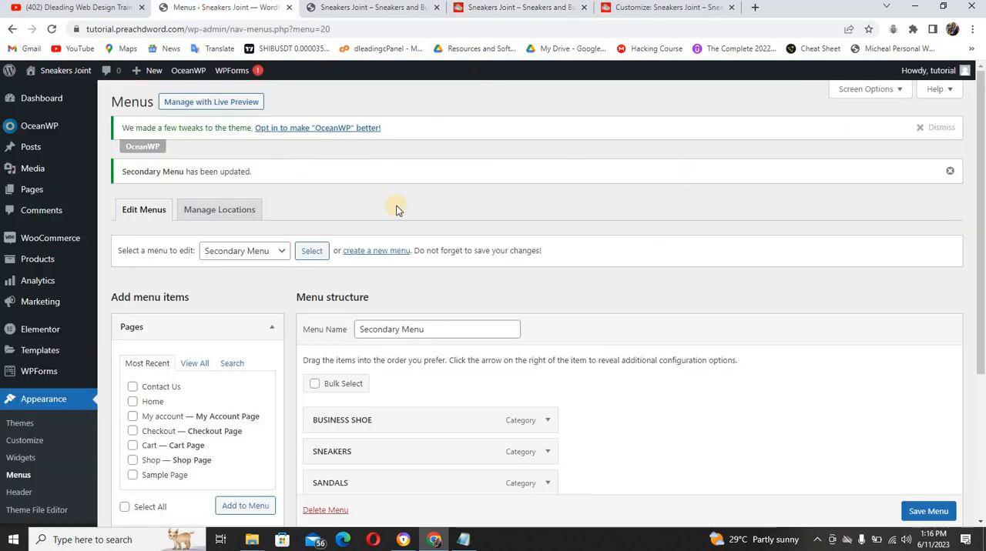
click(374, 254)
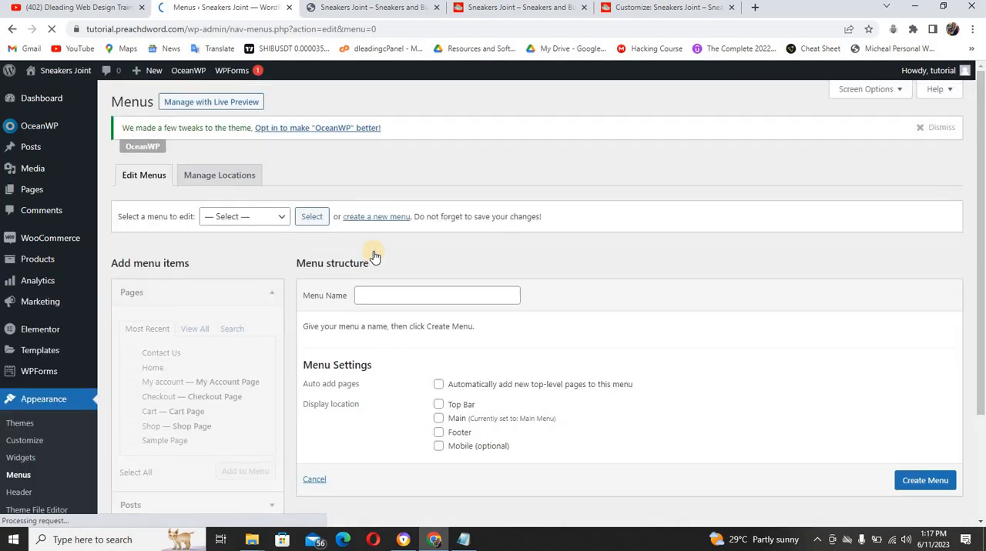
click(391, 295)
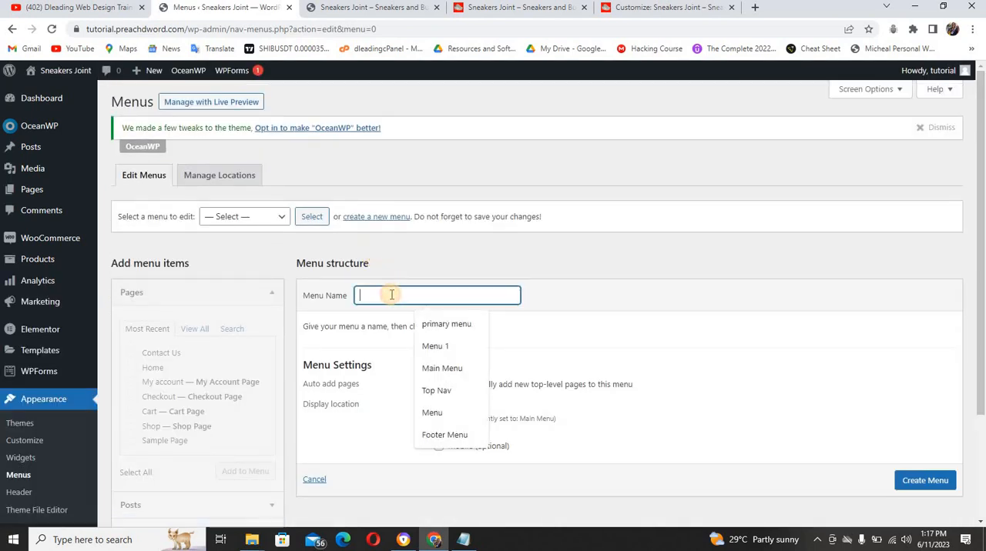
text(foote)
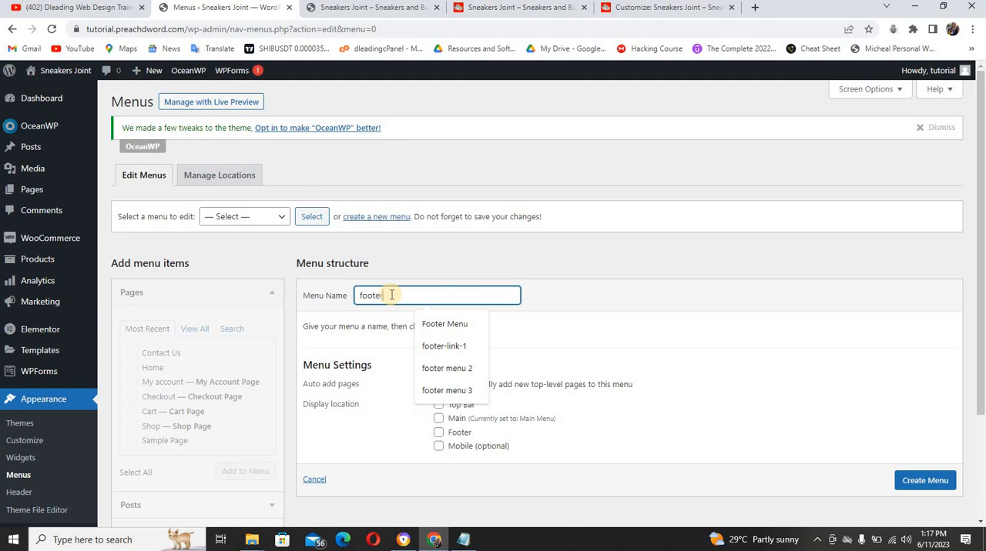
text(r menu)
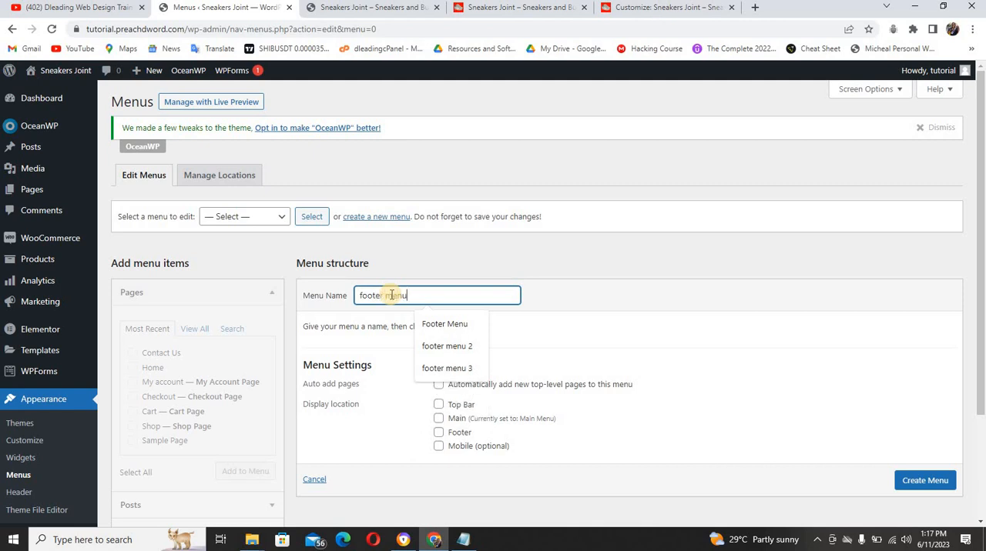
text( 1)
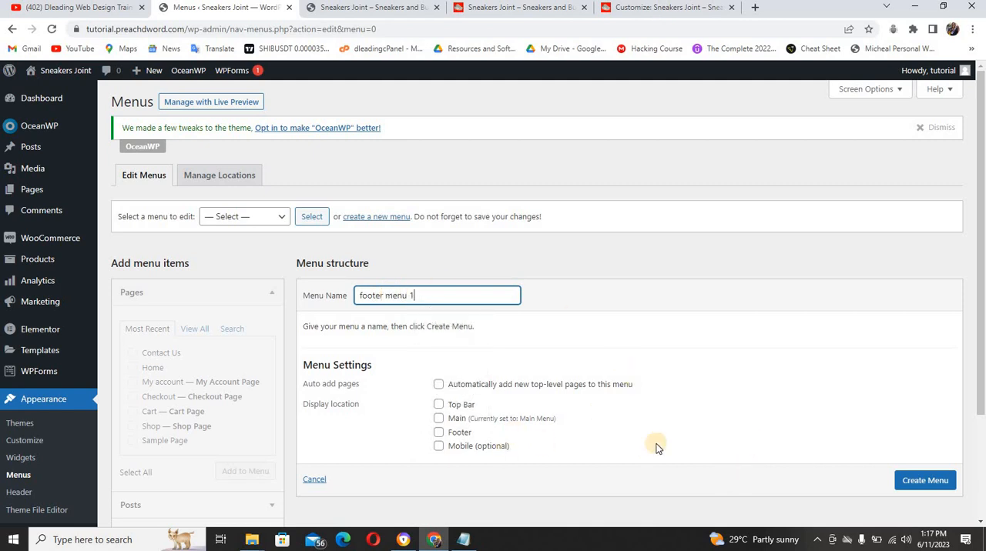
click(911, 475)
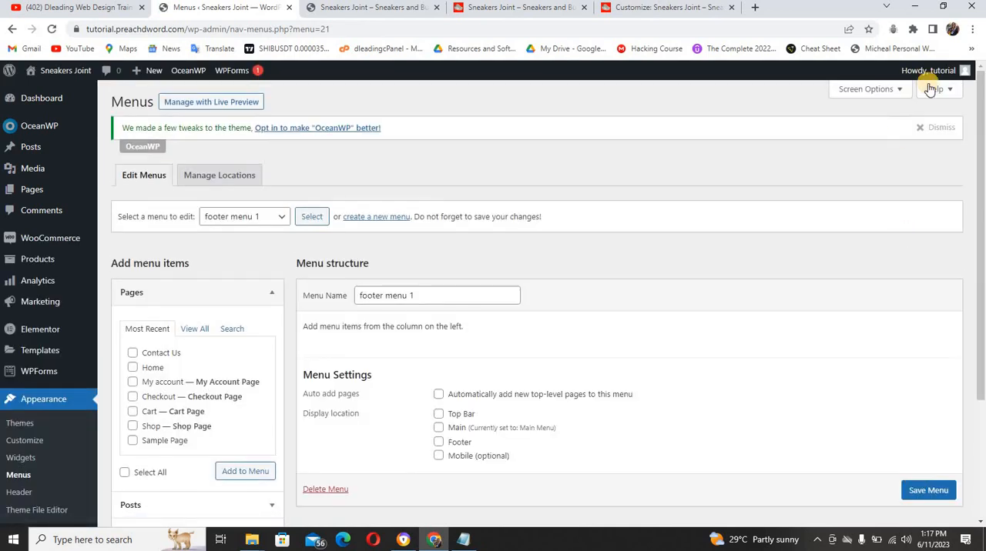
Add the Home, Shop and Contact Us pages to footer menu 1, matching the Company column in the reference site's footer
click(500, 7)
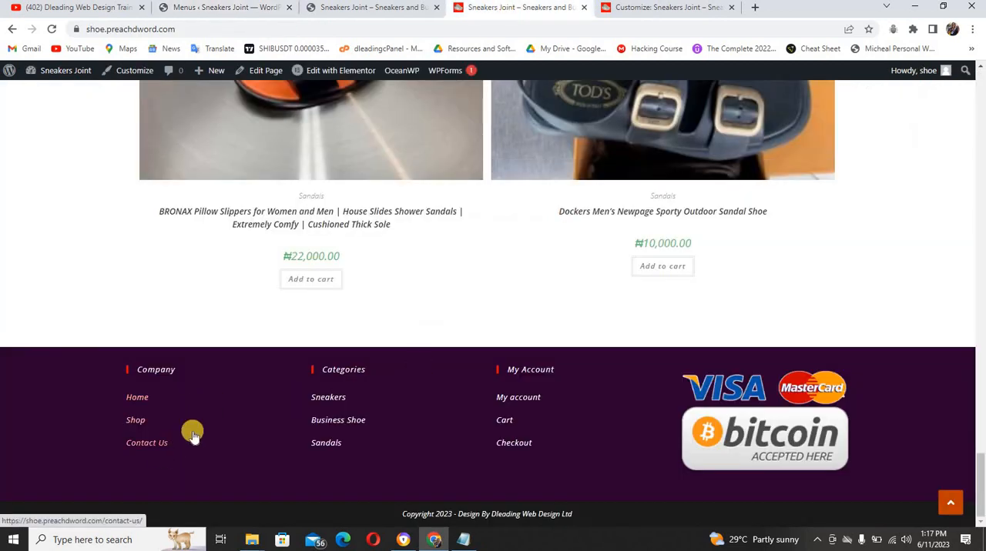
click(251, 8)
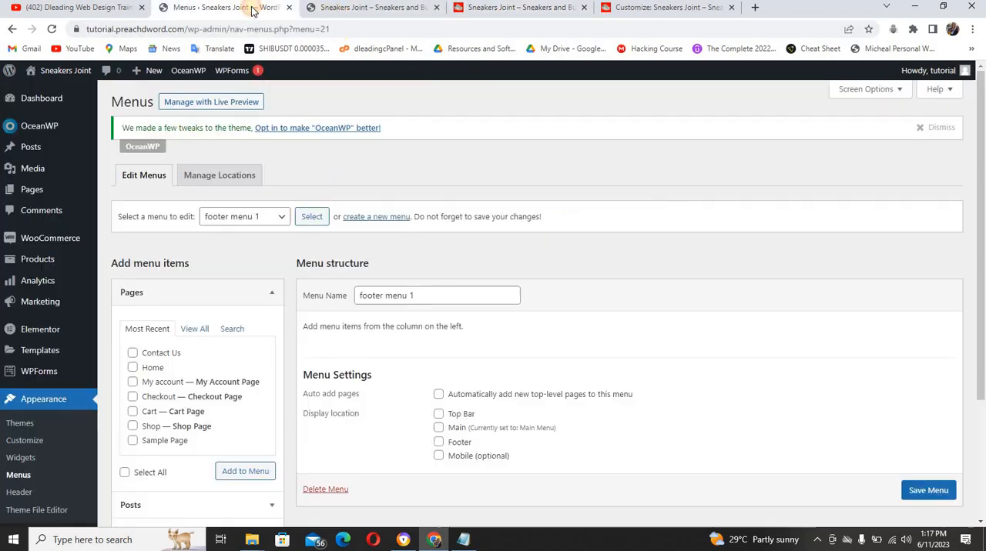
click(132, 367)
click(133, 426)
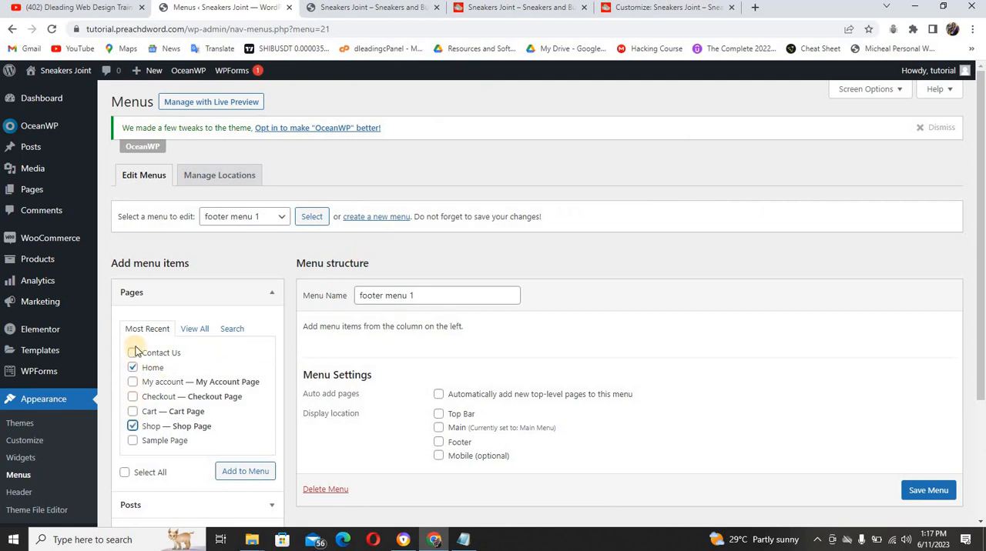
click(133, 353)
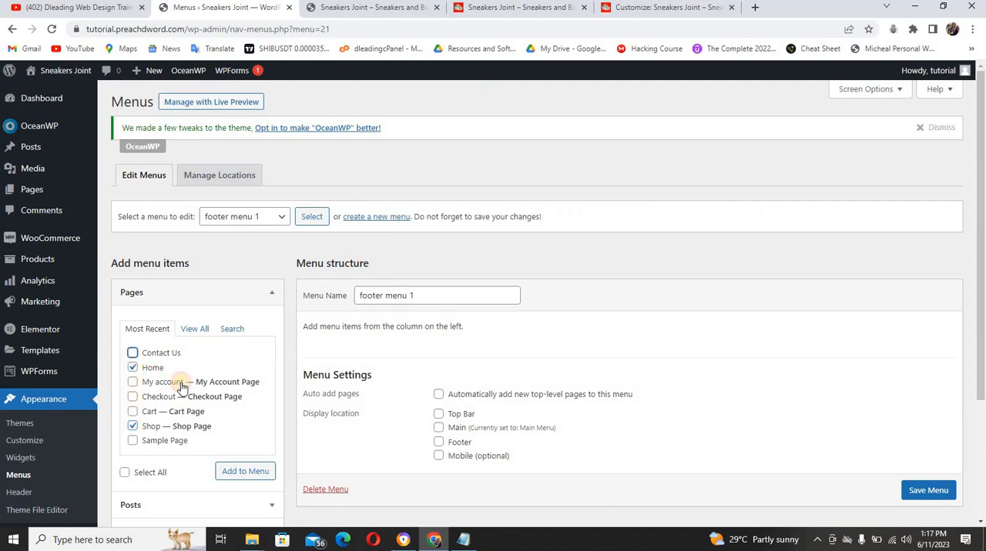
click(241, 472)
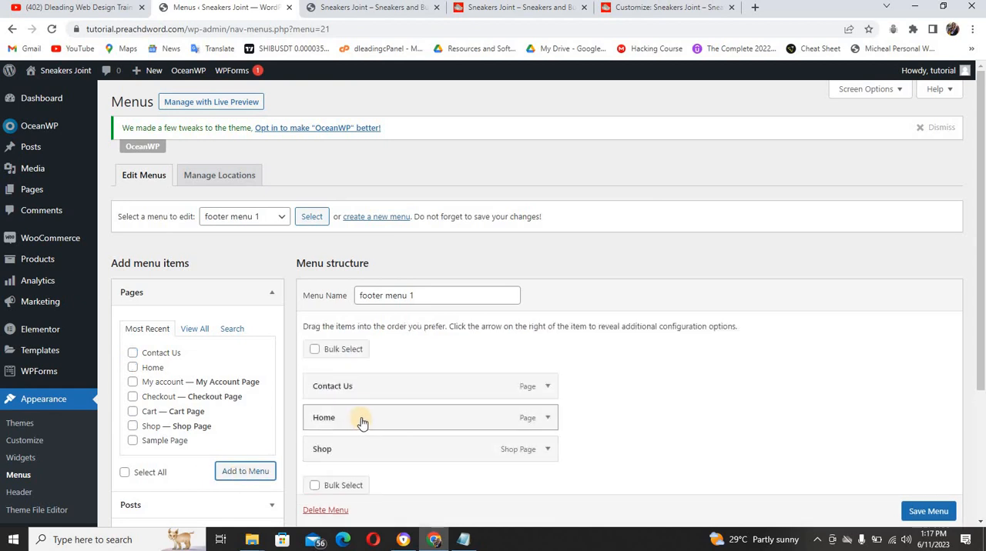
Reorder the footer menu 1 items to Home, Shop, Contact Us and save the menu
drag(362, 423, 359, 392)
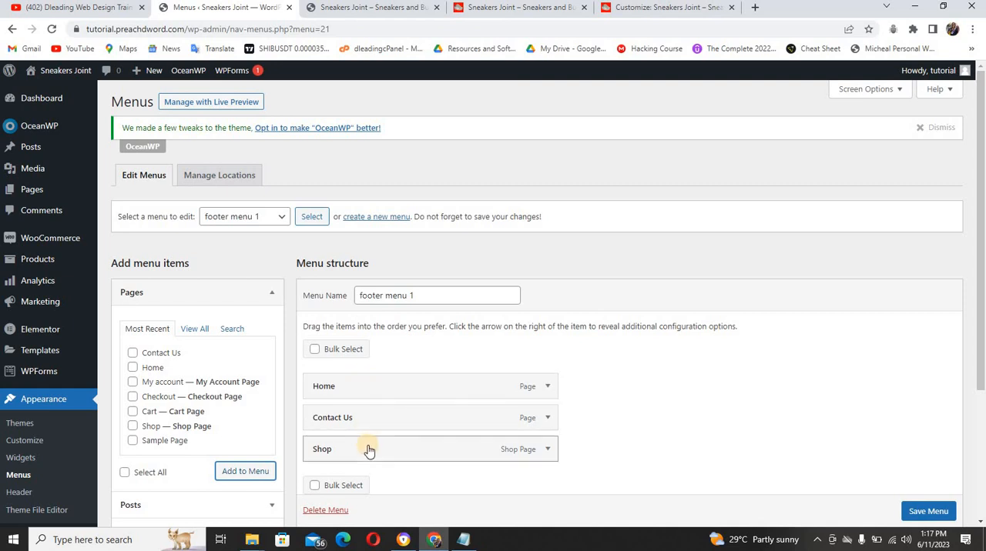
drag(368, 451, 365, 411)
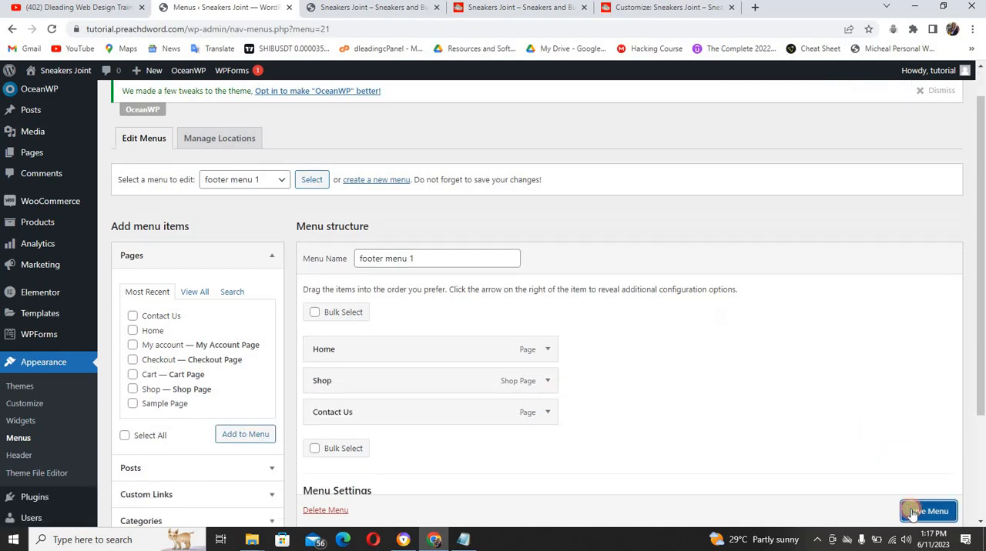
scroll(912, 512, down, 1)
click(912, 512)
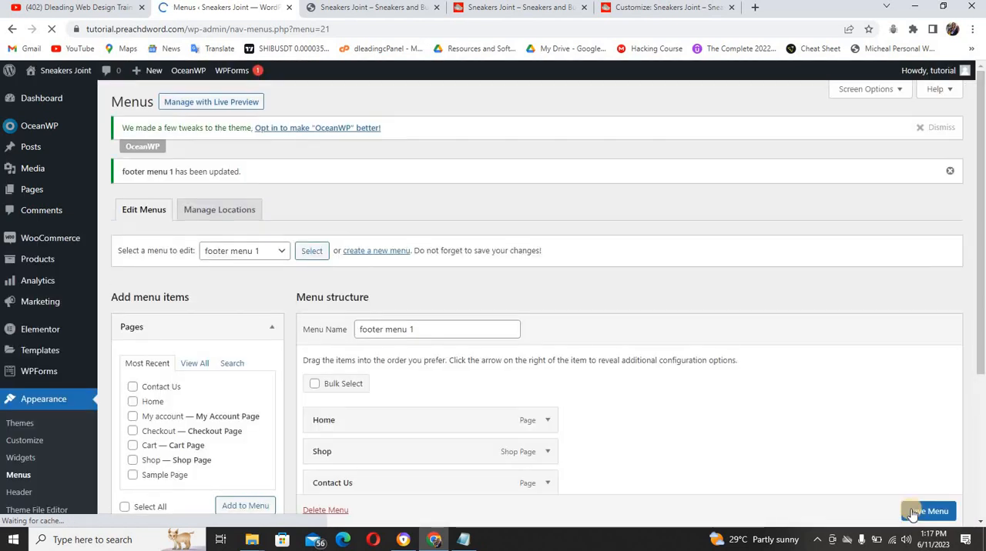
Check the Categories column in the reference site's footer and create a menu named footer menu 2 on the tutorial site
click(554, 11)
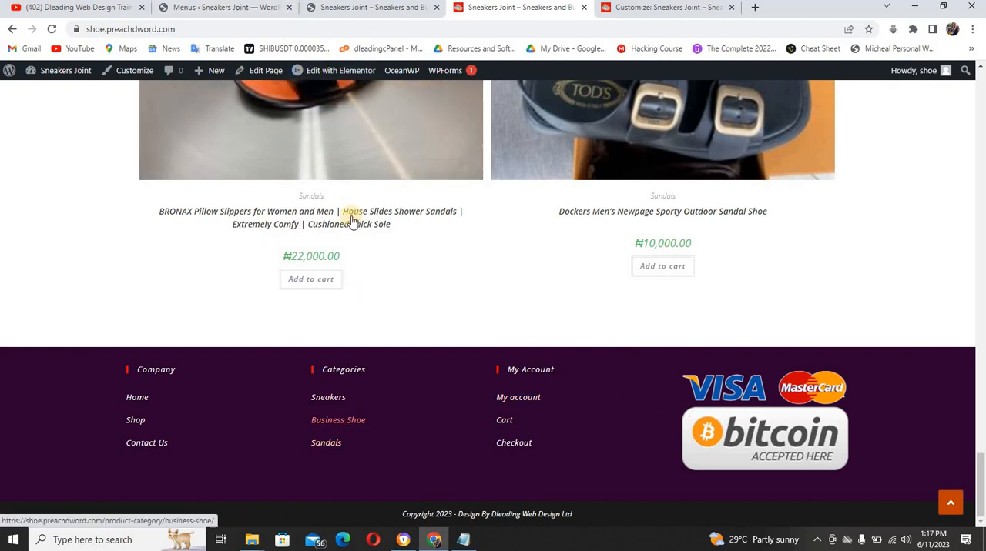
click(252, 14)
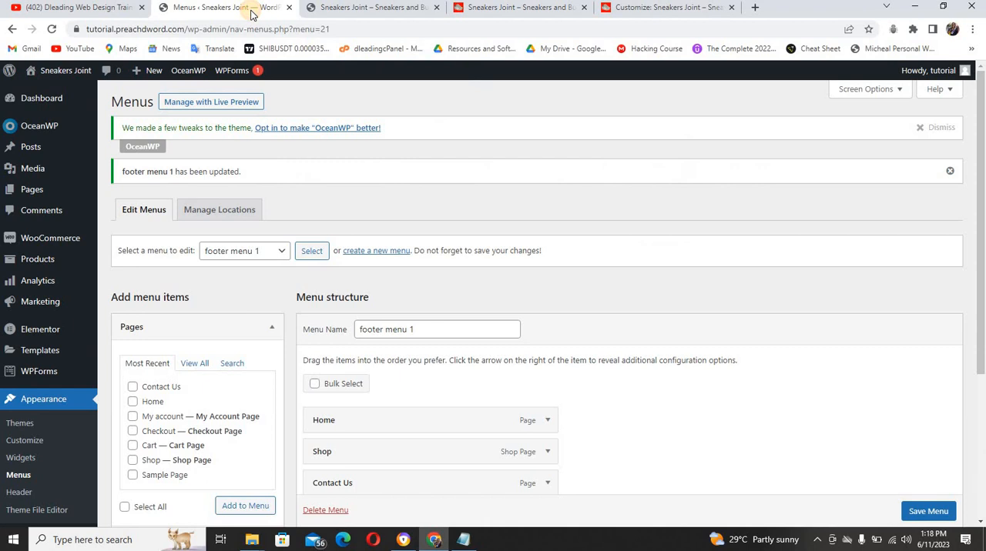
click(380, 254)
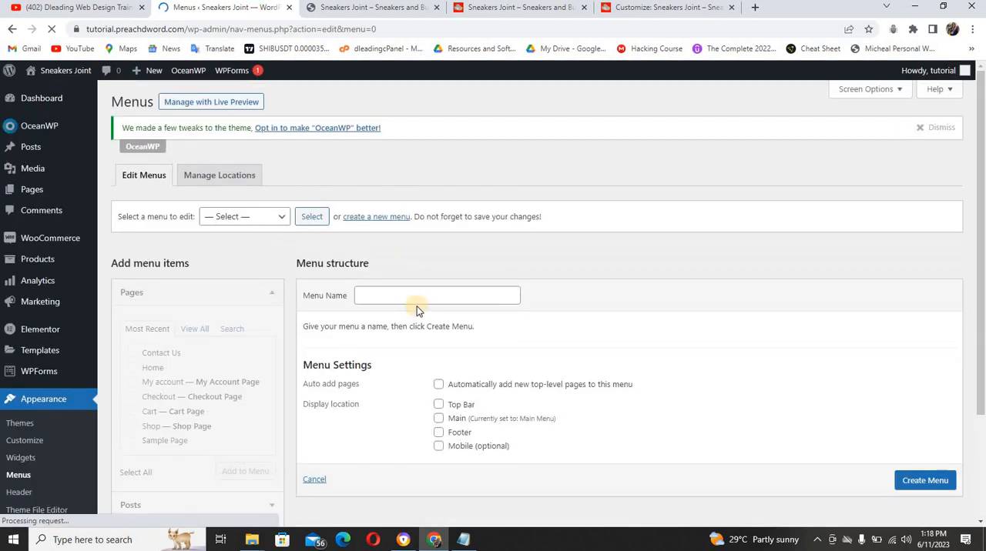
click(416, 296)
text(f)
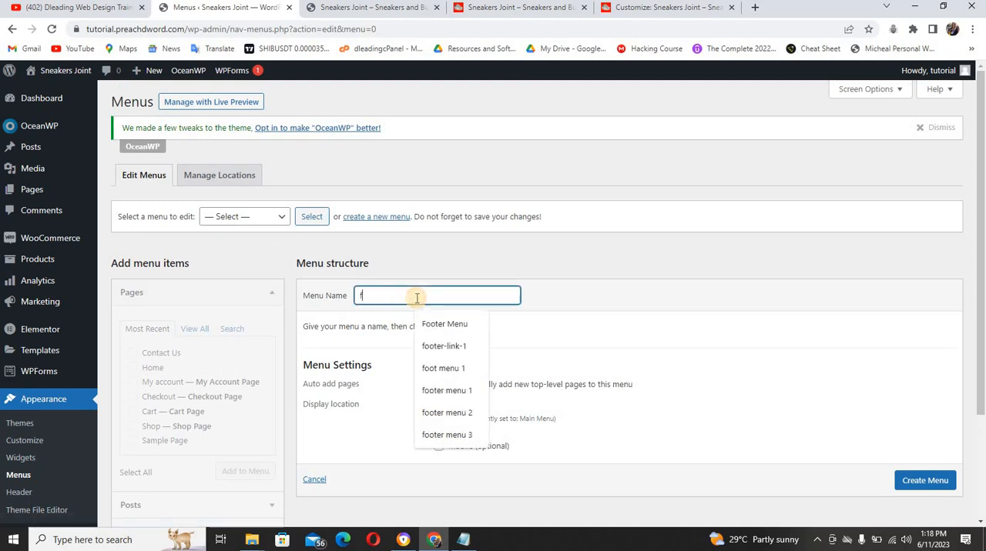
text(ooter menu 2)
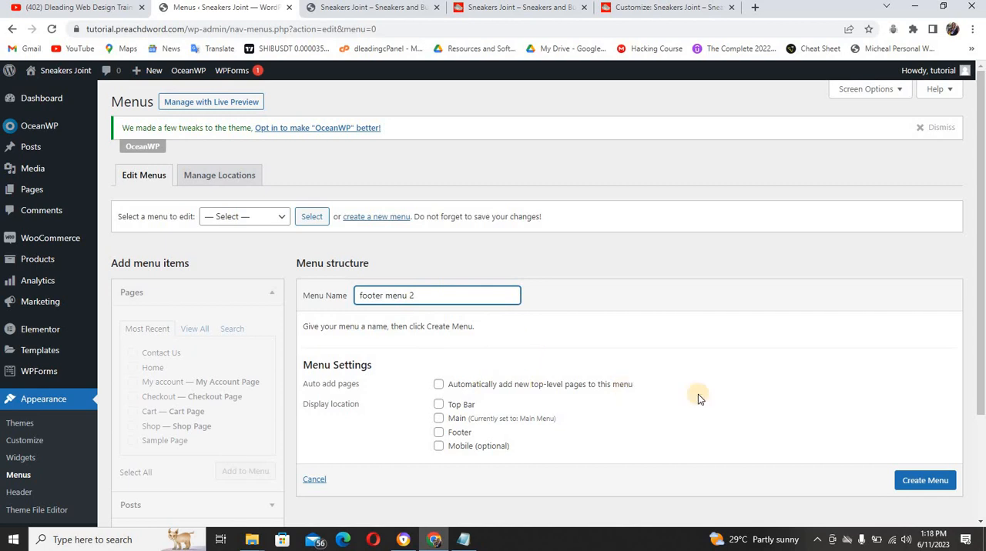
click(935, 481)
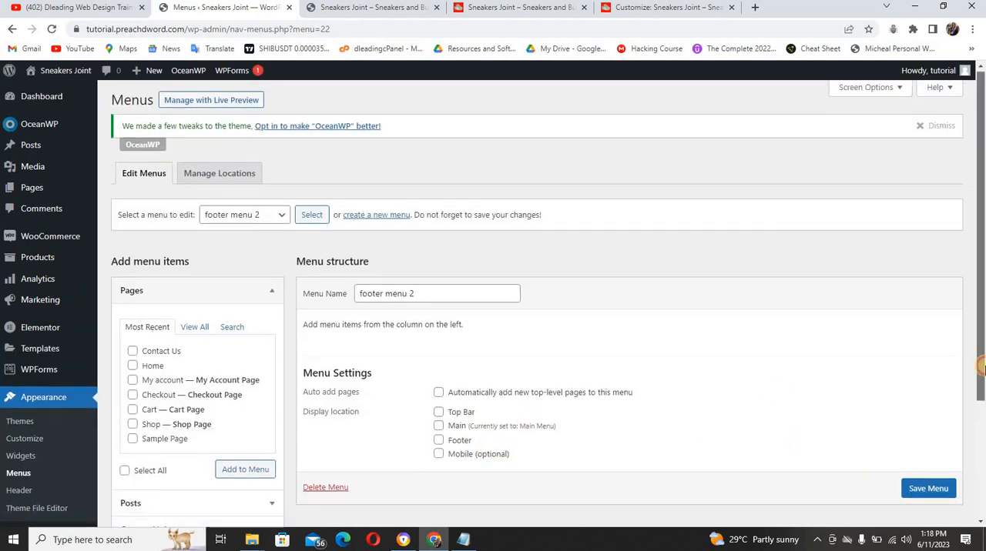
Add the BUSINESS SHOE, SANDALS and SNEAKERS product categories to footer menu 2 and save the menu
scroll(984, 300, down, 3)
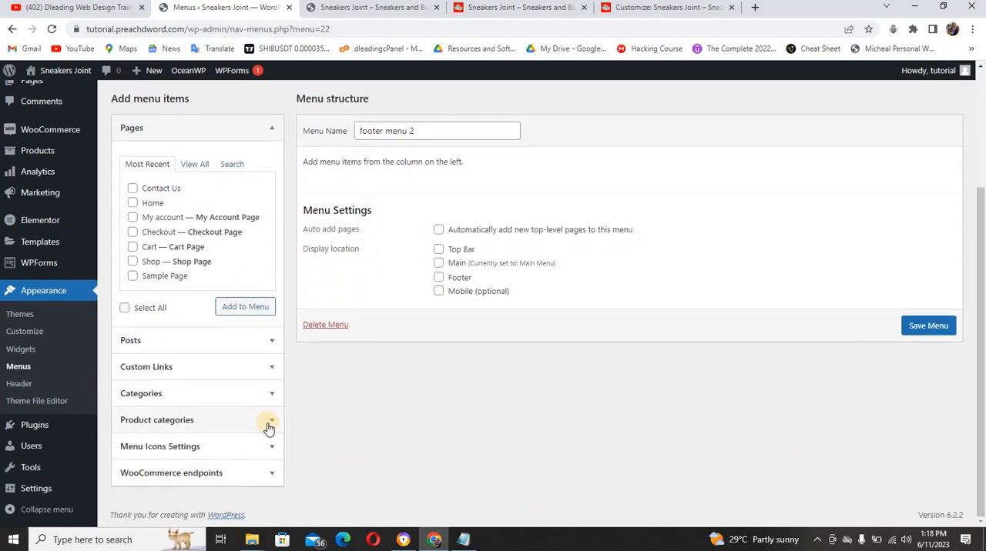
click(267, 423)
click(182, 366)
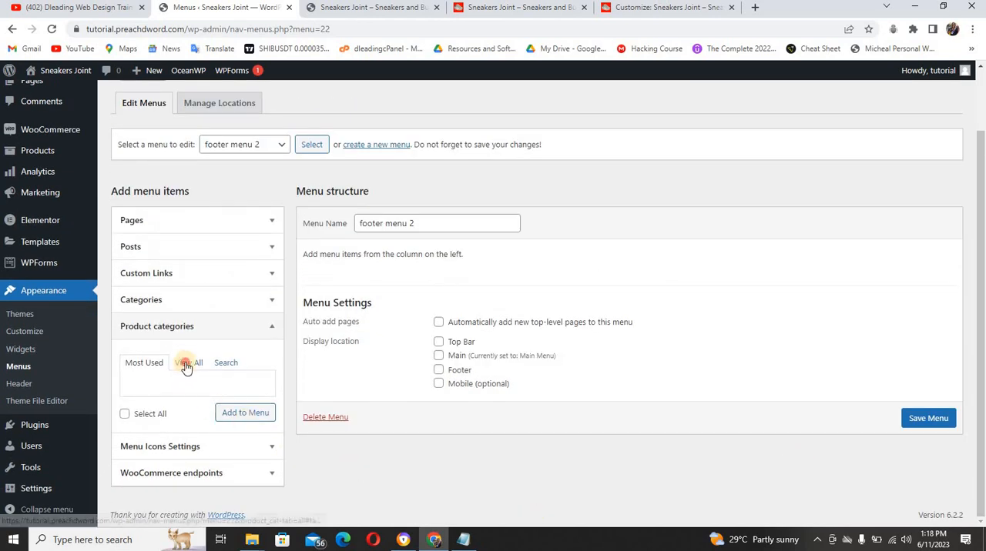
click(133, 390)
click(132, 401)
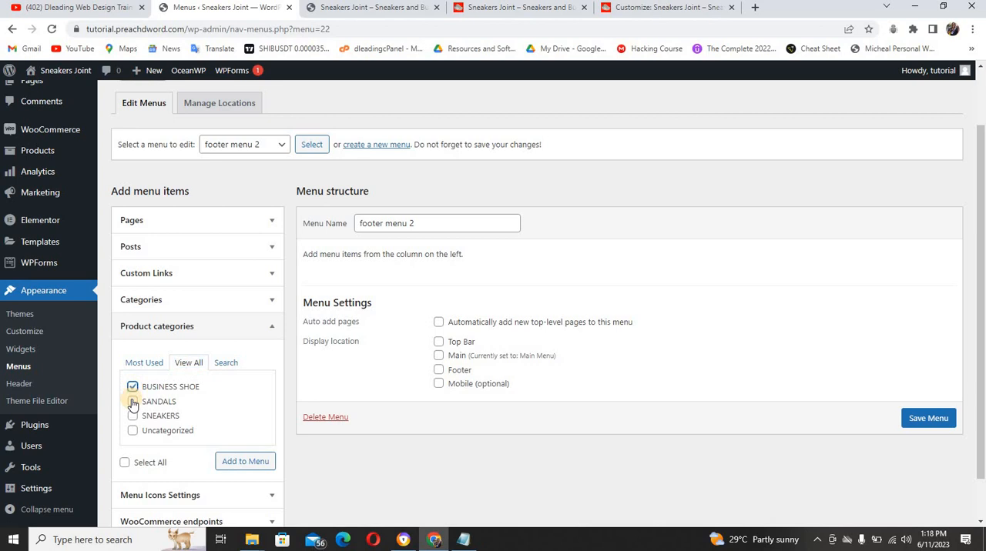
click(132, 416)
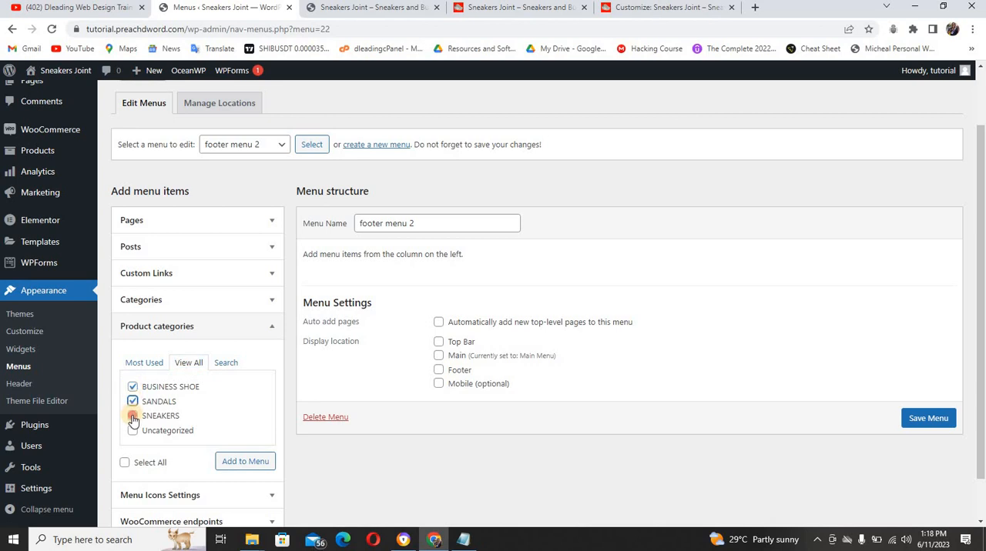
click(227, 463)
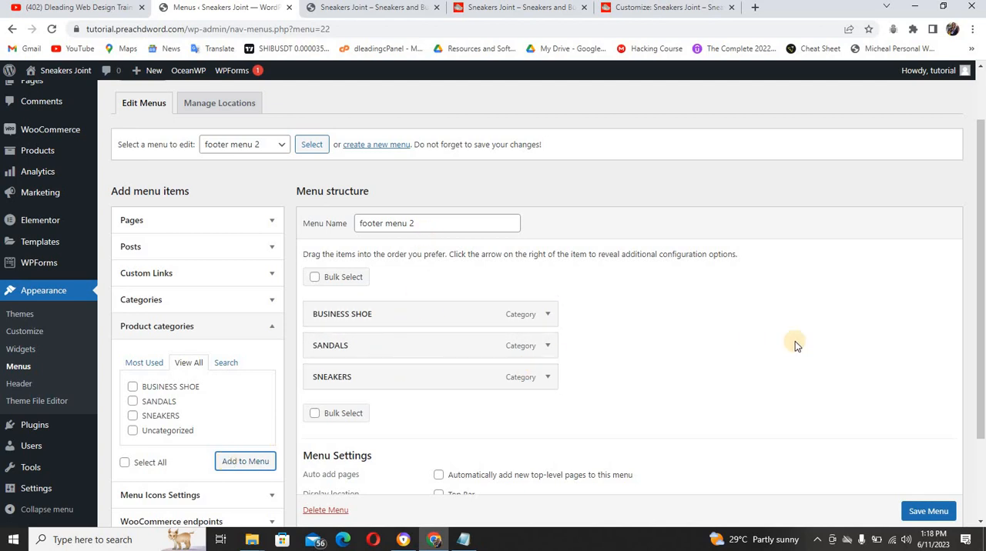
click(933, 513)
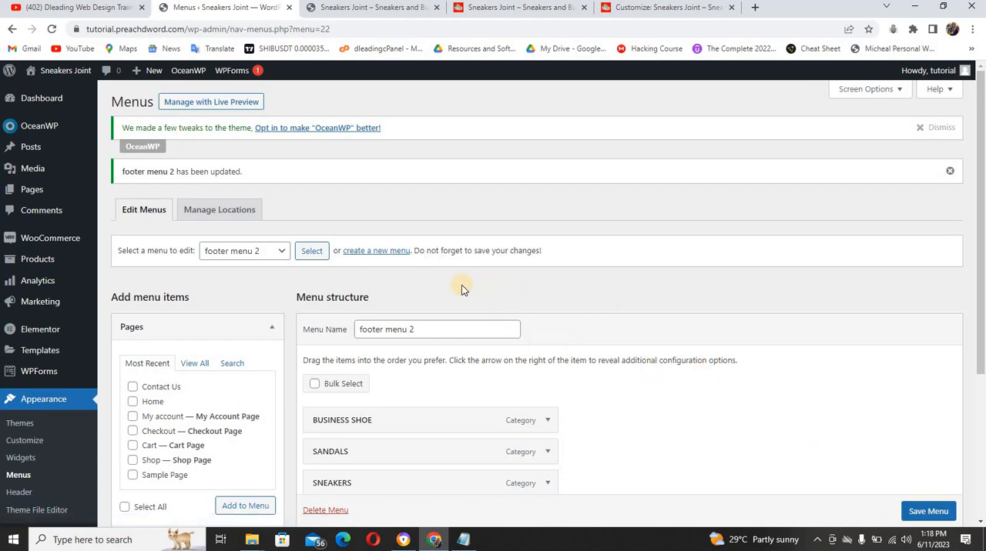
Check the My Account column in the reference site's footer and create a menu named footer menu 3 on the tutorial site
click(395, 254)
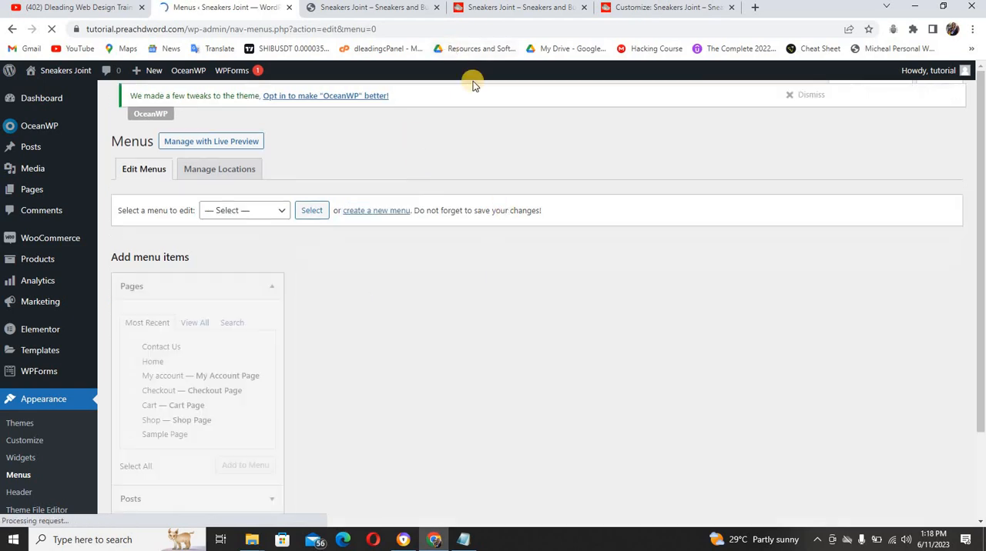
click(473, 7)
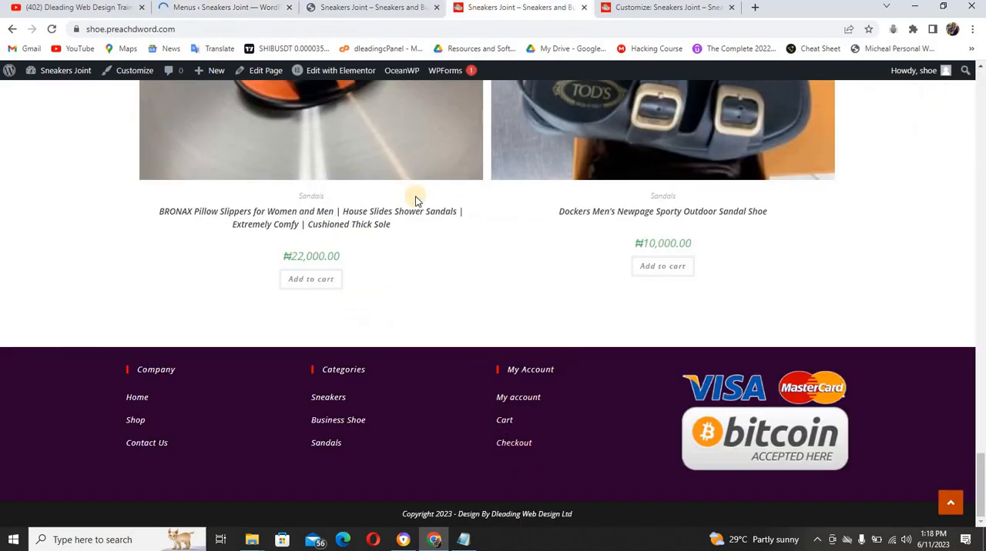
click(231, 9)
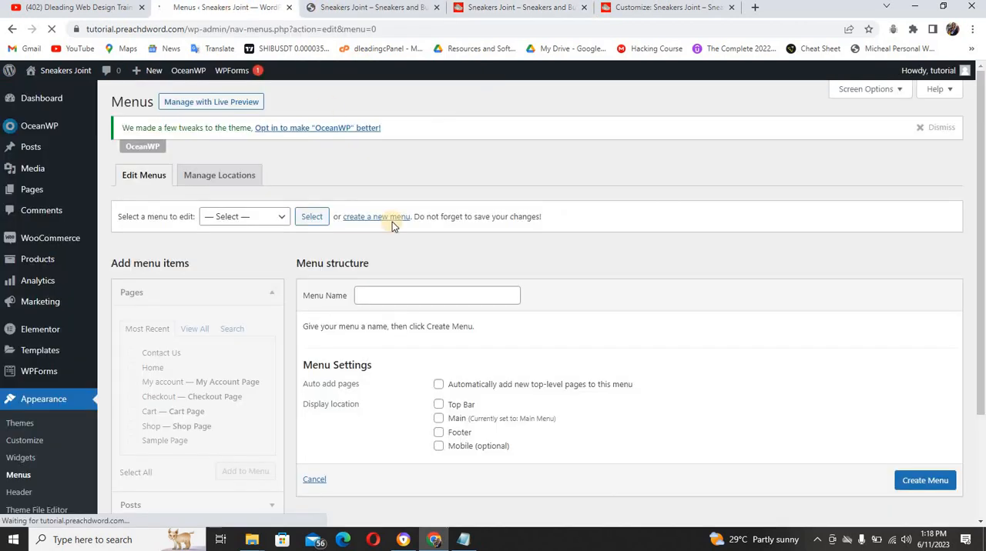
click(412, 292)
text(foot)
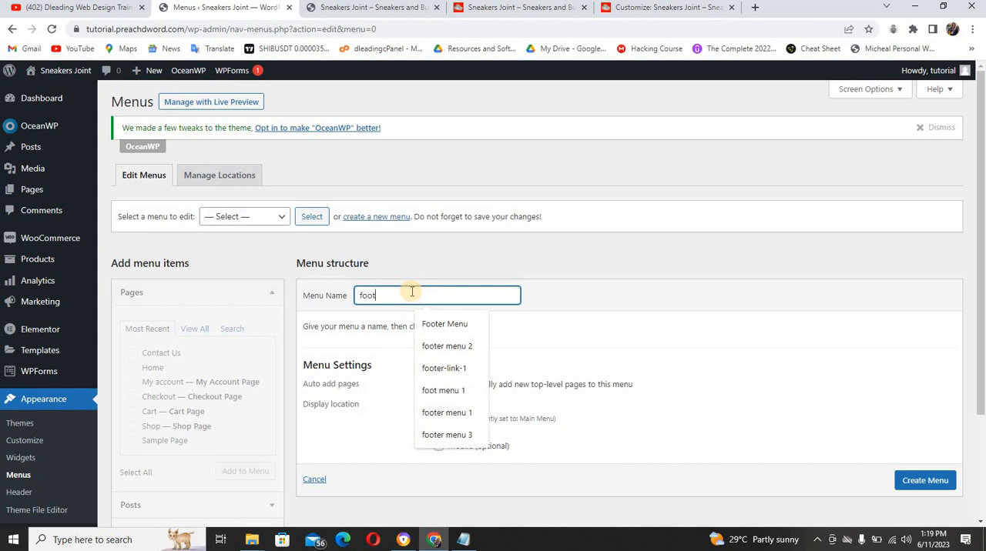
text(er menu 3)
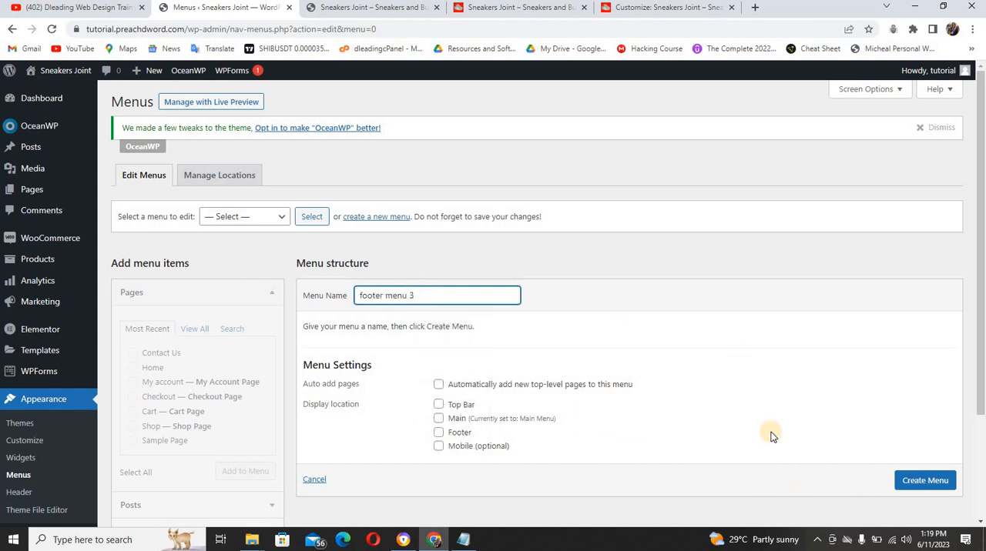
click(921, 479)
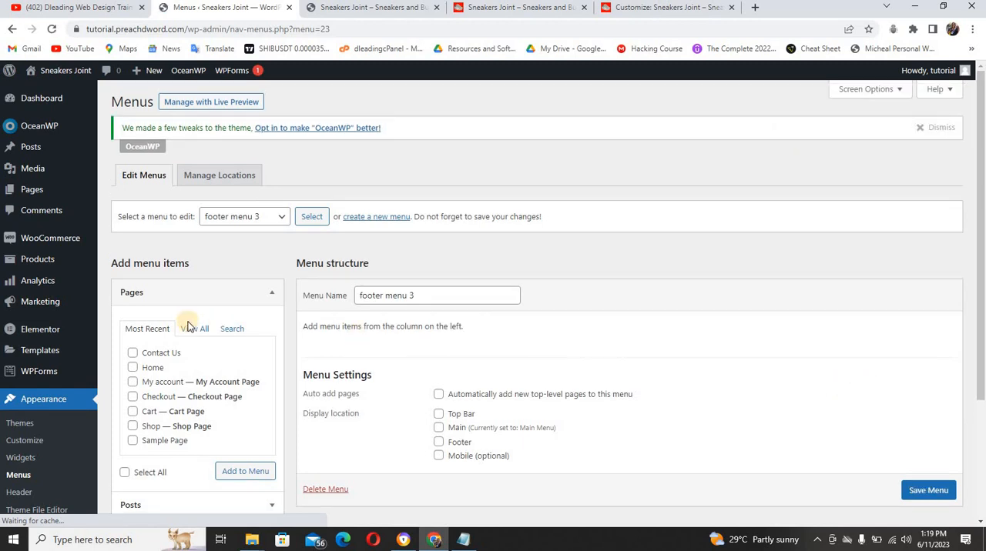
Add the My account, Cart and Checkout pages to footer menu 3 in that order and save the menu
click(133, 382)
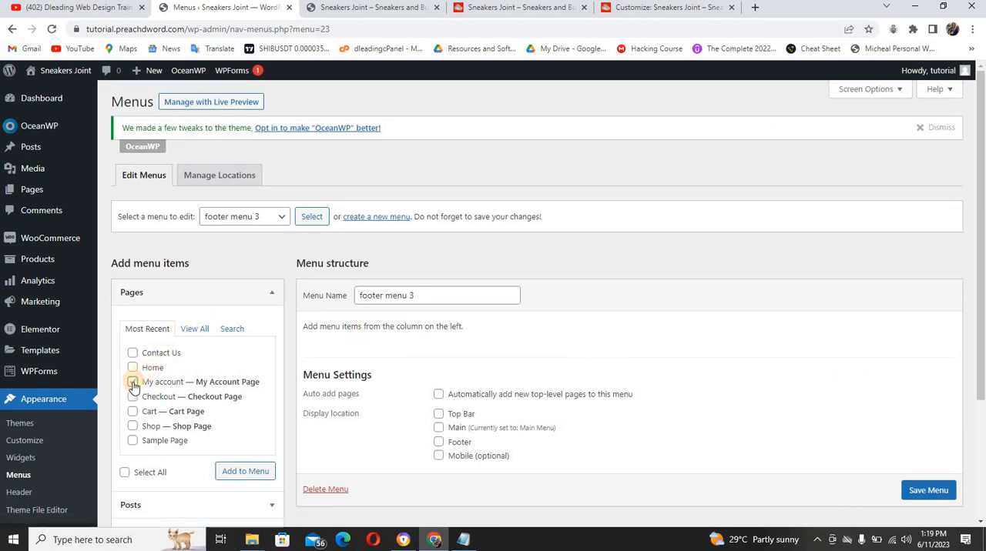
click(133, 412)
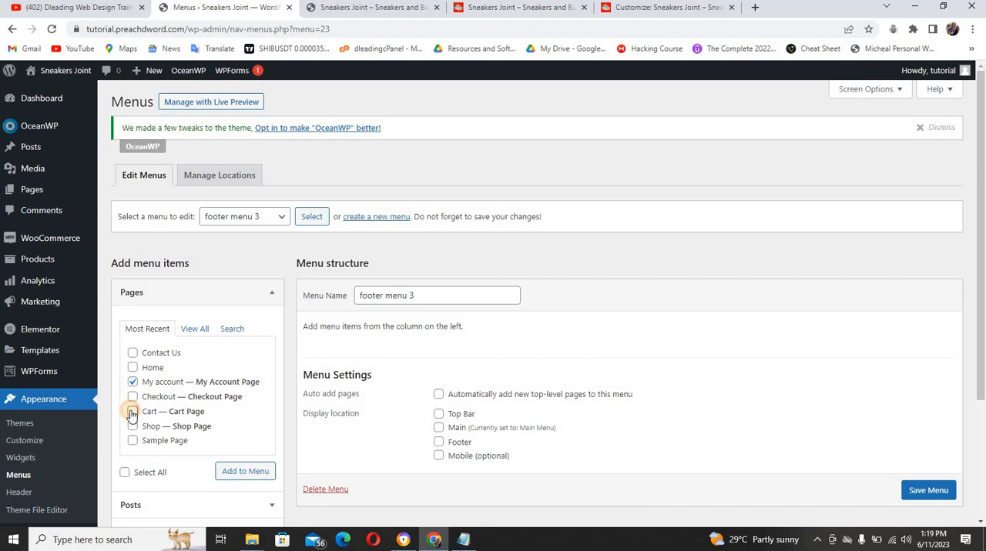
click(133, 397)
click(229, 472)
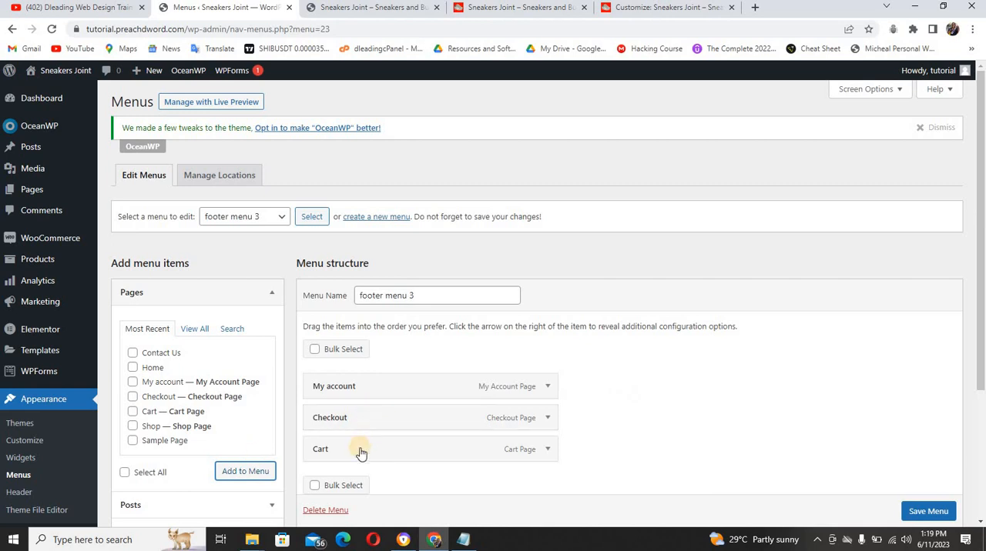
drag(360, 453, 359, 415)
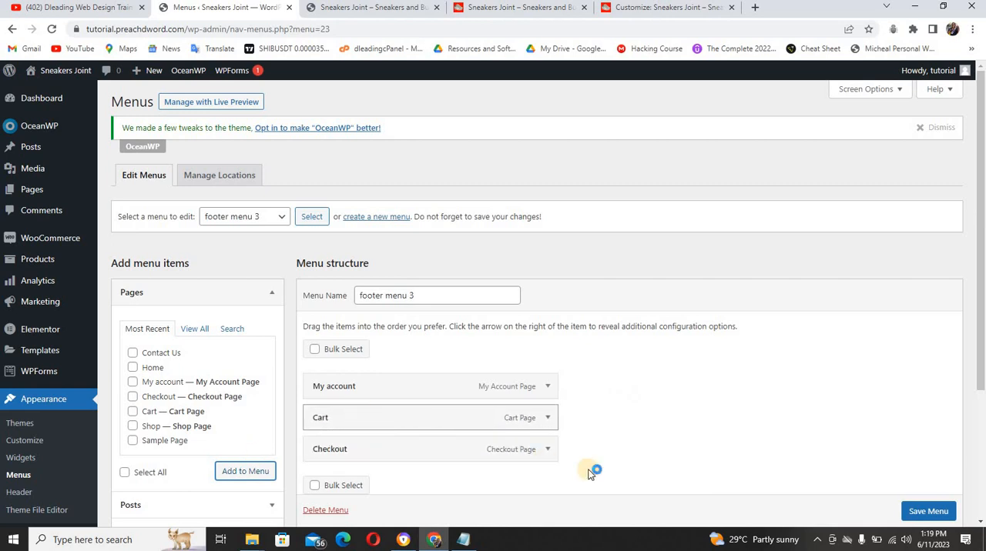
click(925, 513)
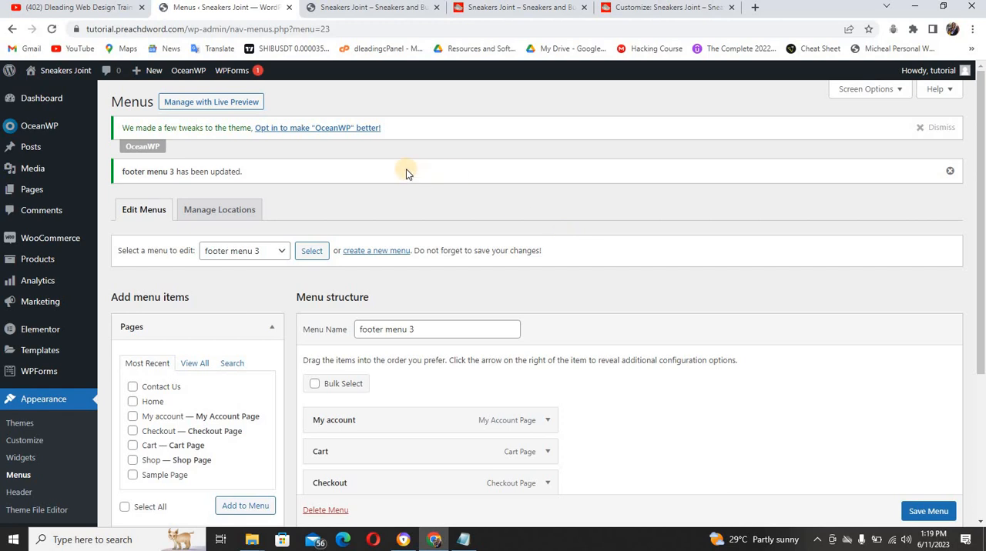
Reload the tutorial site's front end to check the header menu and open its Home page
click(382, 9)
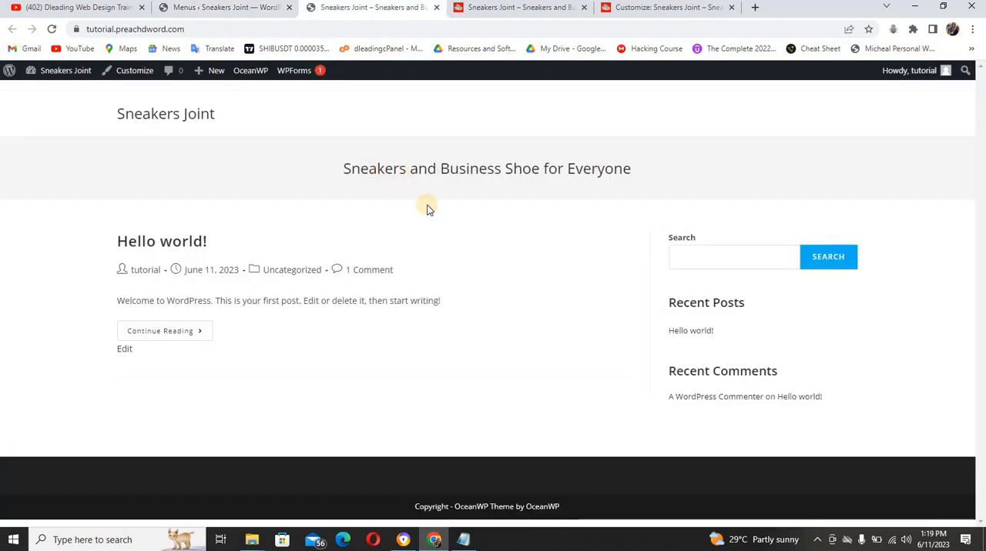
key(F5)
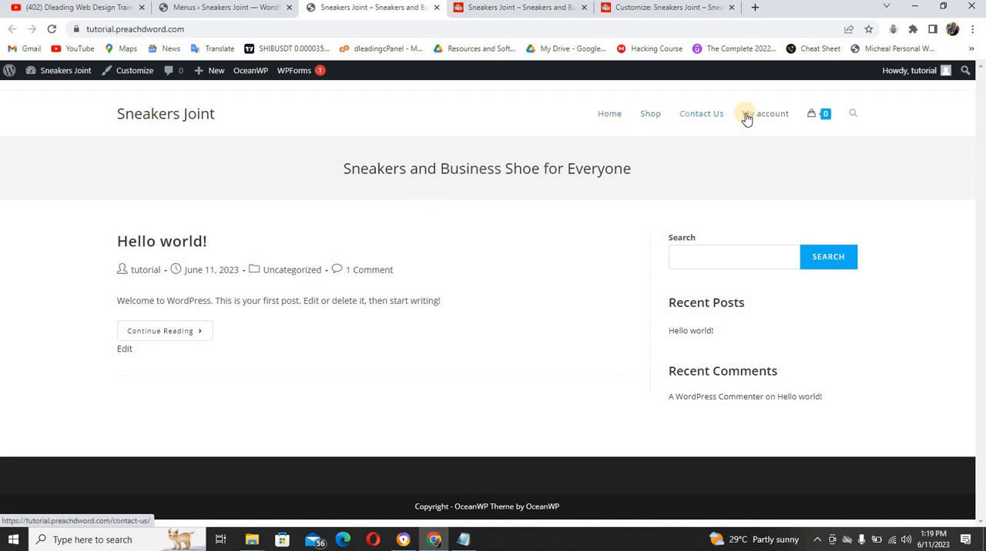
click(610, 115)
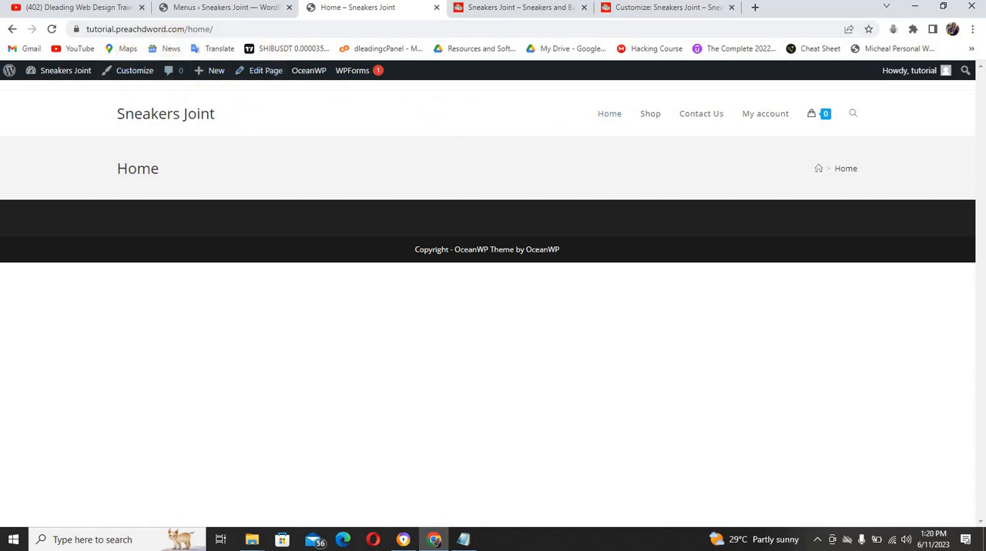
Set the site's homepage to display the static page Home in the Reading settings and save the changes
click(223, 7)
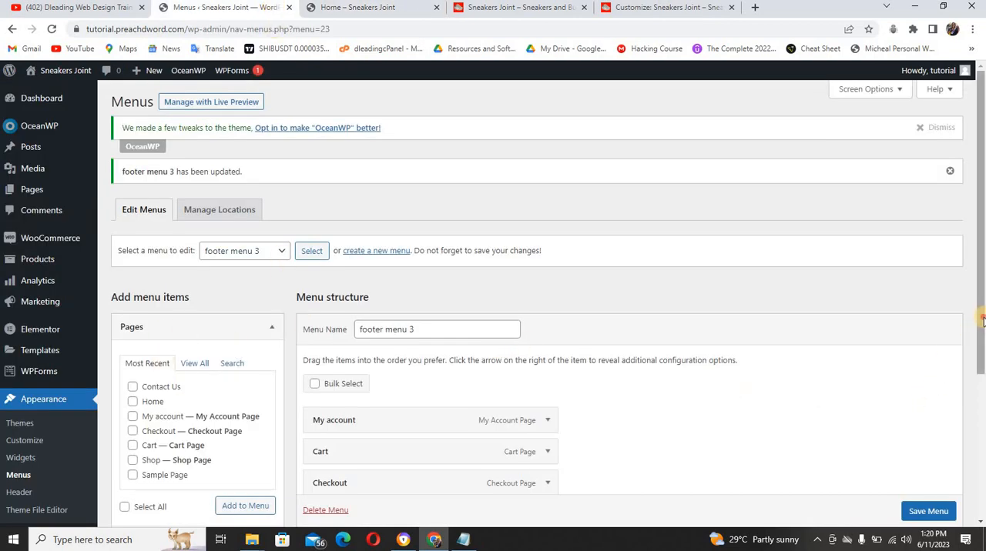
drag(982, 319, 696, 407)
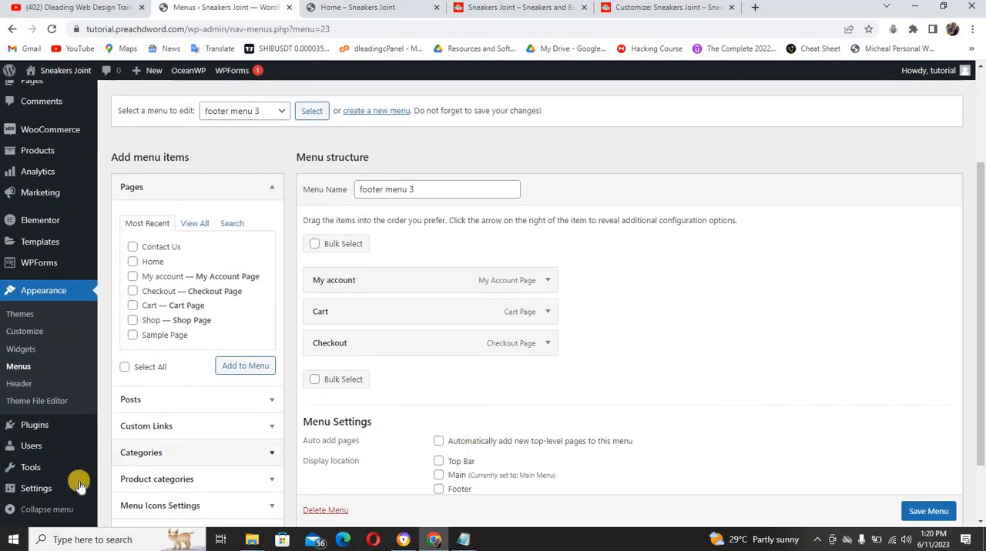
mouse_move(43, 488)
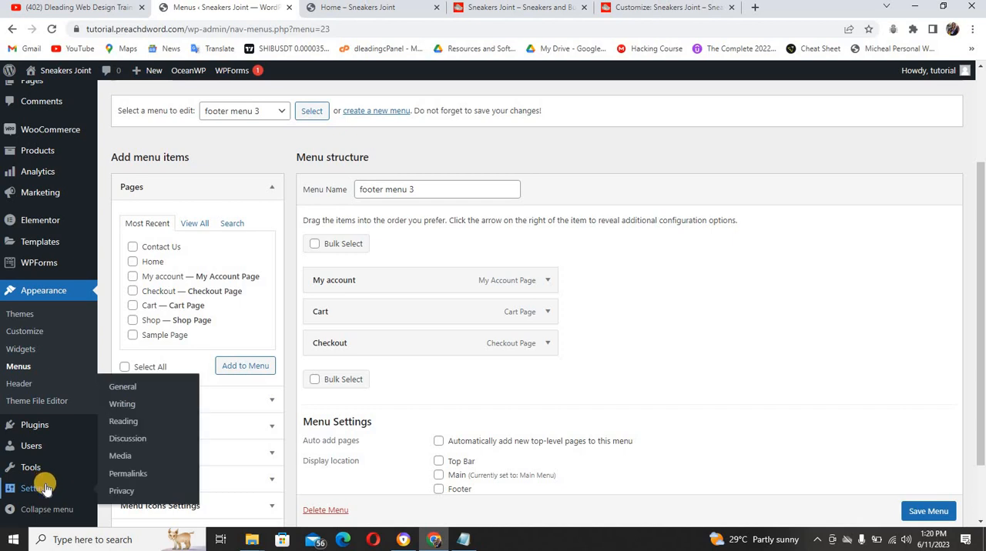
click(132, 422)
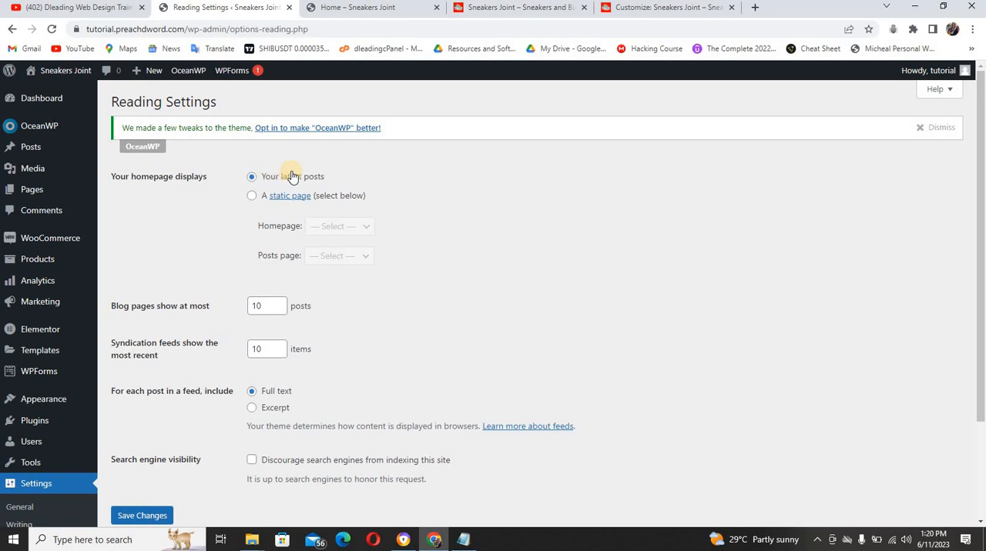
click(252, 196)
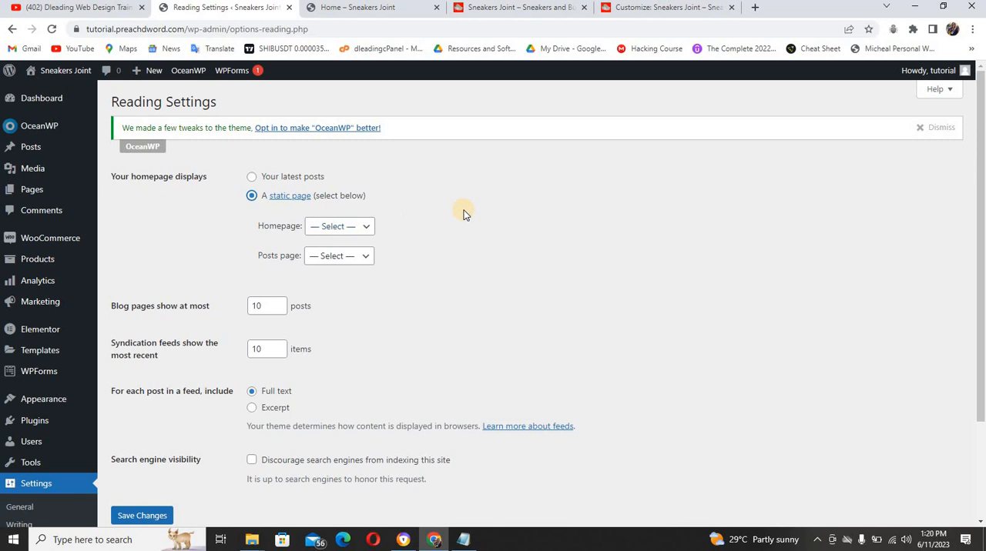
click(334, 231)
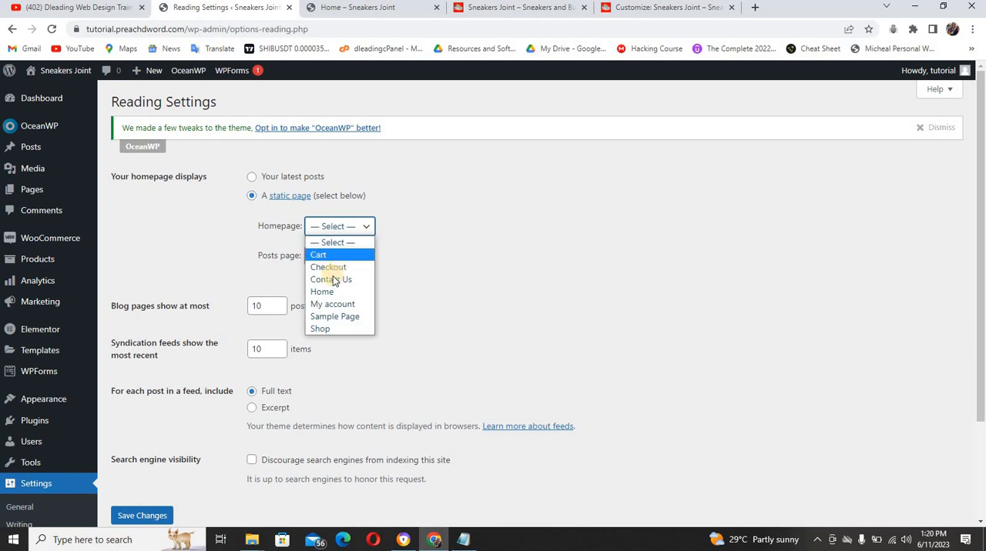
click(332, 293)
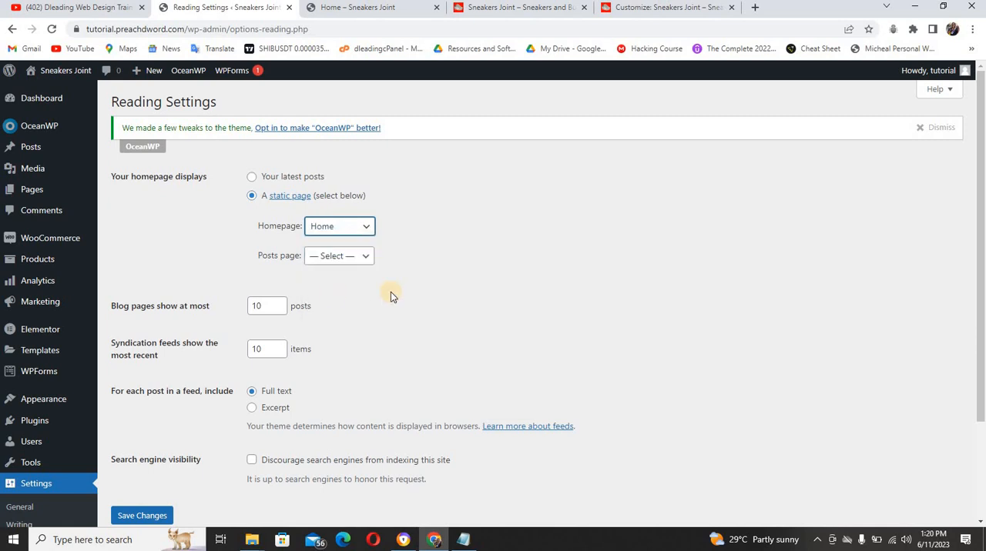
click(142, 515)
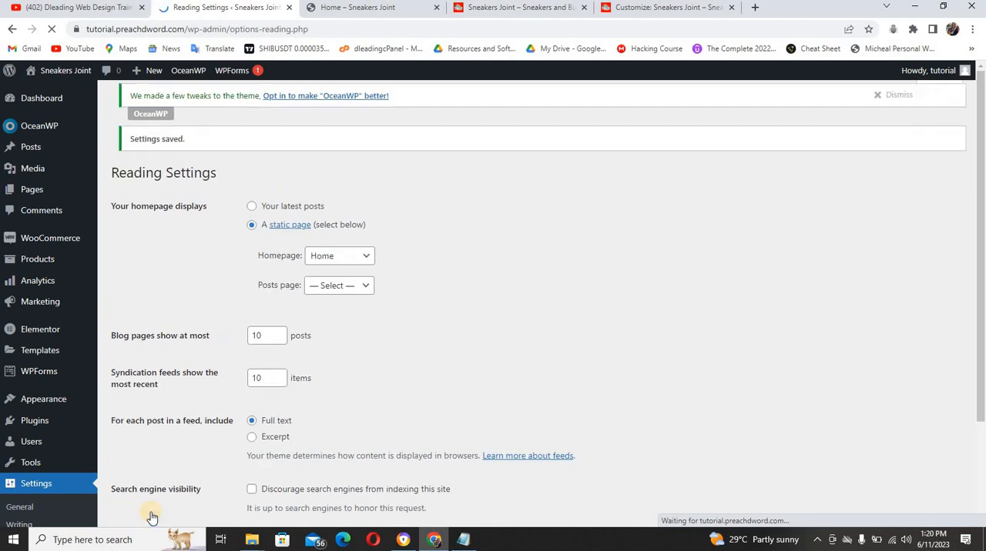
Load the tutorial site's root address instead of /home/ to check its static homepage
click(345, 11)
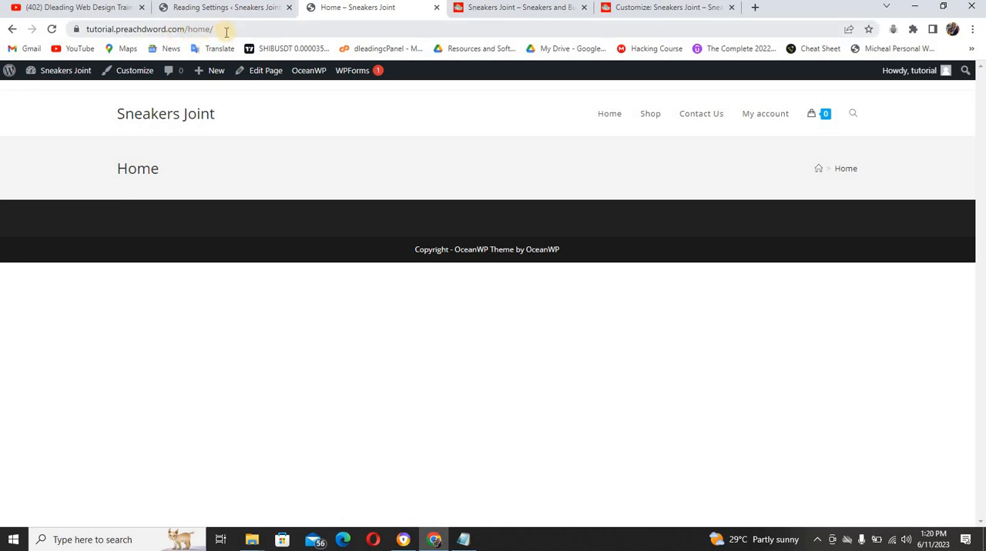
drag(214, 31, 190, 31)
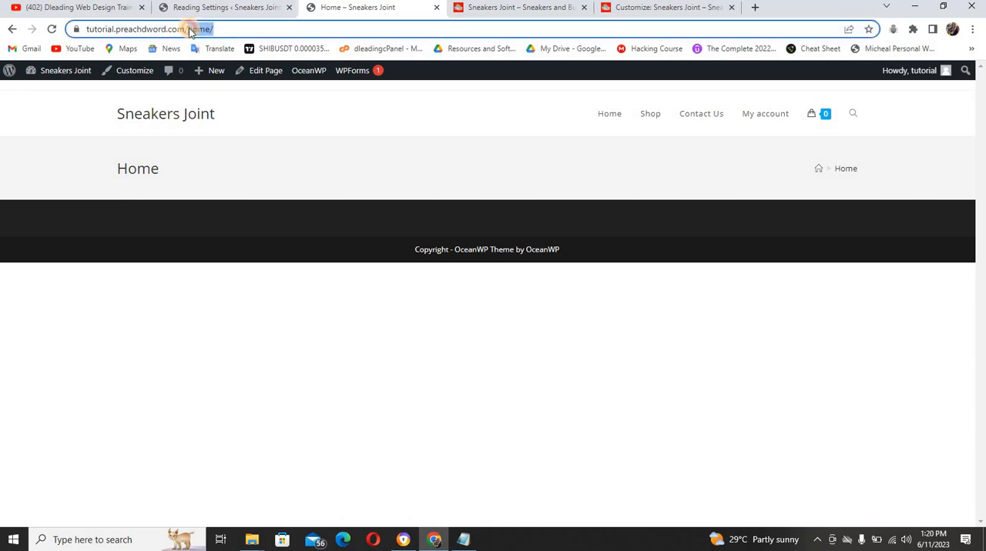
key(BackSpace)
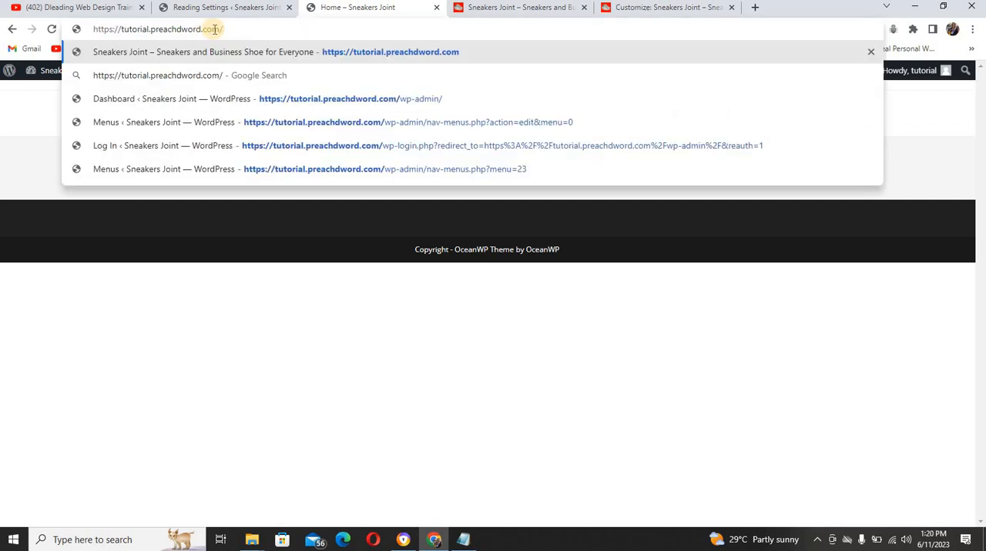
key(Return)
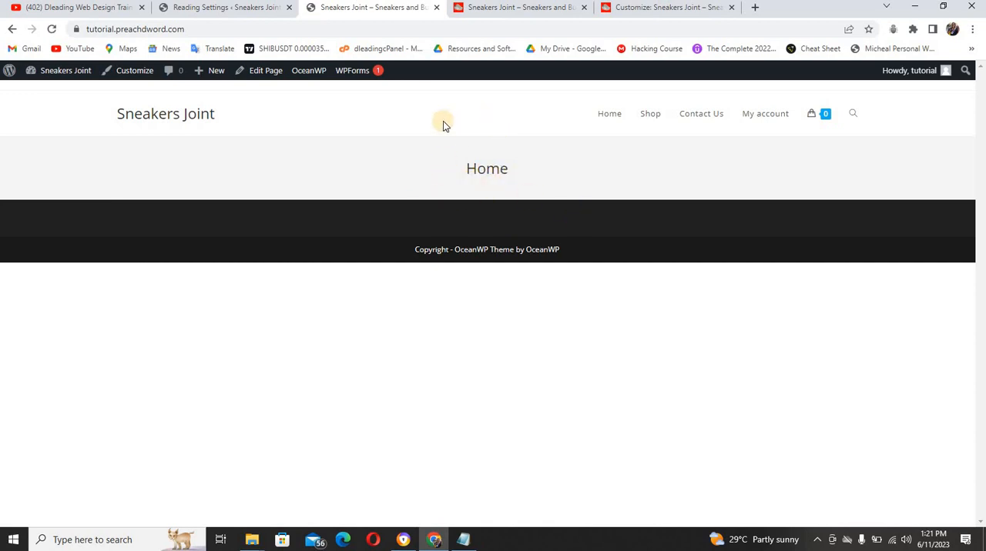
Review the header and hero section at the start of the reference site's homepage
click(228, 9)
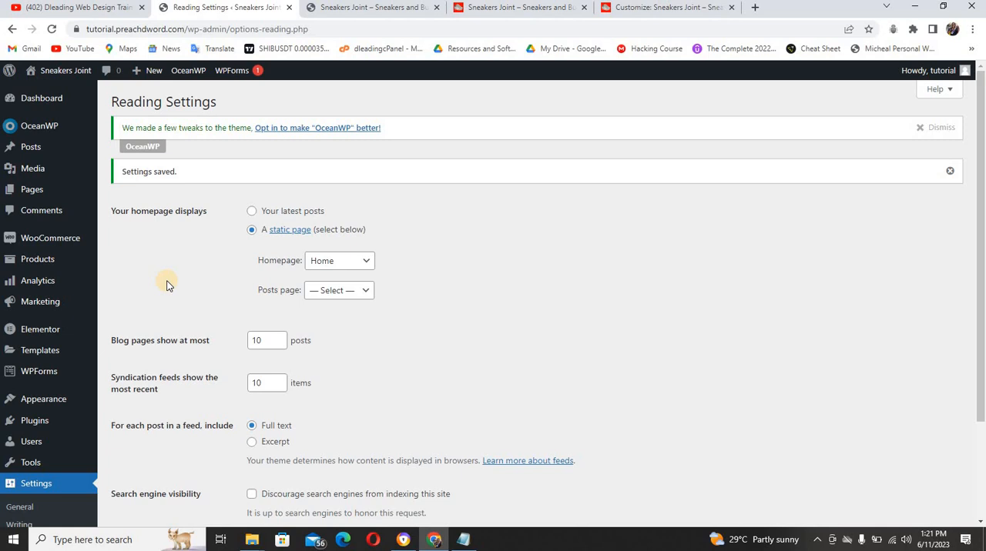
click(480, 10)
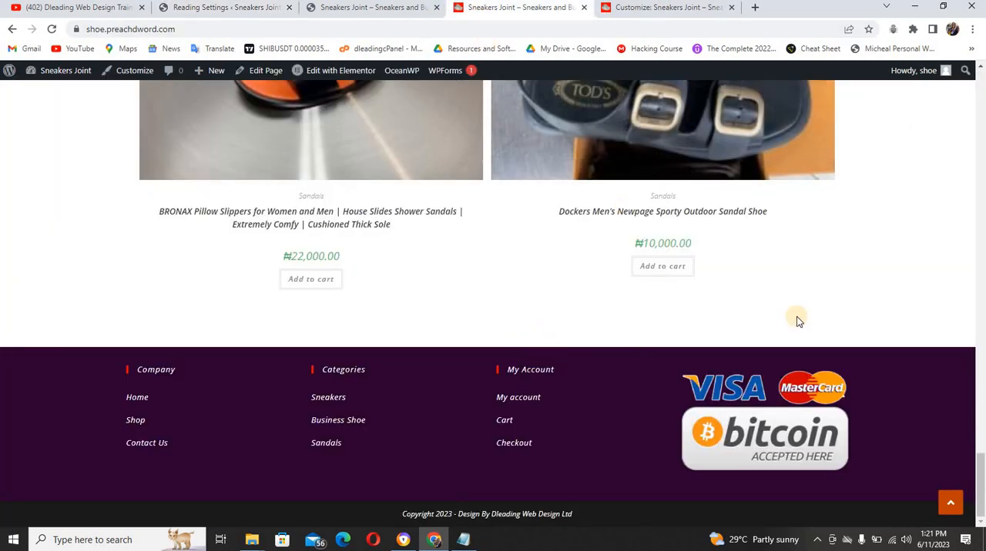
drag(980, 500, 974, 114)
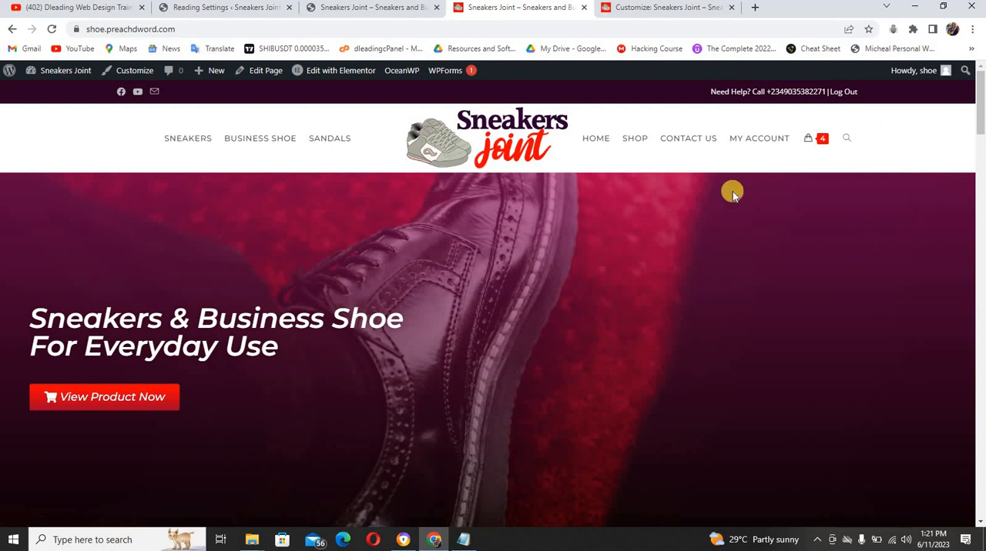
Start customizing the tutorial site's theme and open the General Styling section of the General Options
click(248, 9)
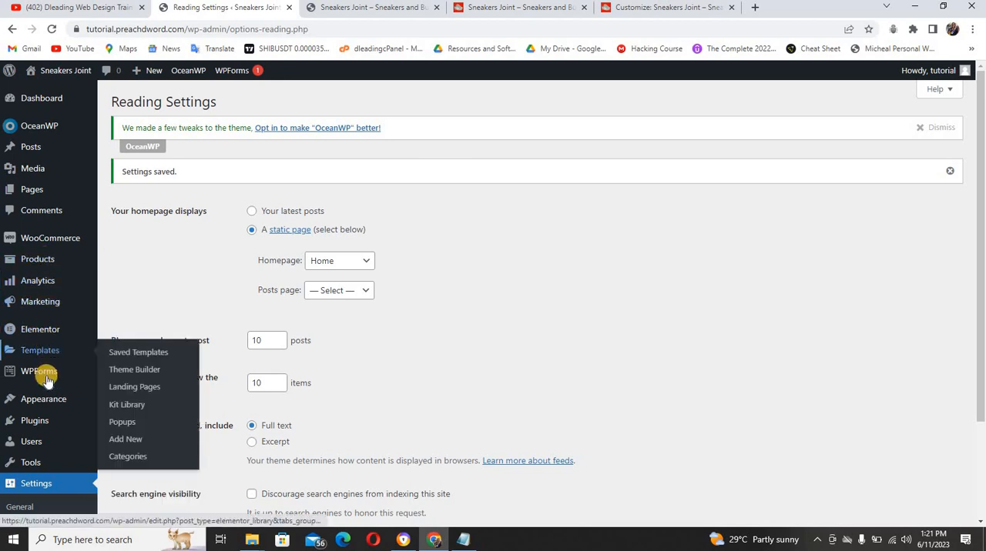
mouse_move(44, 398)
click(121, 425)
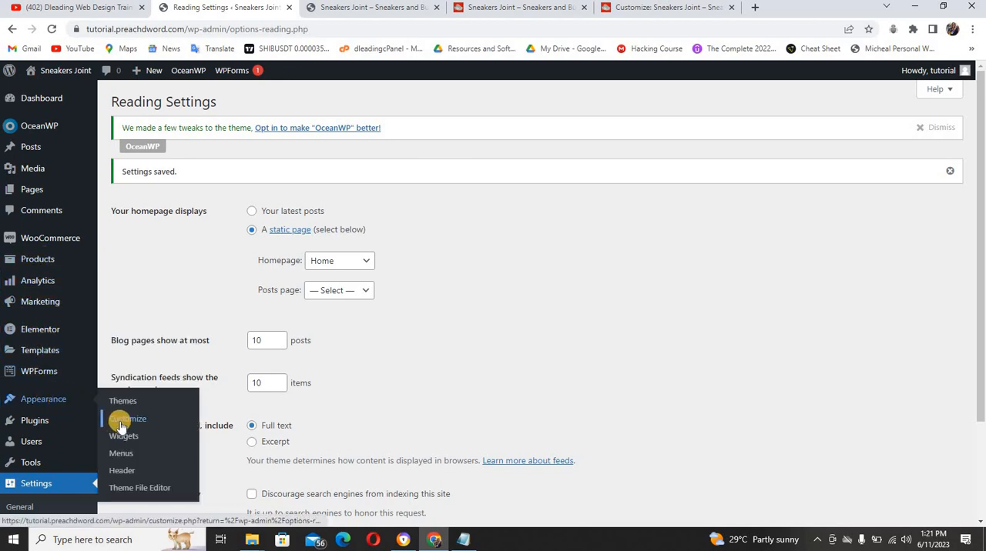
click(333, 9)
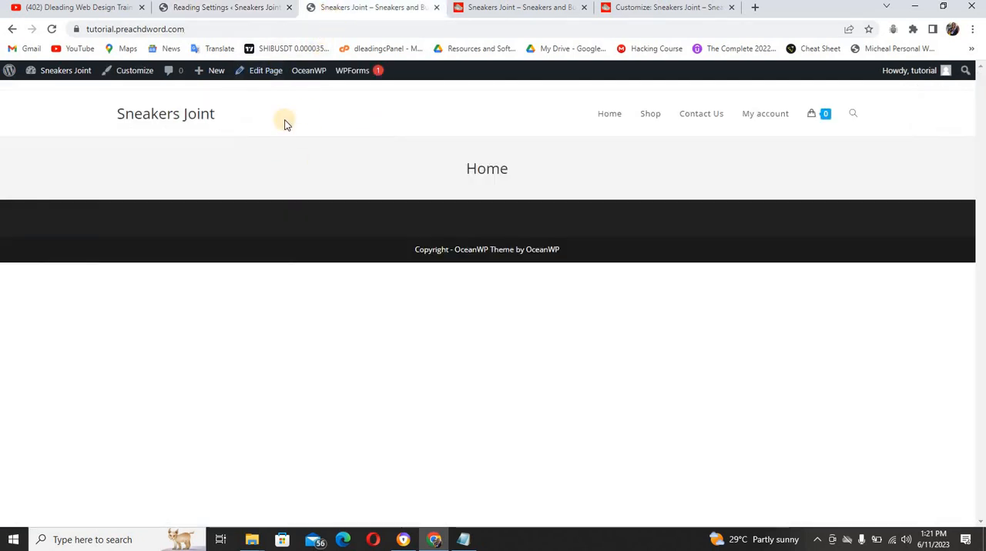
click(141, 74)
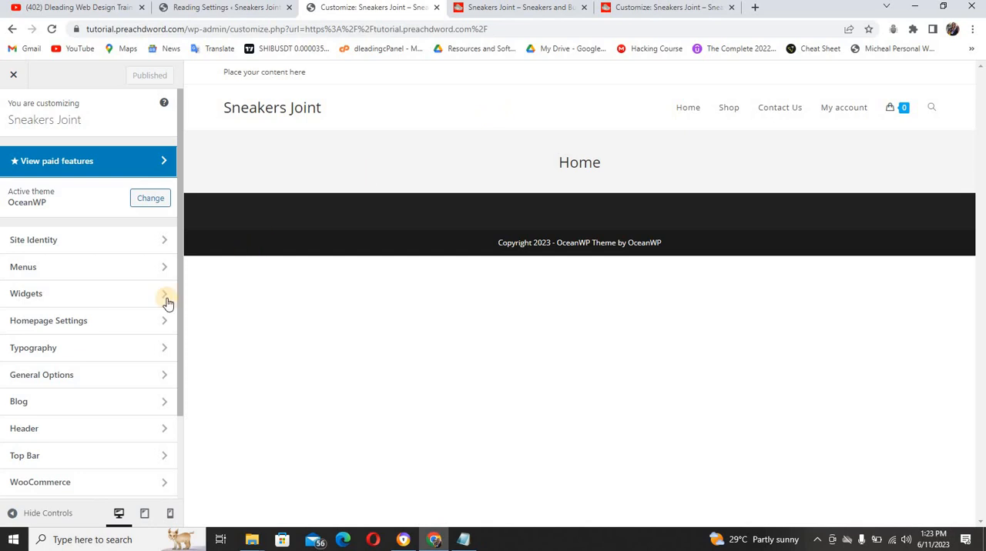
click(83, 377)
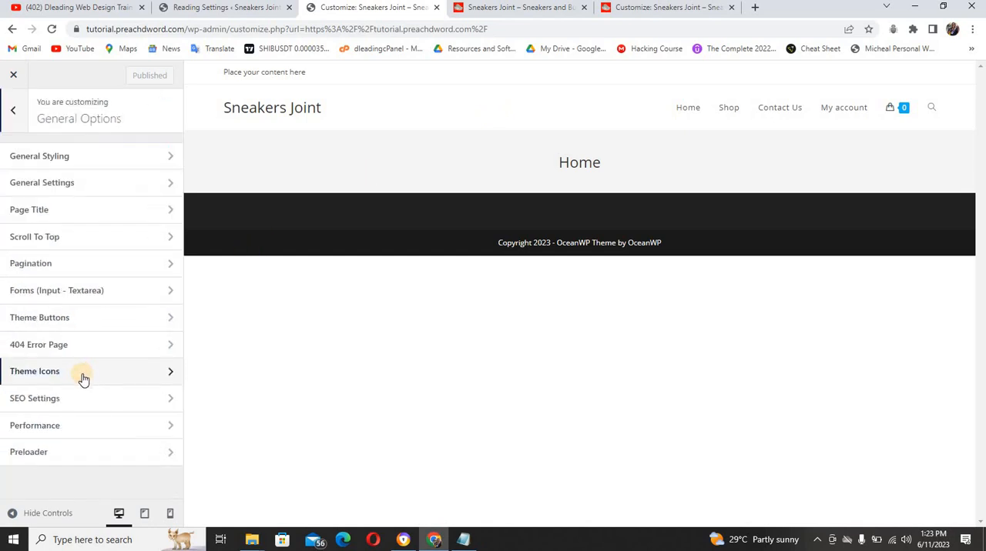
click(88, 159)
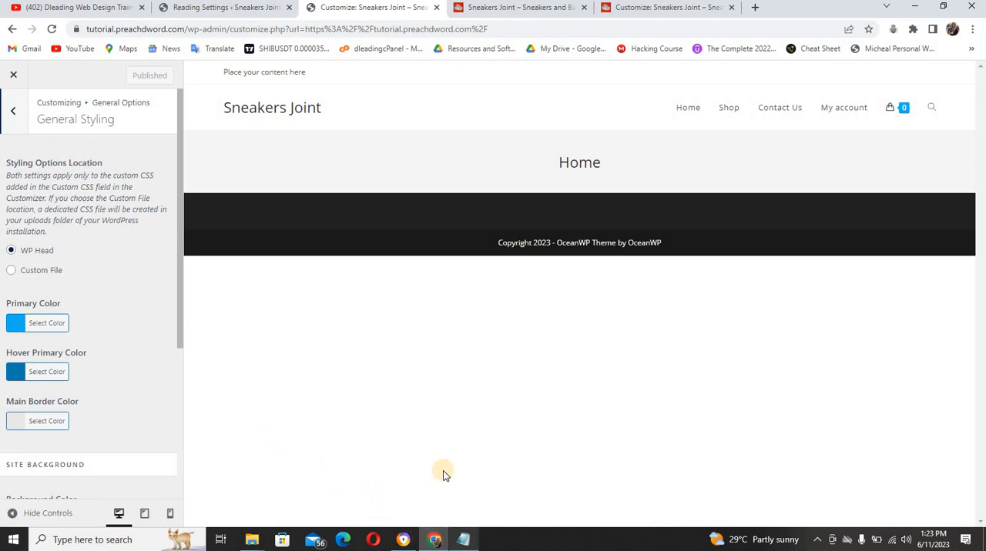
Look at the reference site's colours and copy the primary colour code #ff0000 from the Notepad notes
click(506, 8)
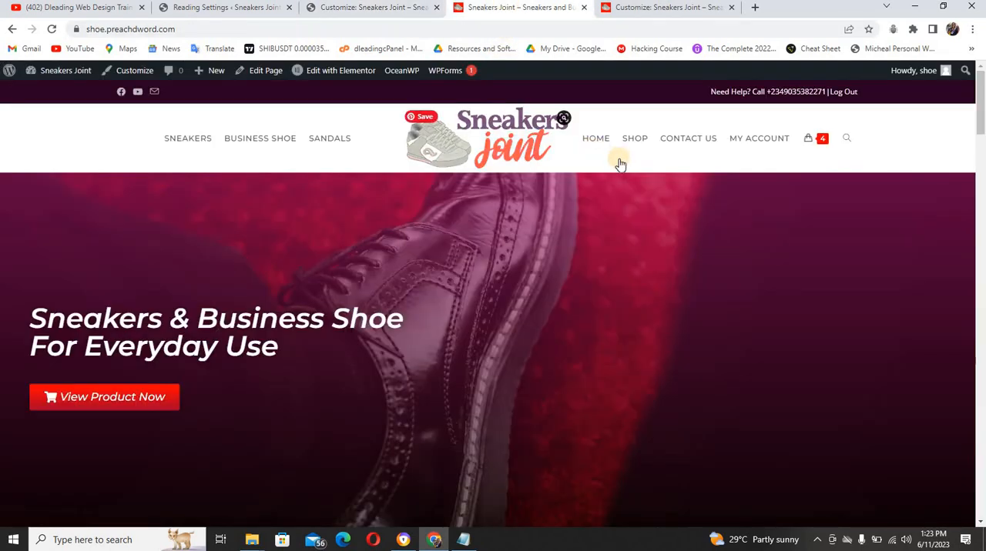
click(266, 10)
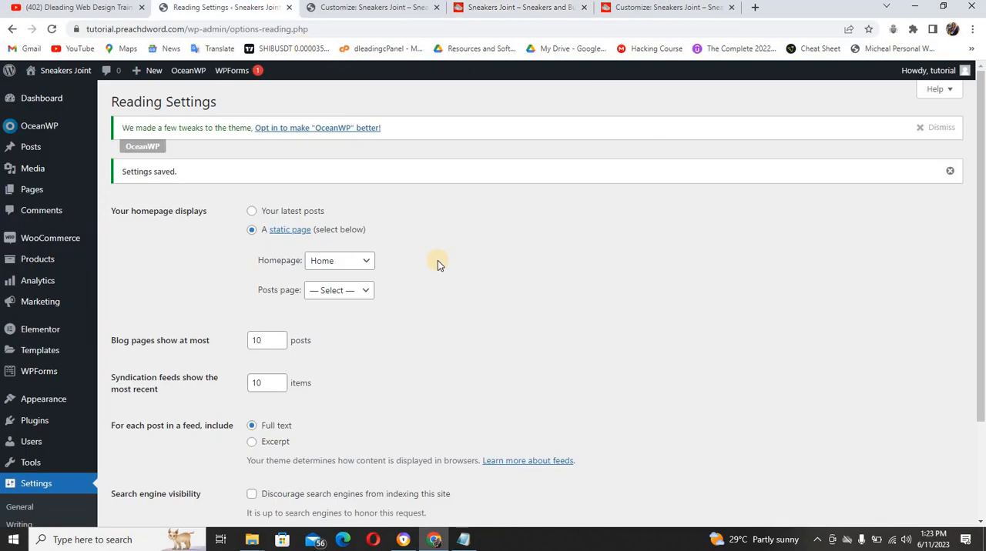
click(464, 540)
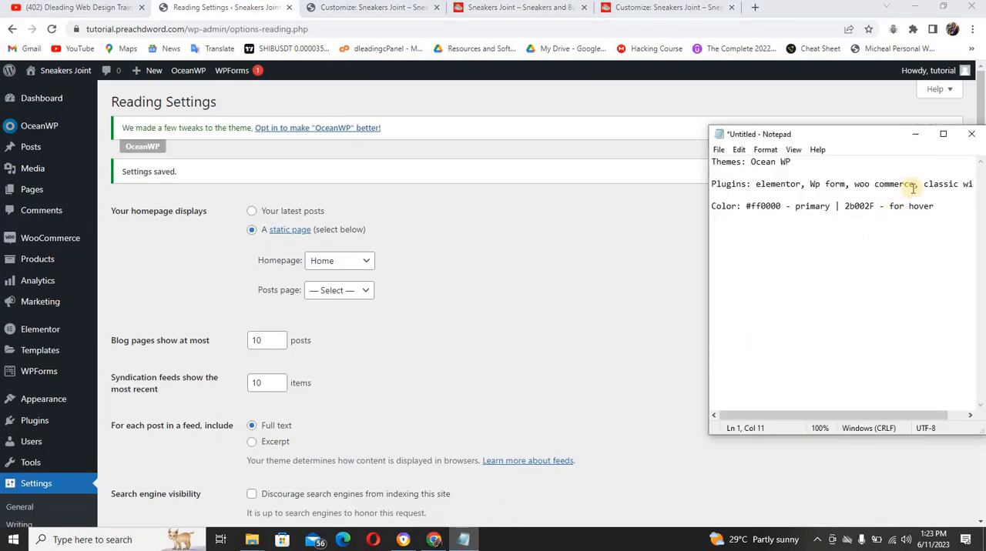
click(944, 135)
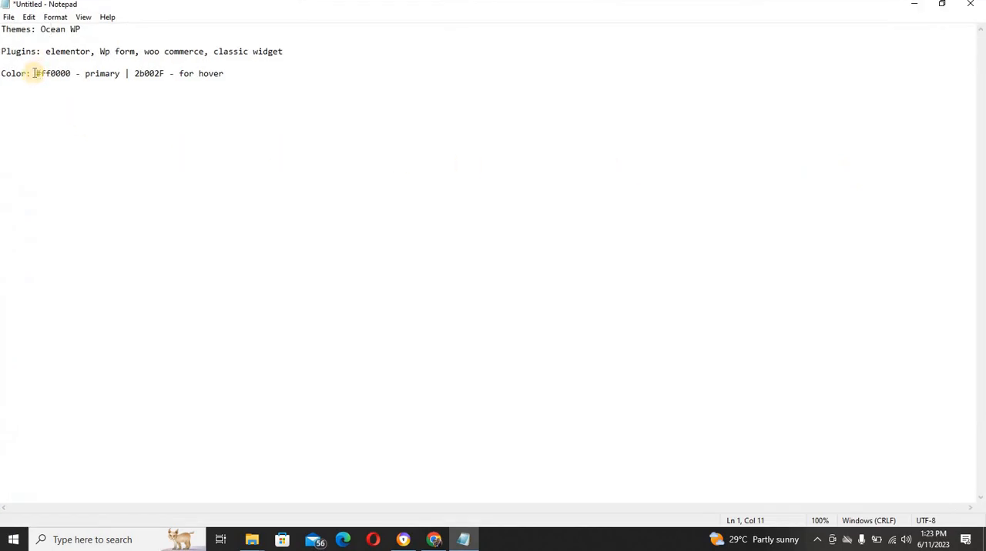
drag(35, 73, 70, 75)
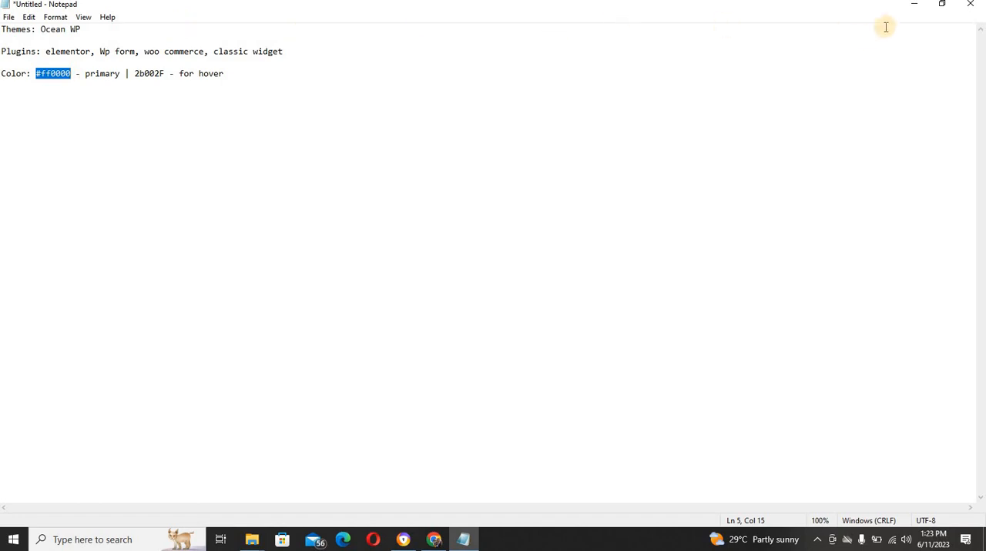
click(913, 7)
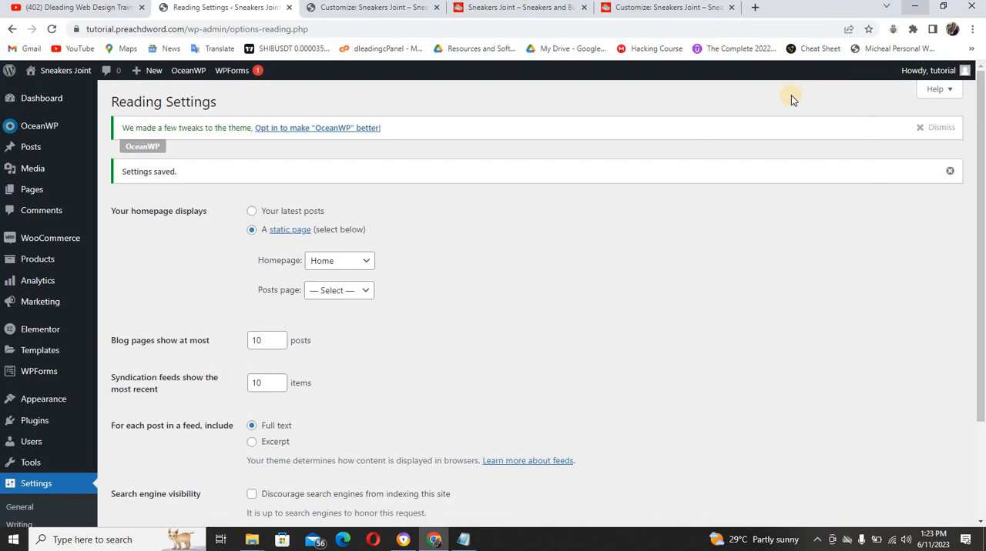
Set the Primary Color in the tutorial site's General Styling to #ff0000
click(345, 8)
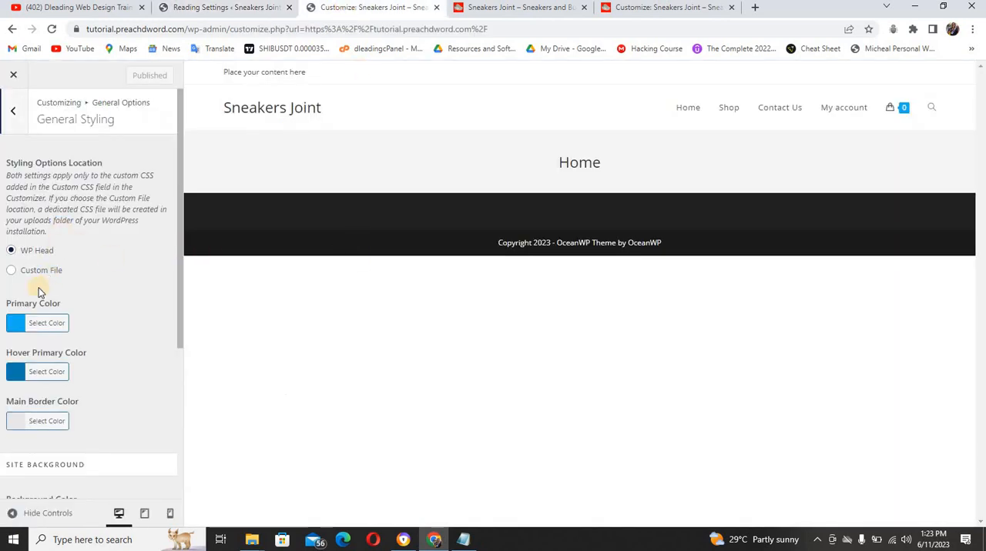
click(18, 325)
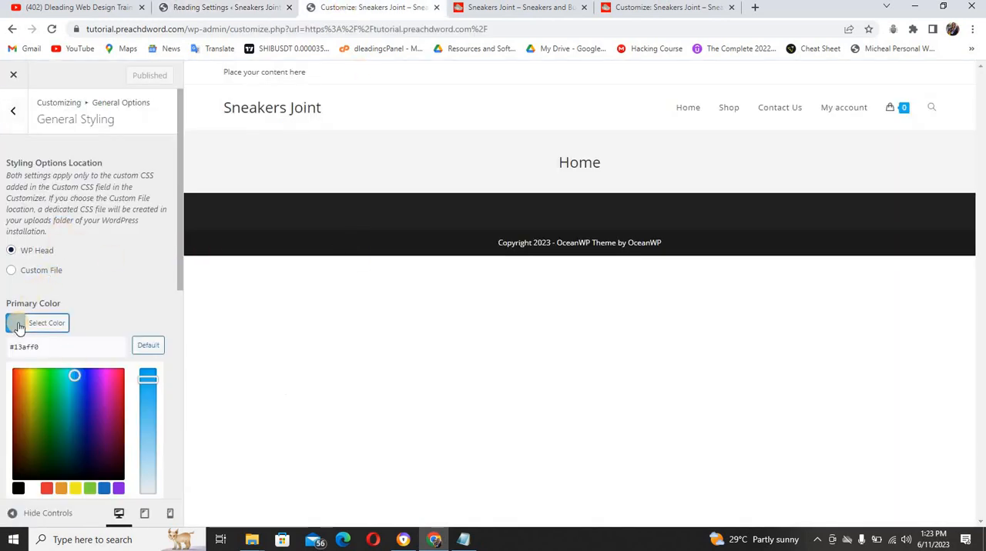
triple_click(59, 350)
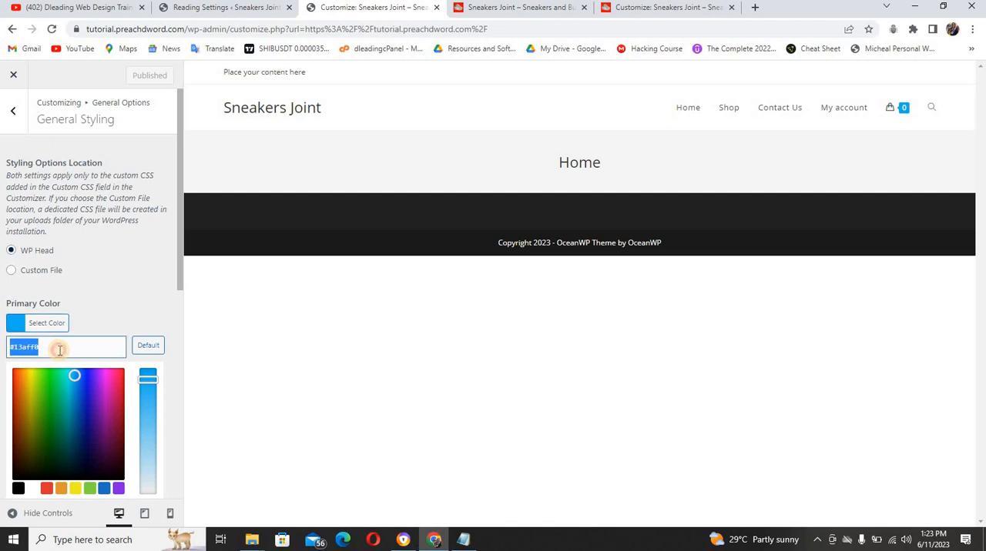
text(#ff0000)
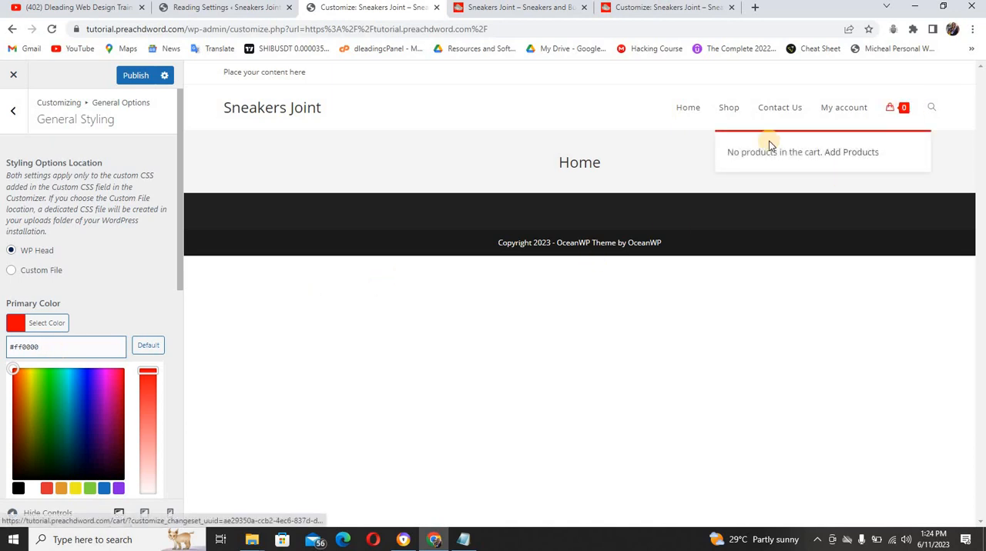
Reset the Primary Color to its default to compare the preview, and restore #ff0000
click(149, 345)
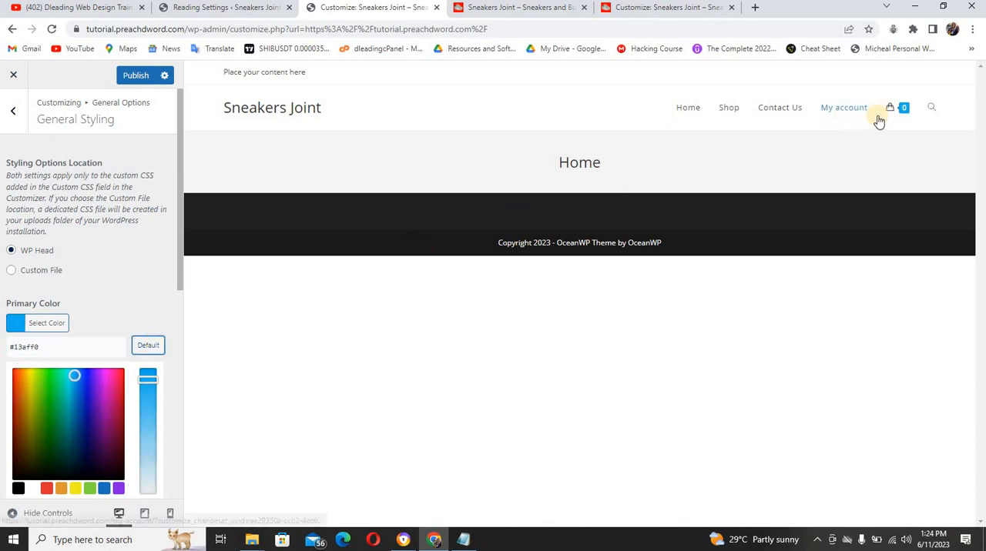
triple_click(72, 346)
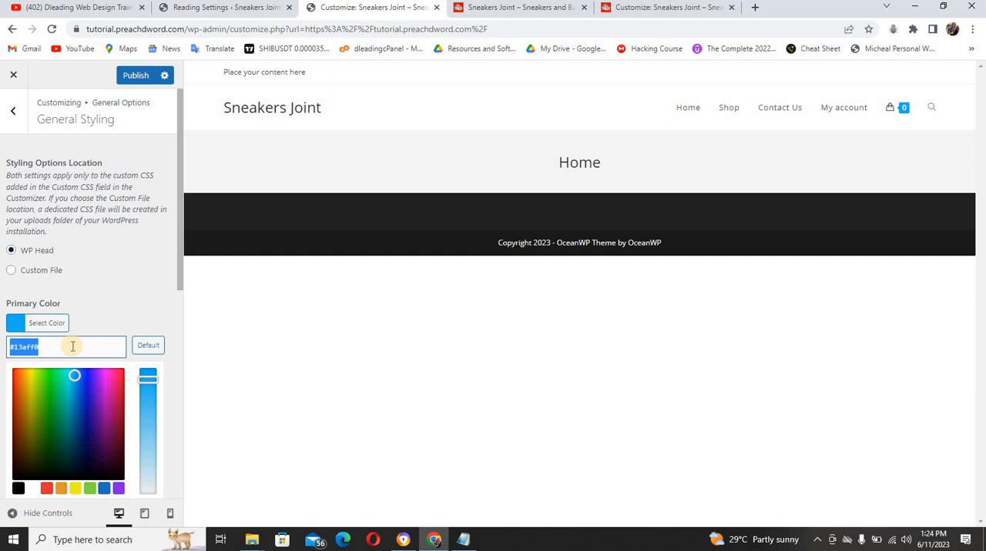
text(#ff0000)
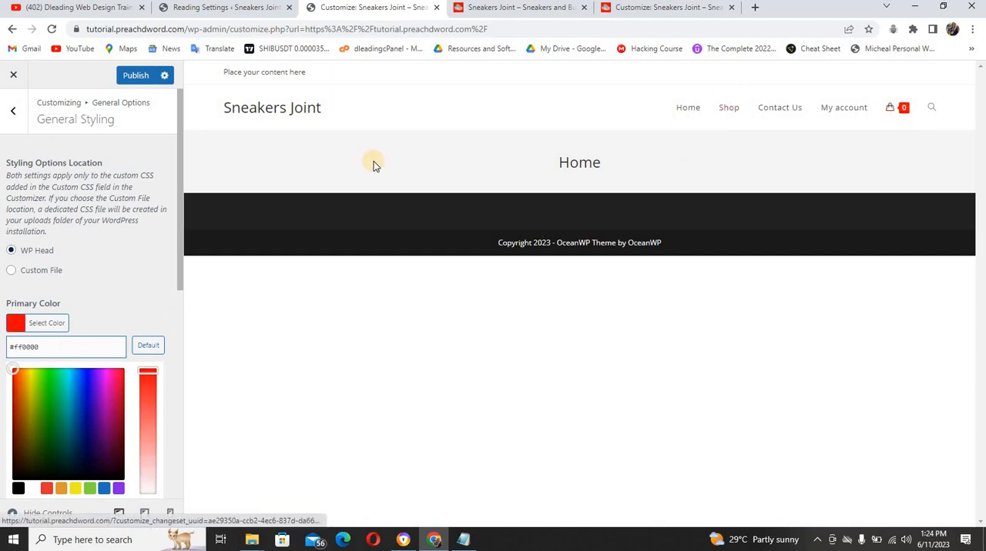
click(113, 291)
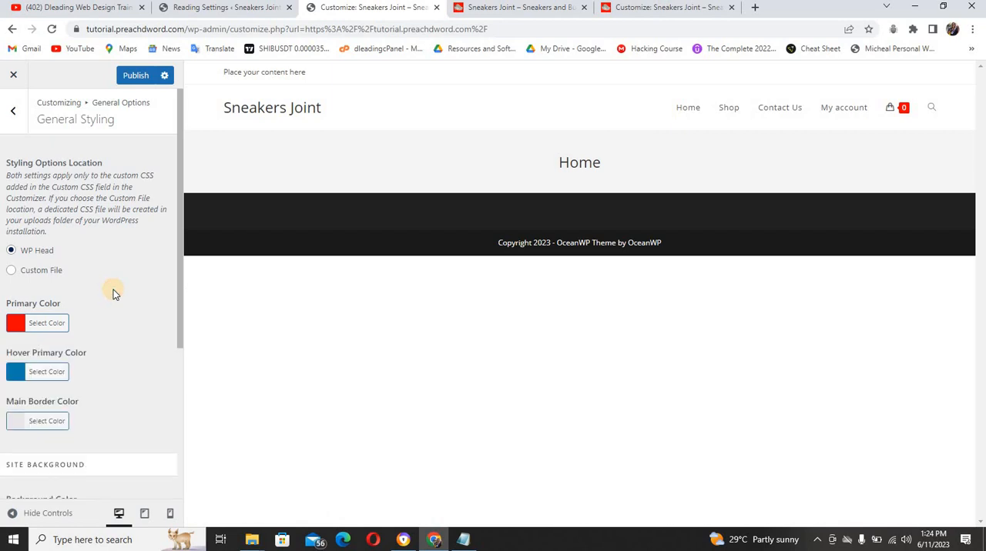
Copy the hover colour code 2b002F from the Notepad notes for the Hover Primary Color
click(19, 373)
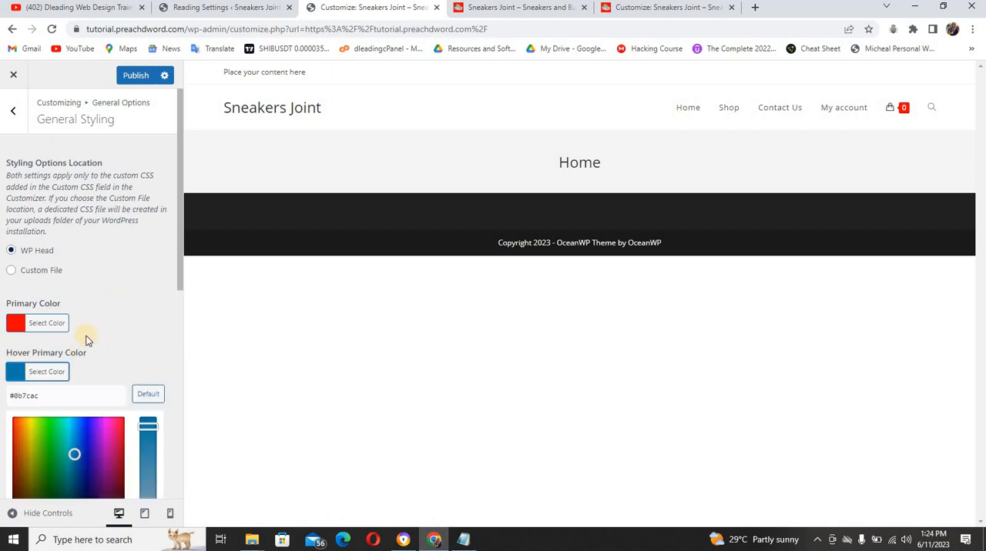
click(463, 539)
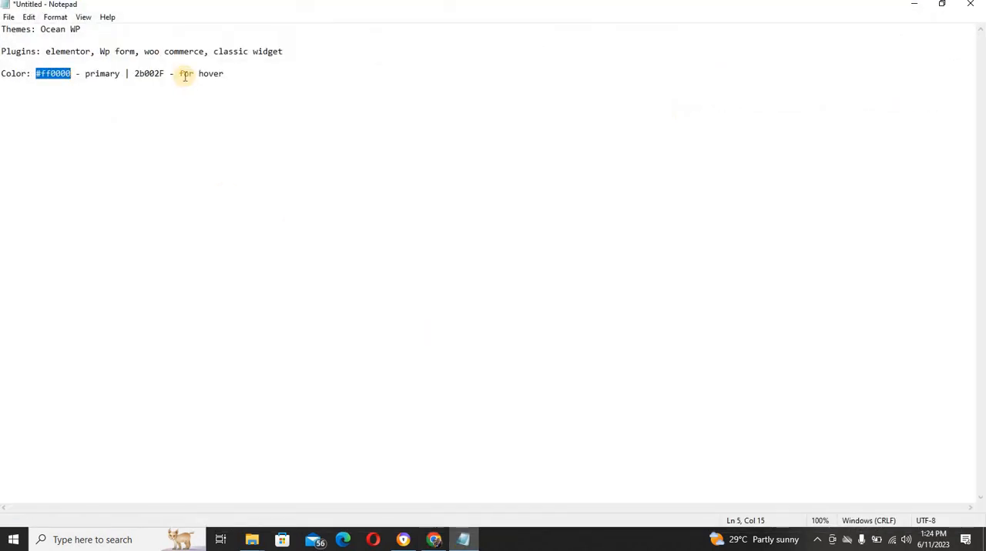
mouse_move(161, 73)
mouse_down()
mouse_move(144, 73)
mouse_move(163, 74)
mouse_up()
click(143, 73)
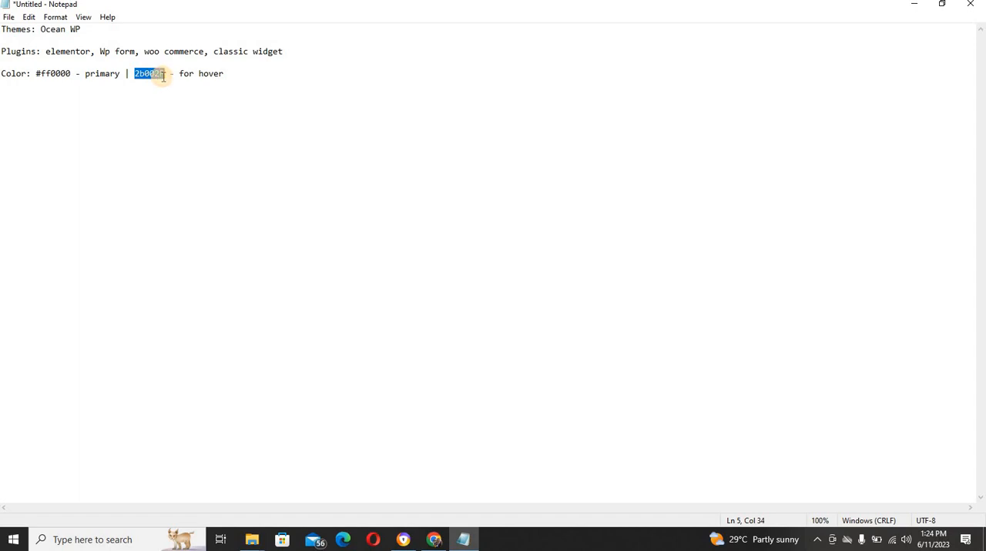
click(912, 6)
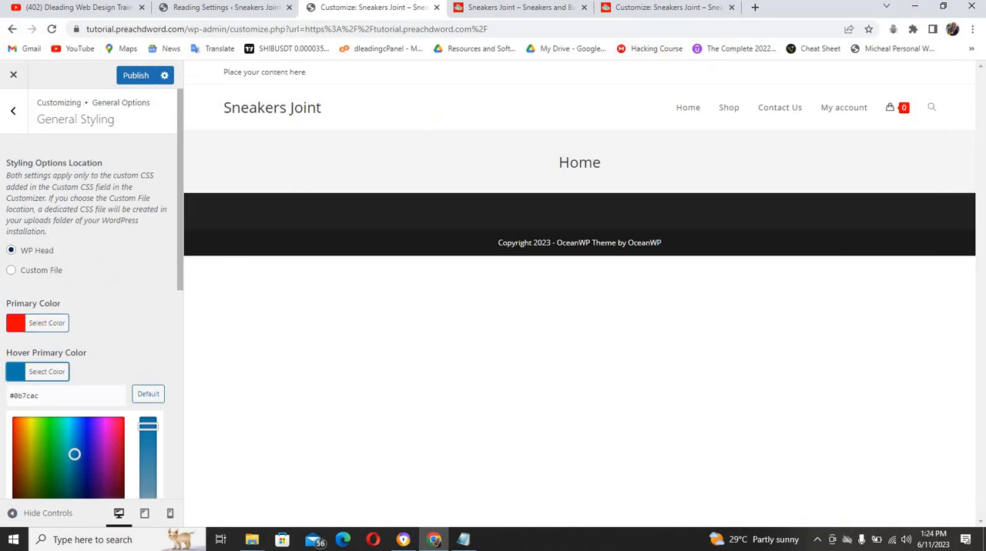
Set the Hover Primary Color in the General Styling options to #2b002f
click(17, 374)
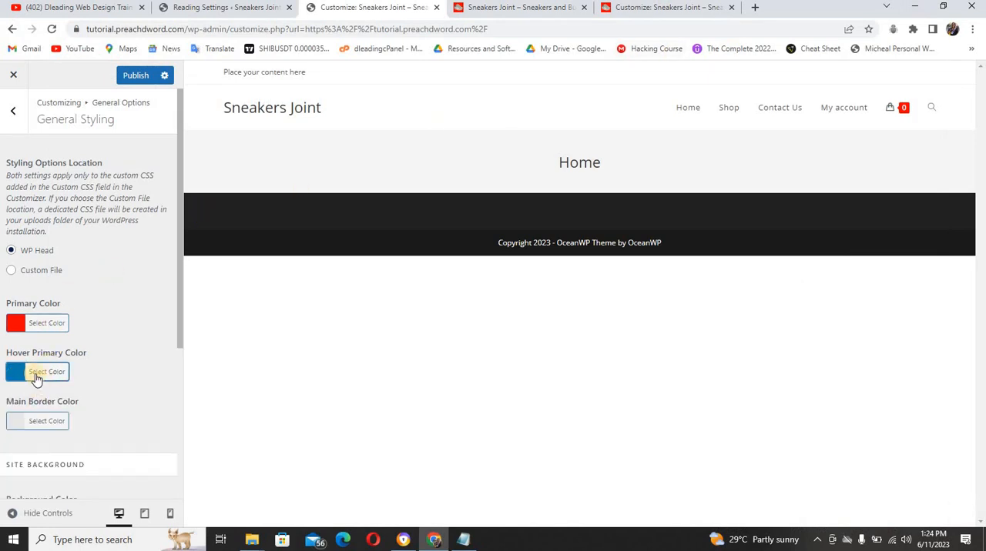
click(22, 374)
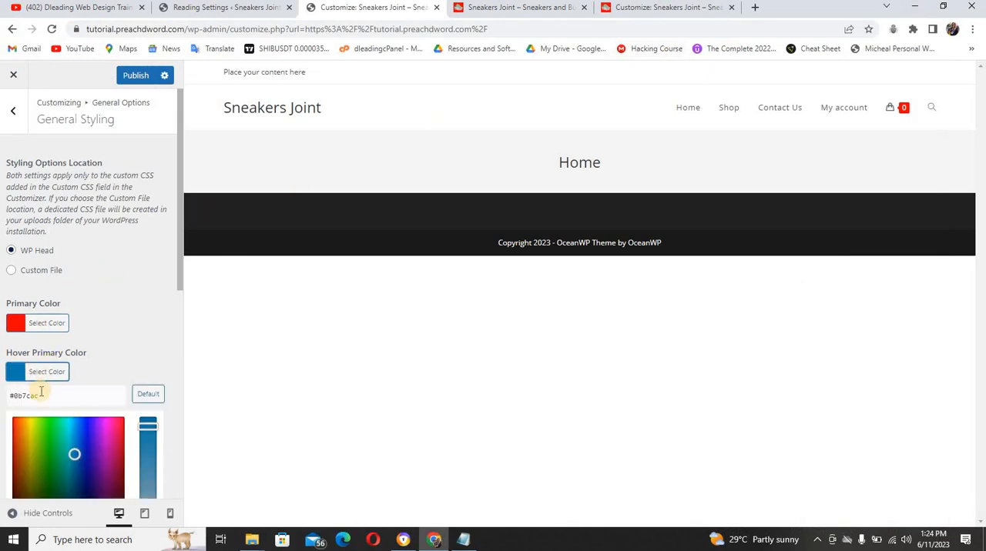
triple_click(43, 398)
text(#2b002f)
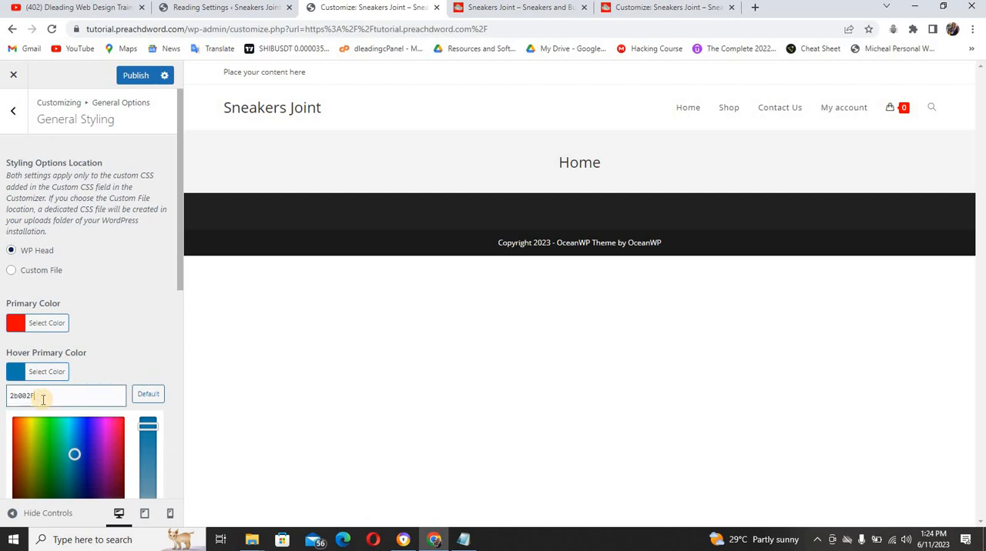
click(116, 322)
drag(177, 322, 177, 489)
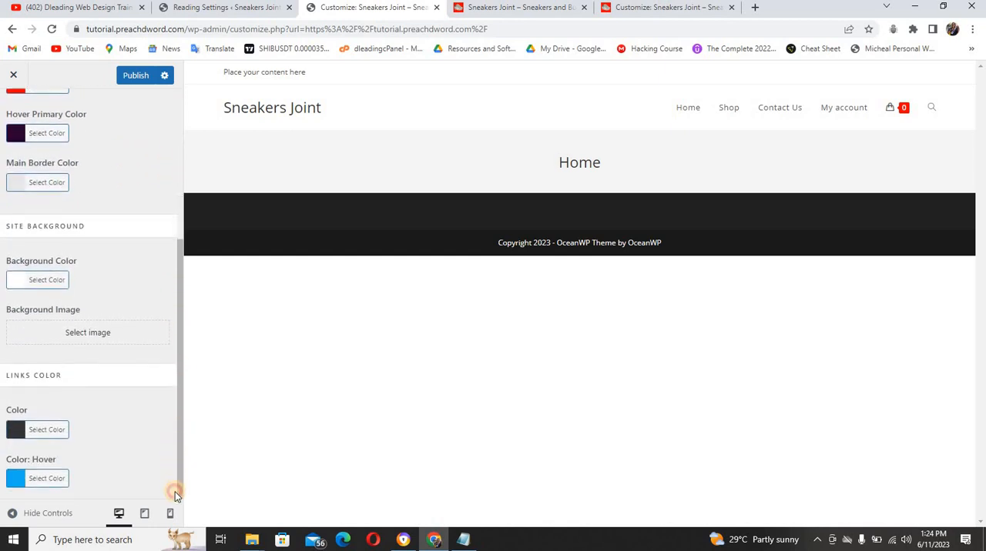
Set the Links Color hover colour in General Styling to #2b002f
click(19, 479)
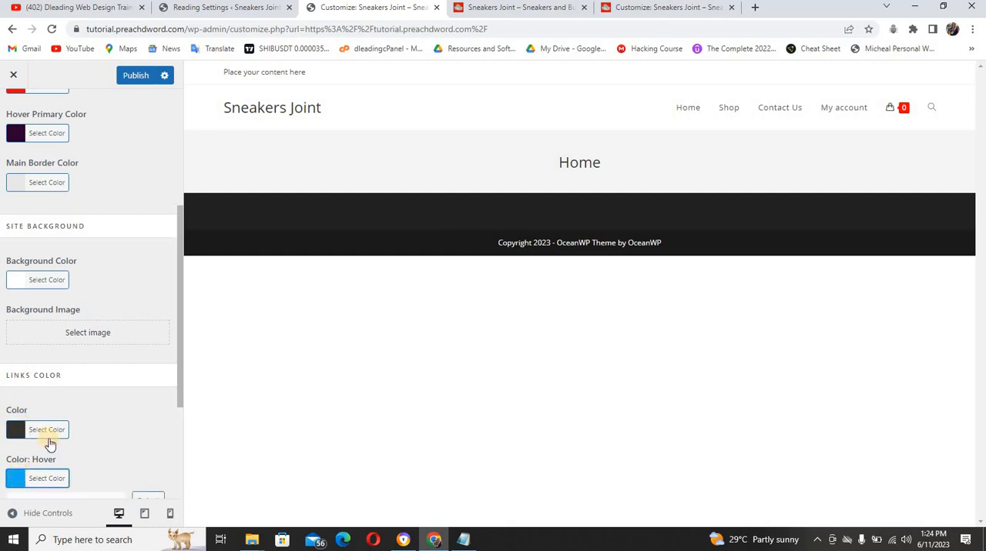
click(40, 478)
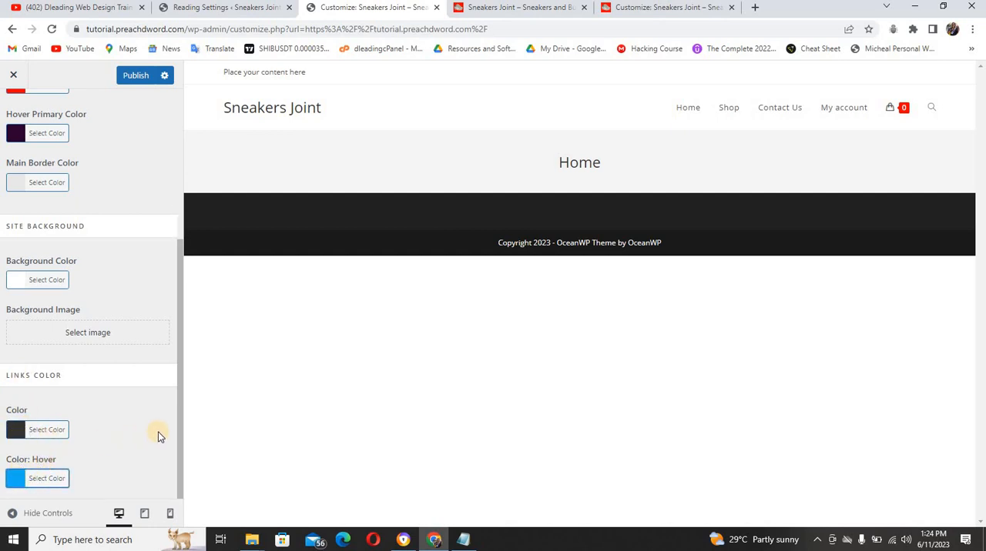
click(12, 479)
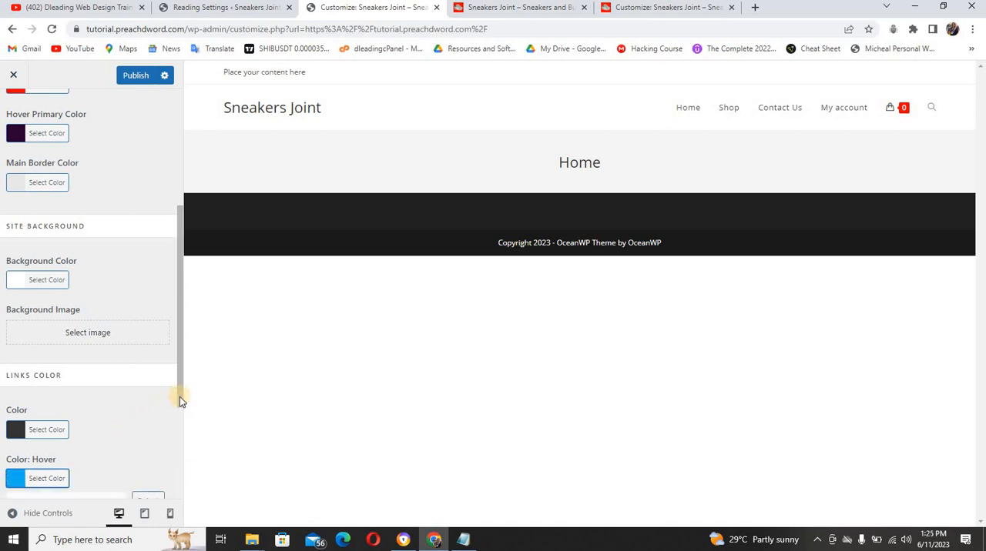
drag(179, 398, 181, 436)
drag(101, 429, 9, 426)
text(#2b002f)
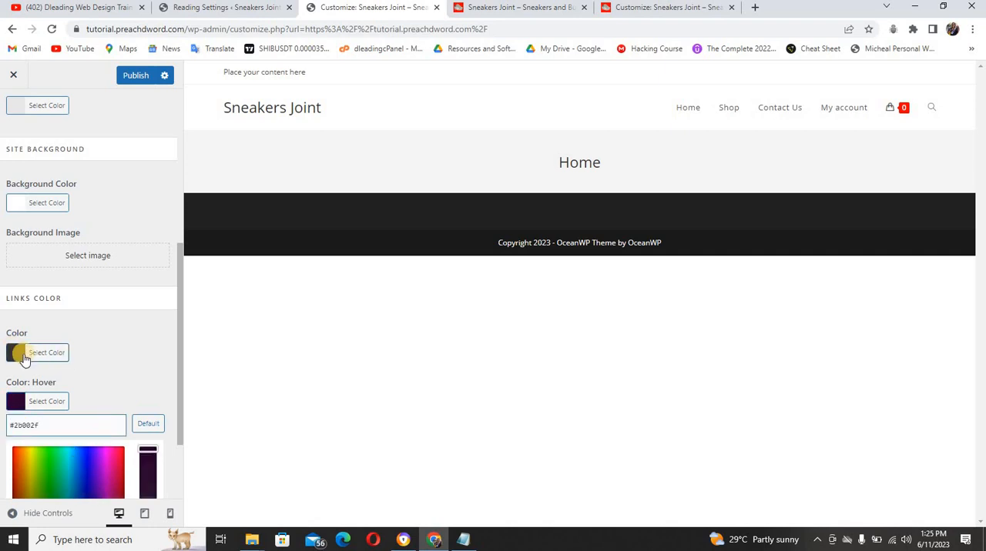
Set the normal Links Color to #ff0000 and publish the General Styling changes
click(20, 356)
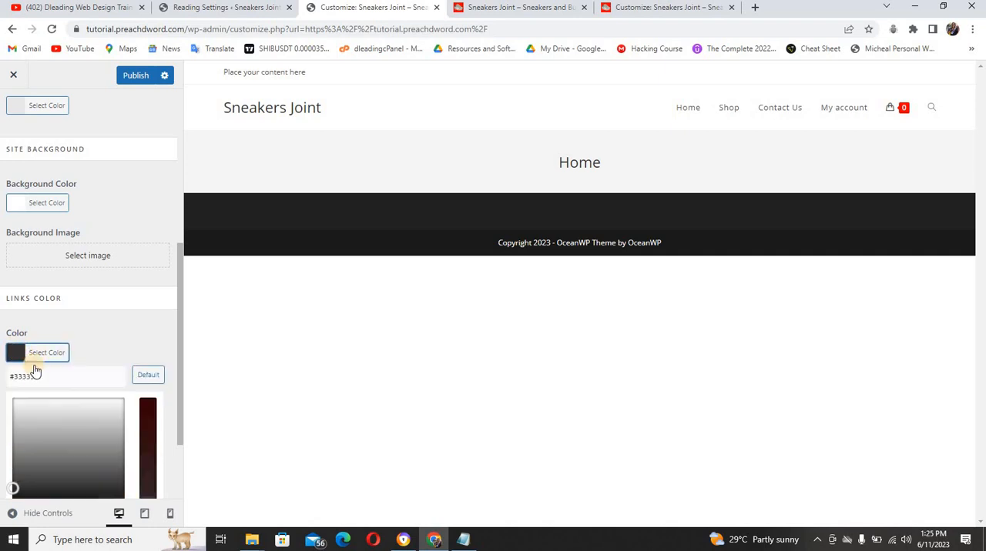
triple_click(36, 375)
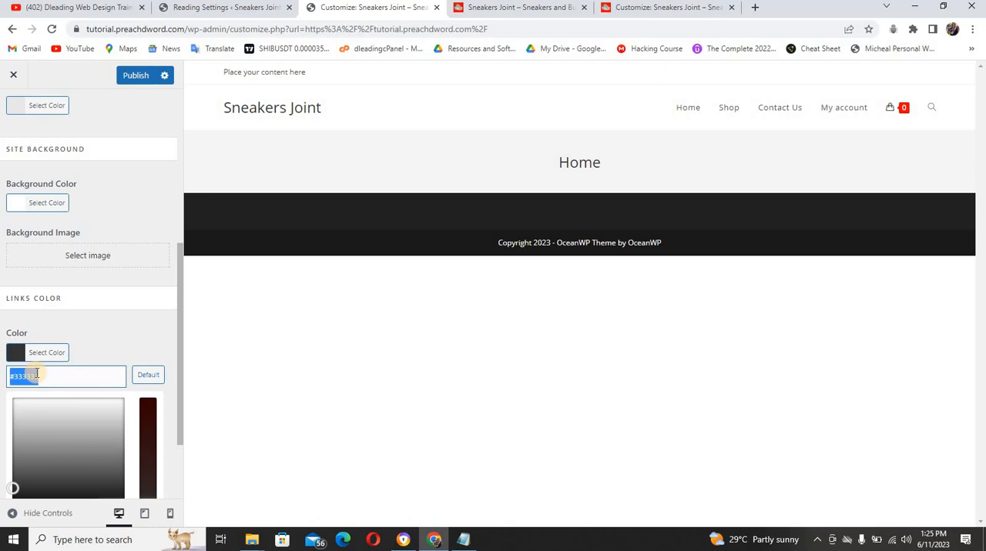
text(#ff0000)
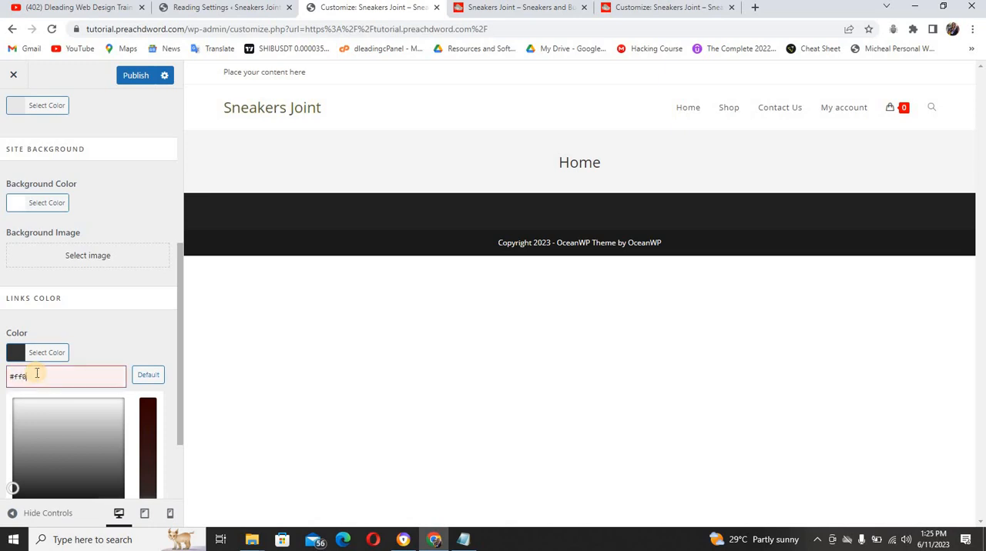
click(137, 304)
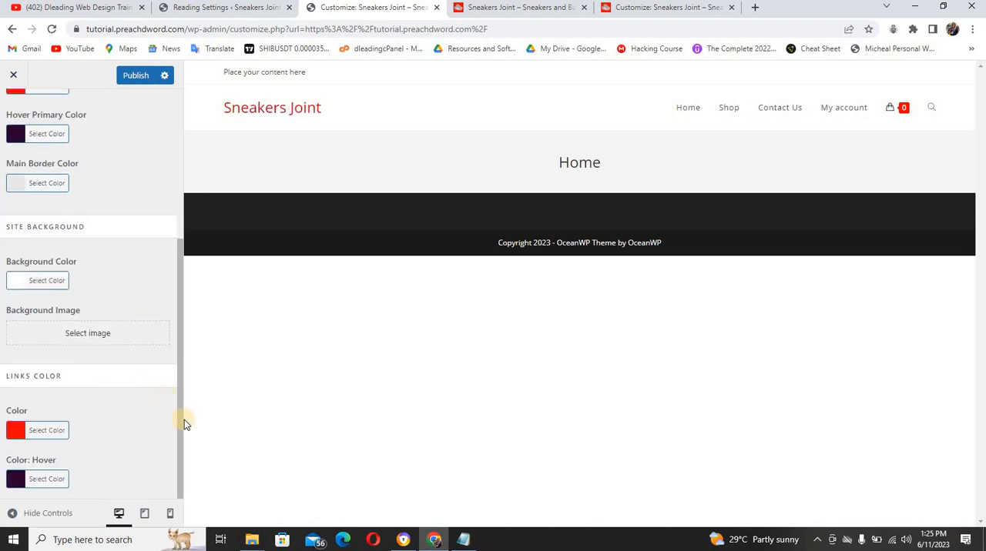
drag(183, 380, 168, 185)
click(140, 79)
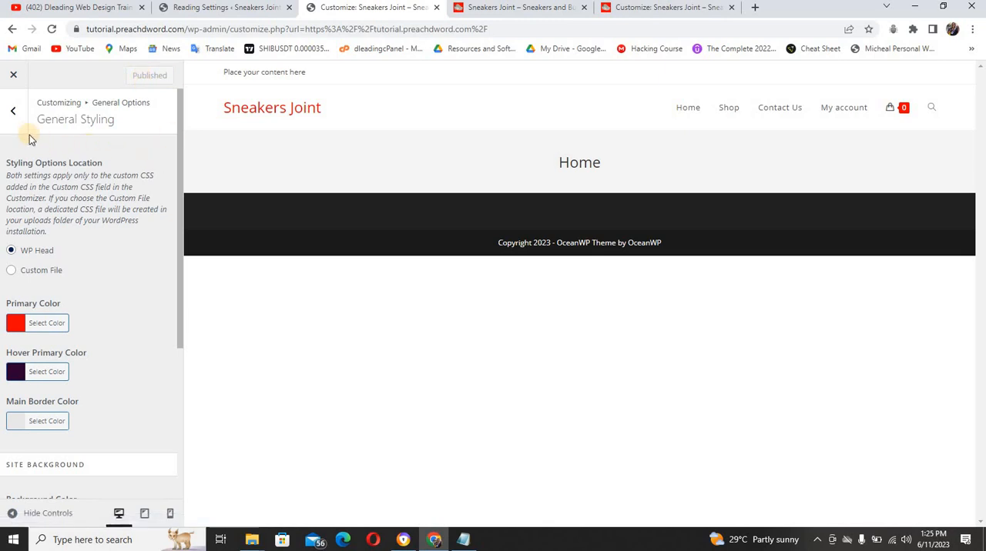
Set the Pages layout in the theme's General Settings to full-width
click(13, 111)
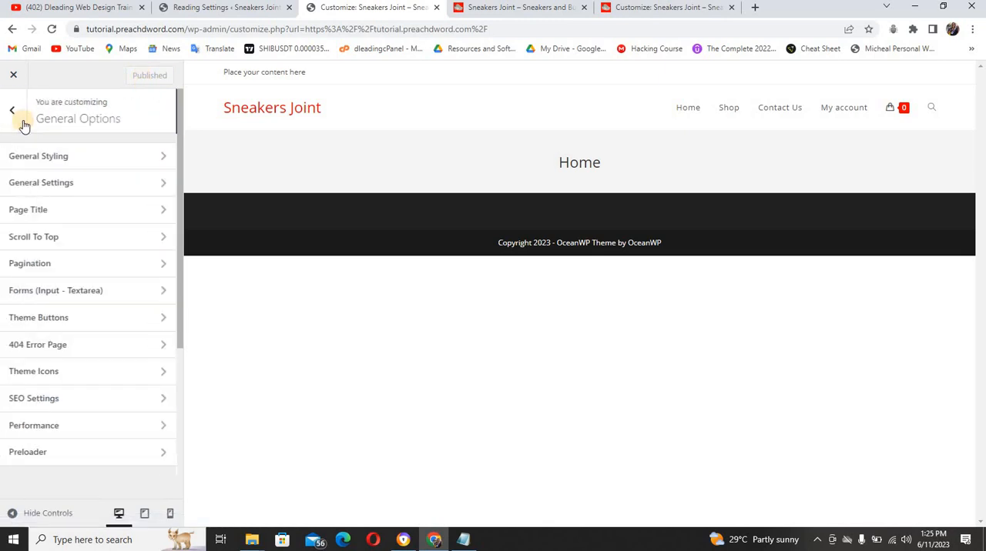
click(100, 186)
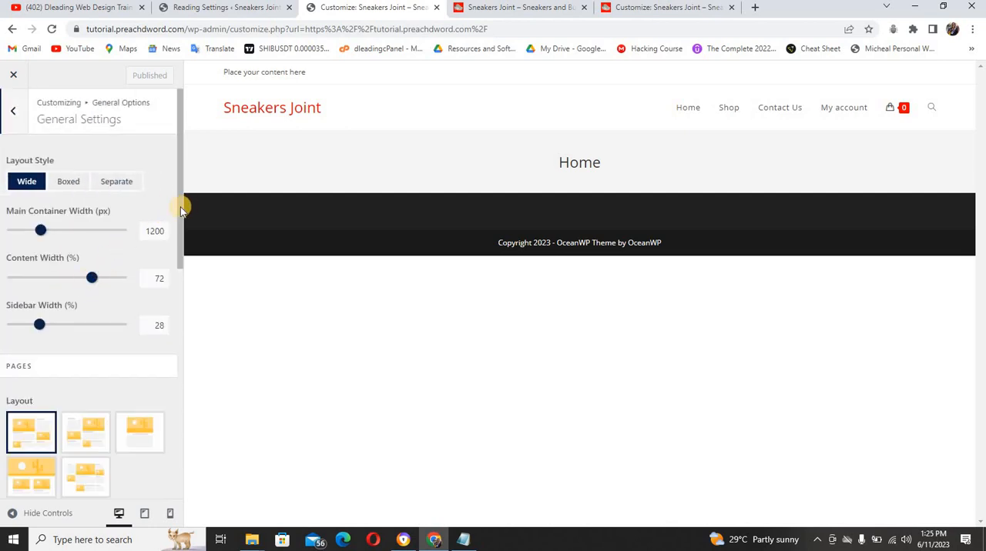
scroll(182, 231, down, 3)
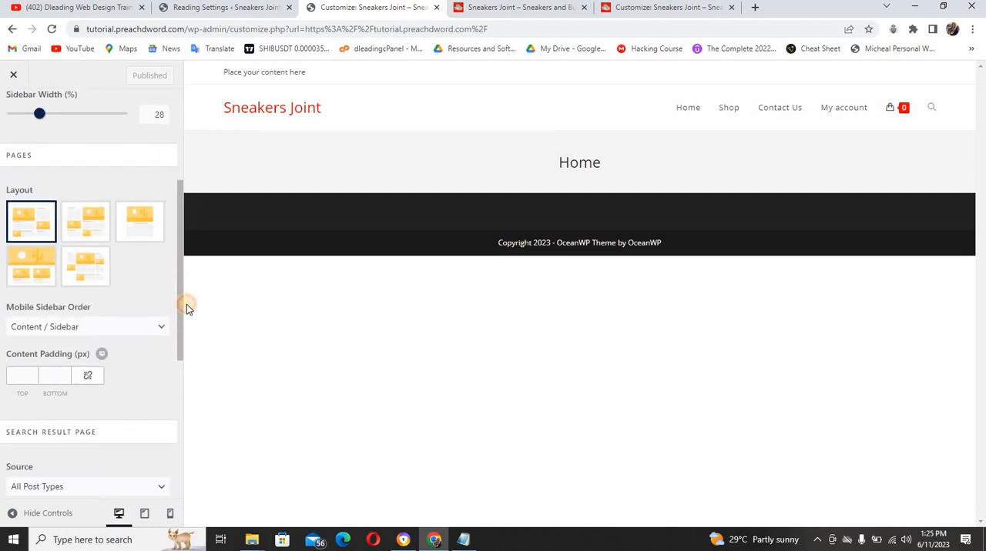
click(139, 211)
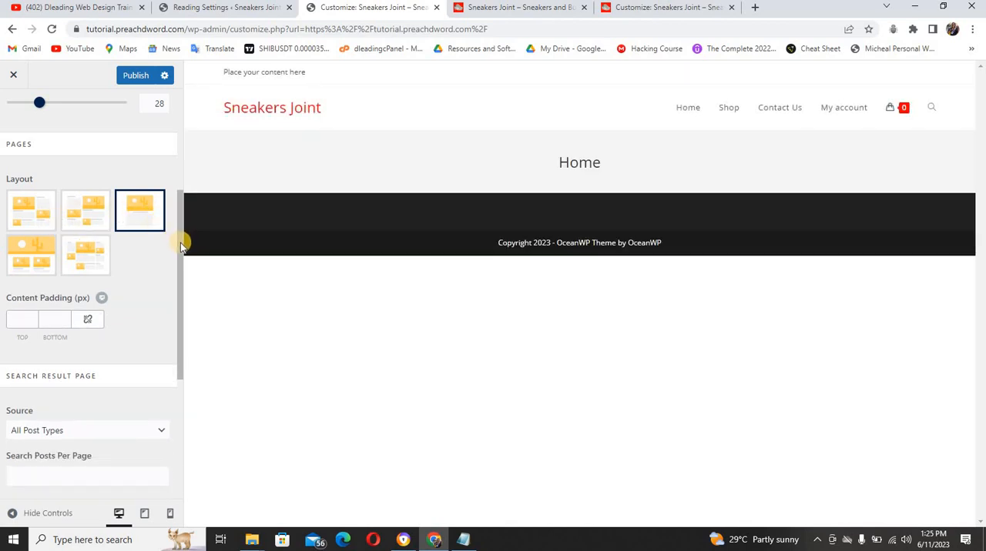
Set the Search Result Page layout to full-width and publish the changes
drag(181, 243, 161, 354)
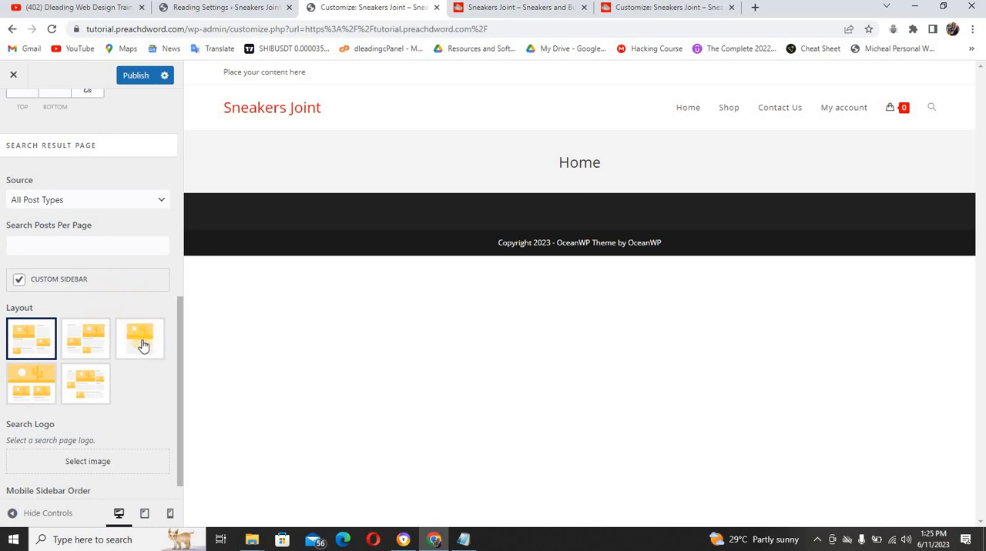
click(141, 343)
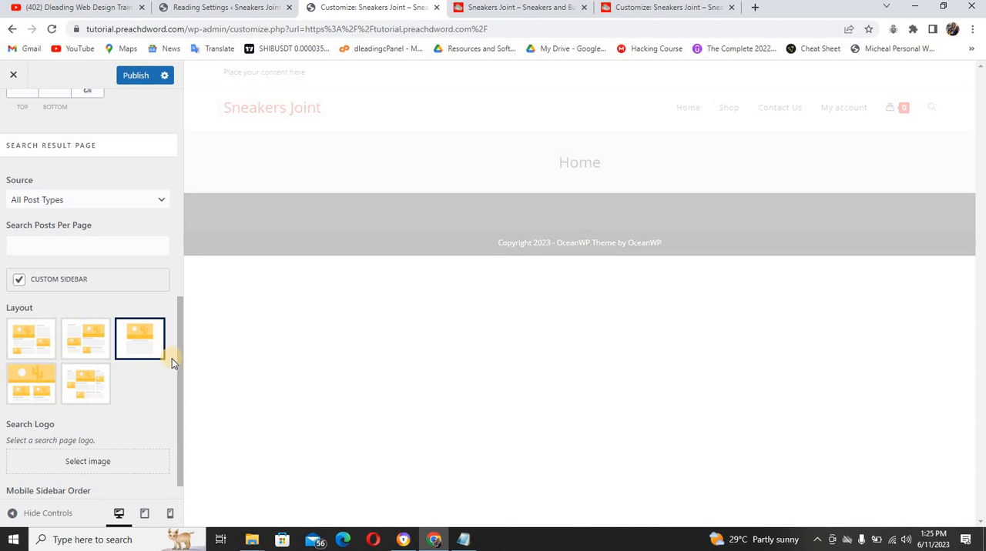
drag(179, 362, 179, 425)
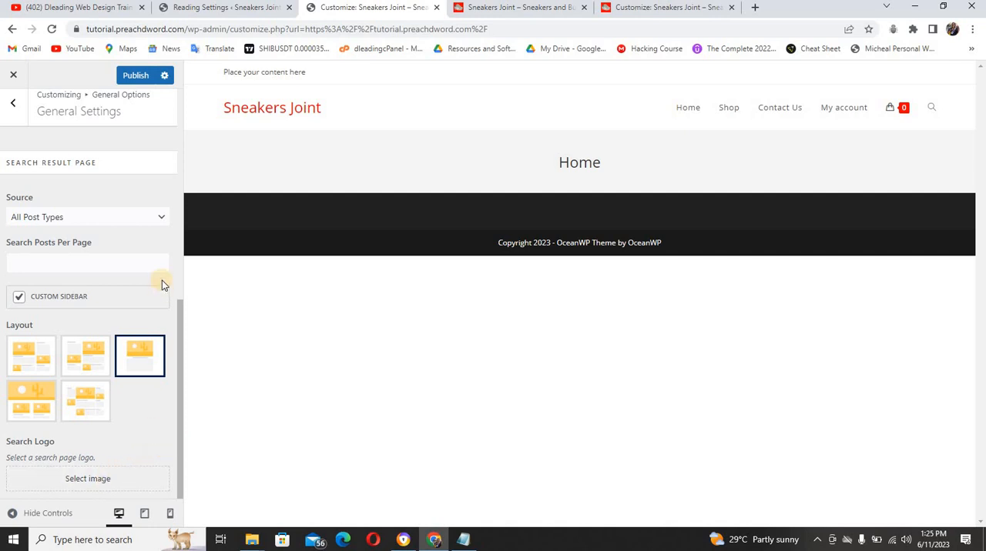
click(138, 77)
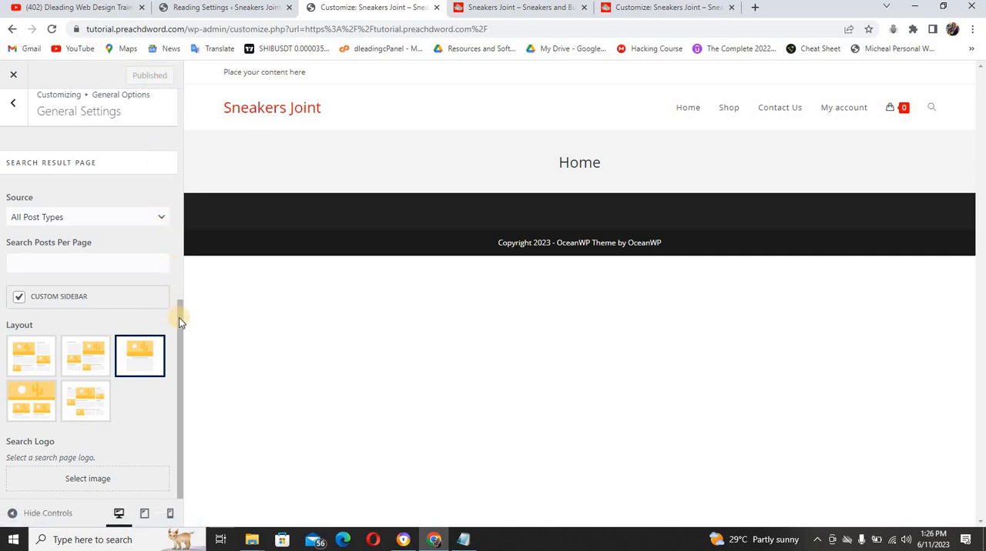
Review the Theme Buttons options and return to the customizer's main list of sections
drag(179, 317, 171, 72)
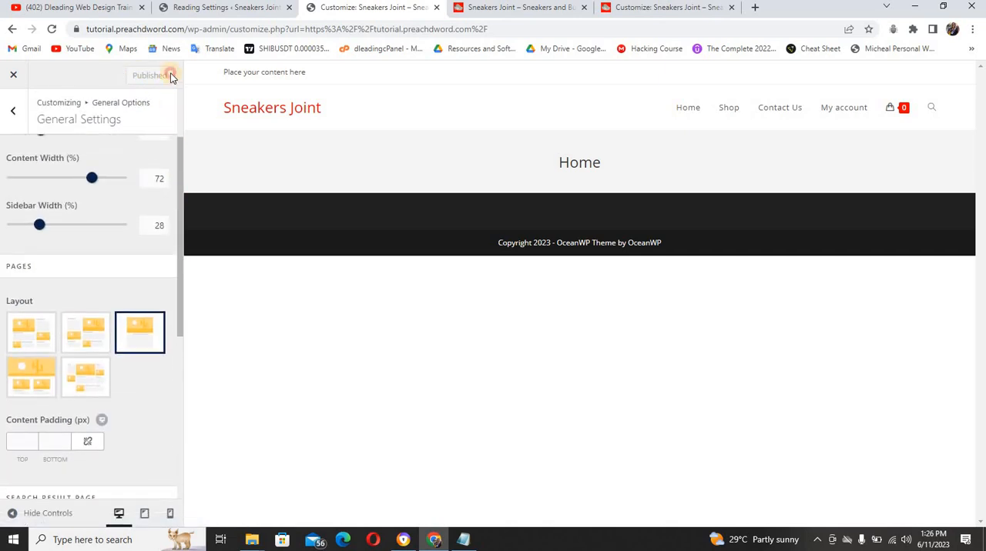
click(12, 123)
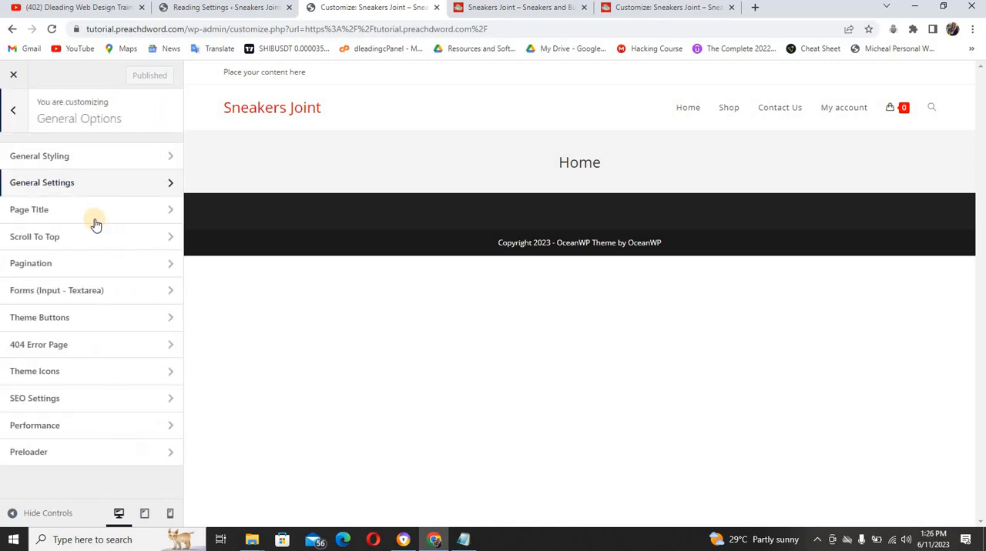
click(87, 324)
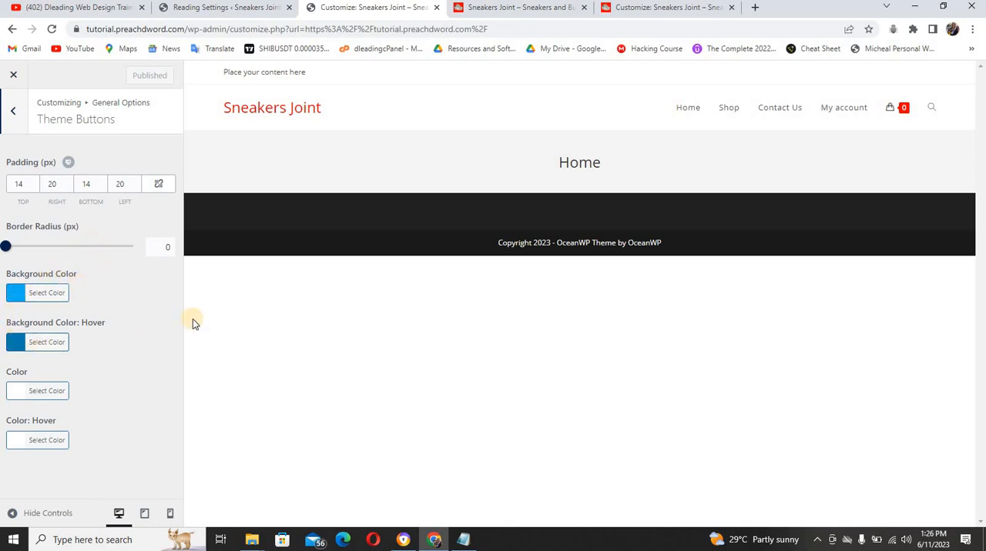
click(13, 110)
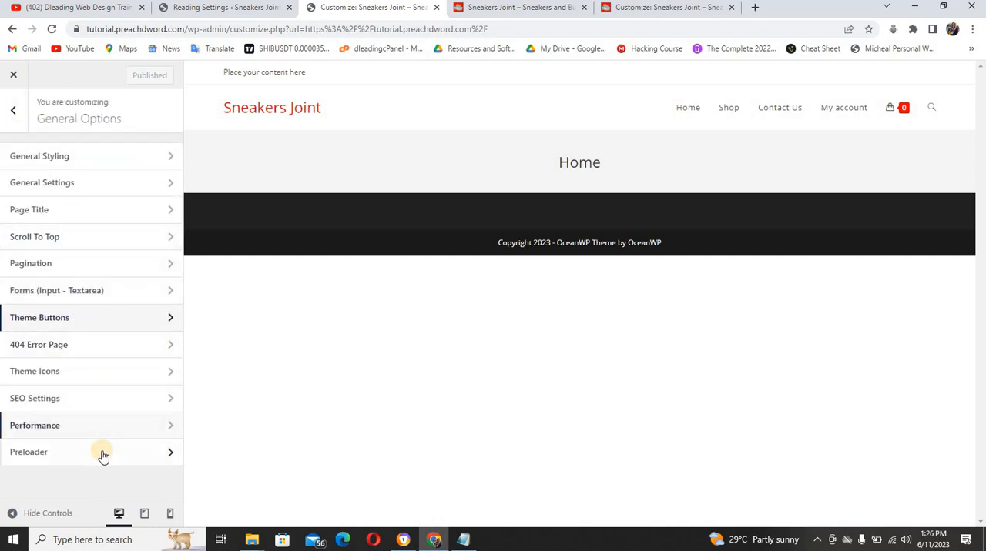
click(15, 115)
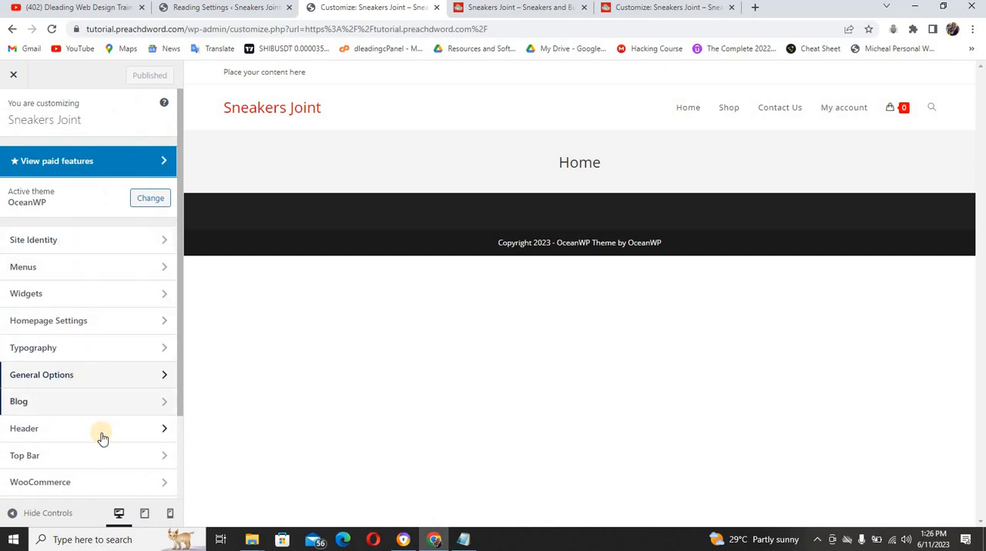
Examine the General typography options, then the Main Menu typography choices for font weight, font style and text transform
click(94, 349)
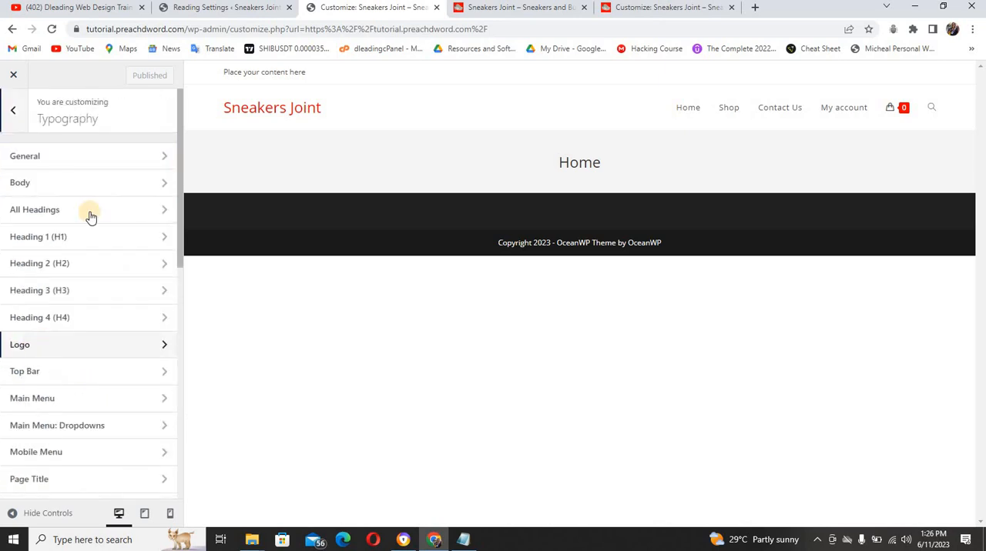
click(89, 157)
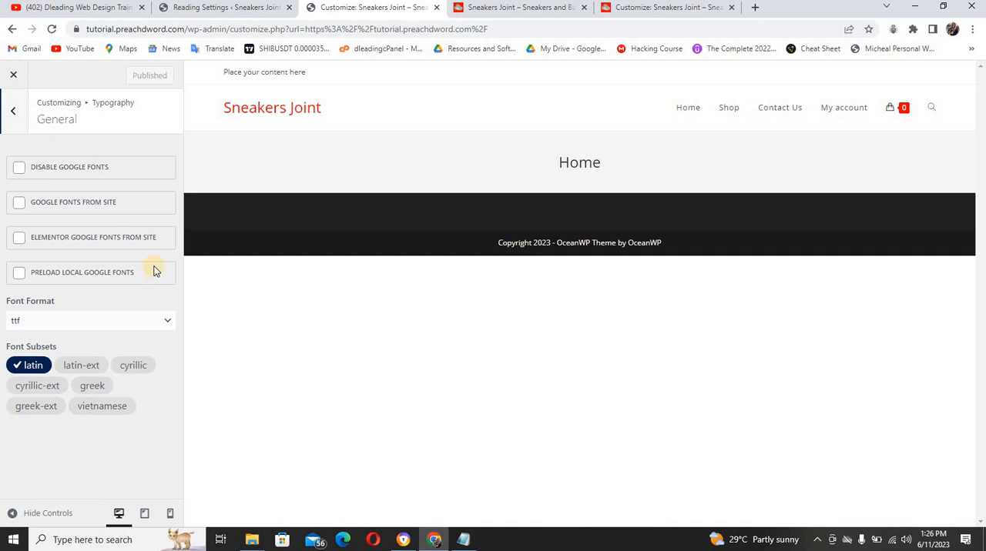
click(15, 111)
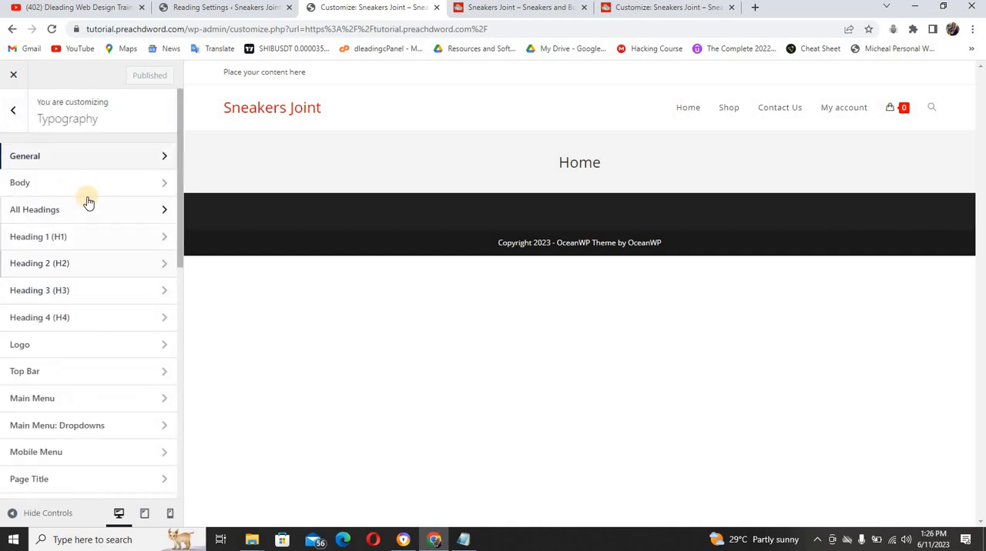
click(88, 395)
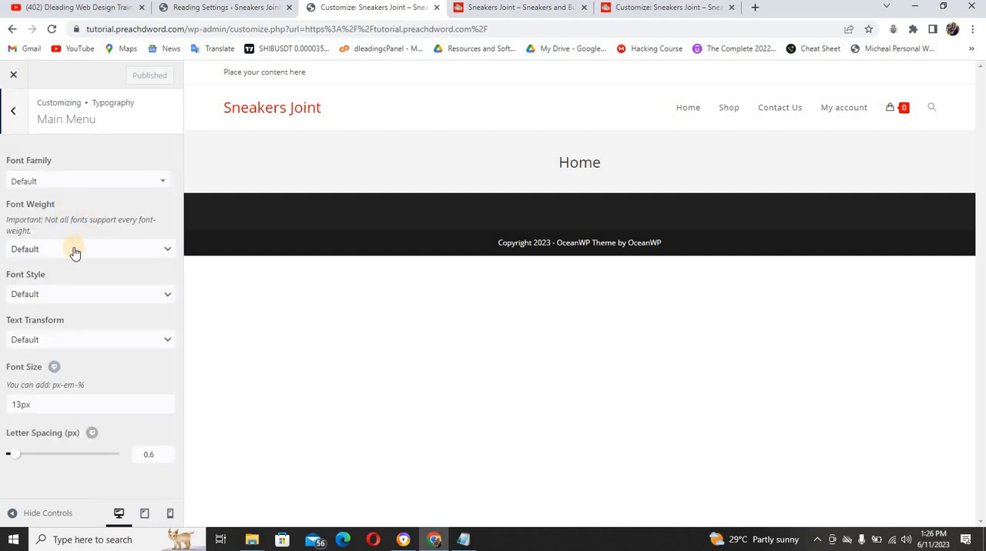
click(74, 250)
click(75, 251)
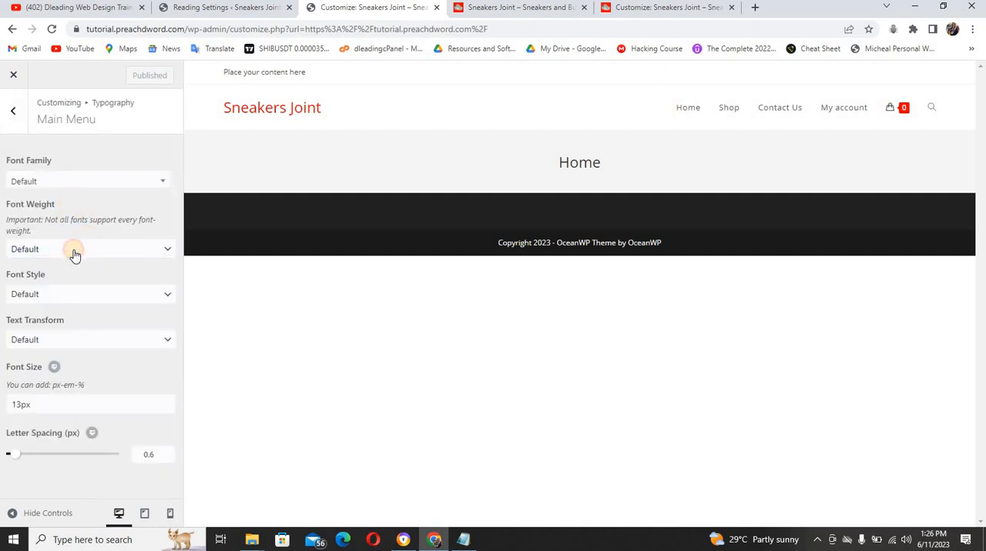
click(71, 306)
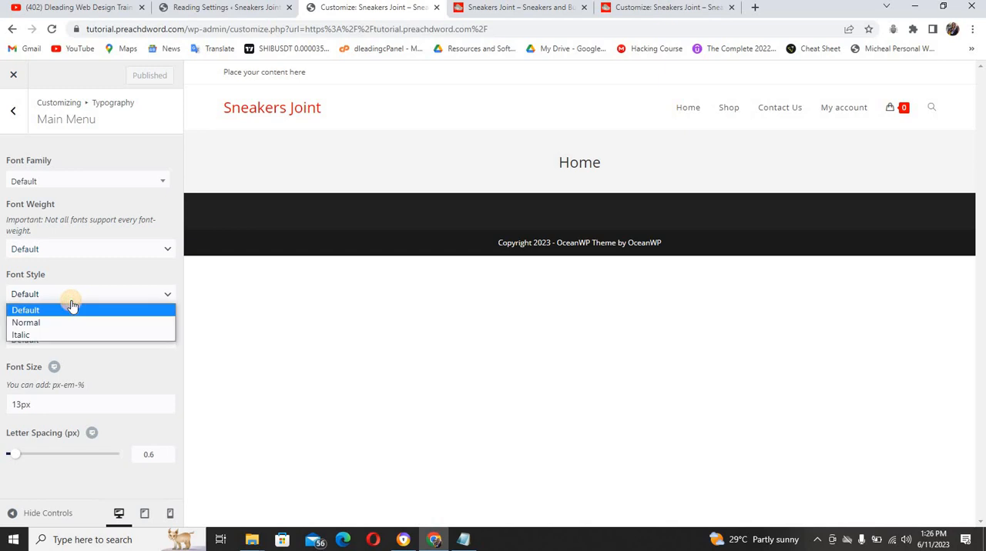
click(71, 304)
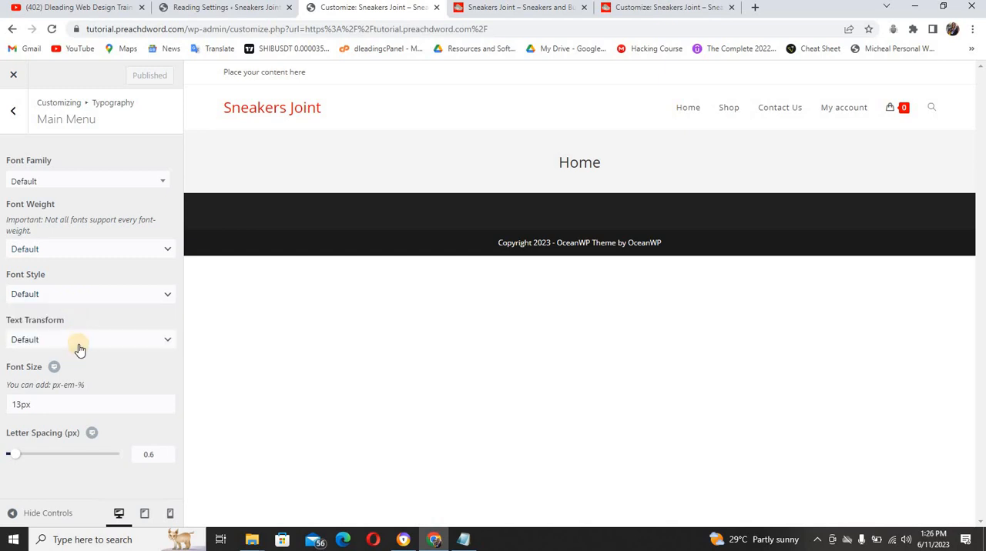
click(79, 349)
click(79, 351)
Search the Main Menu font families for "serr" and set the font to Montserrat
click(136, 185)
click(137, 187)
click(136, 188)
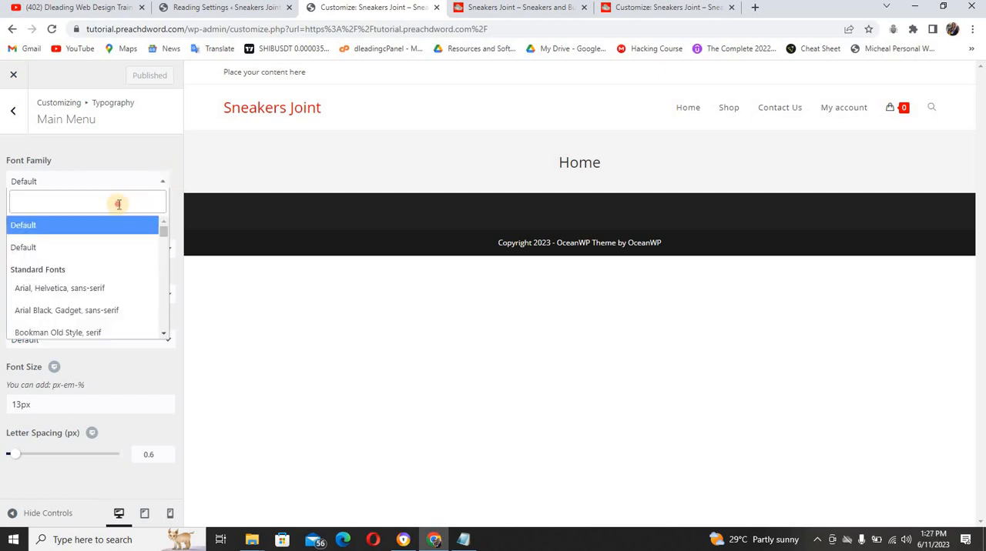
text(serr)
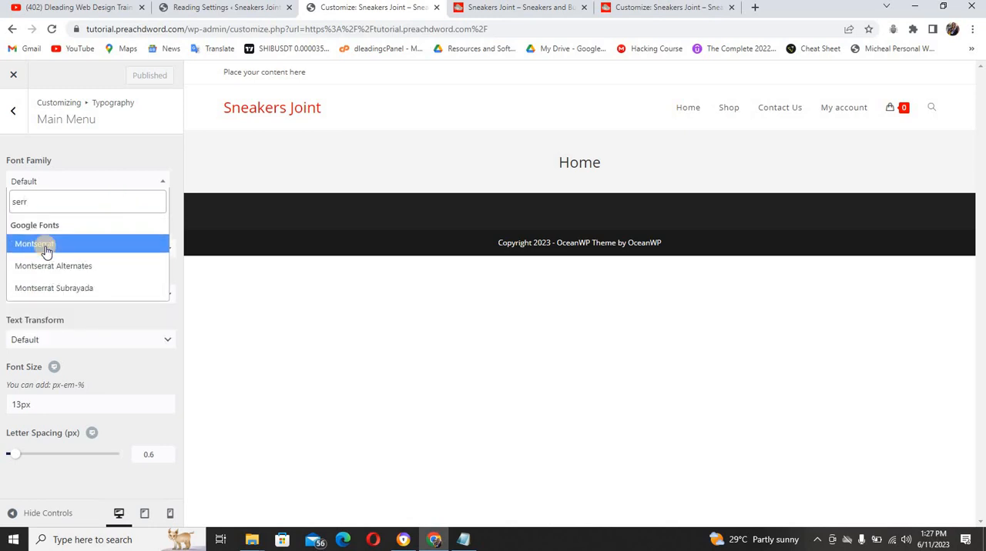
click(45, 245)
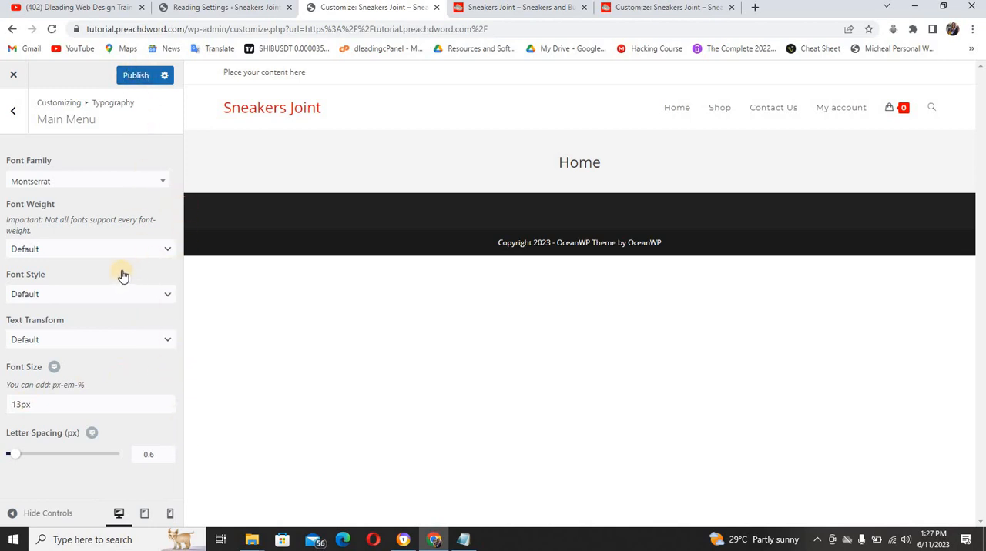
Check the Main Menu font style choices and set the text transform to Uppercase
click(130, 297)
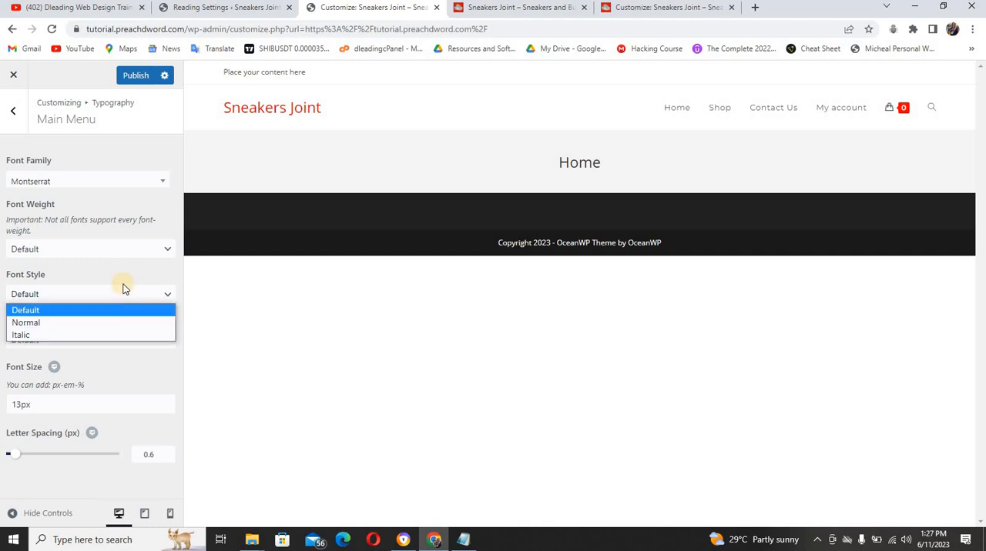
click(123, 292)
click(91, 344)
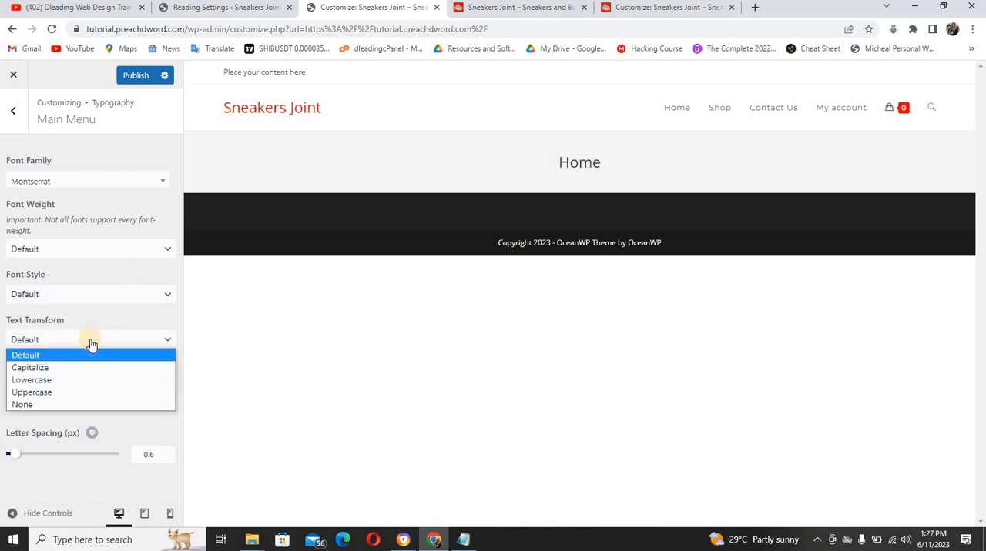
click(74, 392)
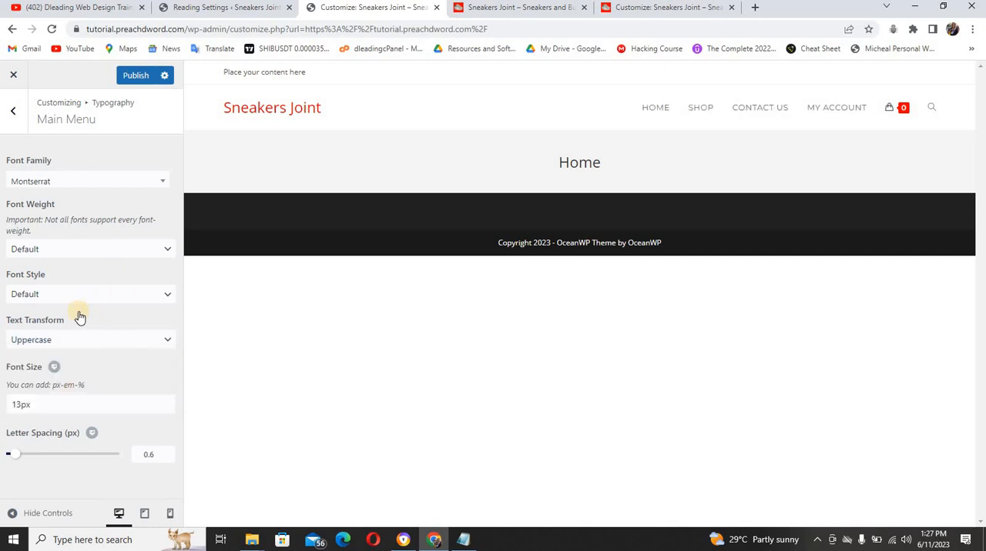
Publish the Main Menu typography changes and open the Page Title typography settings
click(133, 77)
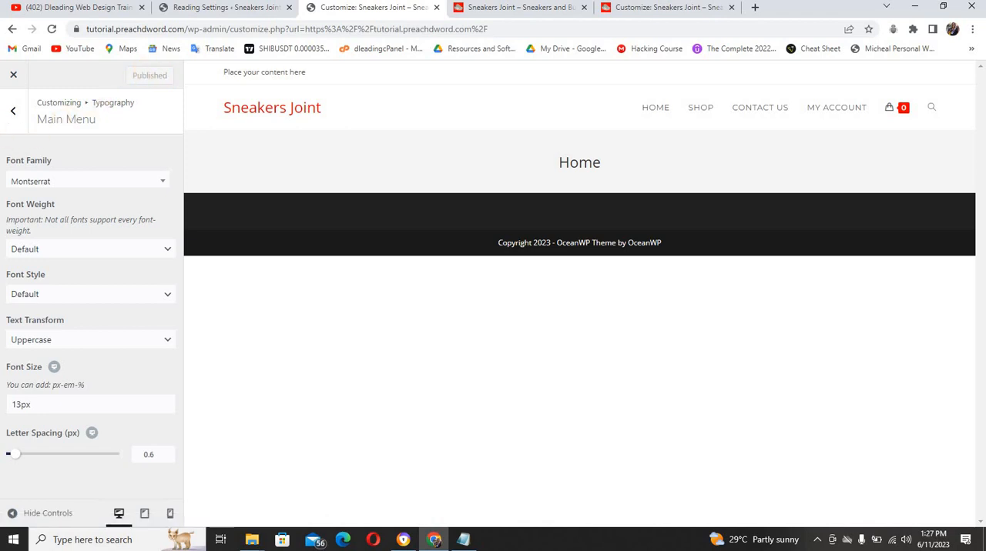
click(16, 115)
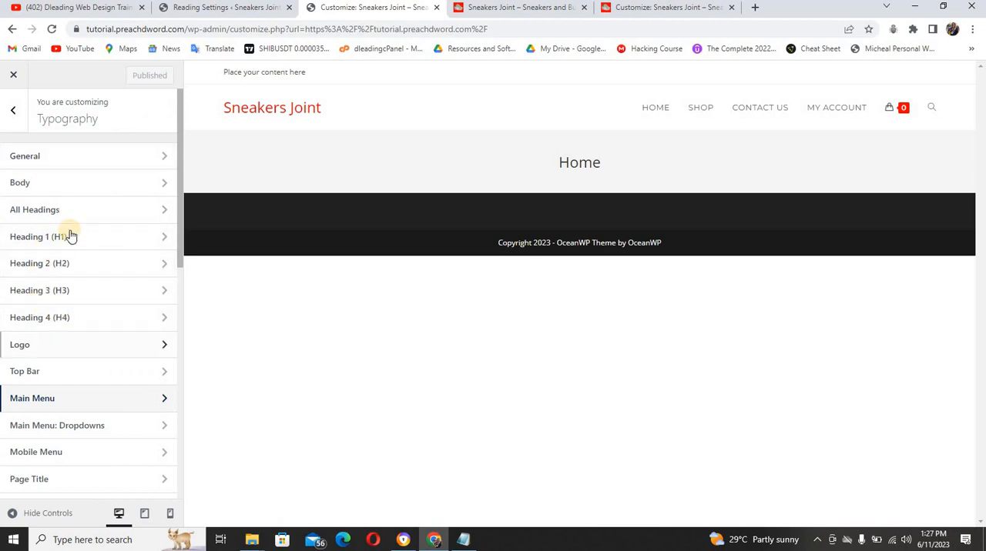
click(70, 481)
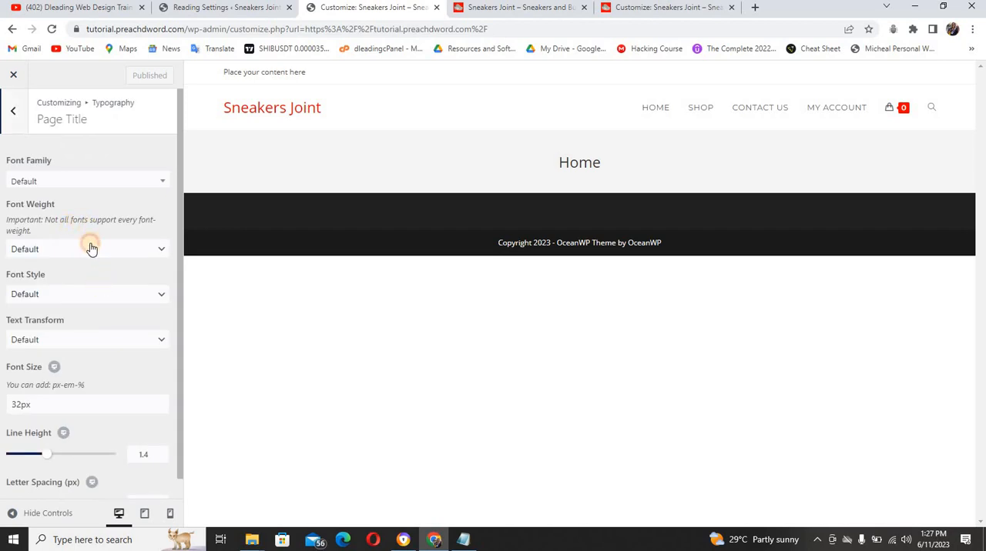
Search the Page Title font families for "serr", set the font to Montserrat and publish the change
click(90, 248)
click(94, 192)
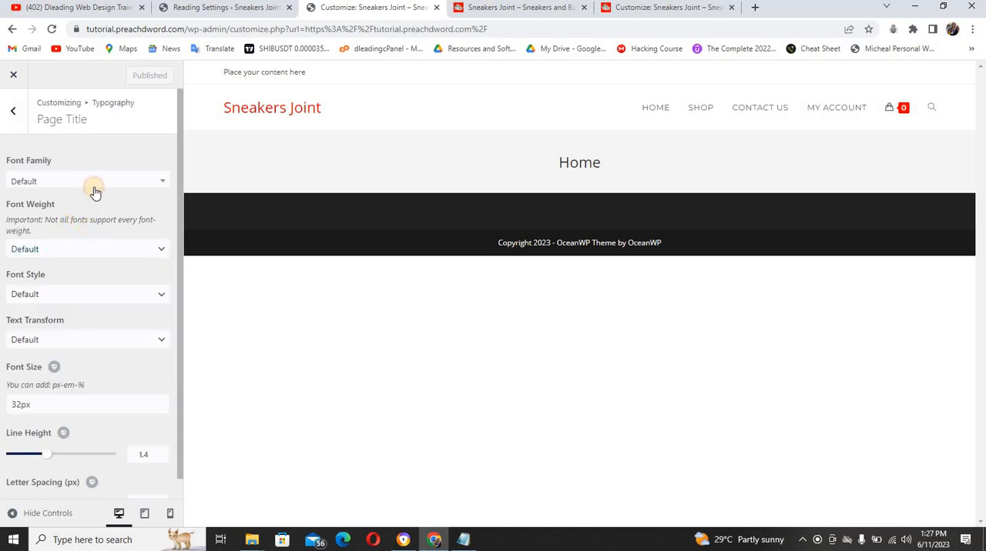
click(94, 192)
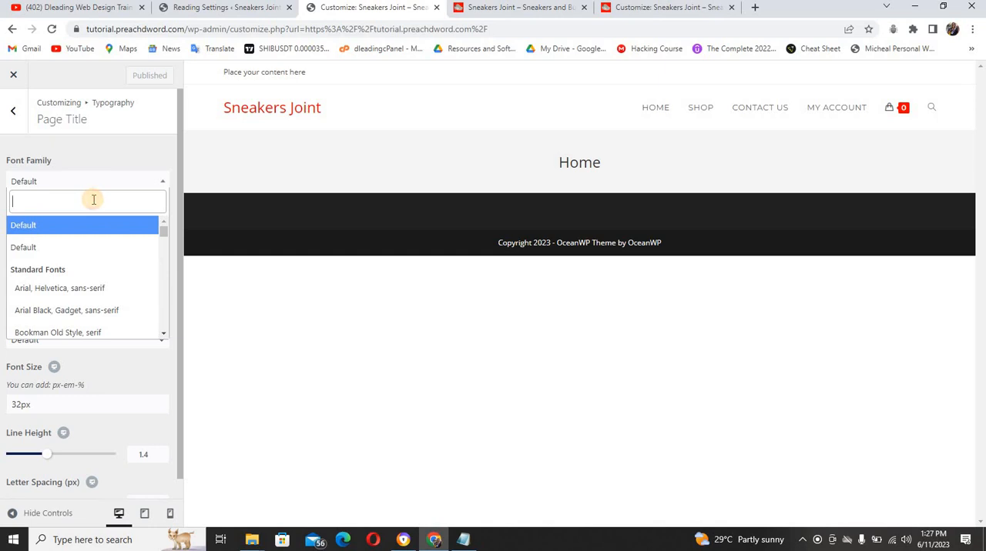
text(serr)
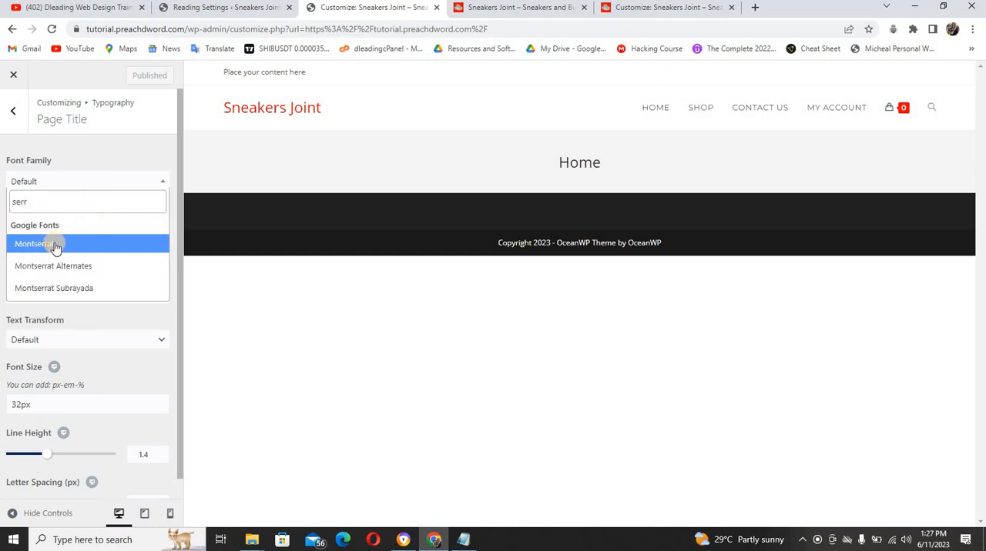
click(56, 245)
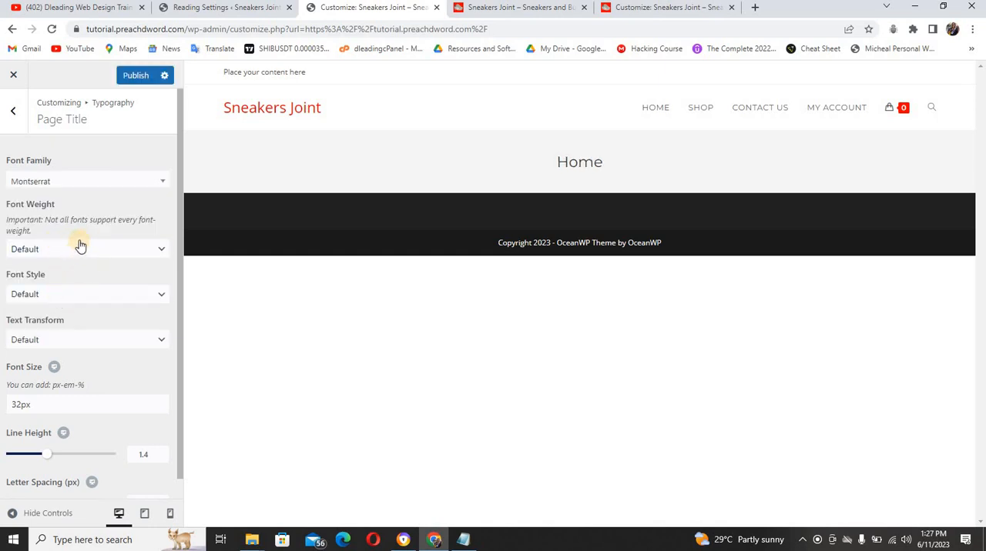
click(135, 75)
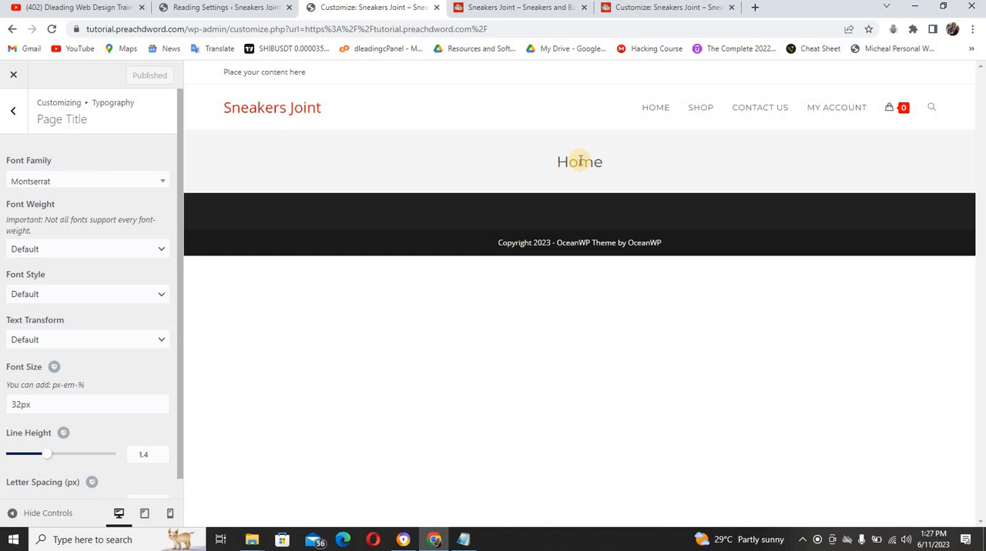
Leave the Typography settings and set the header style to Center in the Header's General settings
click(17, 115)
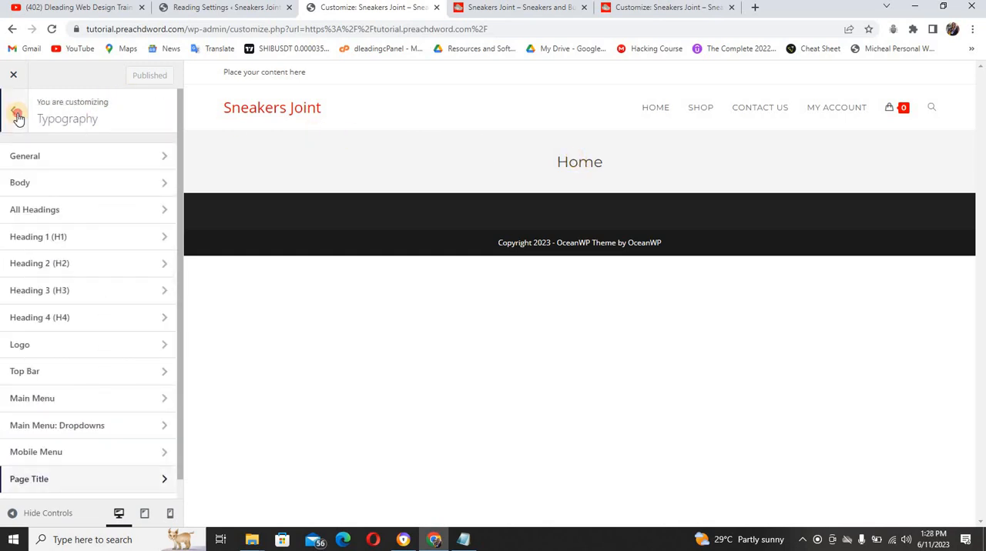
click(17, 115)
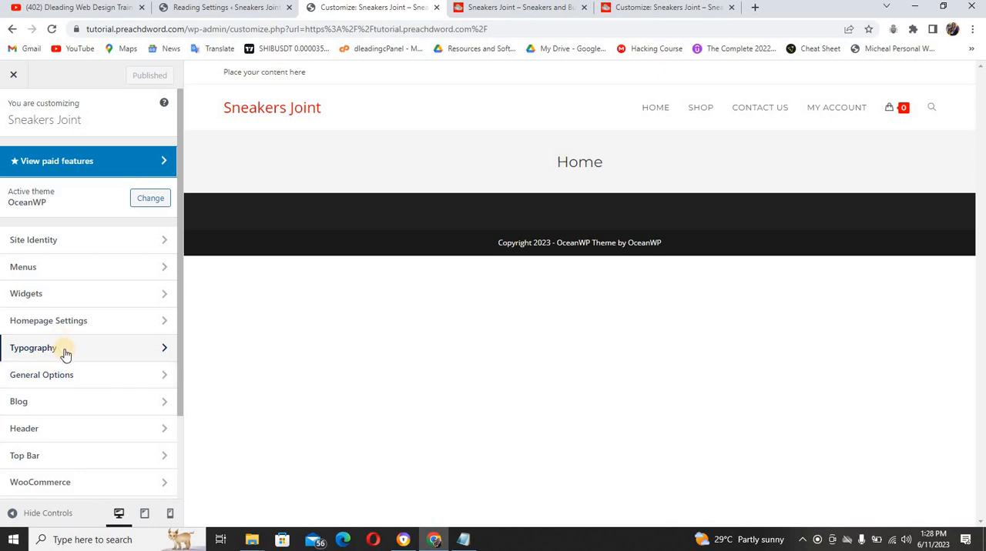
click(65, 436)
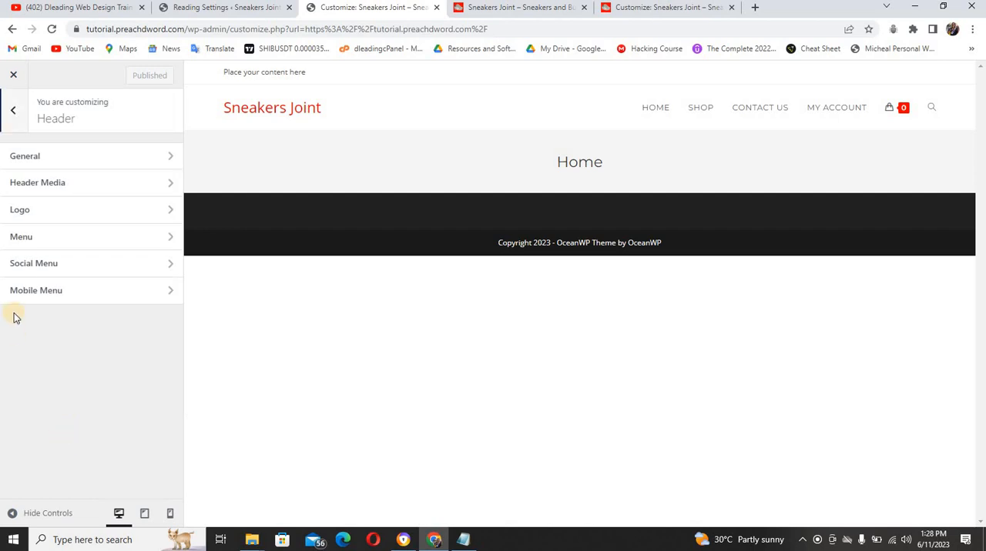
click(64, 162)
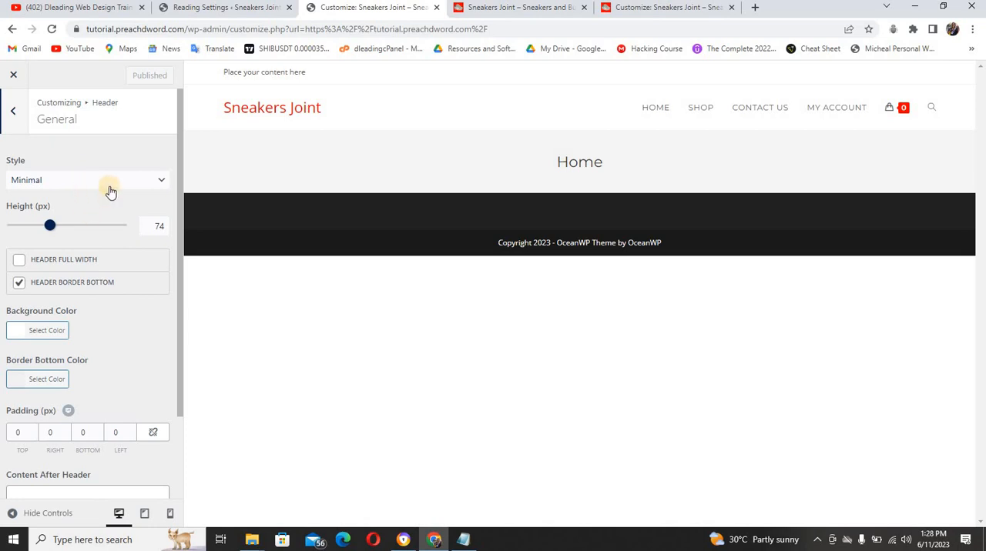
click(161, 182)
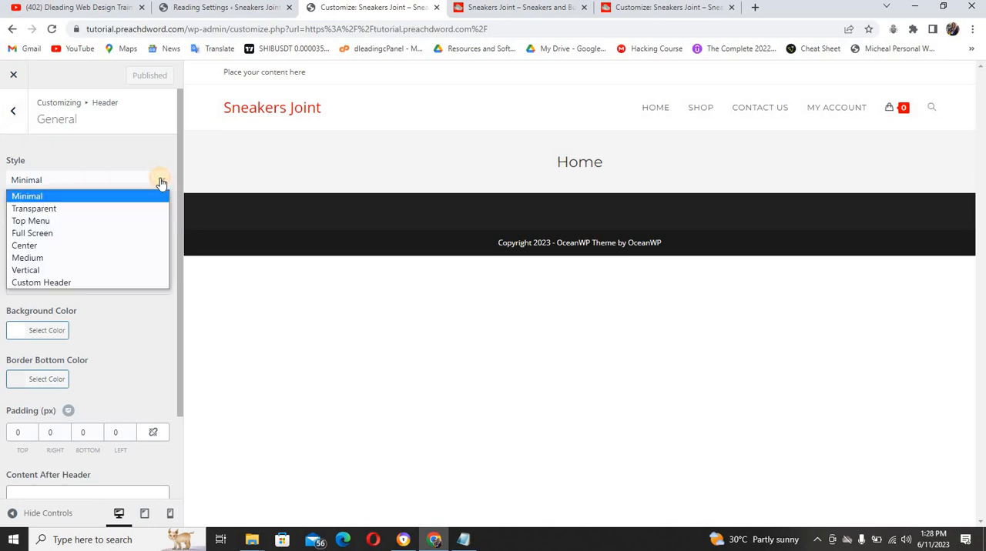
click(137, 246)
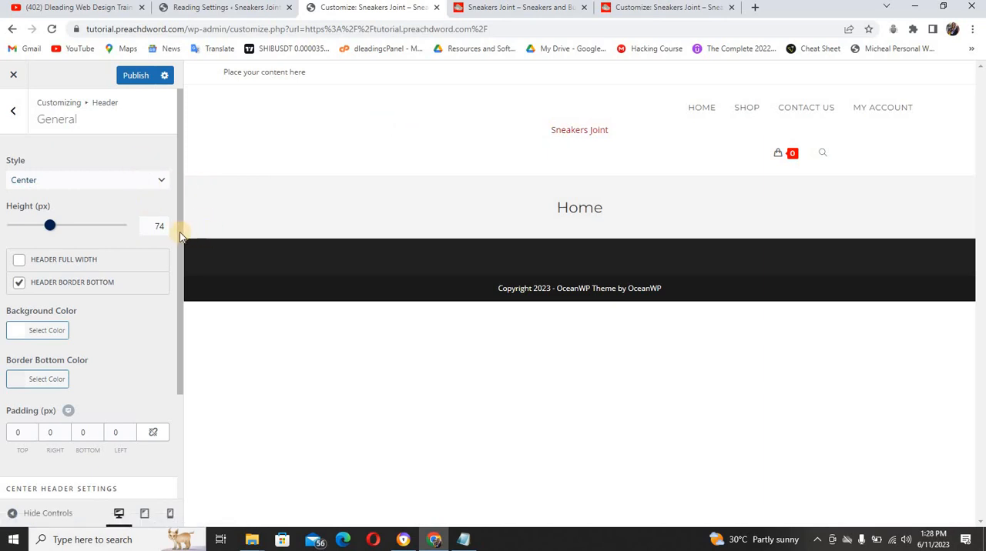
Set the Left Menu to Secondary Menu in the Center Header Settings
drag(179, 231, 181, 320)
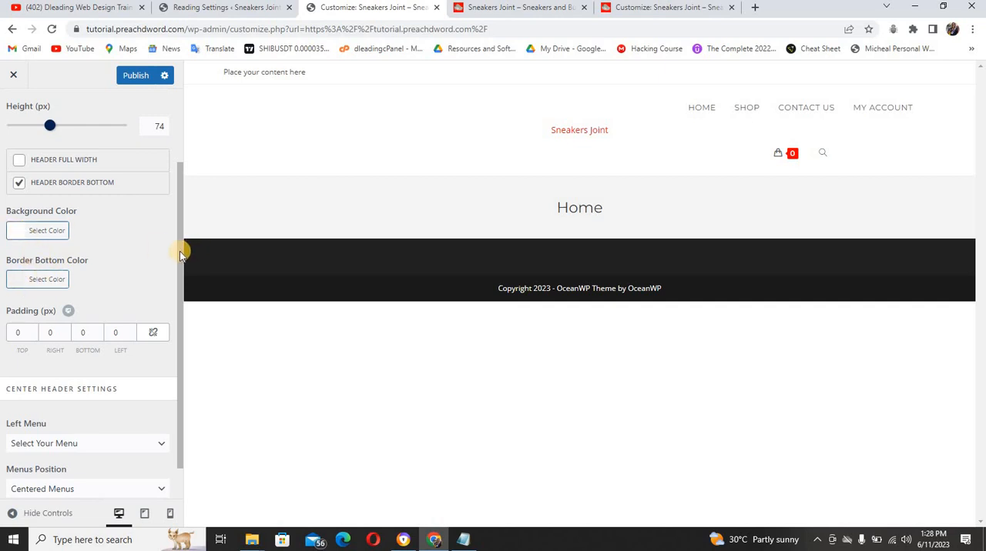
drag(180, 251, 179, 329)
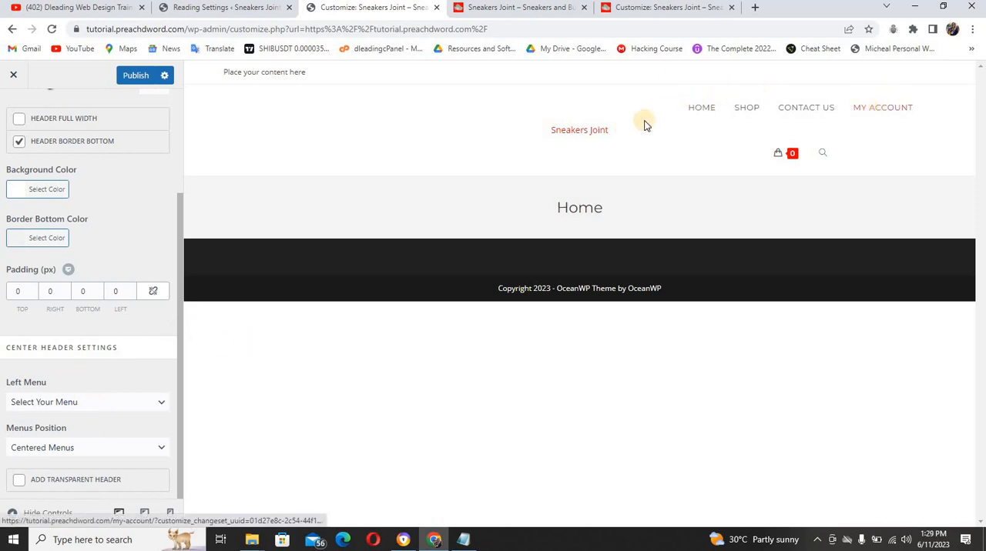
click(589, 137)
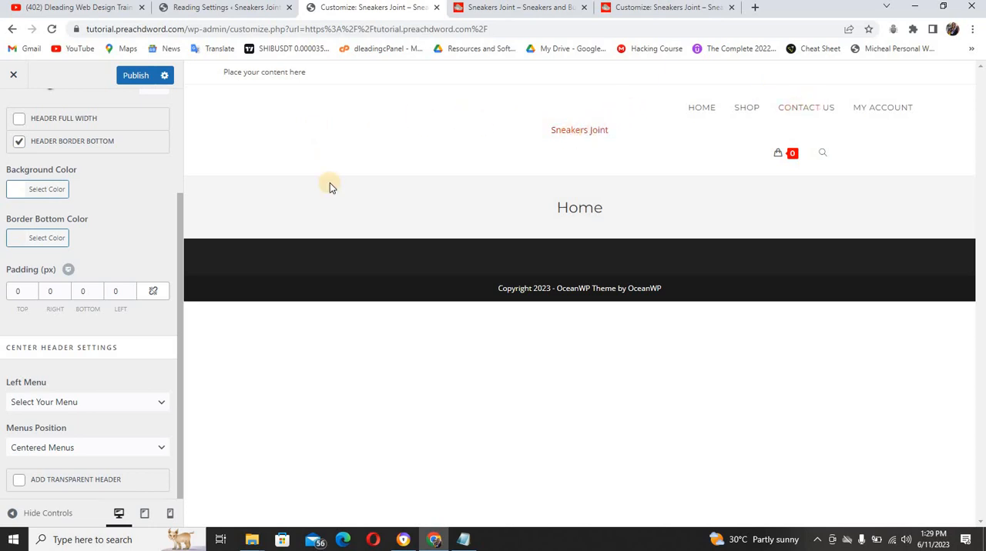
click(122, 408)
click(86, 477)
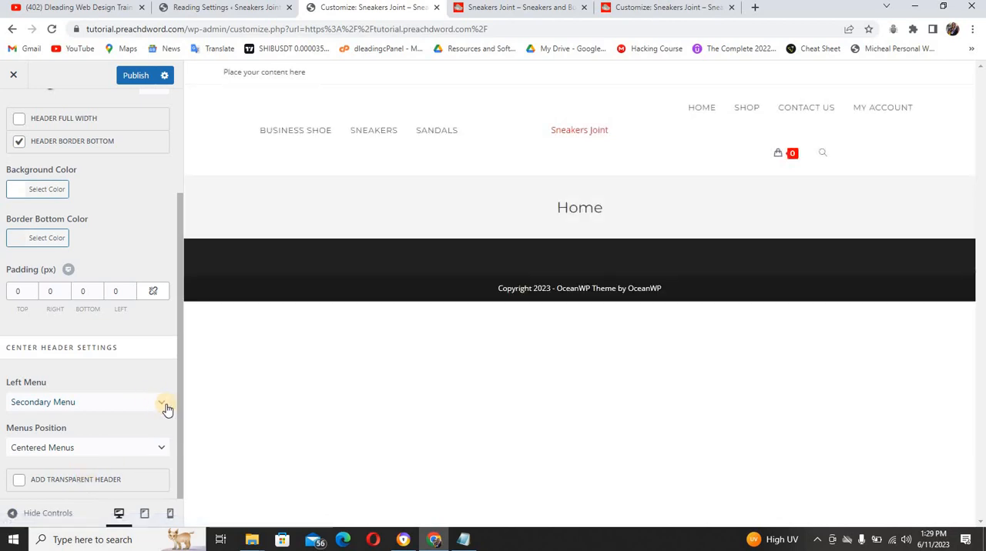
Compare the header with the reference Sneakers Joint site and publish the header changes
click(544, 8)
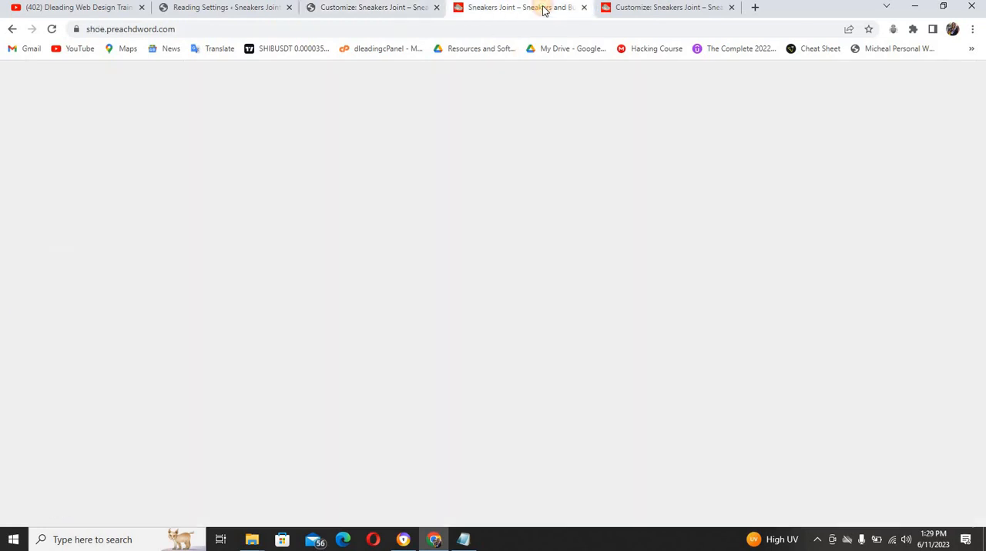
click(382, 8)
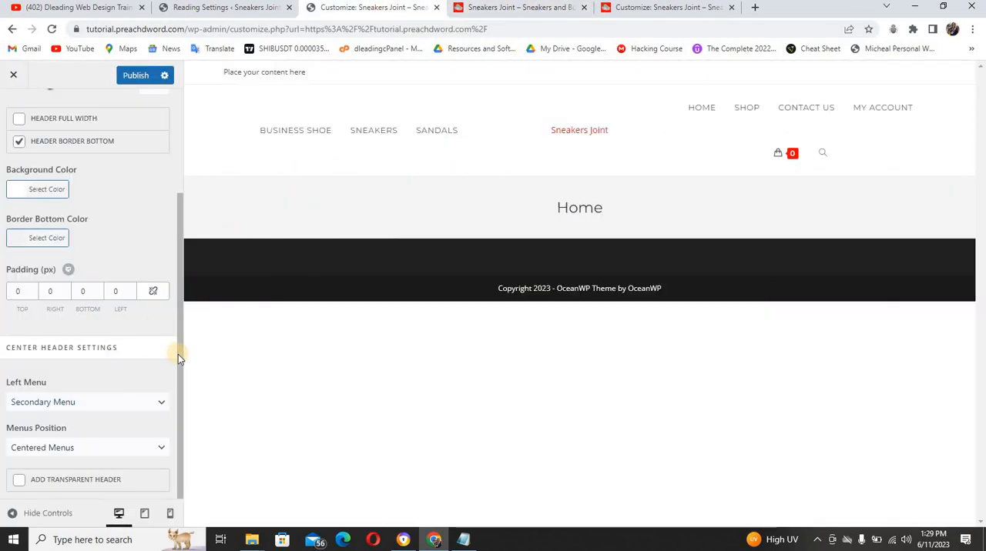
drag(178, 356, 176, 376)
drag(179, 413, 181, 253)
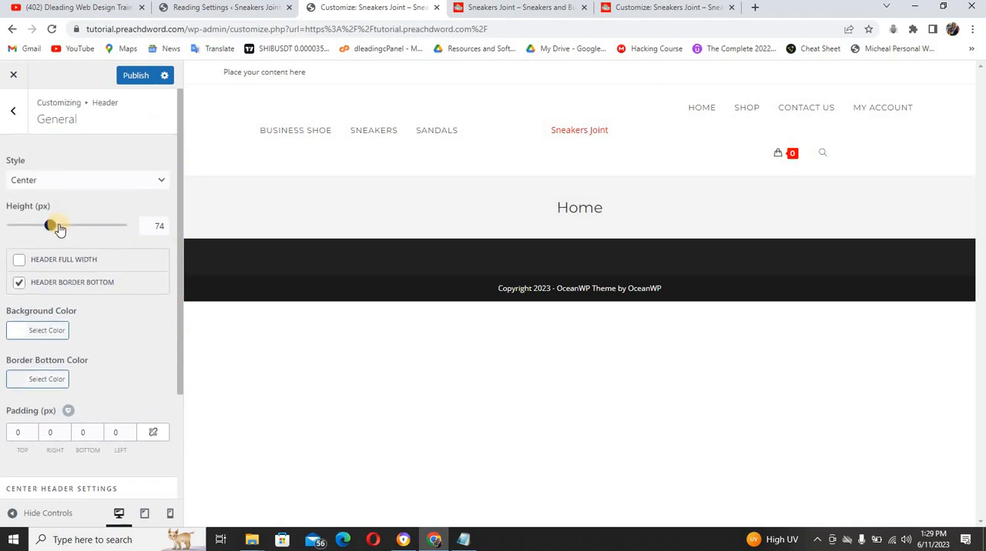
click(140, 78)
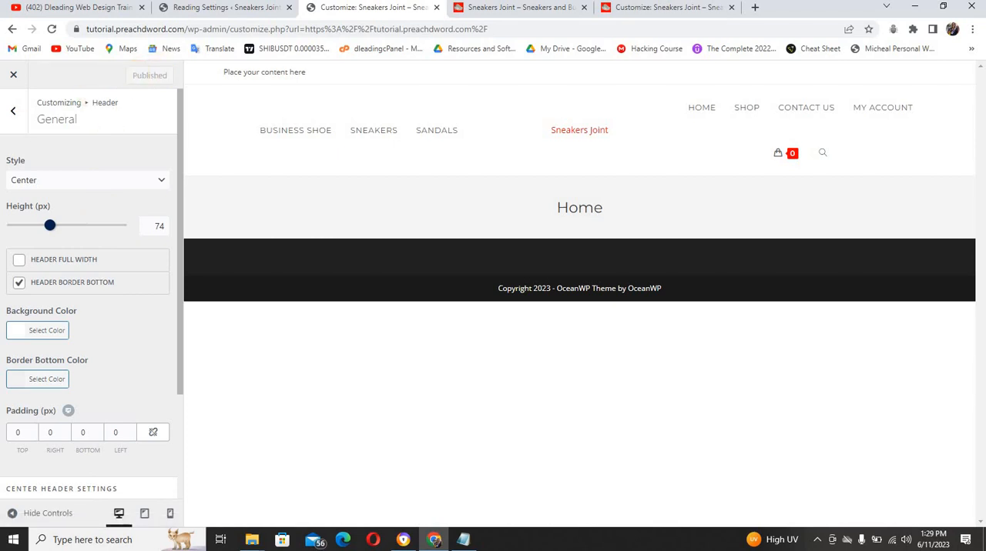
Review the Header Media options for video, image and overlay colour, and return to the Header sections
click(12, 114)
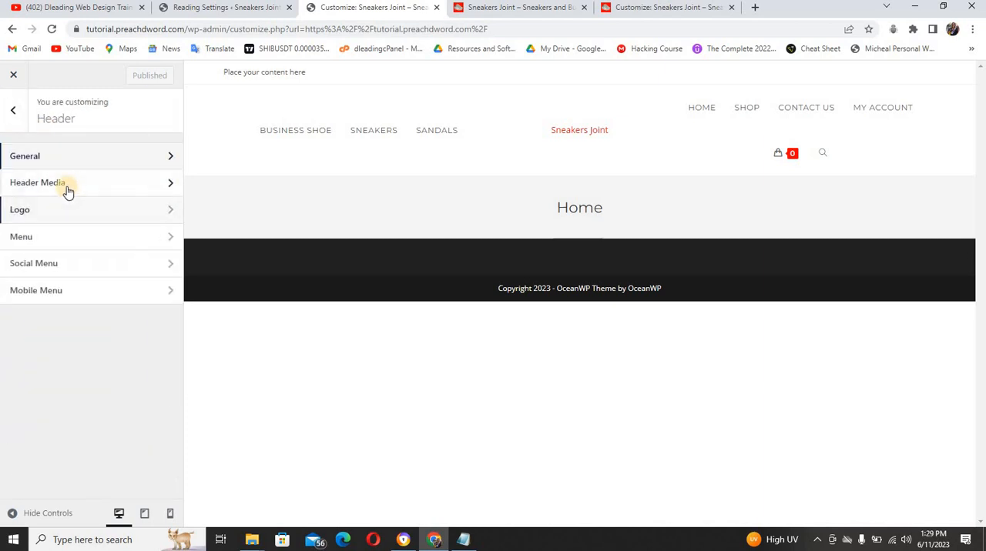
click(68, 191)
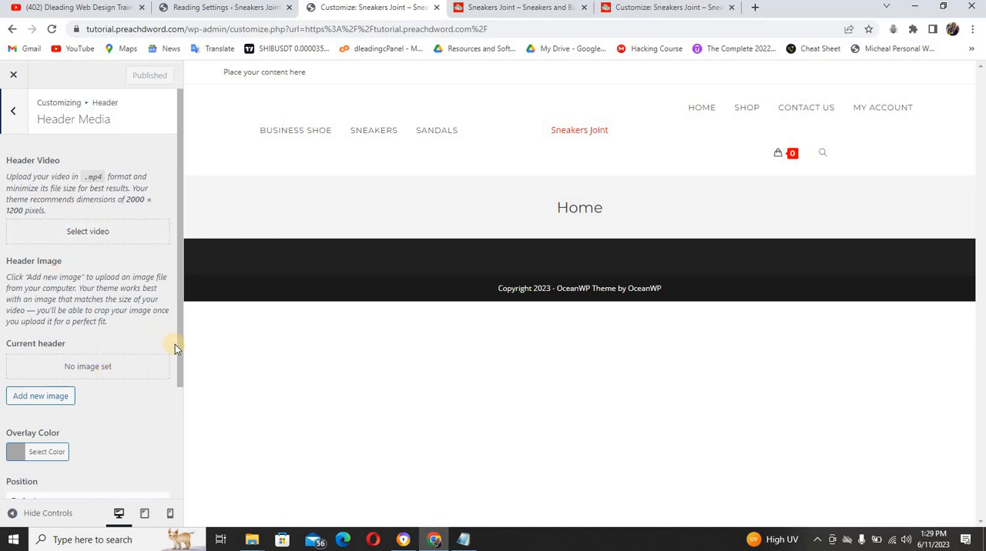
drag(182, 348, 52, 139)
click(177, 391)
click(17, 116)
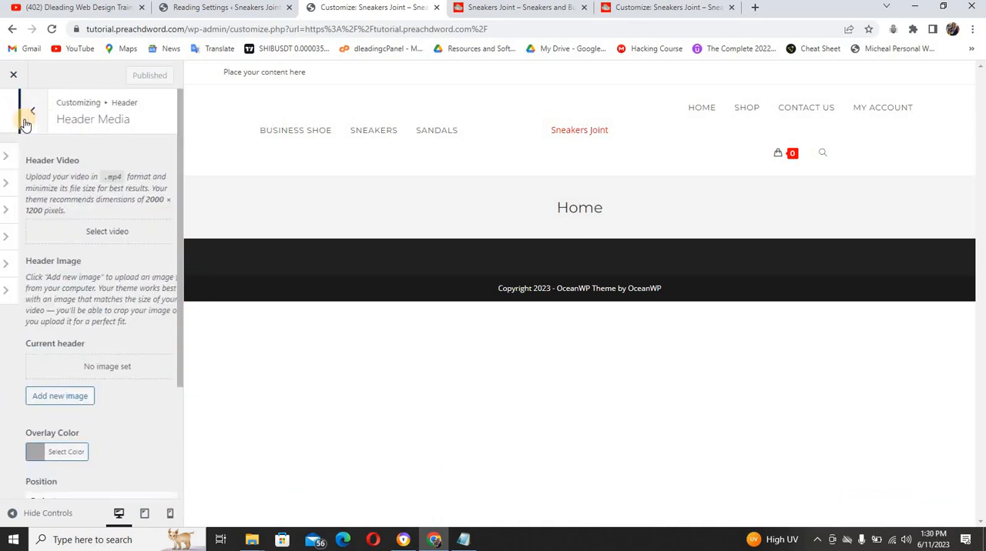
Open the Header's Logo settings and start selecting a logo image
click(72, 211)
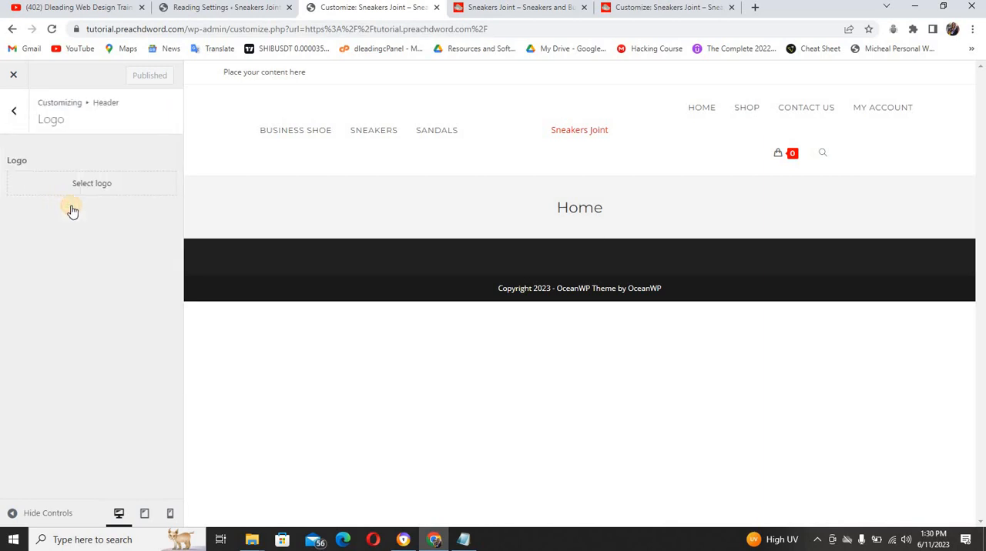
click(111, 188)
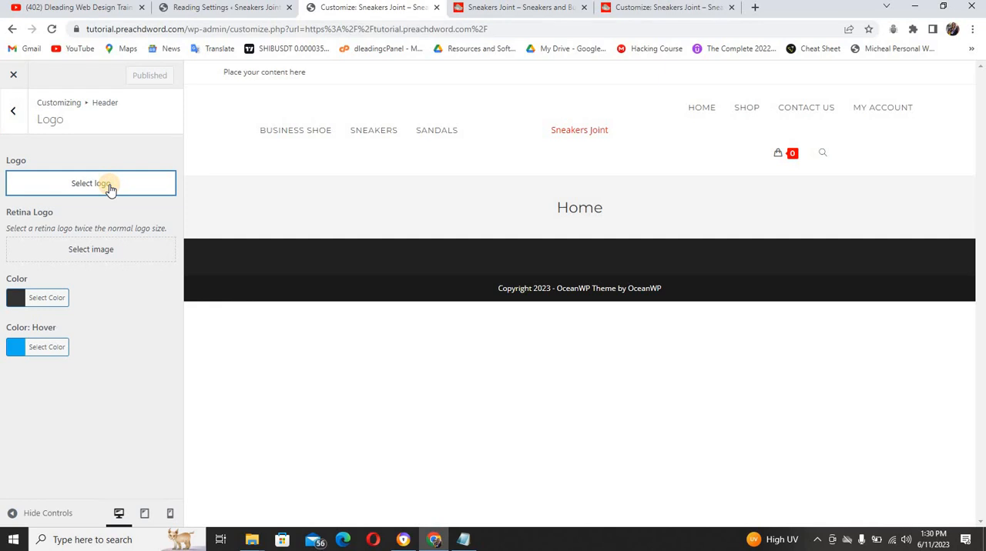
click(109, 184)
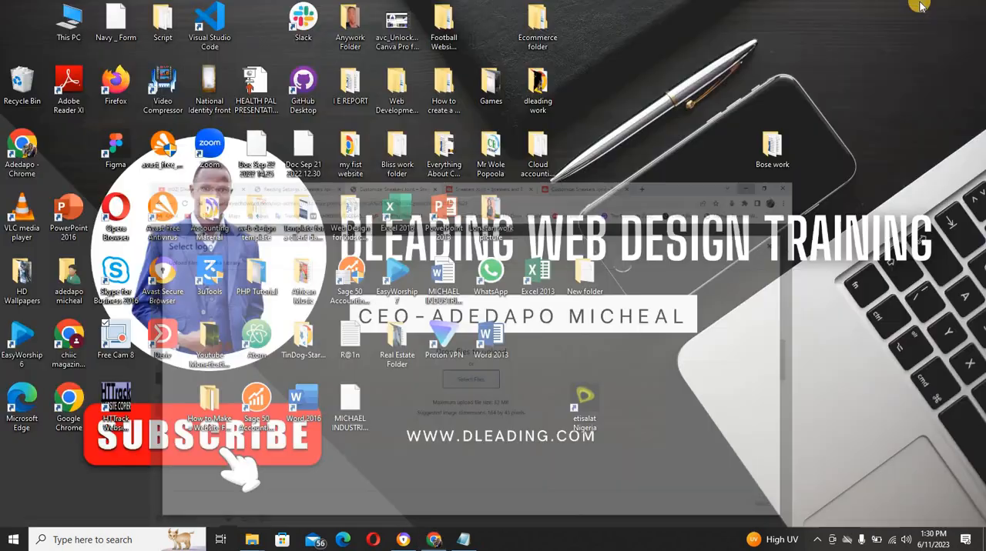
Minimize the browser and open the Ecommerce folder on the desktop in File Explorer
click(914, 6)
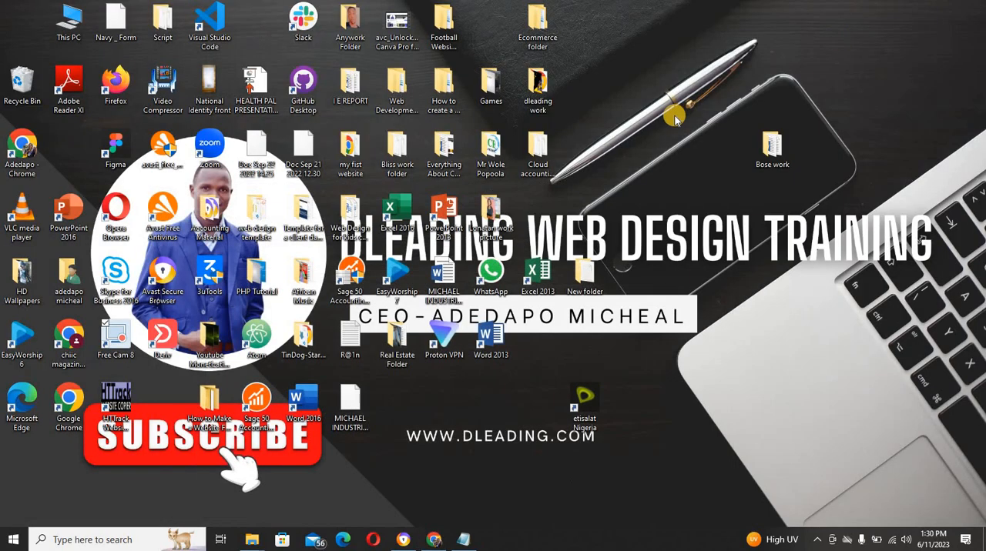
click(541, 29)
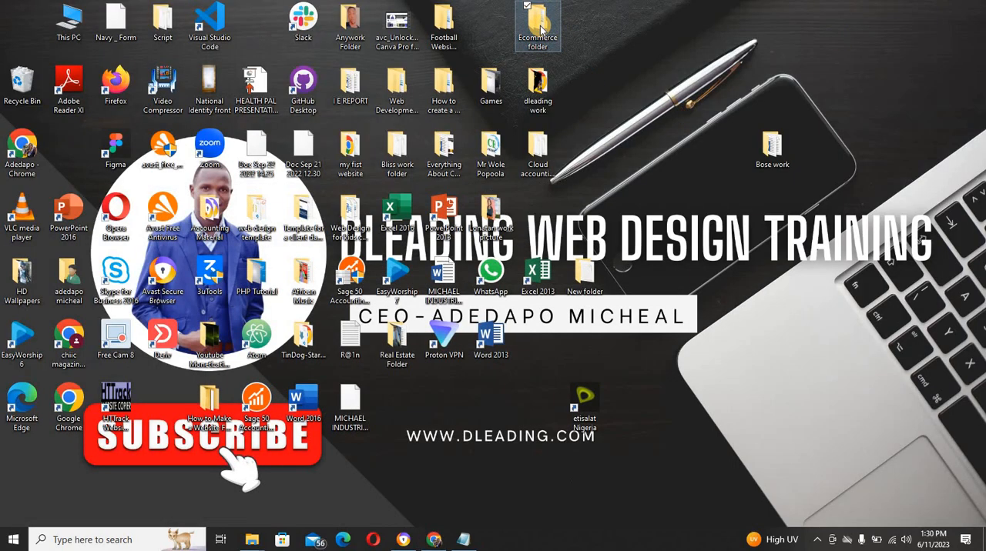
double_click(541, 28)
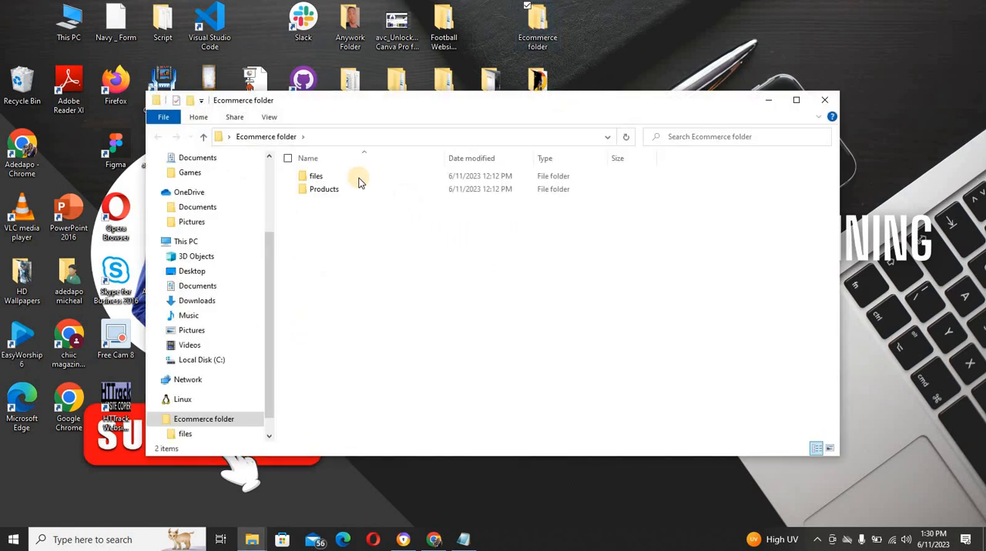
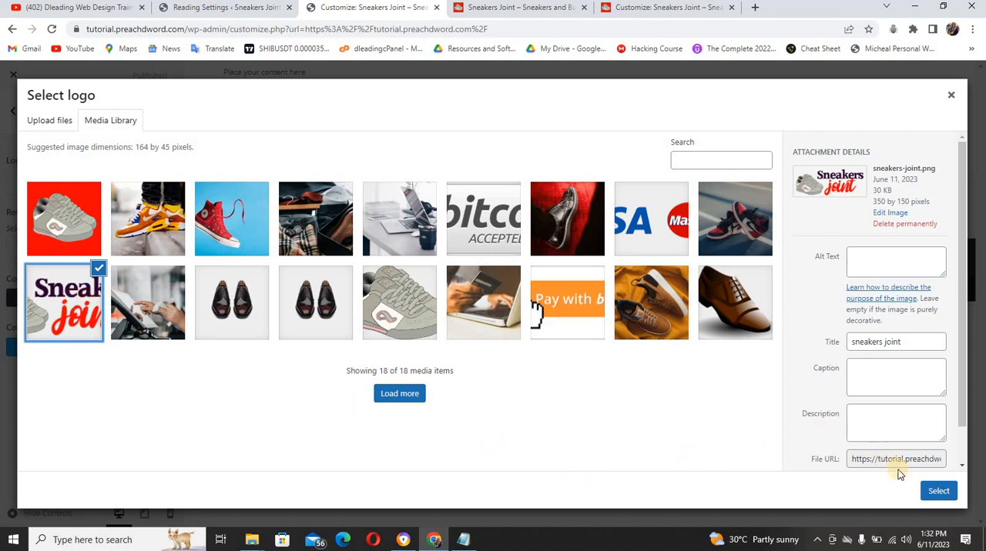
Use sneakers-joint.png as the header logo, extending the crop to include the whole shoe and lettering, and publish the change
click(938, 491)
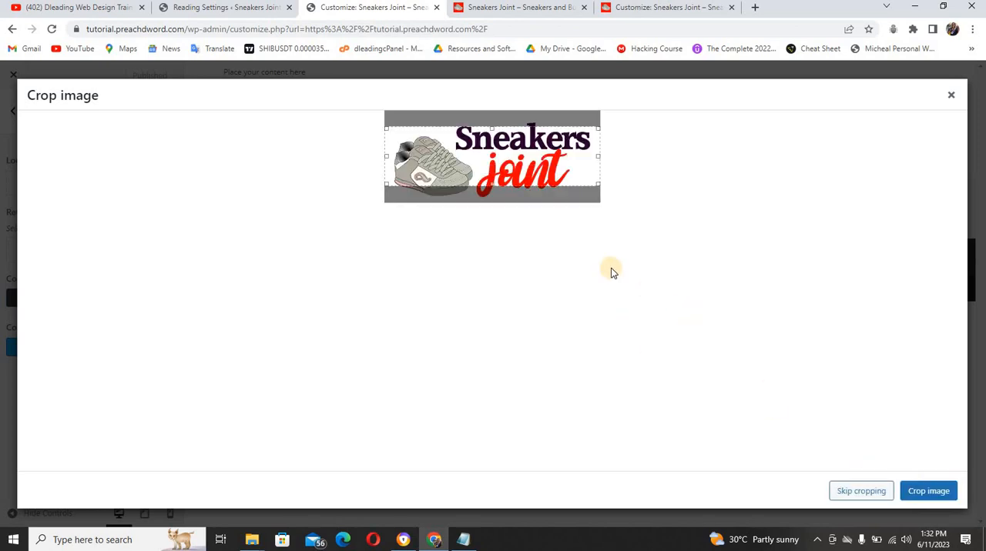
drag(491, 183, 495, 200)
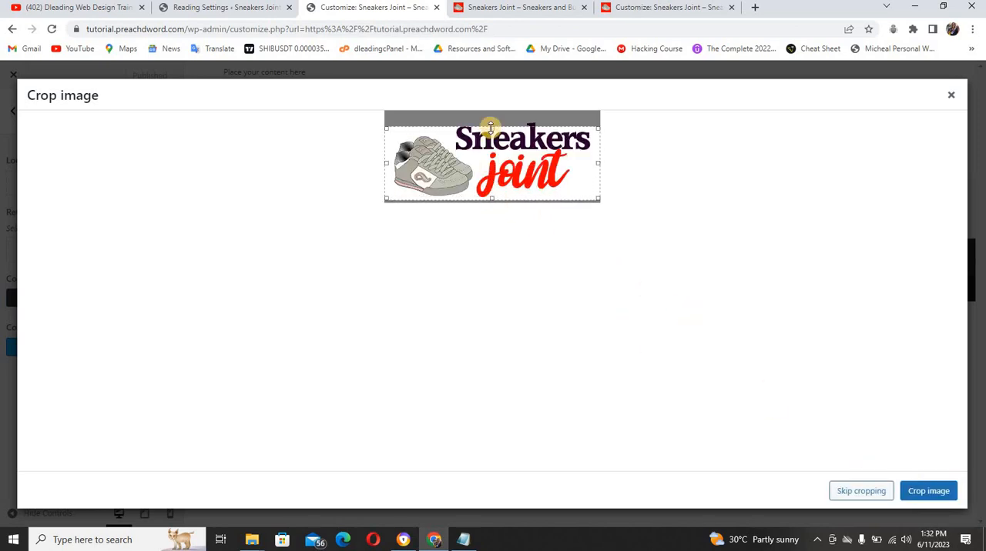
drag(492, 127, 492, 118)
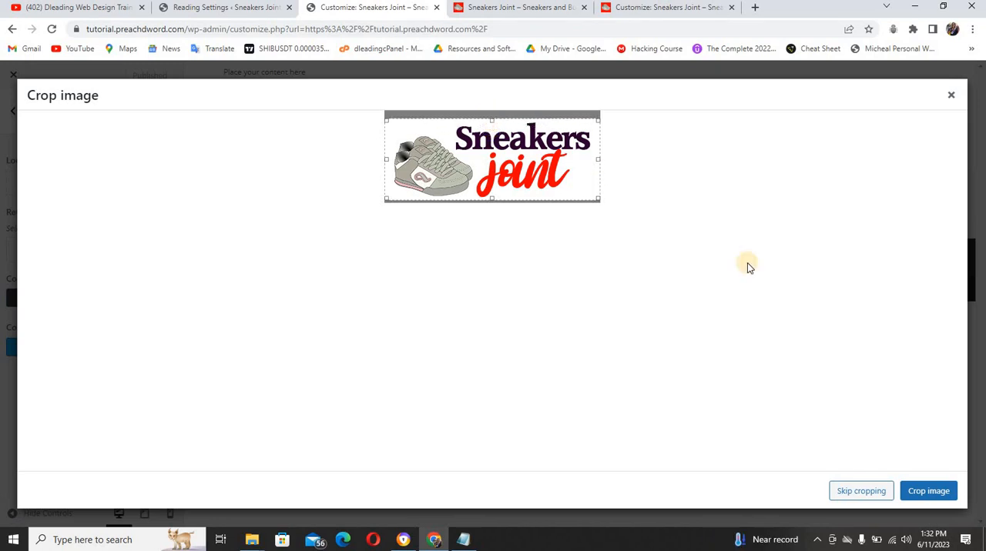
click(919, 492)
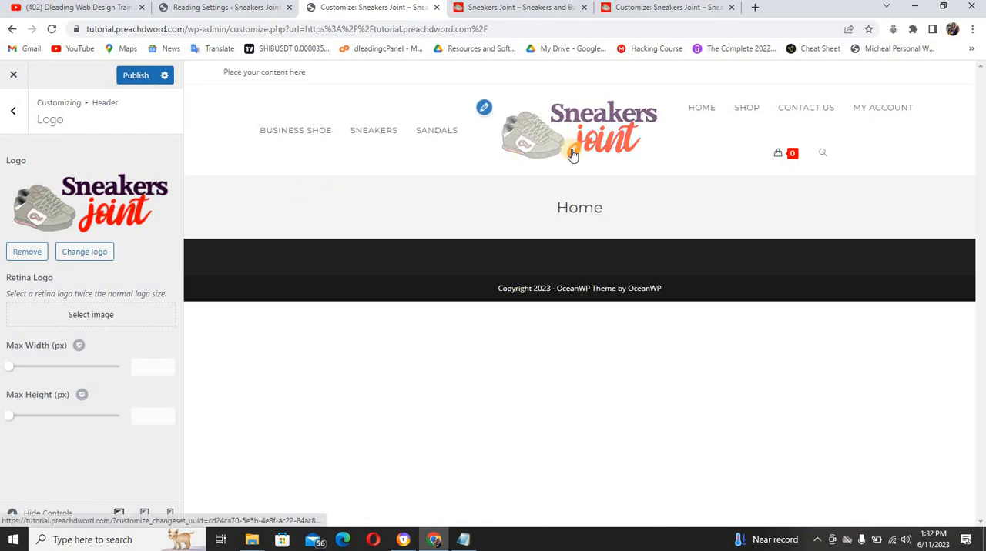
click(136, 77)
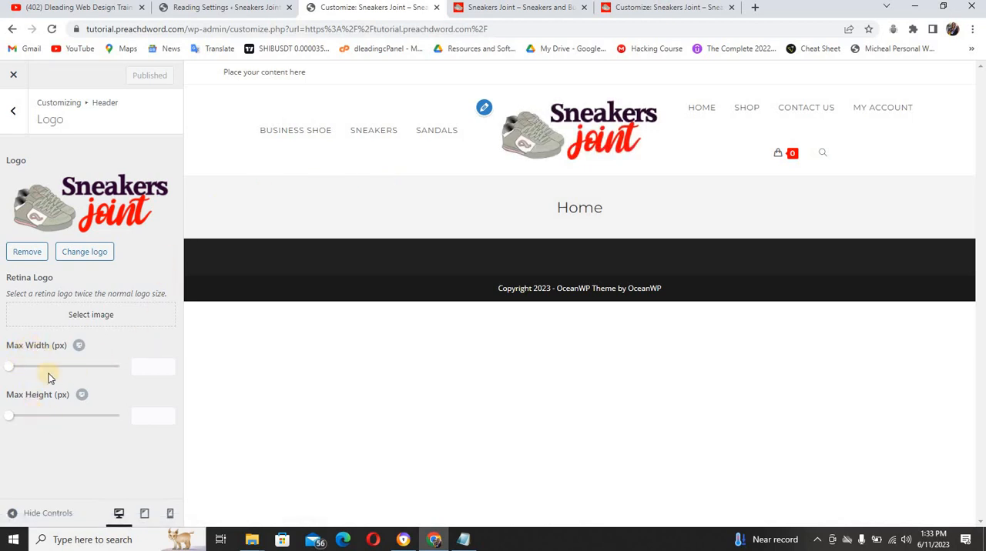
Set the left/right padding of the Header menu links to 10 px
click(14, 114)
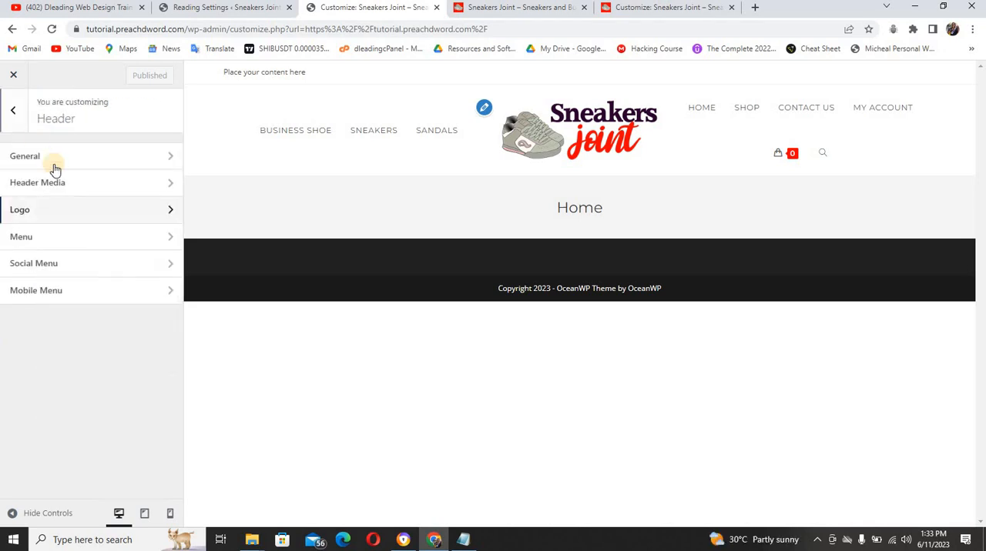
click(48, 243)
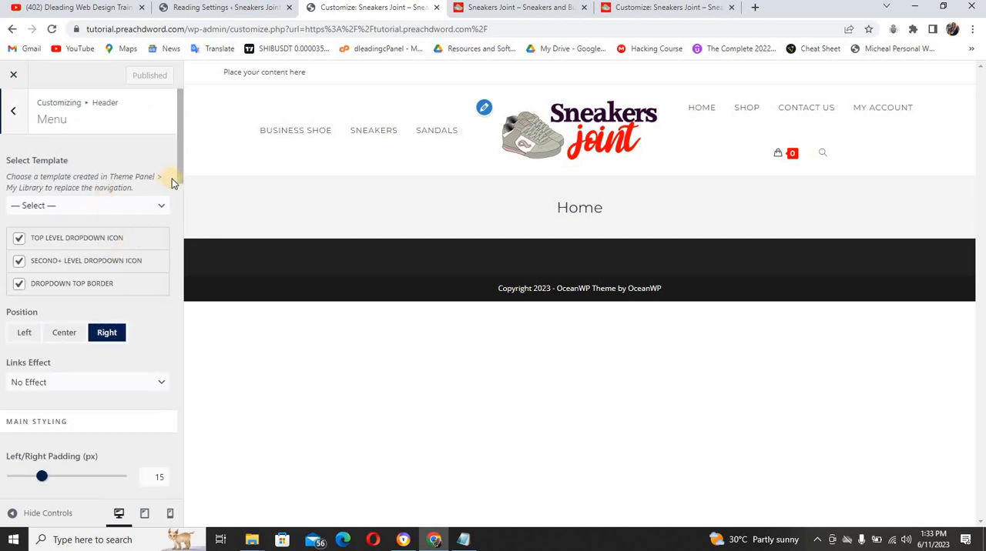
drag(180, 181, 183, 203)
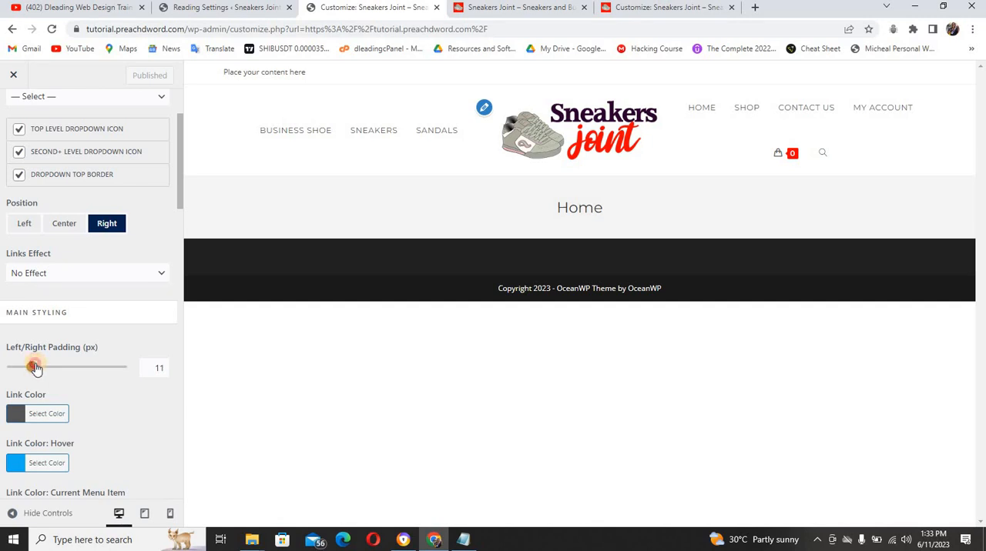
drag(35, 368, 30, 367)
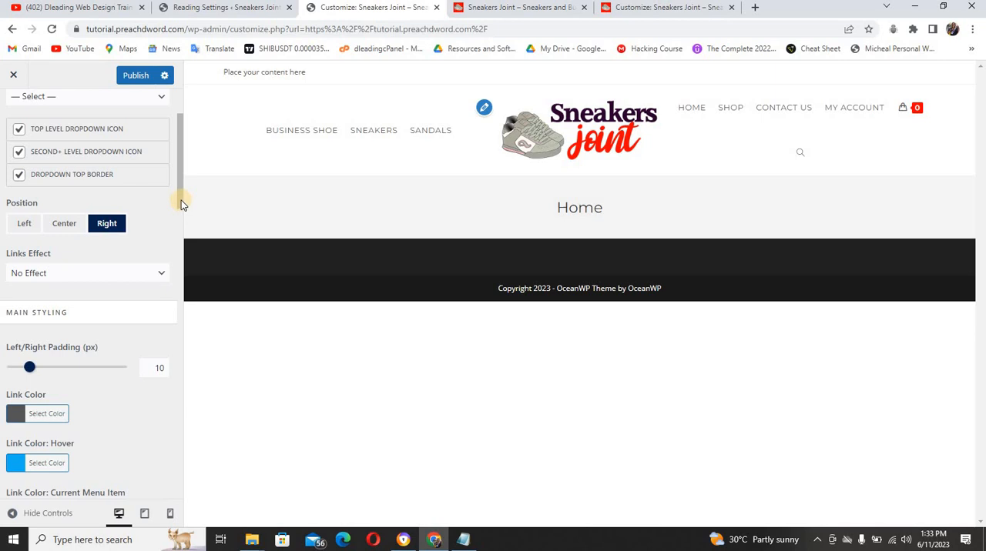
Compare the menu styling with the reference Sneakers Joint site and publish the menu padding change
drag(181, 205, 183, 237)
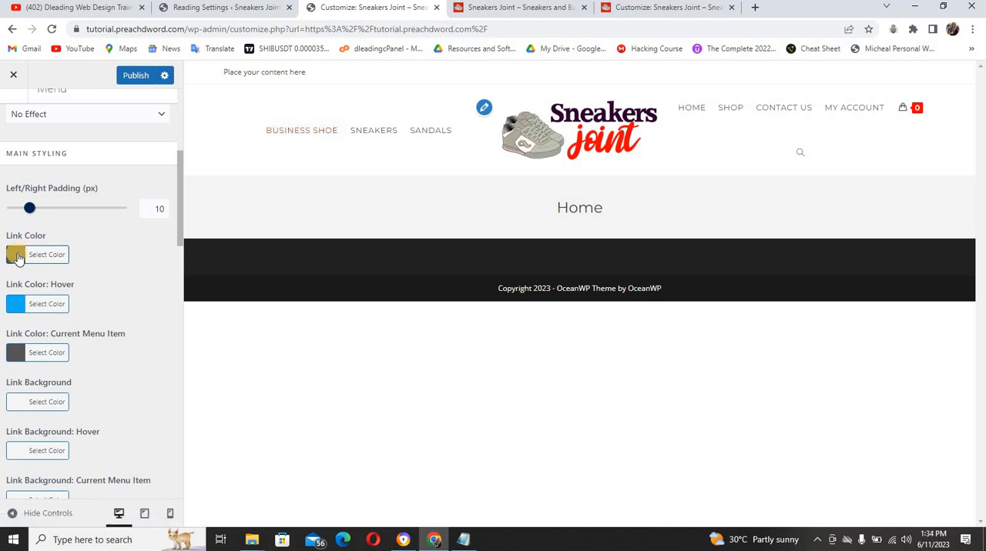
click(501, 7)
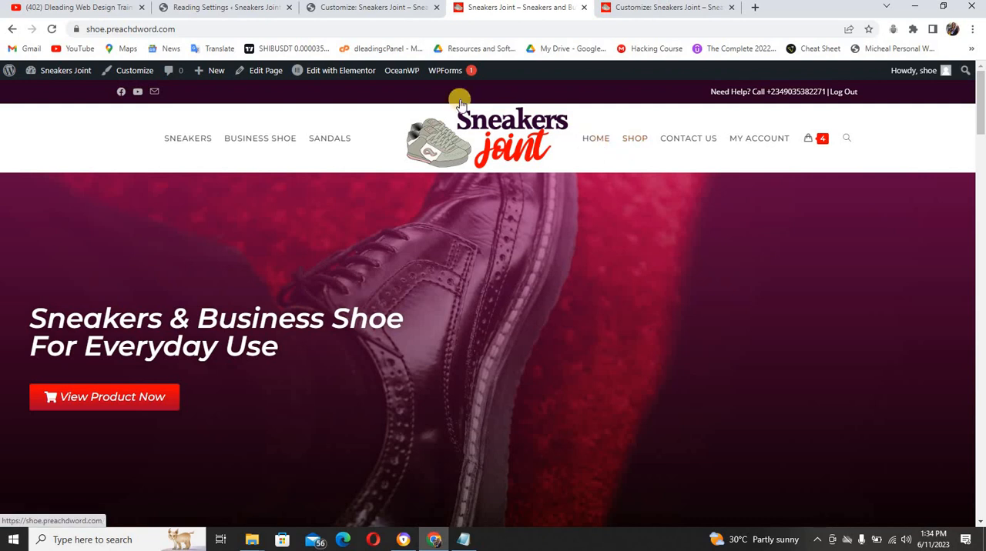
click(352, 8)
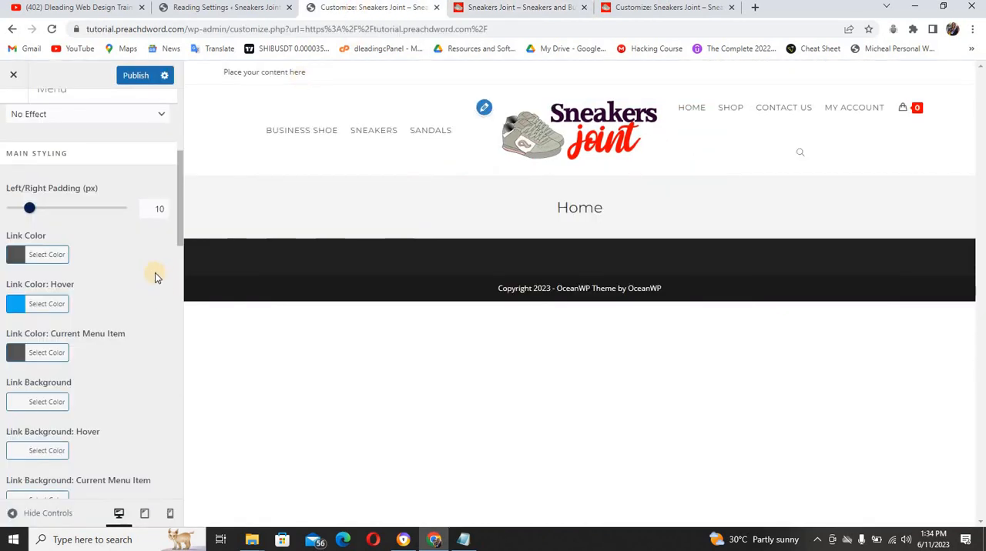
drag(176, 243, 185, 161)
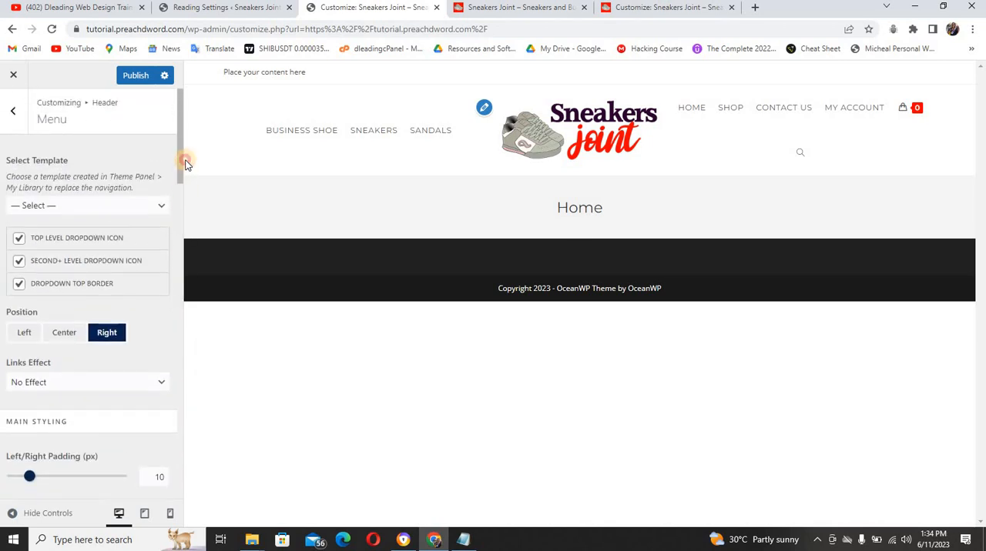
click(134, 74)
click(141, 208)
click(123, 187)
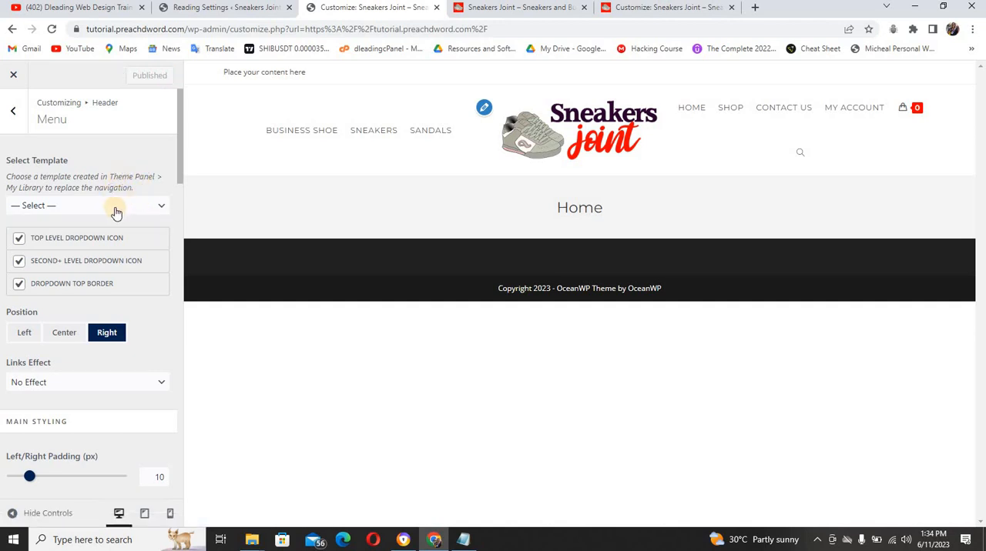
Check the Header's Social Menu and Mobile Menu settings and return to the Header sections
click(15, 115)
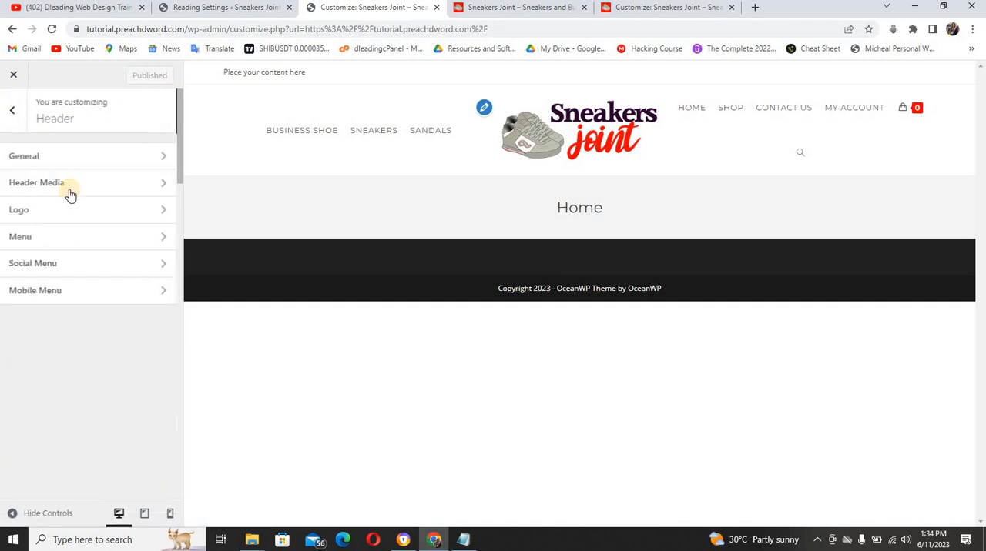
click(80, 268)
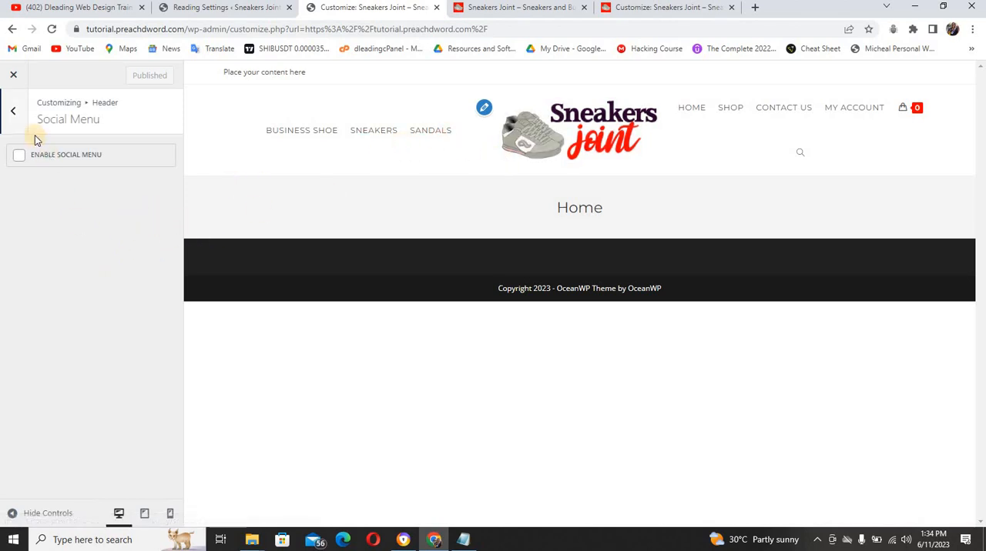
click(20, 120)
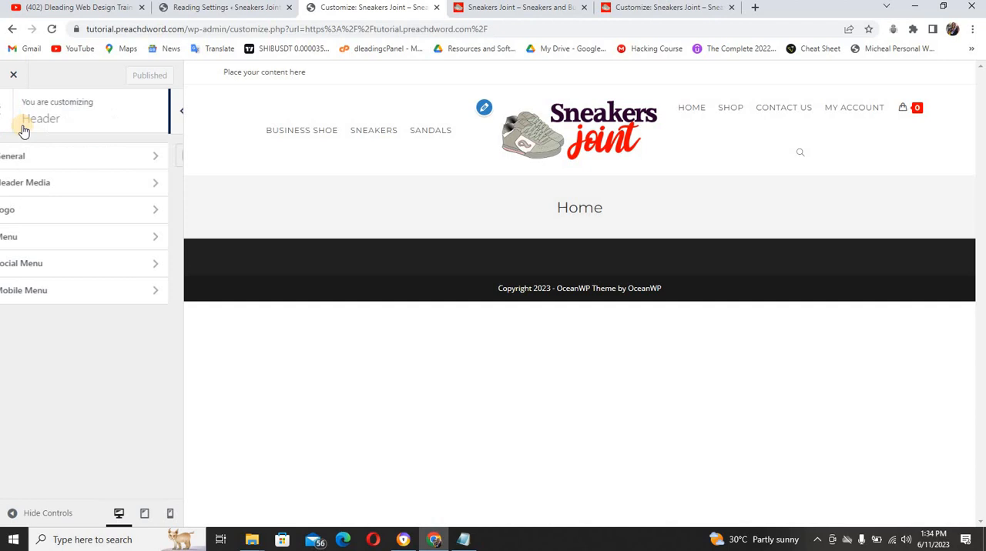
click(68, 291)
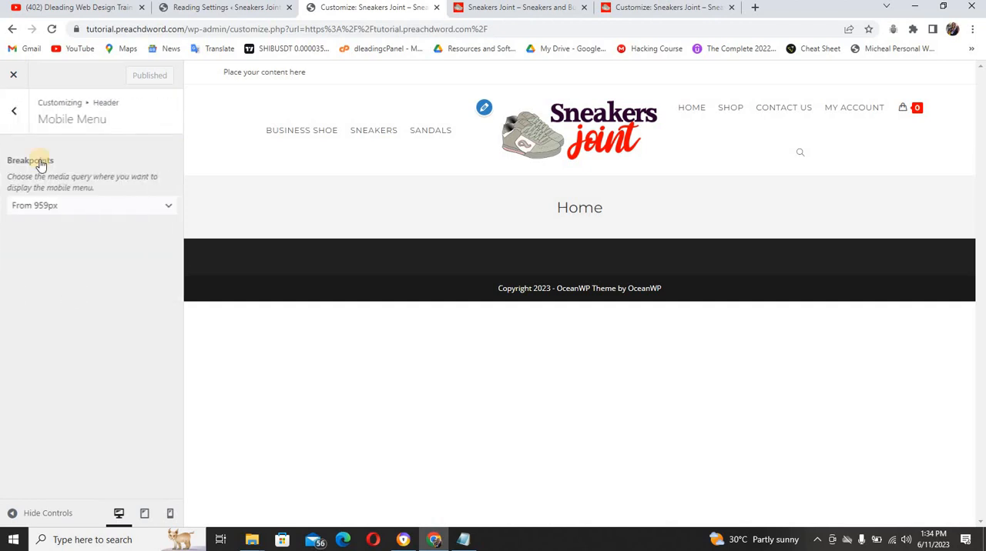
click(16, 116)
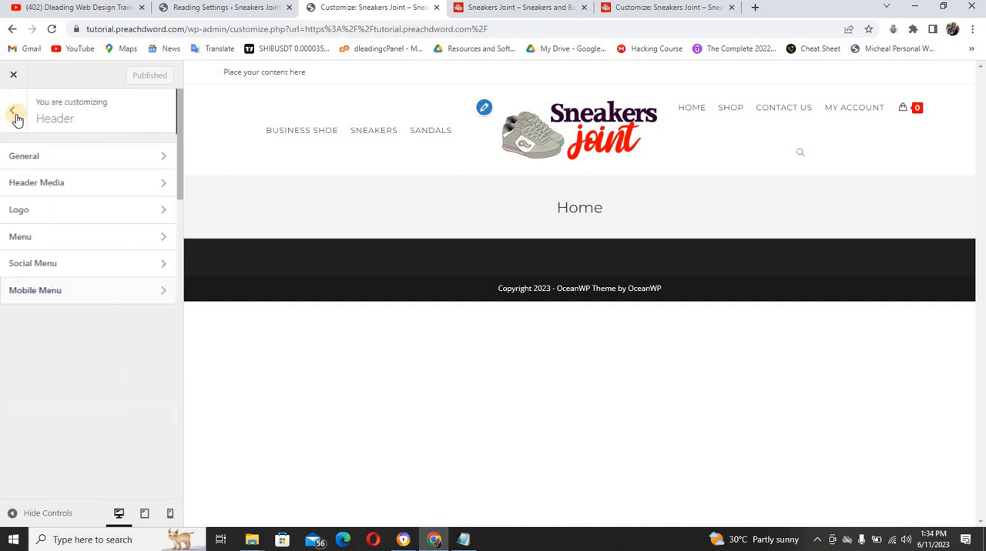
Review the Header's General and Menu settings, including the available links effects, and return to the Header sections
click(85, 157)
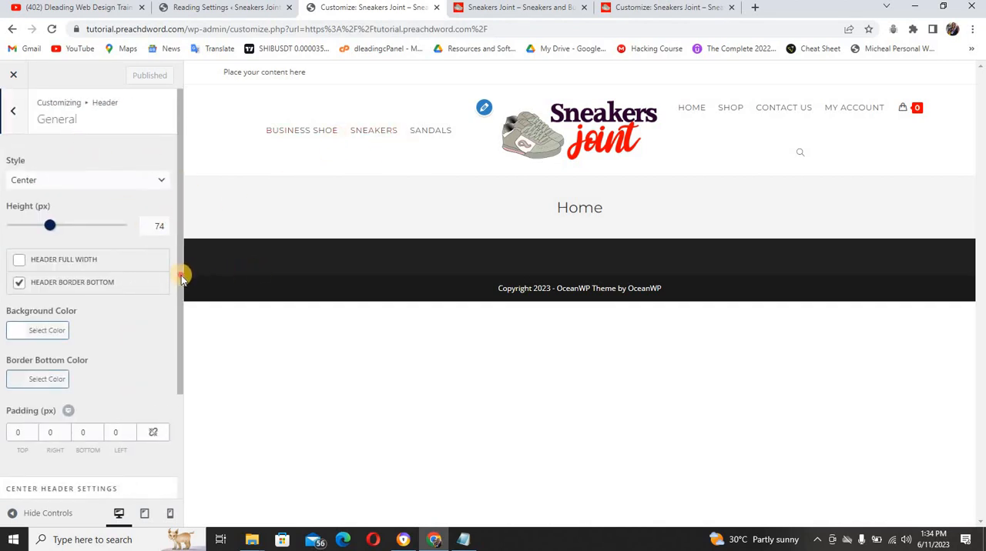
mouse_move(181, 272)
mouse_down()
mouse_move(180, 420)
mouse_move(182, 264)
mouse_up()
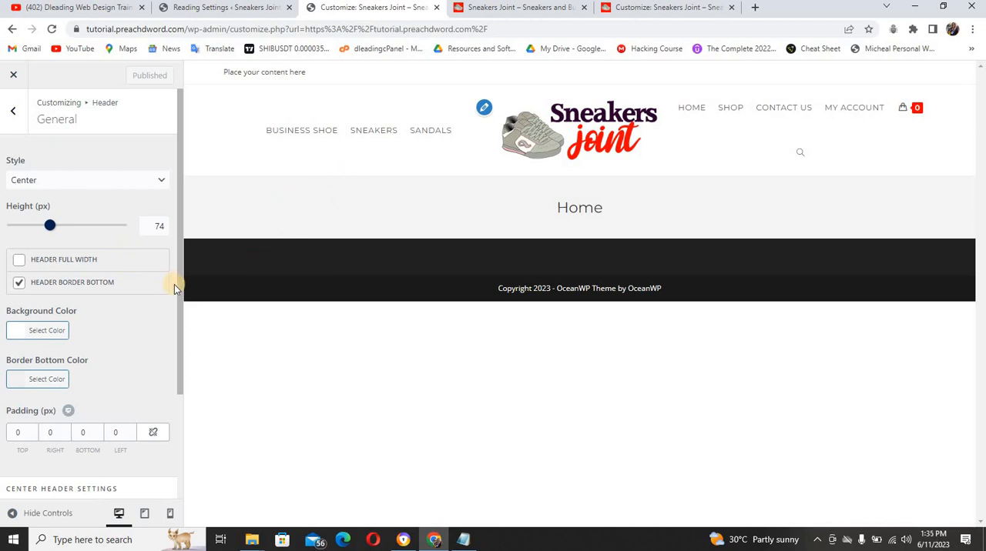
drag(177, 286, 48, 191)
click(23, 117)
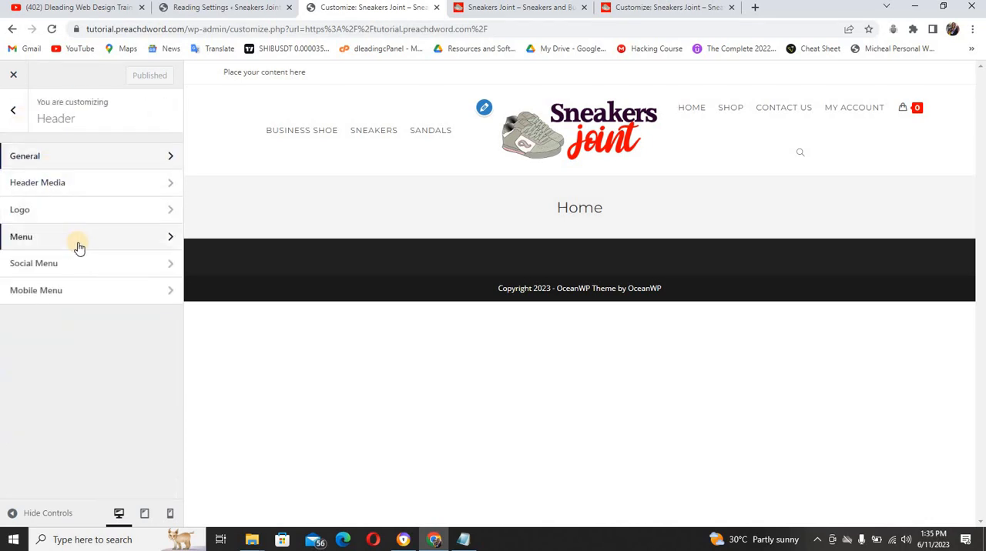
click(77, 245)
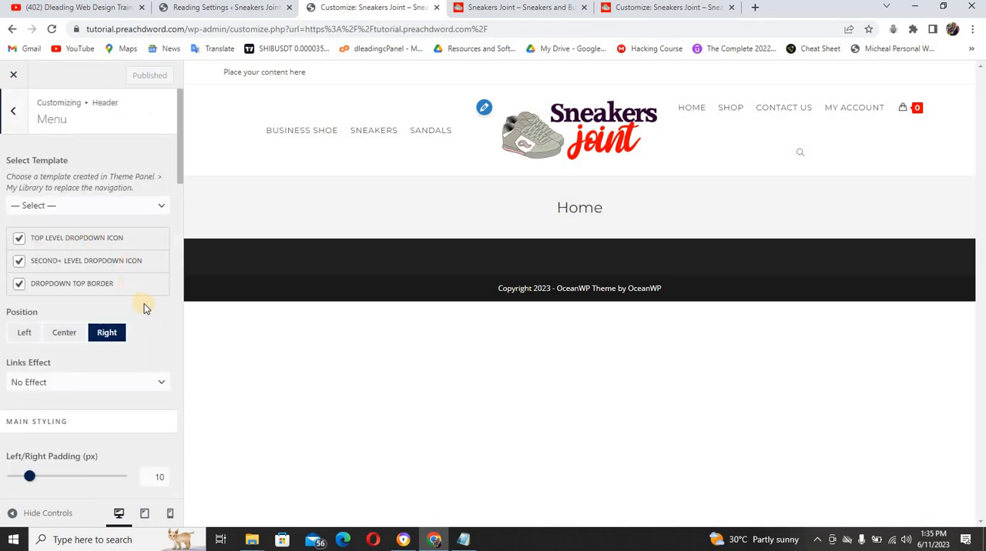
mouse_move(178, 171)
mouse_down()
mouse_move(180, 314)
mouse_move(184, 162)
mouse_up()
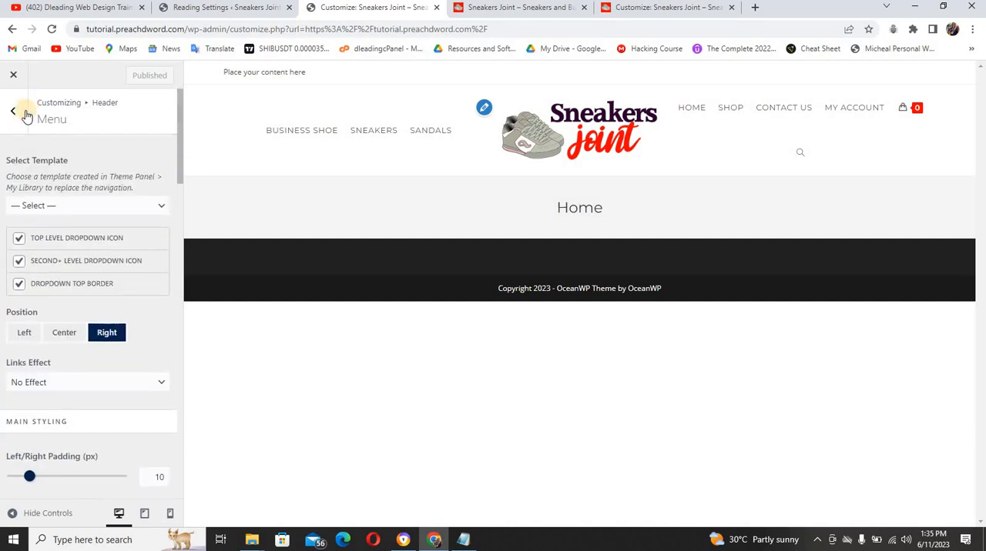
click(125, 385)
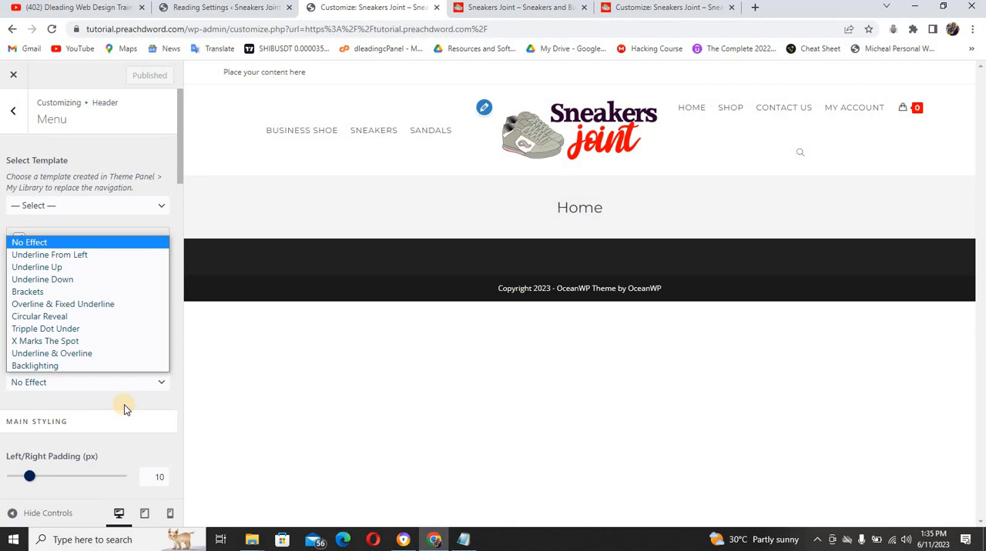
click(124, 404)
click(13, 110)
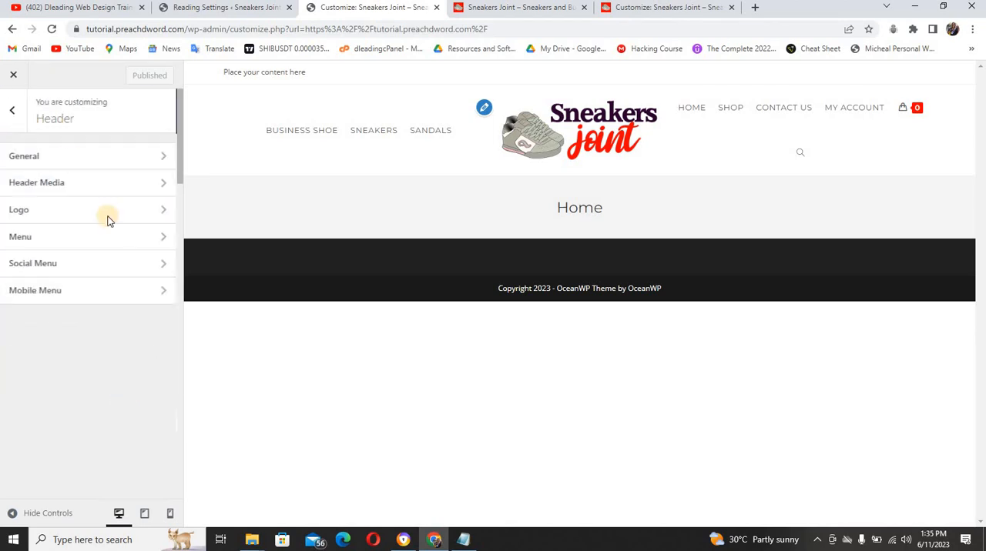
Return to the main customizer sections and check the Homepage Settings
click(19, 120)
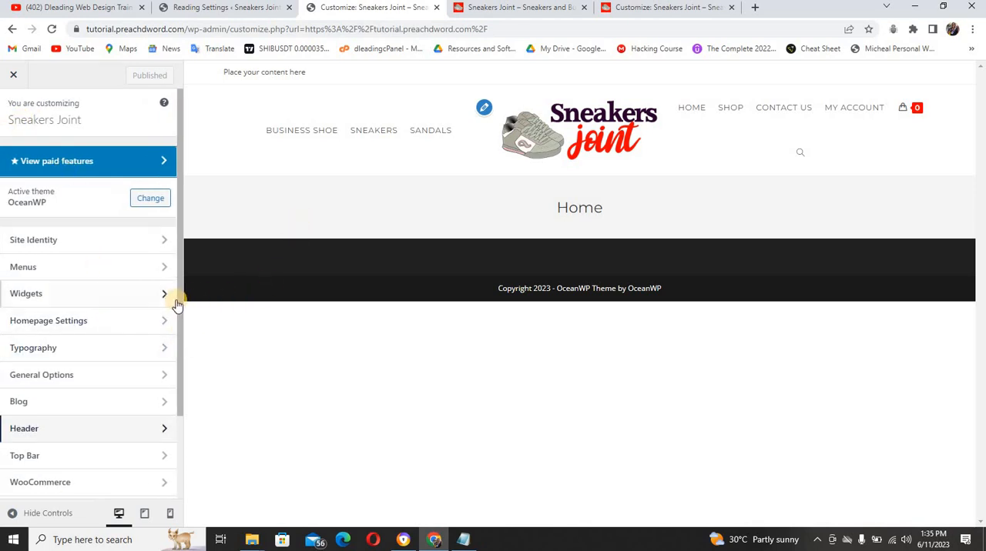
click(109, 322)
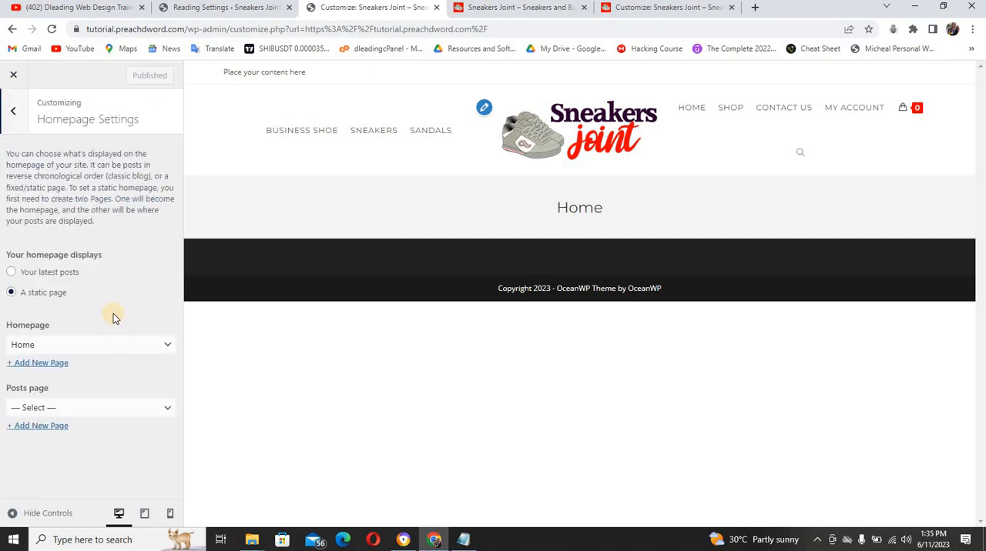
click(18, 123)
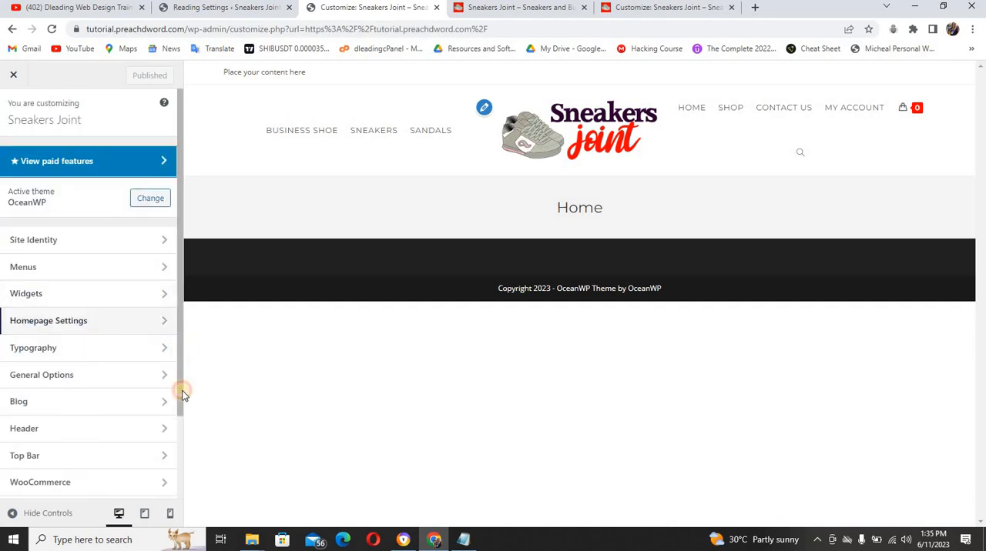
Compare the top bar with the reference site, make it full width and set its style to Left Social & Right Content
scroll(182, 393, down, 1)
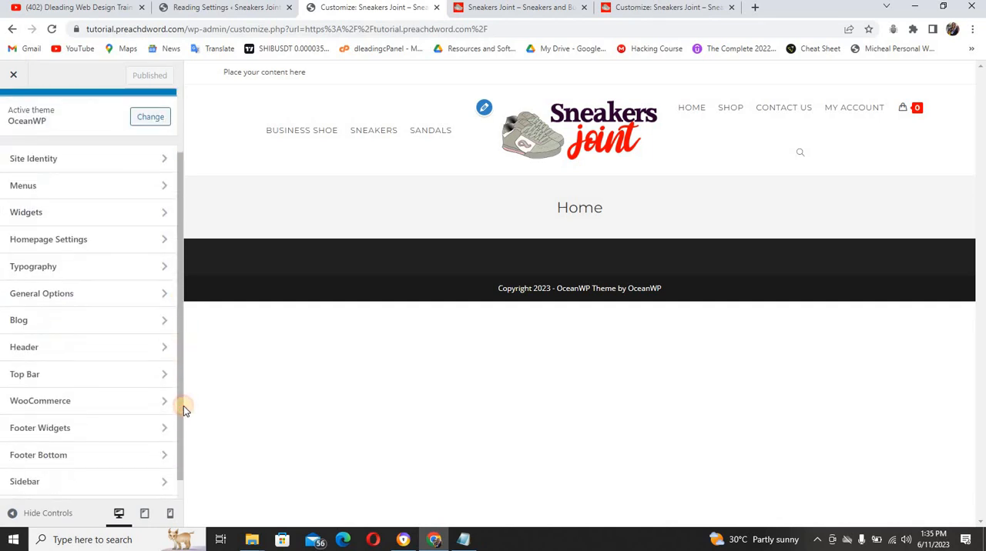
click(100, 374)
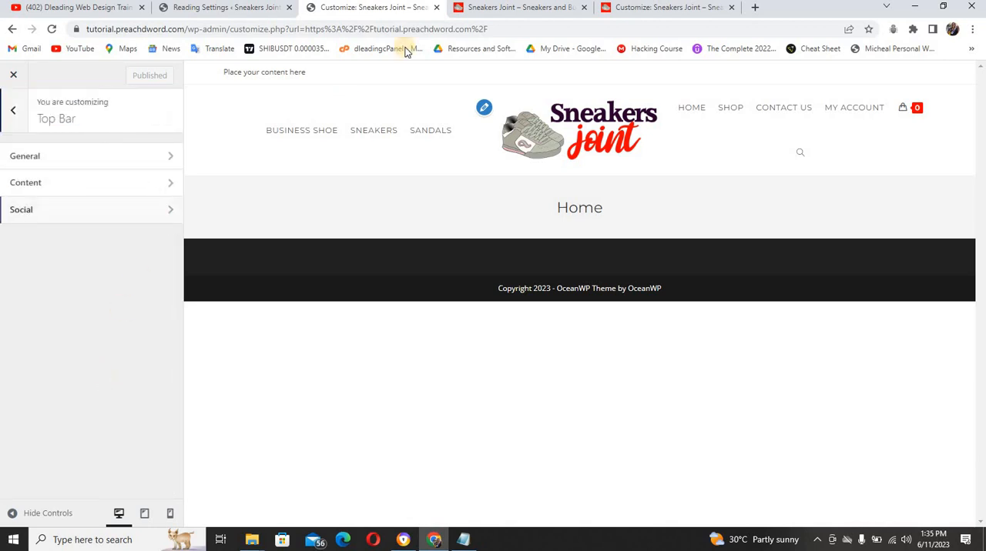
click(506, 7)
click(115, 160)
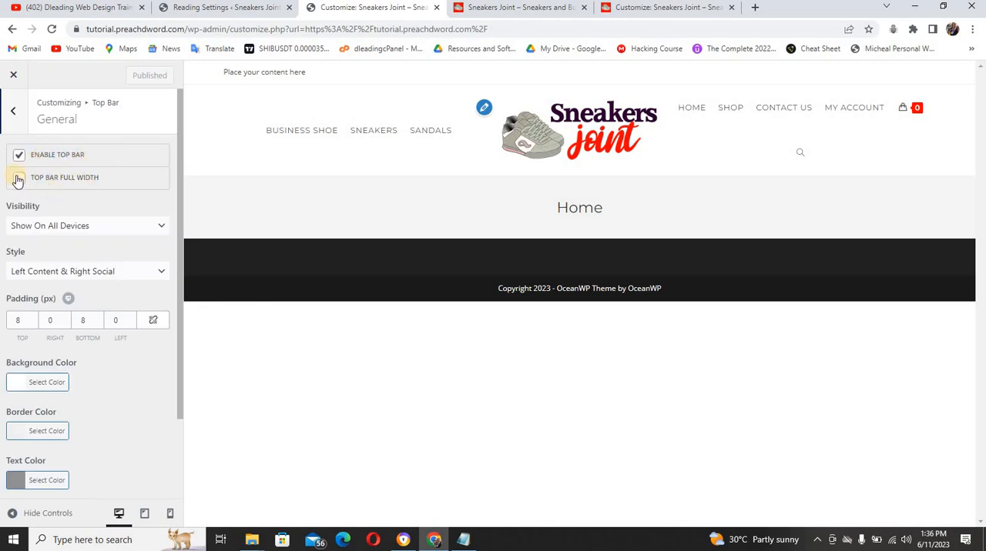
click(20, 182)
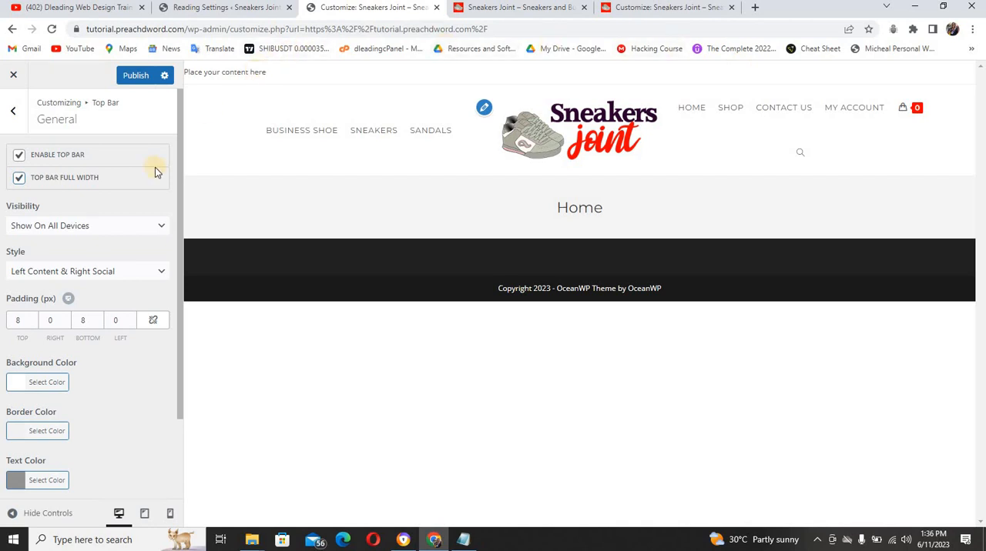
click(130, 275)
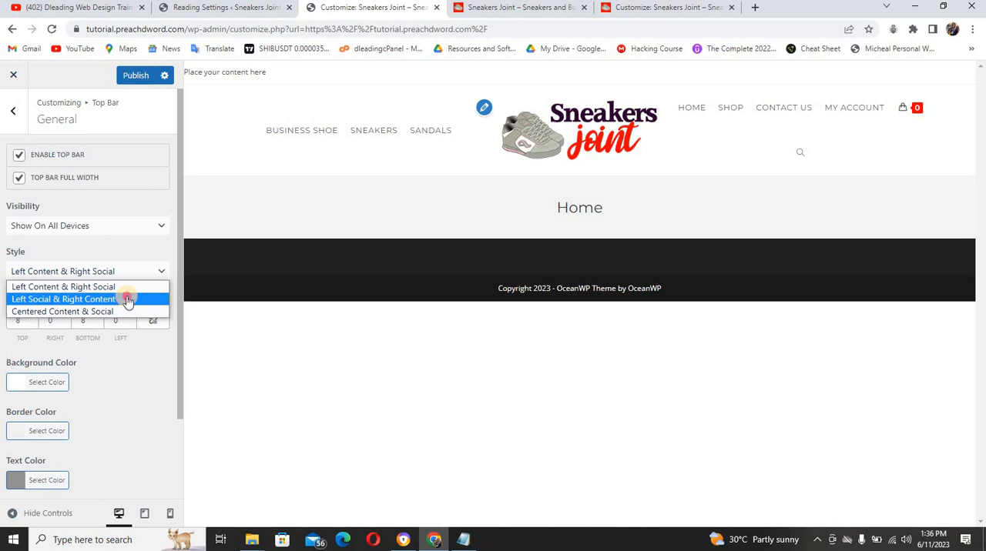
click(126, 298)
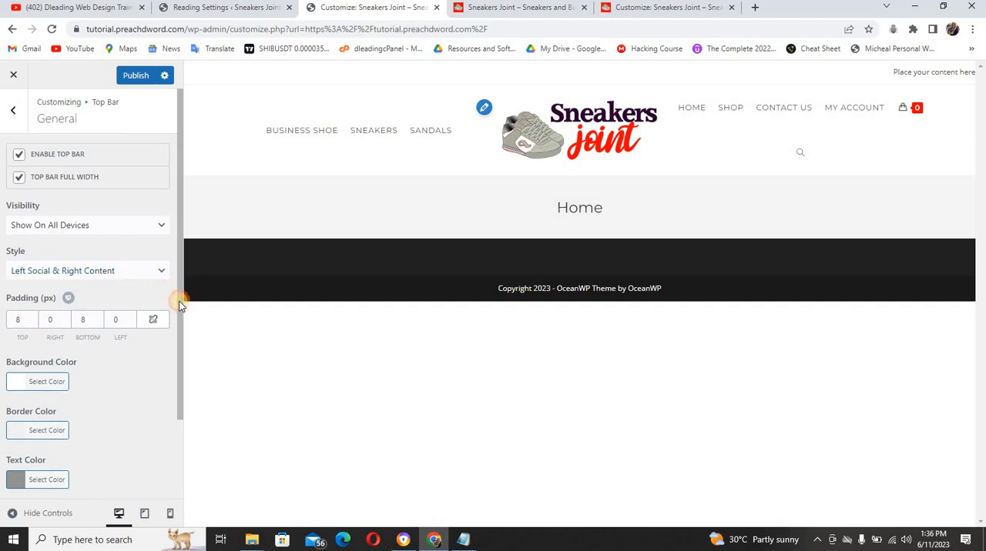
Check the colour codes in Notepad and set the top bar's background color to #2b002f
scroll(176, 301, down, 1)
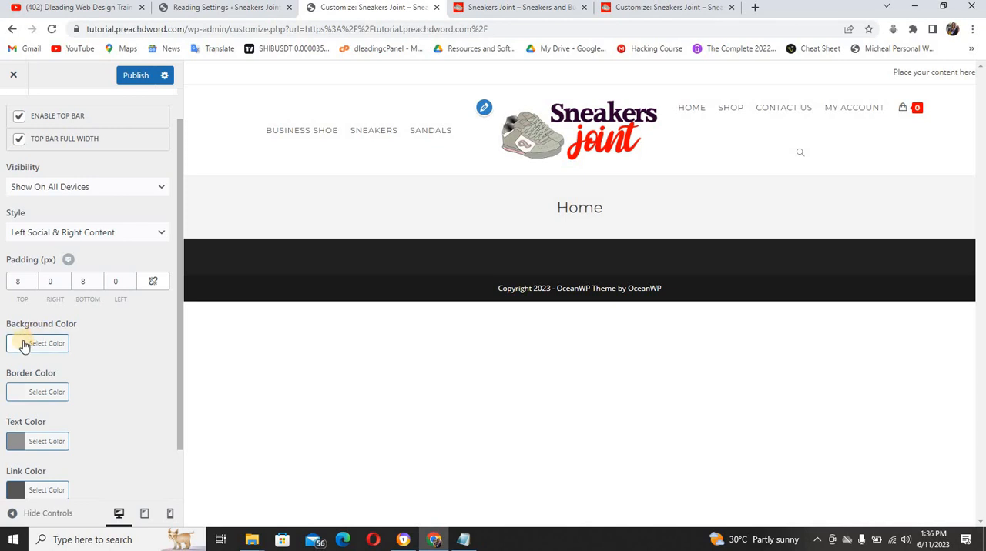
click(23, 342)
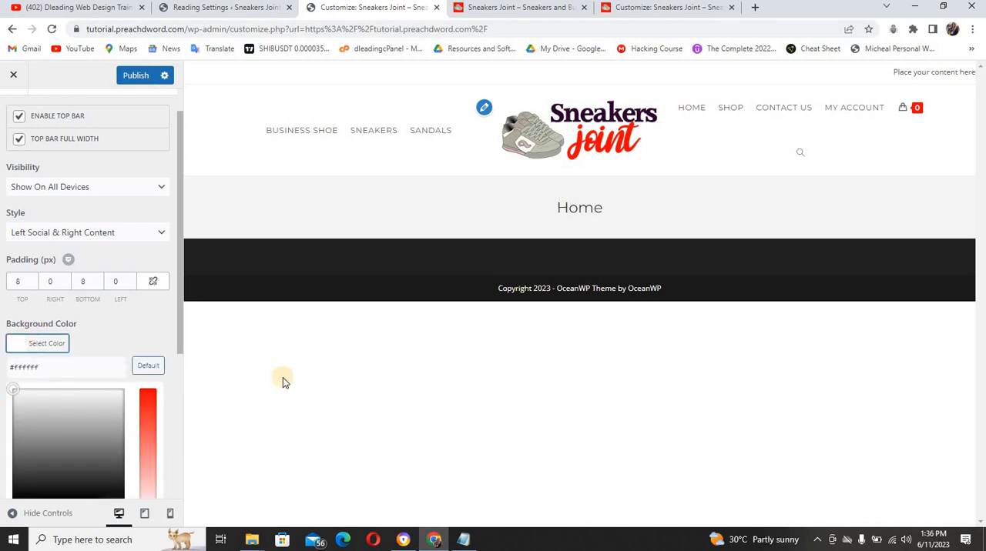
click(464, 542)
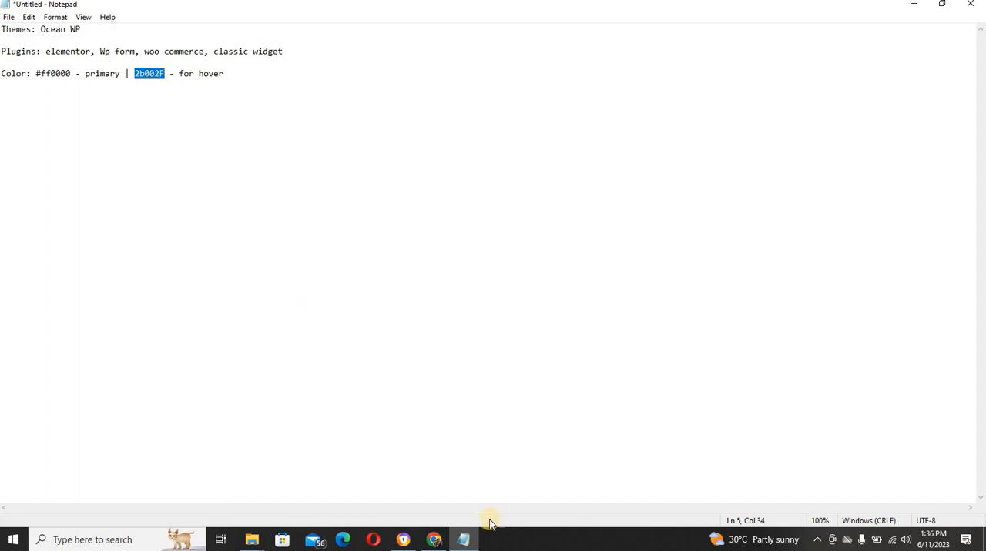
click(443, 545)
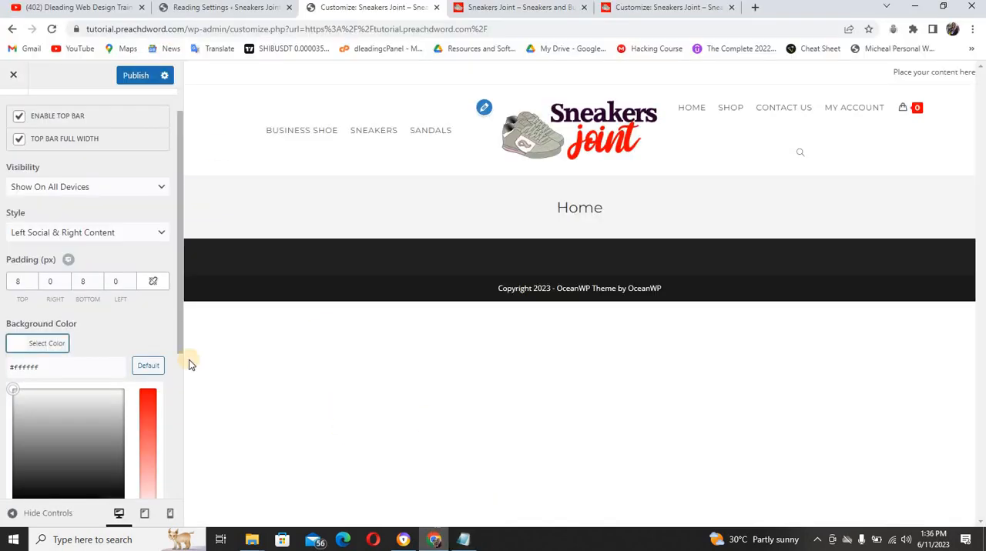
triple_click(50, 366)
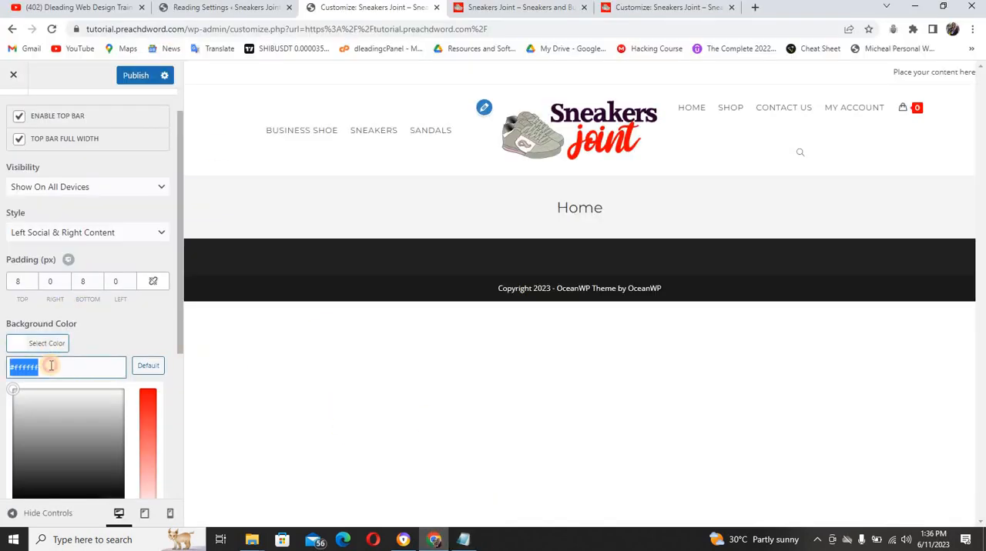
text(#2b002f)
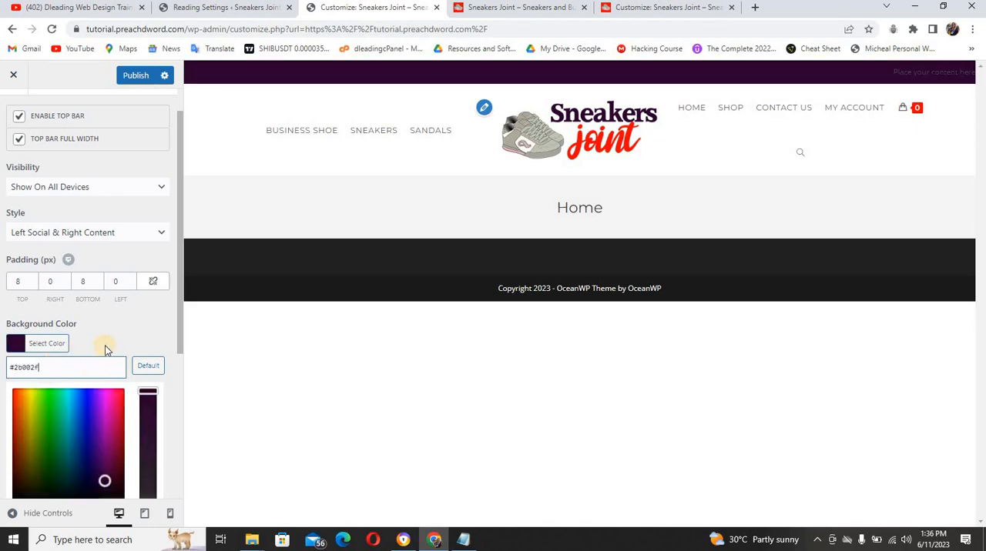
click(161, 330)
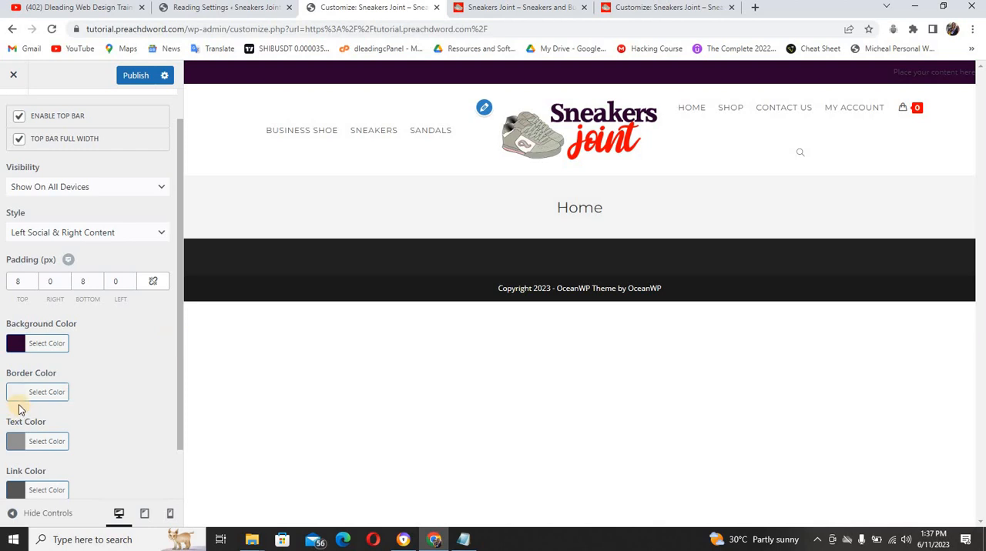
Set the top bar's text color to white, #ffffff
click(15, 446)
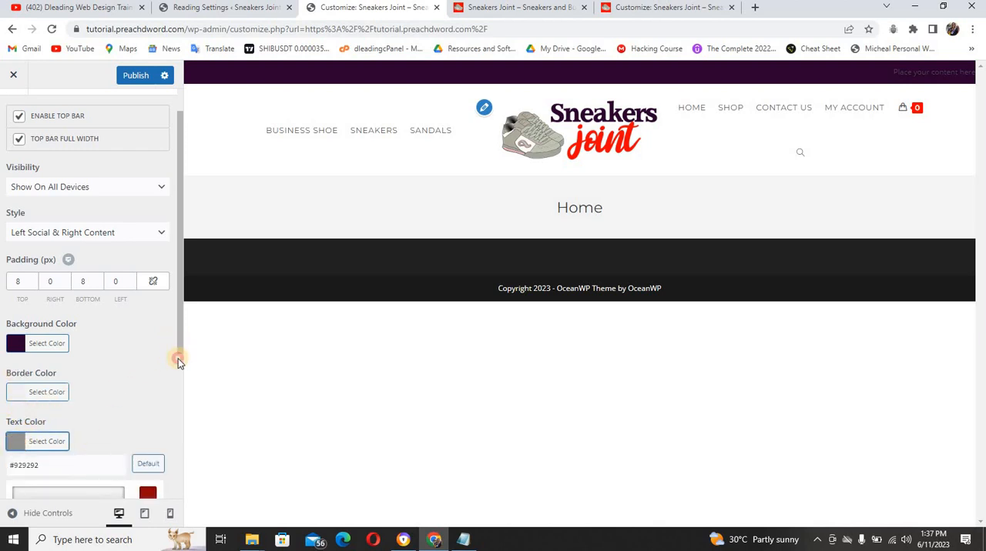
drag(178, 361, 179, 400)
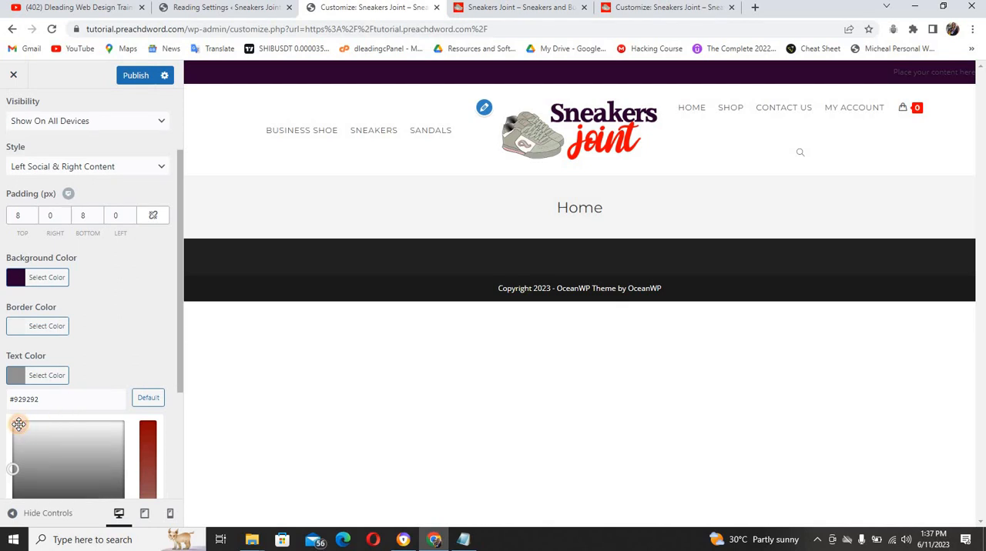
drag(19, 424, 10, 421)
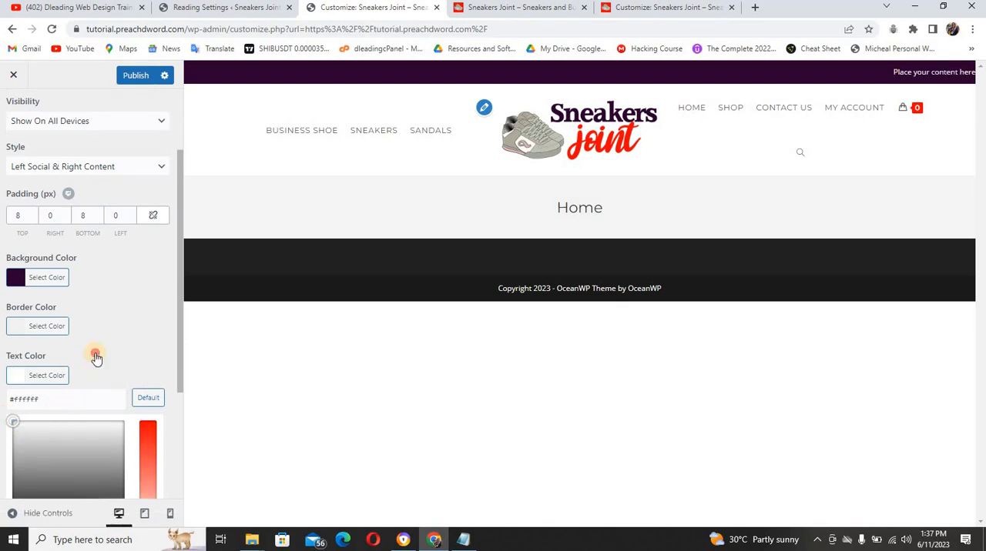
click(95, 356)
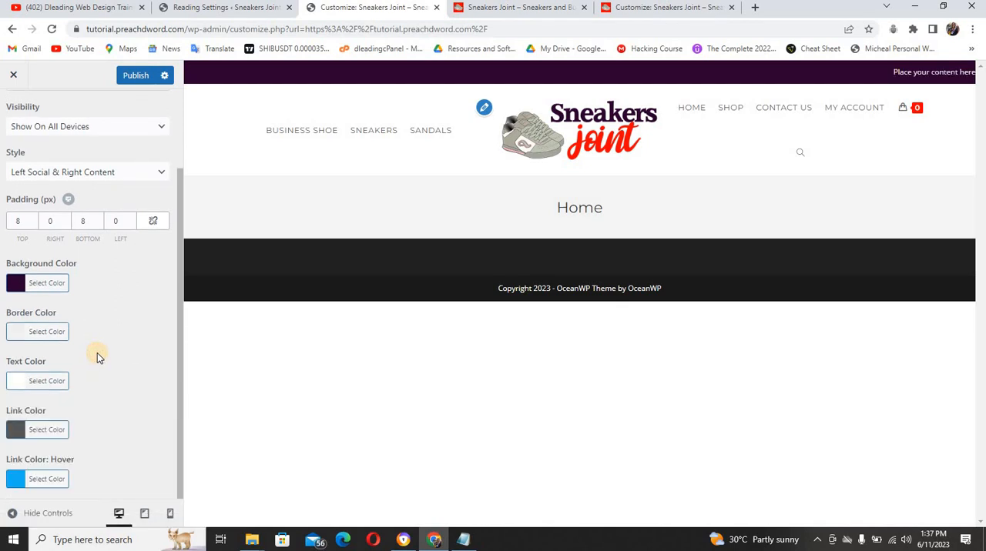
Set the top bar's link color to white, #ffffff
click(19, 431)
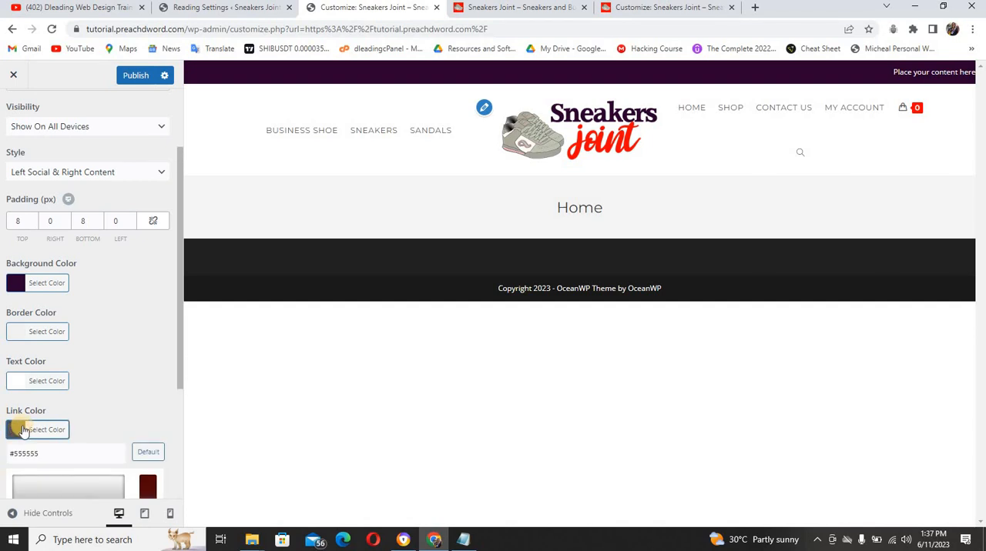
click(15, 434)
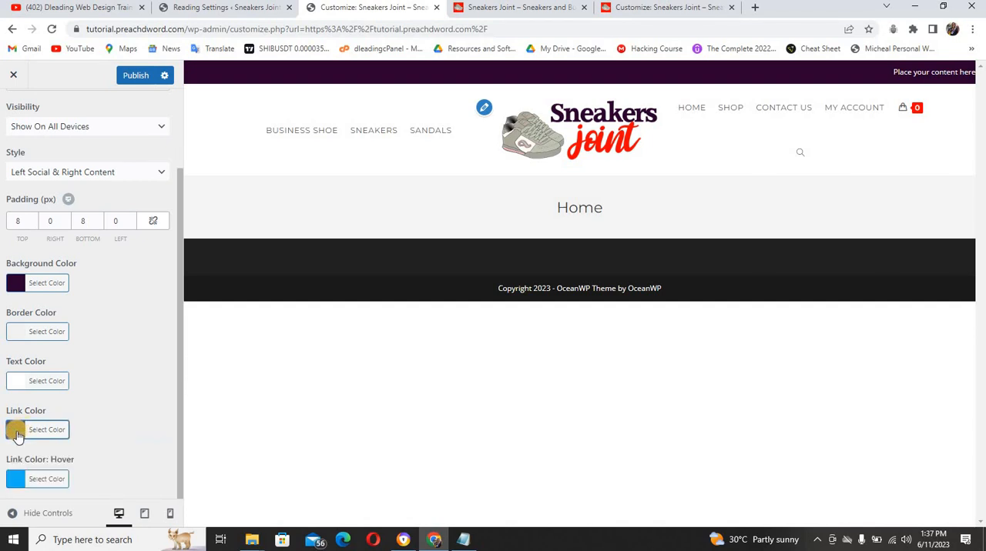
click(17, 434)
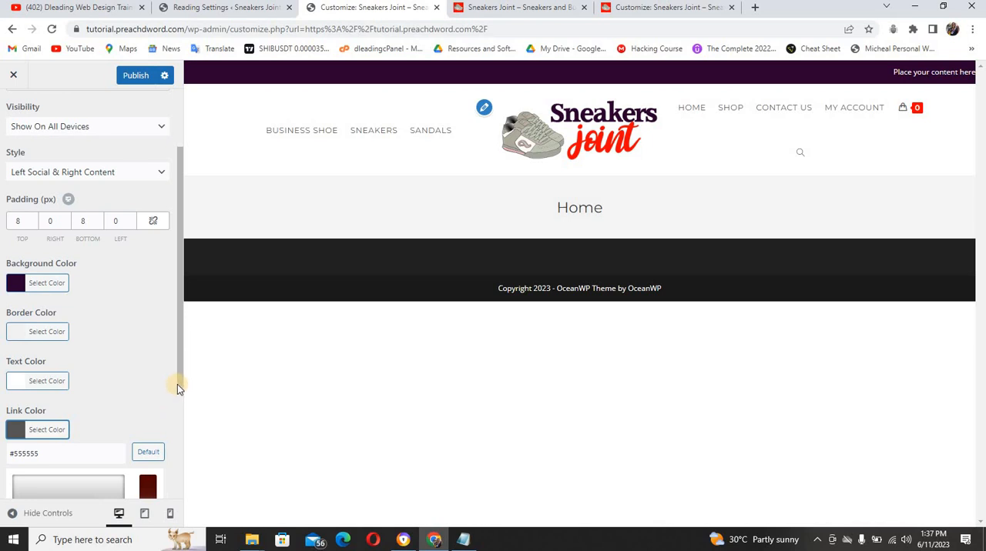
drag(177, 388, 177, 420)
click(35, 462)
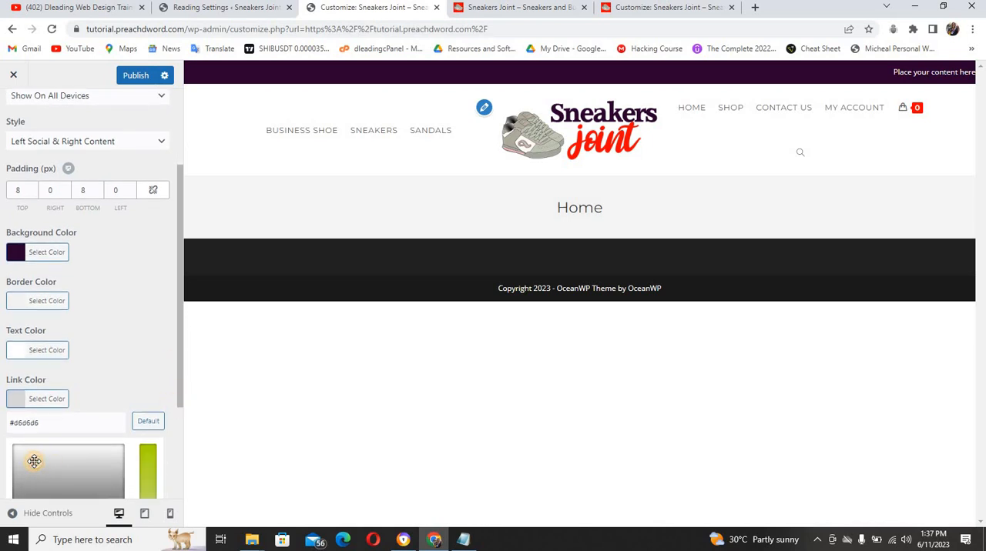
click(16, 446)
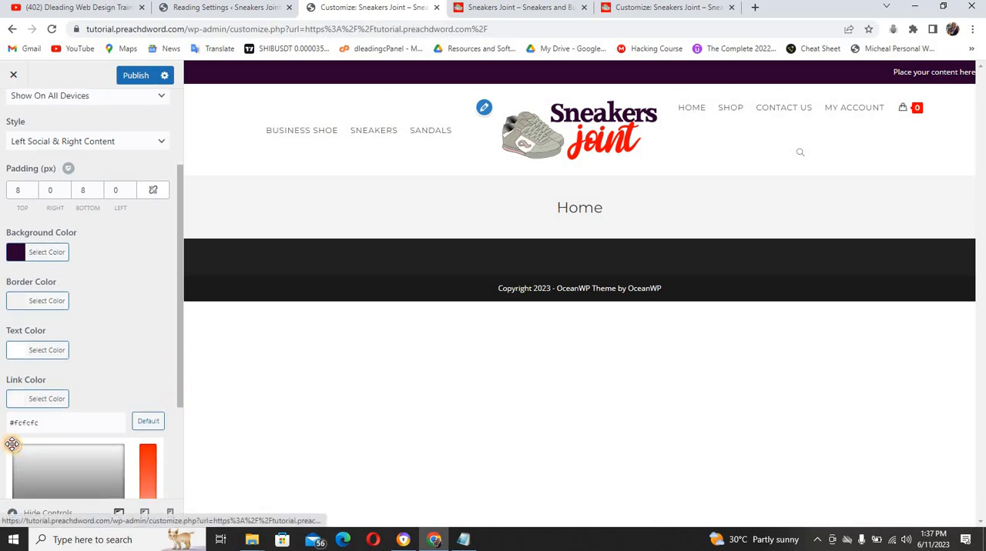
click(140, 352)
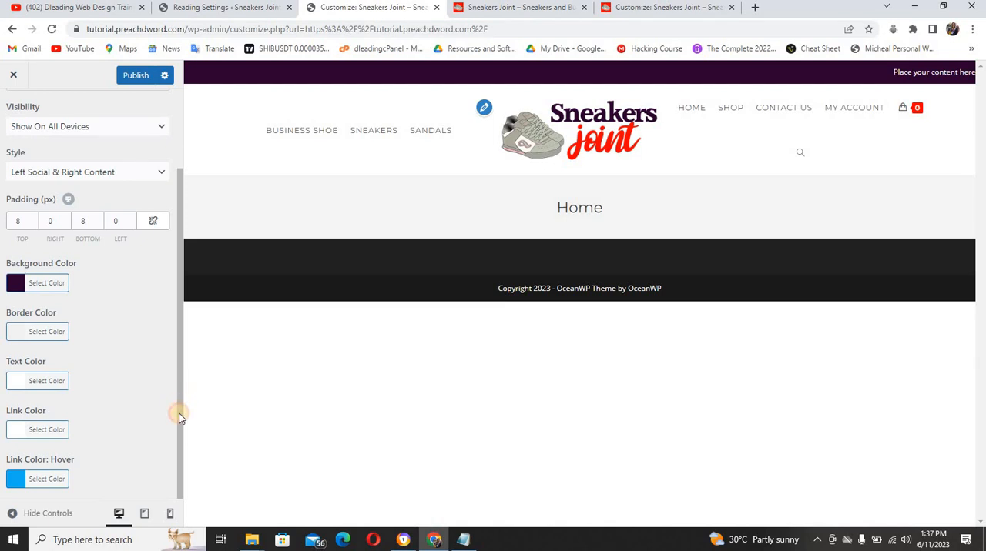
Set the top bar's link hover color to #ff0000
click(42, 480)
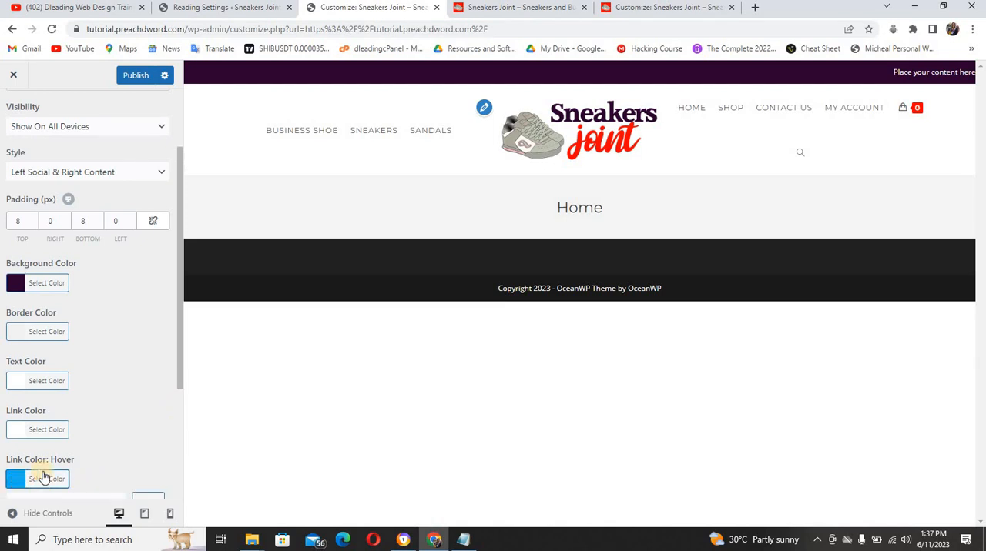
scroll(178, 395, down, 1)
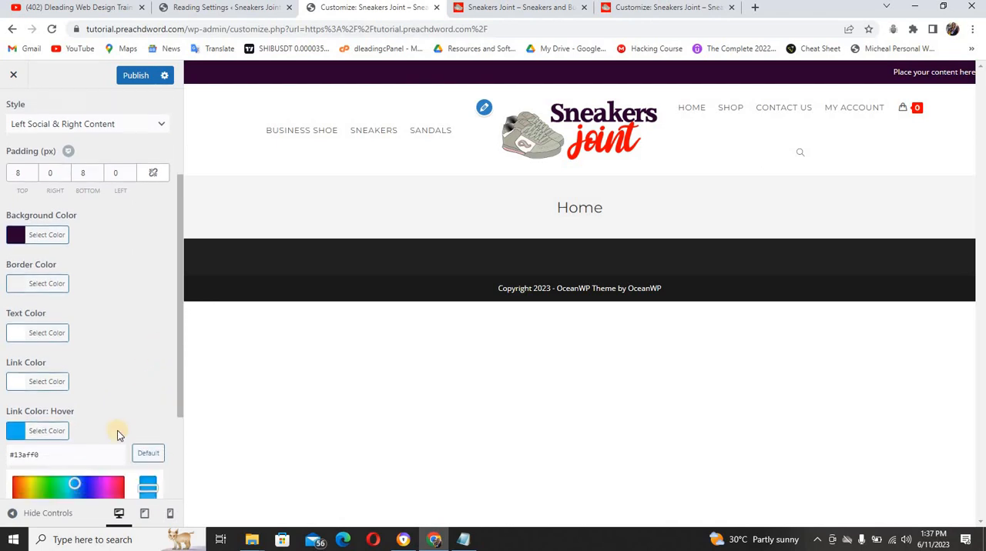
click(97, 444)
key(ctrl+a)
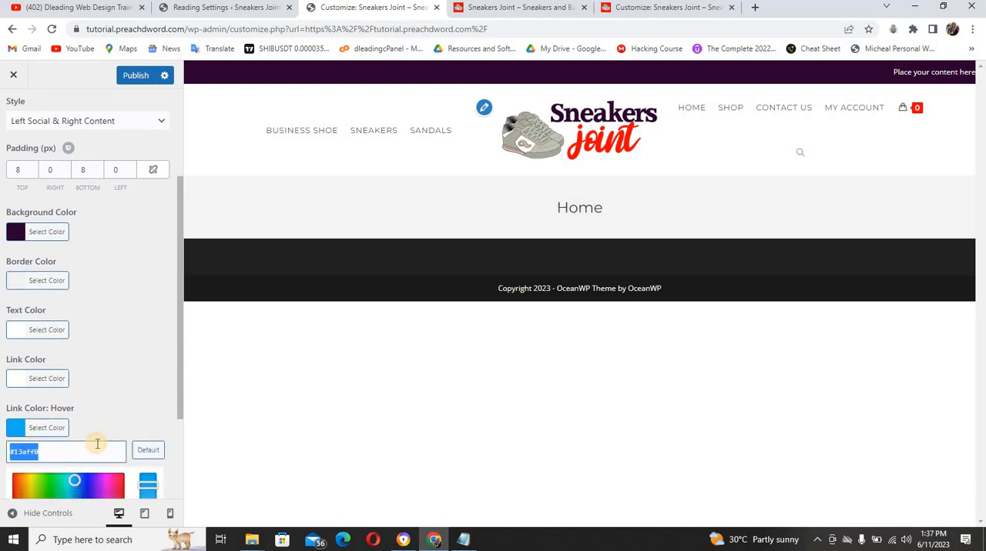
text(ff0000)
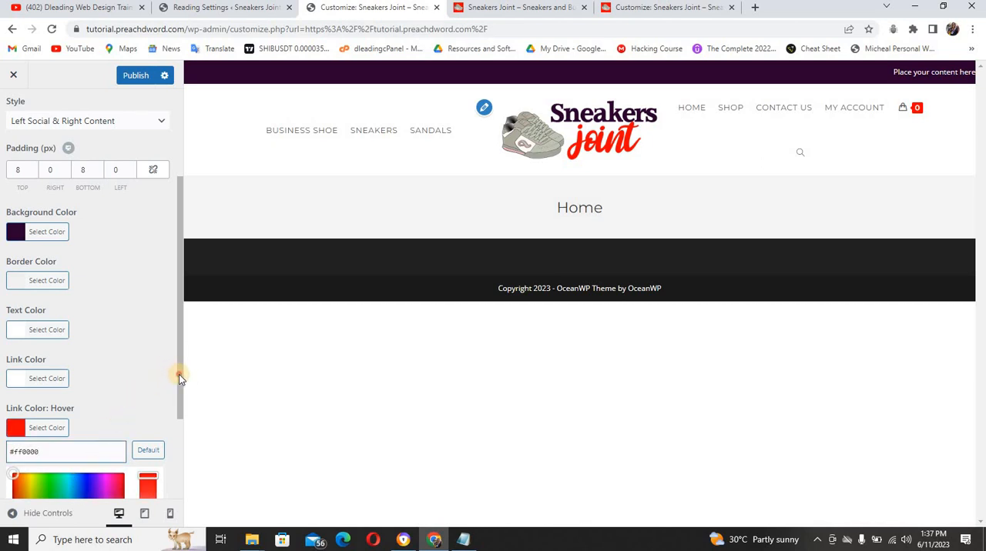
Turn off the top bar's full width option and copy the "Need Help? Call" text with its phone number from the reference site
drag(178, 375, 184, 226)
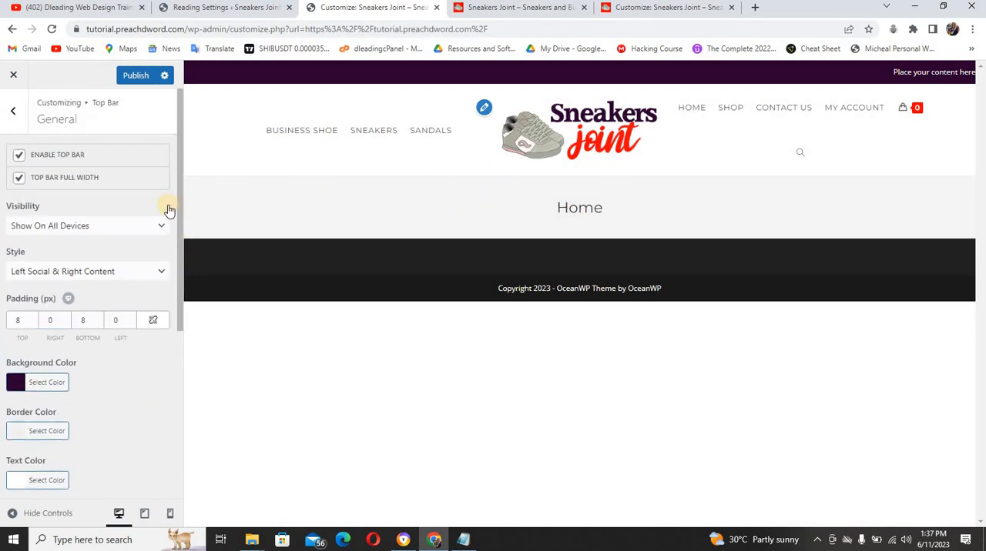
click(19, 179)
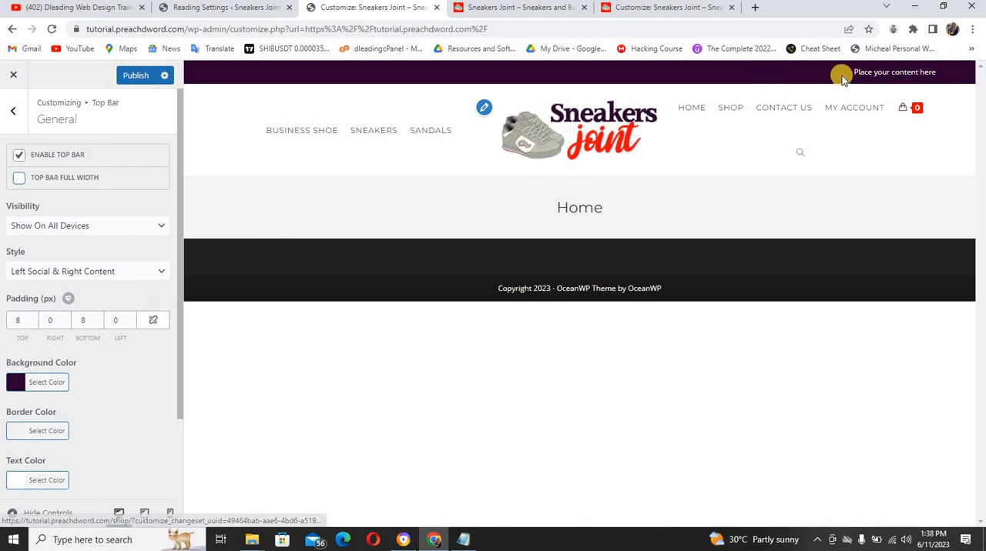
click(548, 10)
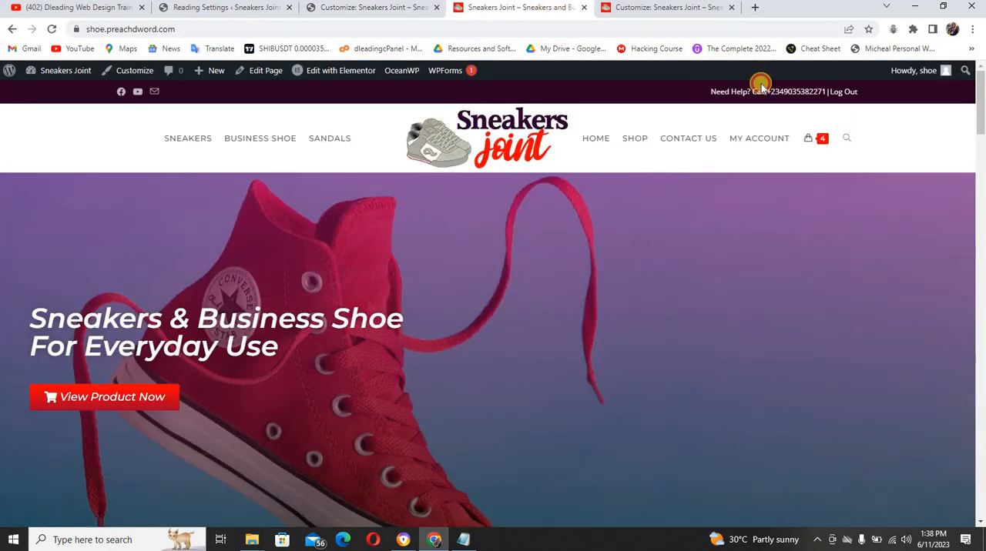
triple_click(821, 91)
key(ctrl+c)
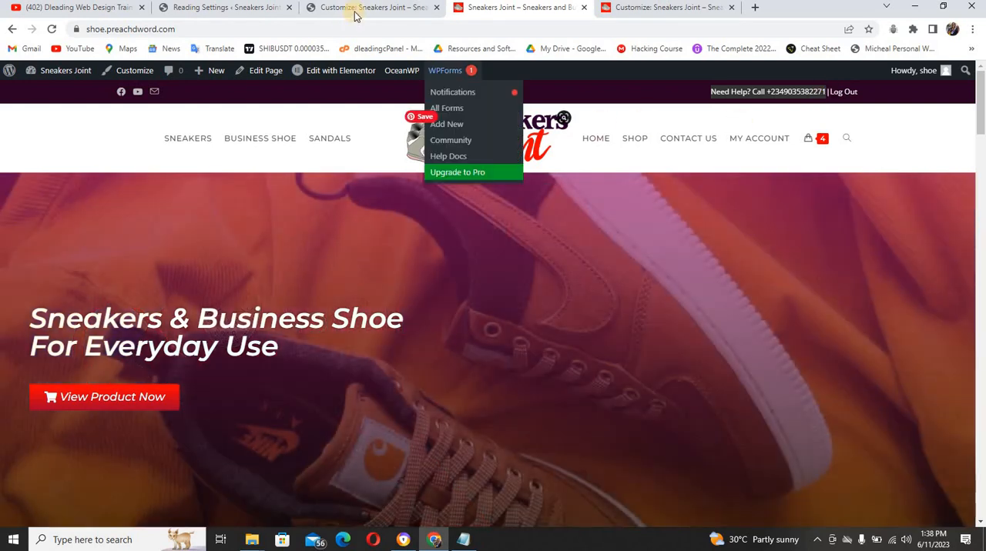
Return to the customizer, review the top bar's General settings and publish the changes
click(356, 10)
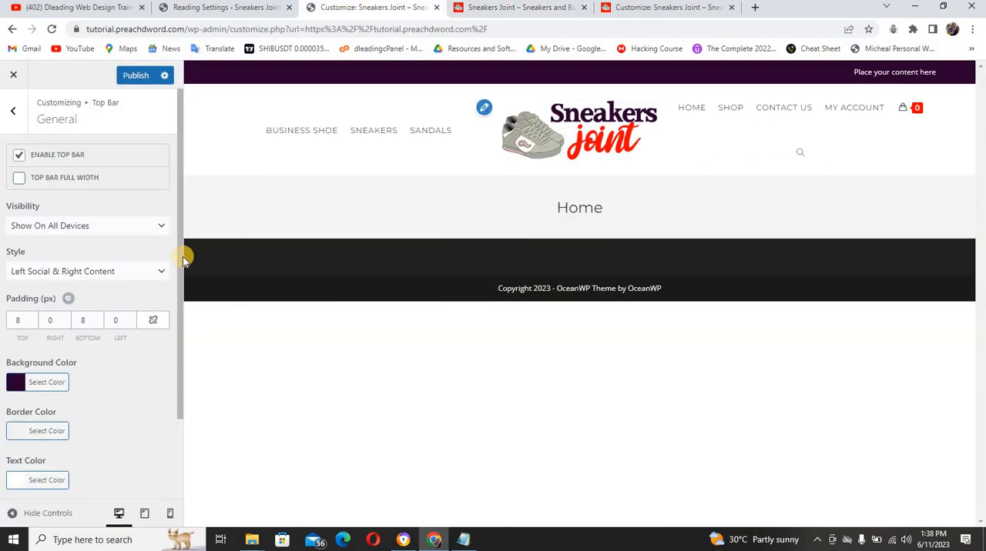
drag(179, 260, 169, 381)
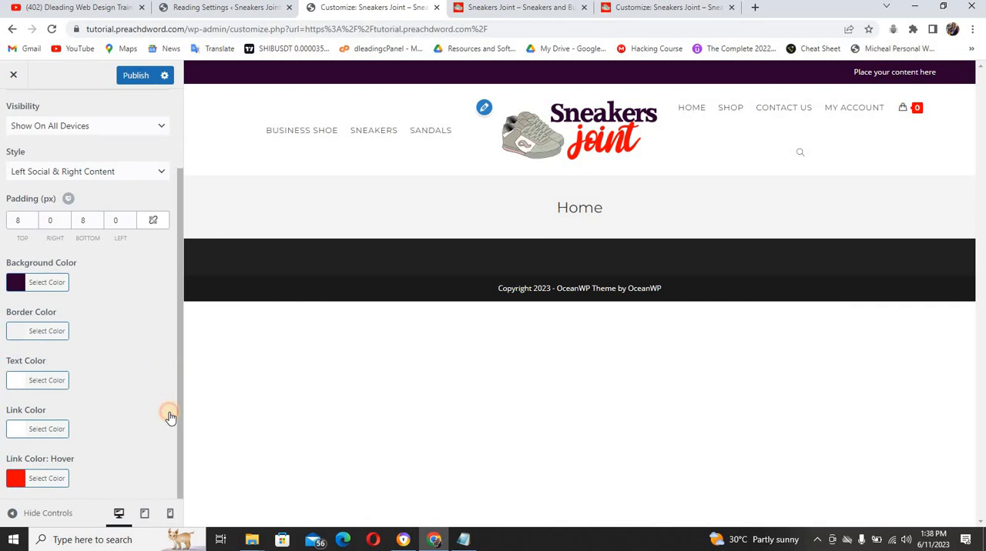
drag(181, 419, 183, 246)
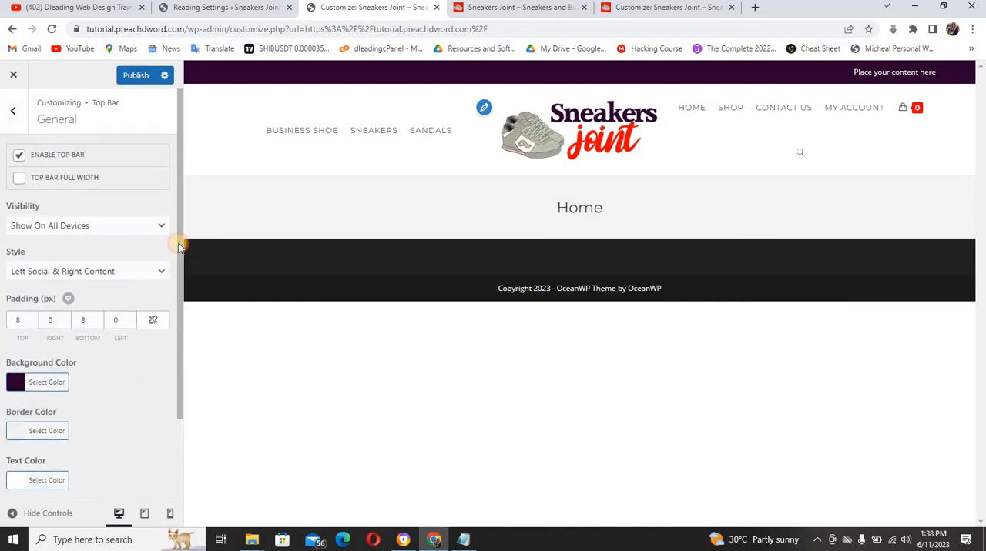
click(135, 75)
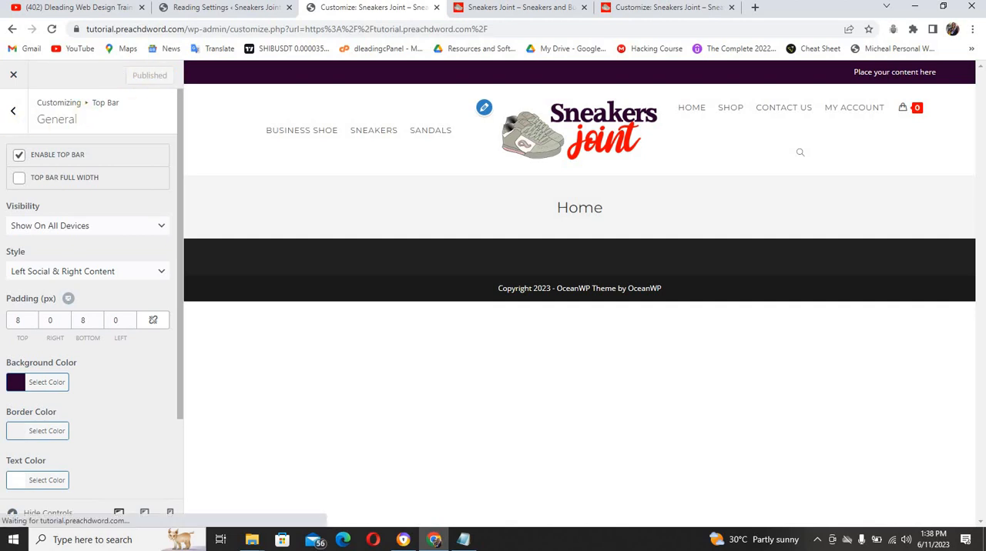
Replace the placeholder in the top bar's Content settings with the copied "Need Help? Call" text and phone number
click(15, 114)
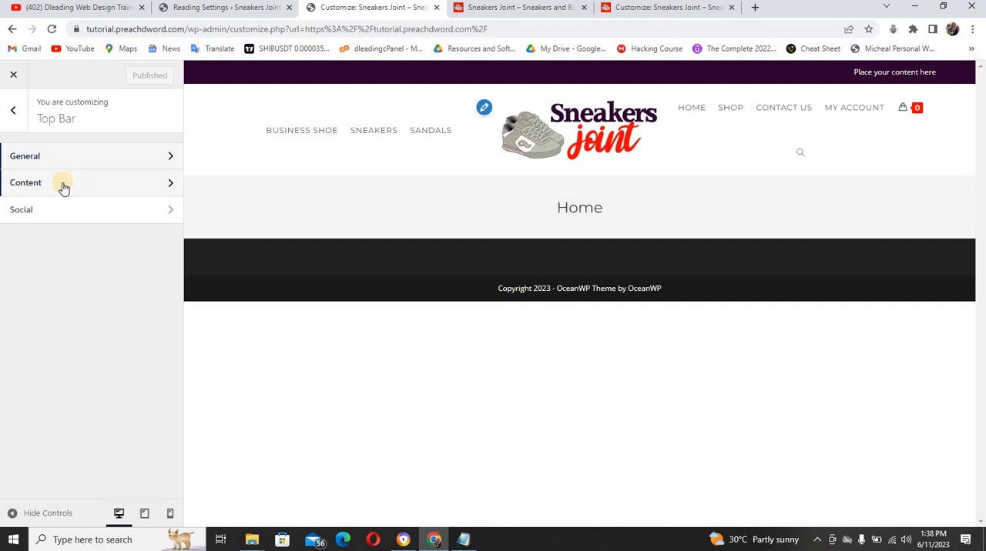
click(60, 187)
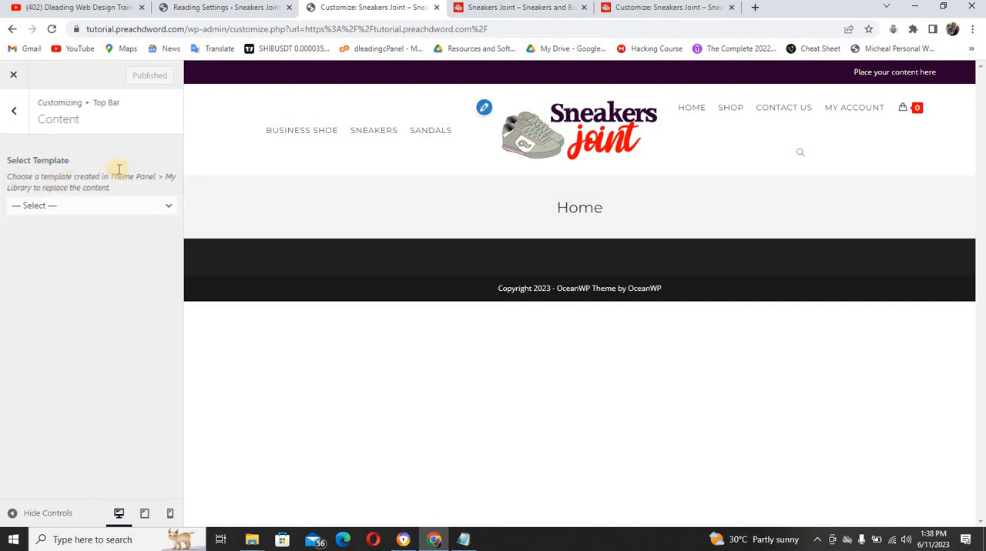
drag(108, 252, 7, 250)
key(ctrl+v)
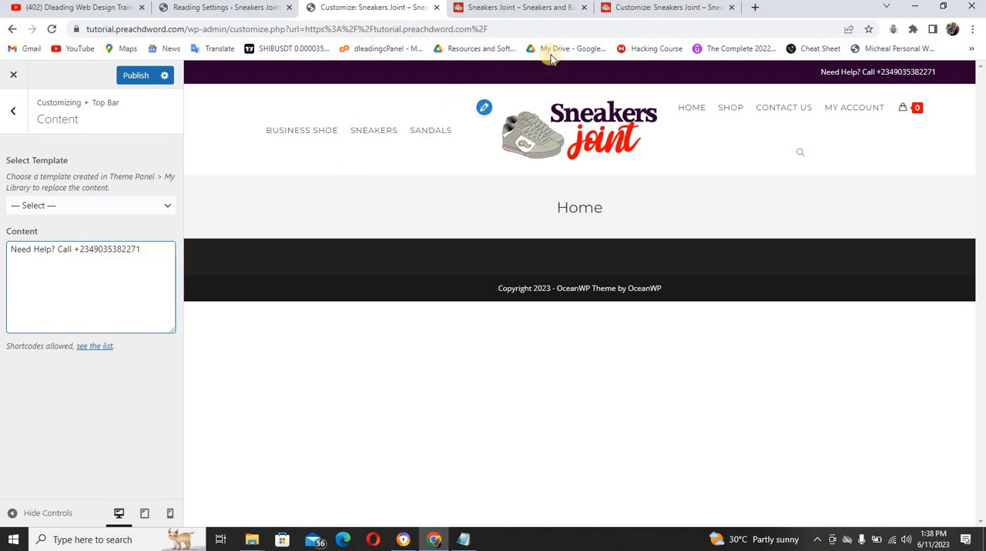
Check the reference site's top bar text and add a "|" separator after the phone number in the top bar content
click(536, 7)
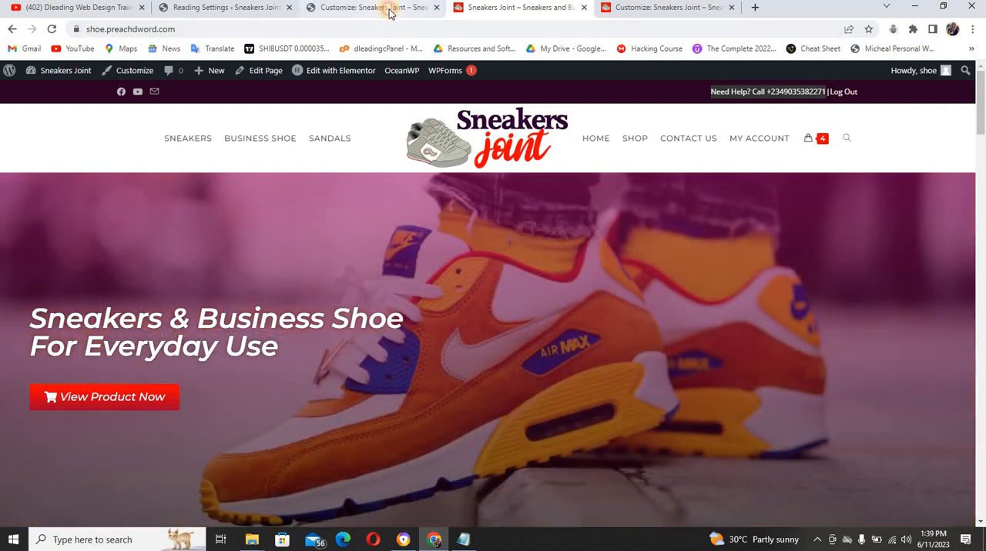
click(390, 13)
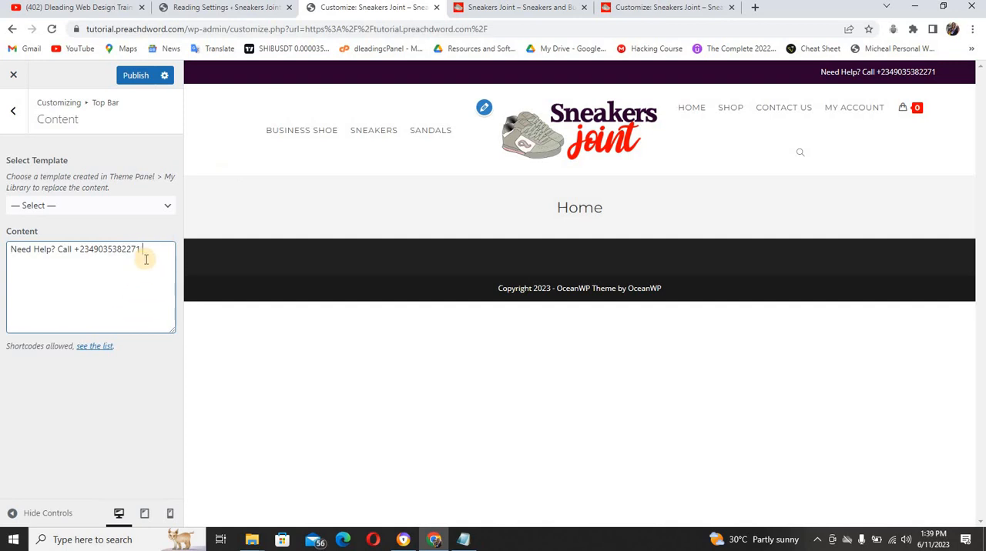
text(|)
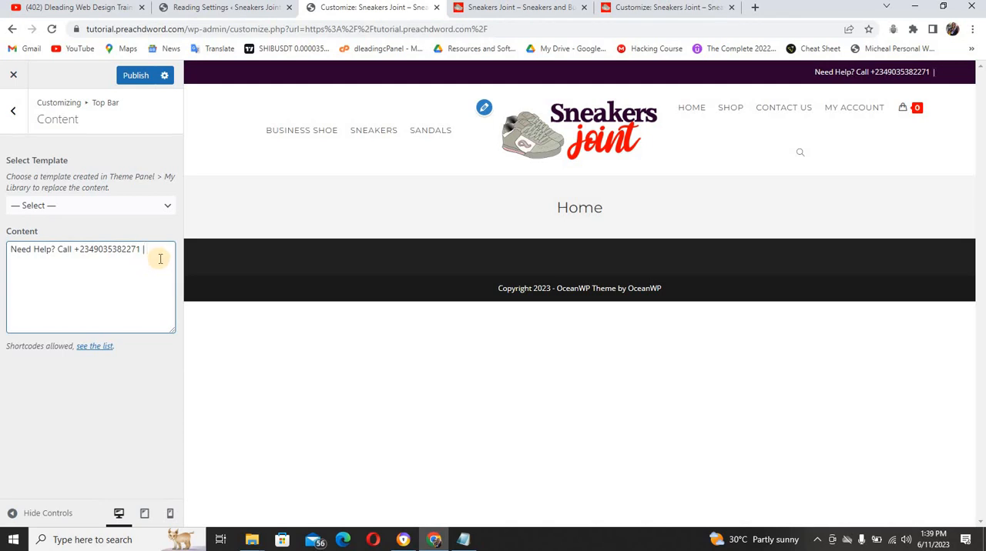
Remove the space before the "|" separator in the top bar content and copy the [oceanwp_login] shortcode from the OceanWP shortcode documentation
key(BackSpace)
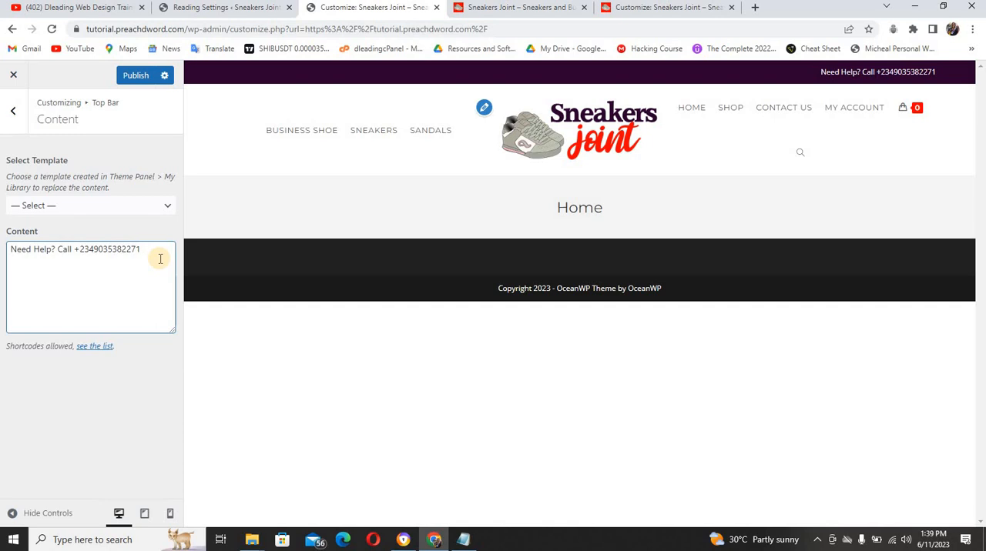
text(|)
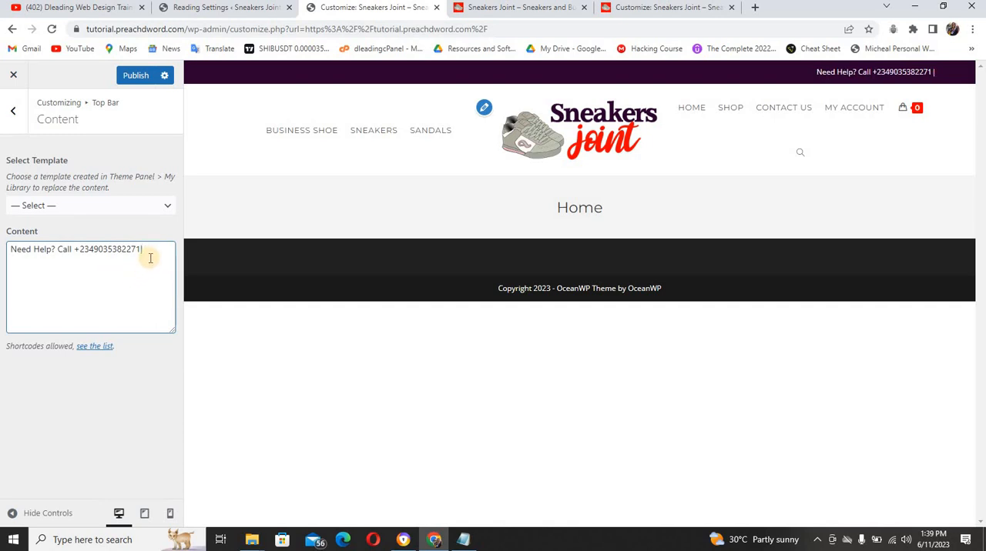
click(104, 347)
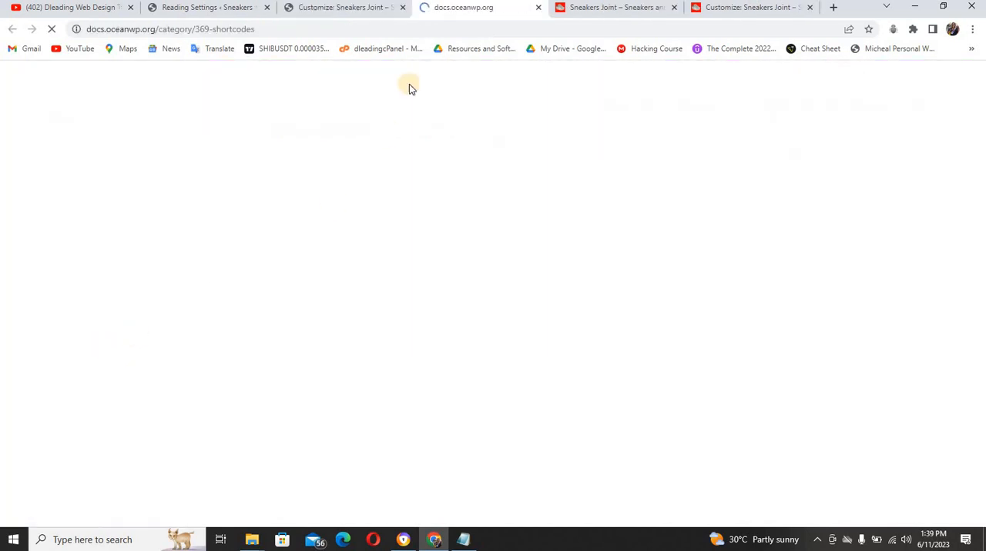
click(368, 10)
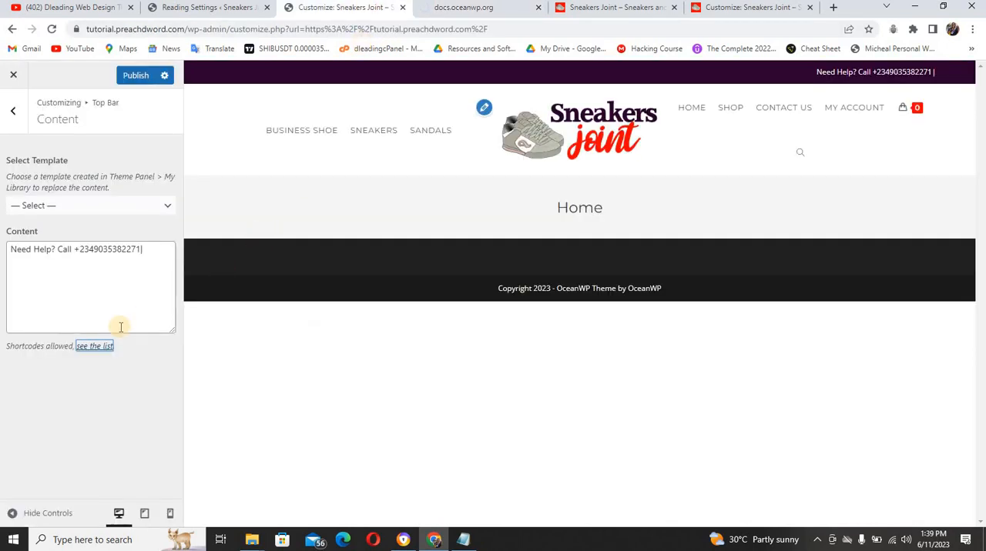
click(462, 8)
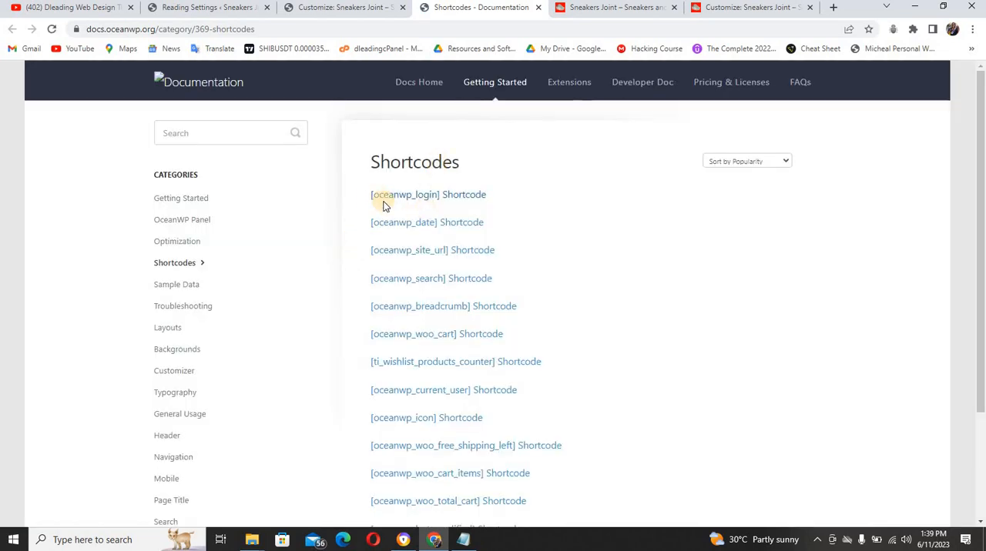
drag(370, 195, 444, 202)
key(ctrl+c)
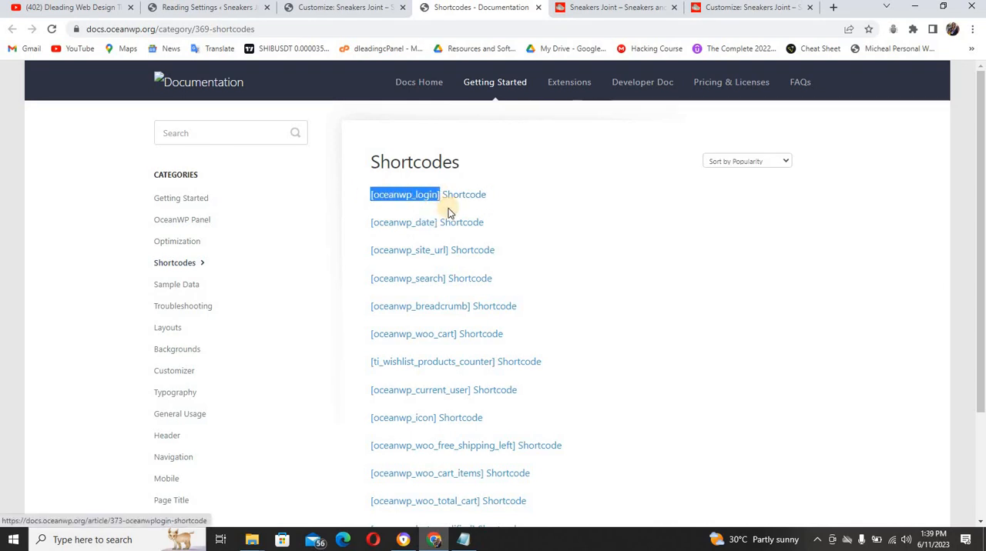
Add the [oceanwp_login] shortcode after the "|" separator in the top bar content and publish the change
click(297, 7)
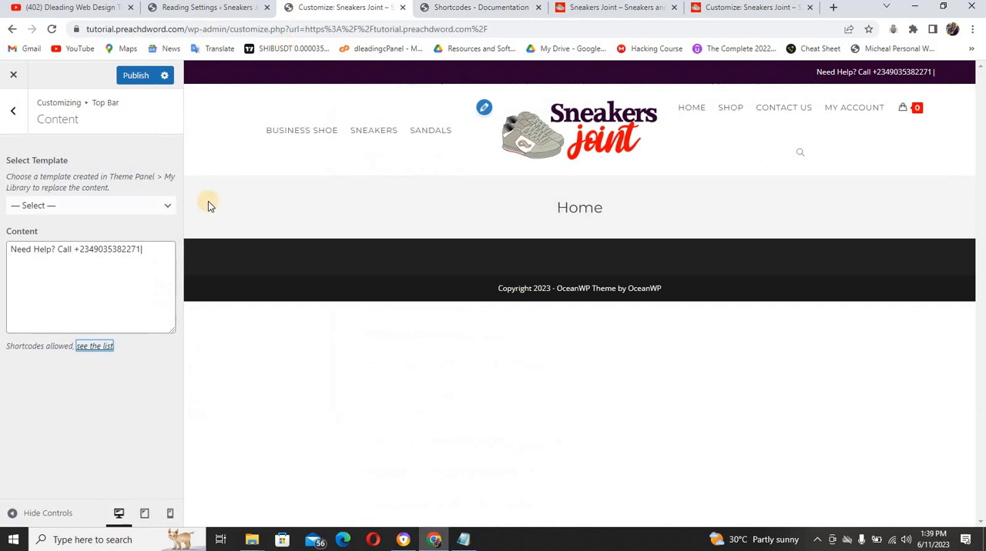
click(154, 253)
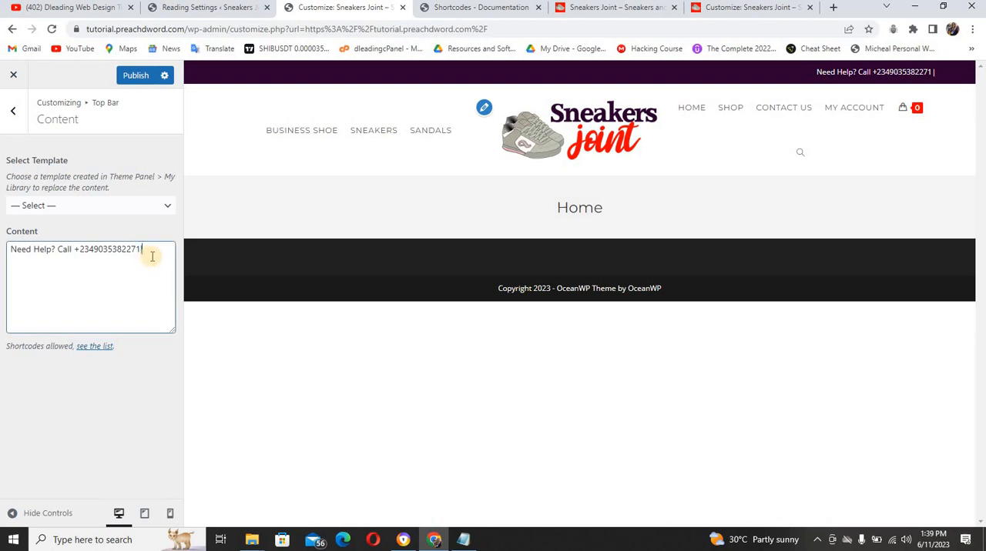
key(ctrl+v)
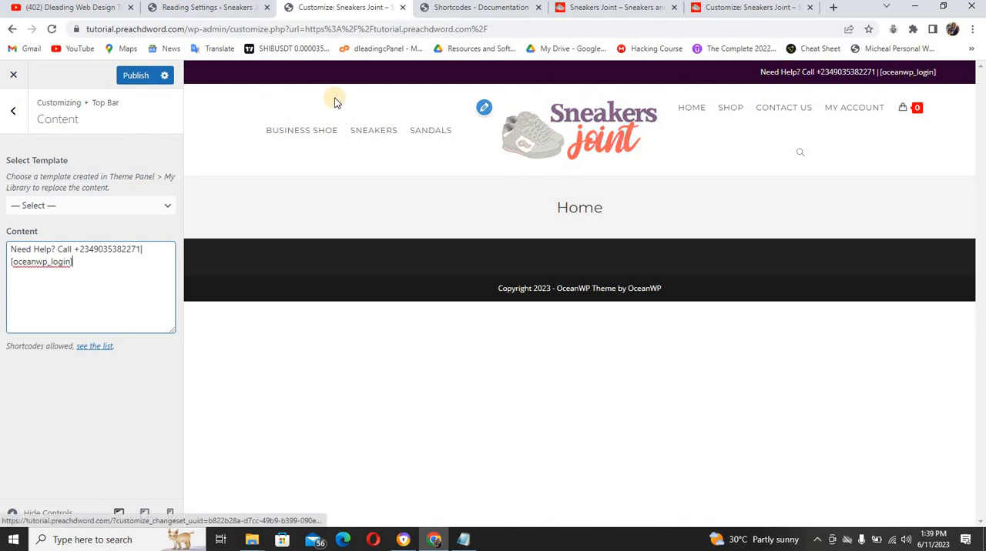
click(143, 75)
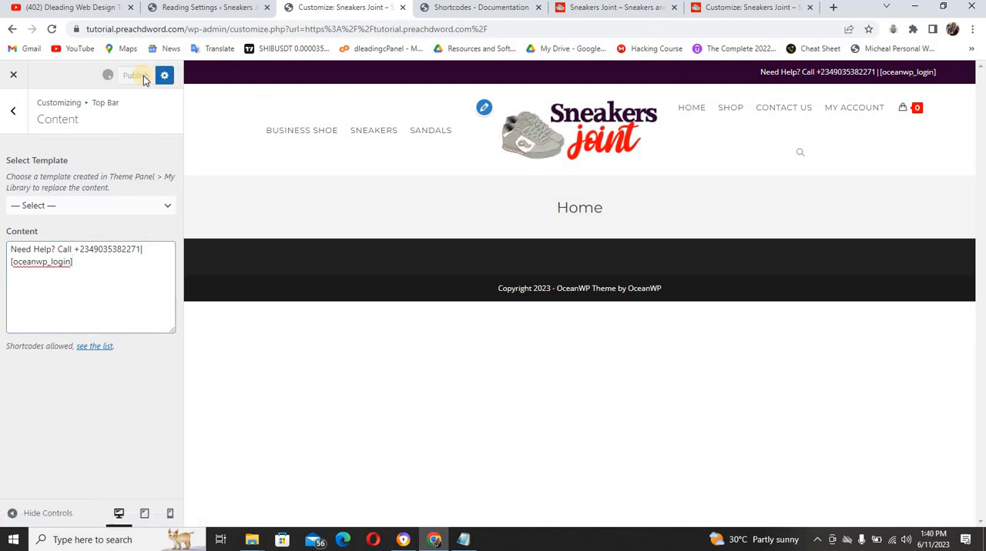
In the top bar's Social settings, enter "#" as the placeholder link for Twitter and Facebook
click(19, 112)
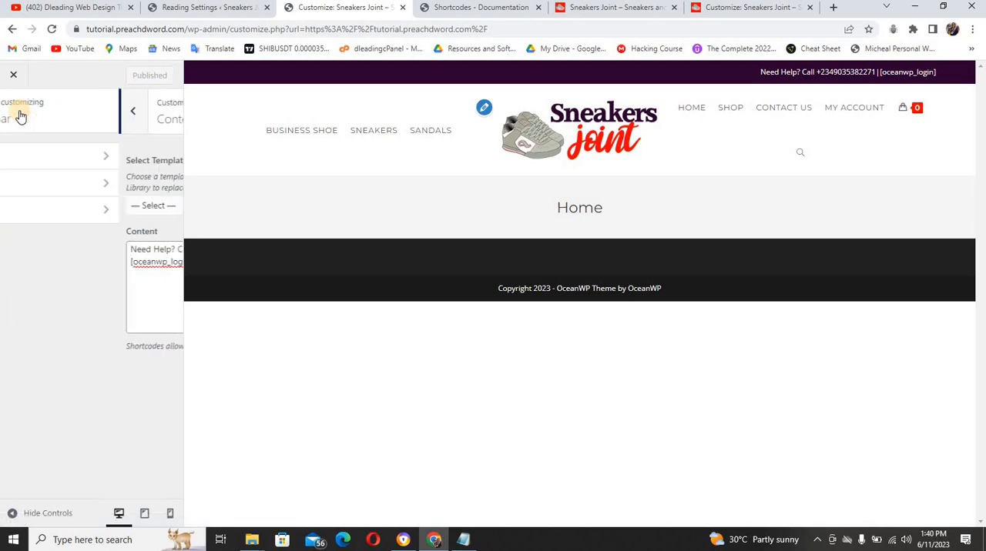
click(74, 211)
click(66, 156)
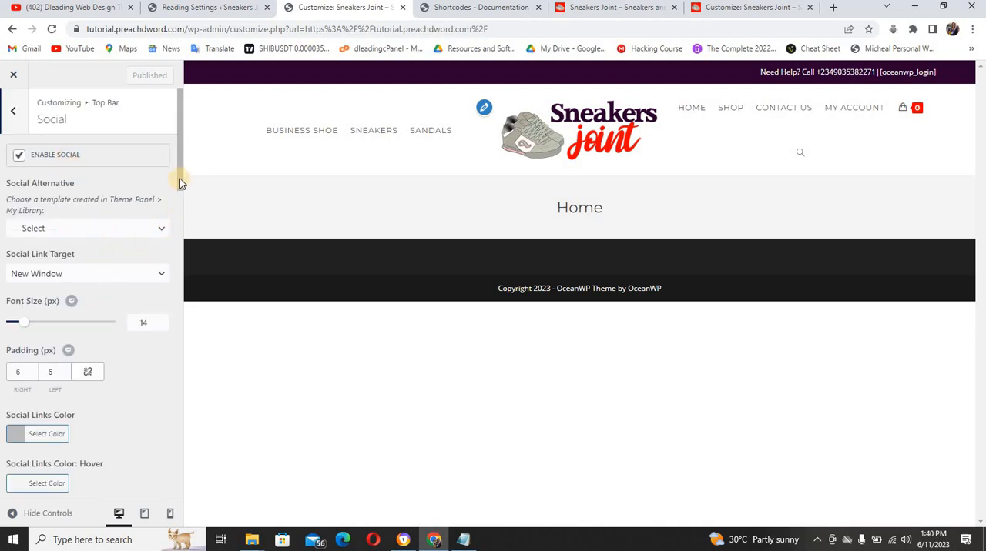
drag(180, 179, 182, 267)
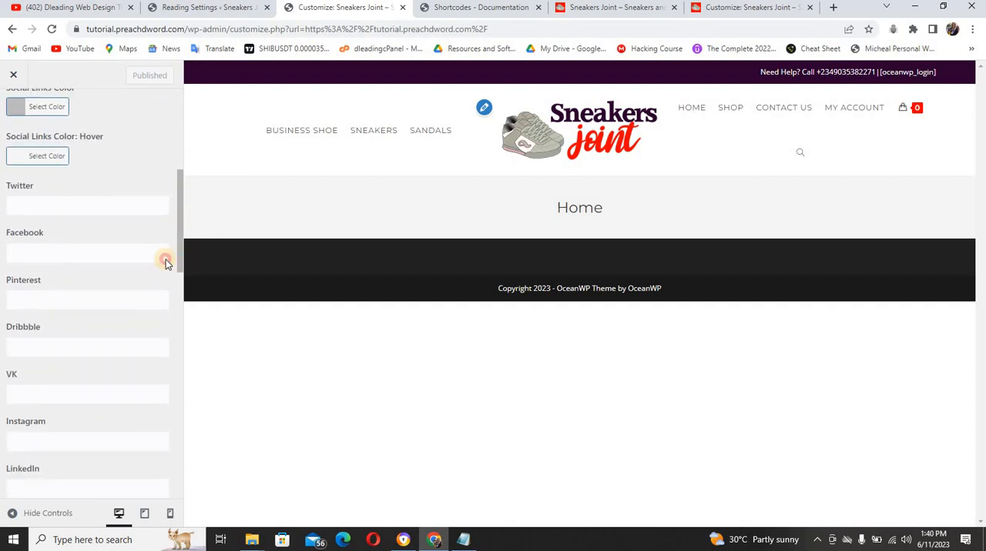
click(90, 202)
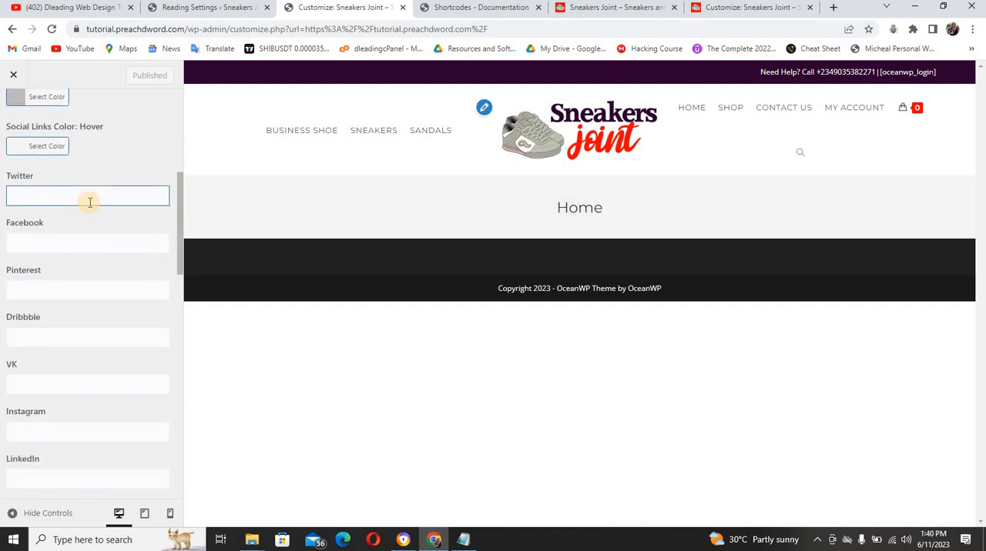
text(#)
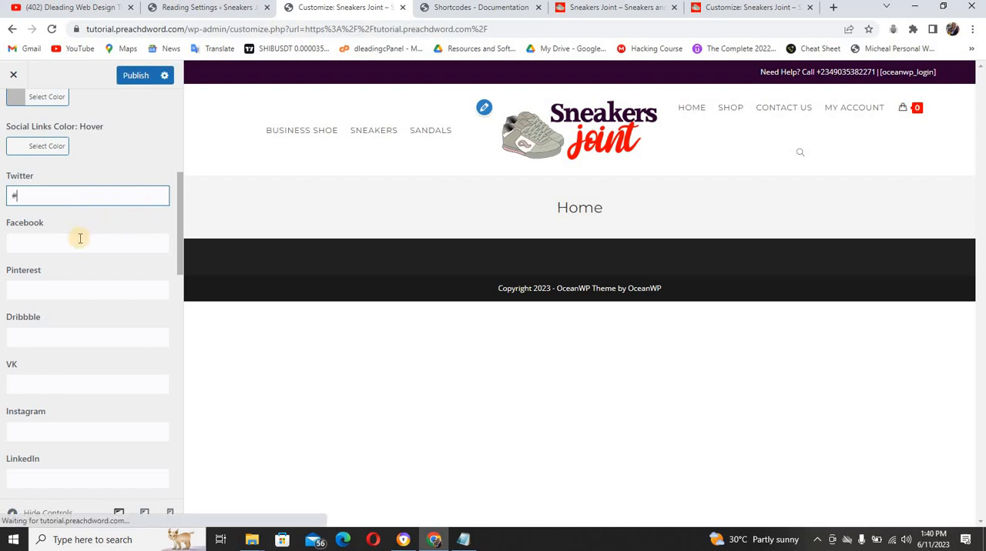
click(79, 242)
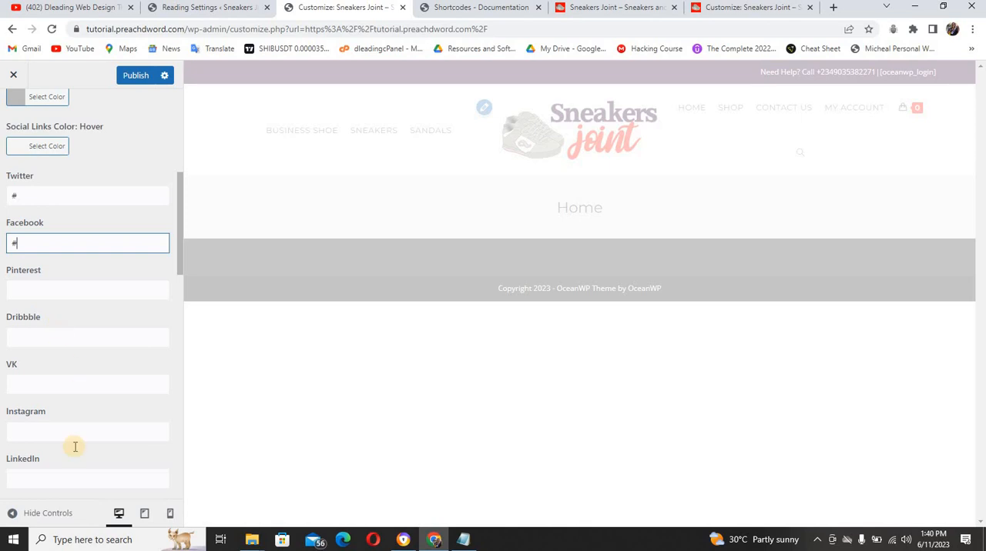
Enter "#" as the placeholder link for Instagram and Youtube in the top bar's Social settings
drag(182, 274, 180, 306)
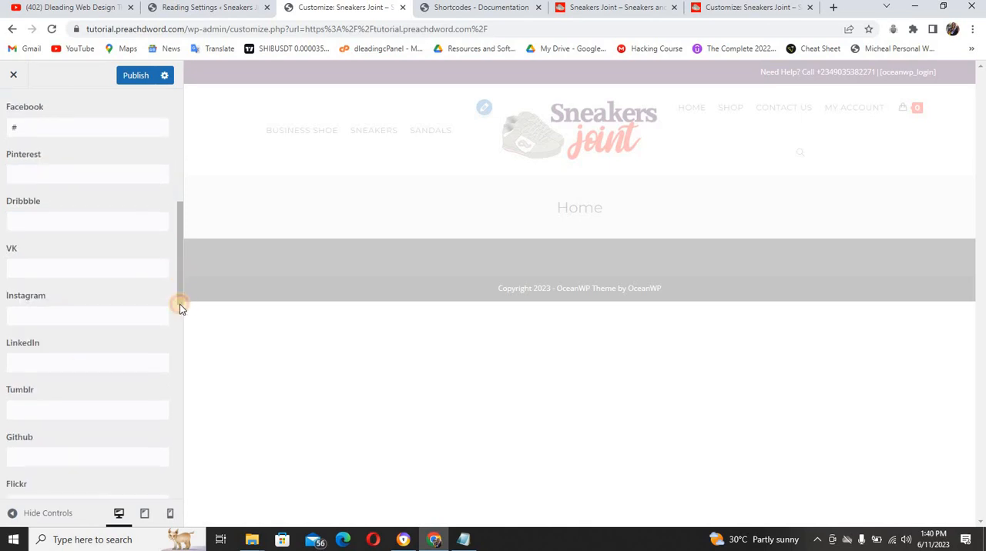
click(80, 304)
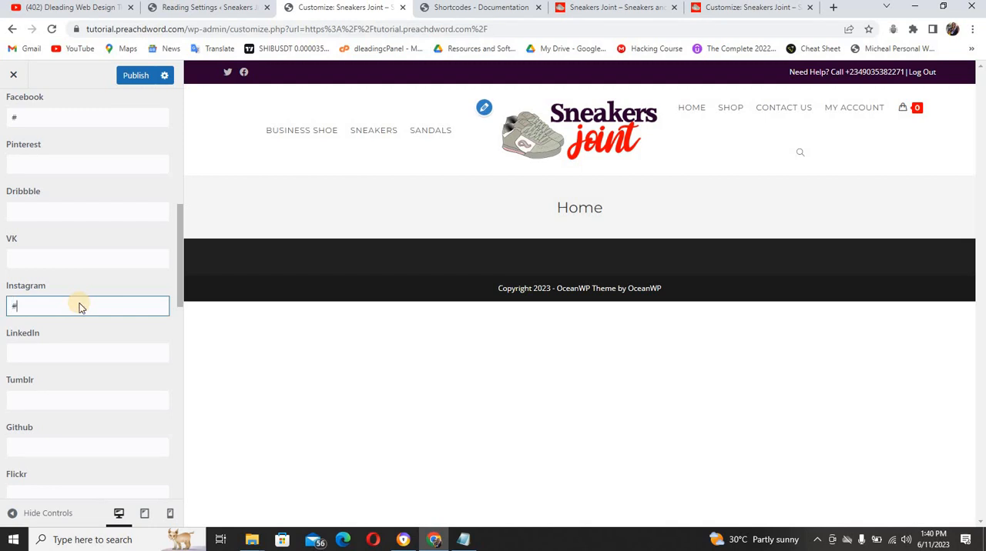
text(#)
drag(180, 296, 182, 332)
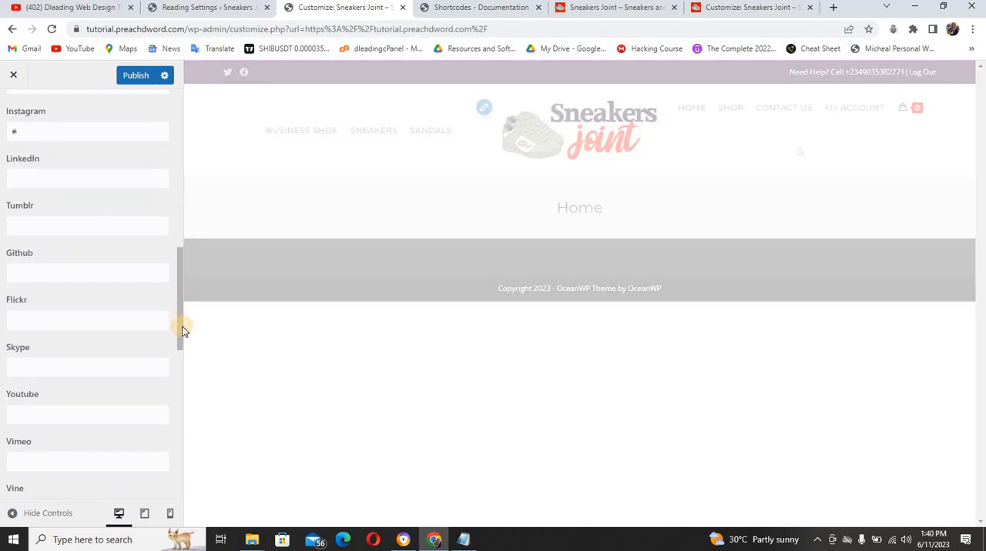
click(68, 419)
text(#)
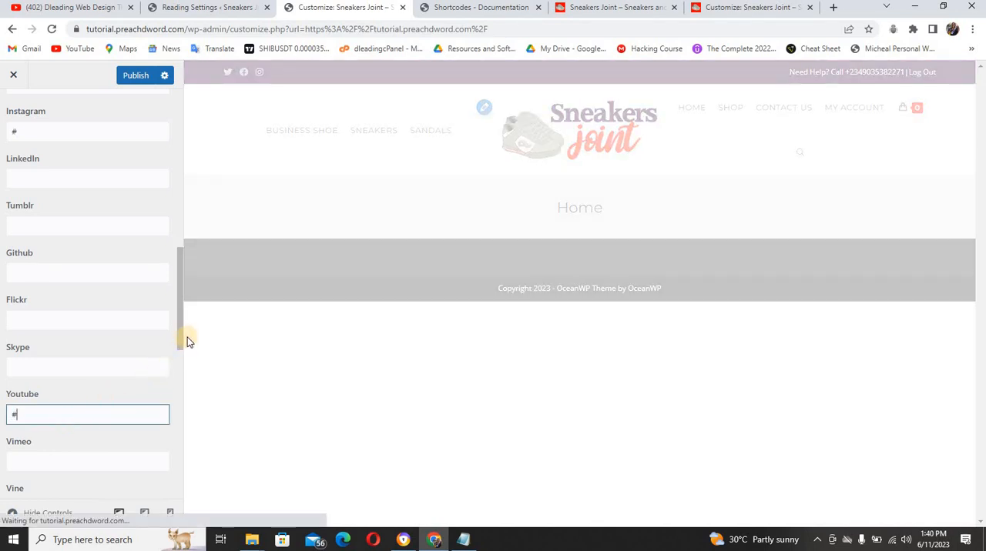
Set the top bar's Social Links Color to #ff0000
scroll(183, 277, up, 3)
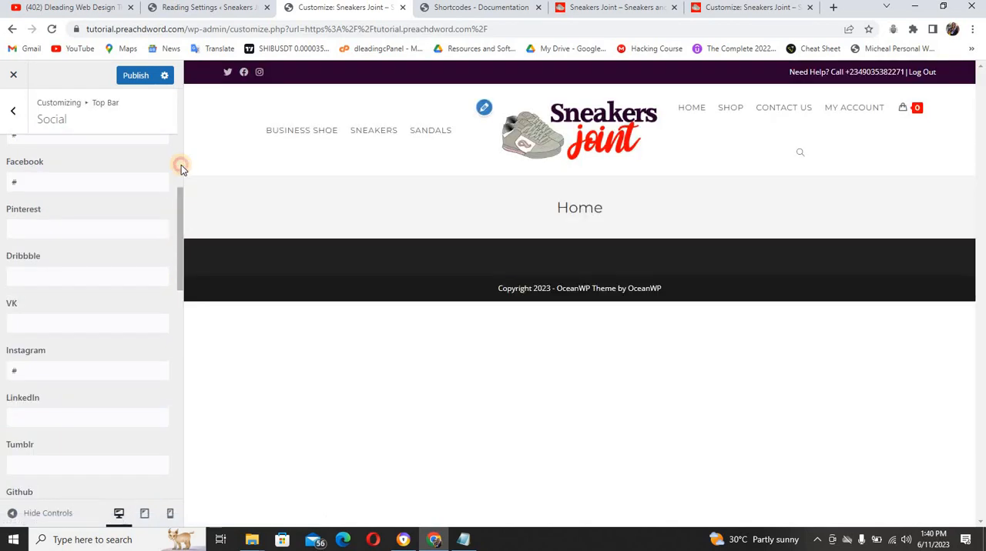
click(181, 168)
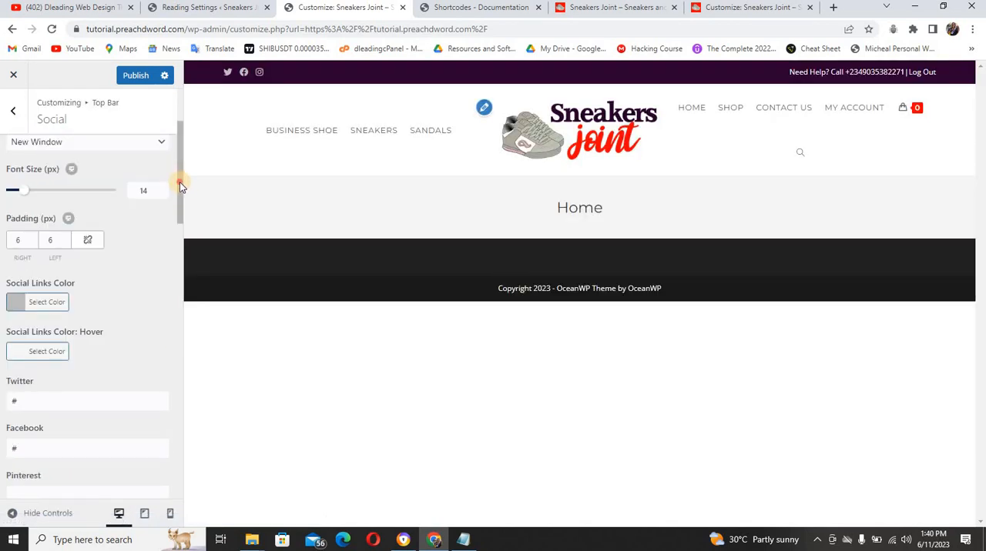
drag(179, 184, 185, 134)
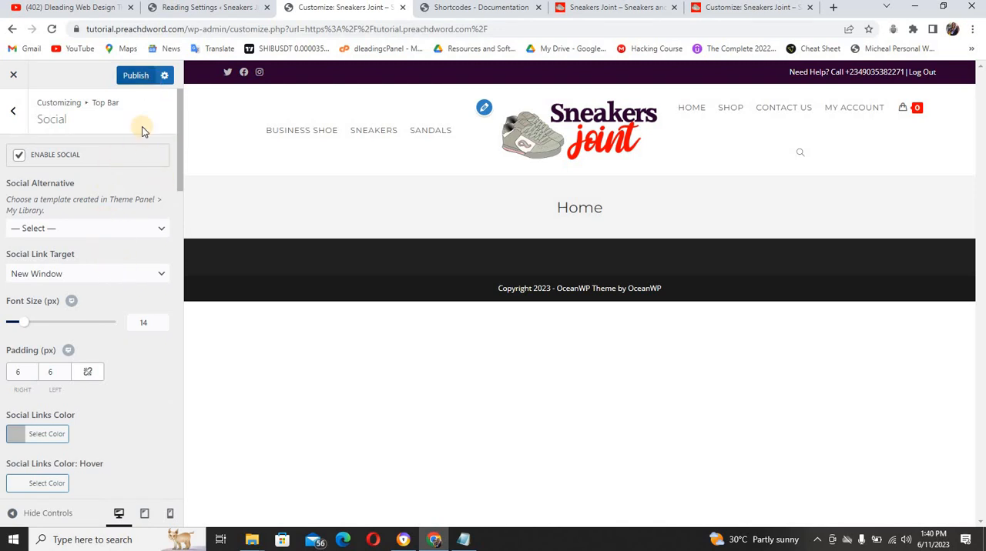
click(15, 436)
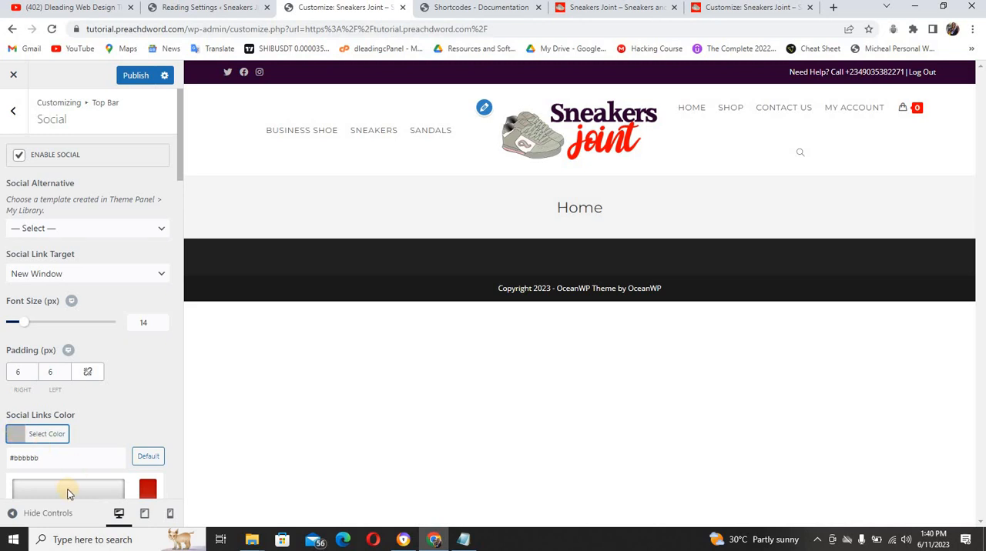
drag(62, 482, 54, 458)
click(54, 458)
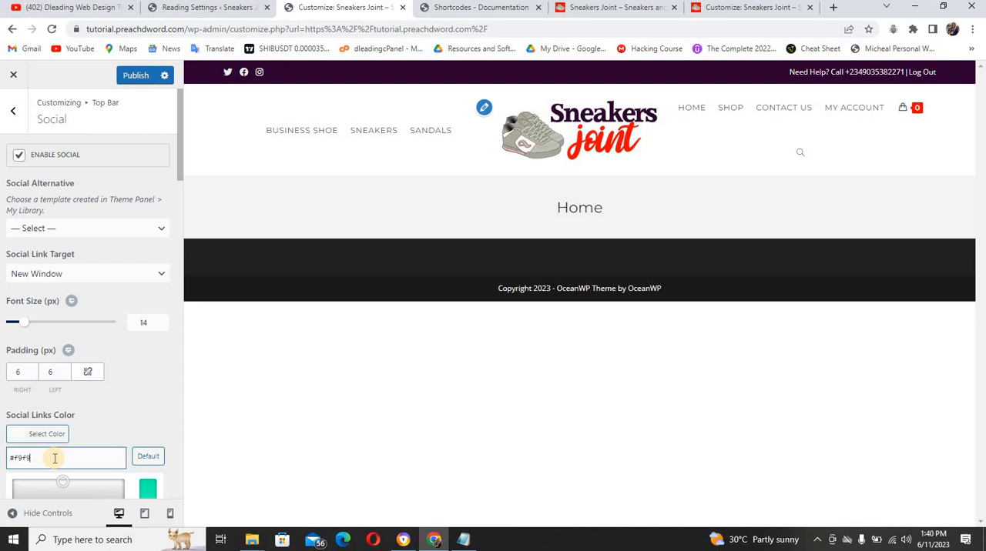
key(BackSpace)
key(BackSpace)
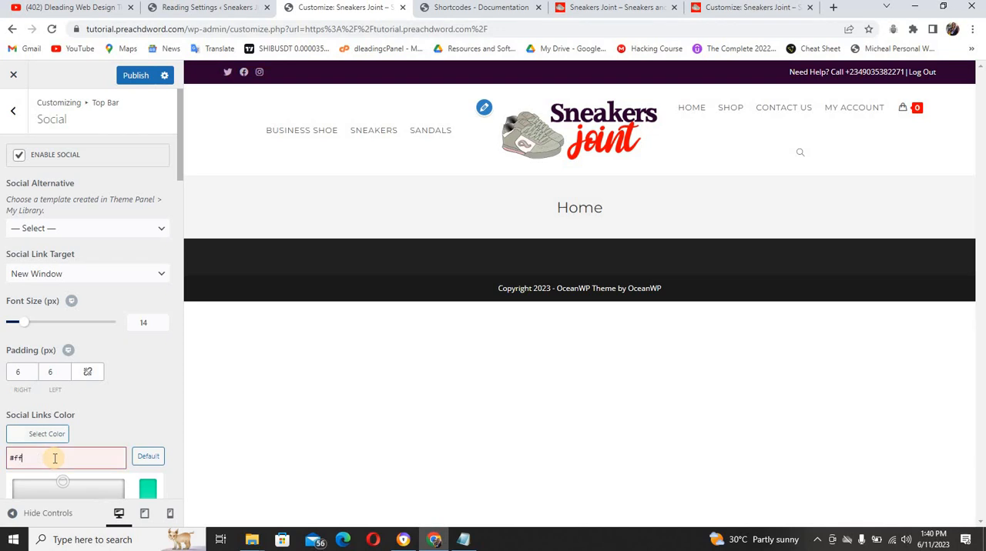
text(0000)
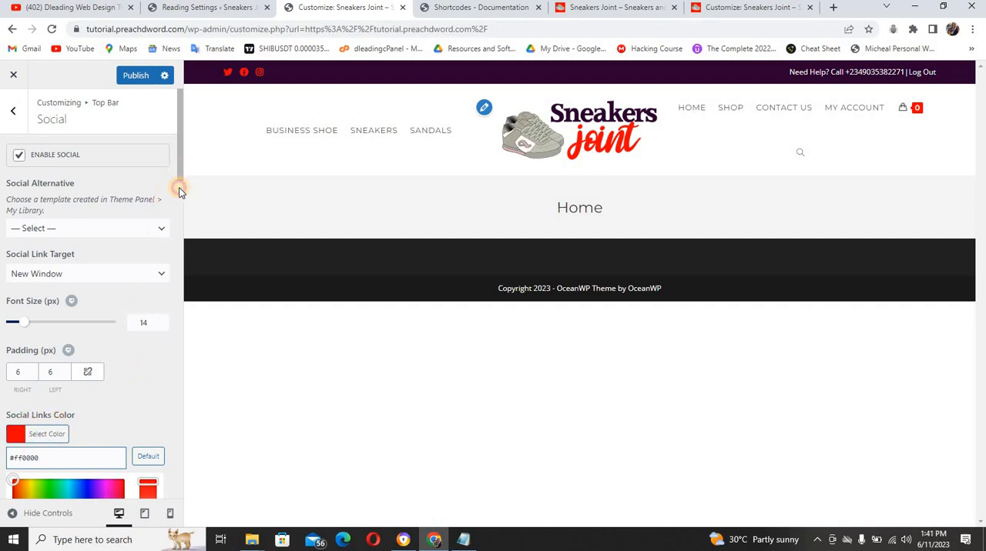
Publish the top bar's social settings and close the customizer to return to the live site
drag(180, 188, 186, 144)
click(143, 79)
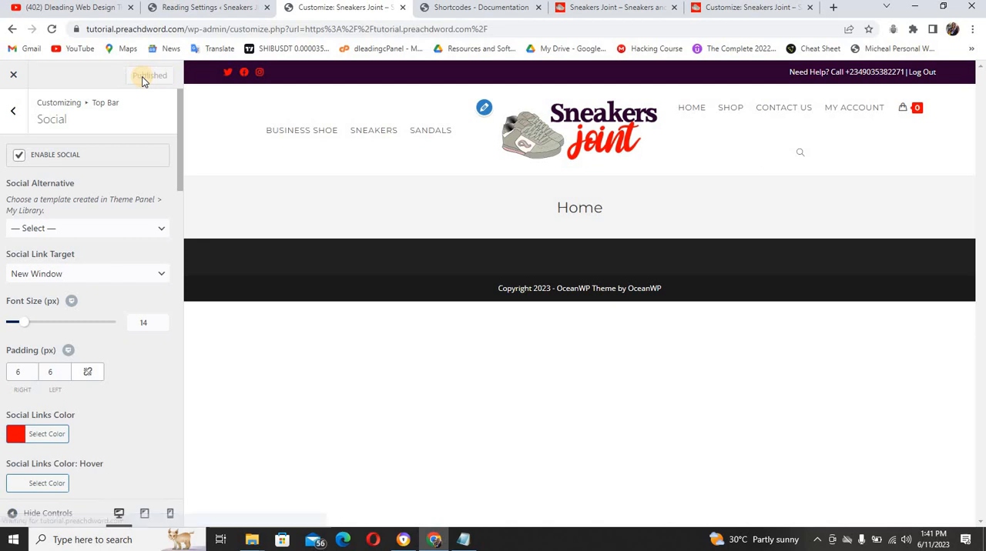
click(15, 109)
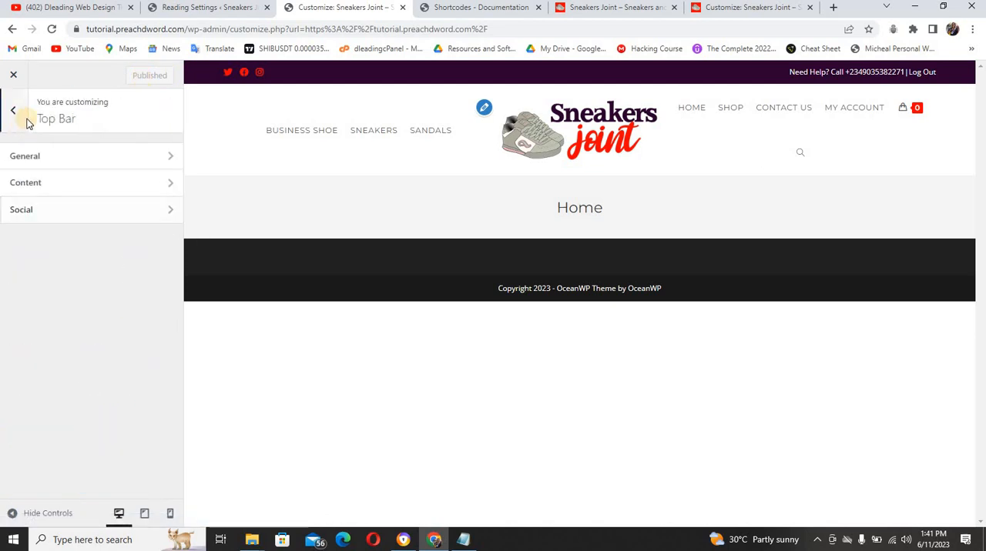
click(15, 110)
click(13, 77)
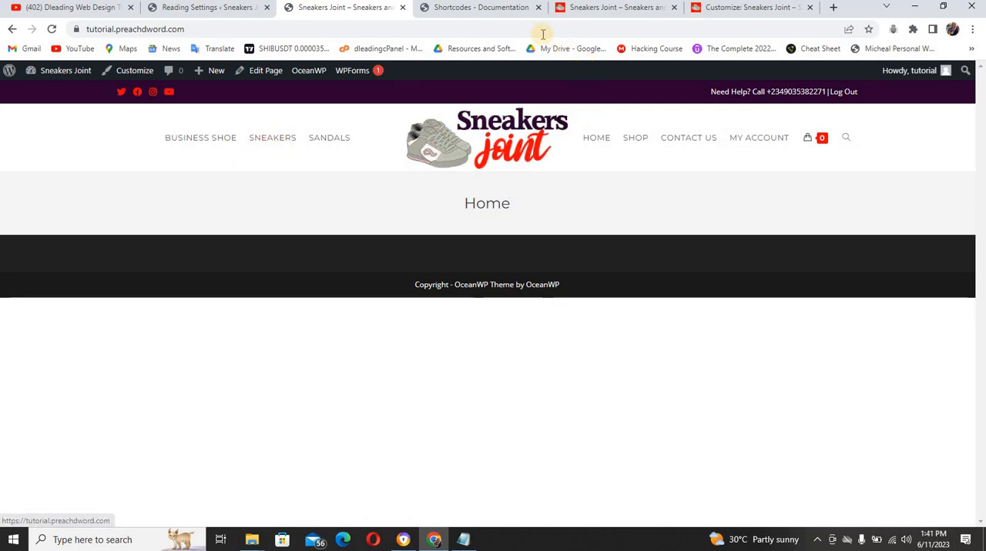
Compare the live top bar with the reference site's and open the tutorial site's customizer in a new browser tab
click(603, 10)
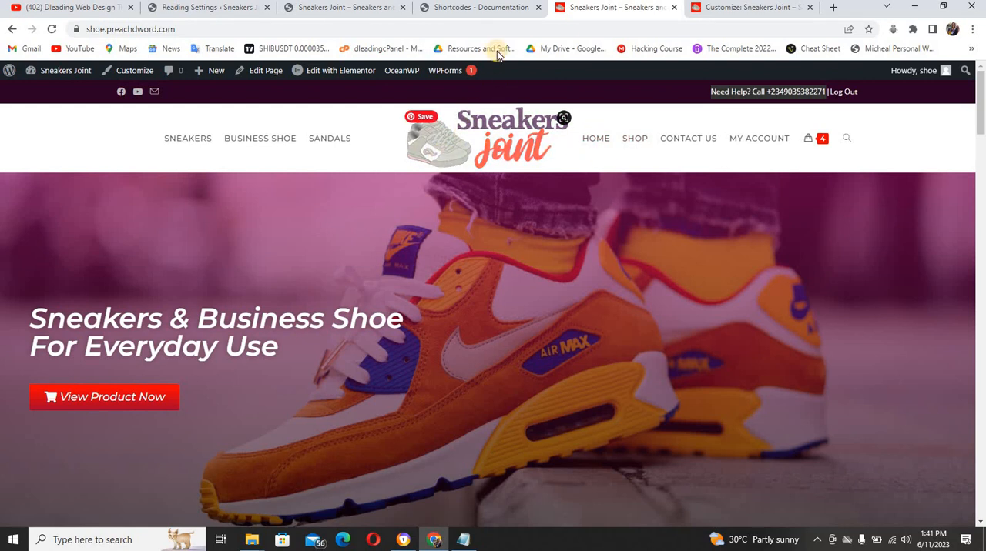
click(378, 9)
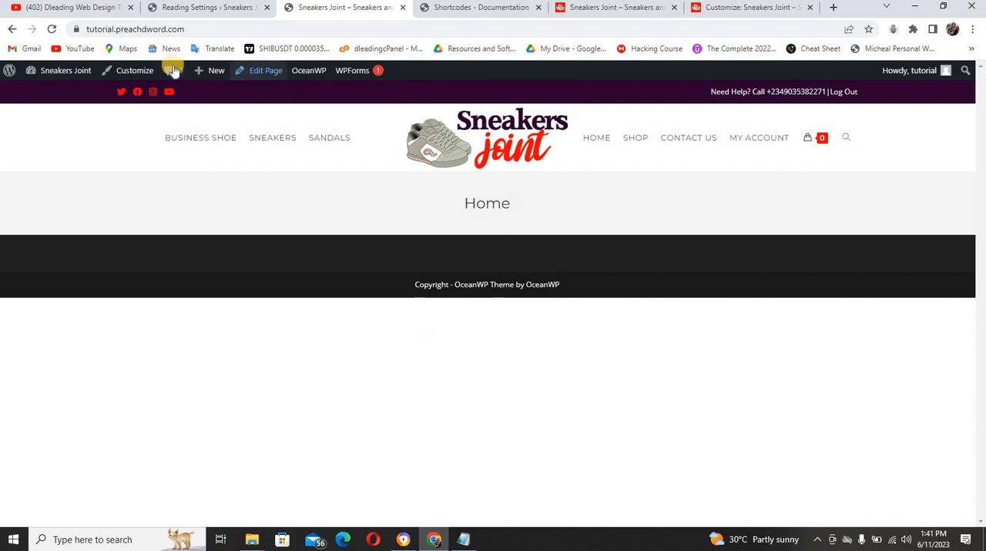
right_click(149, 74)
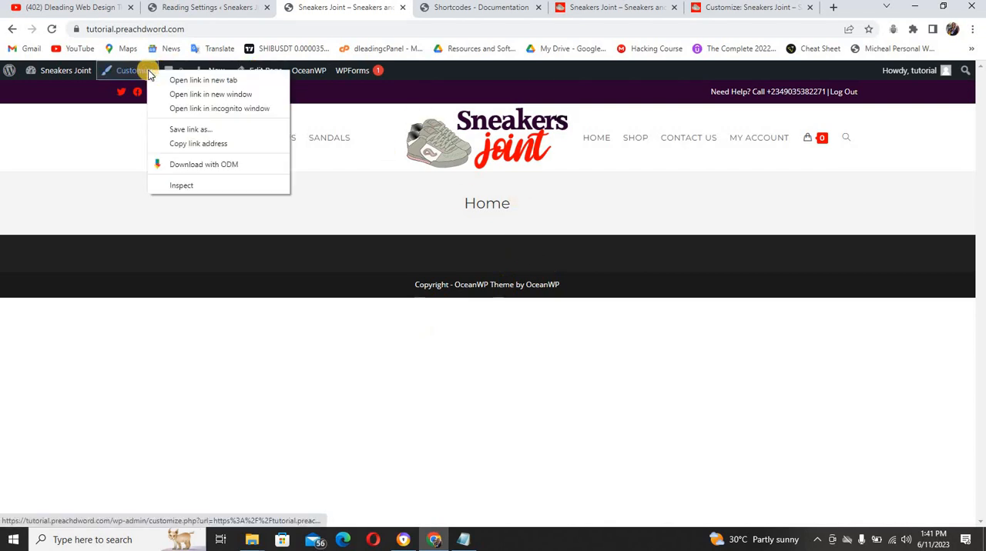
click(290, 73)
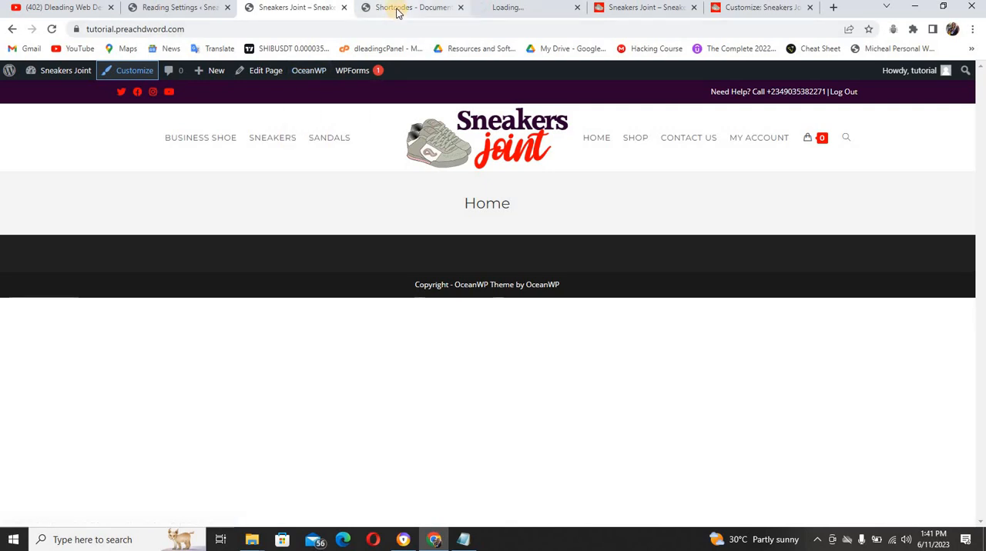
click(445, 9)
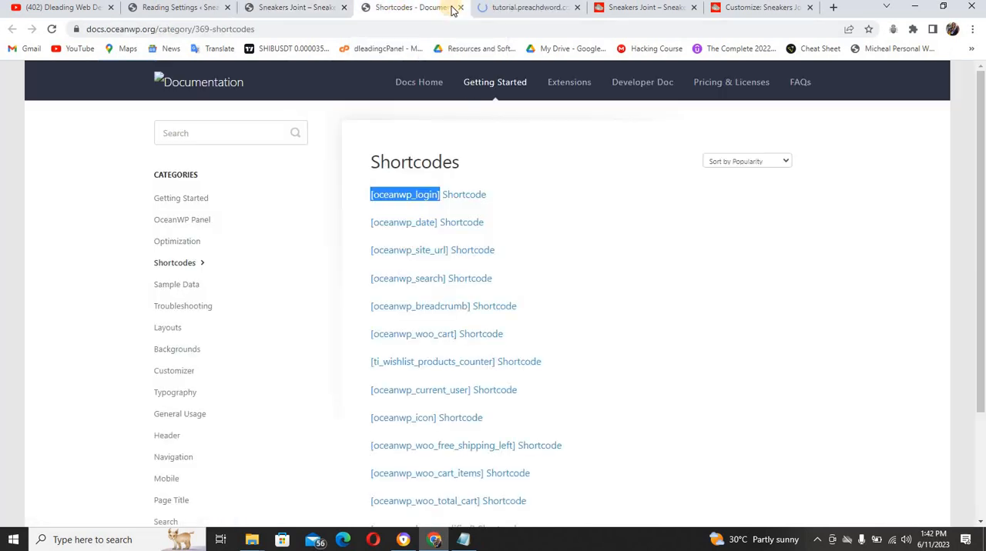
Close the shortcodes documentation page and open the tutorial site's Footer Bottom settings in the customizer
click(460, 9)
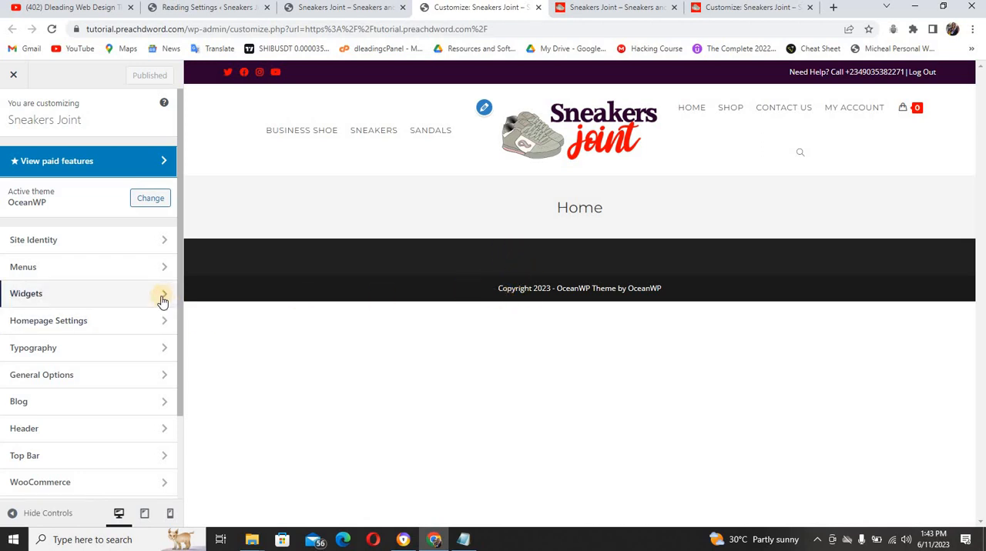
drag(179, 317, 97, 414)
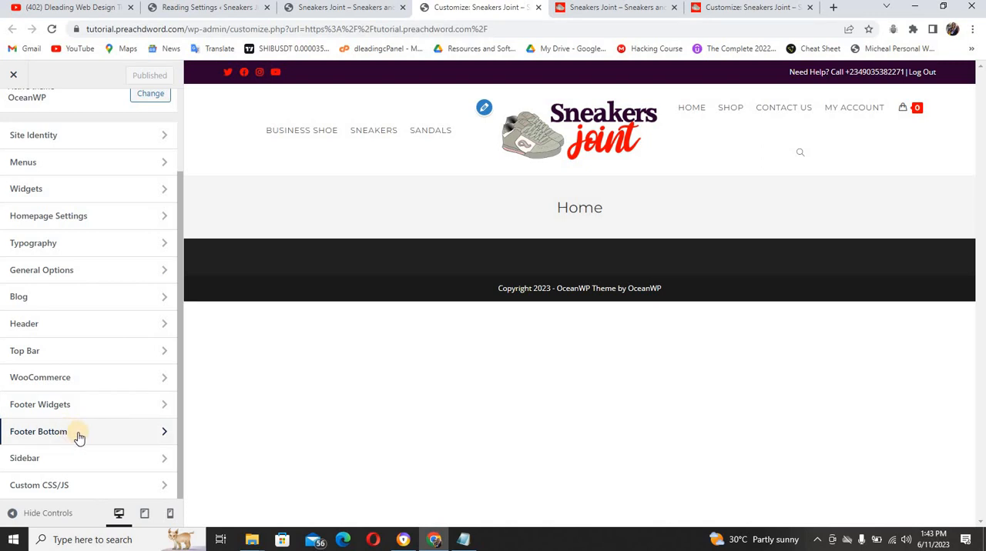
click(78, 435)
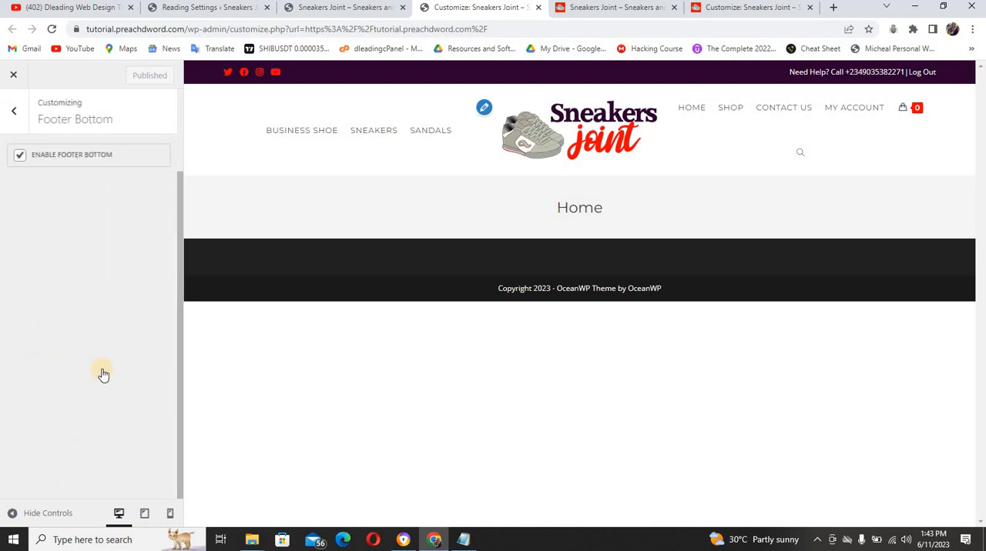
Change the footer's copyright text to "Copyright [oceanwp_date] - Design by Dleading Web Design Ltd"
click(121, 251)
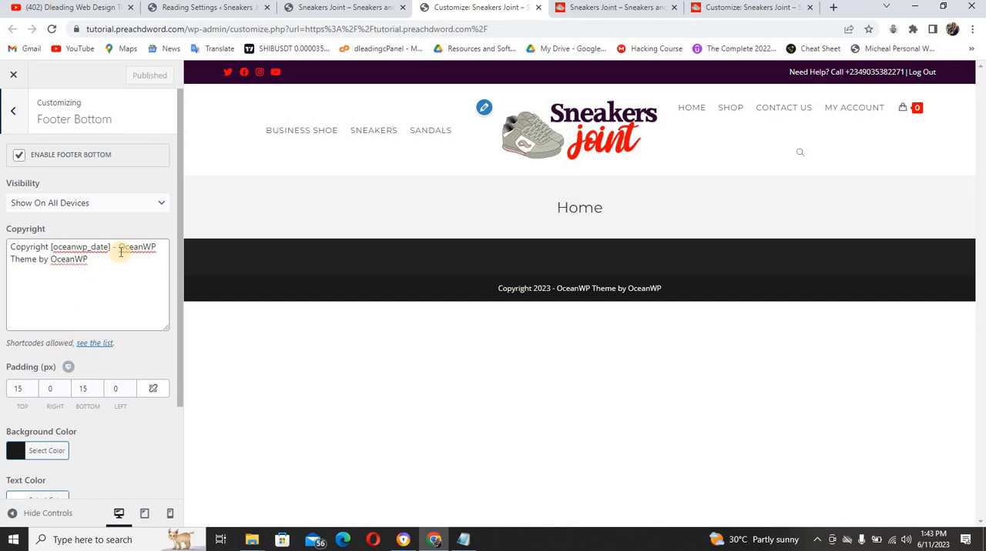
drag(119, 247, 125, 280)
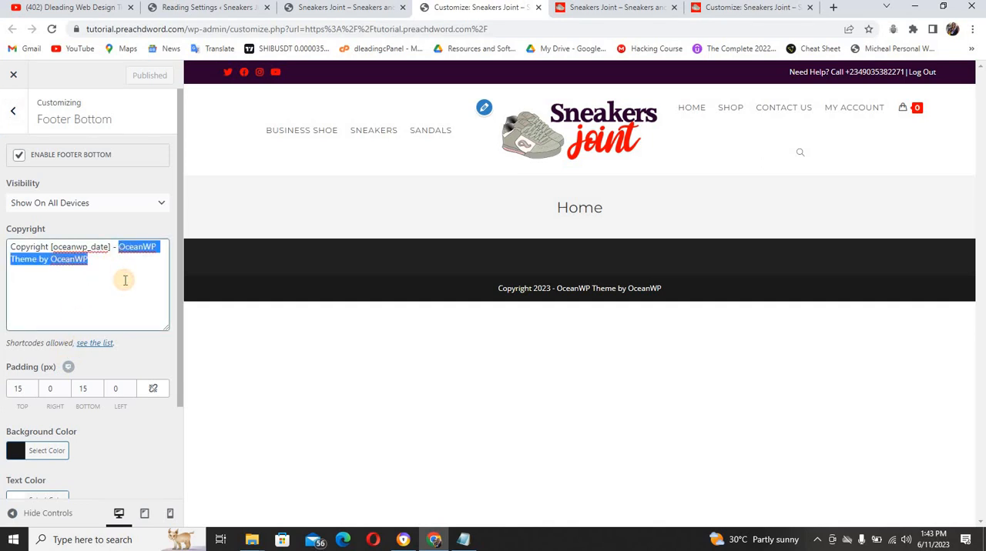
text(design)
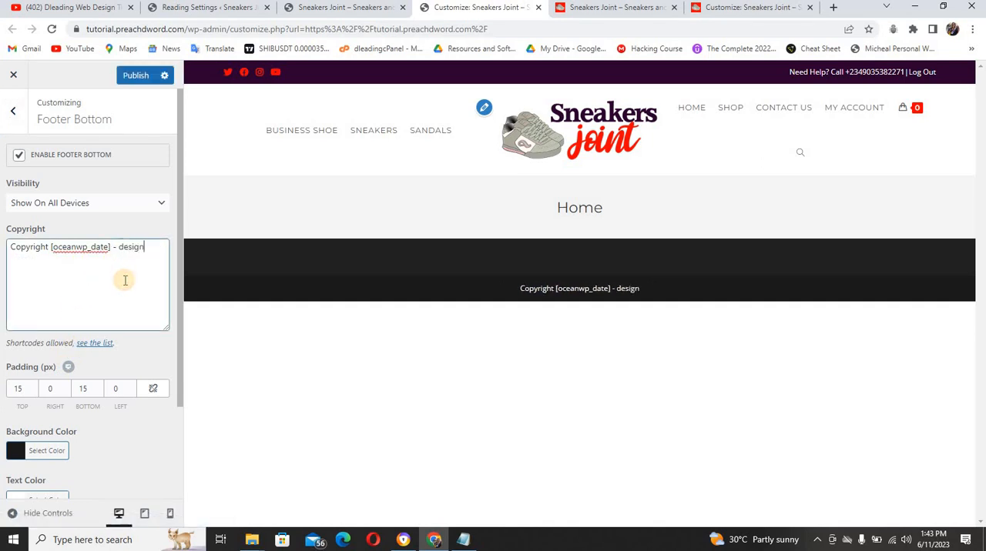
key(BackSpace)
key(BackSpace)
key(BackSpace)
key(BackSpace)
key(BackSpace)
key(BackSpace)
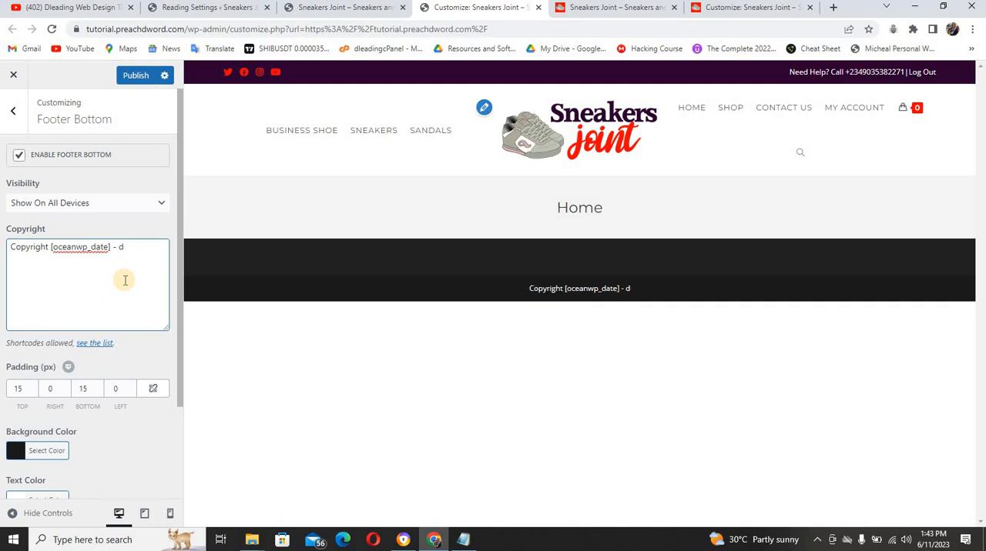
text(Des)
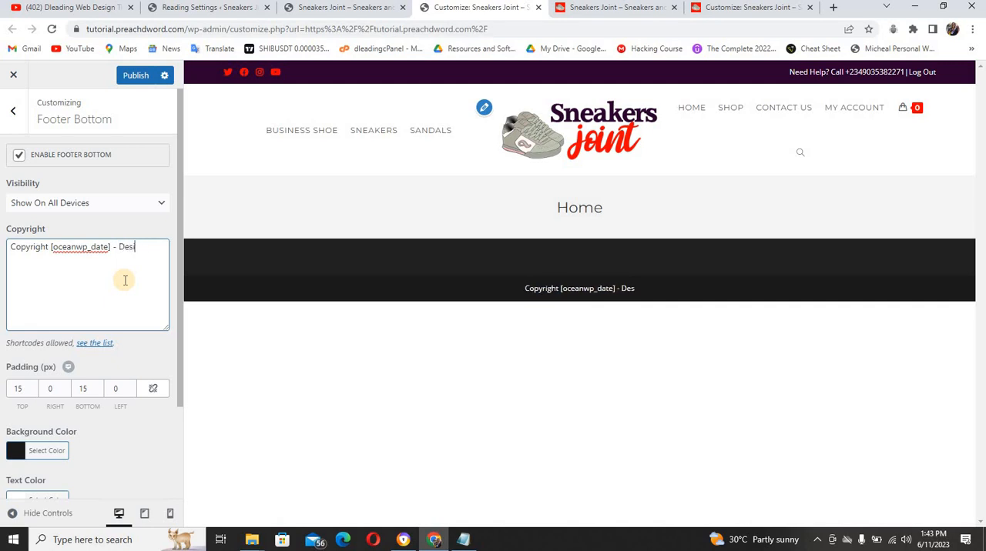
text(ign by Dl)
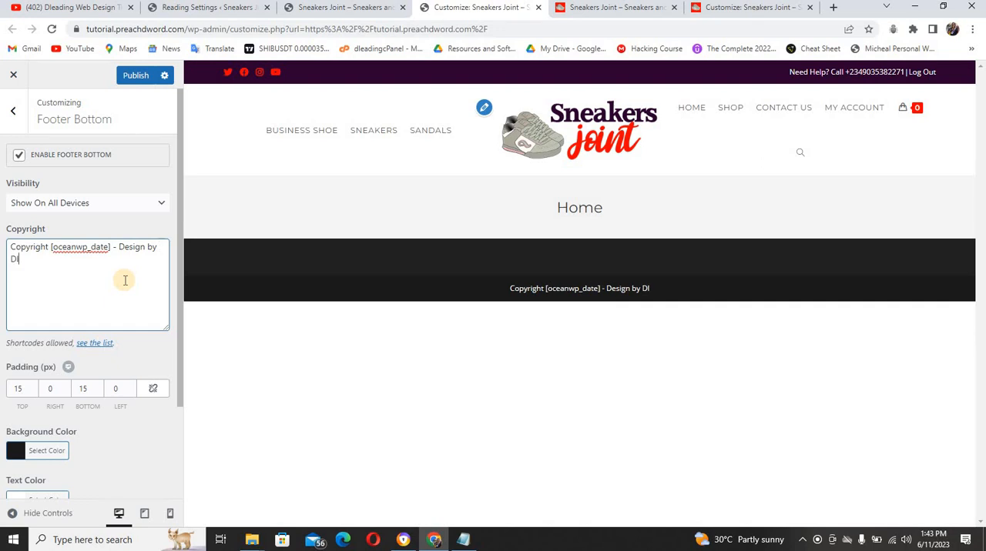
text(eading W)
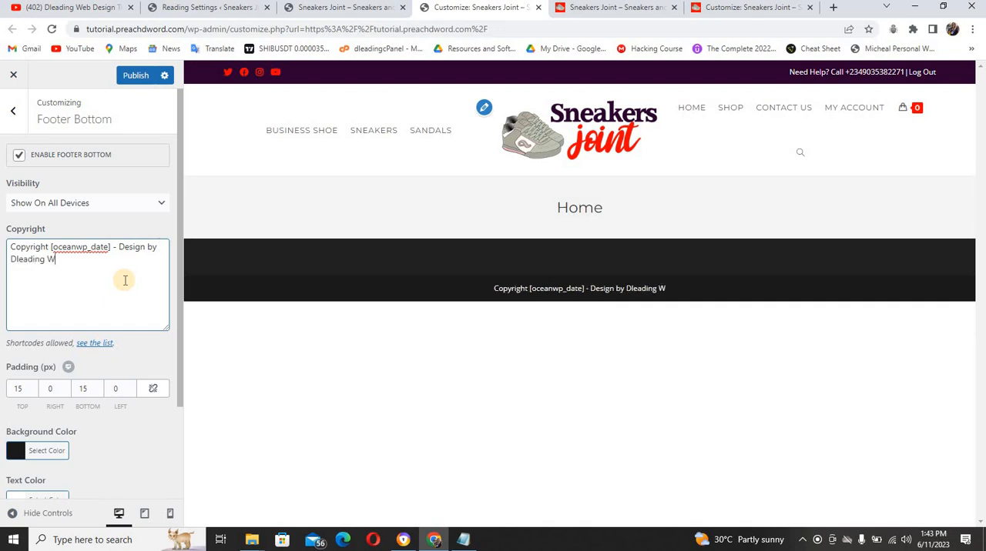
text(eb Desig)
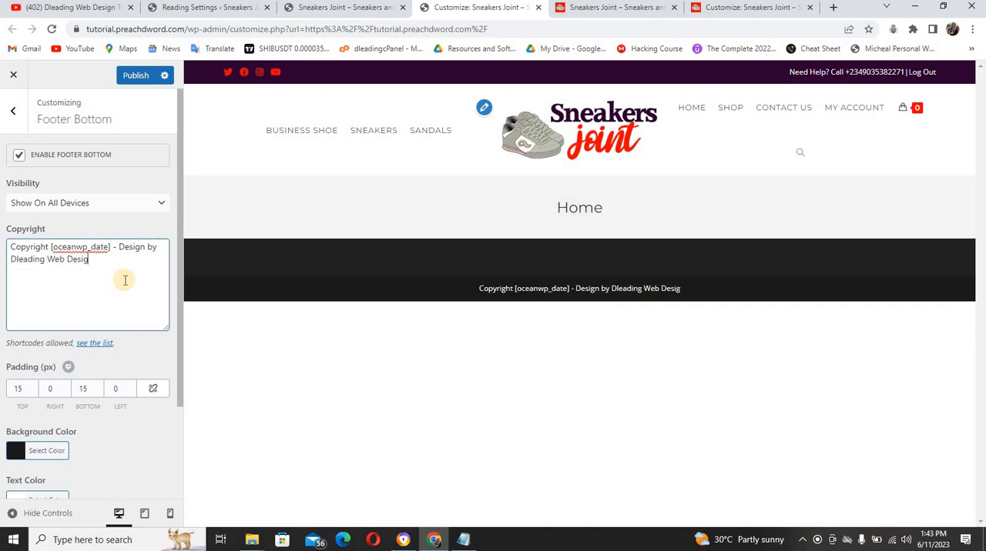
text(n L)
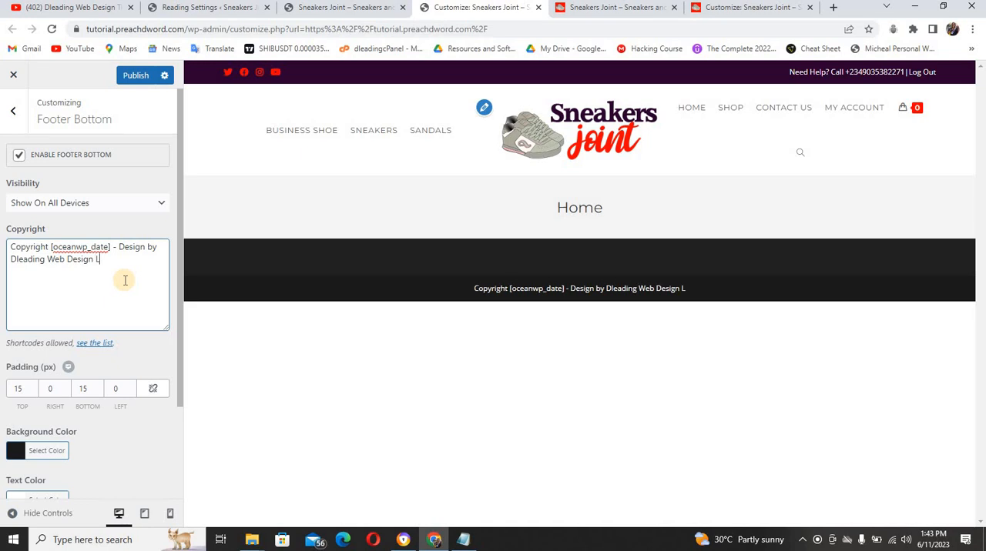
text(td)
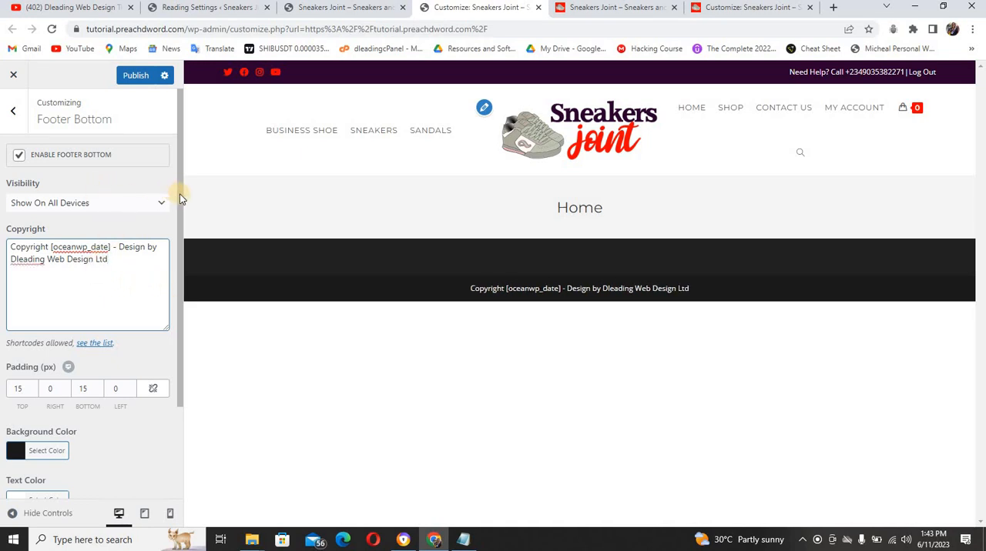
Review the Footer Bottom color settings and compare the copyright line with the reference site's footer
drag(180, 198, 150, 370)
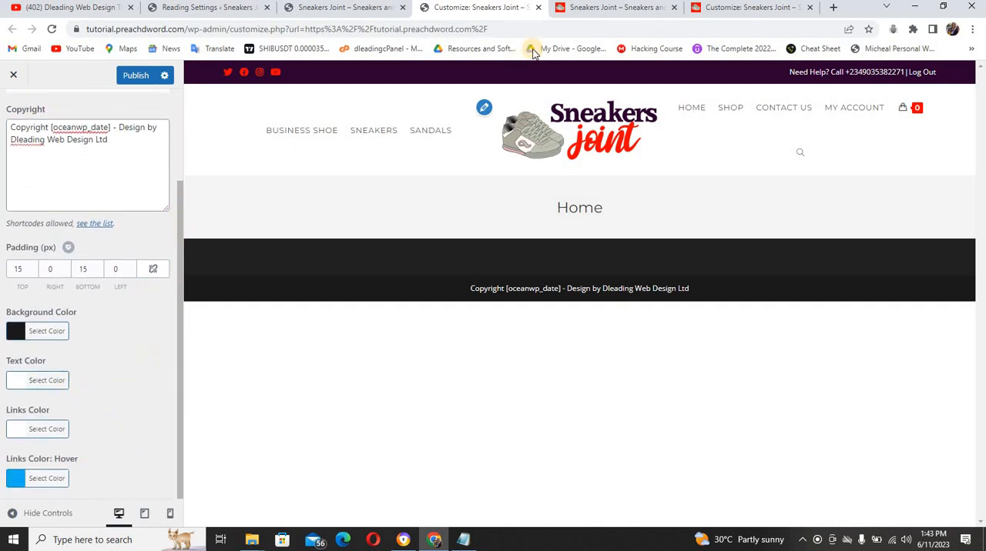
click(582, 9)
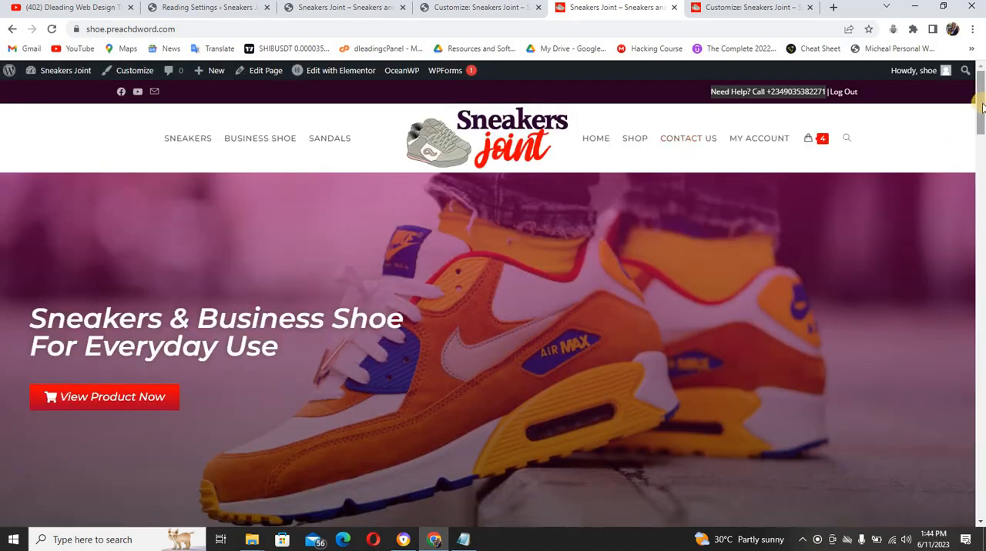
drag(980, 107, 981, 502)
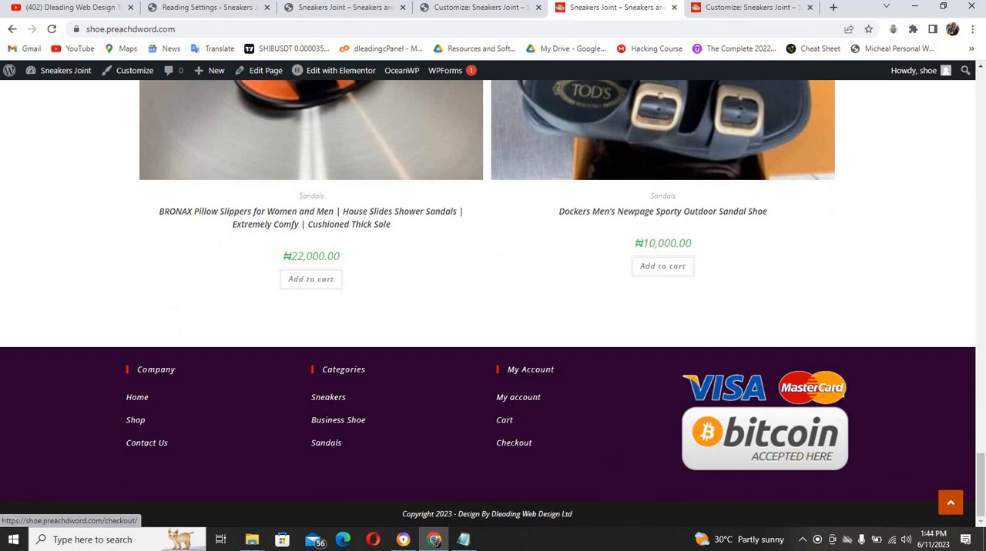
click(441, 9)
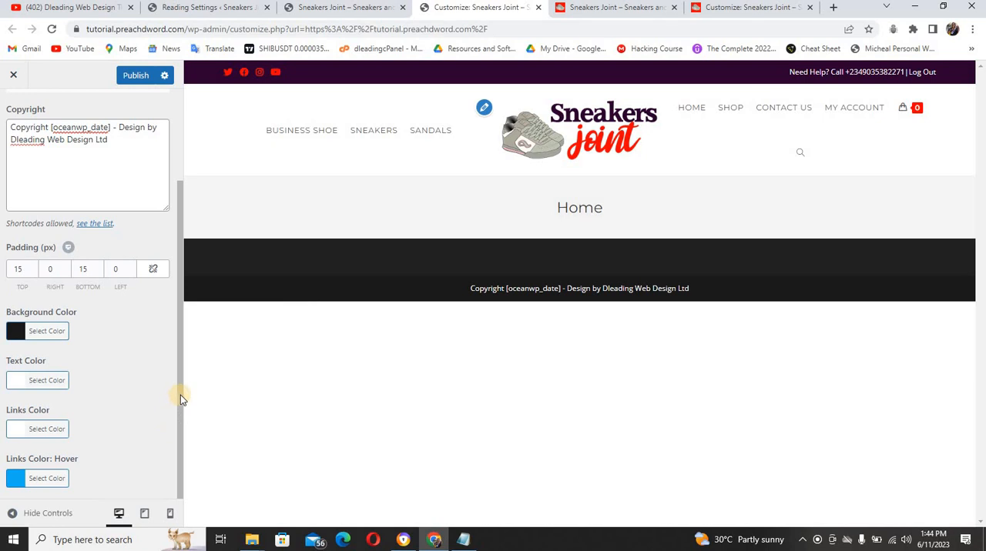
Publish the Footer Bottom copyright change
click(178, 445)
drag(180, 361, 182, 259)
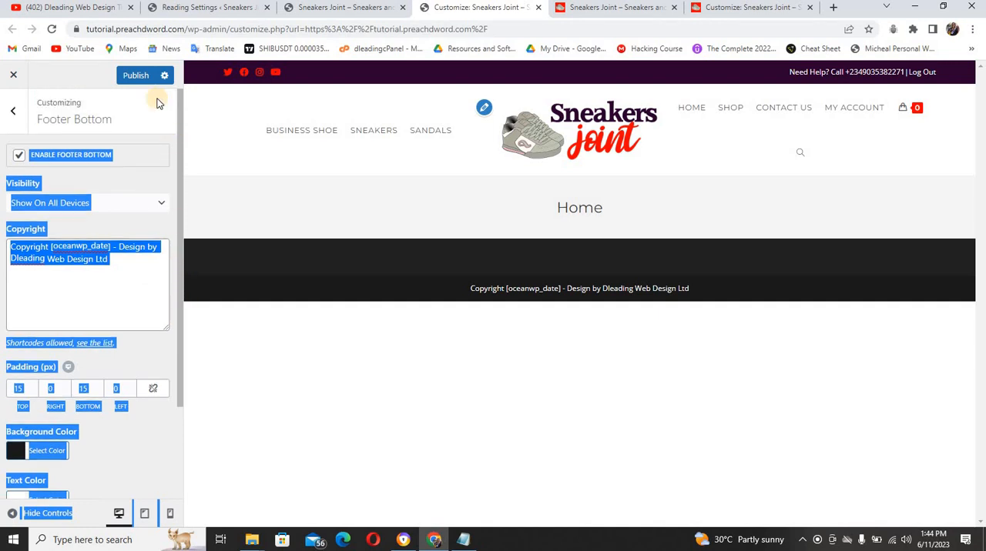
click(141, 77)
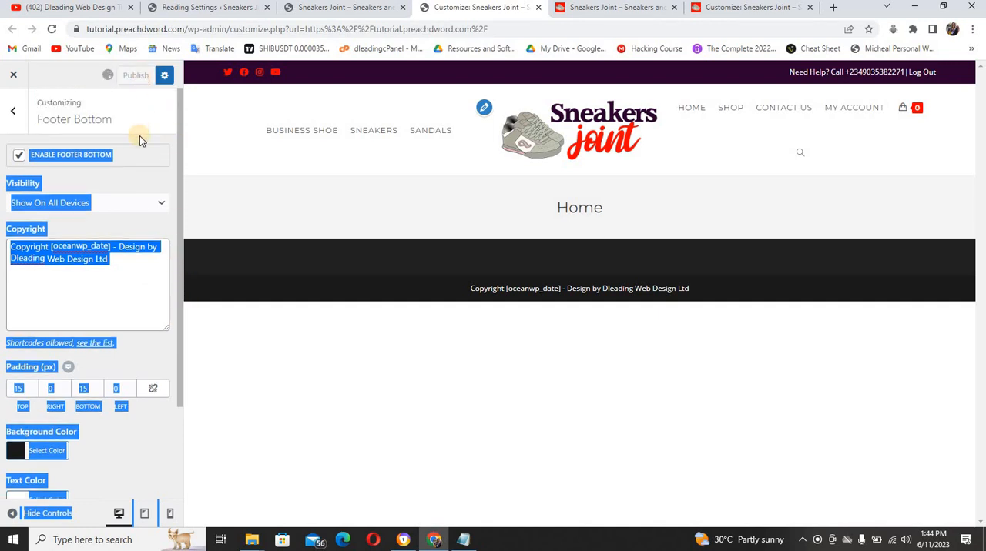
click(161, 188)
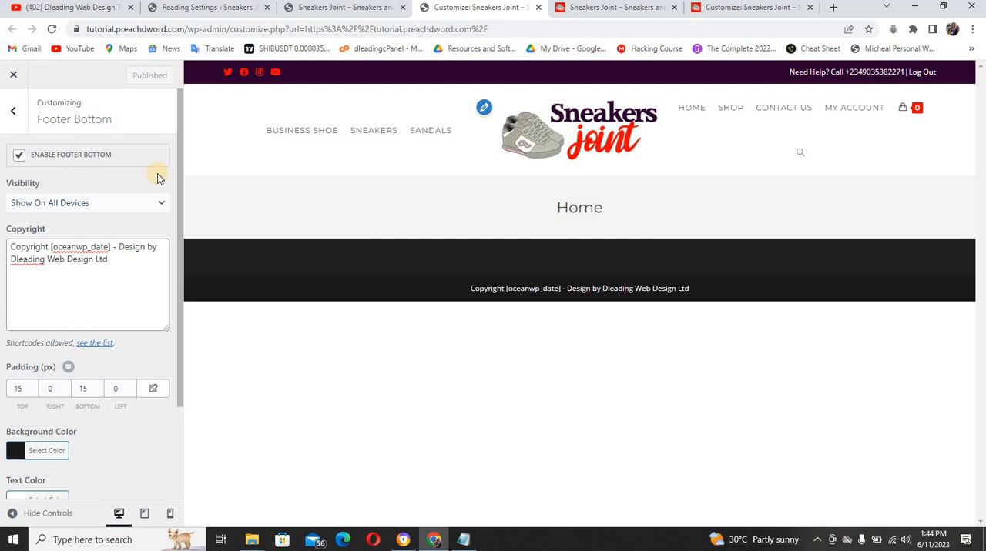
Open the Footer Widgets settings and check their layout and color options against the reference site's footer
click(16, 114)
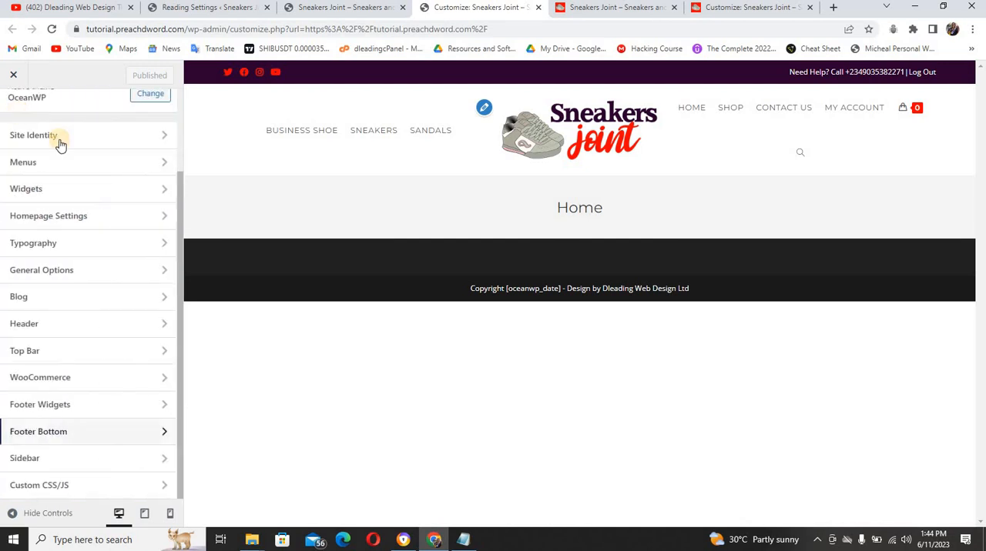
click(80, 407)
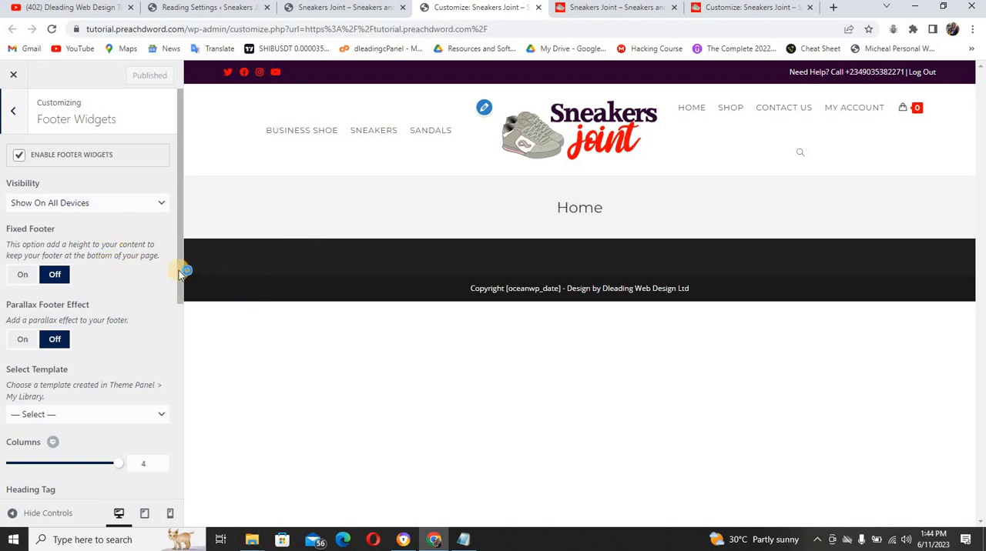
drag(180, 322, 178, 422)
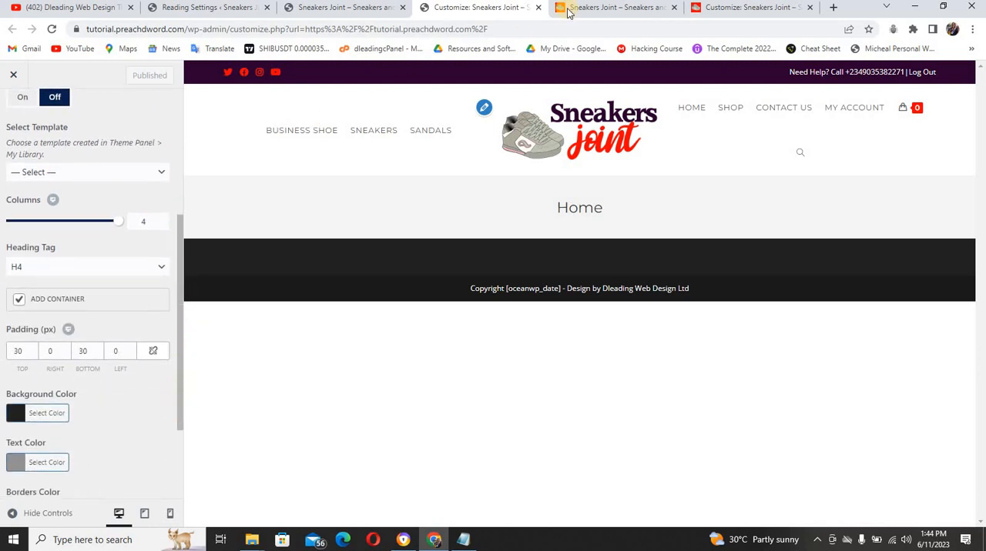
click(618, 10)
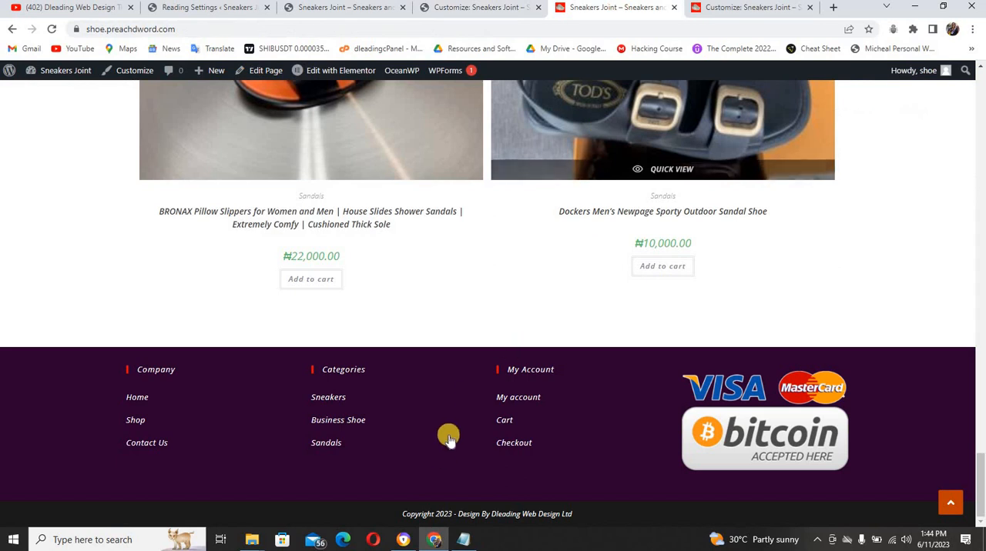
click(442, 8)
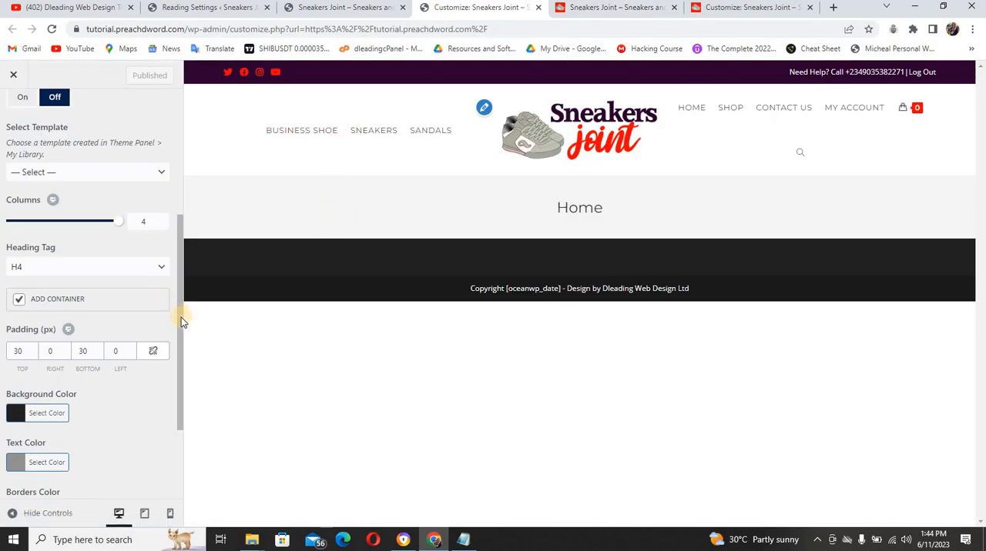
Change the Footer Widgets background color to a bright purple with 99% opacity
drag(181, 317, 182, 335)
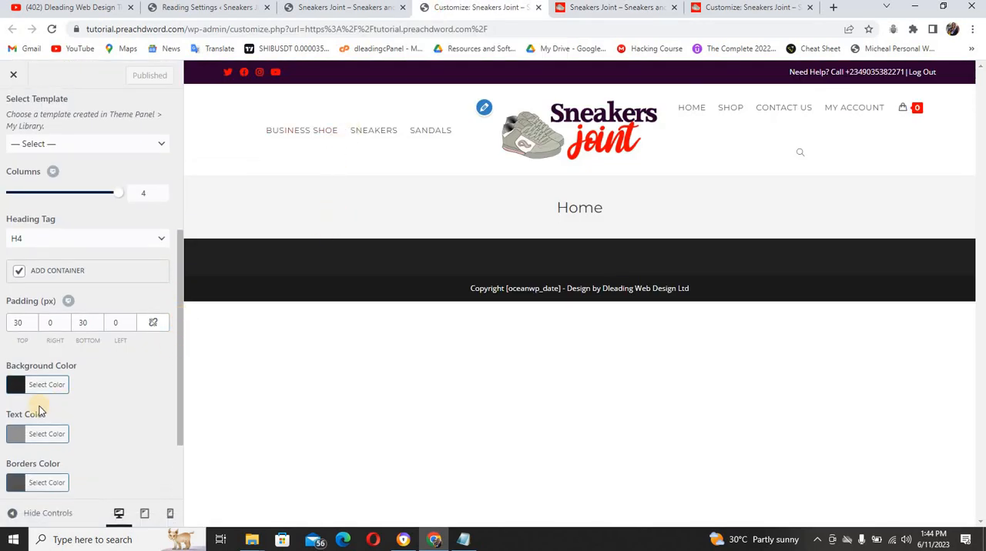
click(17, 390)
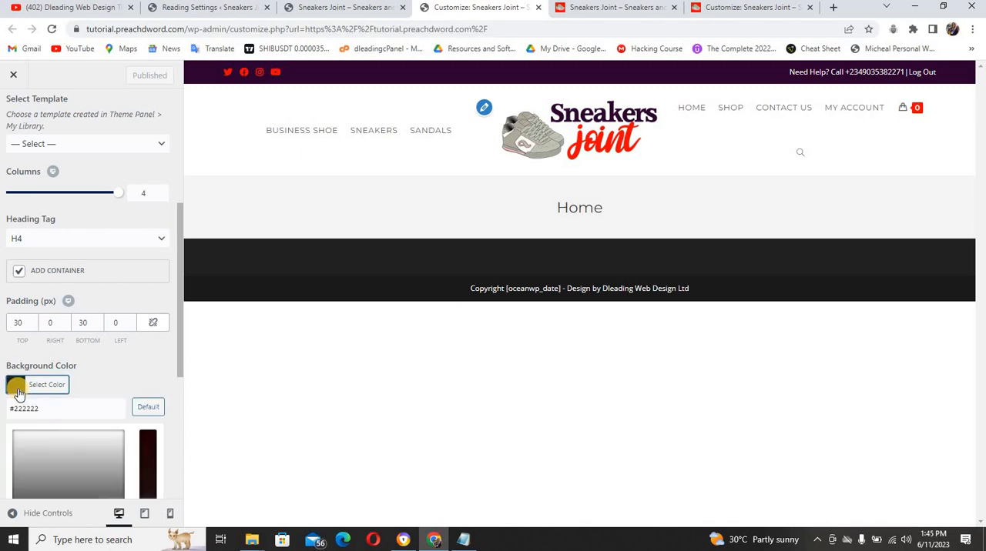
drag(178, 349, 127, 418)
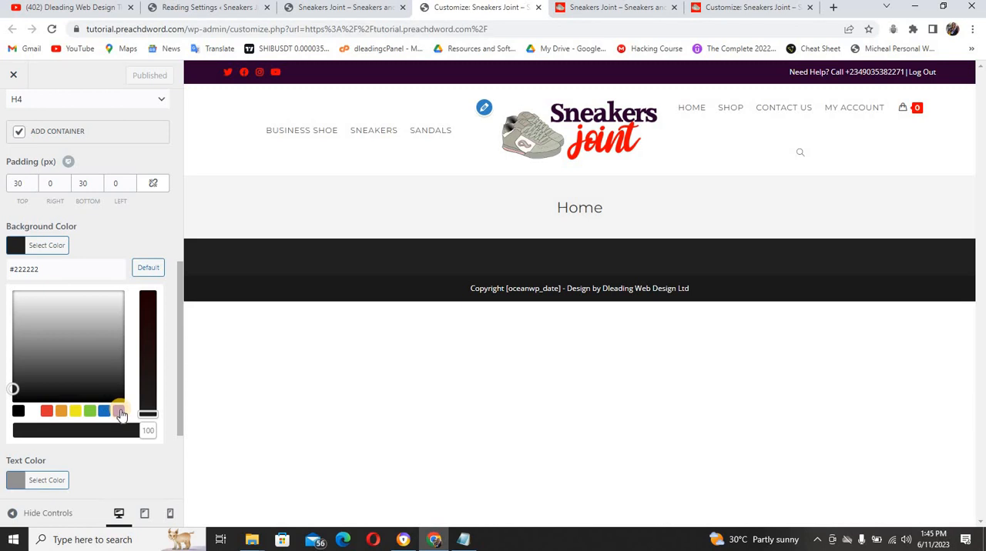
click(120, 412)
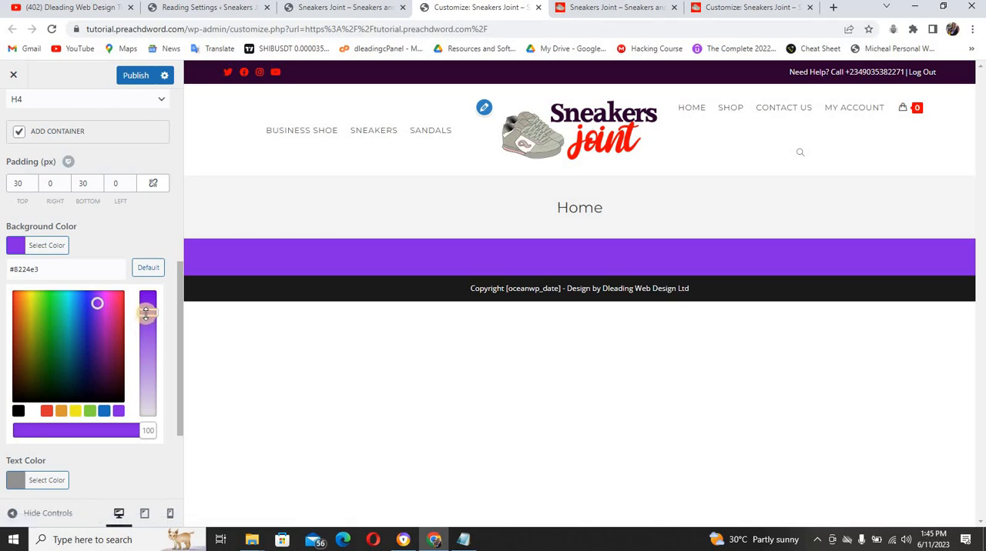
drag(147, 312, 147, 293)
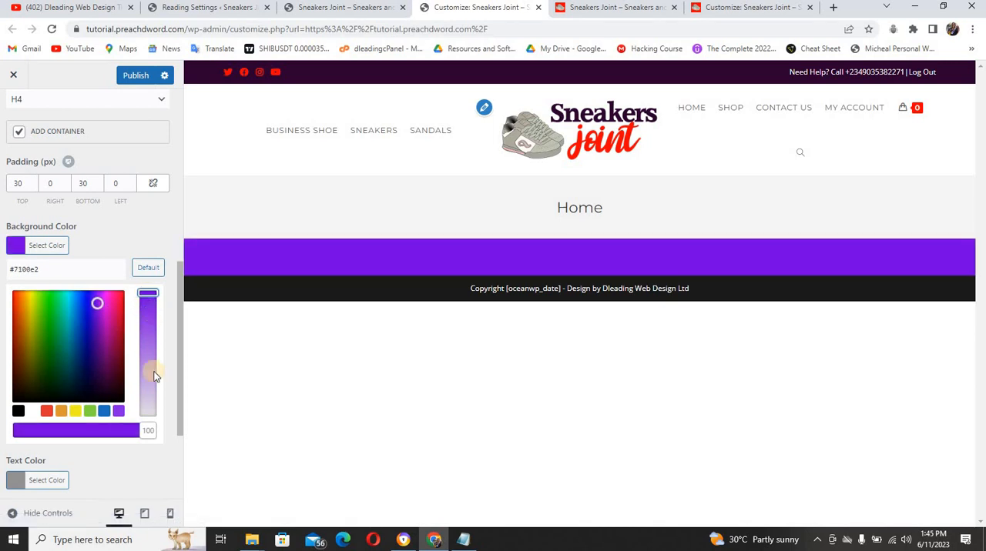
mouse_move(147, 430)
mouse_down()
mouse_move(77, 431)
mouse_move(153, 430)
mouse_up()
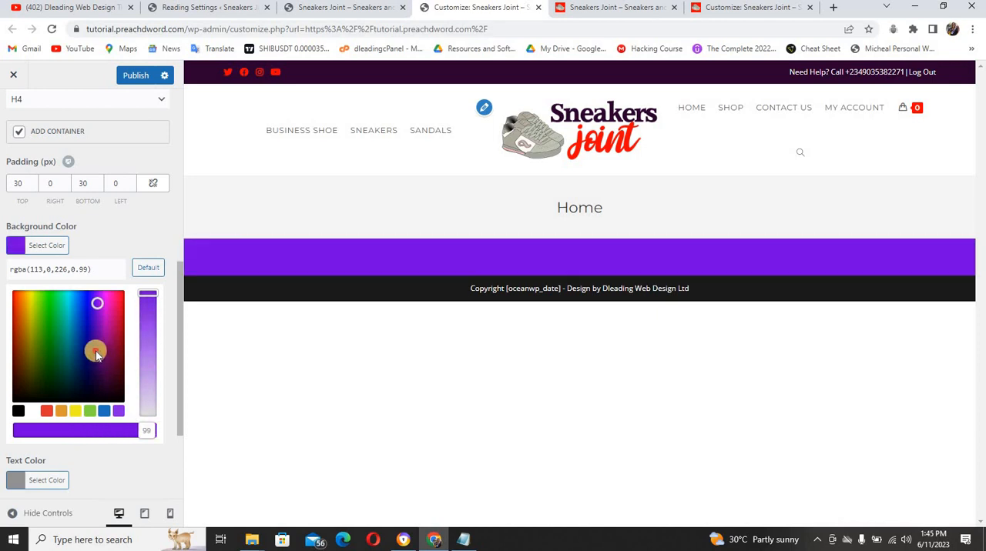
Darken the footer widgets' background color to rgba(21,0,99,0.99) and compare it with the reference site's footer
click(96, 353)
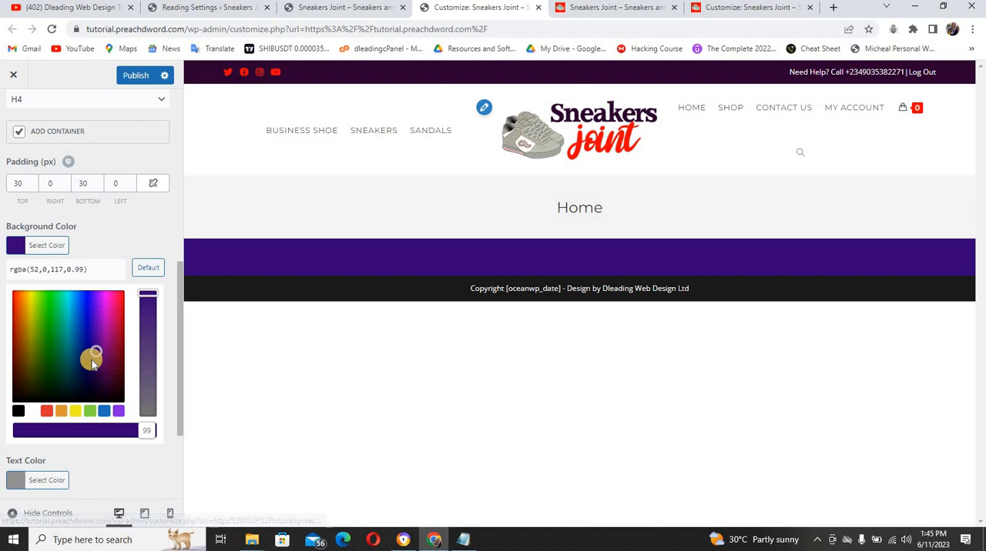
click(92, 360)
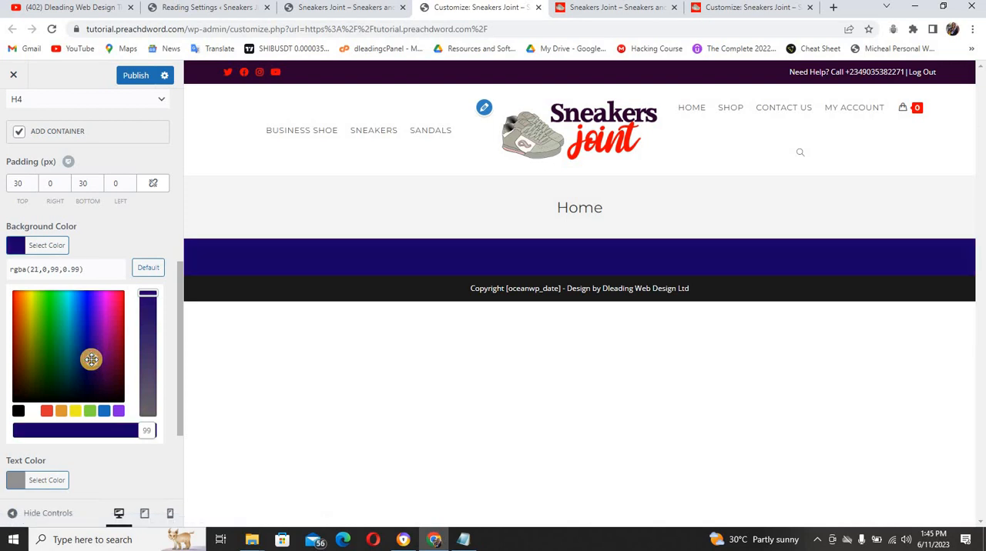
click(570, 9)
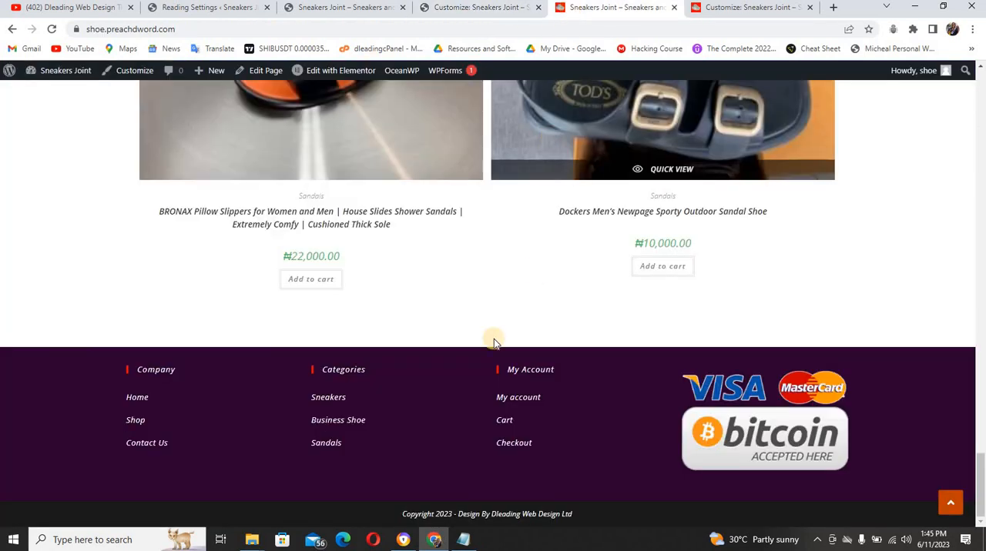
click(453, 9)
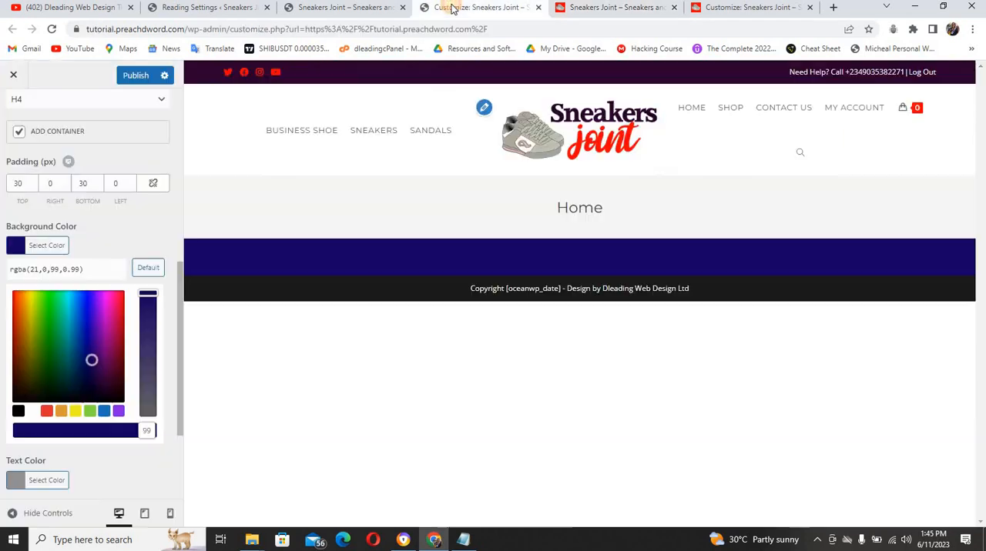
Set the footer widgets' background color to dark purple rgba(66,0,71,0.99) and compare it with the reference site's footer
click(99, 300)
click(94, 309)
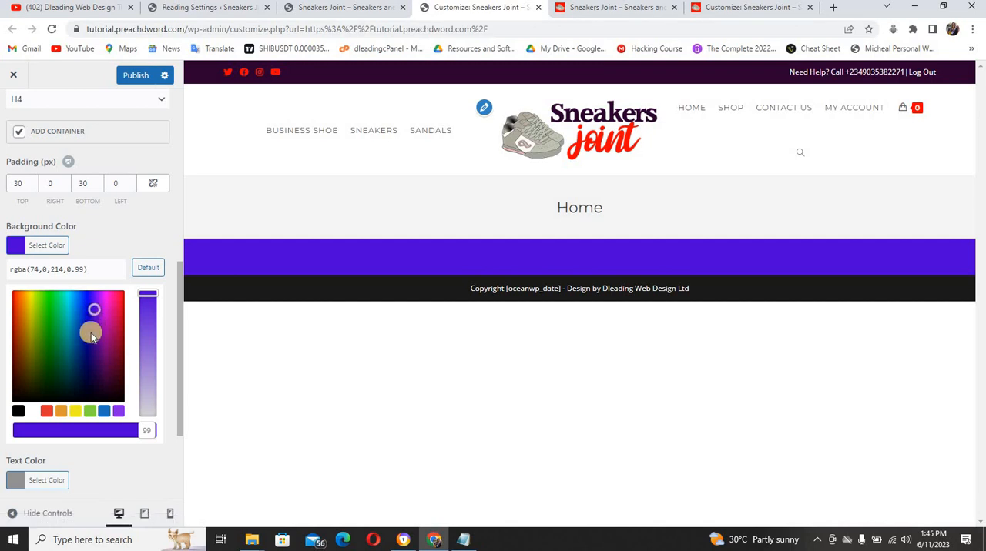
click(105, 372)
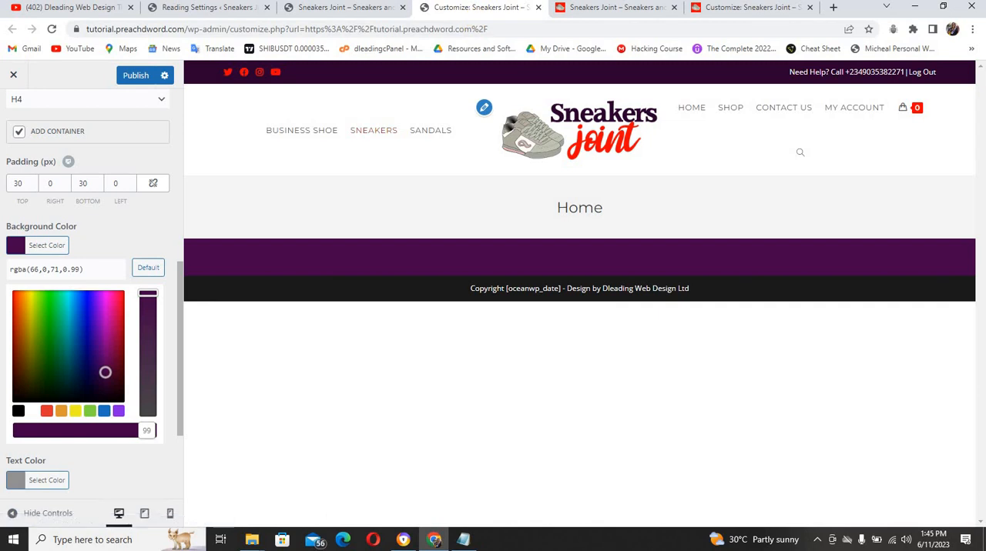
click(572, 9)
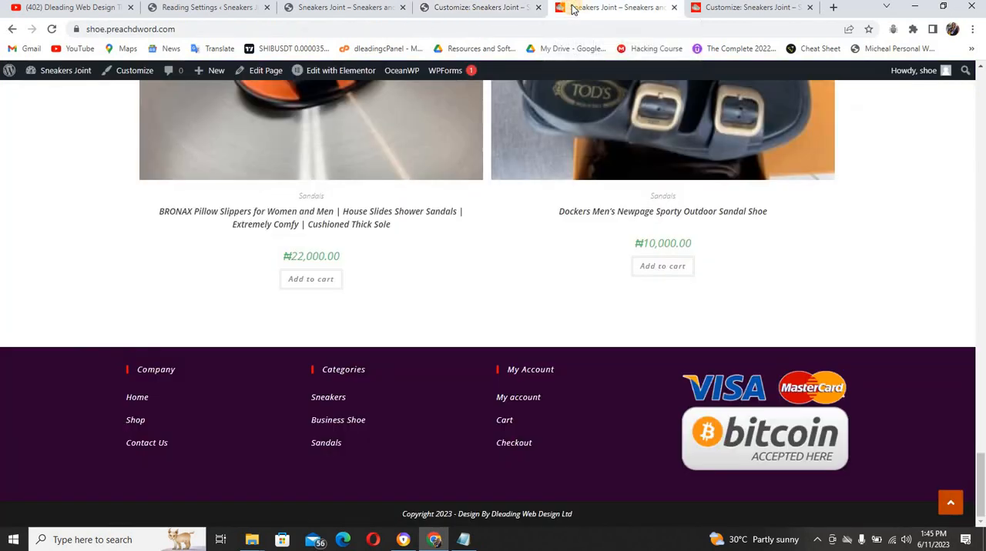
click(480, 8)
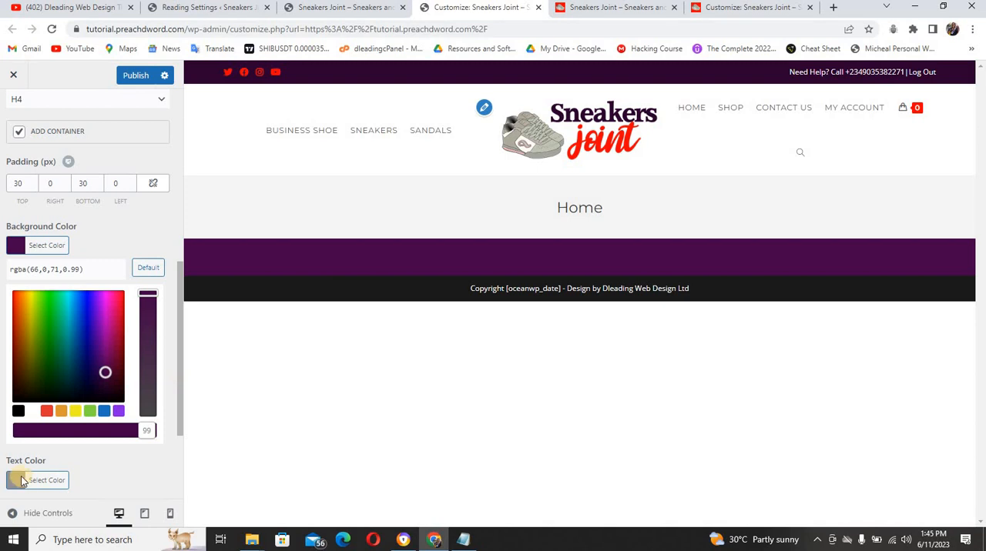
click(292, 266)
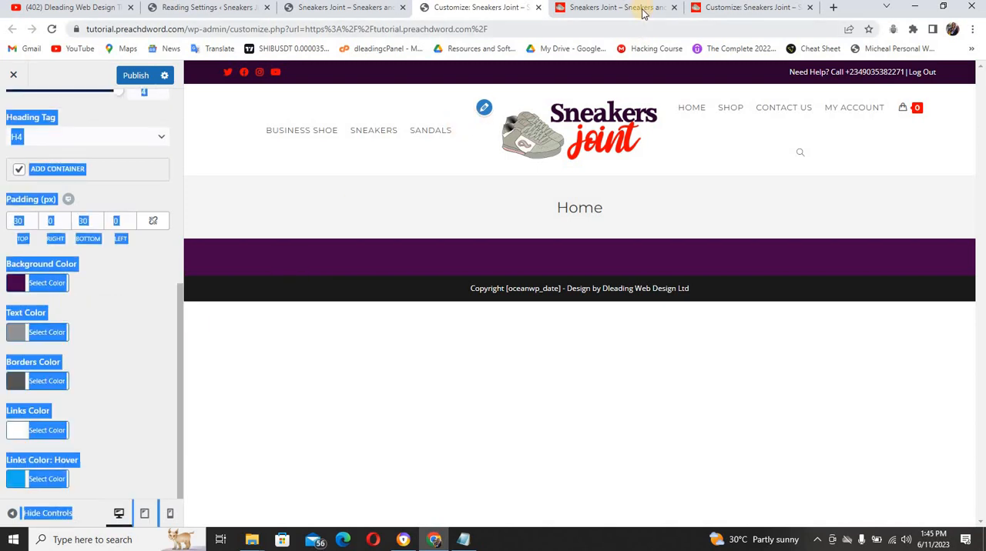
click(642, 11)
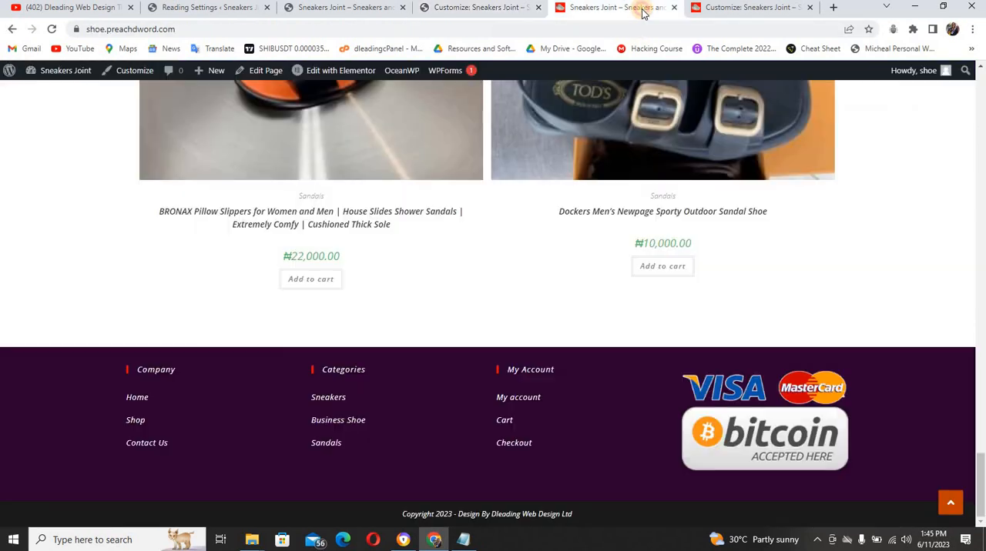
click(440, 8)
click(117, 324)
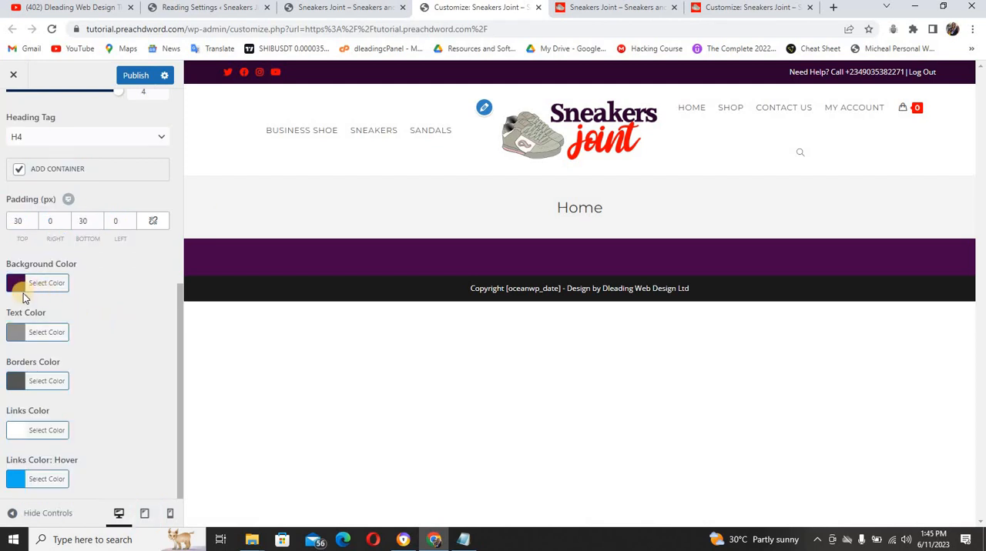
Set the footer widgets' text color to near-white #fcfcfc and publish the Footer Widgets color changes
click(17, 332)
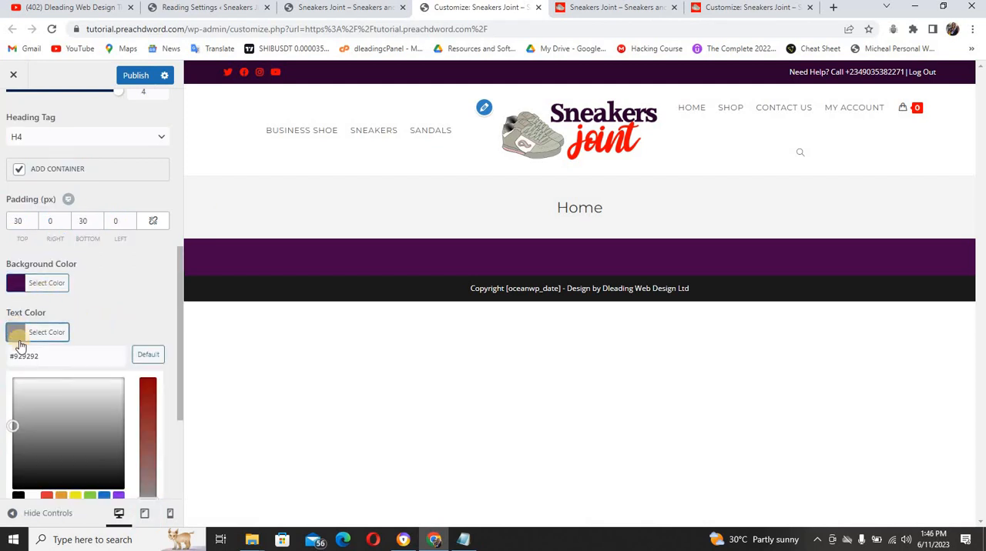
click(15, 384)
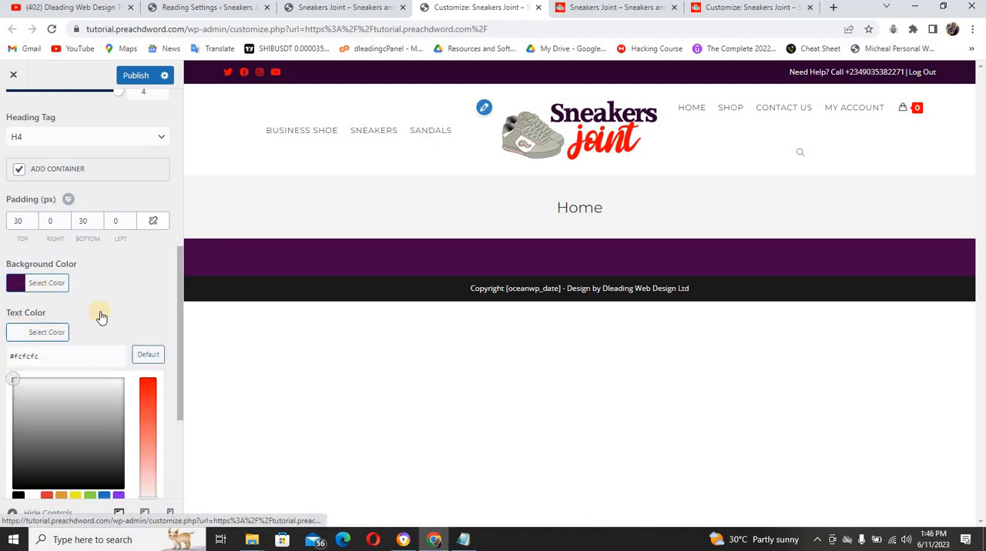
click(112, 330)
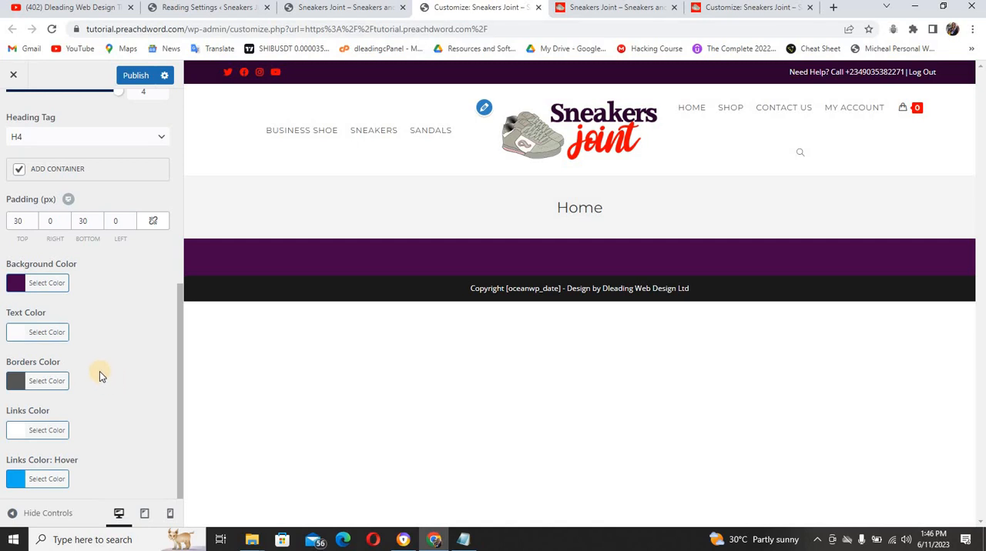
click(134, 75)
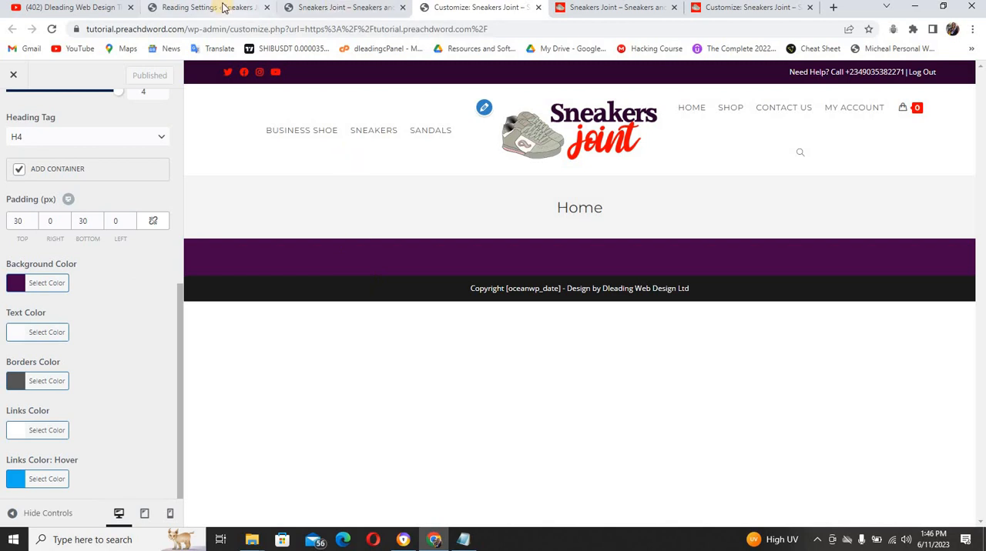
Check the reference site's footer columns and open the Widgets page in the tutorial site's WordPress admin
click(223, 7)
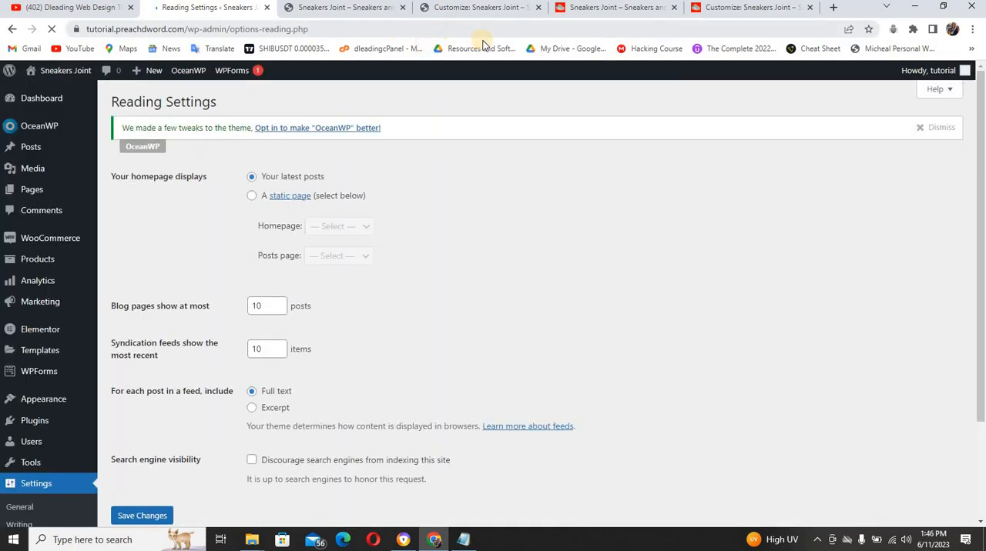
click(573, 11)
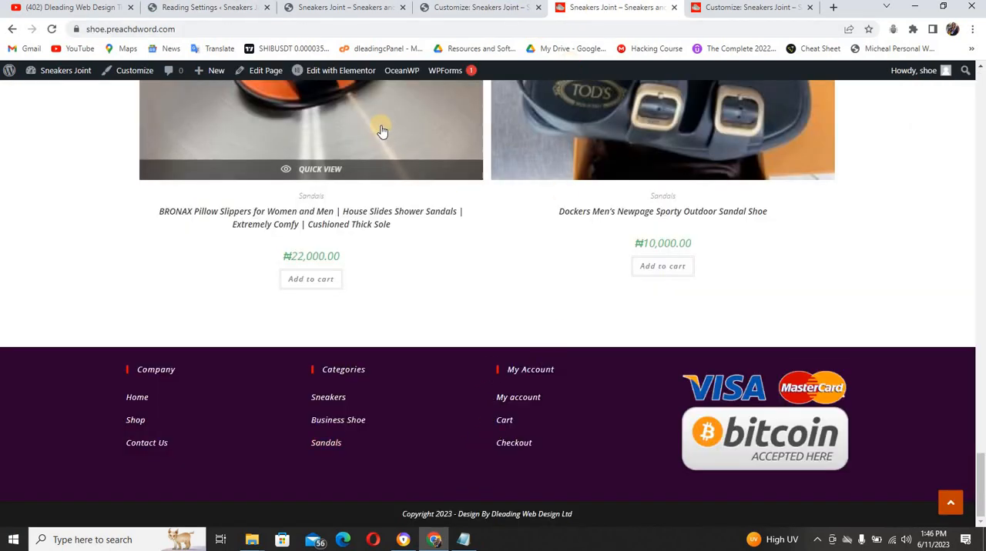
click(241, 10)
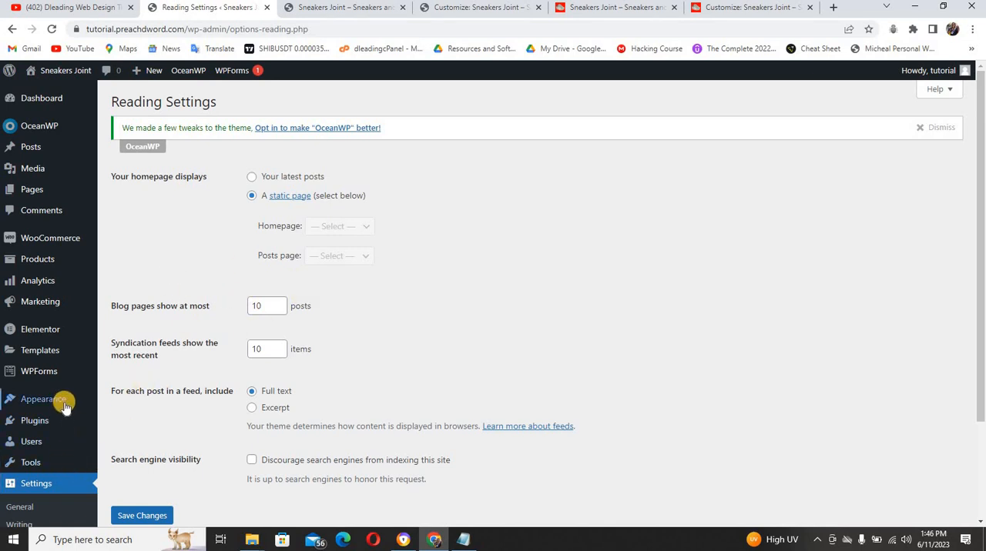
mouse_move(64, 406)
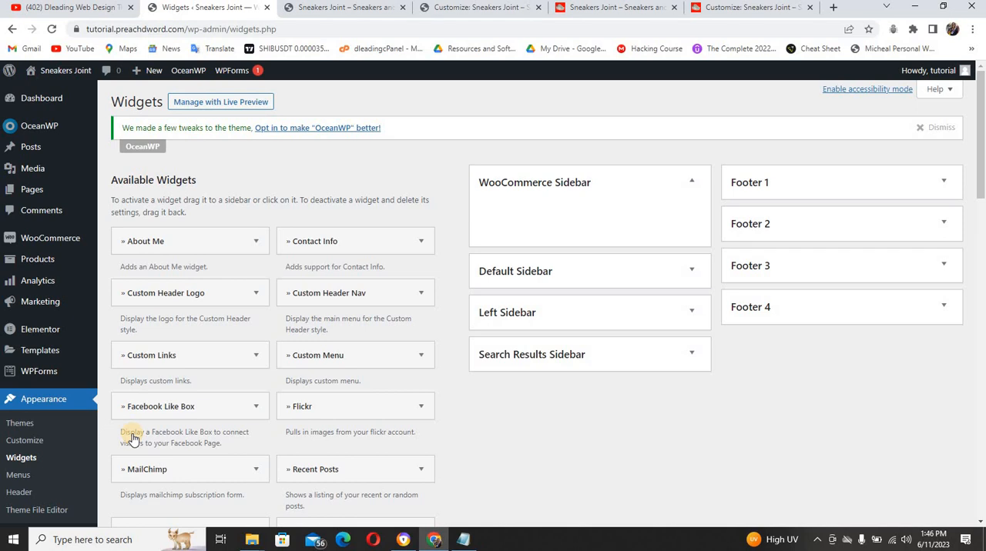
Add a Custom Menu widget to the Footer 1 area
click(368, 361)
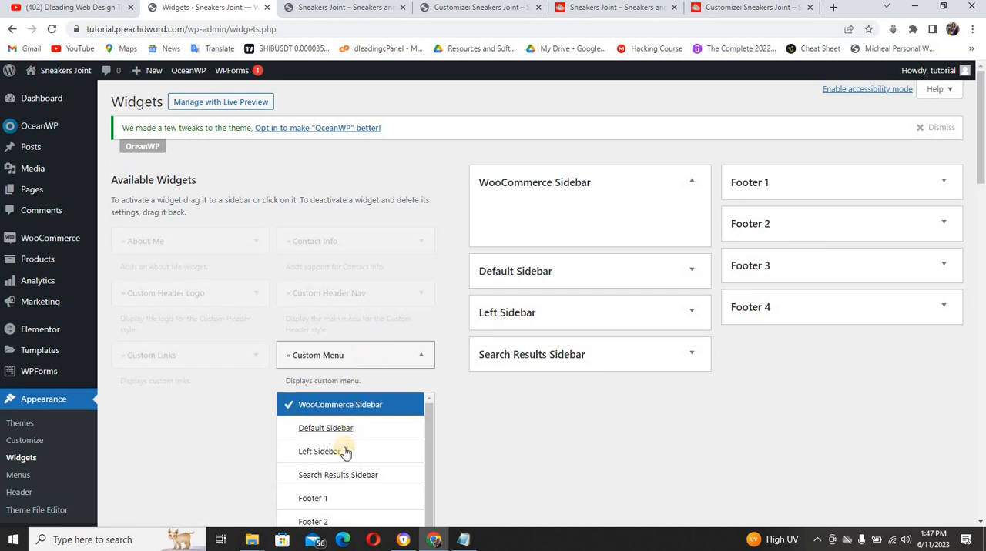
click(337, 499)
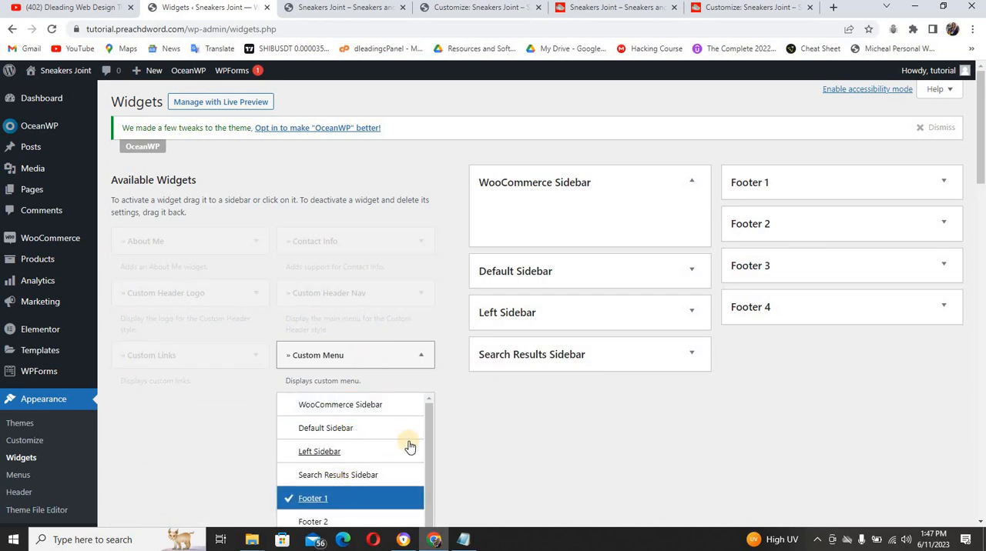
drag(428, 442, 427, 499)
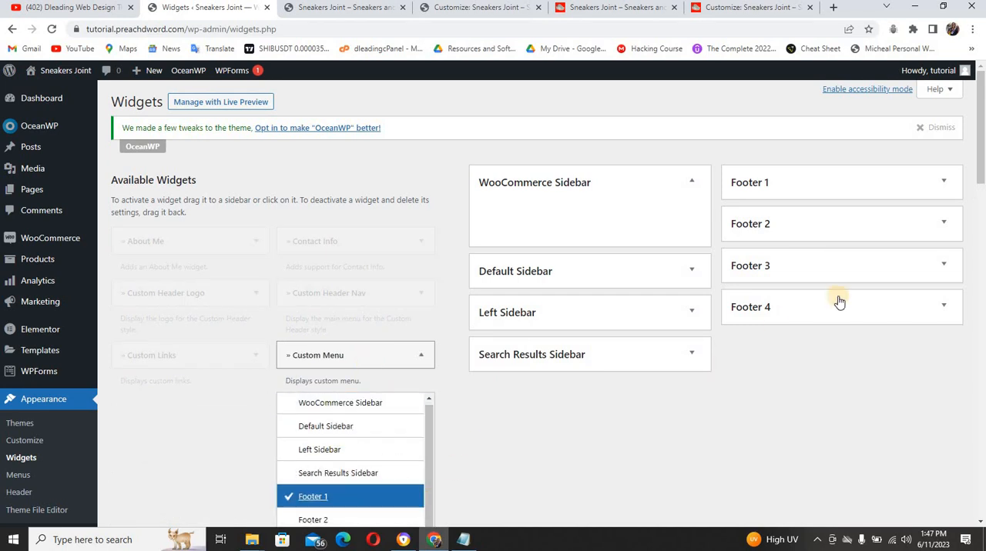
drag(981, 157, 982, 208)
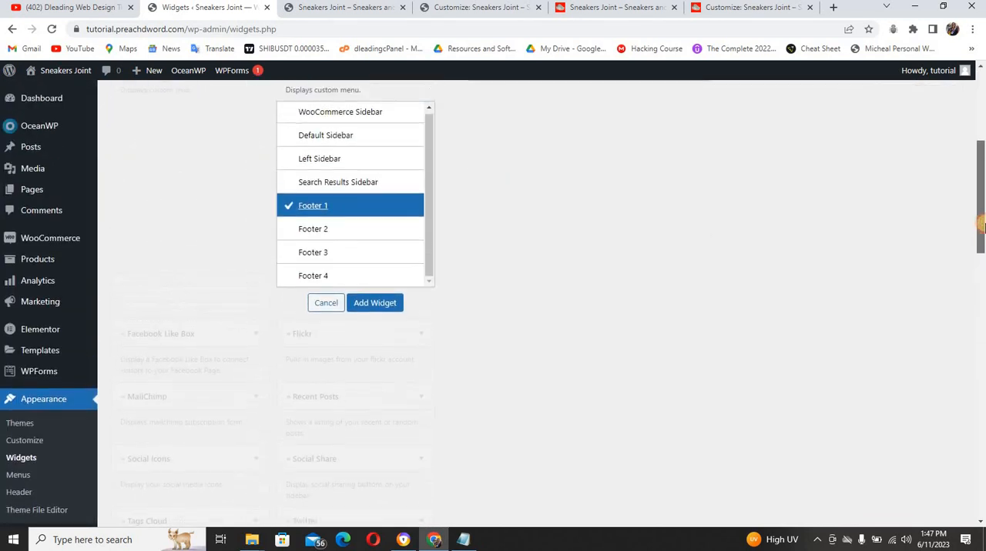
click(384, 306)
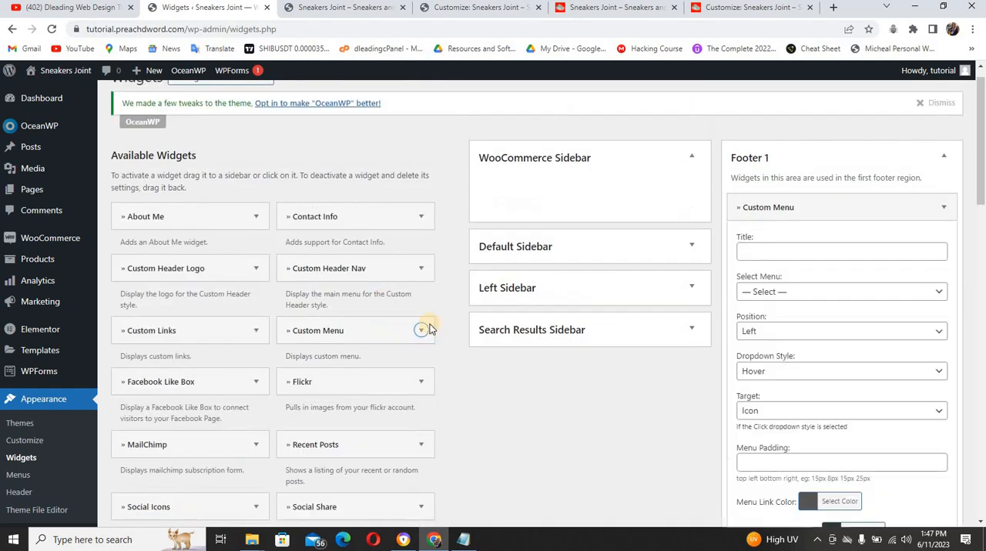
Add a Custom Menu widget to the Footer 2 area
click(375, 336)
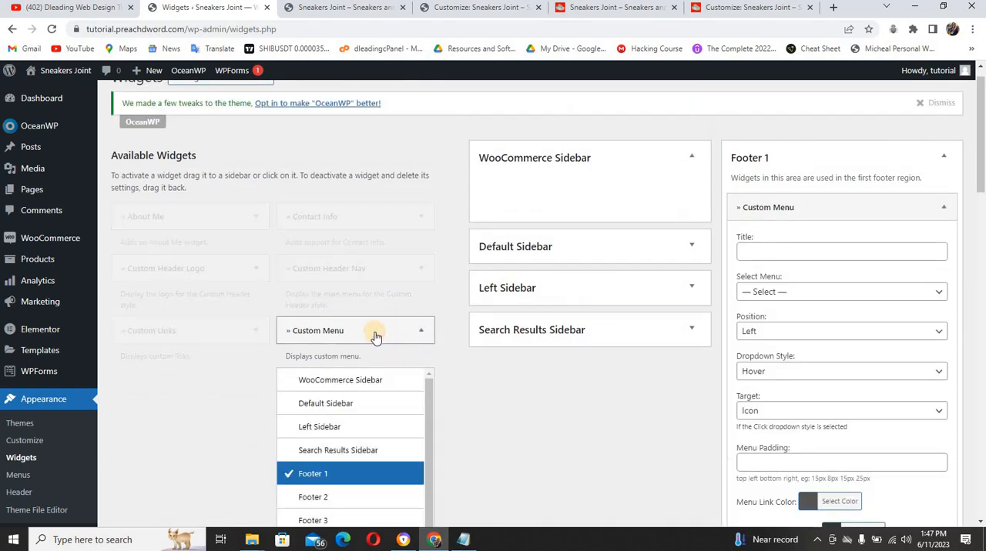
click(332, 498)
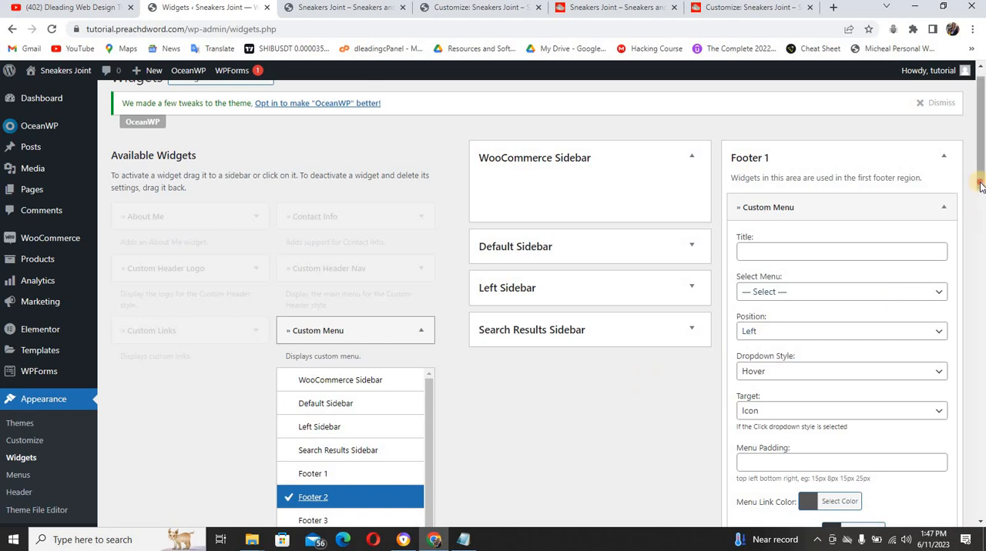
scroll(979, 193, down, 3)
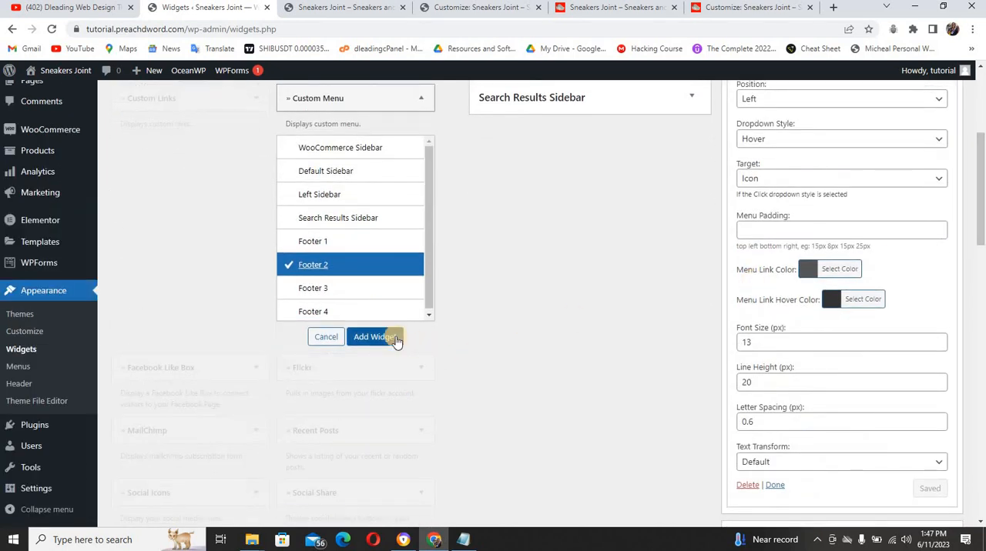
click(396, 338)
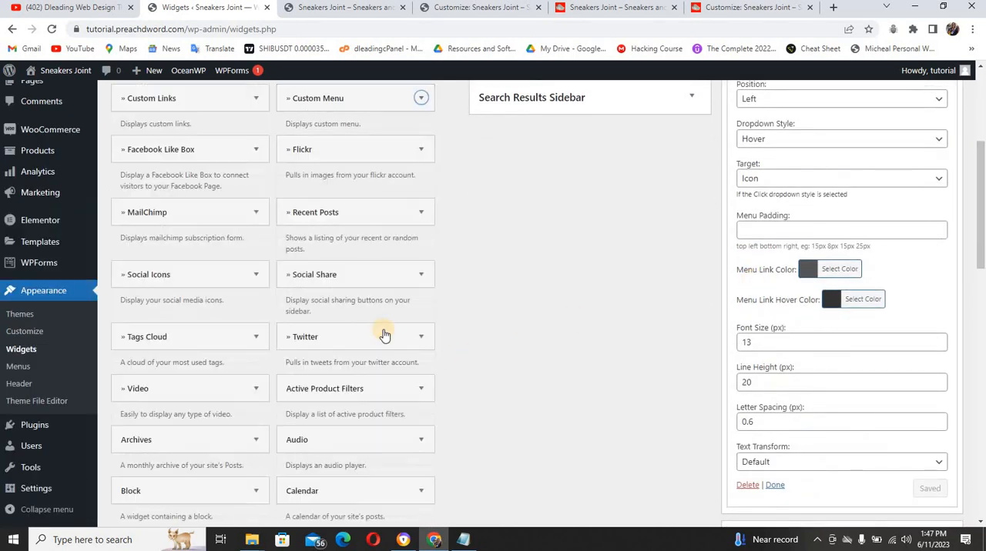
Add a Custom Menu widget to the Footer 3 area
click(355, 99)
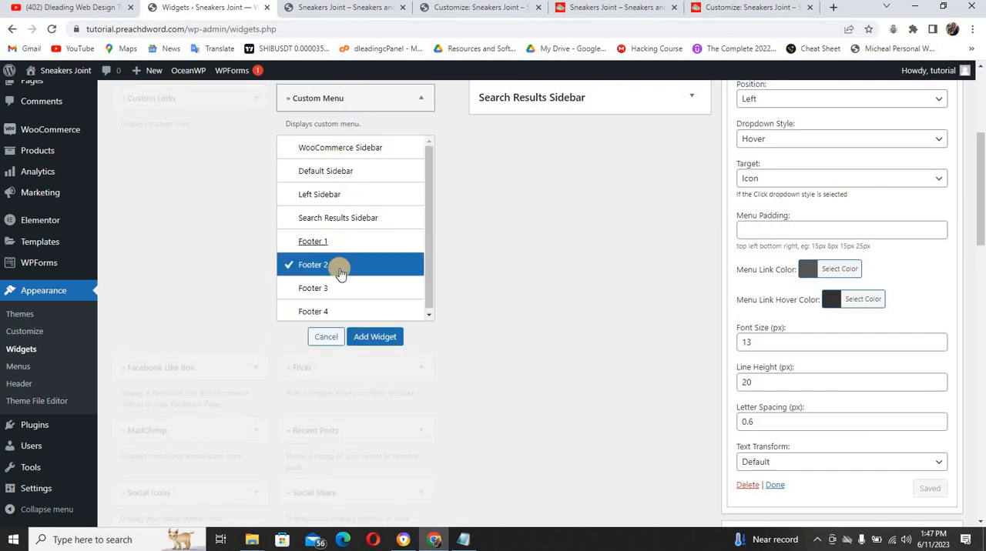
click(375, 338)
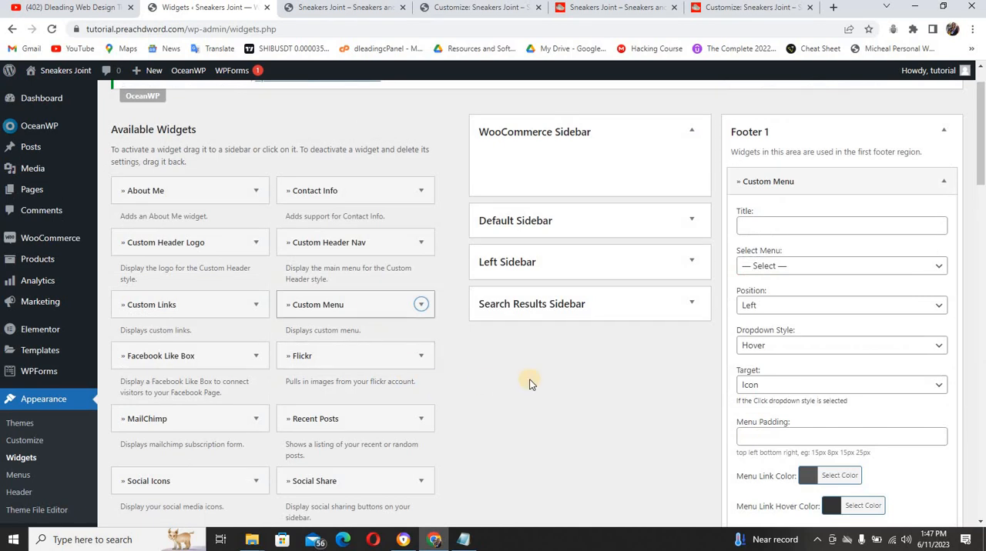
Add a Text widget to the Footer 4 area
drag(979, 172, 980, 248)
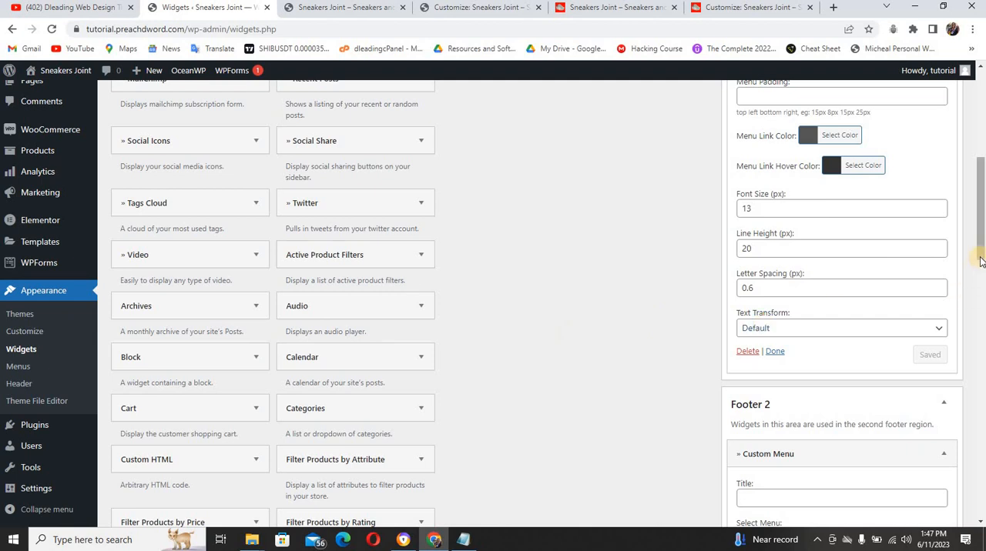
drag(981, 266, 982, 403)
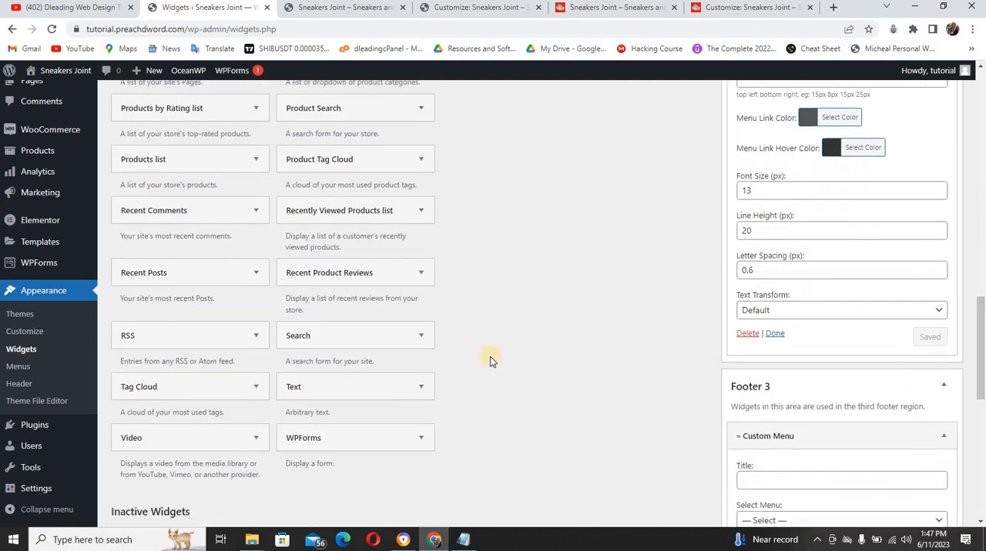
click(349, 393)
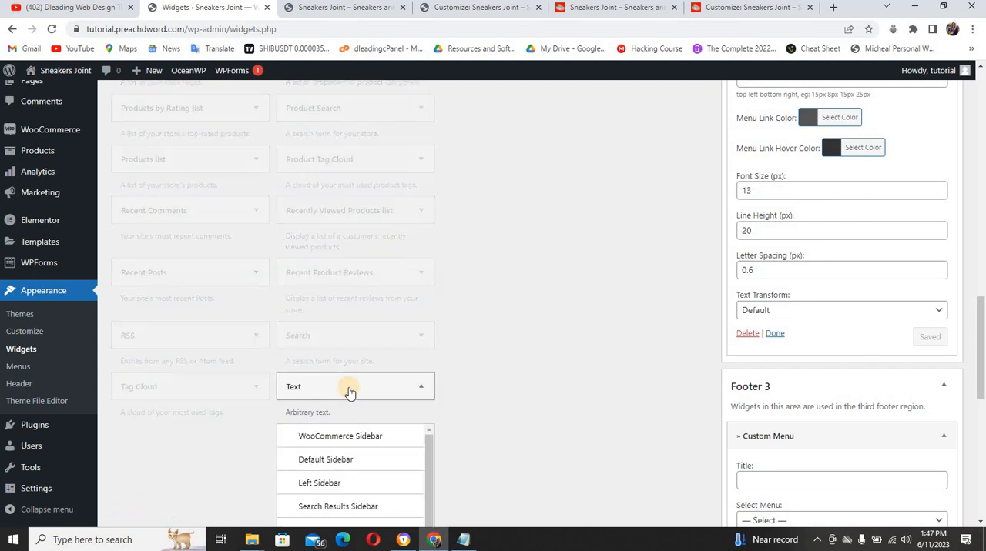
drag(431, 460, 431, 497)
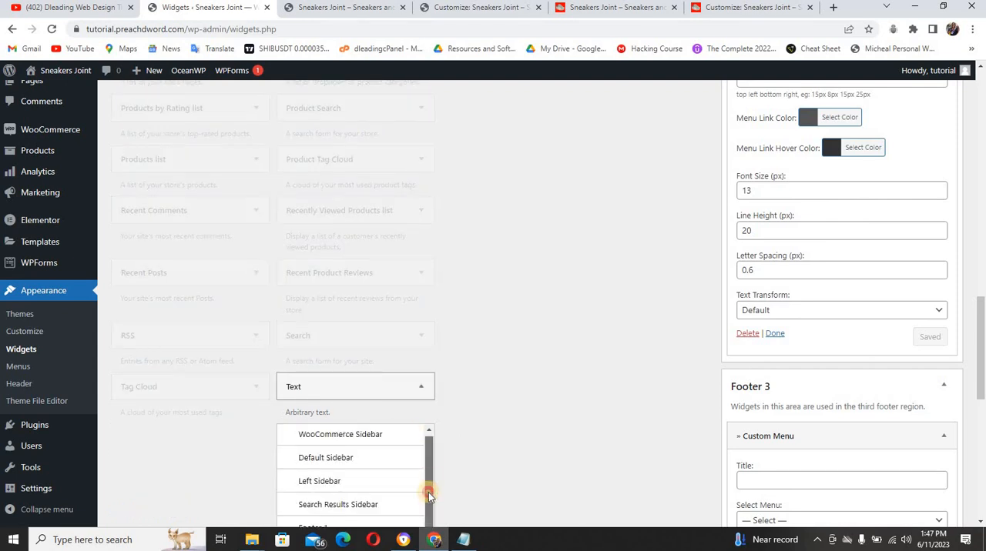
drag(982, 305, 981, 394)
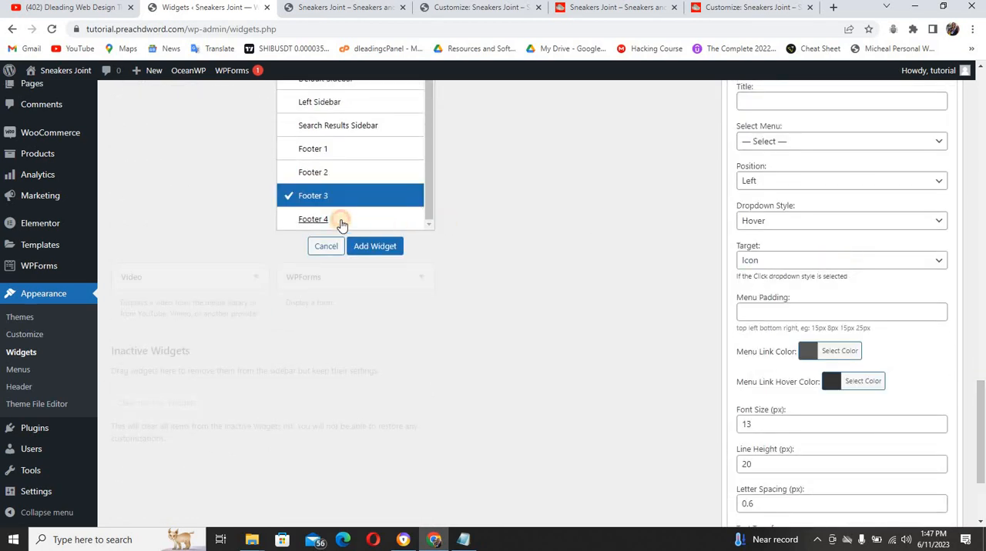
click(367, 247)
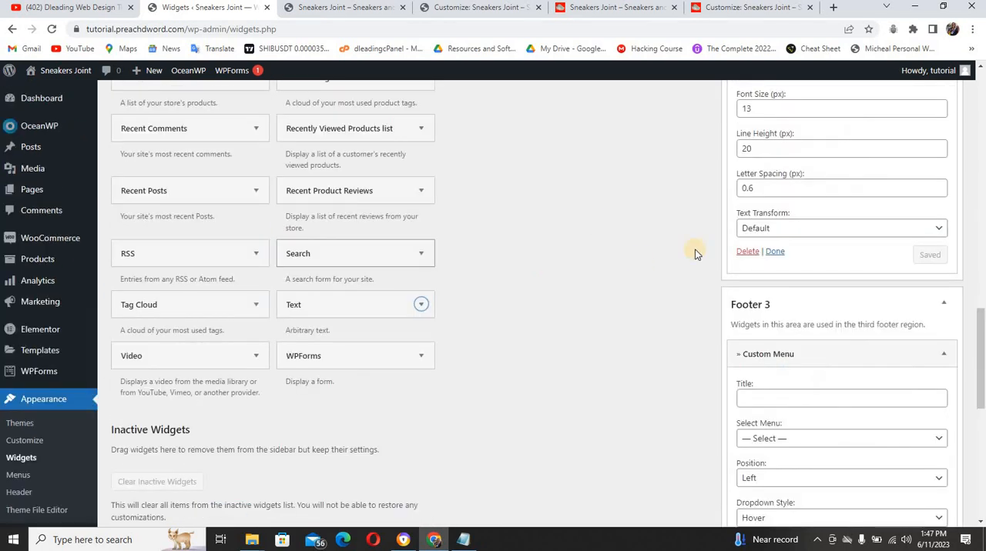
Title the Footer 1 Custom Menu widget Company, matching the reference site's first footer column, and assign footer menu 1 to it
drag(982, 262, 982, 87)
scroll(979, 100, down, 1)
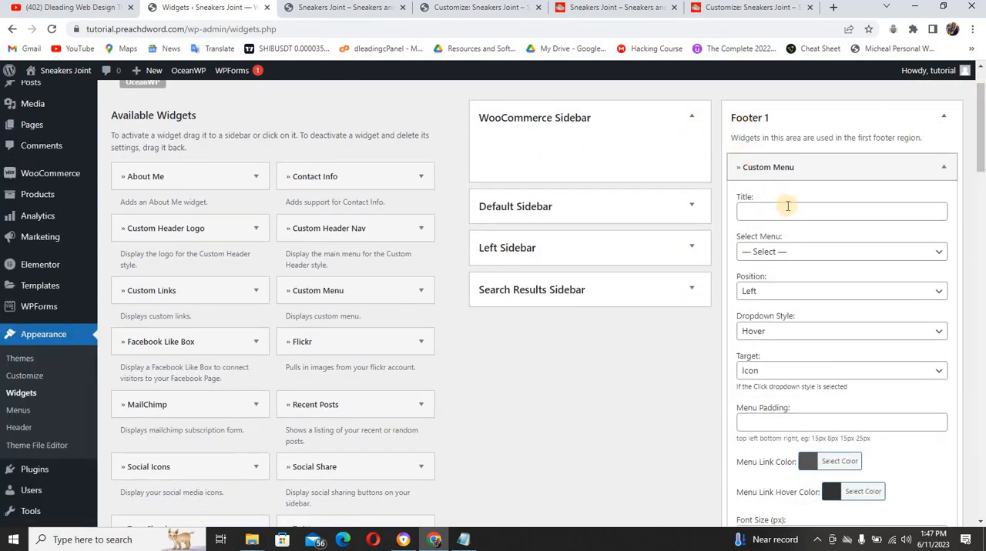
click(616, 7)
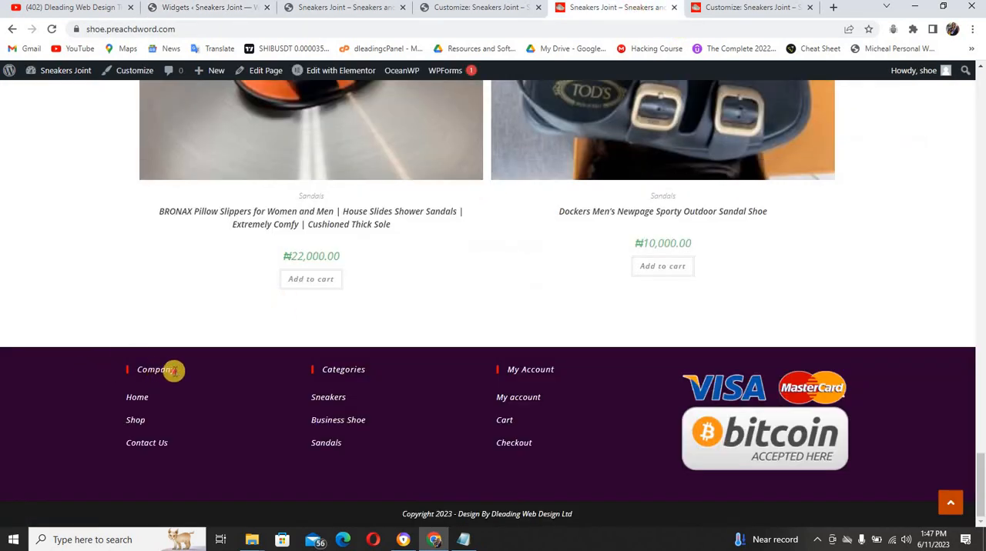
drag(172, 372, 138, 371)
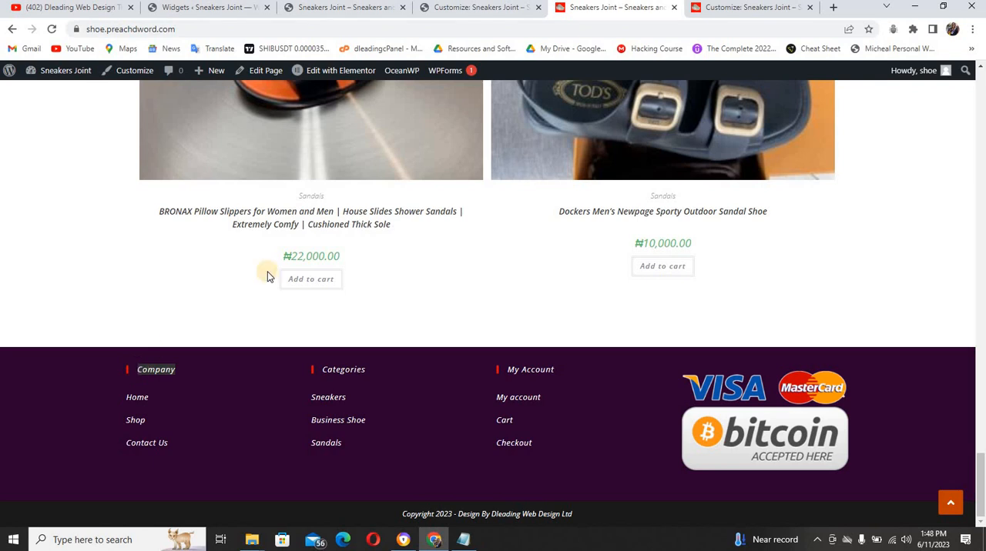
click(483, 8)
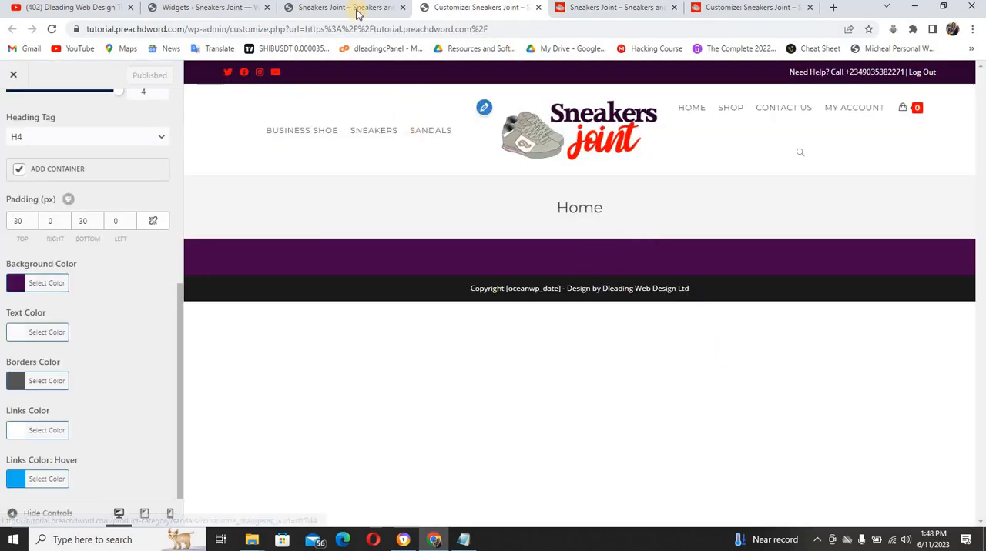
click(228, 10)
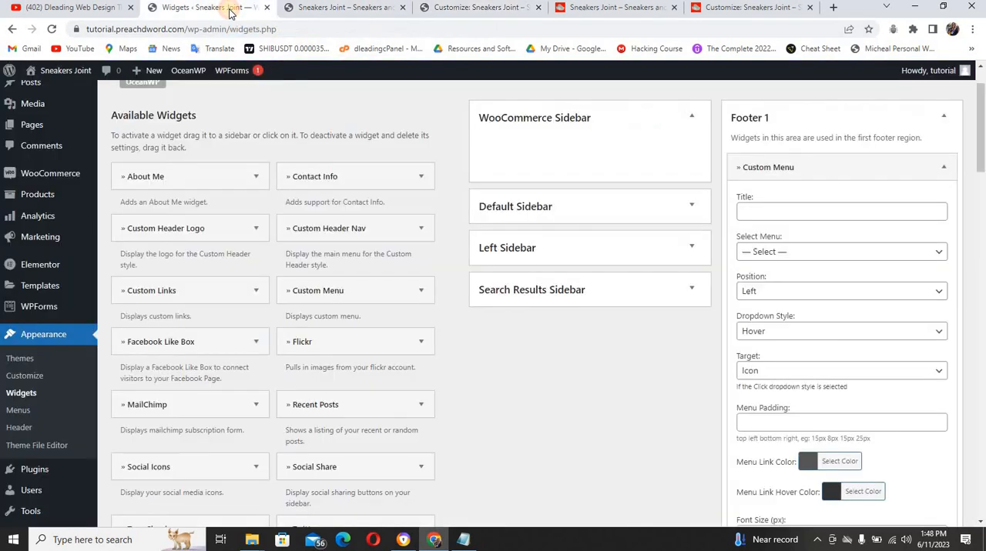
click(748, 205)
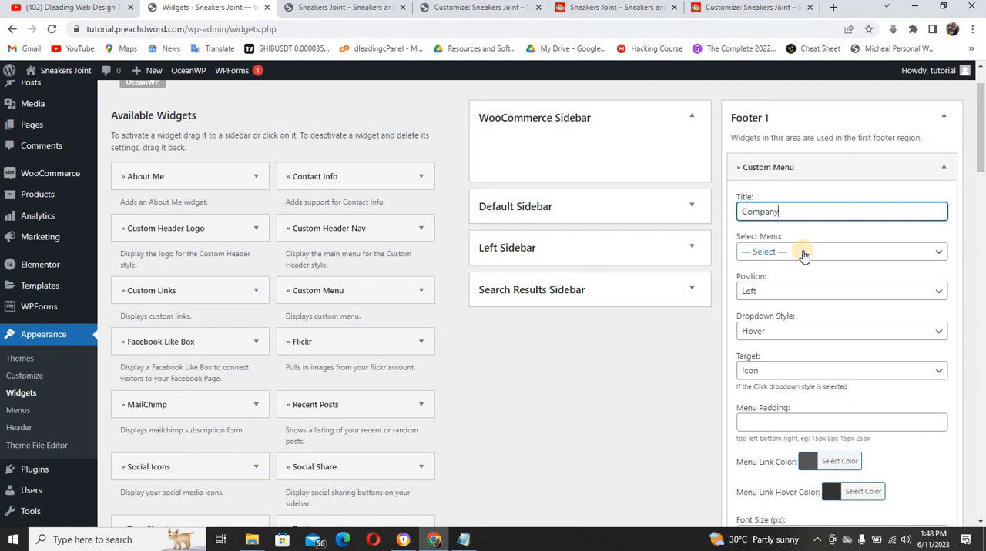
click(803, 253)
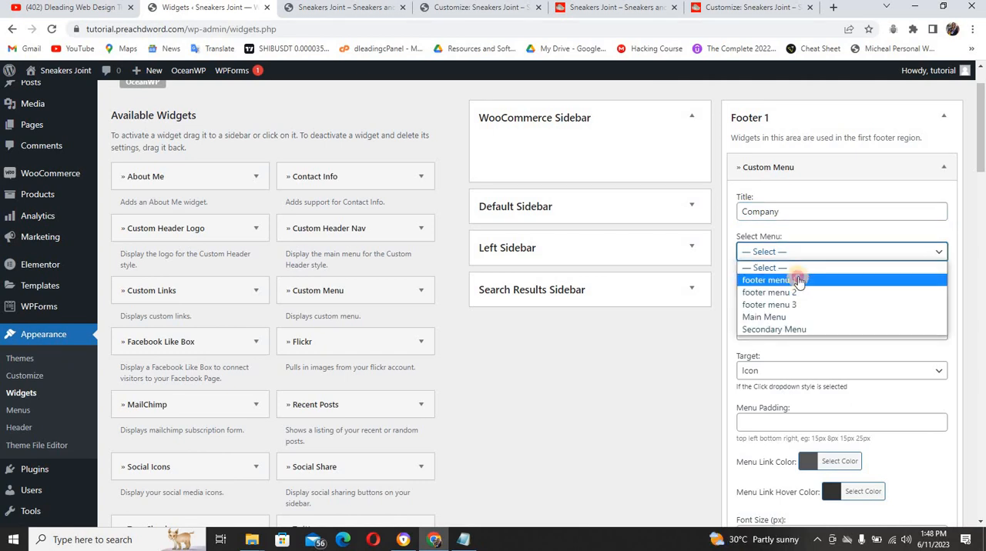
click(798, 282)
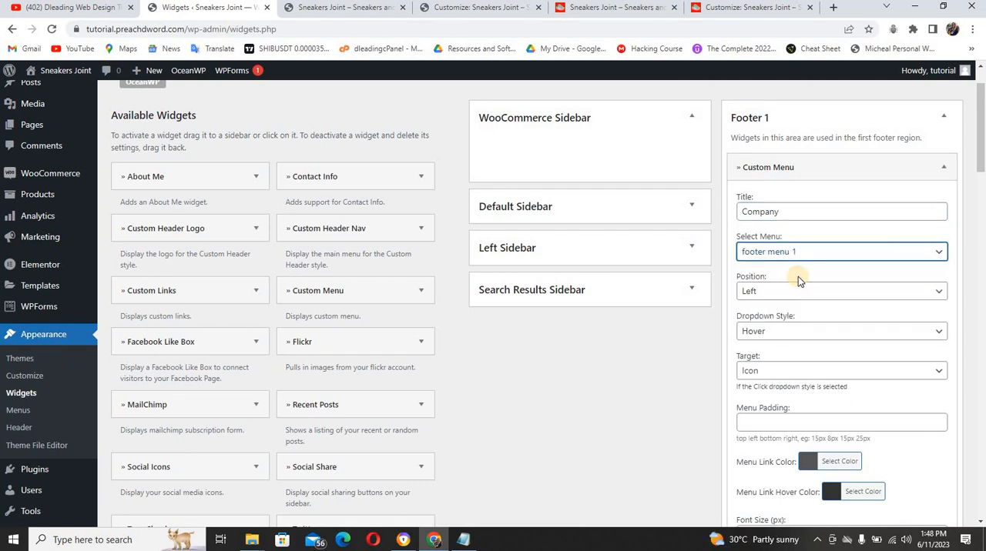
Set the Footer 1 Custom Menu widget's menu link color to red #ff0000
click(808, 463)
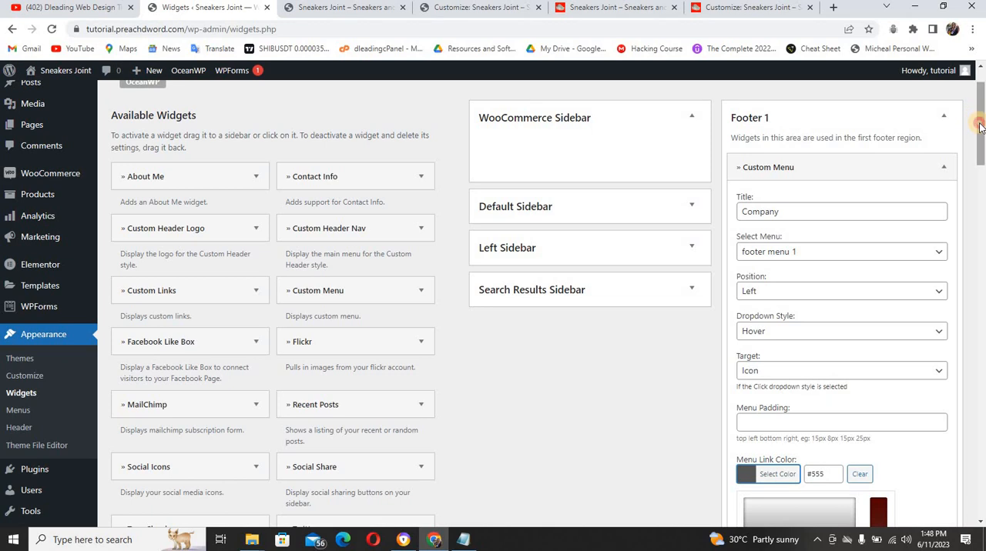
scroll(982, 148, down, 2)
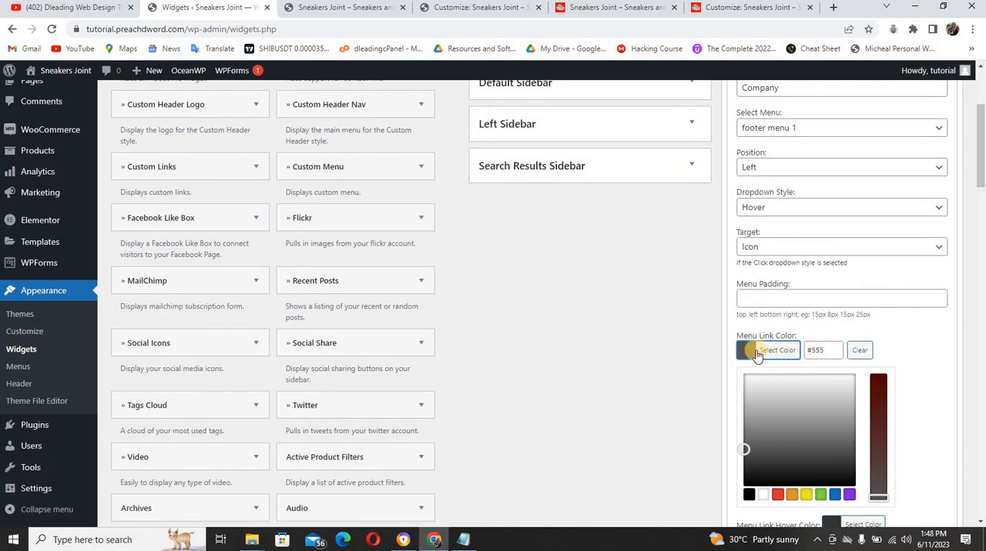
drag(824, 350, 809, 351)
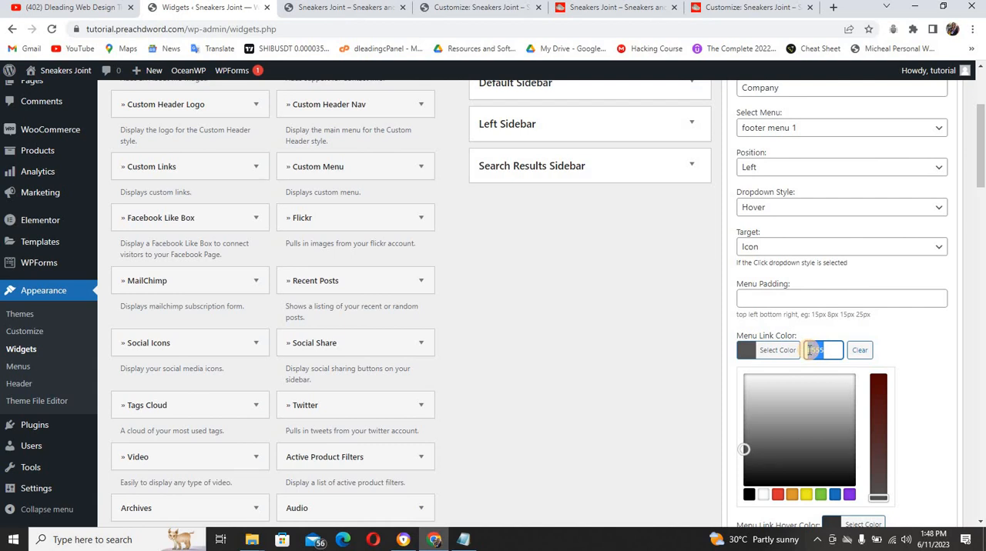
text(ff0000)
click(911, 346)
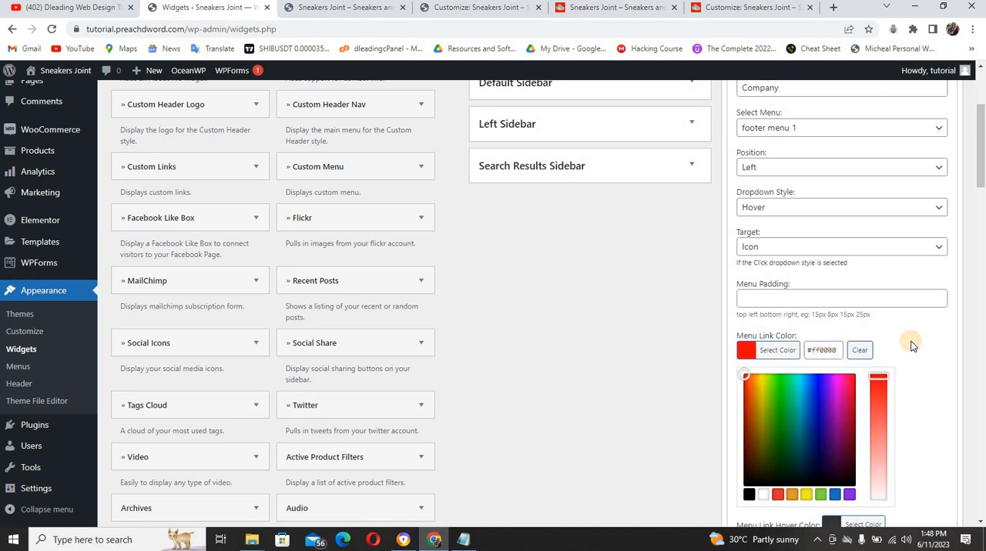
Set the Footer 1 menu link hover color to the noted hover color #2b002f and save the widget
click(831, 370)
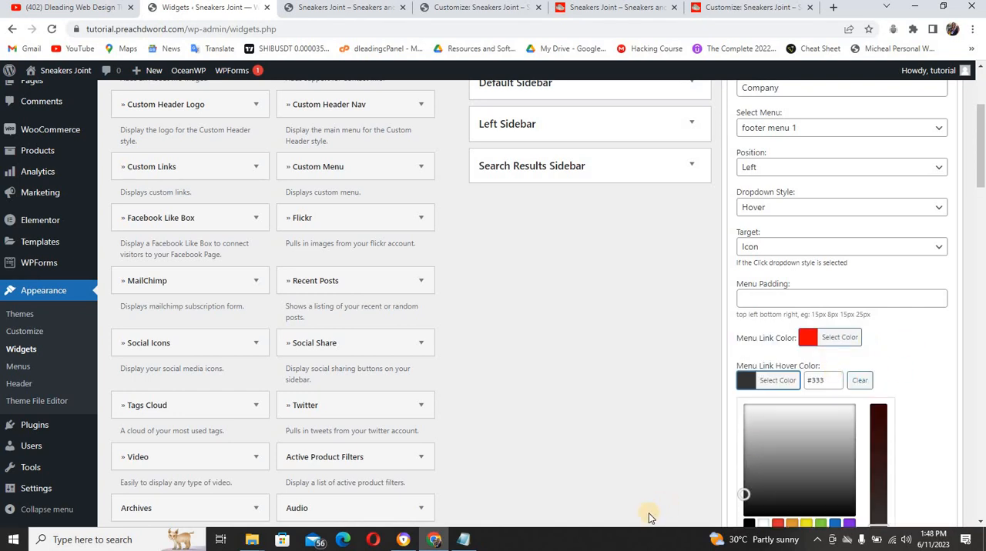
click(459, 542)
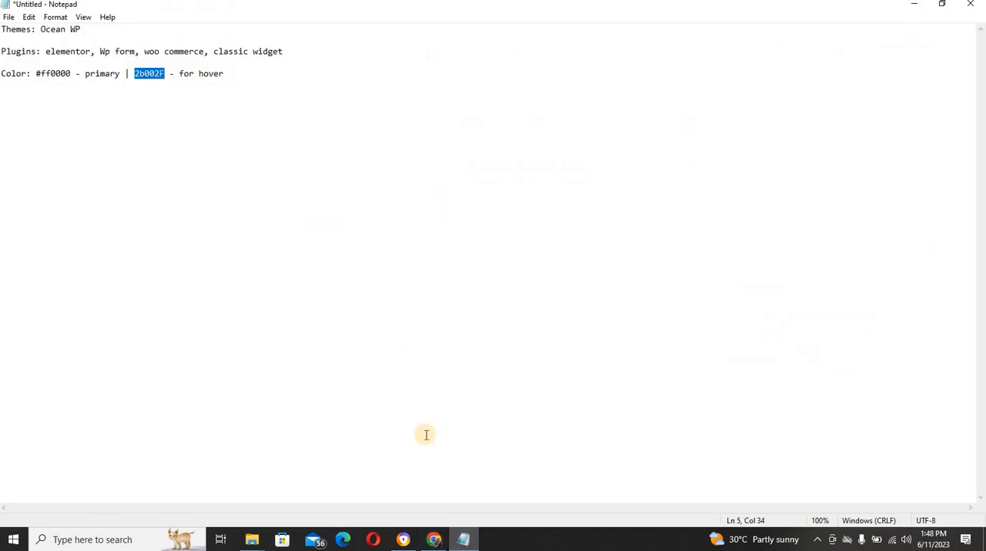
click(435, 541)
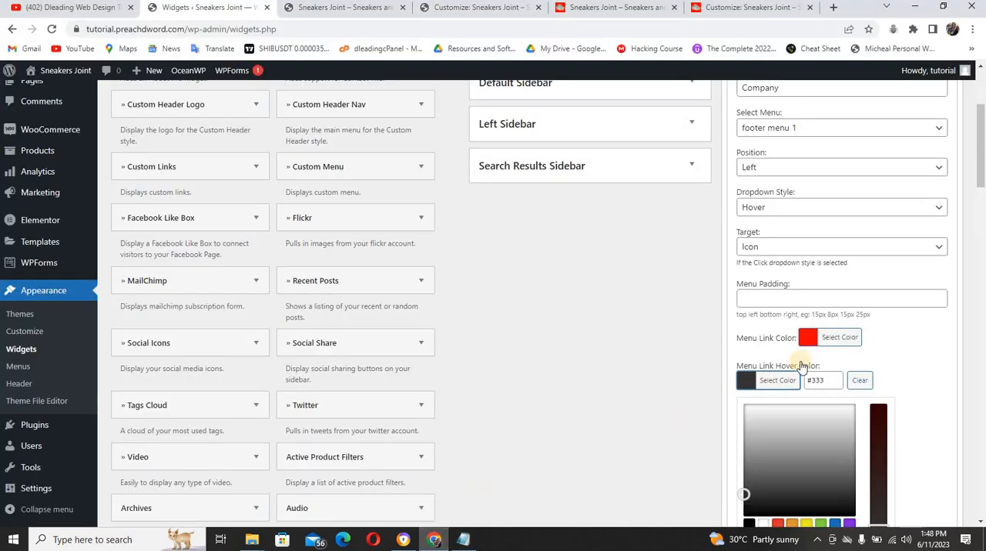
double_click(817, 380)
text(#2b002f)
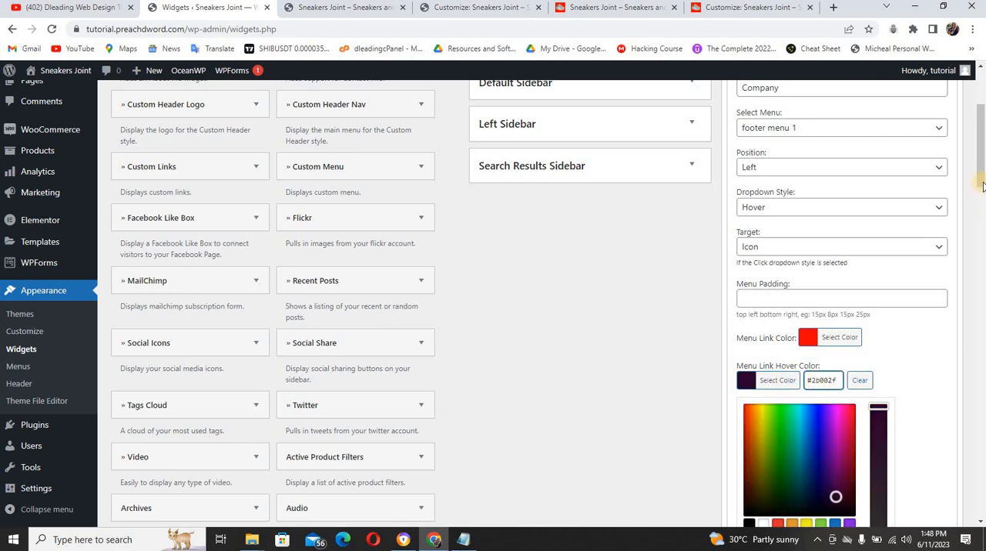
drag(981, 186, 980, 248)
click(930, 369)
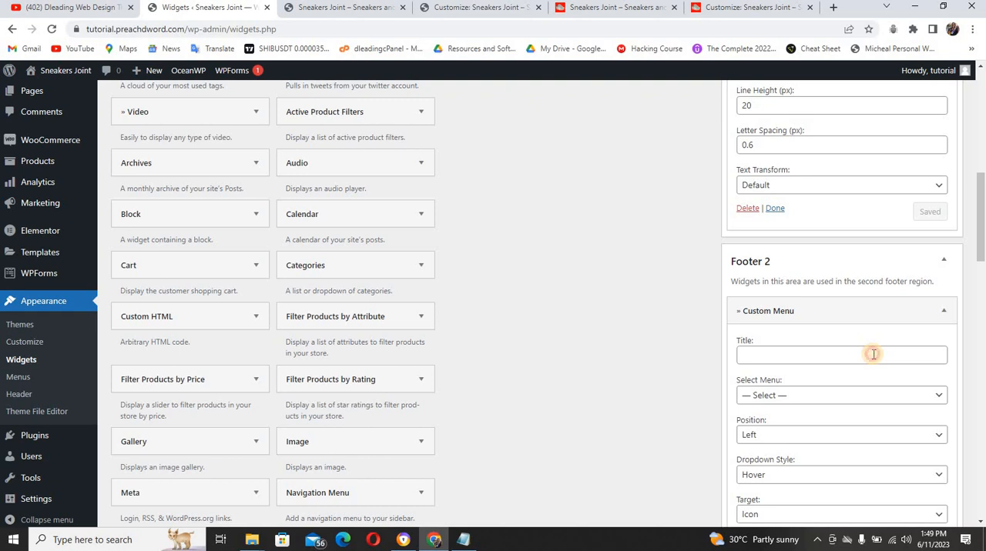
Title the Footer 2 Custom Menu widget Categories, copied from the reference site's footer, and assign footer menu 2 to it
click(872, 355)
click(608, 8)
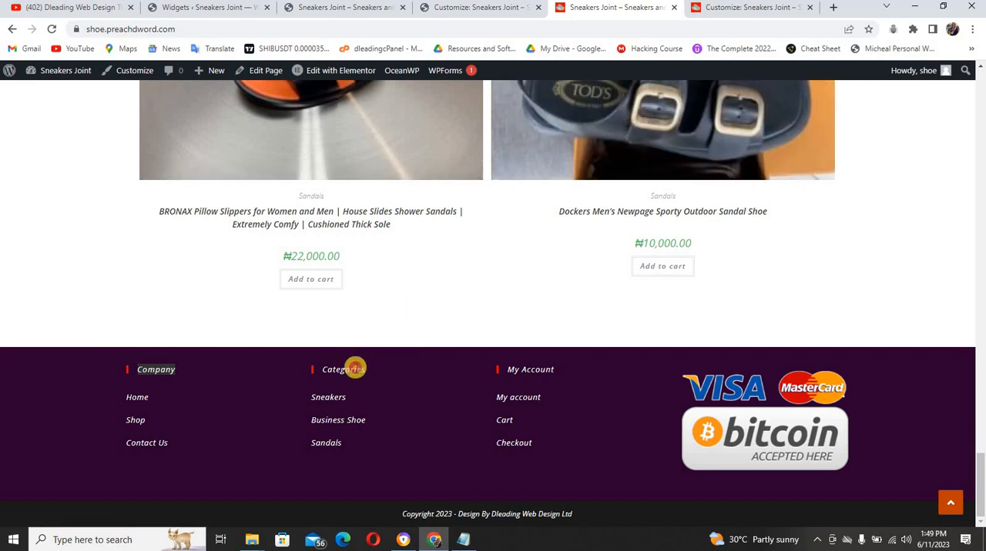
double_click(328, 369)
key(ctrl+c)
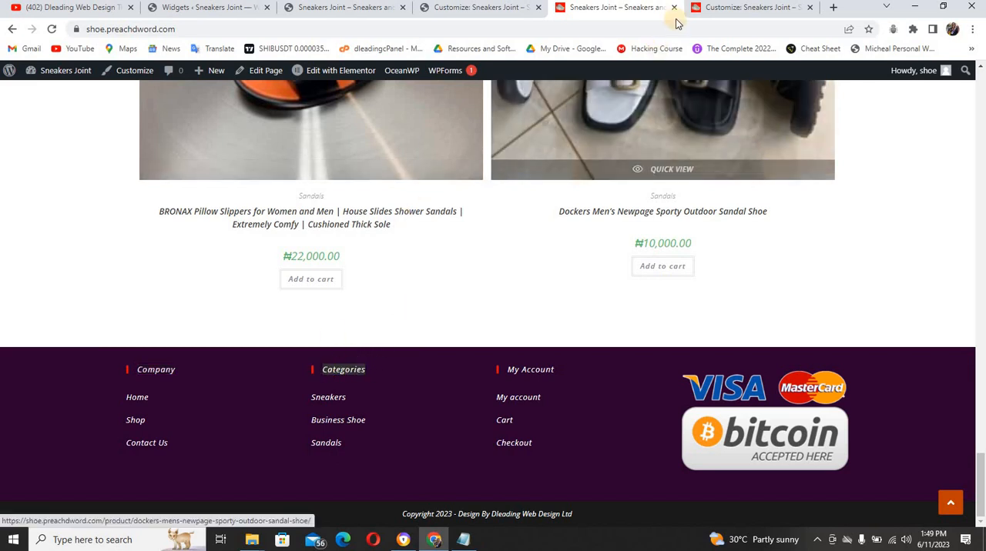
click(751, 8)
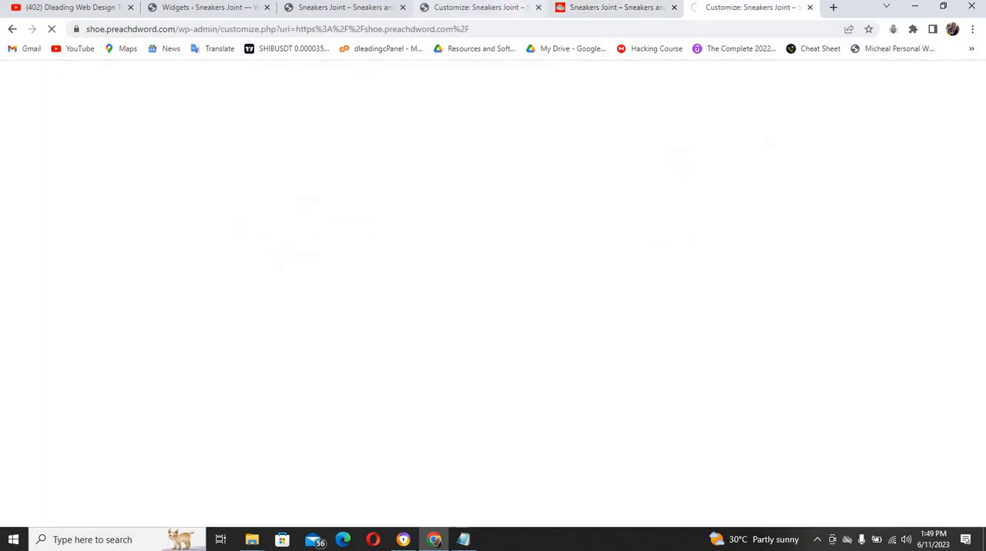
click(223, 8)
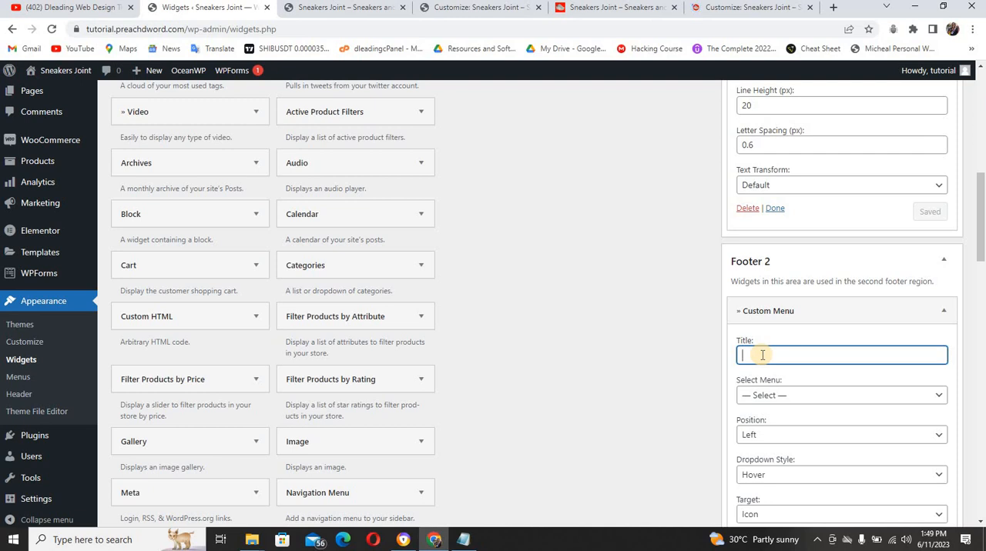
key(ctrl+v)
click(818, 397)
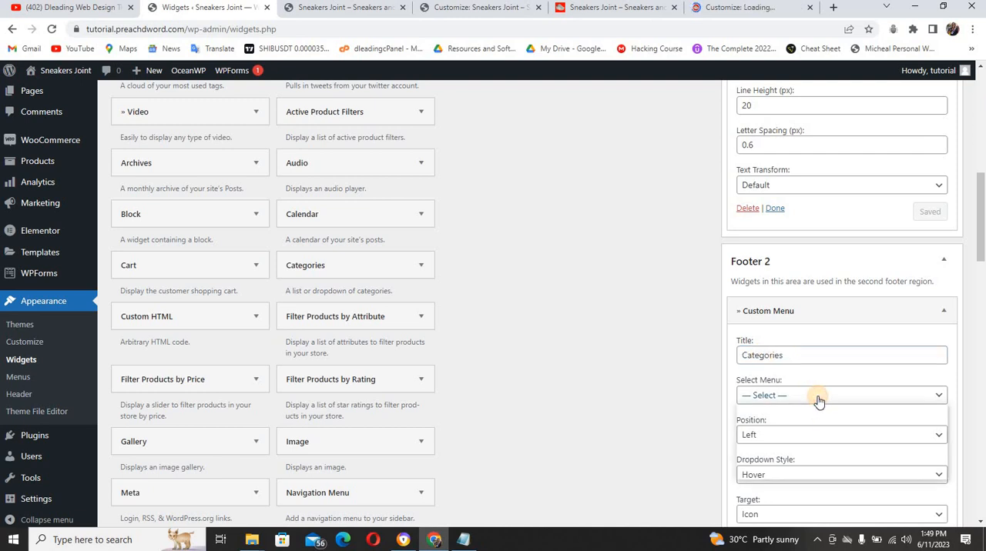
click(813, 437)
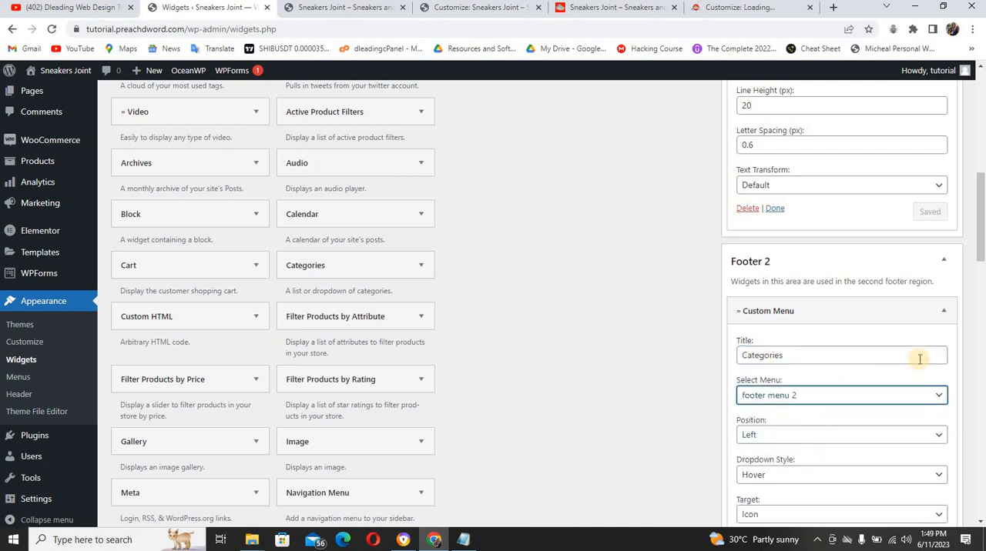
Set the Footer 2 Custom Menu widget's menu link color to red #ff0000
drag(983, 266, 983, 311)
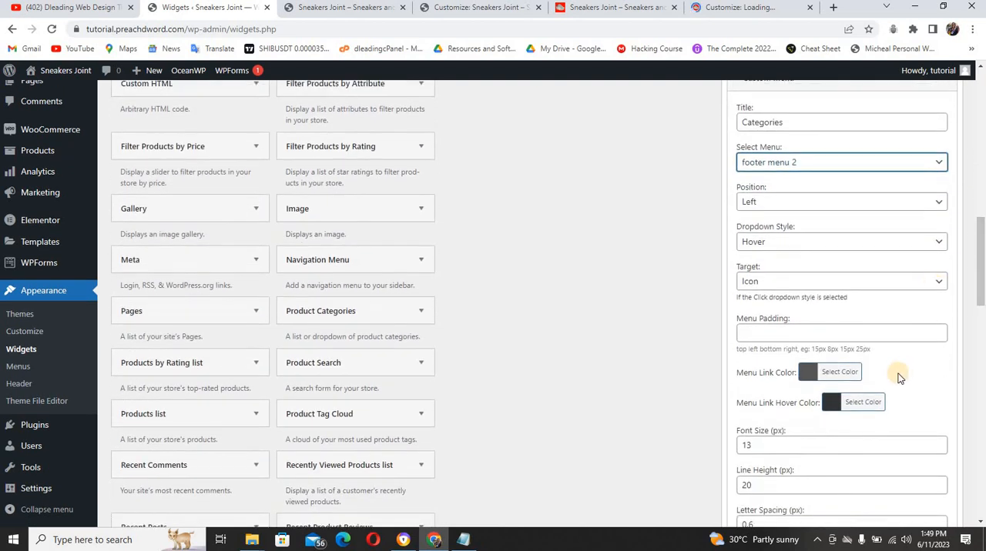
click(809, 375)
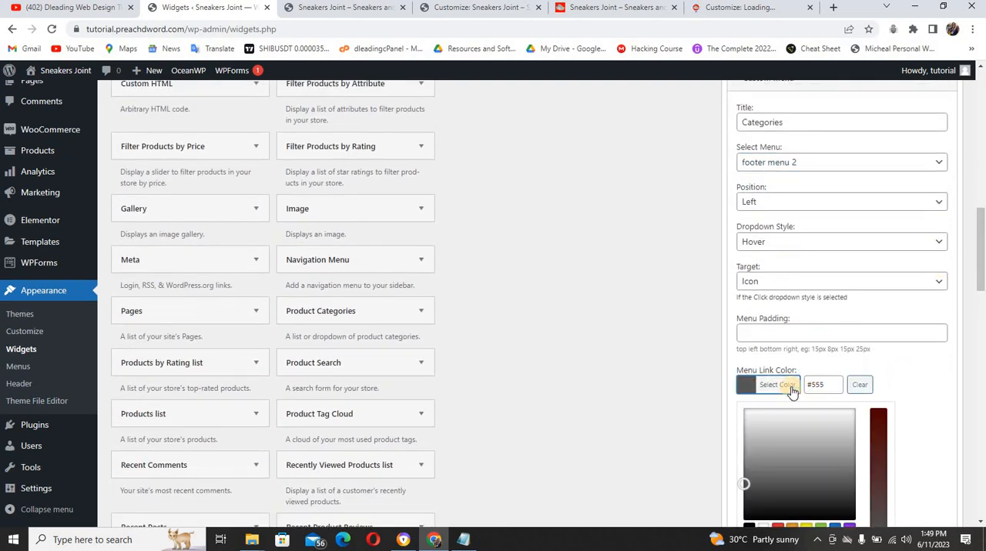
double_click(818, 384)
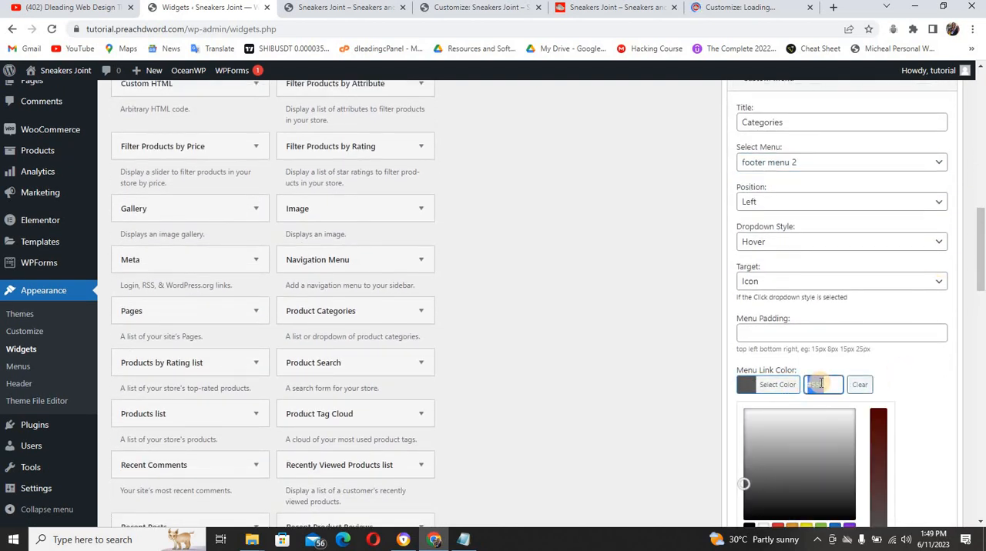
text(fff)
text(0000)
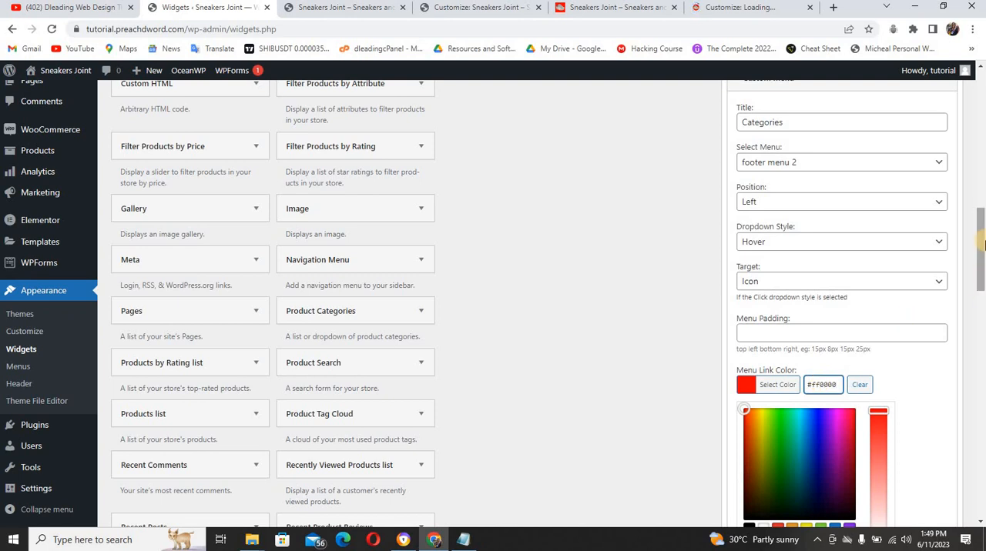
Set the Footer 2 Custom Menu widget's menu link hover color to #2b002f and save the widget
scroll(981, 244, down, 3)
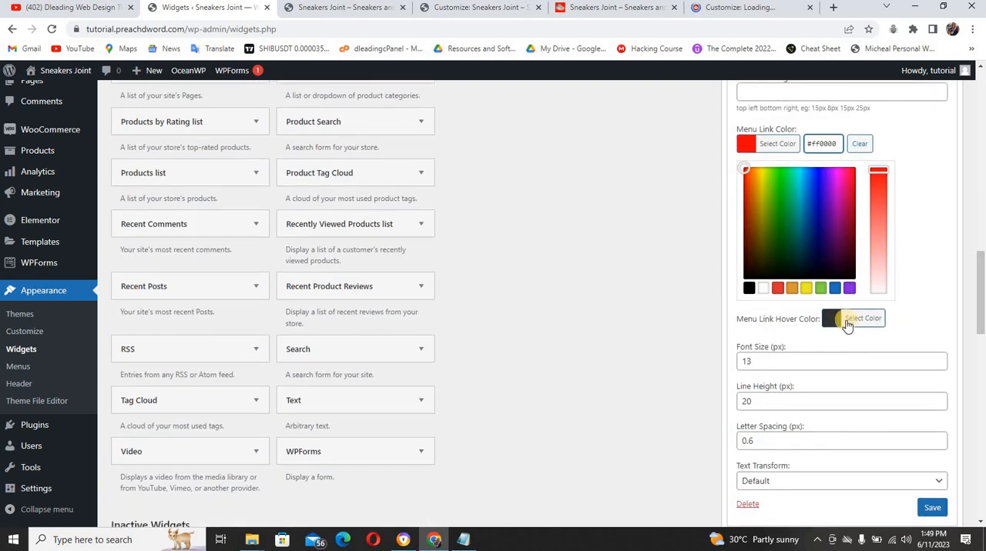
click(837, 320)
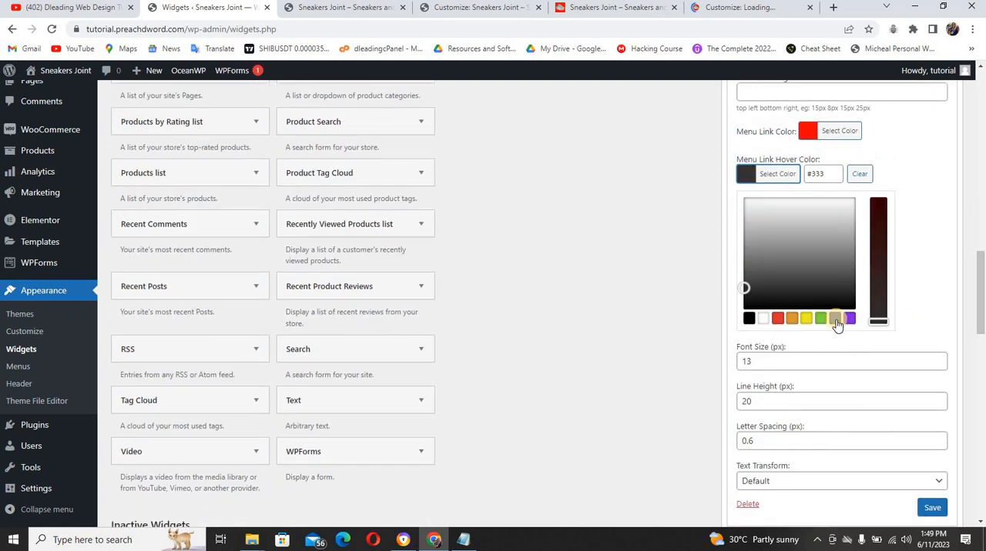
double_click(814, 174)
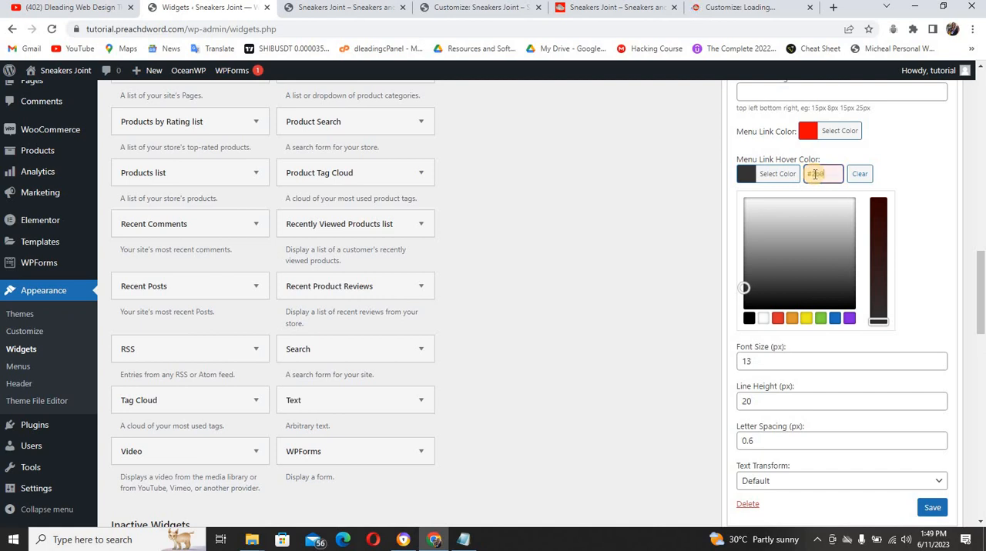
click(903, 163)
click(932, 350)
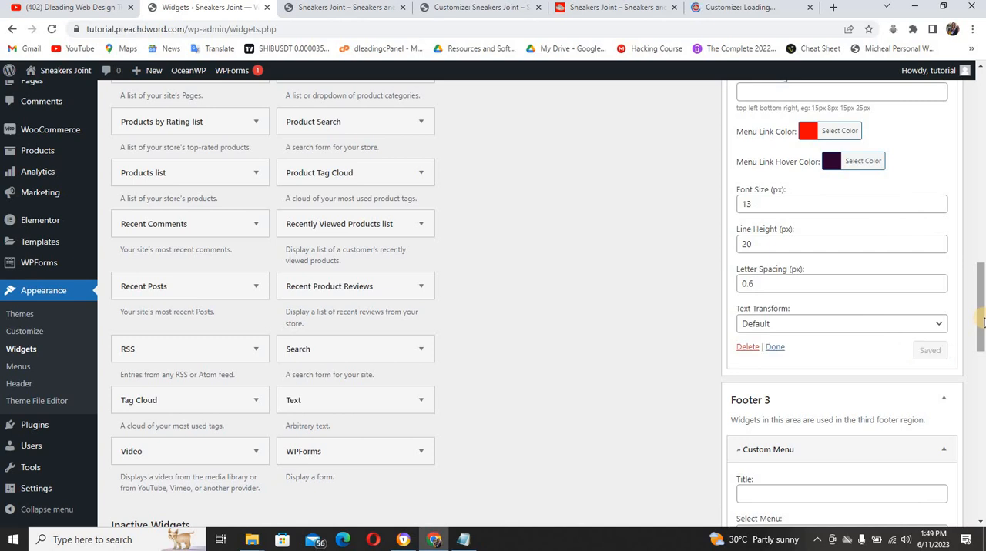
Collapse the saved Custom Menu widgets in Footer 2 and Footer 1
scroll(983, 322, down, 2)
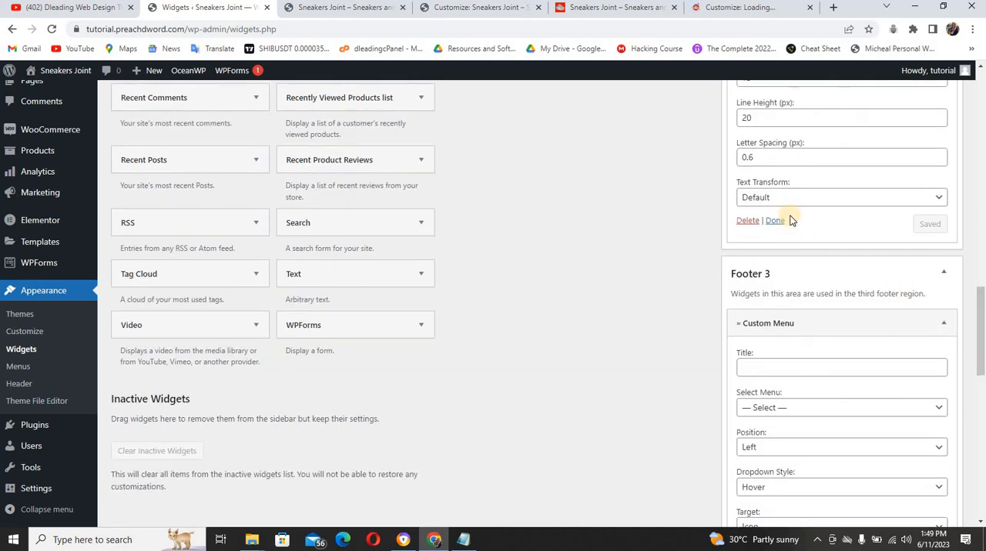
click(775, 221)
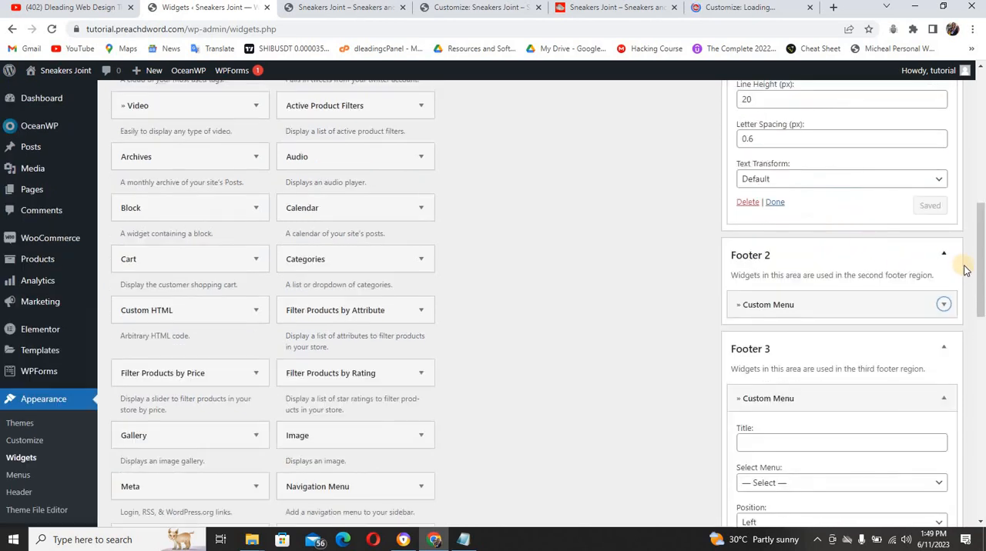
click(774, 203)
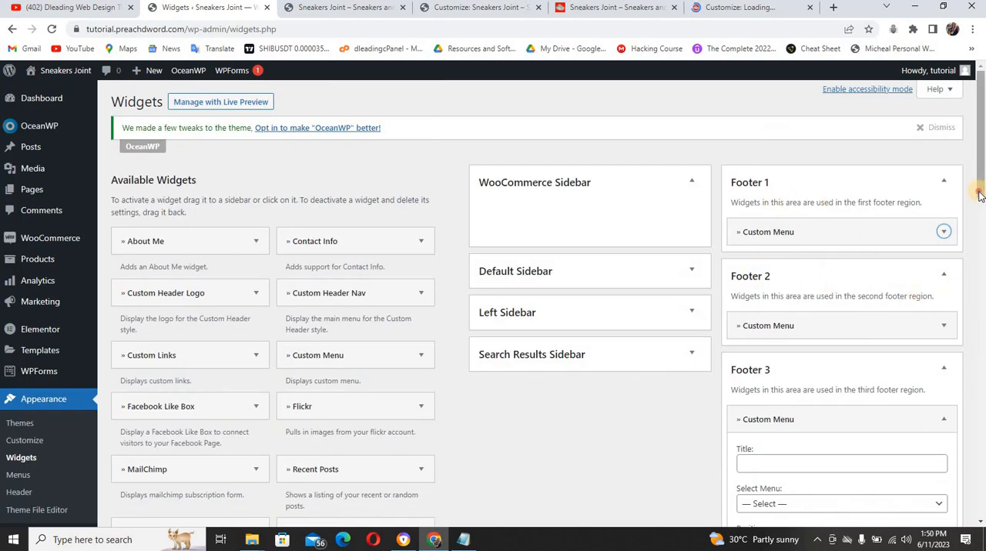
Title the Footer 3 Custom Menu widget My Account, copied from the reference site's footer, and assign footer menu 3 to it
scroll(943, 231, down, 2)
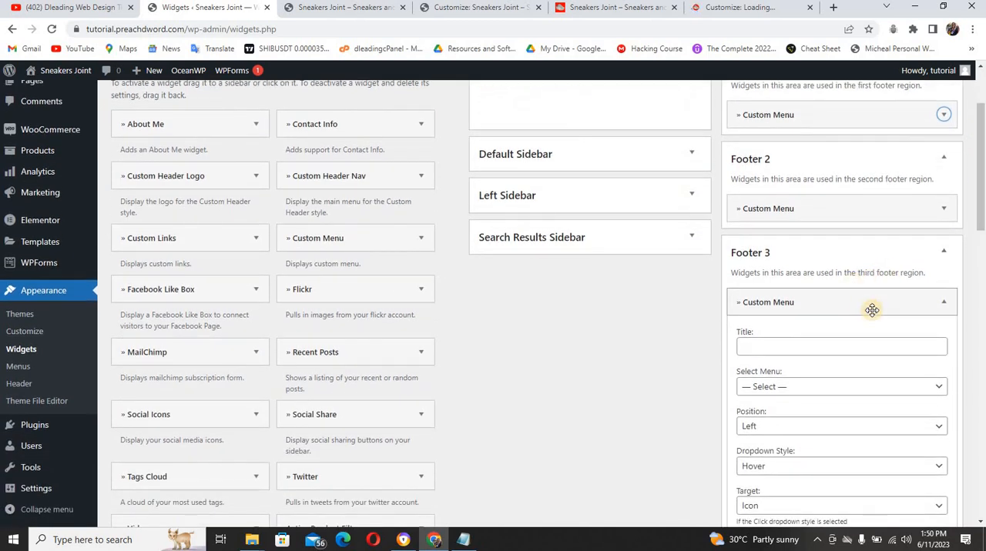
click(871, 310)
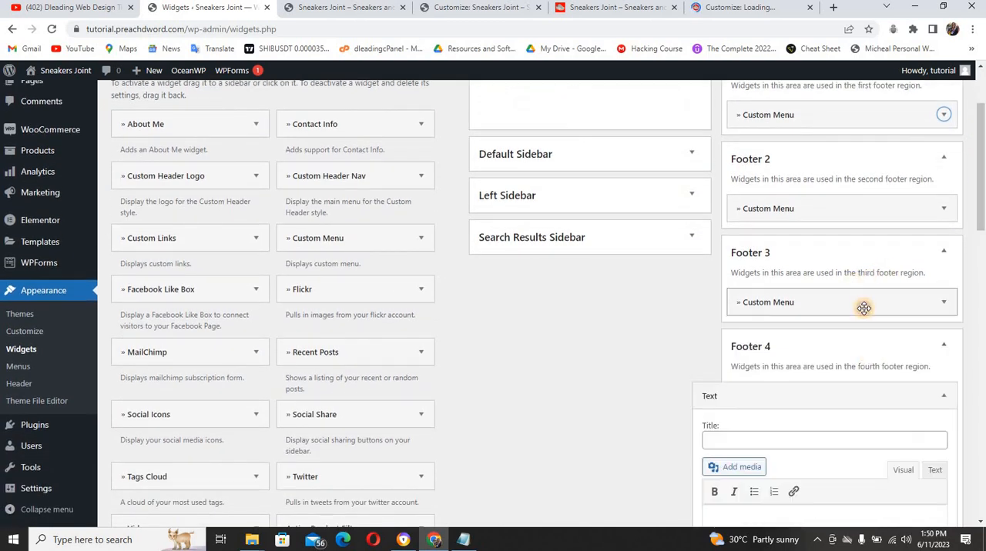
click(865, 308)
click(830, 348)
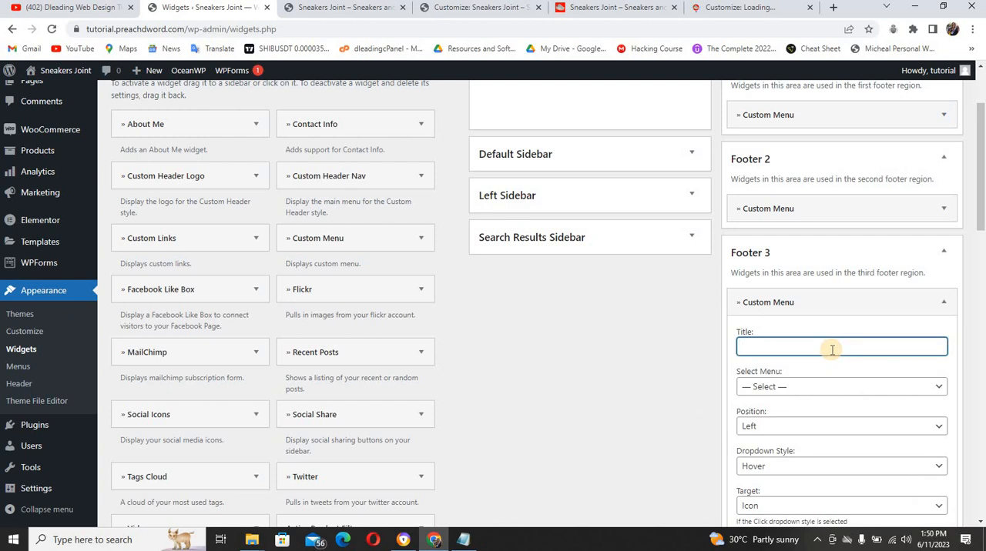
click(598, 9)
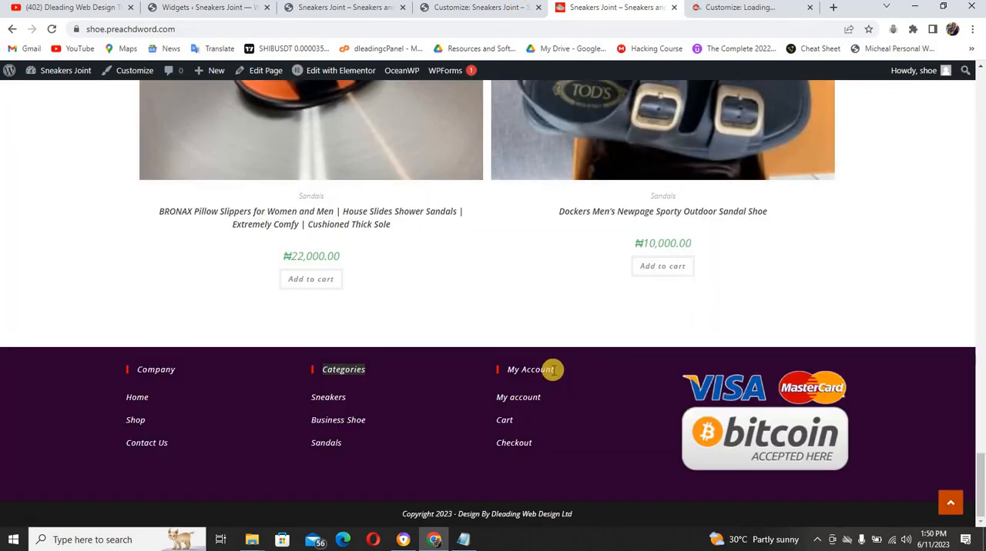
drag(539, 369, 504, 368)
key(ctrl+c)
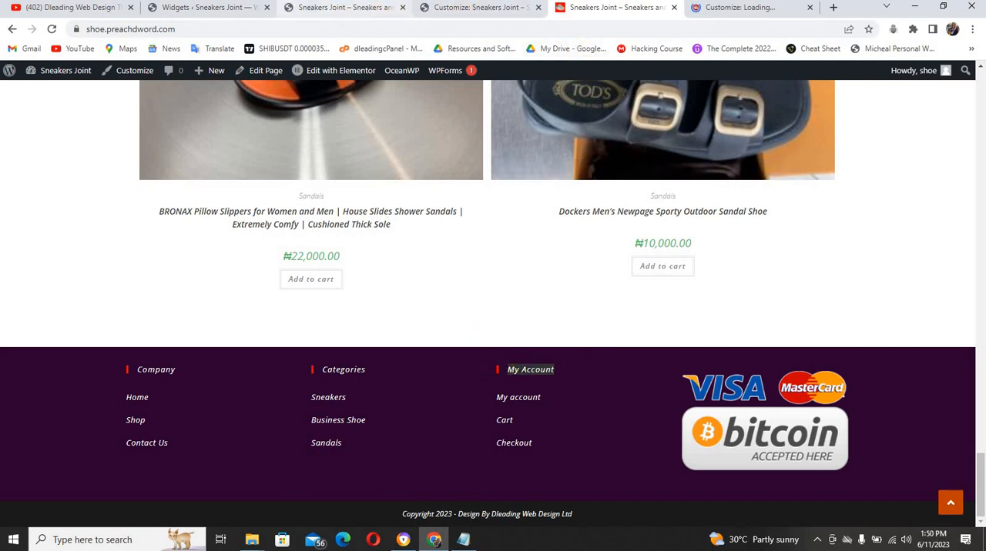
click(221, 7)
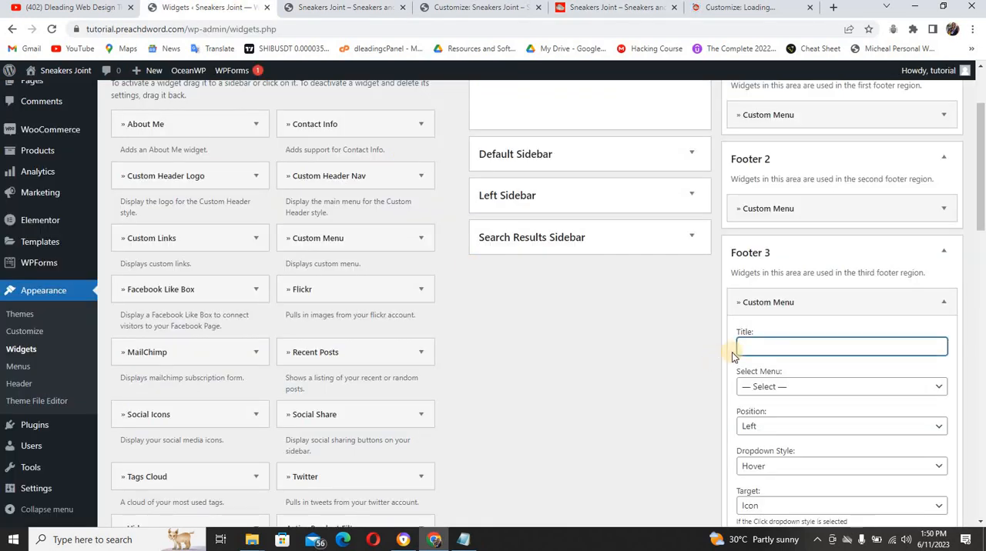
key(ctrl+v)
click(804, 386)
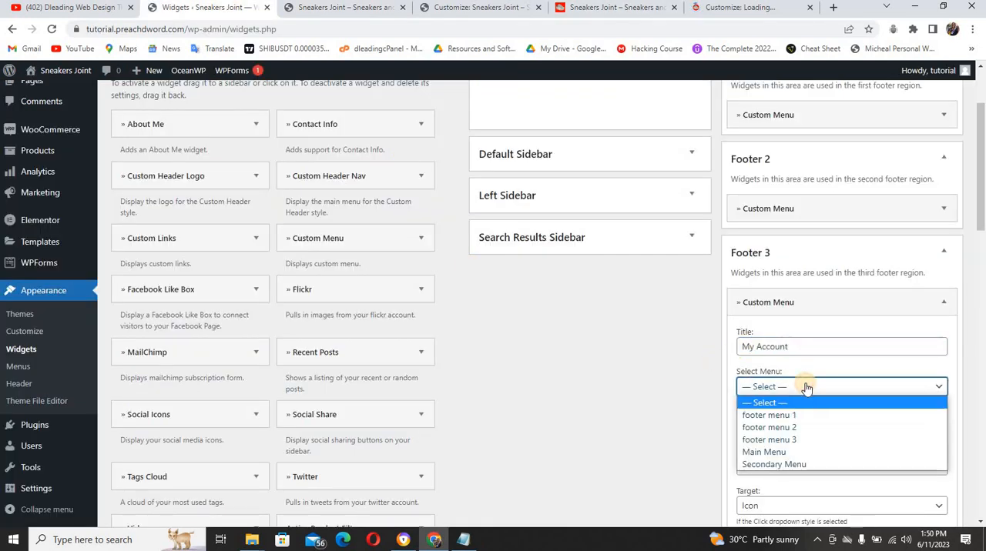
click(801, 440)
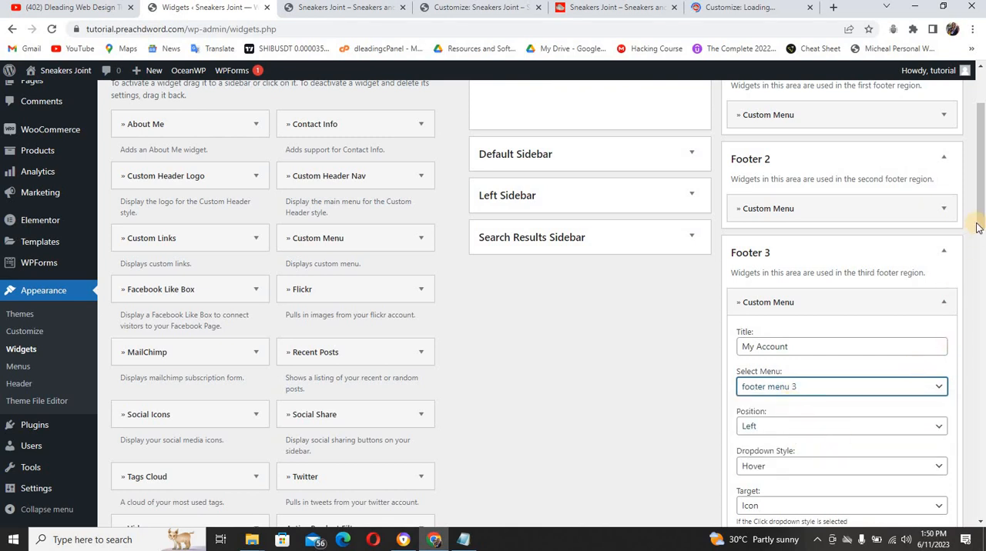
Set the Footer 3 Custom Menu widget's menu link color to red #ff0000
drag(980, 222, 982, 288)
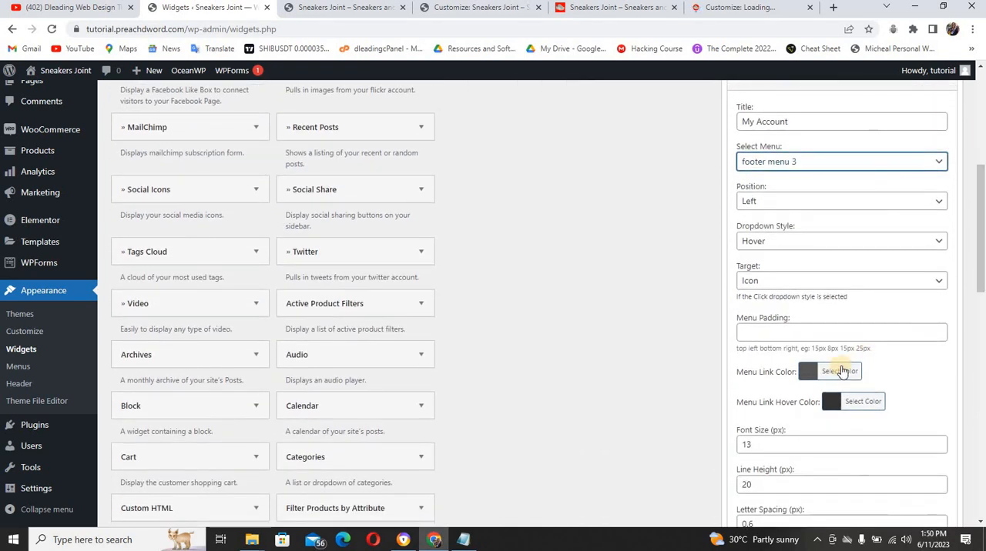
click(810, 373)
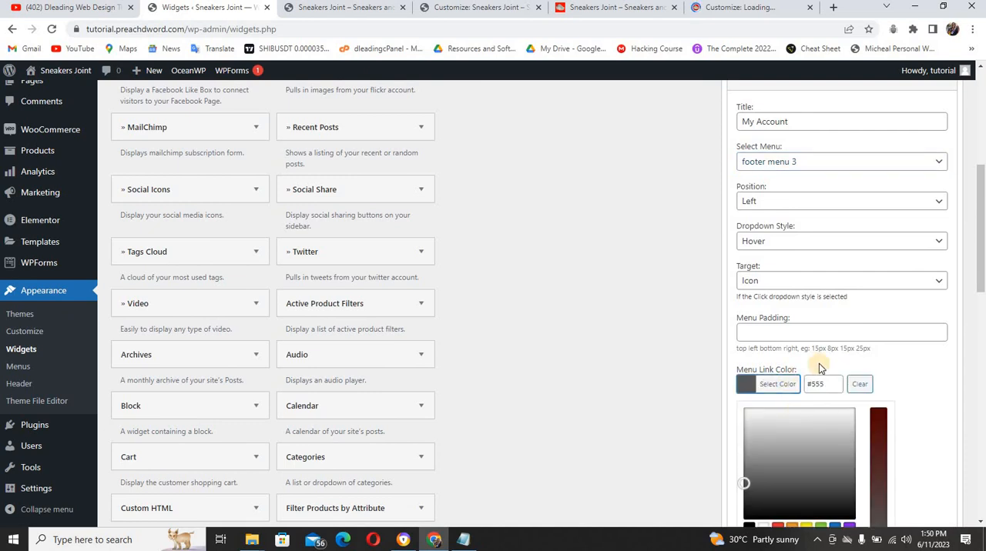
click(816, 383)
double_click(817, 383)
text(ff0000)
click(919, 364)
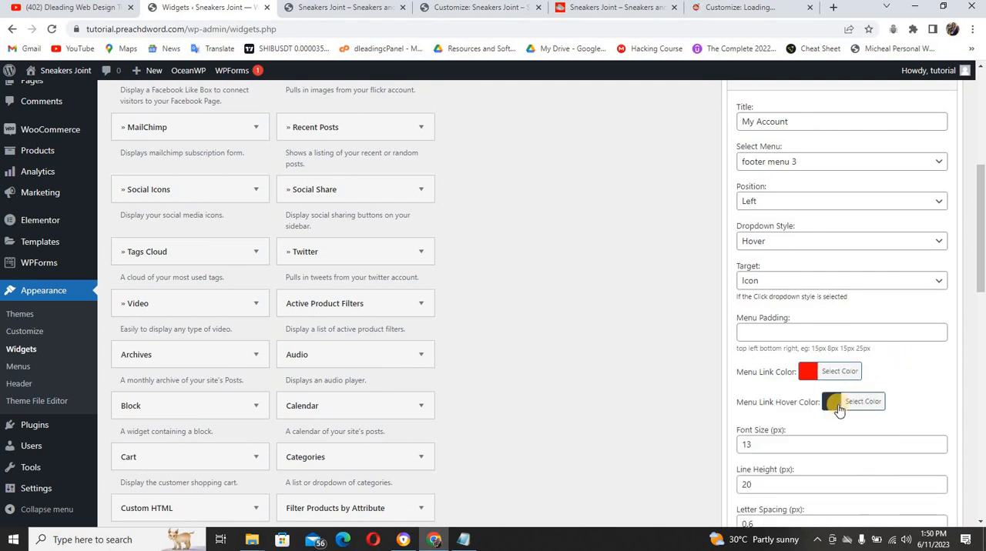
Set the Footer 3 menu link hover color to #2b002f, then save and collapse the widget
click(837, 409)
click(815, 416)
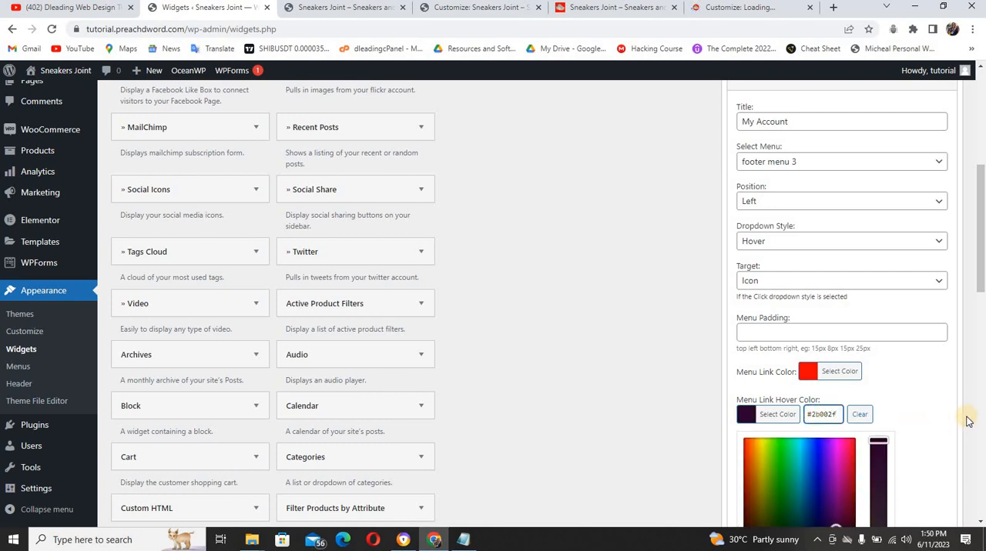
click(919, 393)
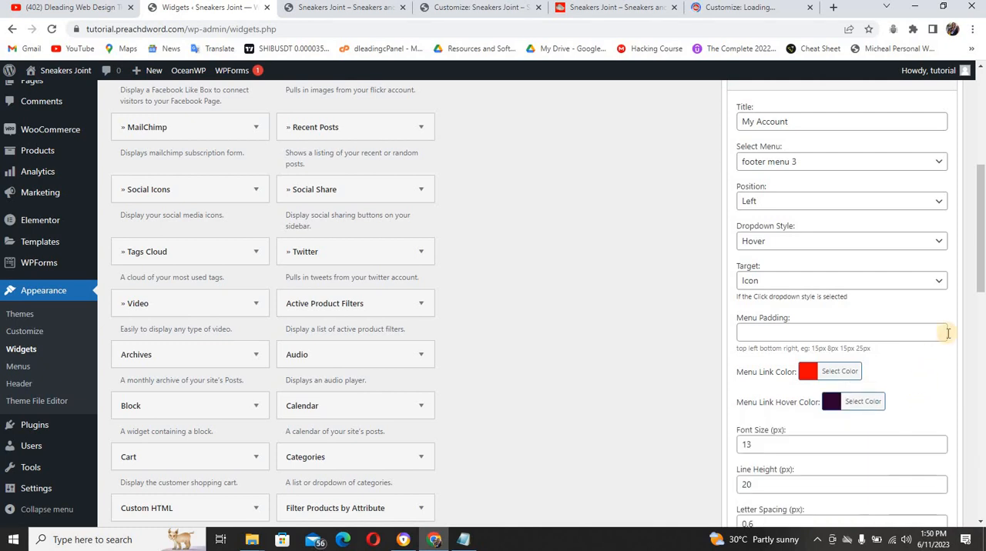
drag(982, 291, 982, 356)
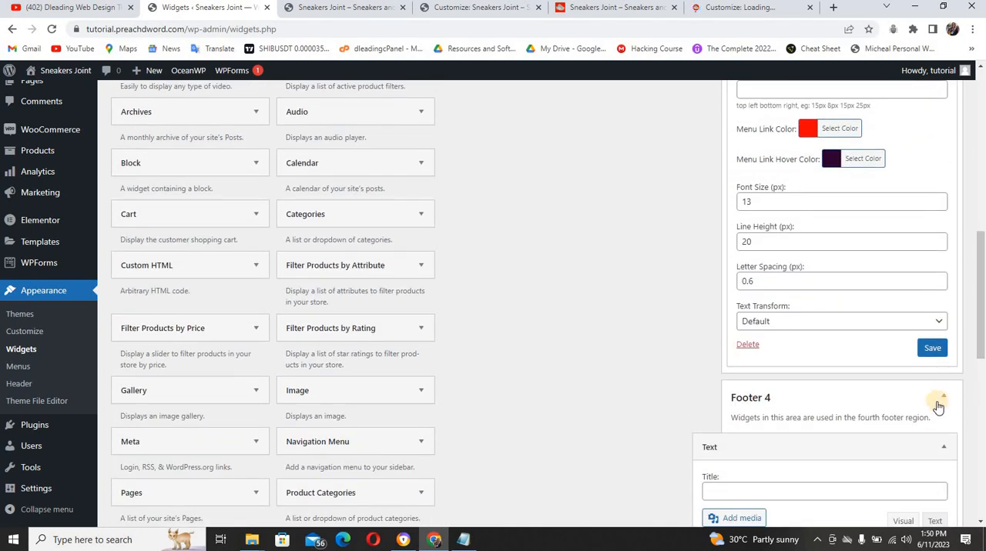
click(932, 349)
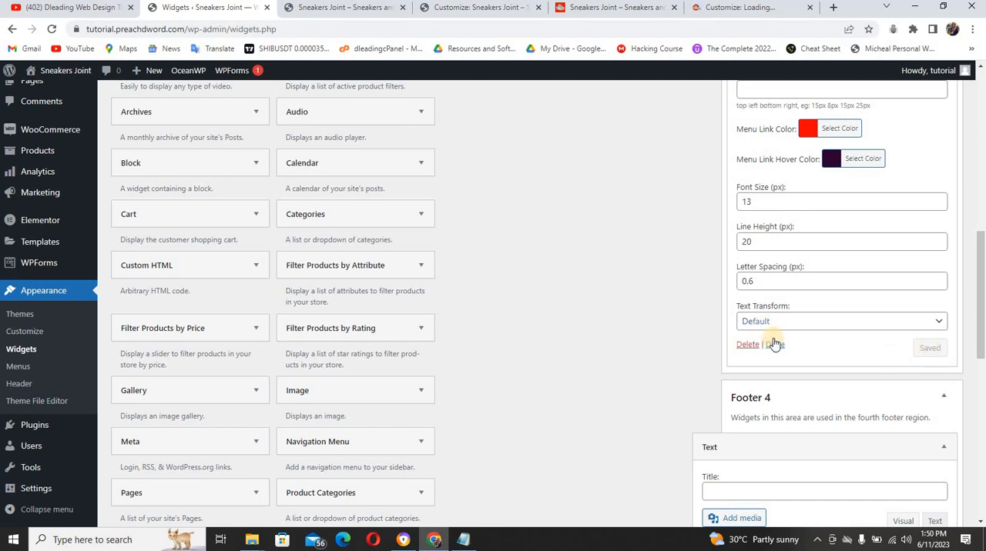
click(773, 345)
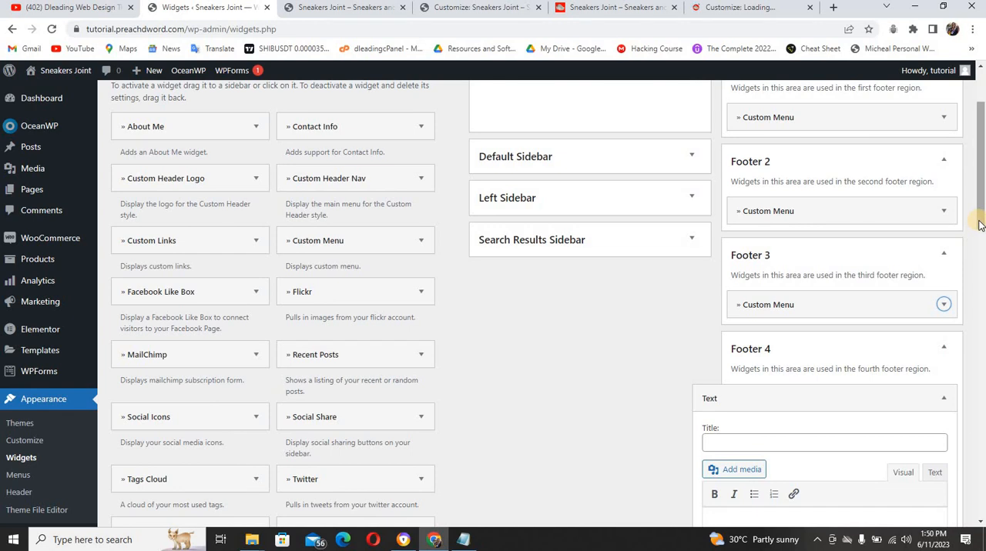
Open the media library for the Footer 4 Text widget and select the Bitcoin and Visa/MasterCard logo images
drag(980, 228, 981, 281)
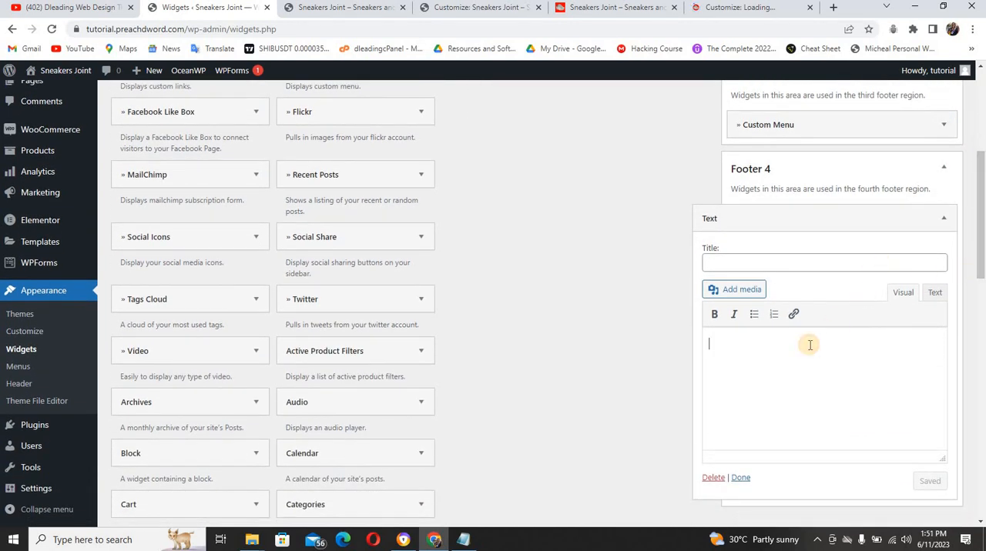
click(744, 291)
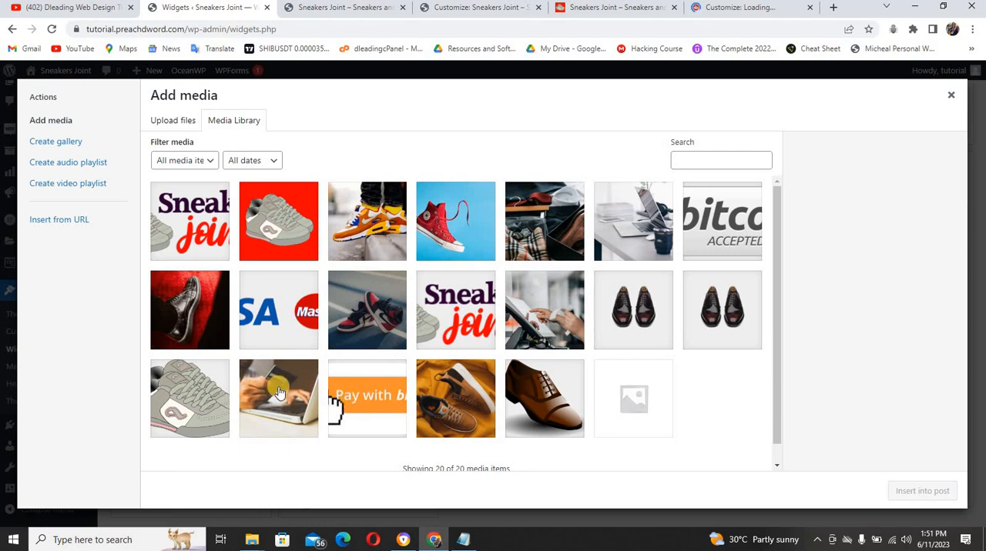
click(268, 323)
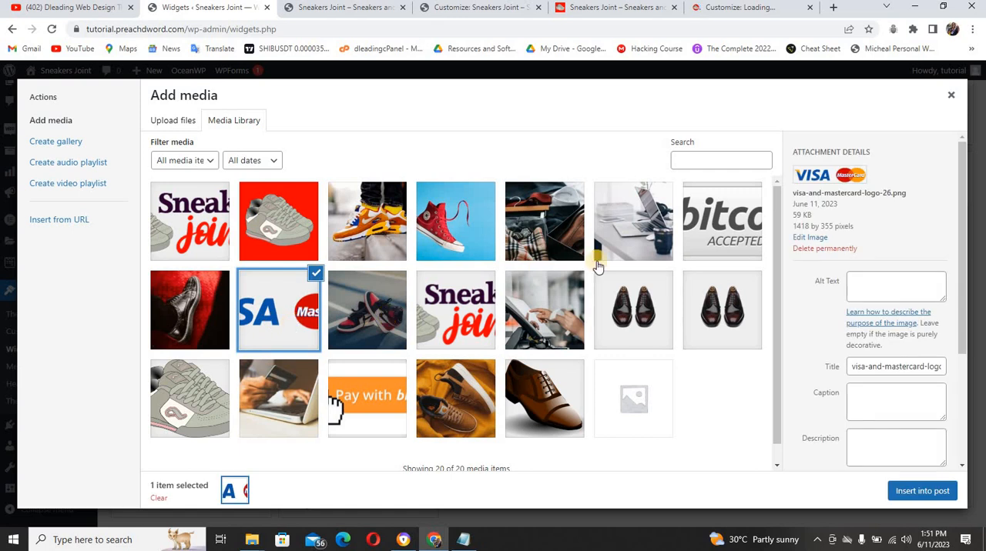
click(707, 231)
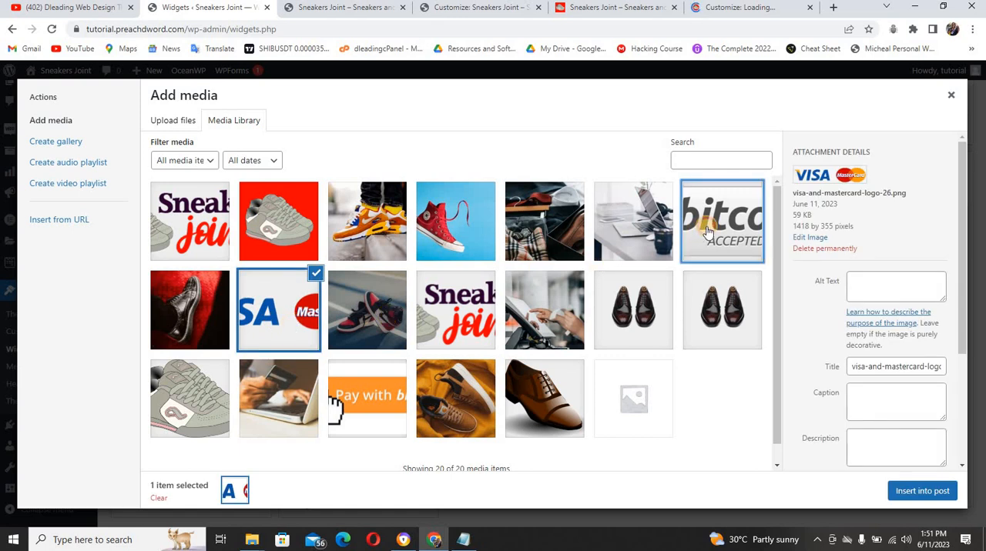
ctrl+click(257, 320)
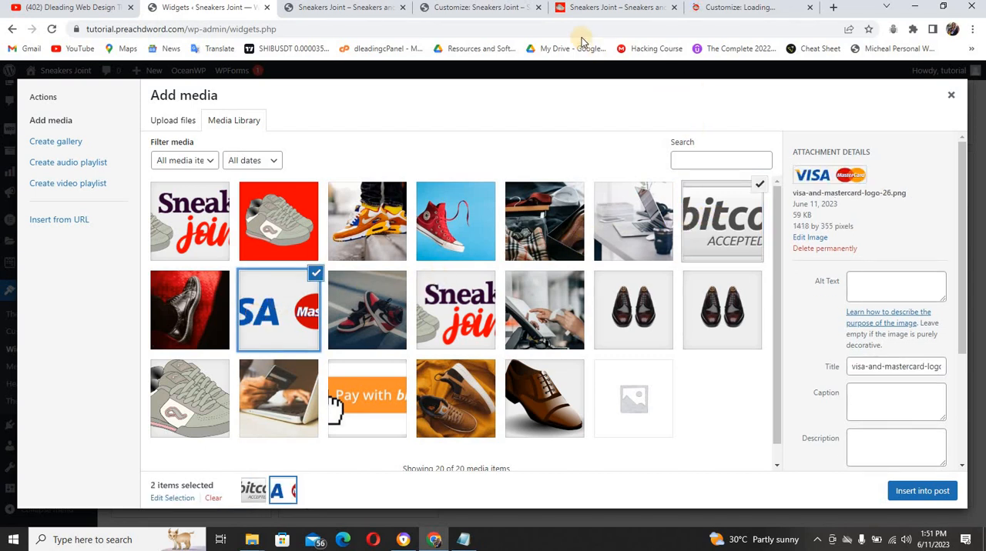
Check the payment logo order in the reference site's footer and reselect the images with Visa/MasterCard first and Bitcoin second
click(587, 7)
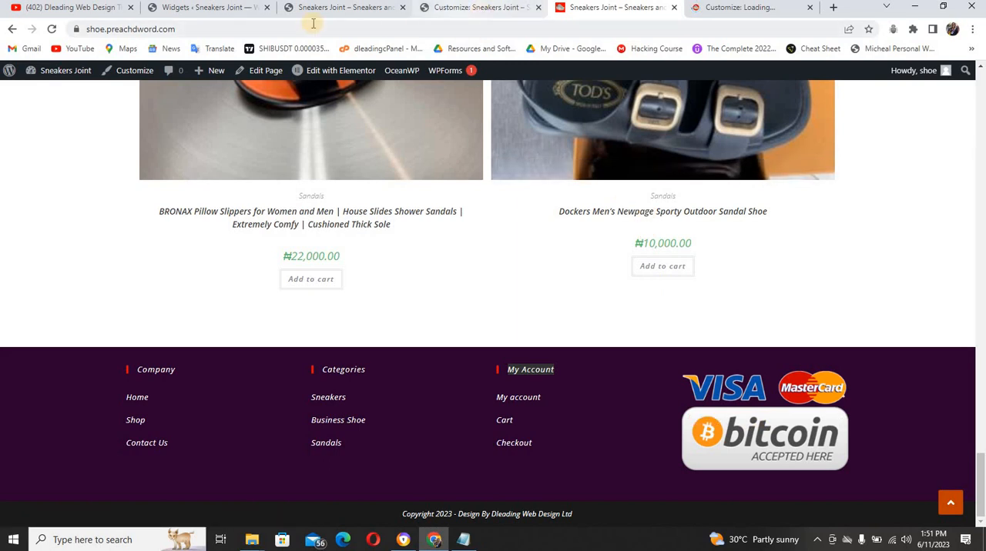
click(235, 9)
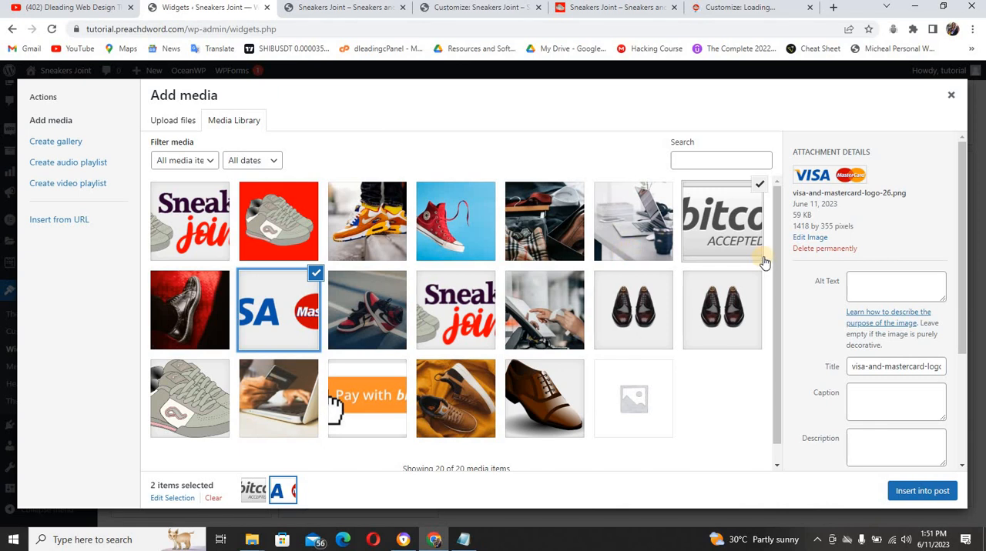
click(758, 188)
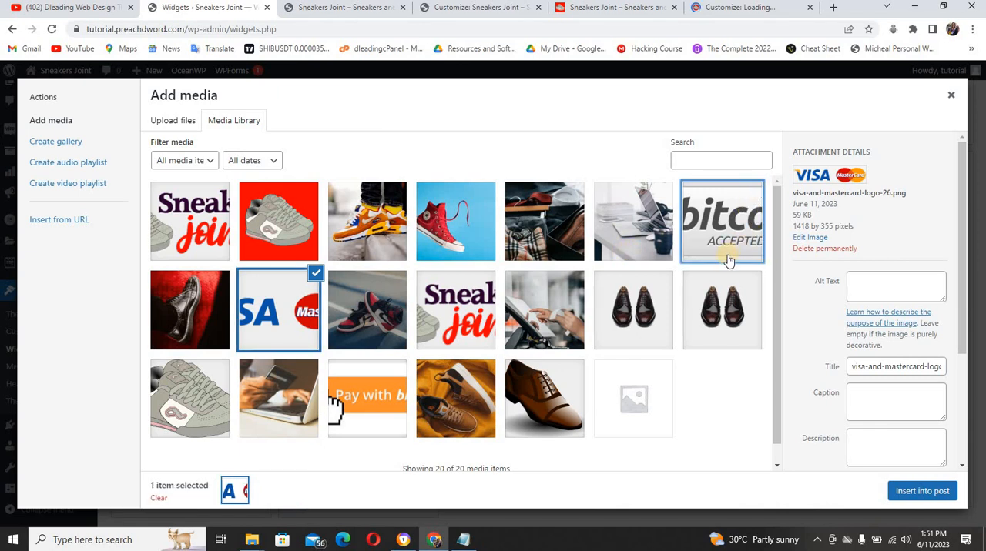
click(734, 208)
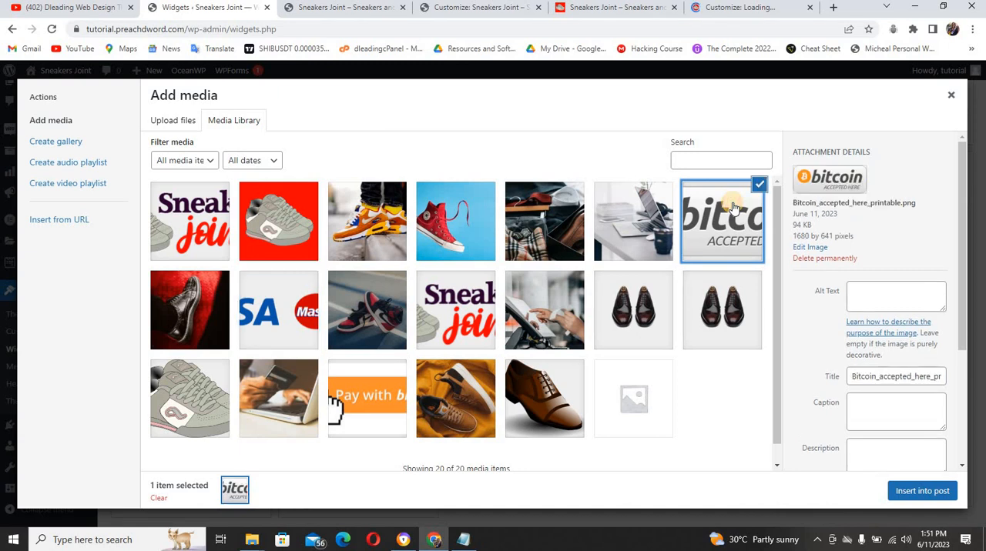
click(760, 188)
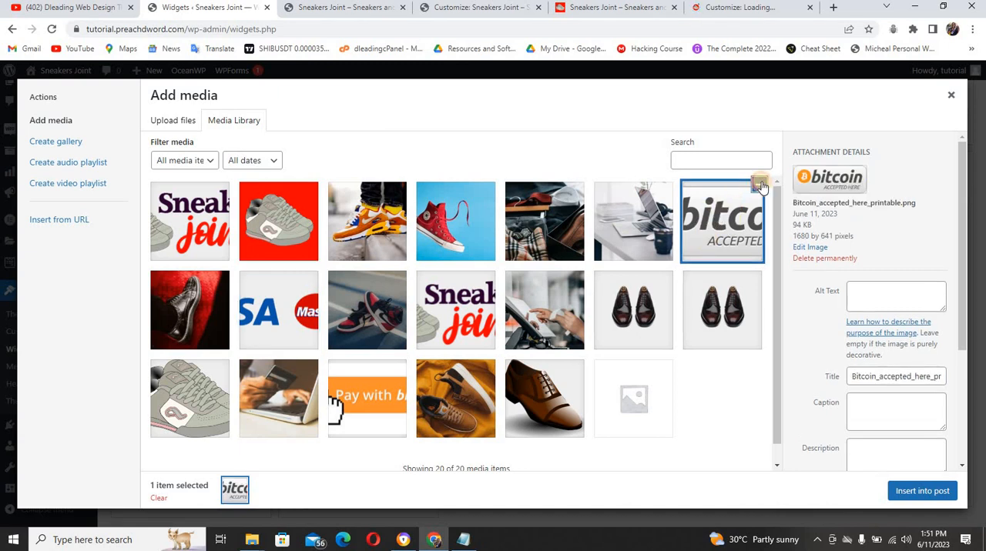
click(295, 322)
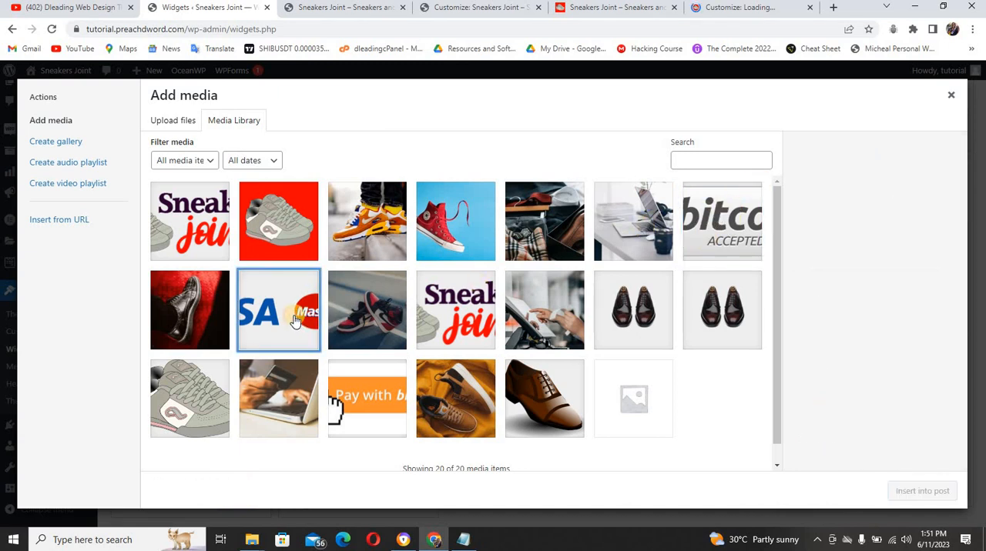
ctrl+click(699, 232)
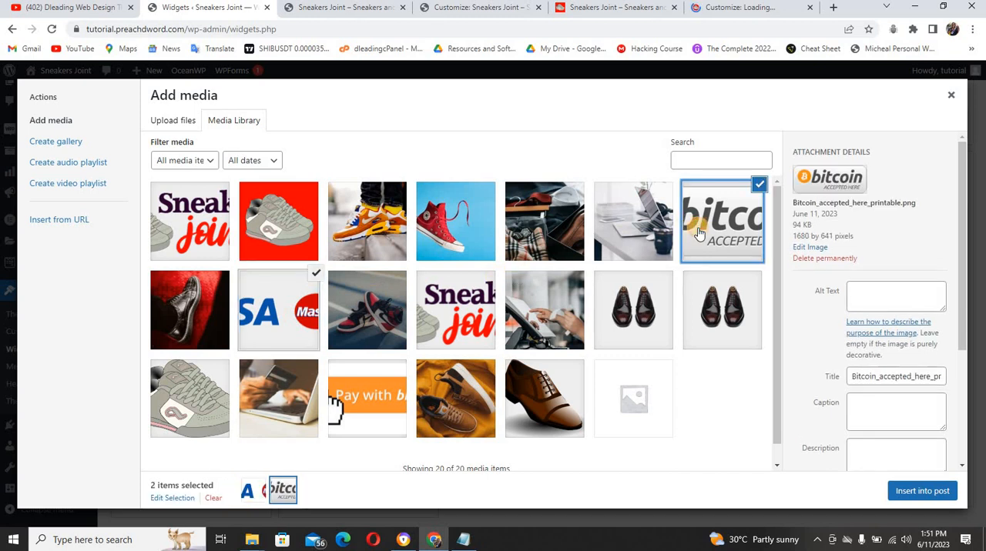
Insert the selected Visa/MasterCard and Bitcoin logos into the Footer 4 Text widget, then save and collapse the widget
click(908, 492)
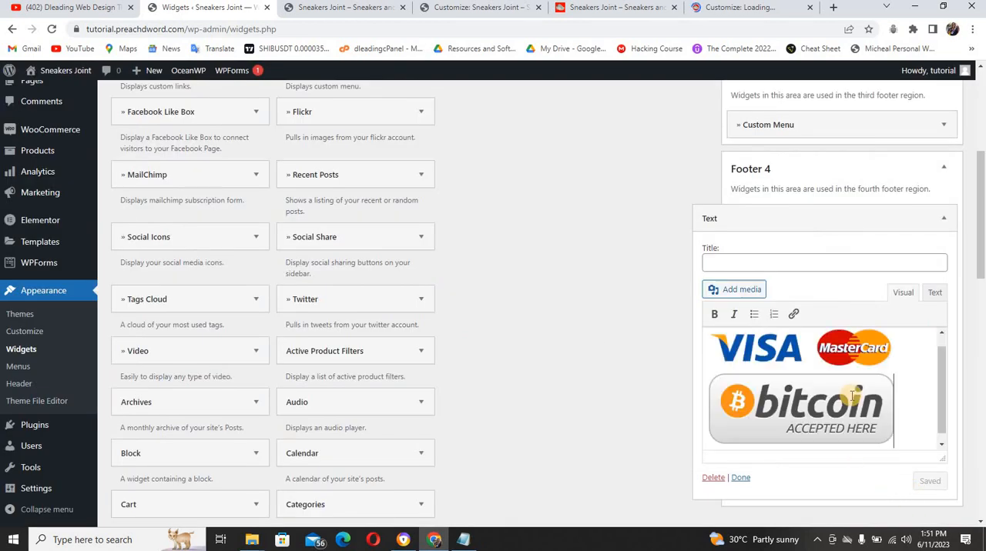
click(922, 414)
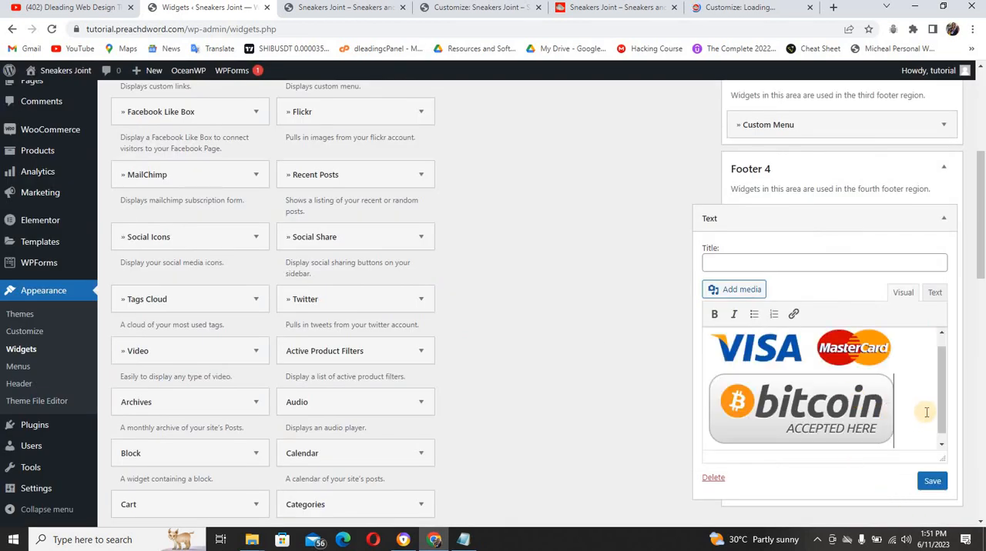
click(937, 481)
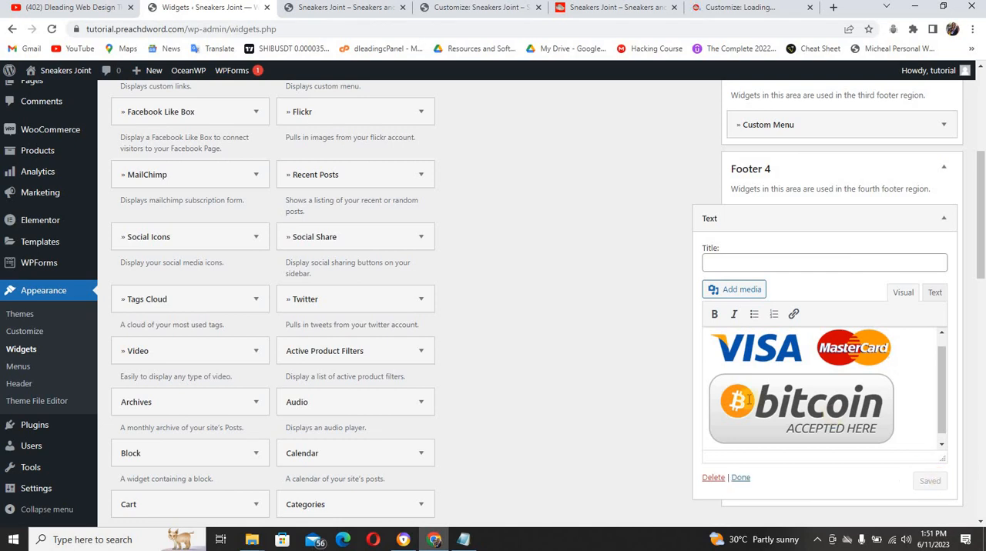
click(741, 478)
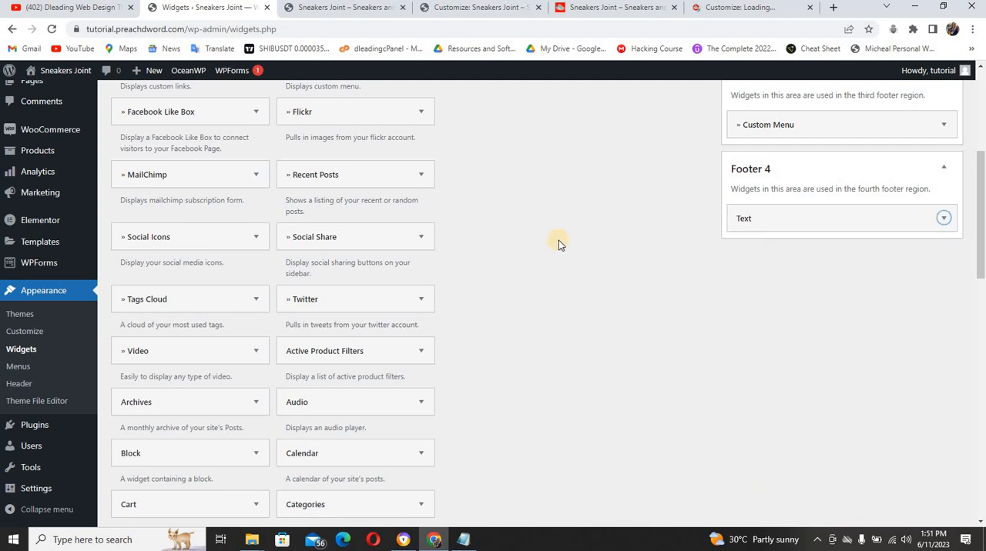
Examine the menu lines and payment logos in the live home page's footer alongside the footer color settings in the Customizer
click(357, 9)
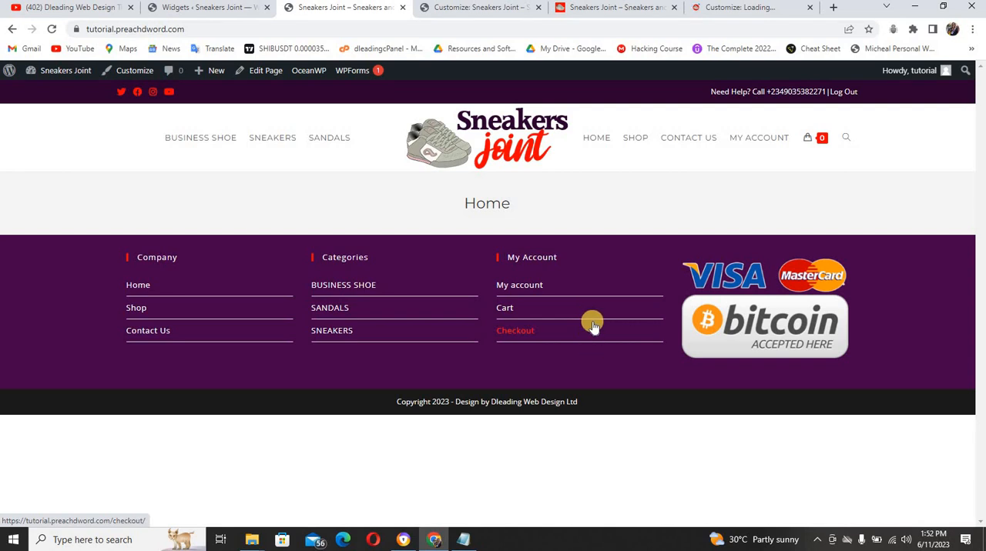
click(500, 9)
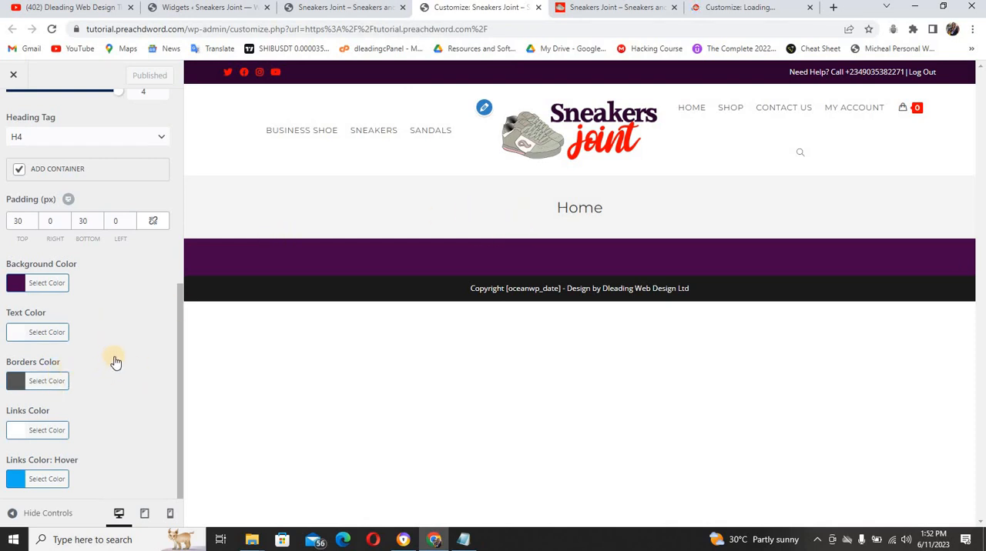
click(18, 384)
click(381, 9)
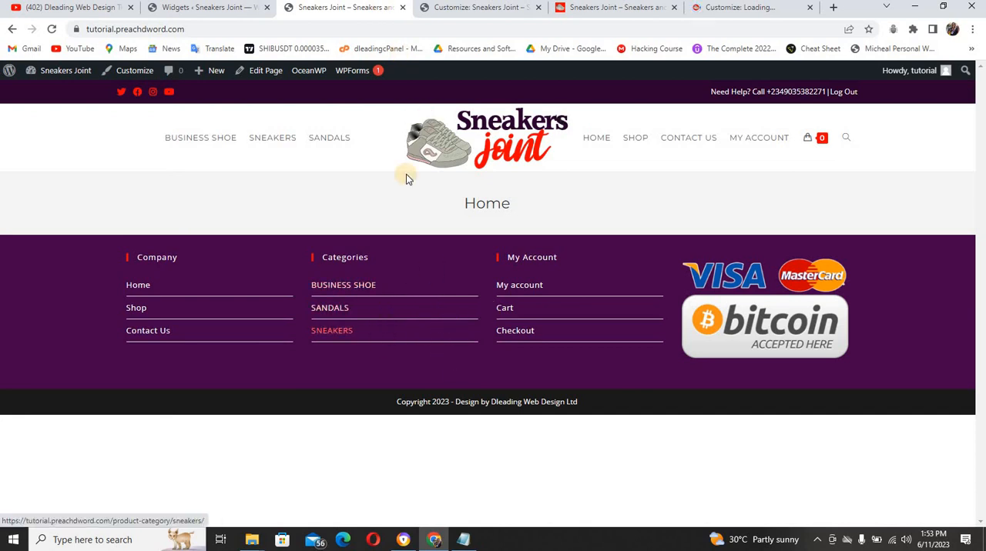
click(465, 7)
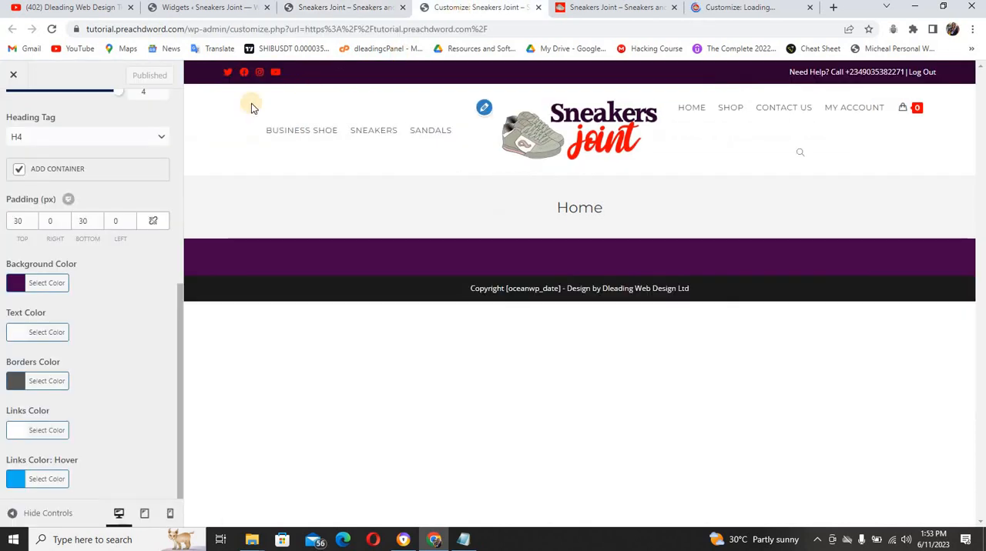
Make the Footer Widgets borders color fully transparent, rgba(85,85,85,0), and publish the change
drag(181, 297, 182, 95)
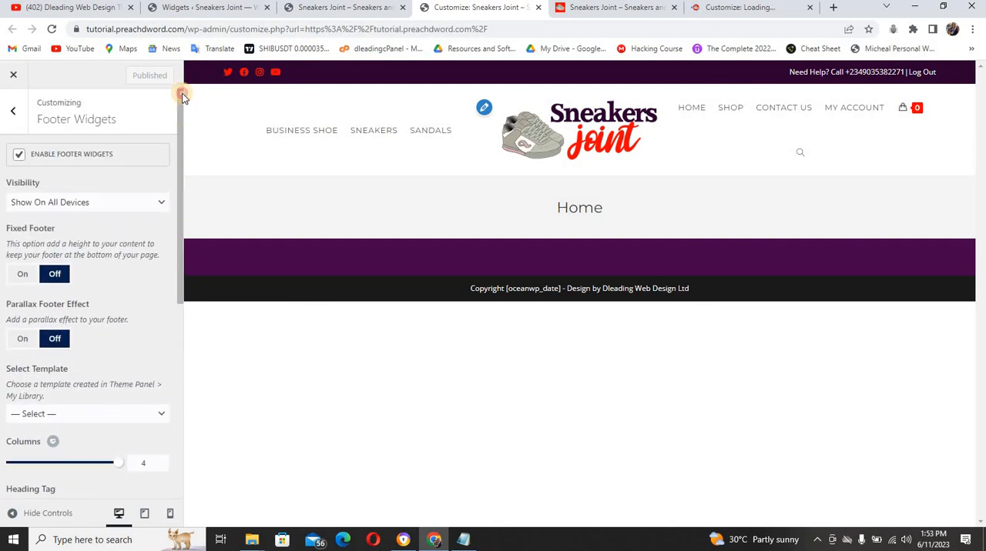
click(13, 115)
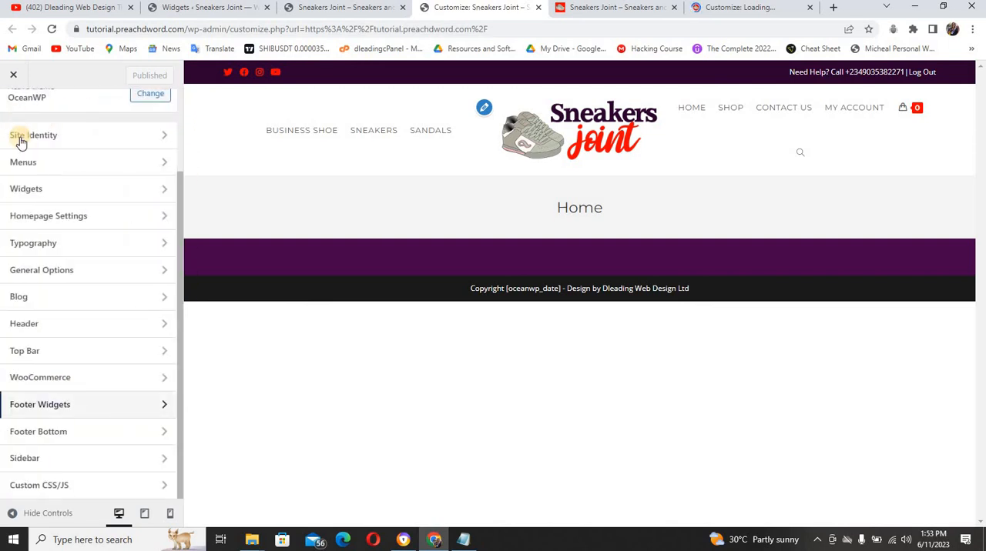
click(54, 409)
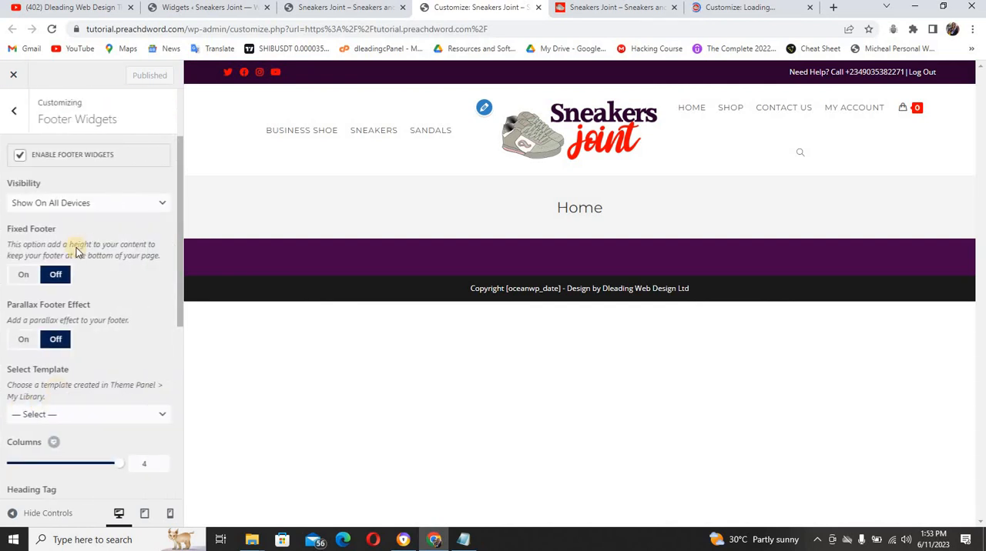
drag(178, 231, 176, 425)
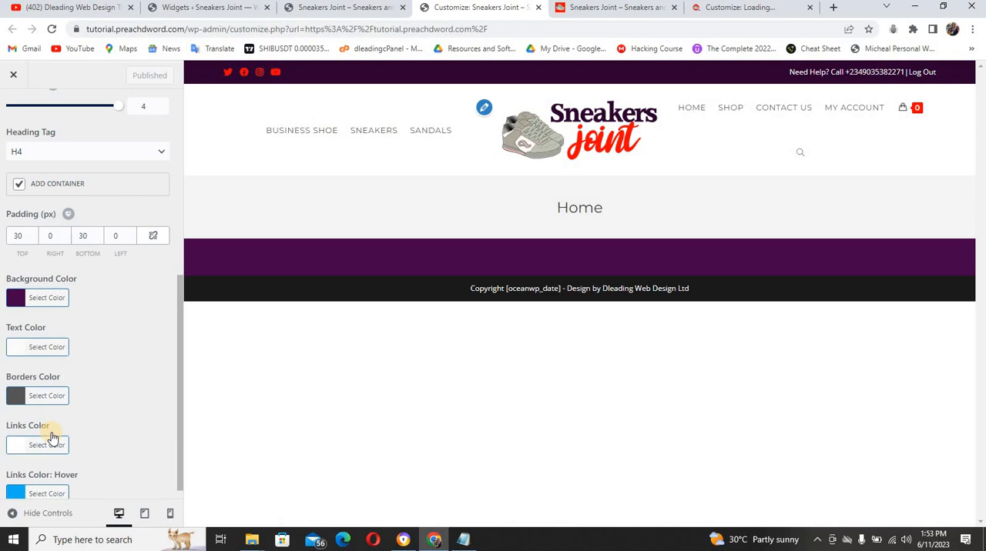
click(20, 396)
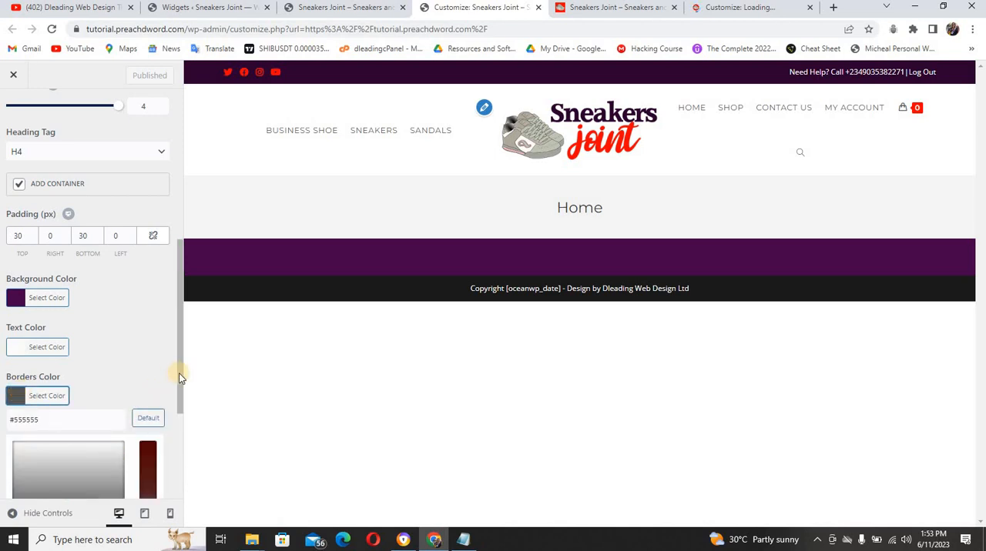
scroll(175, 454, down, 1)
scroll(175, 454, down, 2)
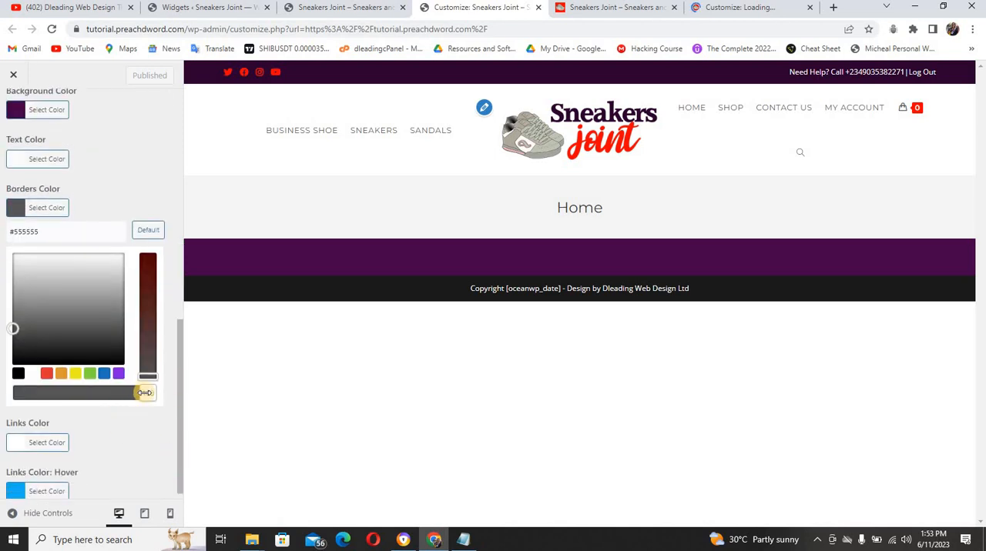
drag(146, 392, 17, 394)
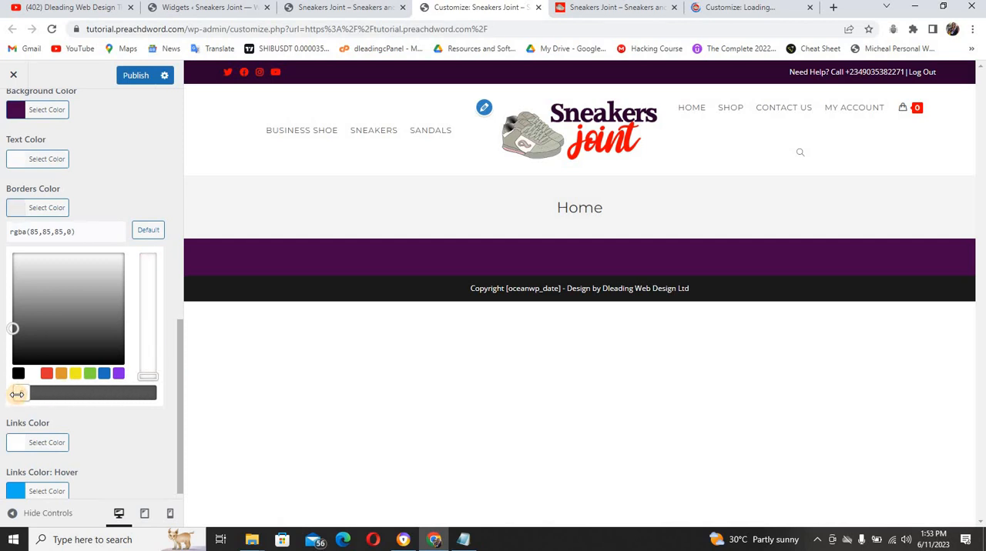
click(133, 75)
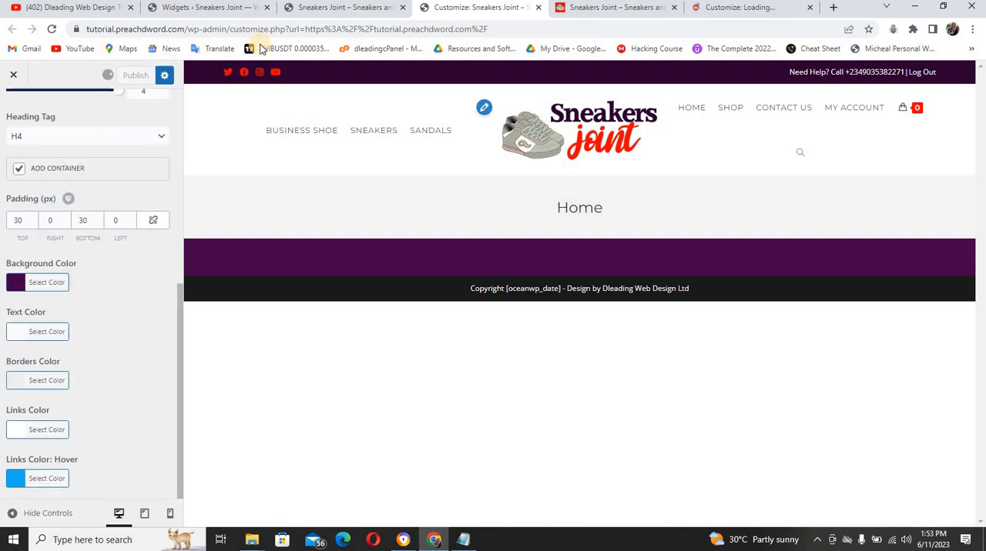
Check the menu border lines in the live home page's footer against the published Customizer settings
click(319, 9)
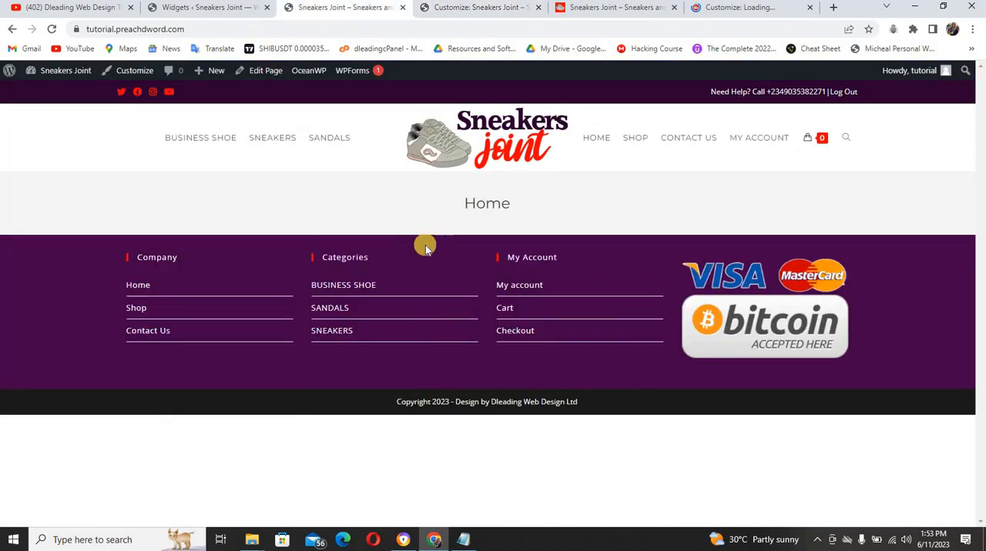
click(468, 8)
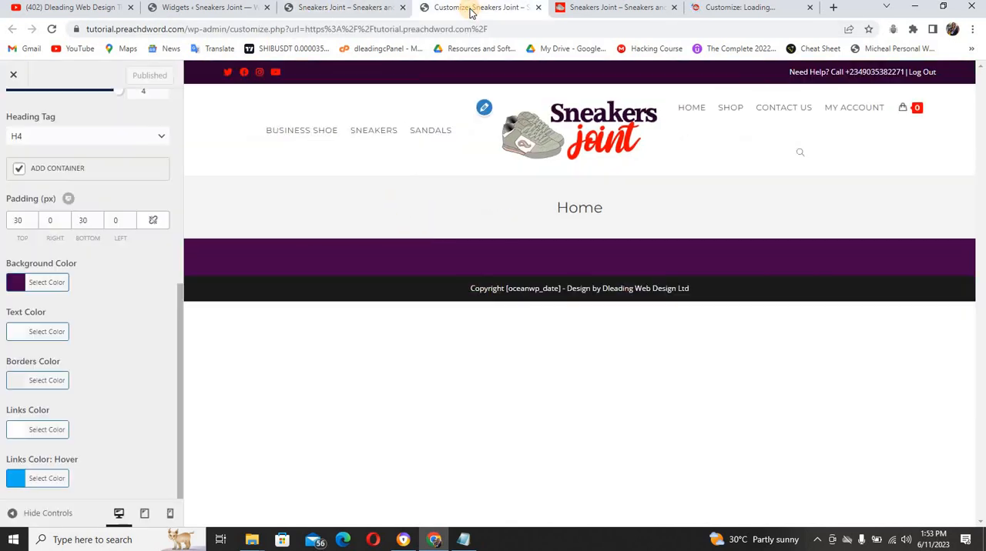
click(370, 9)
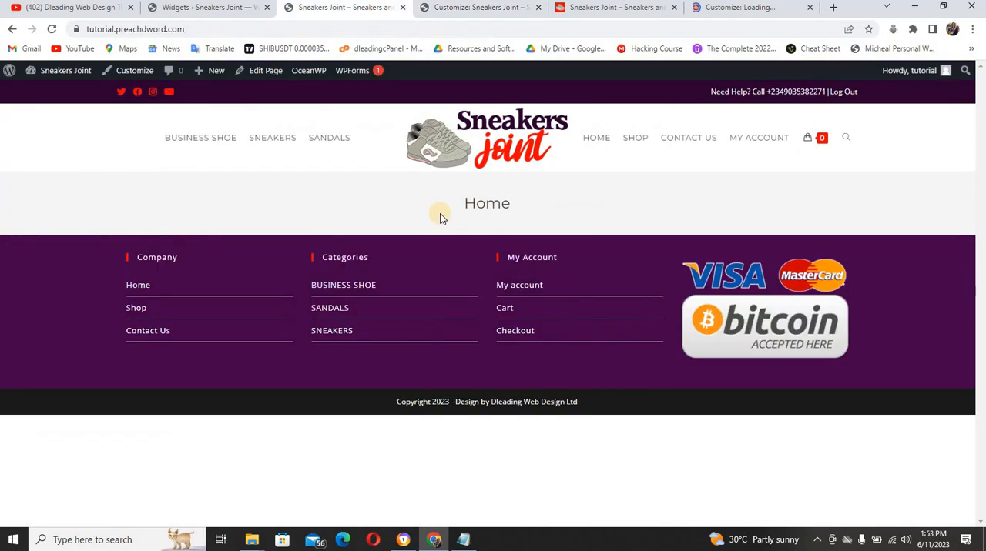
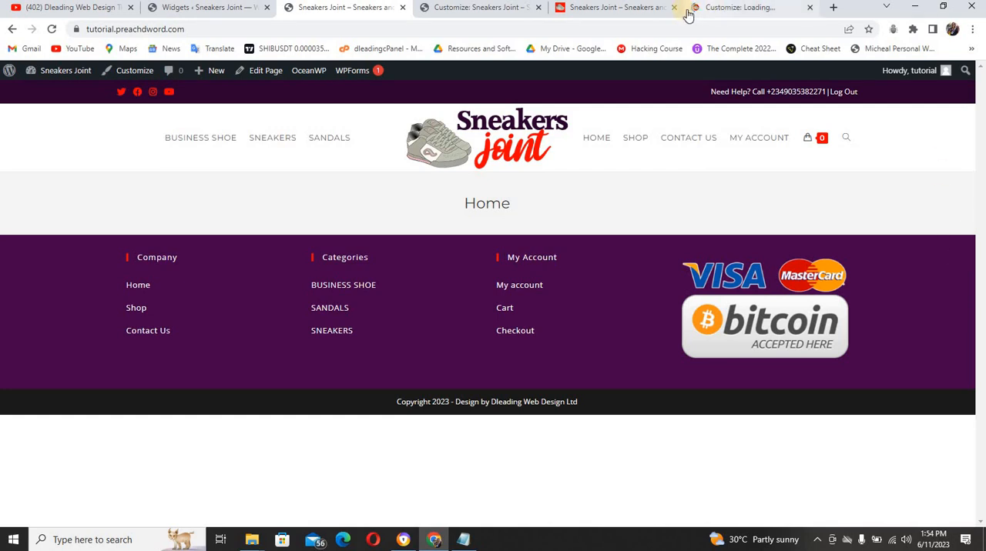
Compare the reference shop's header and footer with the live home page
click(653, 8)
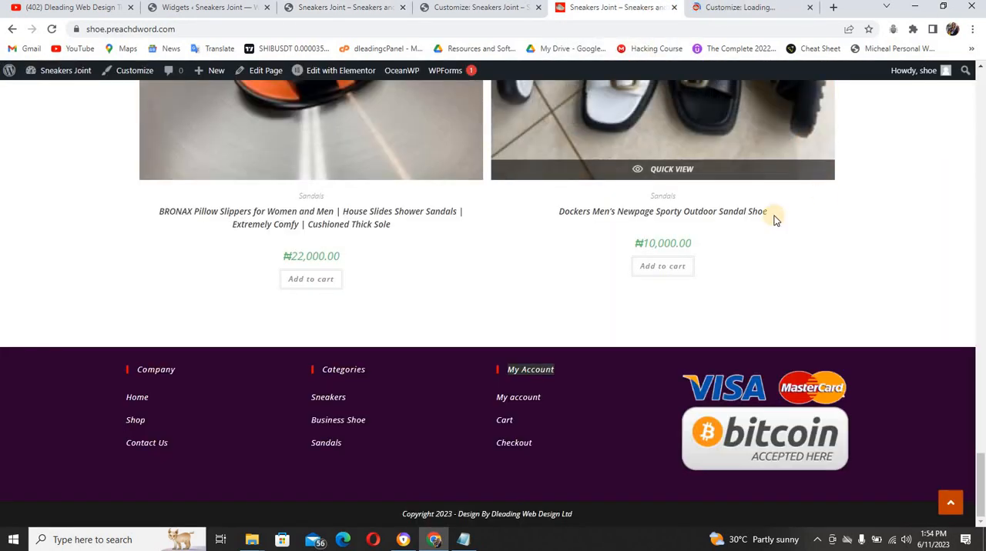
drag(980, 485, 980, 109)
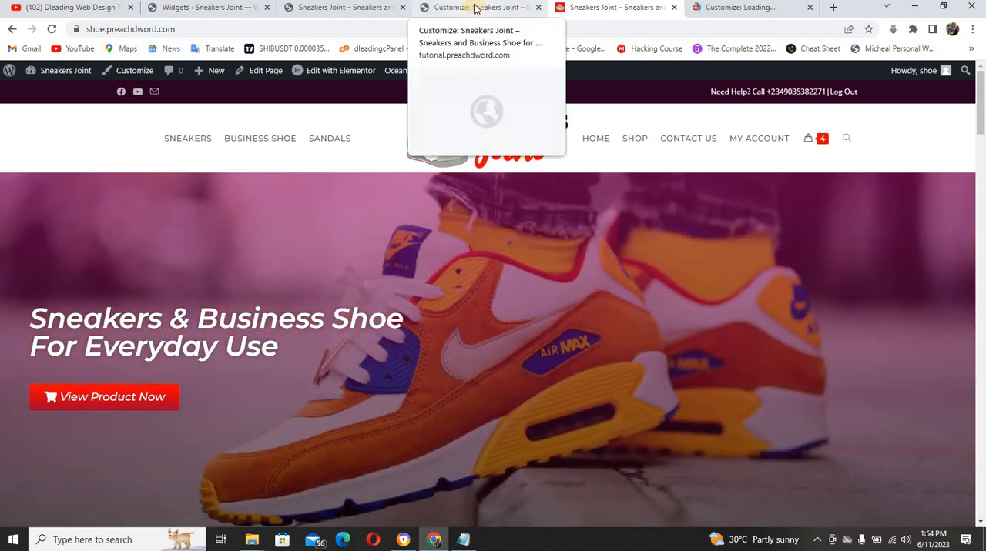
click(366, 10)
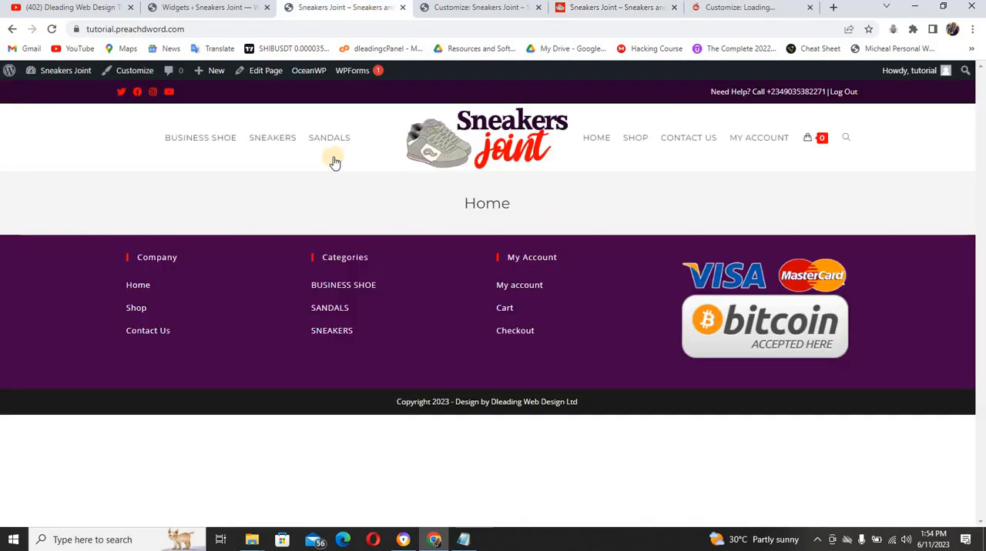
Examine the Customizer's General Styling and General Settings sections under General Options for layout and color settings
click(443, 7)
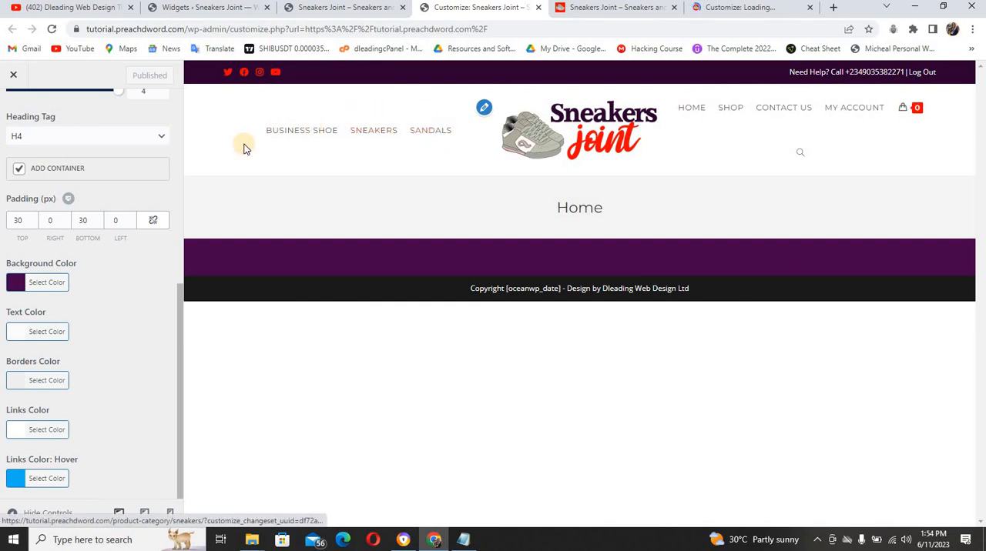
drag(178, 294, 180, 115)
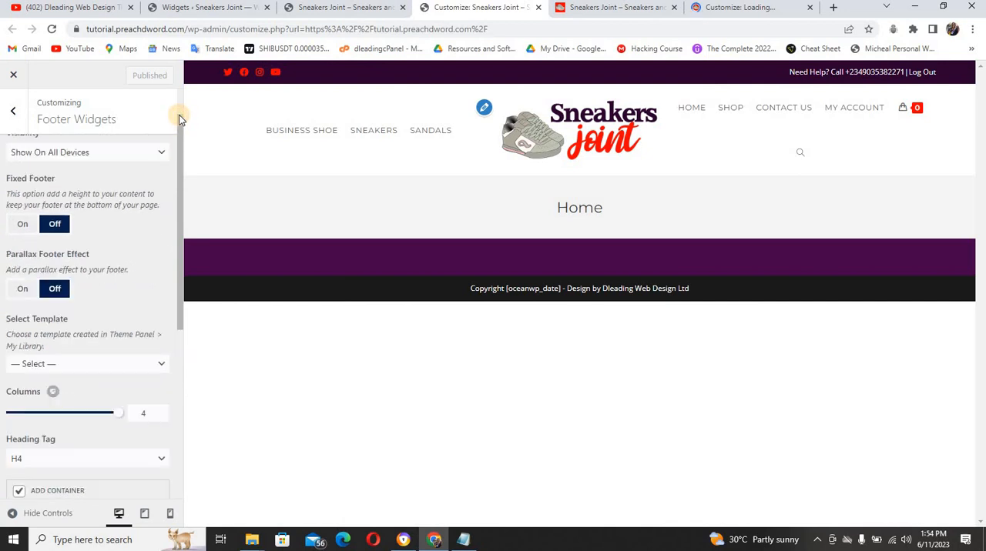
click(16, 114)
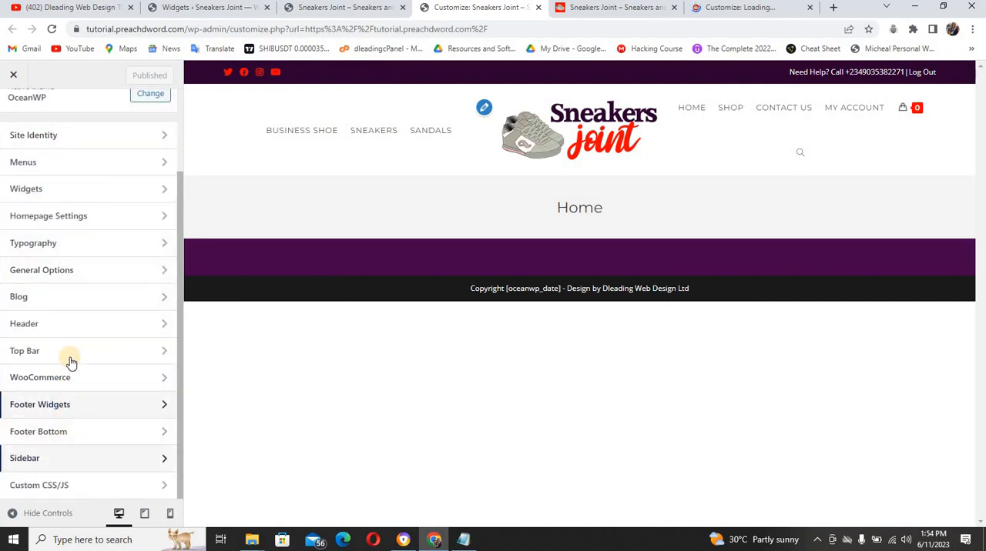
click(116, 269)
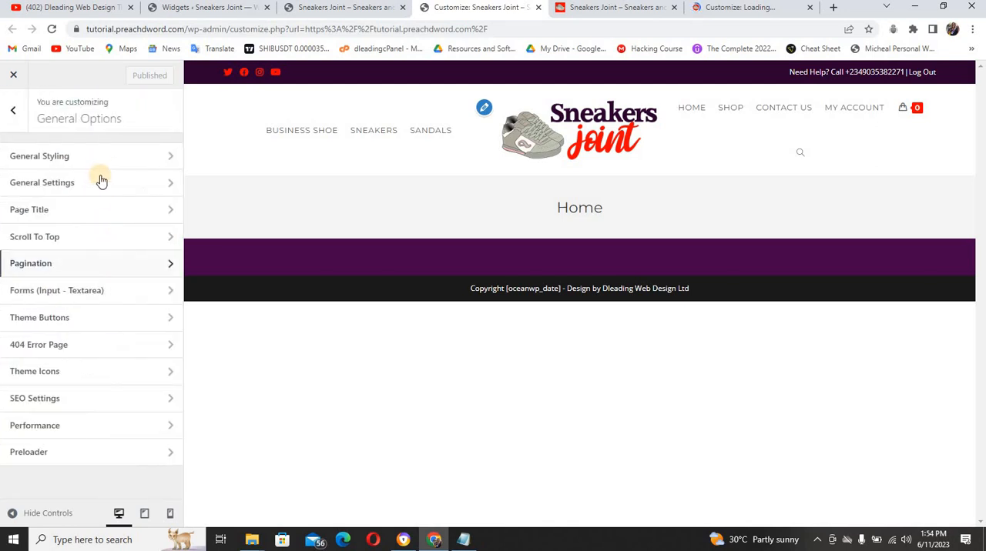
click(101, 163)
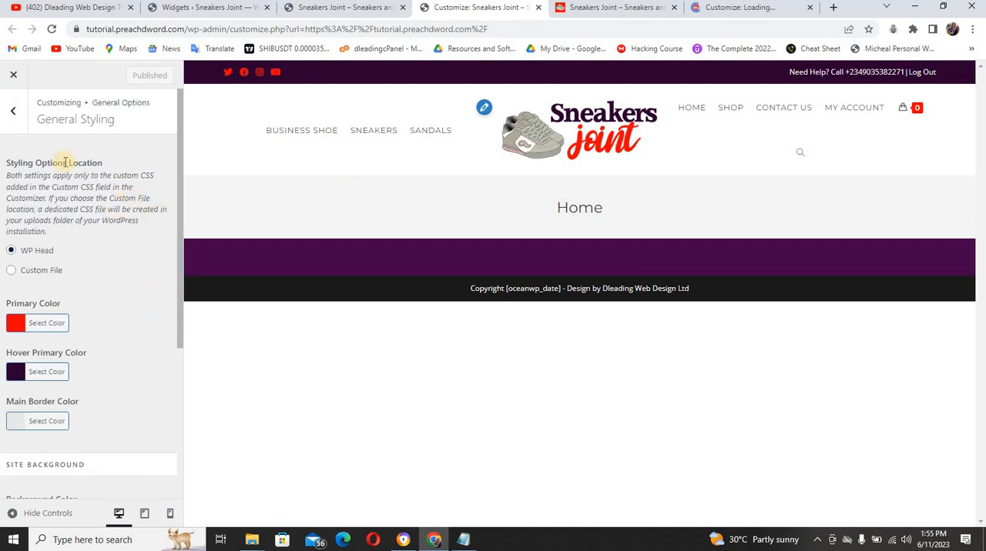
click(13, 110)
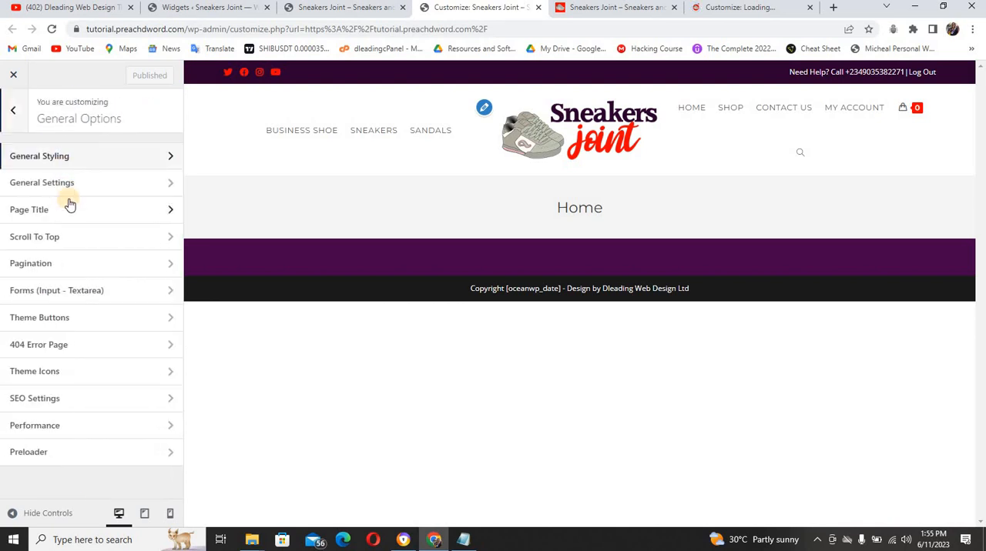
click(70, 185)
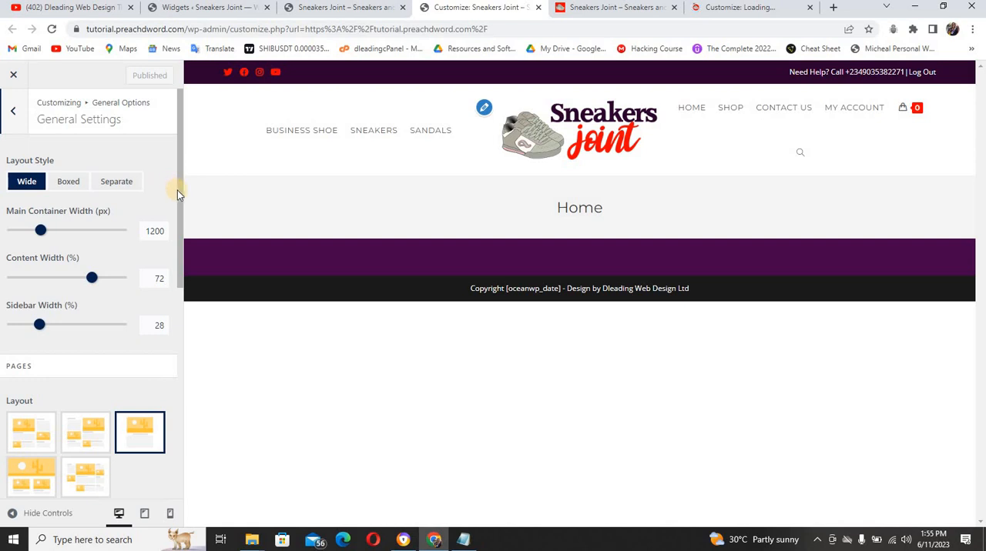
drag(179, 191, 77, 158)
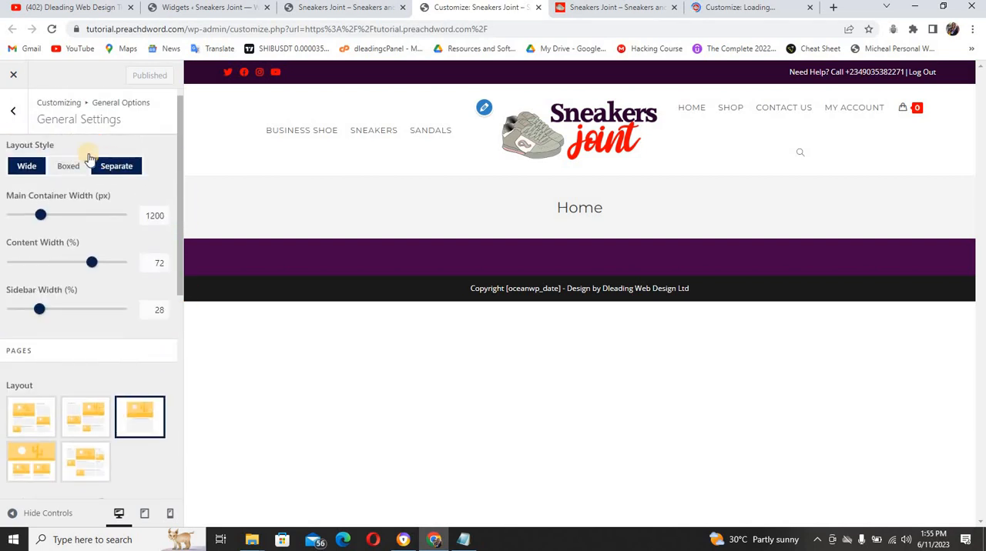
click(14, 111)
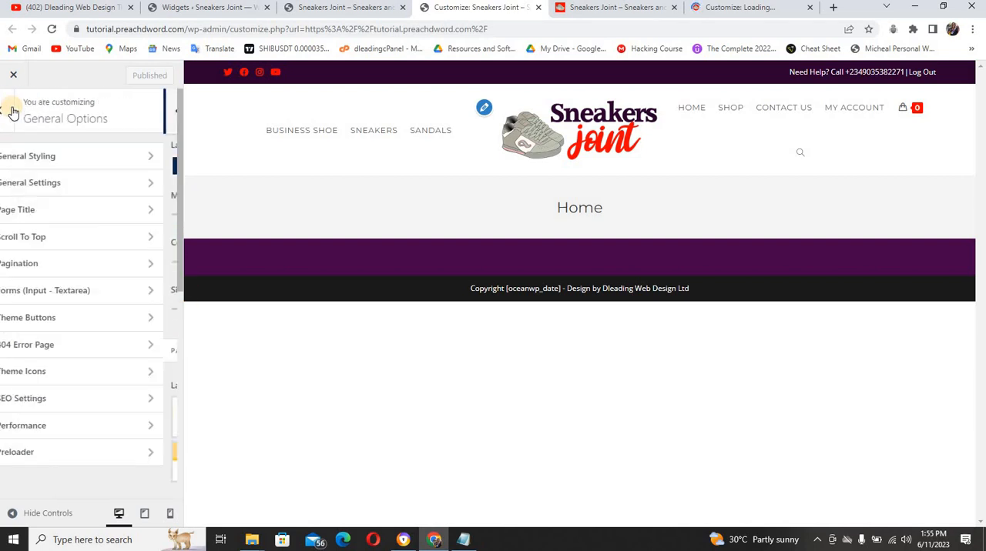
Examine the Page Title and Theme Buttons settings under General Options, then return to the main list of Customizer sections
click(71, 212)
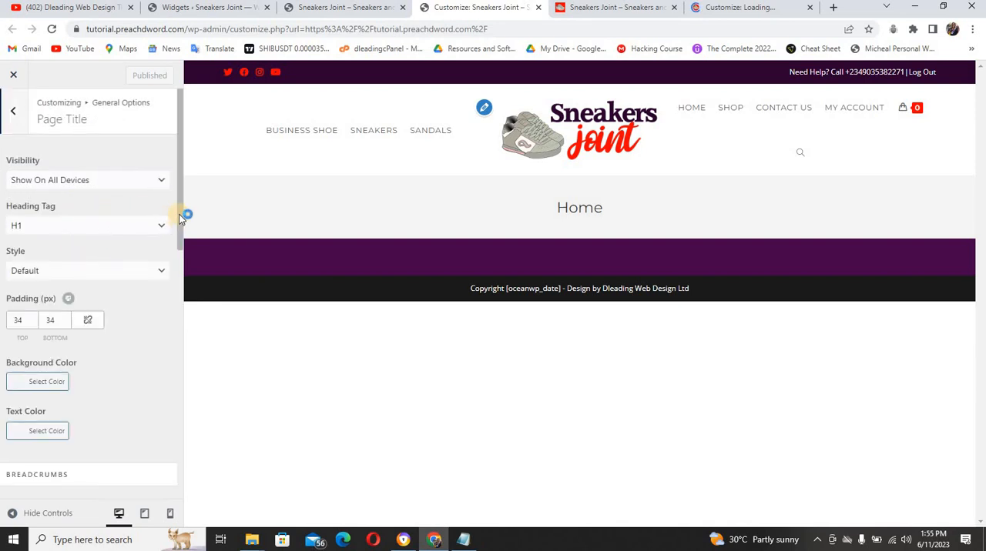
scroll(175, 281, down, 1)
scroll(173, 313, down, 4)
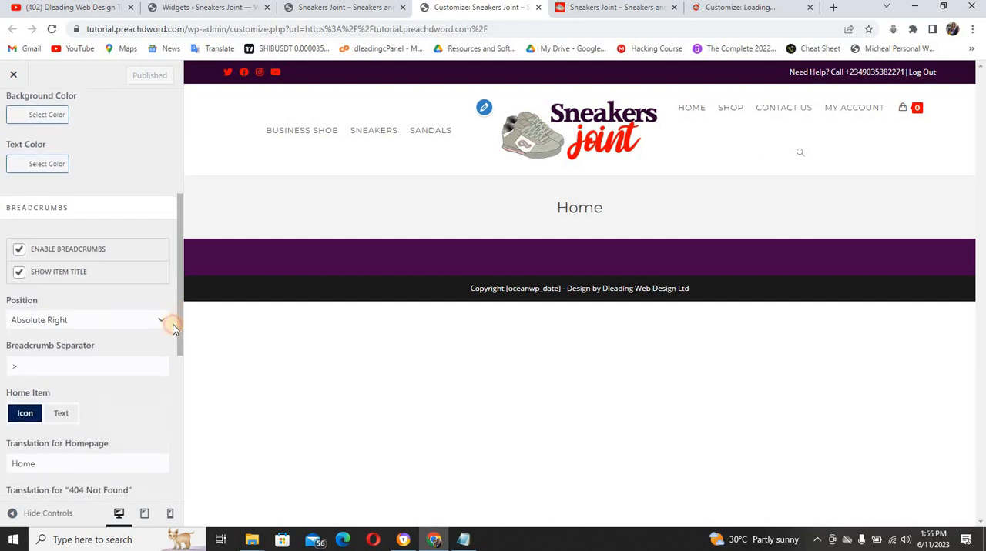
scroll(164, 418, down, 3)
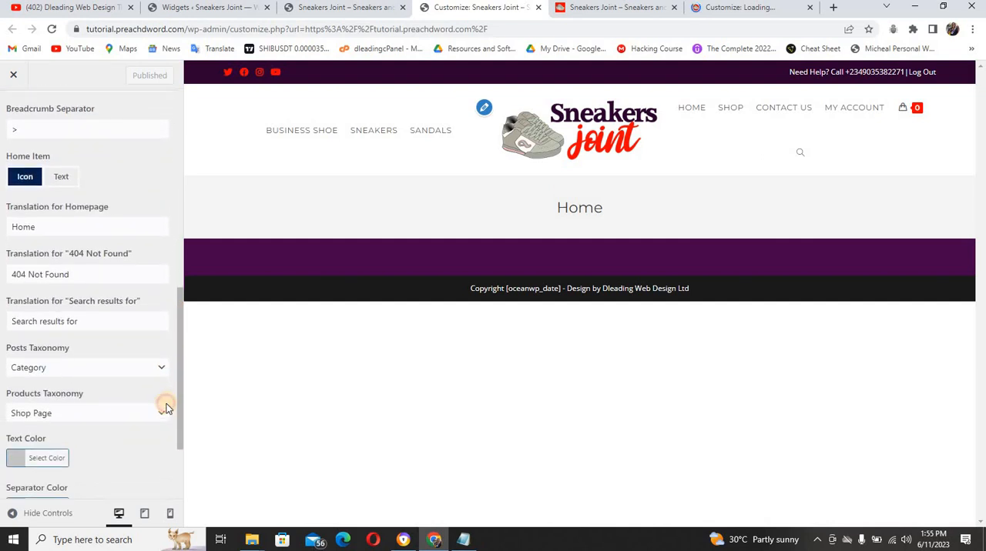
scroll(174, 276, up, 7)
scroll(173, 276, up, 3)
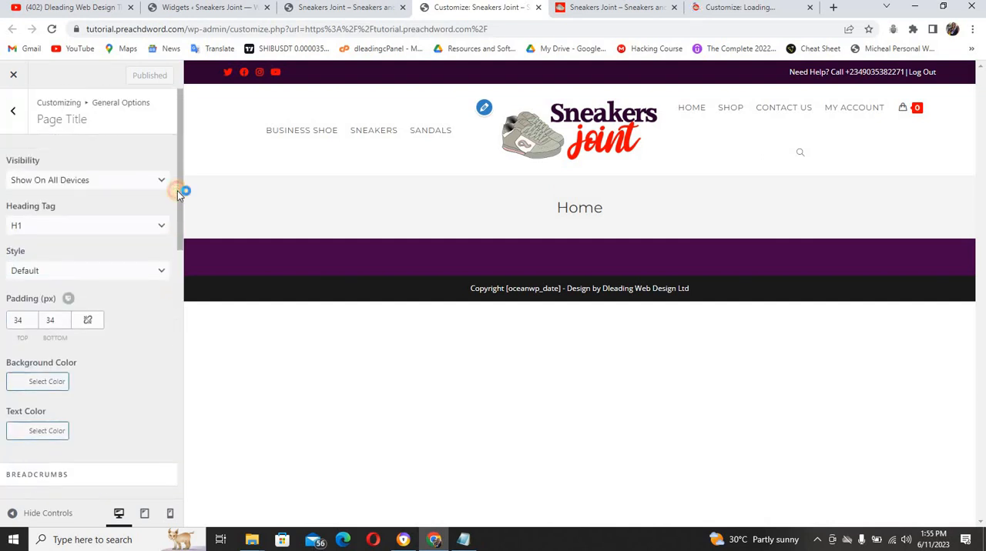
click(13, 114)
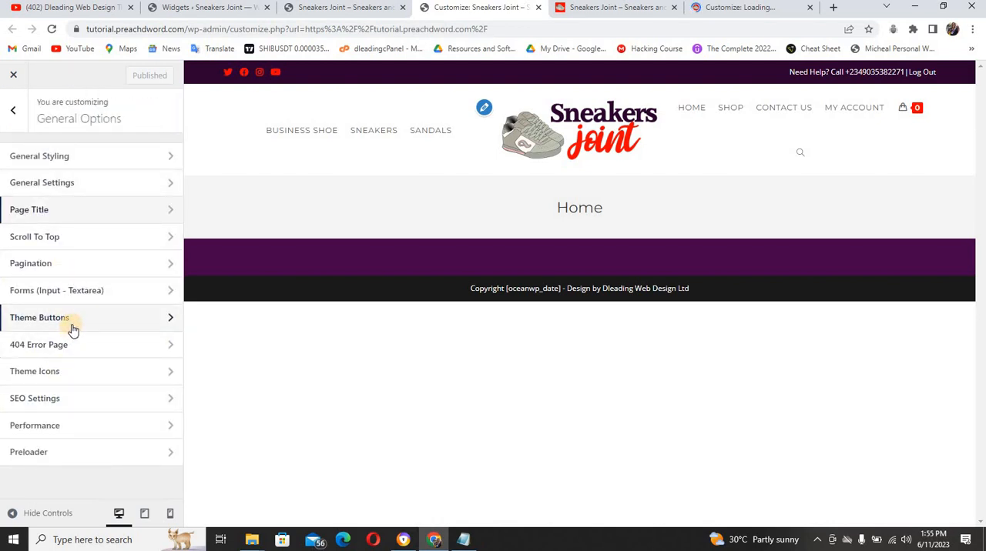
click(72, 328)
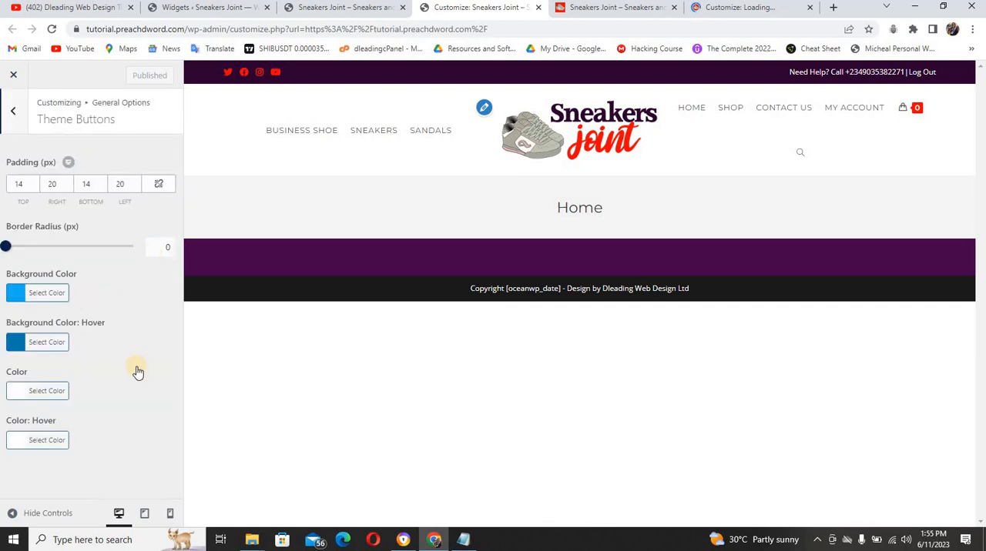
click(15, 112)
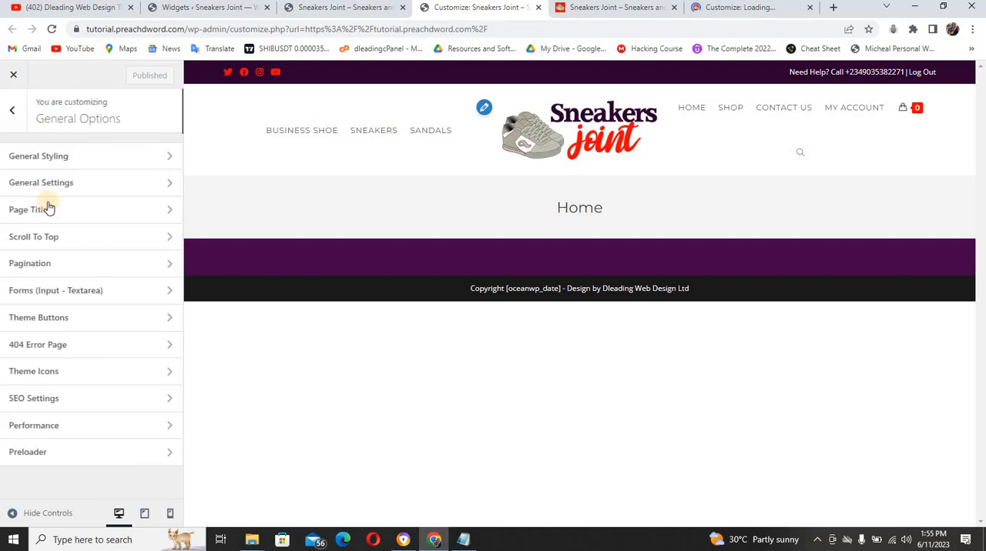
click(20, 114)
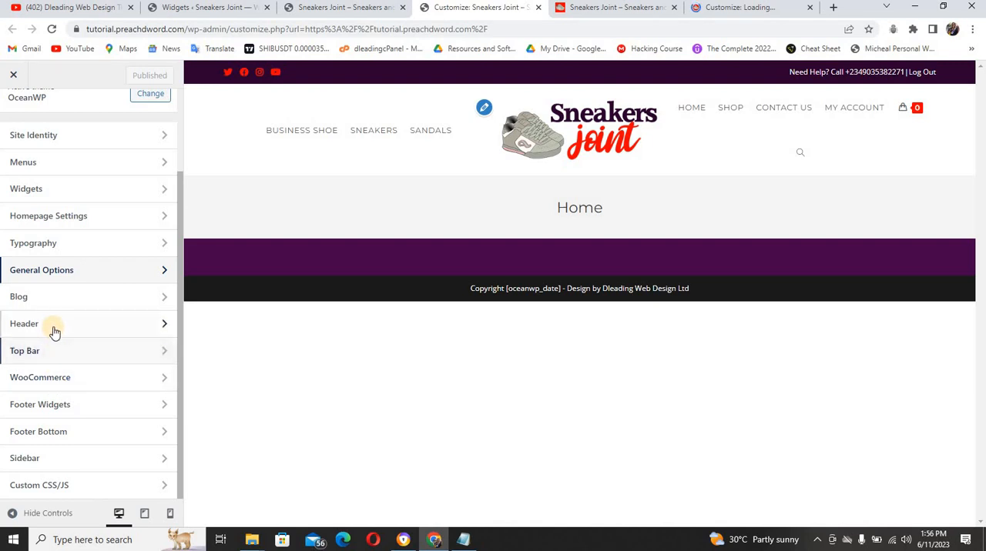
Enable Header Full Width in the header's general settings and publish the change
click(54, 332)
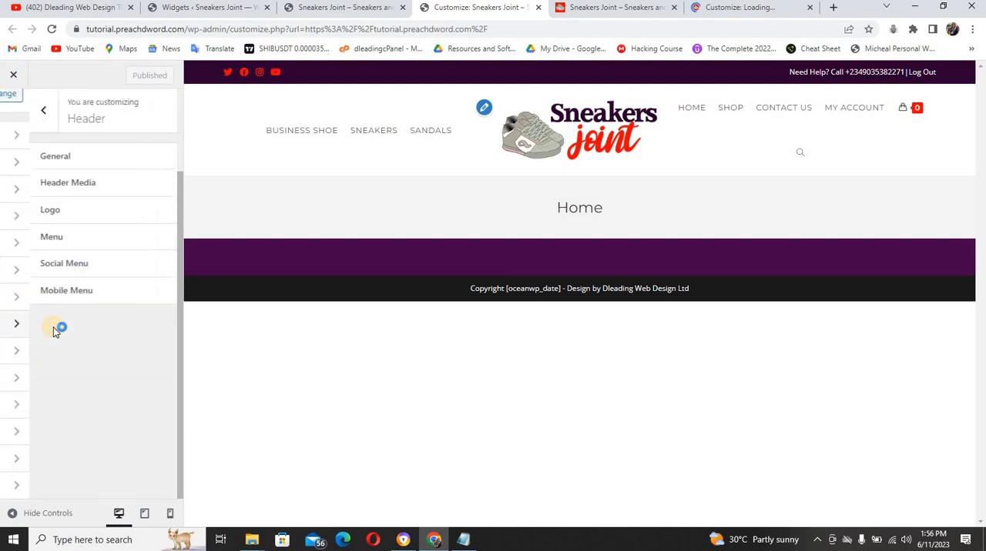
click(99, 157)
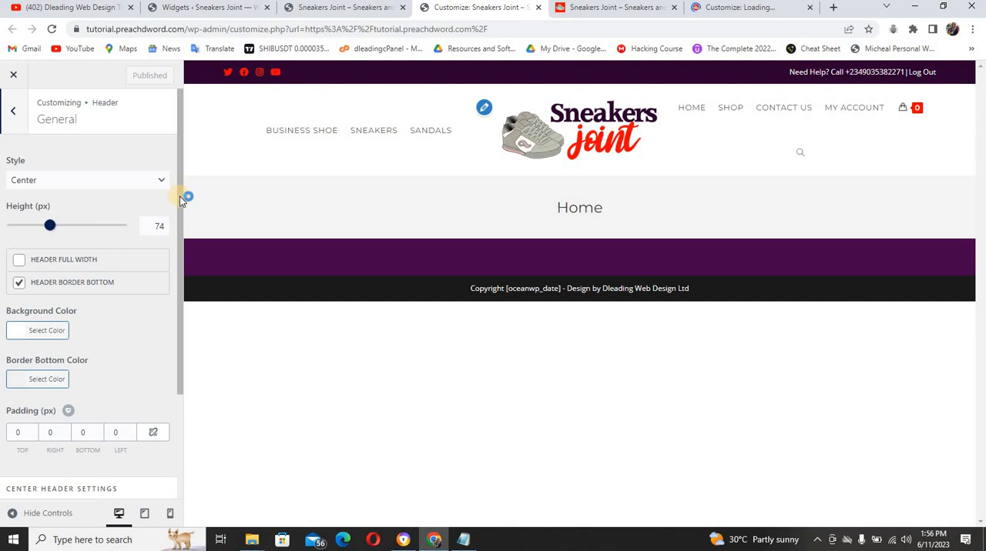
mouse_move(49, 225)
mouse_down()
mouse_move(39, 223)
mouse_move(50, 226)
mouse_up()
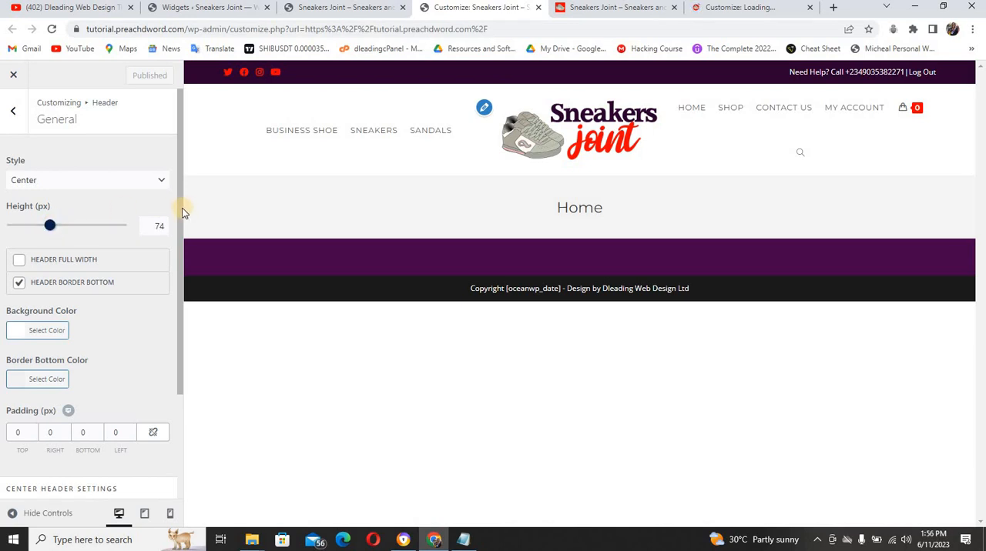
drag(180, 207, 177, 336)
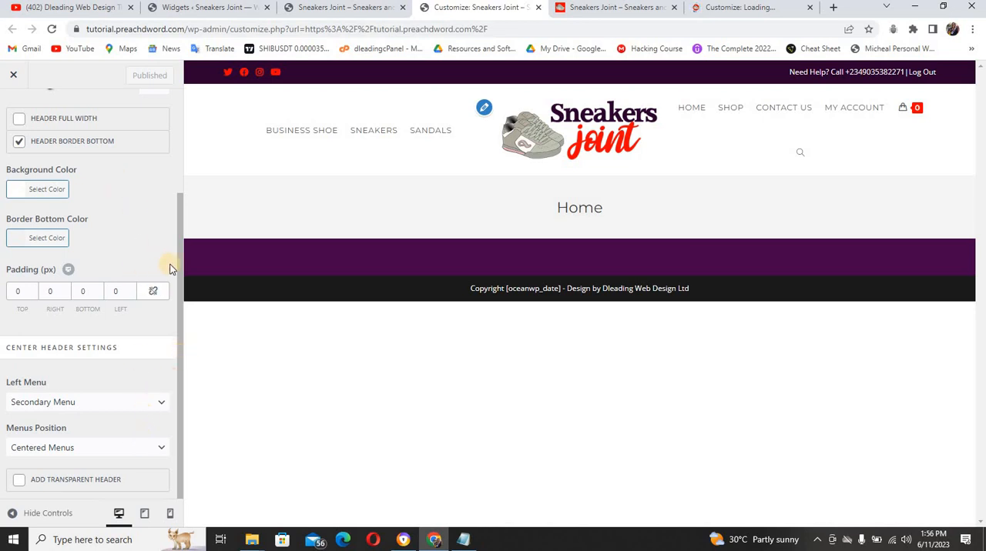
scroll(181, 220, up, 2)
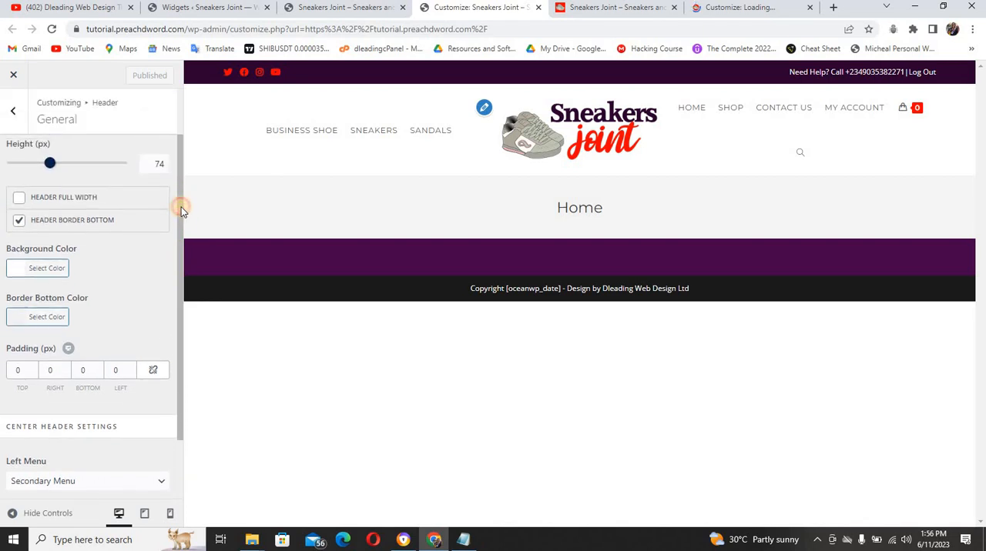
click(20, 199)
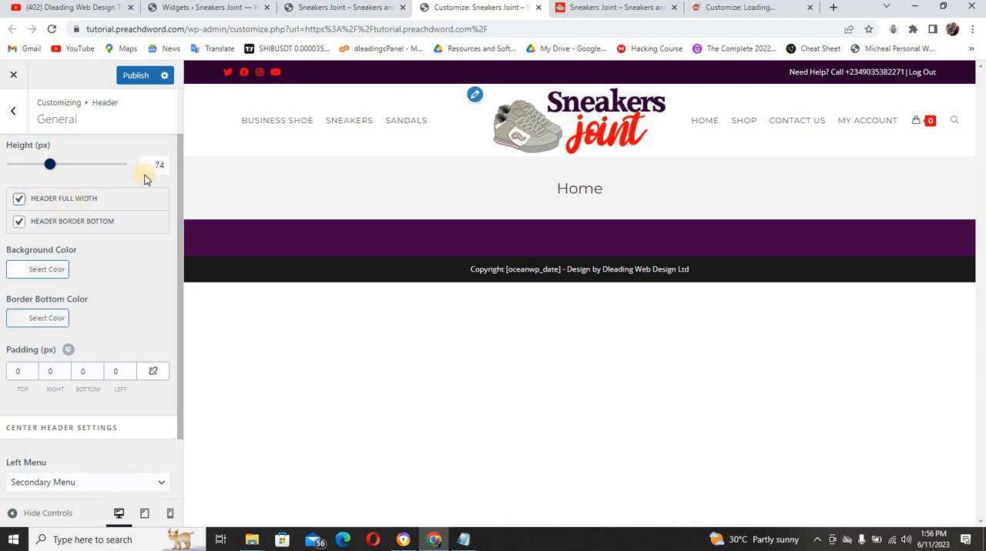
click(137, 75)
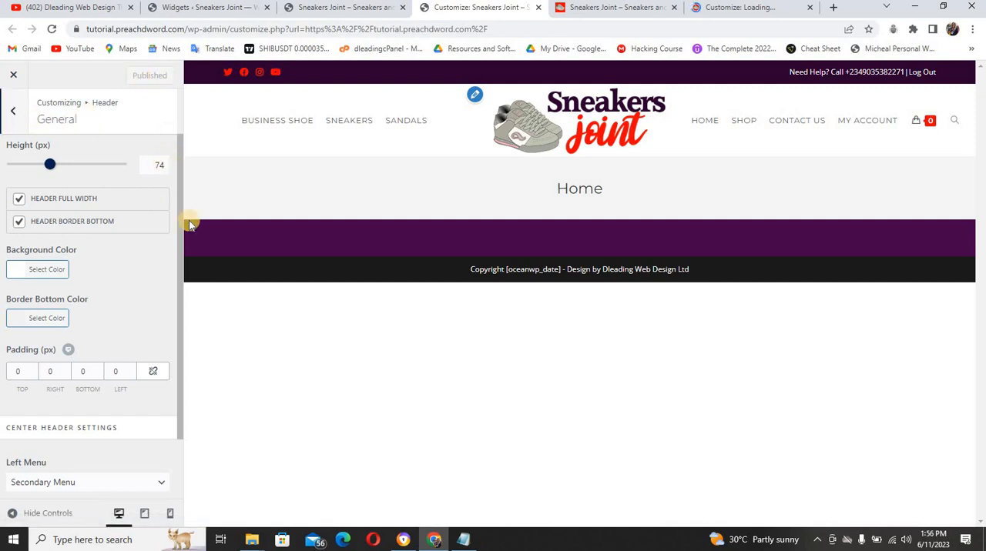
Examine the header's general settings down to the Center Header Settings, then return to the list of Header sections
drag(180, 214, 183, 368)
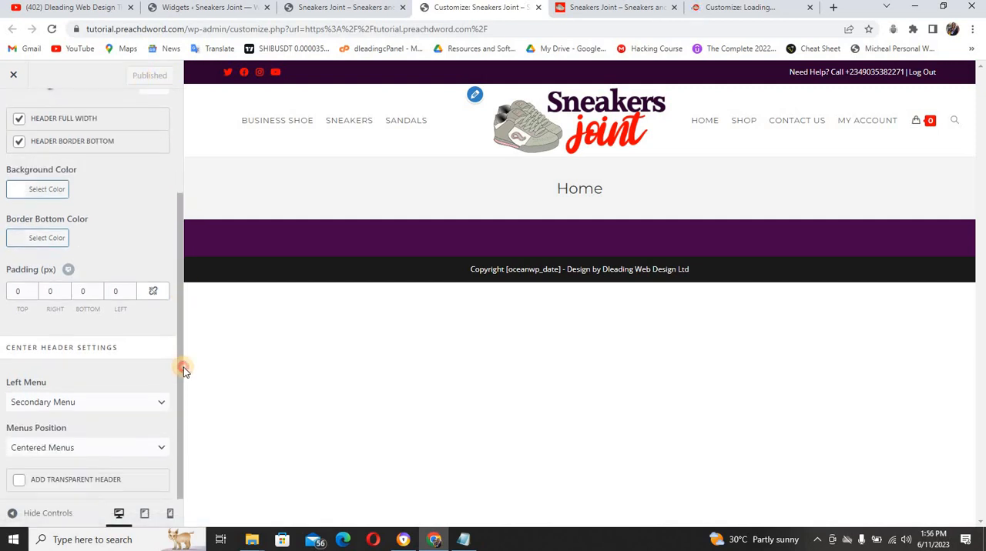
click(178, 285)
drag(178, 295, 183, 224)
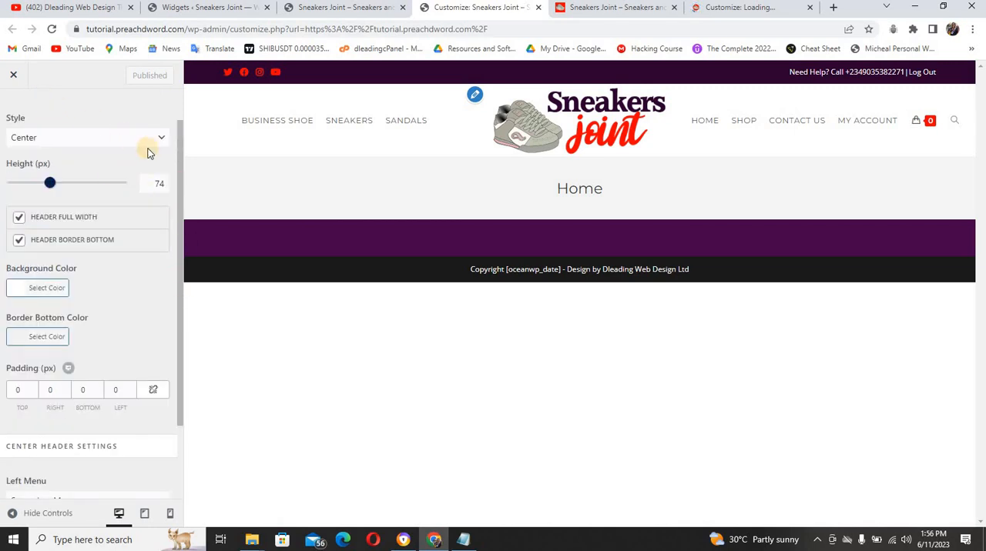
drag(180, 157, 119, 125)
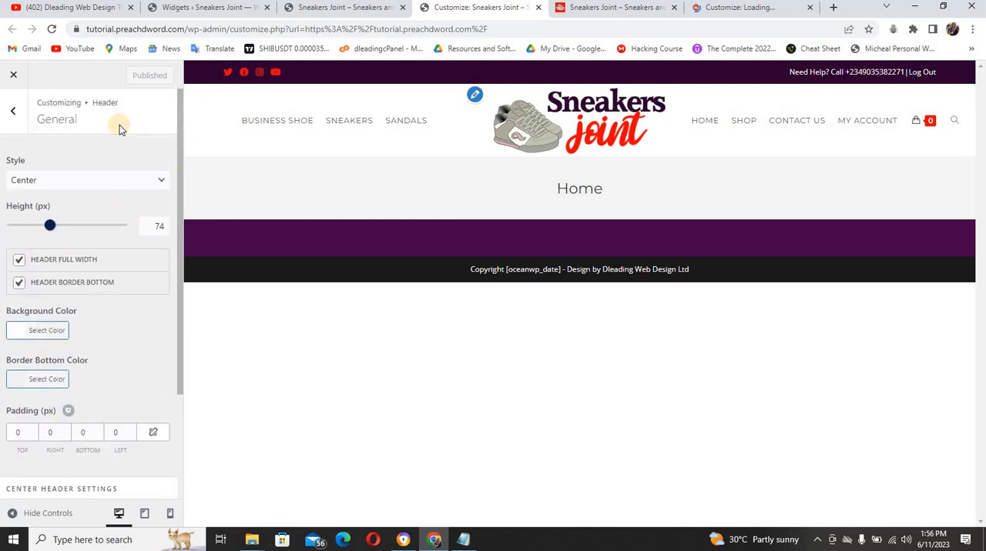
click(15, 113)
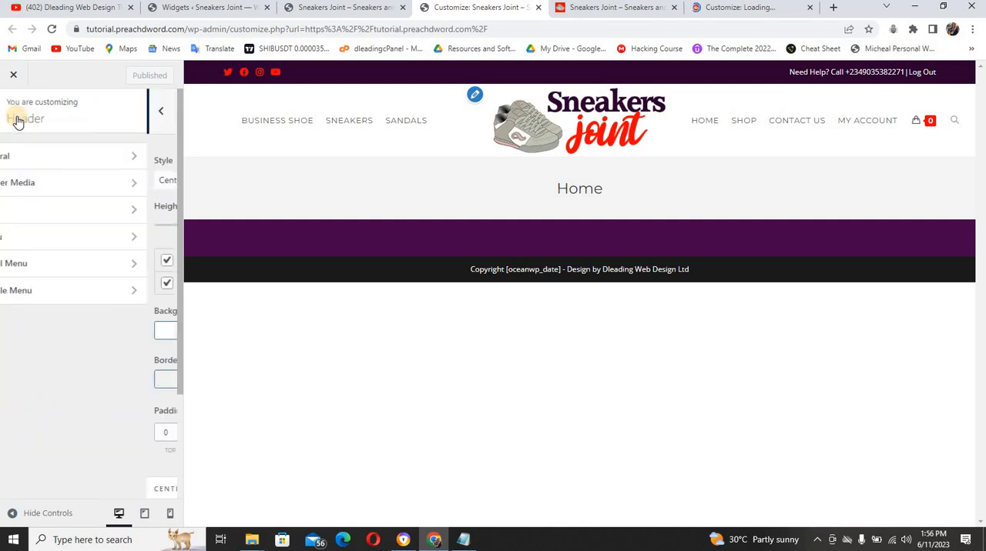
Adjust the dropdown width slightly in the header's Menu settings, publish the change and close the Customizer
click(81, 236)
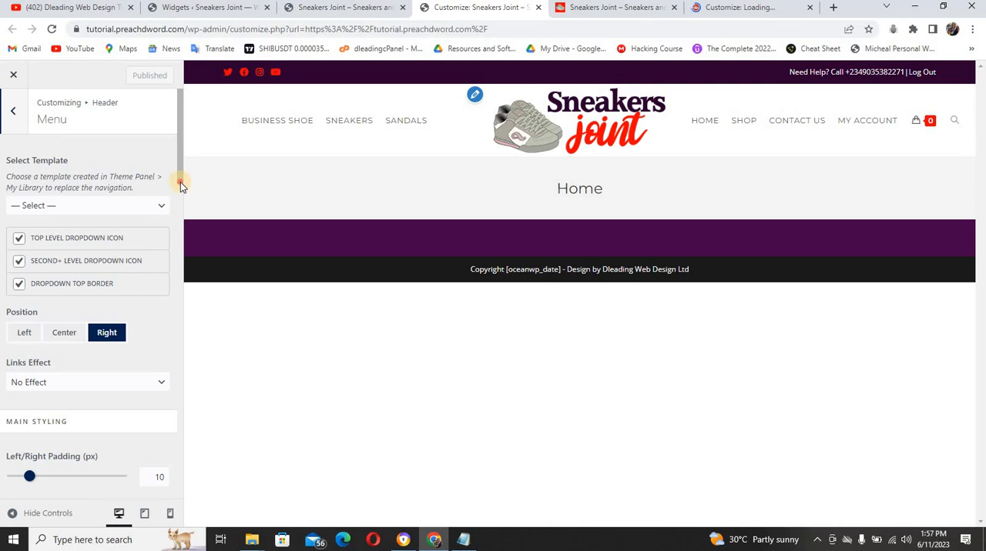
drag(180, 184, 180, 297)
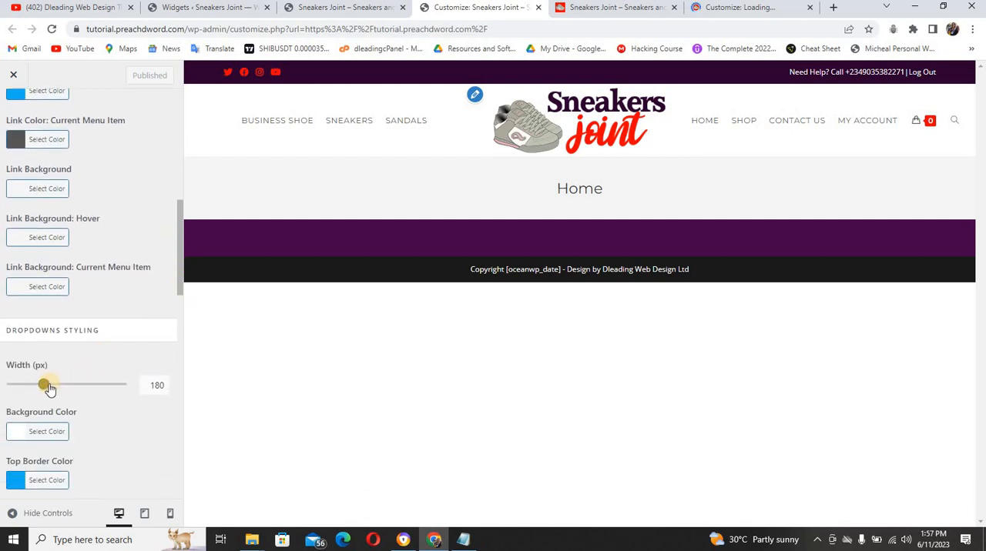
mouse_move(47, 388)
mouse_down()
mouse_move(58, 388)
mouse_move(43, 384)
mouse_up()
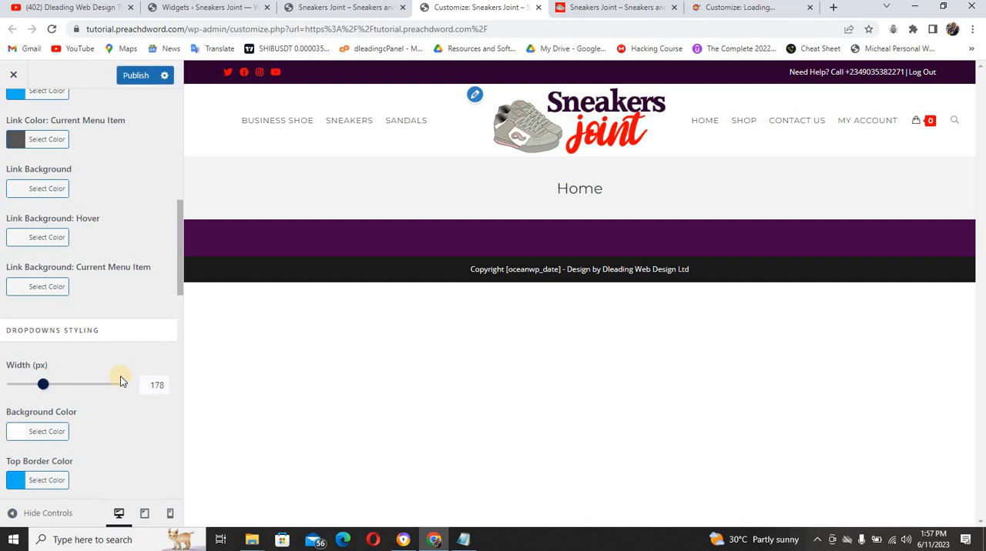
click(163, 385)
drag(182, 282, 146, 58)
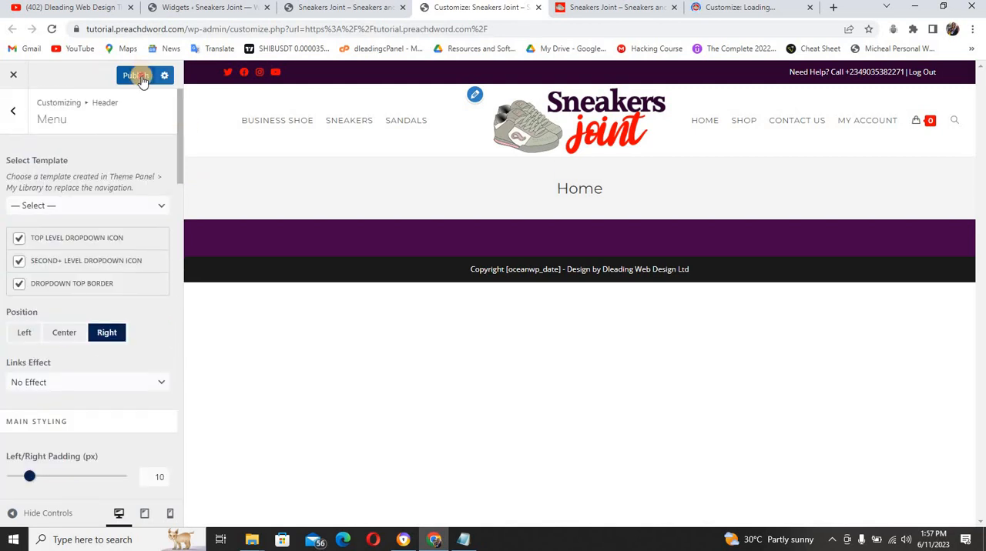
click(137, 76)
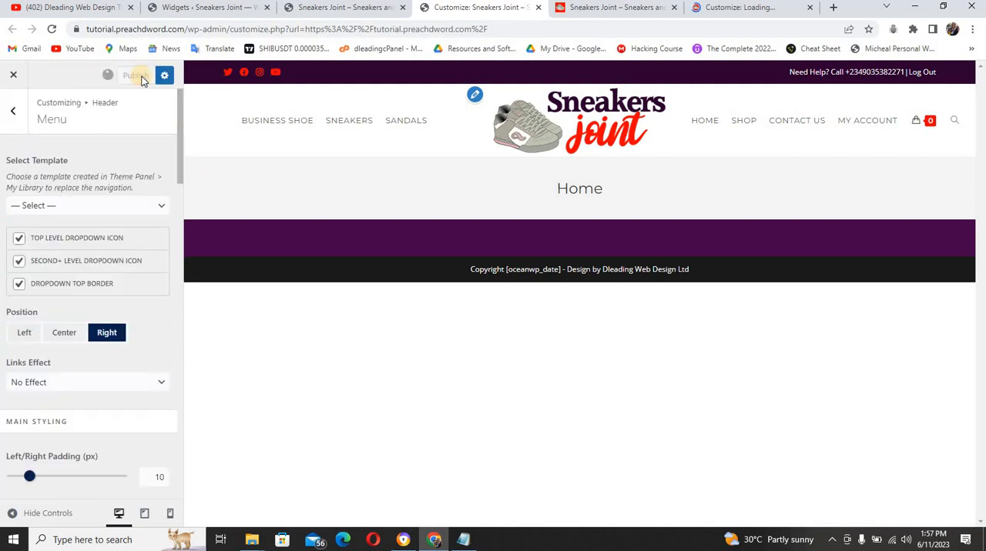
click(13, 108)
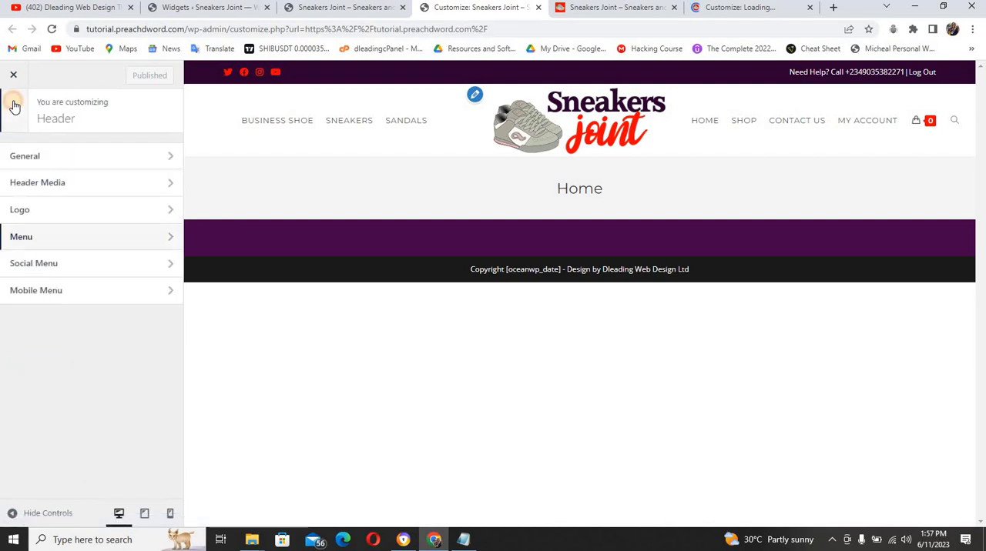
click(14, 107)
click(15, 75)
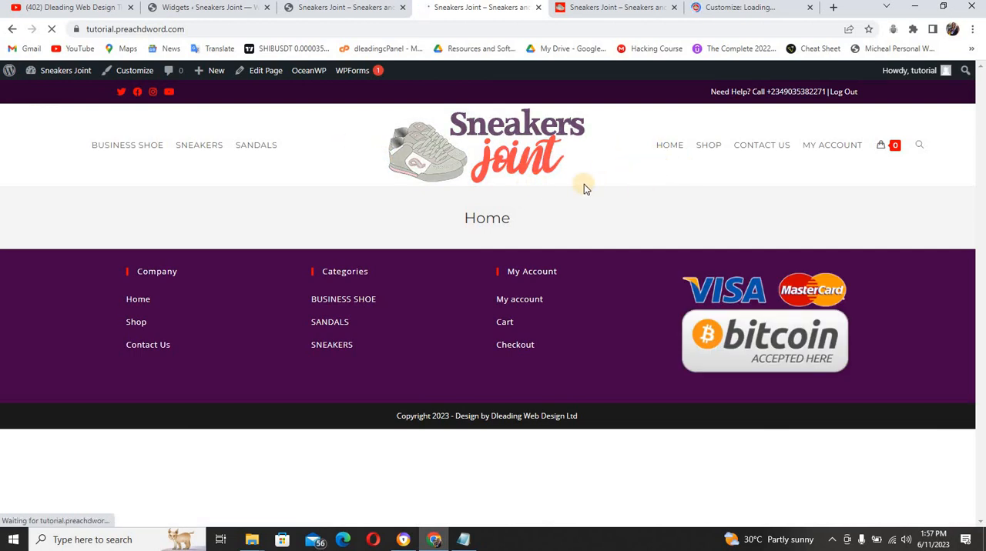
Start creating a new WooCommerce product from the admin's product list and dismiss the guided tour
click(248, 9)
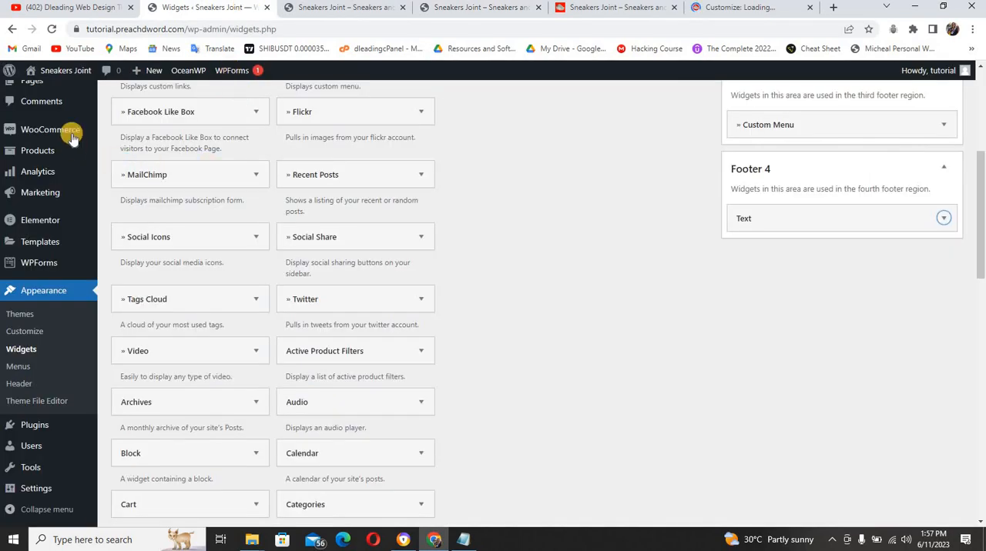
mouse_move(49, 150)
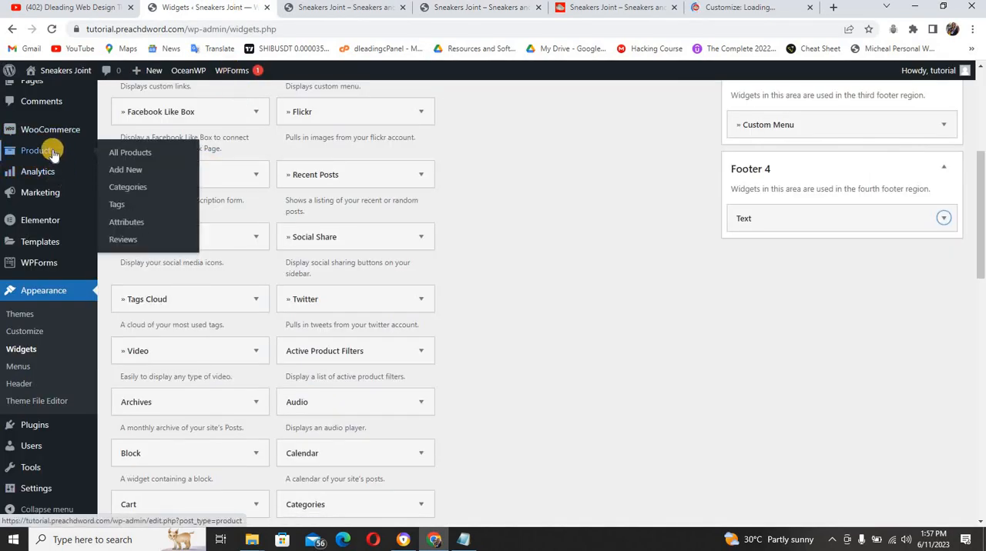
click(115, 153)
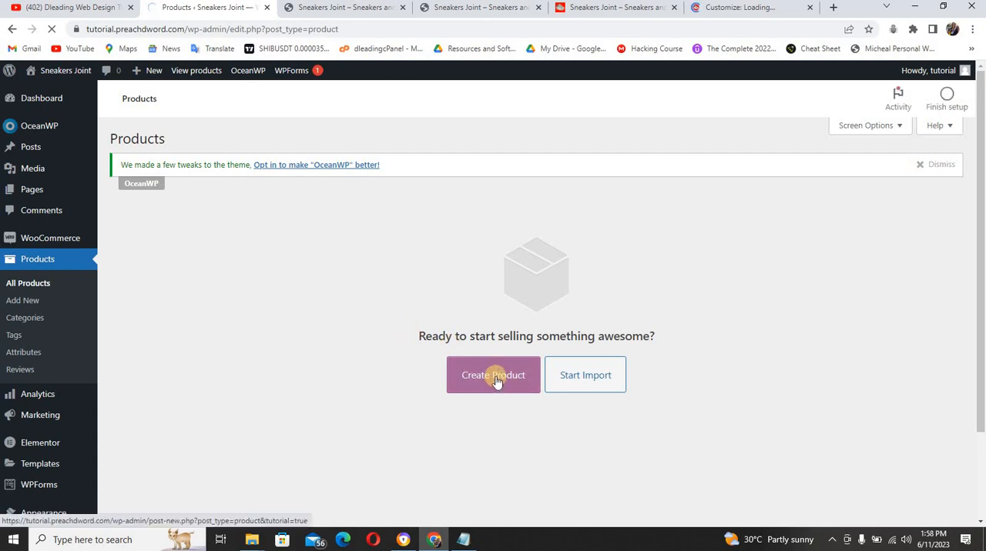
click(496, 380)
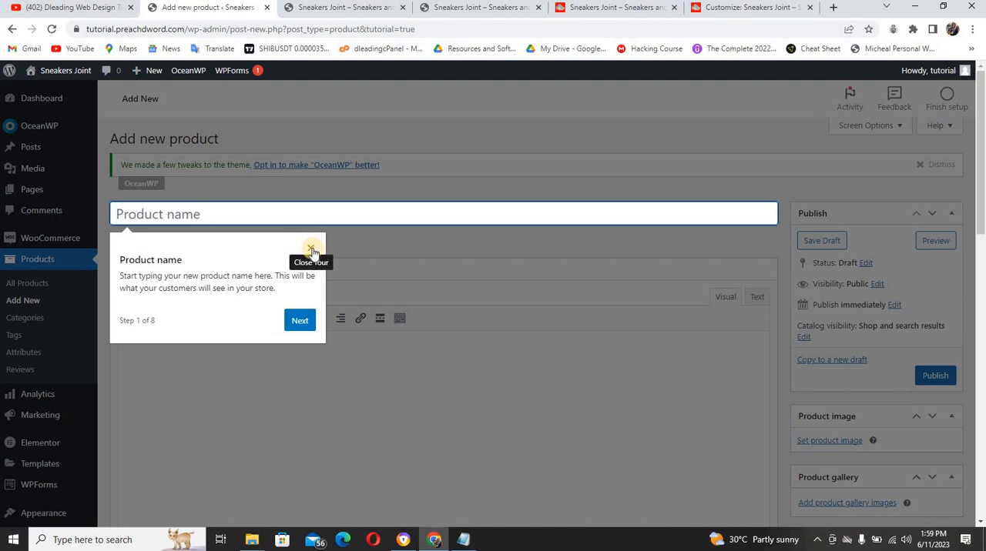
click(311, 249)
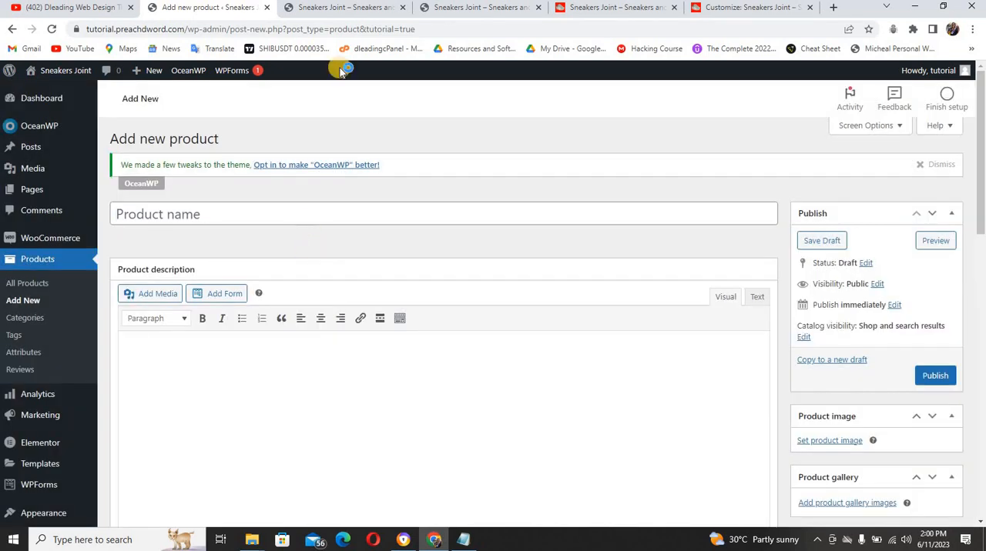
Switch to the reference shop and open the product page of the Adidas Men's Racer Tr21 Running Shoe
click(562, 13)
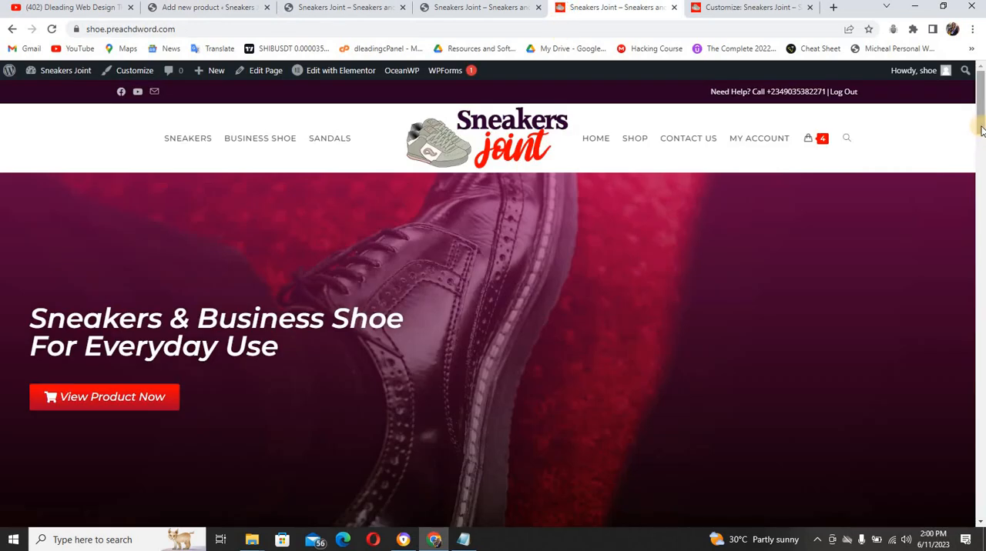
drag(980, 128, 982, 188)
scroll(902, 198, down, 1)
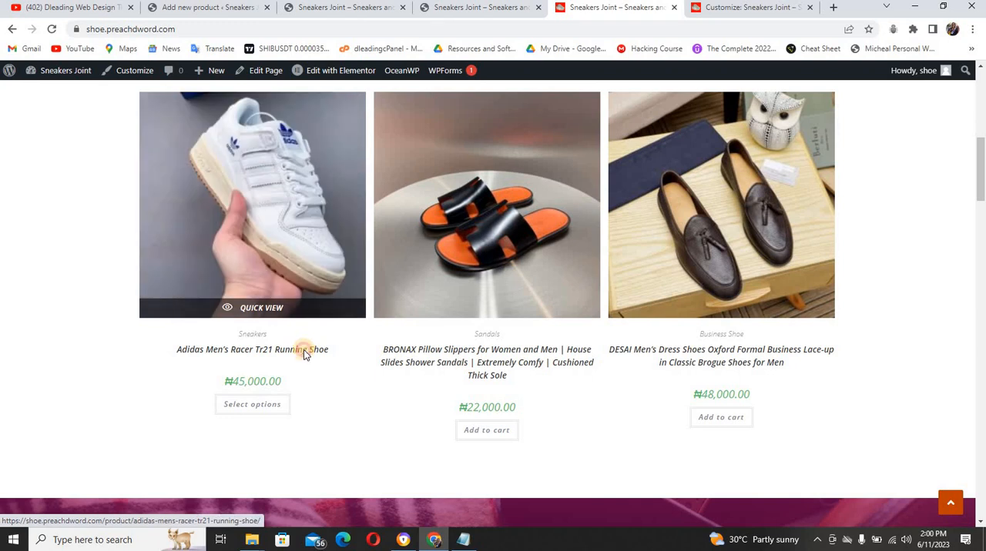
click(304, 350)
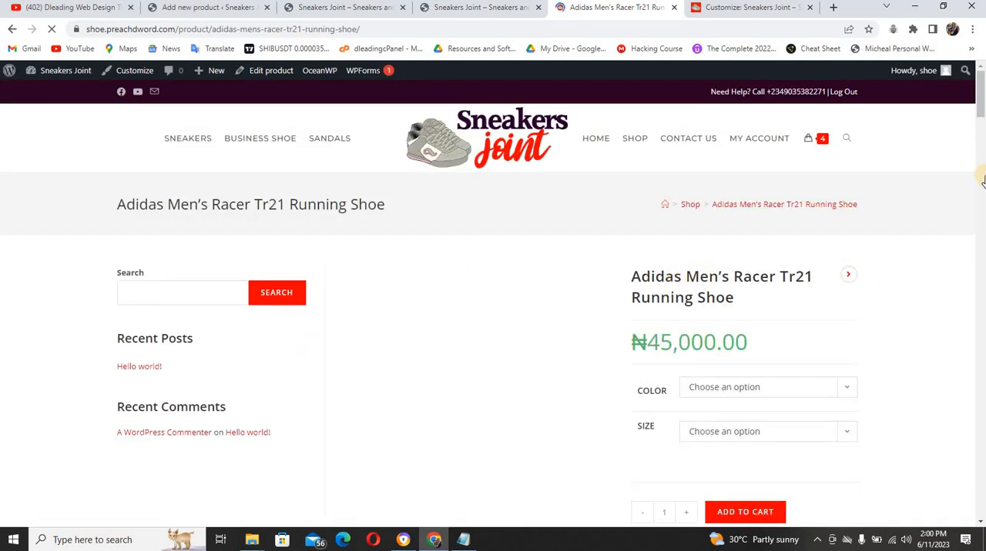
scroll(982, 139, down, 3)
scroll(982, 135, up, 1)
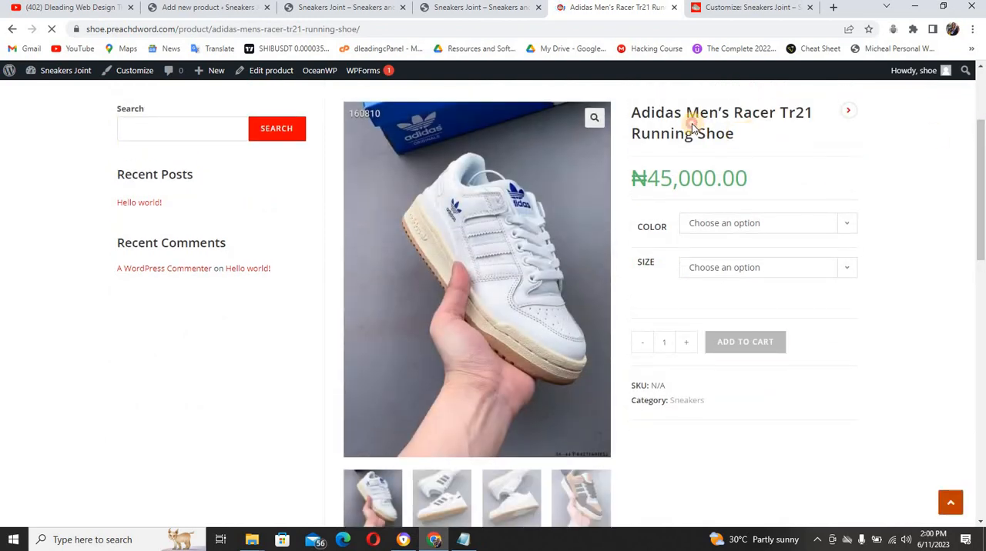
Copy the title "Adidas Men's Racer Tr21 Running Shoe" from the reference page into the new product's name
triple_click(632, 110)
key(ctrl+c)
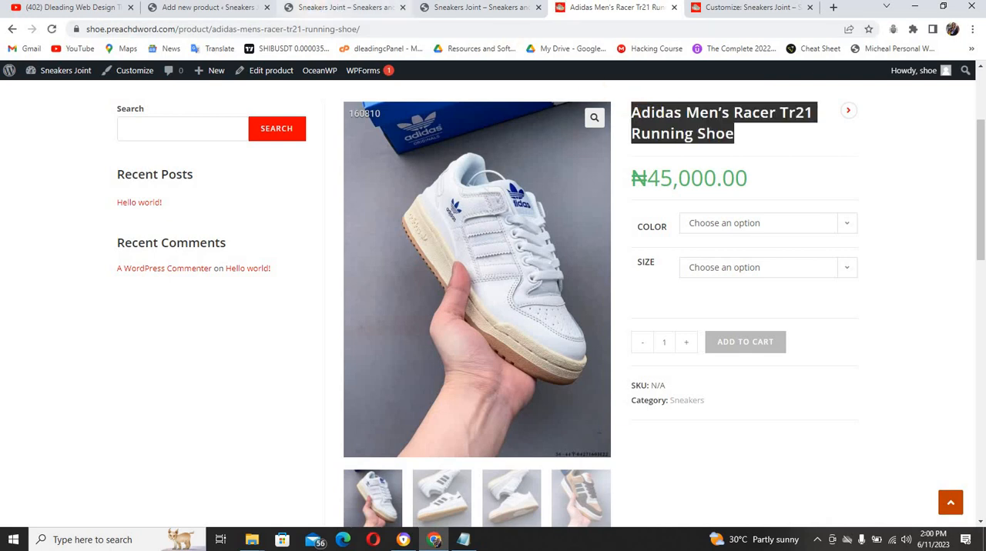
drag(234, 7, 506, 22)
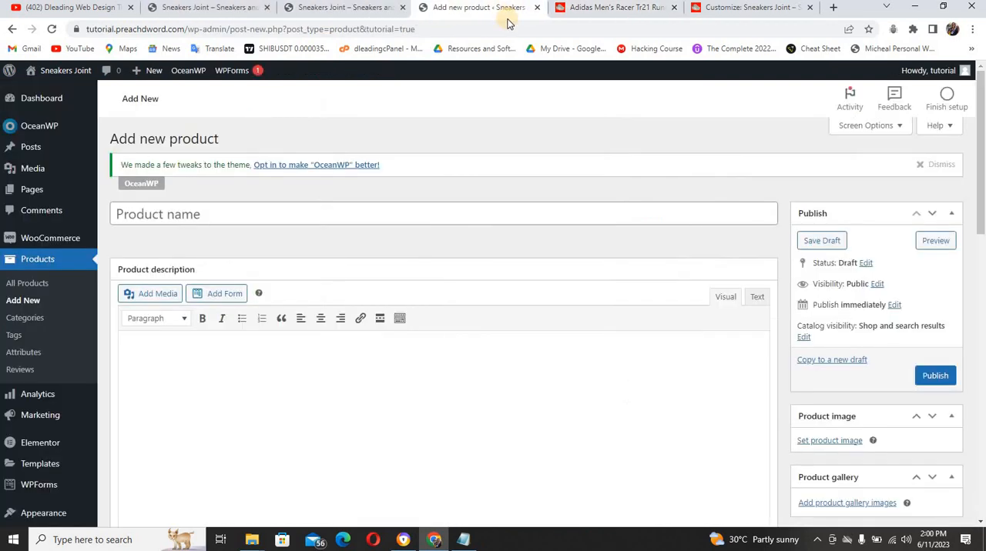
click(371, 210)
key(ctrl+v)
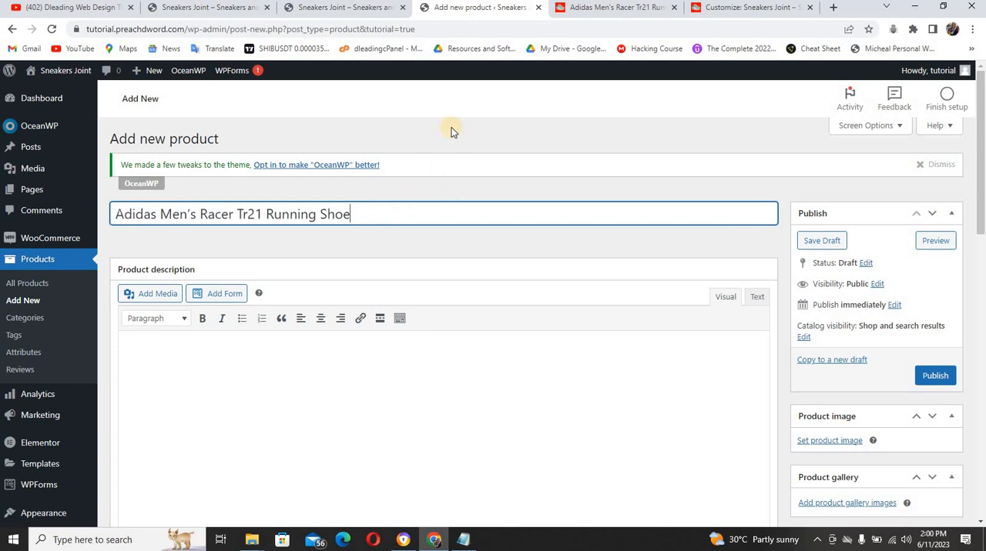
Copy the bulleted description, from "Rubber sole" to the recycled content item, from the reference page into the new product's description
click(583, 8)
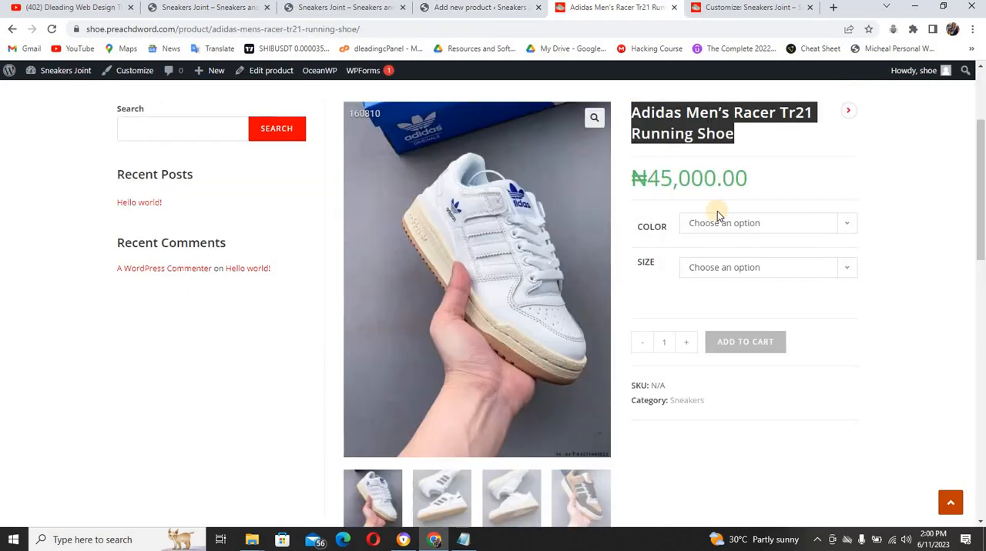
drag(980, 231, 981, 365)
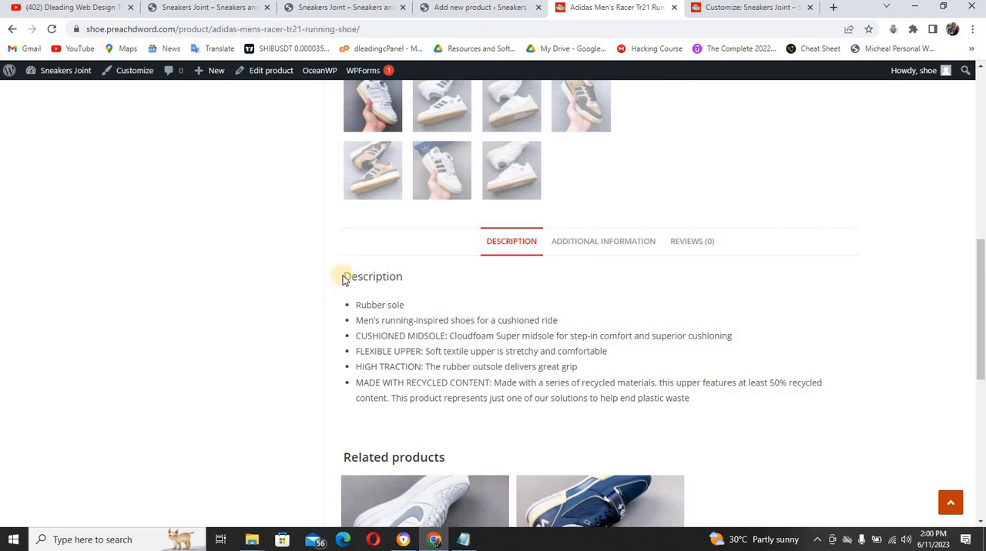
drag(352, 302, 699, 406)
key(ctrl+c)
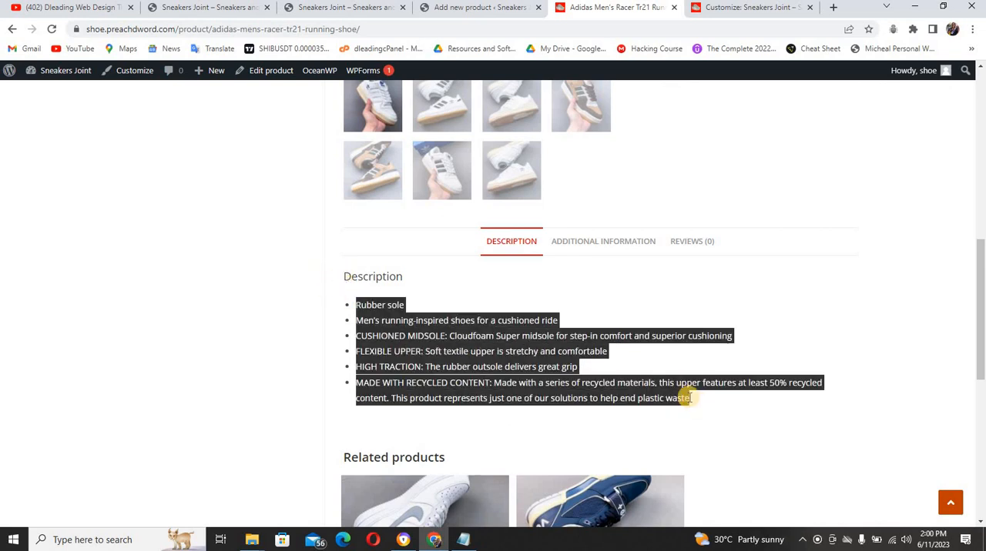
click(435, 7)
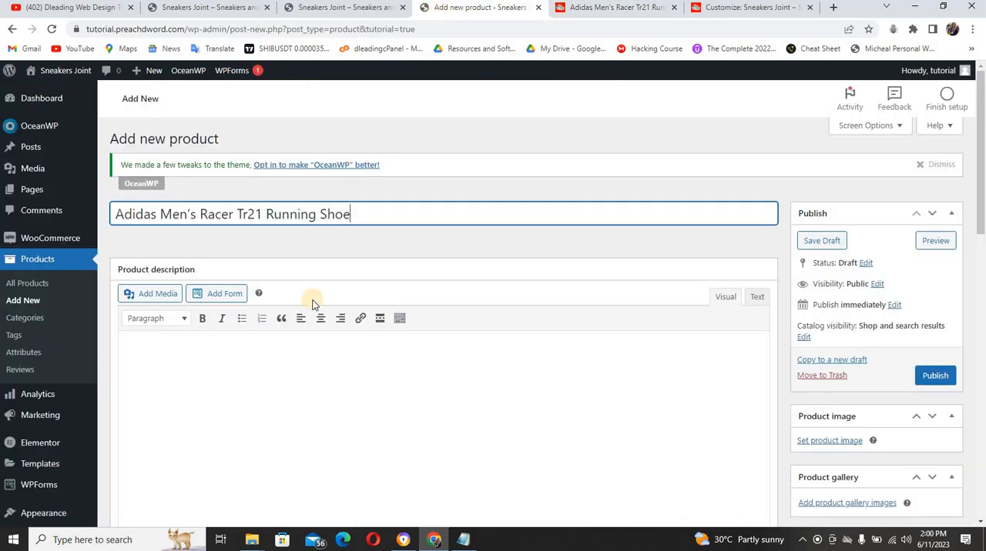
click(279, 394)
key(ctrl+v)
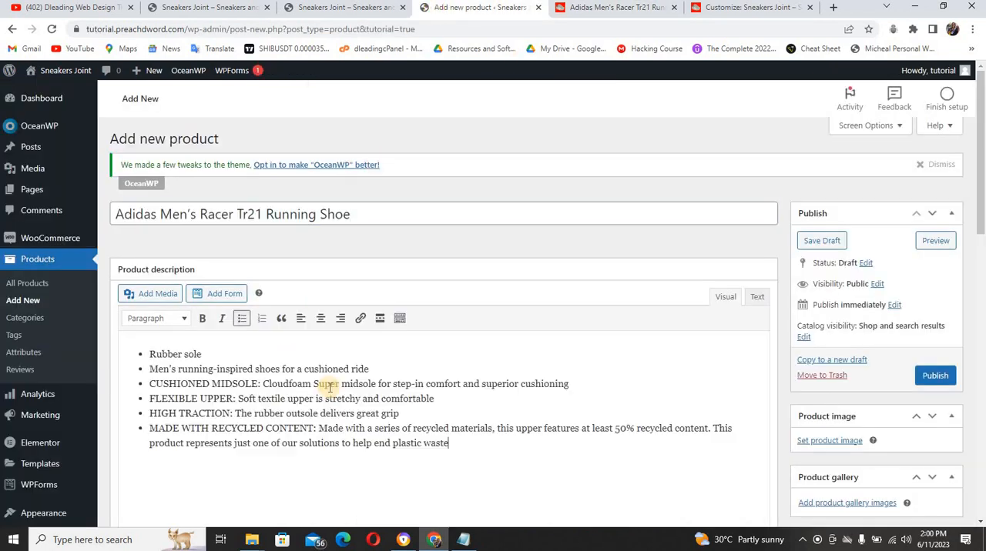
Set the product type to Variable product, dismiss the attributes tip and open the product's attribute settings
scroll(983, 301, down, 2)
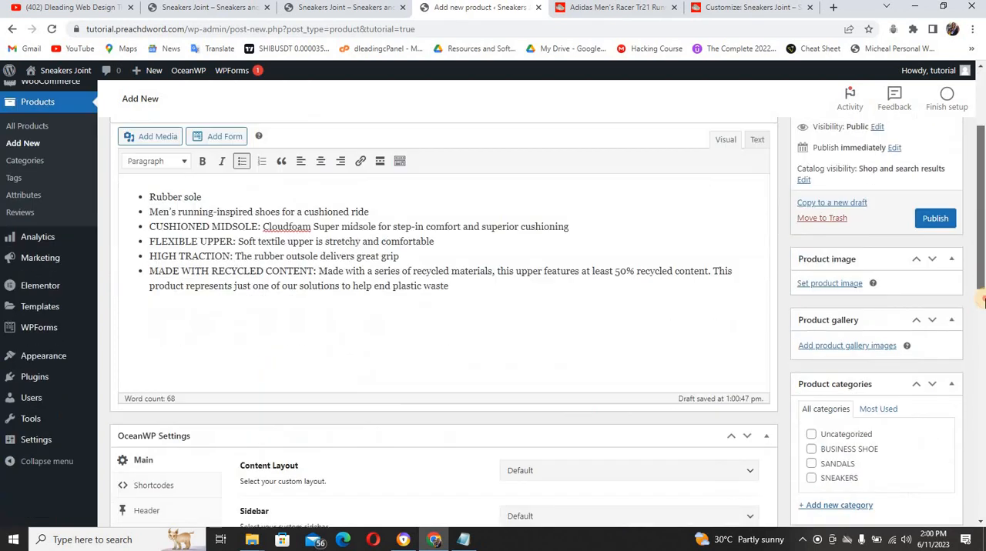
drag(983, 302, 982, 385)
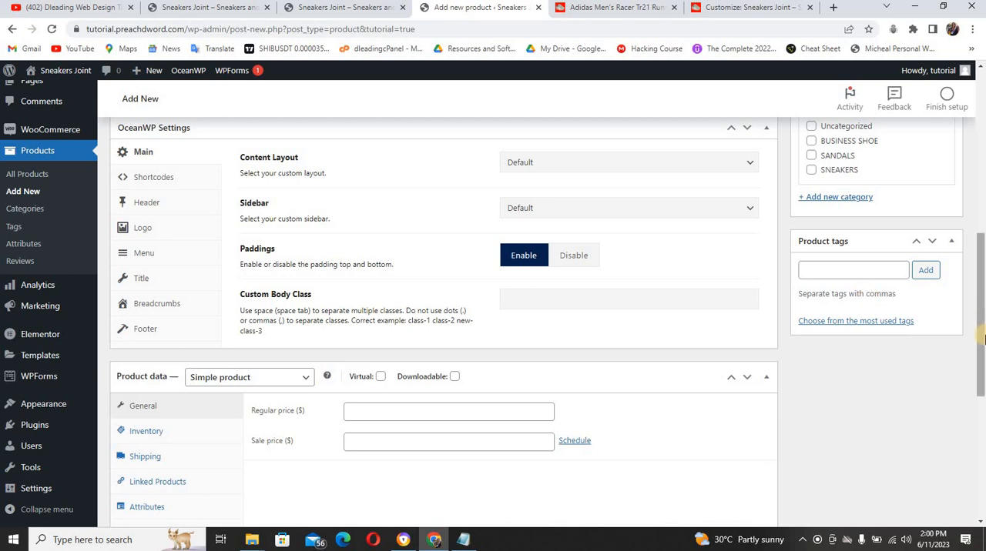
drag(983, 352, 982, 378)
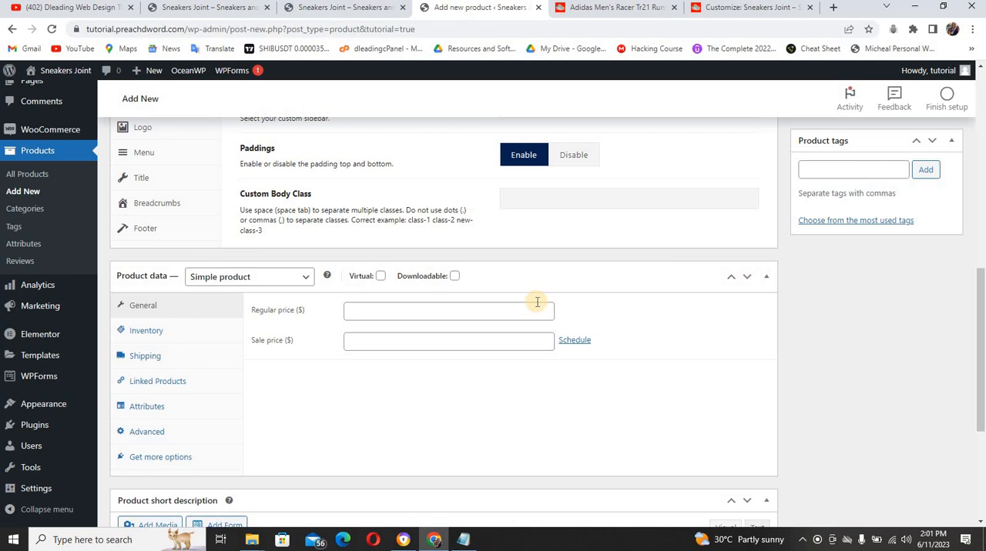
click(262, 282)
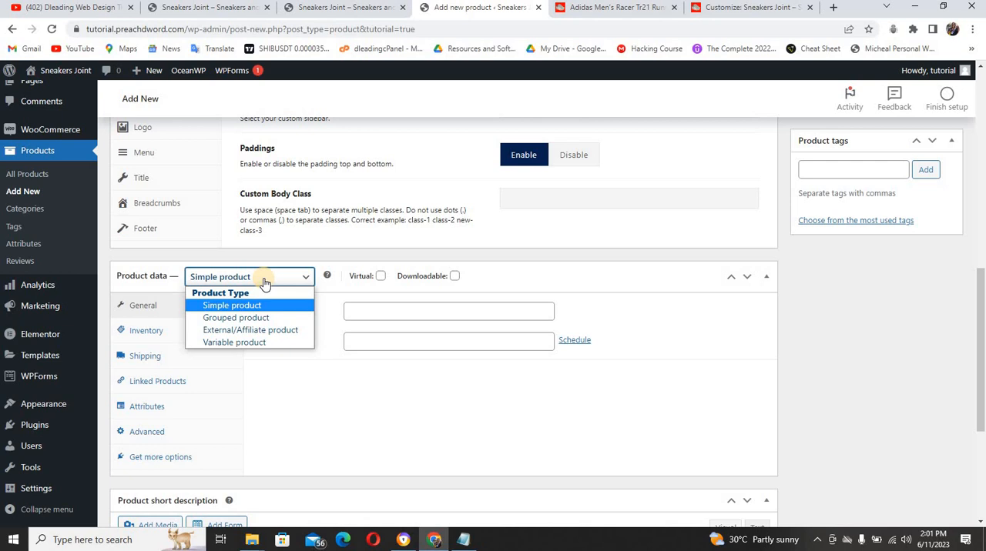
click(249, 342)
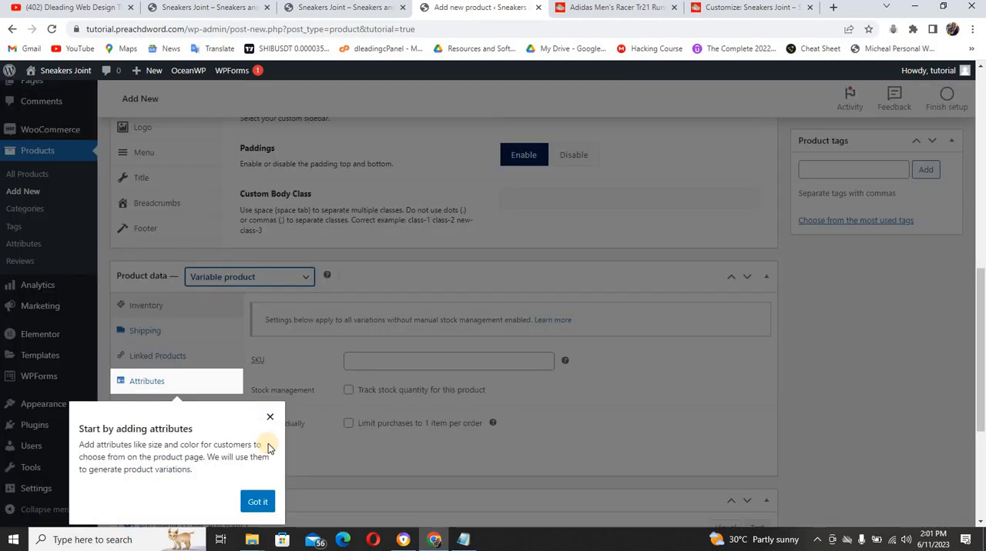
click(271, 417)
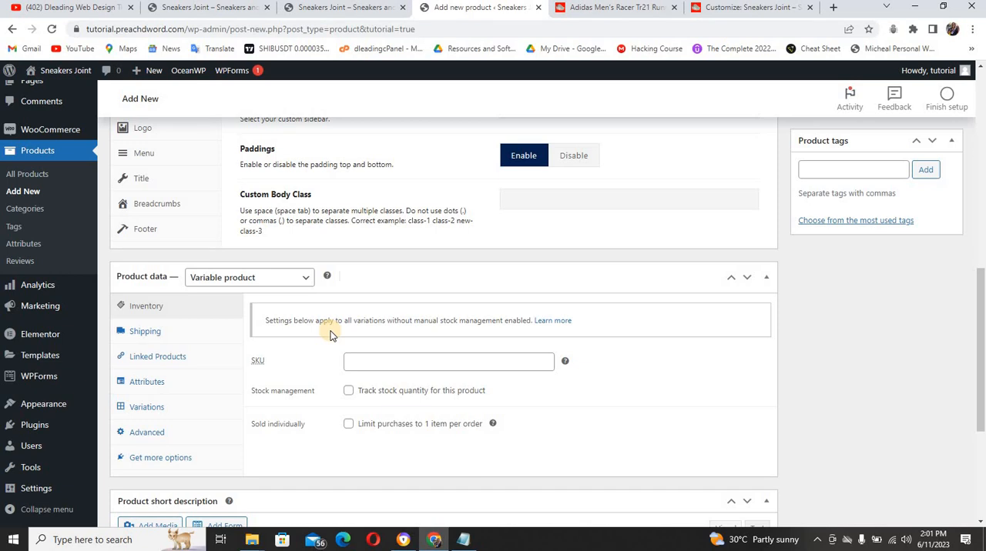
click(149, 384)
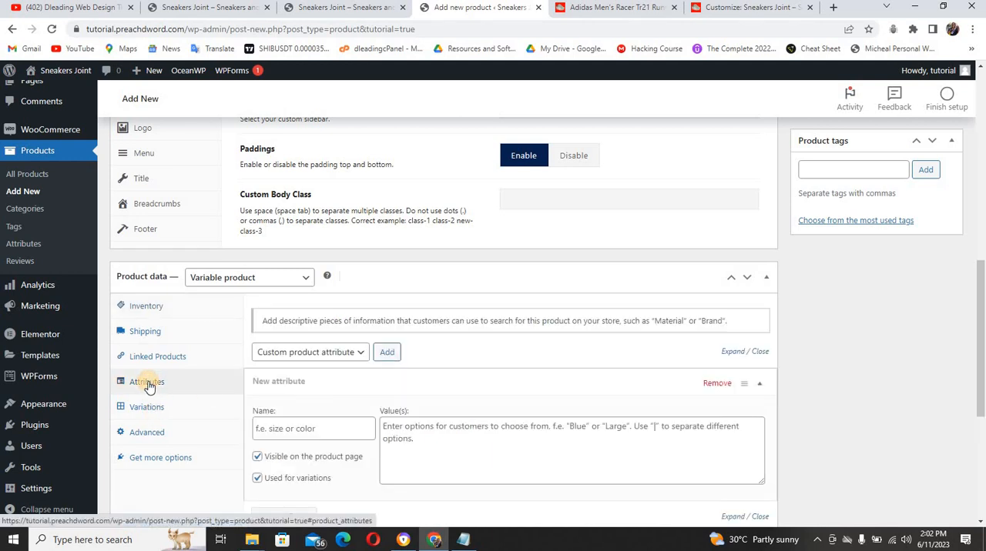
Define a Color attribute with the values Red, Black and Ash, and save the attributes
click(336, 428)
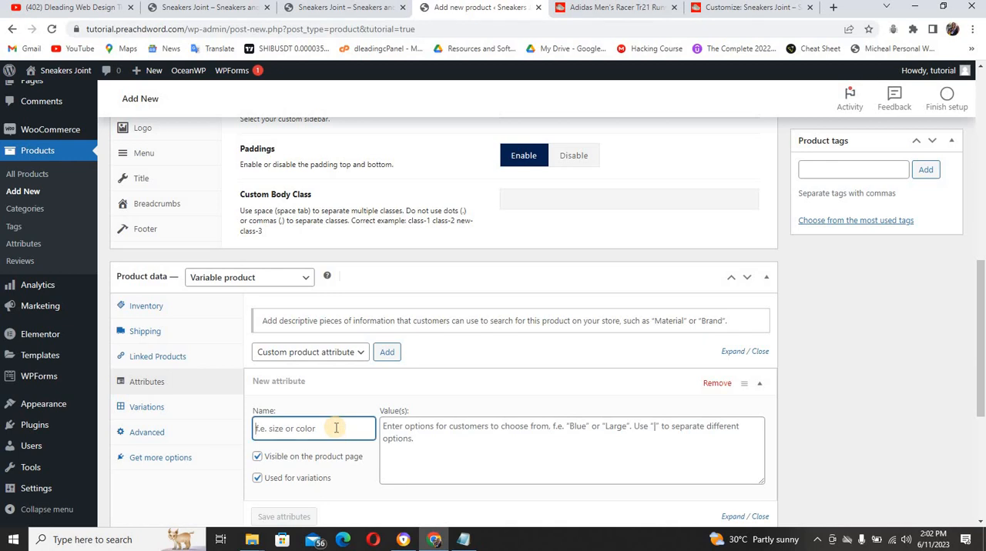
text(Color)
click(393, 431)
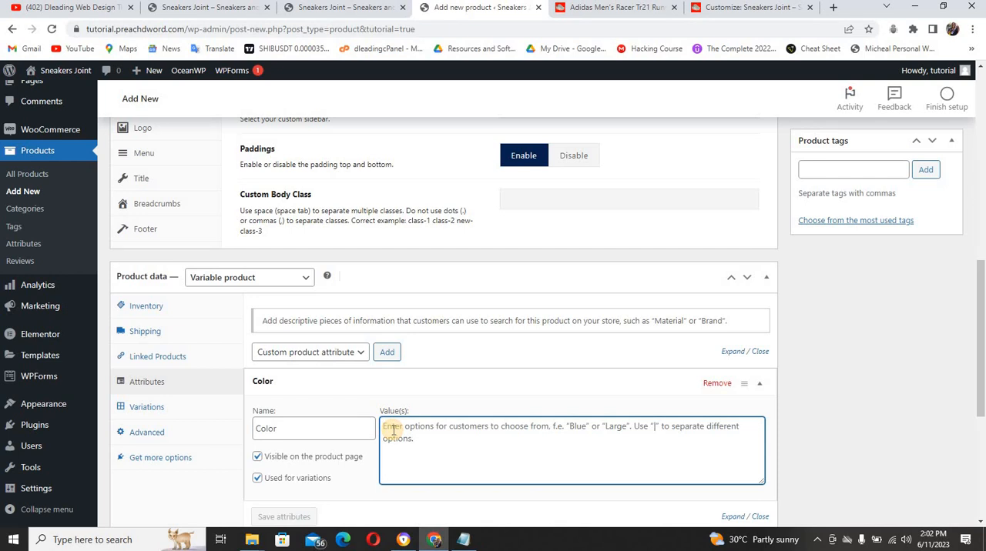
text(Red)
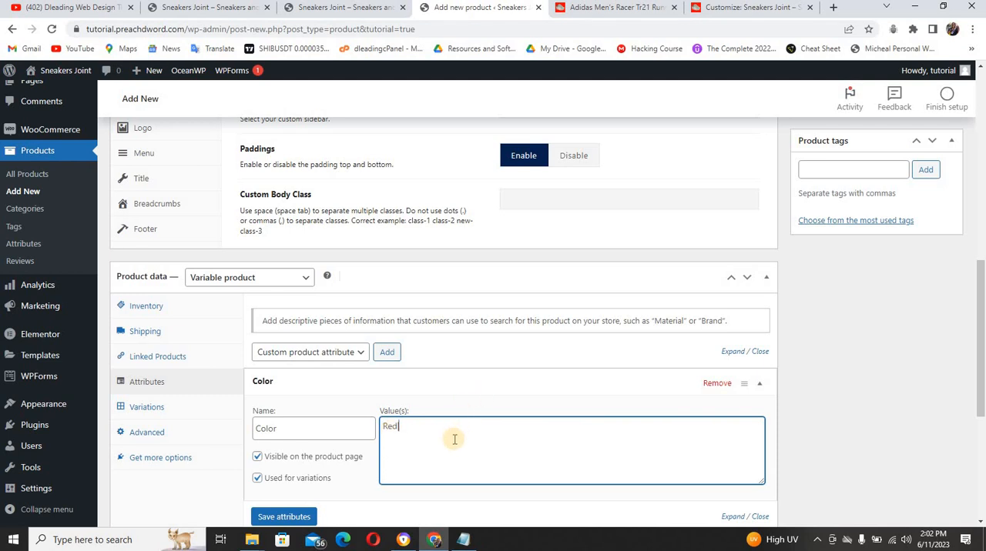
text(|Black)
text(|Ash)
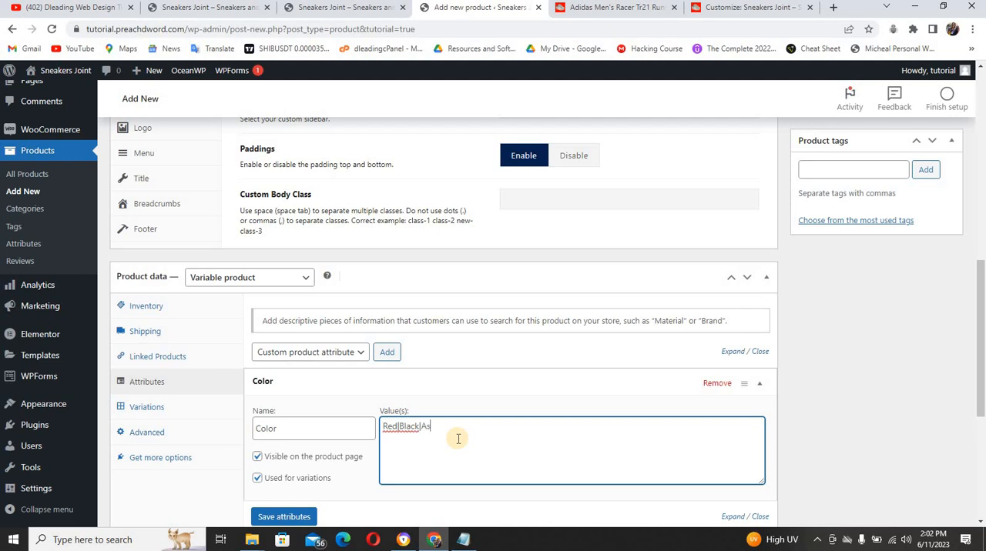
click(296, 517)
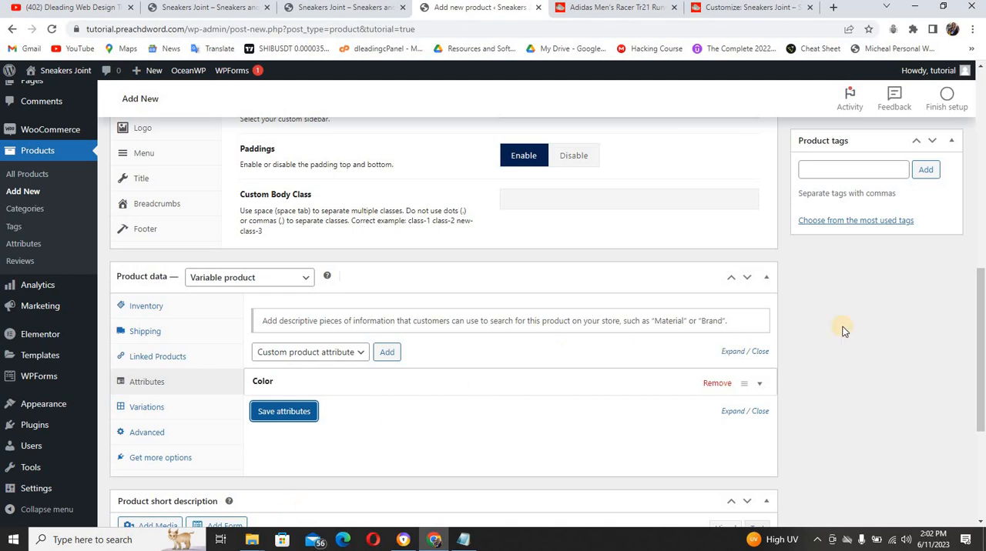
Add a second custom attribute named Size with the values 40, 41 and 42, and save the attributes
scroll(982, 308, down, 2)
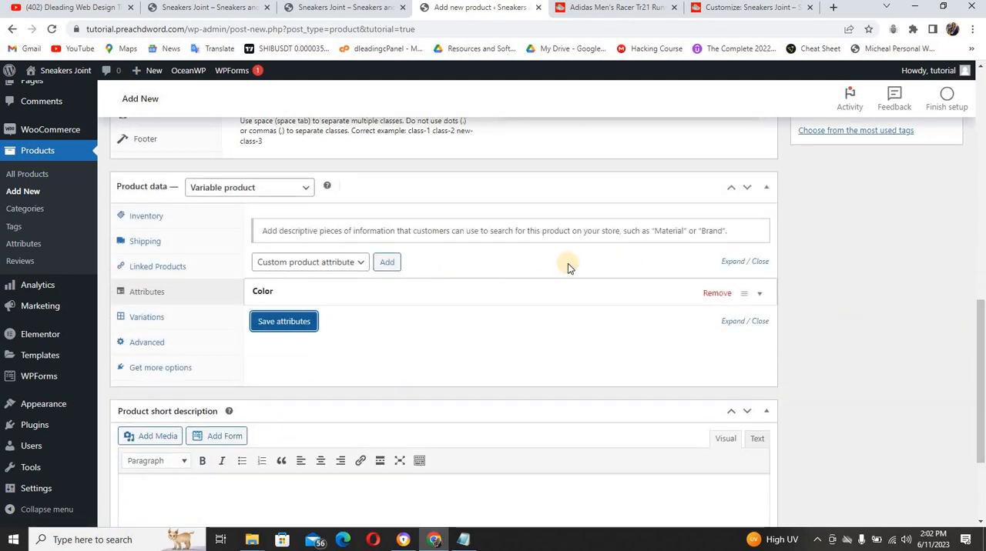
click(385, 265)
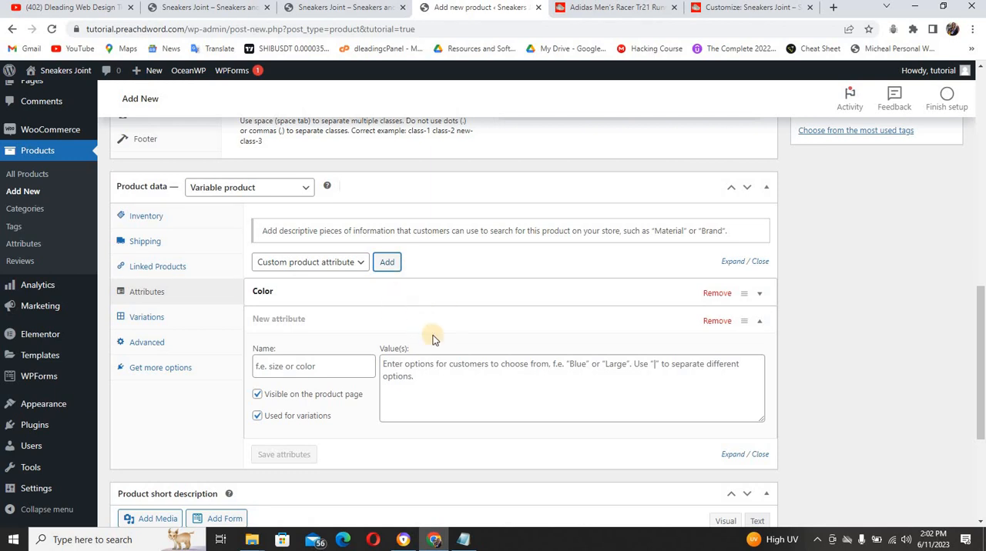
mouse_move(980, 352)
mouse_down()
mouse_move(980, 271)
mouse_move(981, 360)
mouse_up()
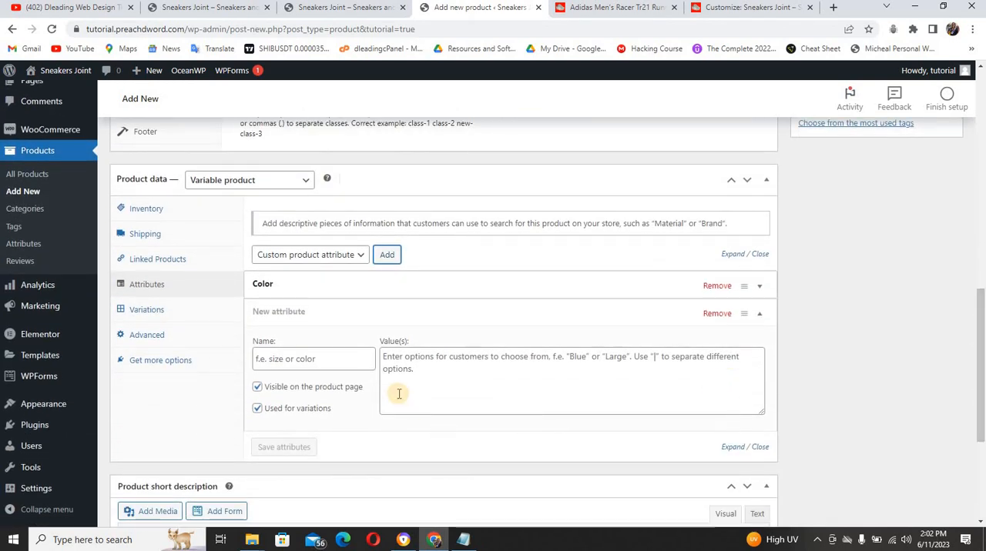
click(339, 360)
text(S)
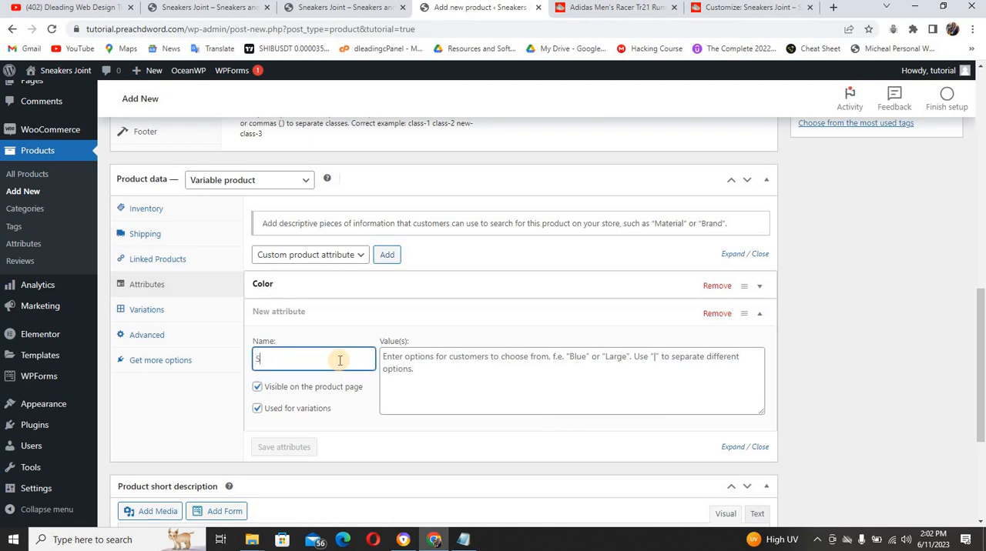
text(ize)
click(407, 362)
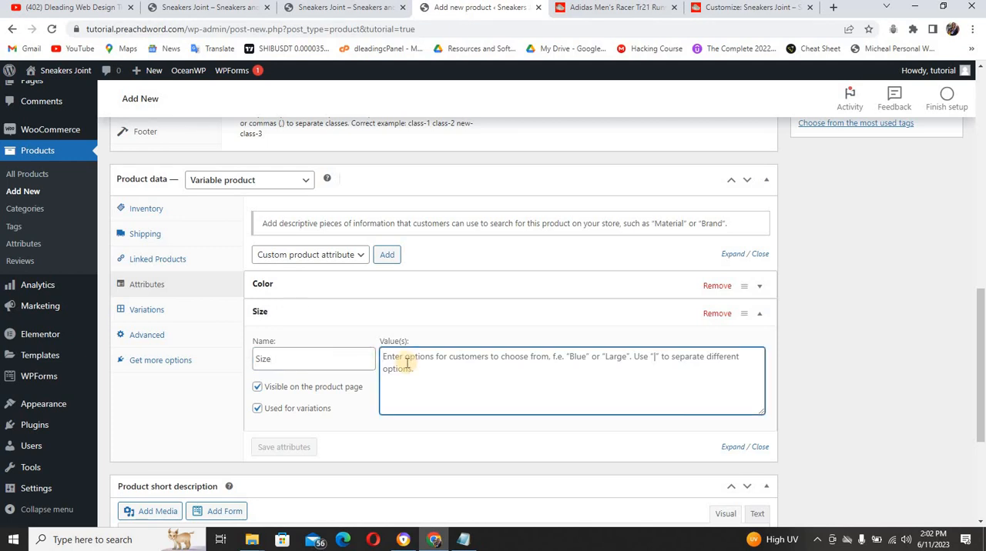
text(40)
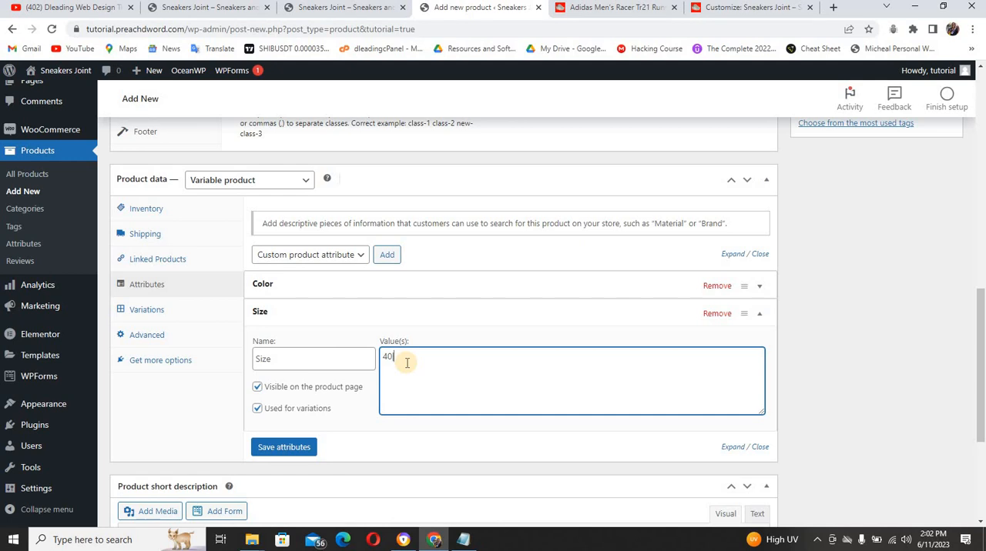
text(|41|42)
click(297, 448)
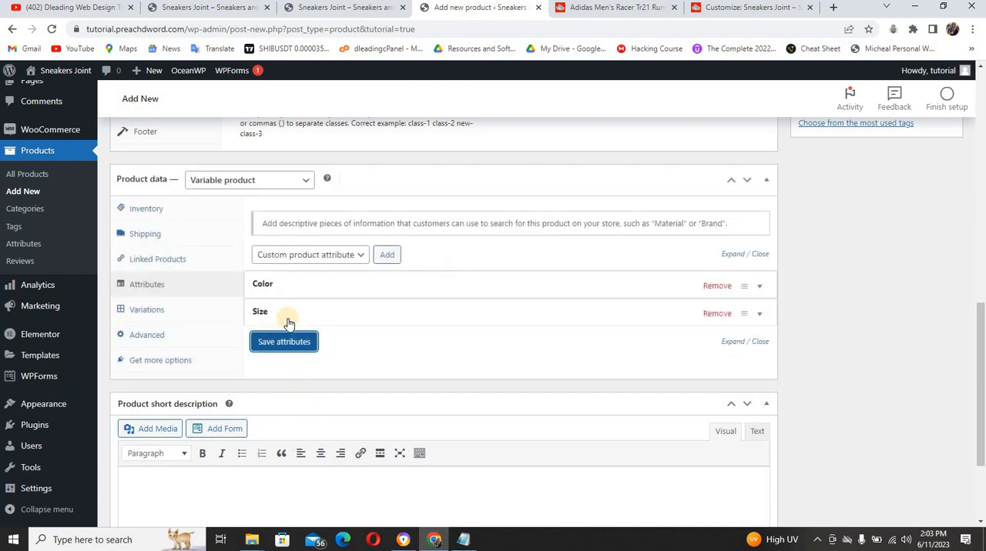
Generate all product variations from the Color and Size attributes
click(143, 308)
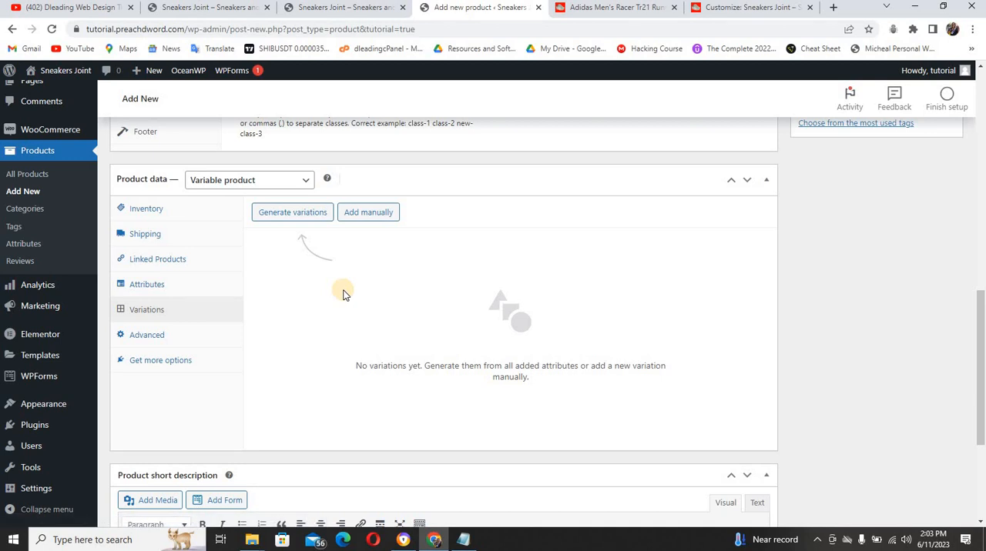
click(295, 213)
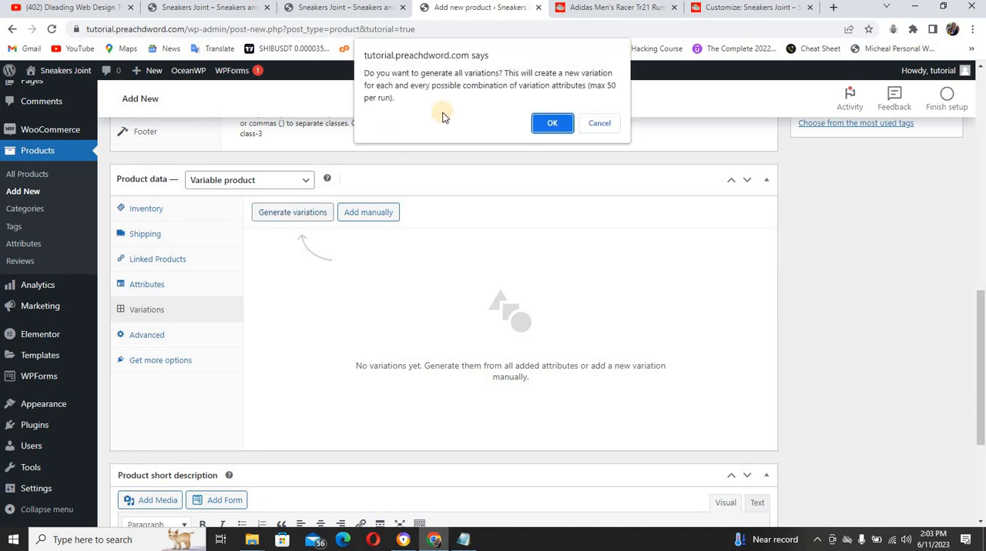
click(556, 126)
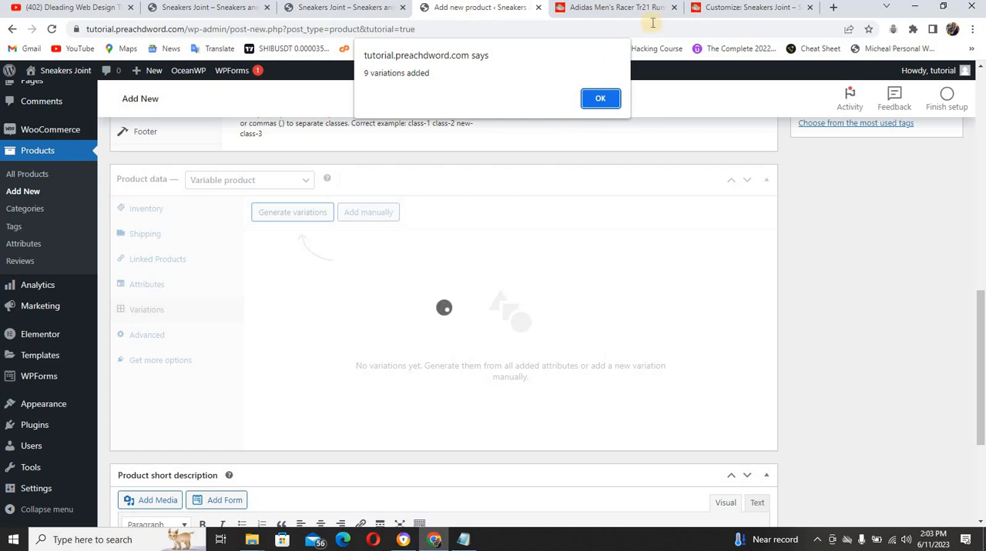
click(601, 99)
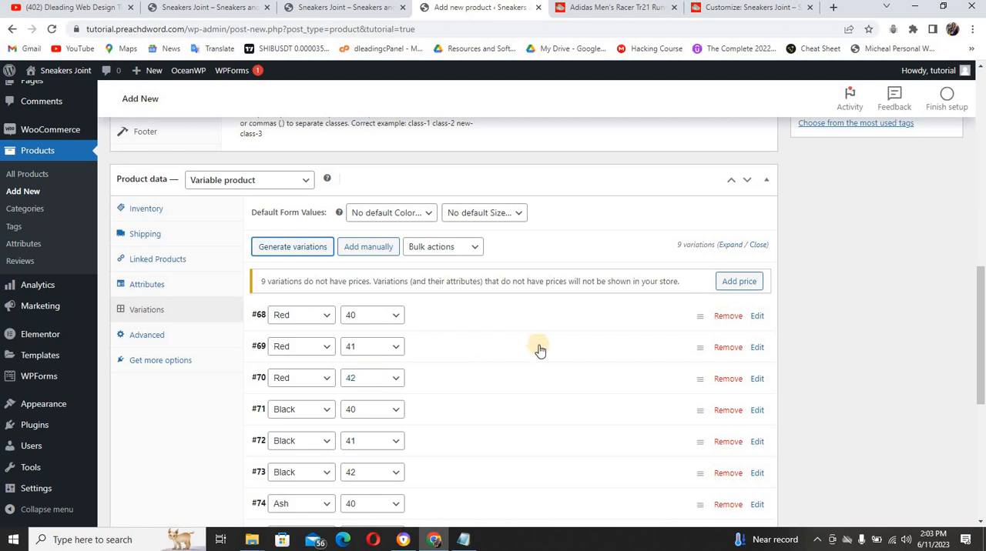
Look into the Red, size 40 variation, close it and set the regular price of all variations to 45000 in bulk
mouse_move(981, 302)
mouse_down()
mouse_move(982, 377)
mouse_move(981, 296)
mouse_up()
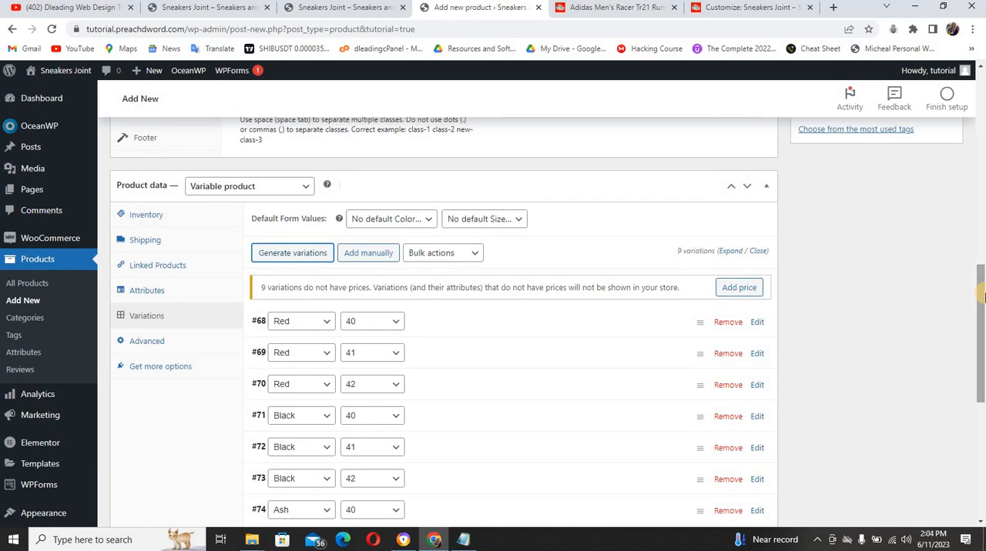
click(621, 322)
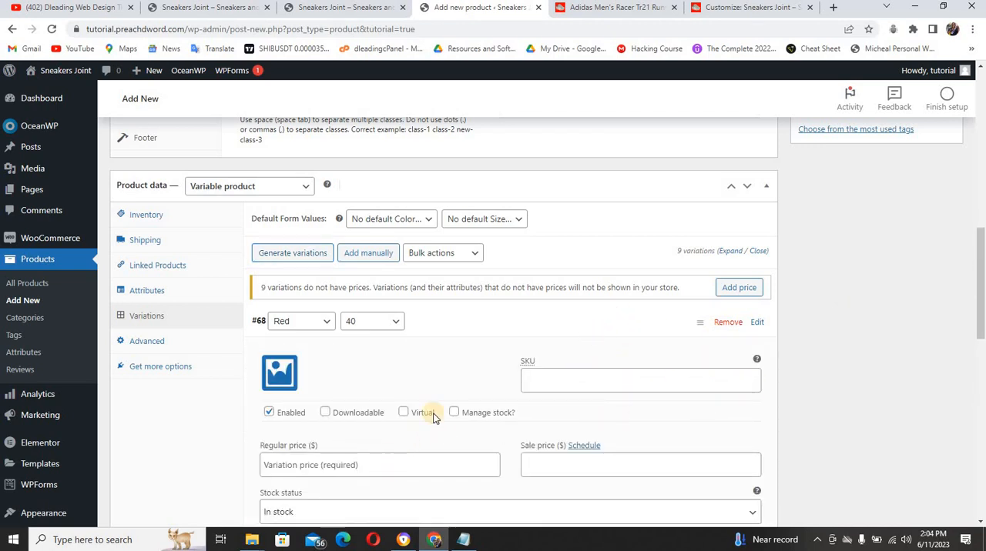
click(487, 321)
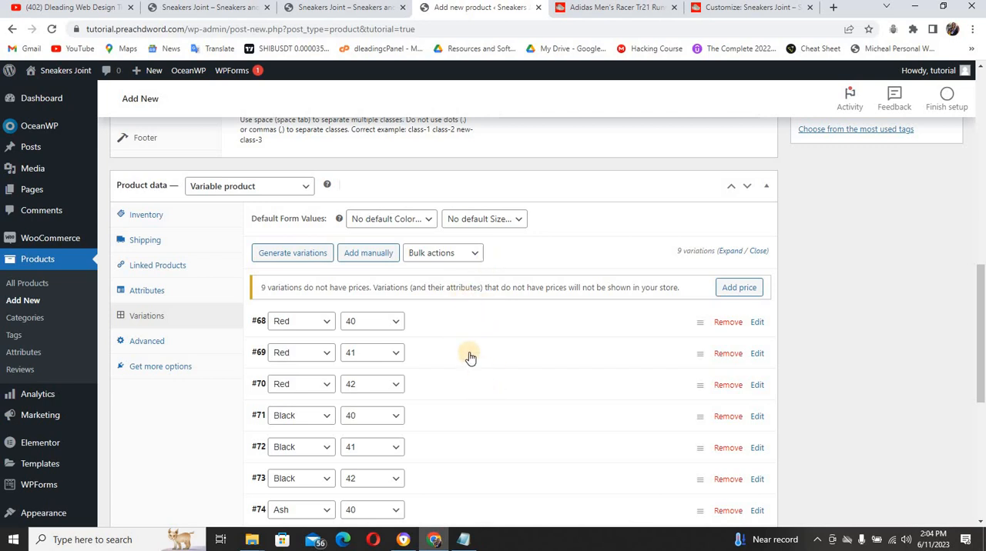
click(462, 257)
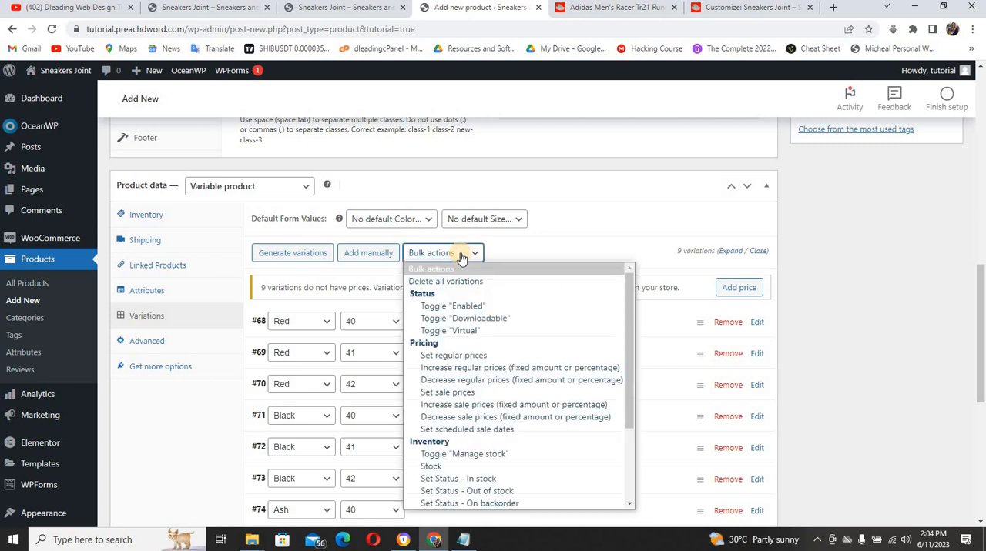
click(460, 356)
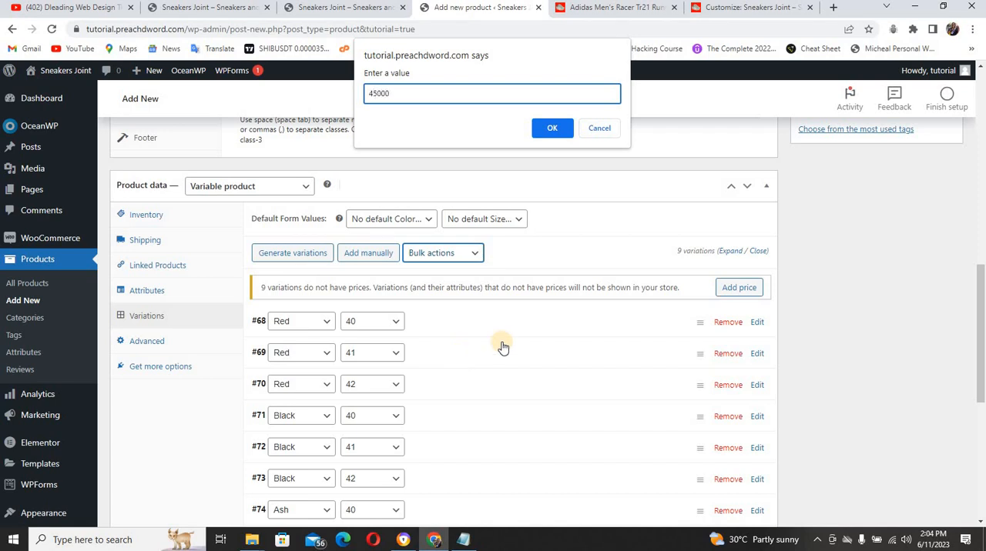
click(552, 128)
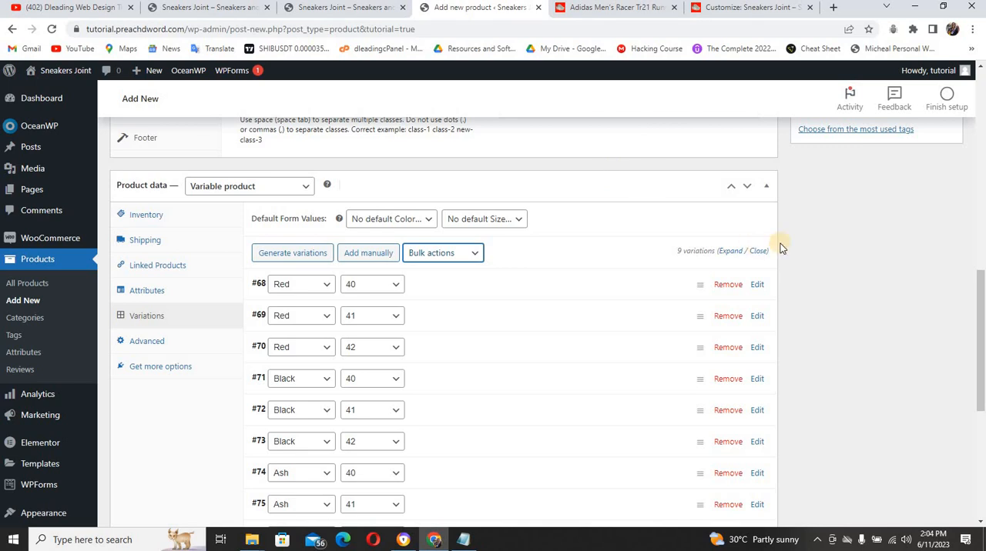
Check the product photos on the Adidas shoe's reference page and return to the new product
drag(982, 332, 983, 158)
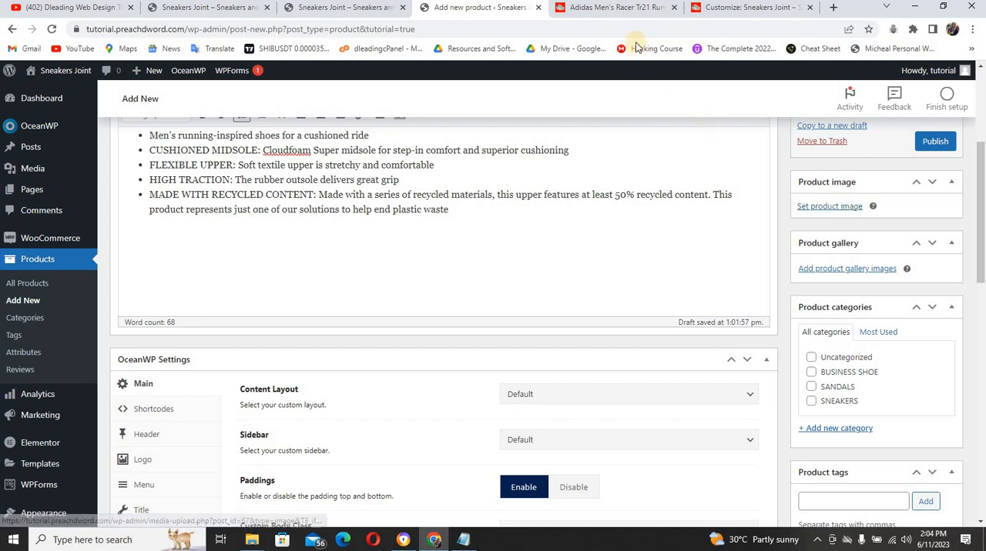
click(635, 13)
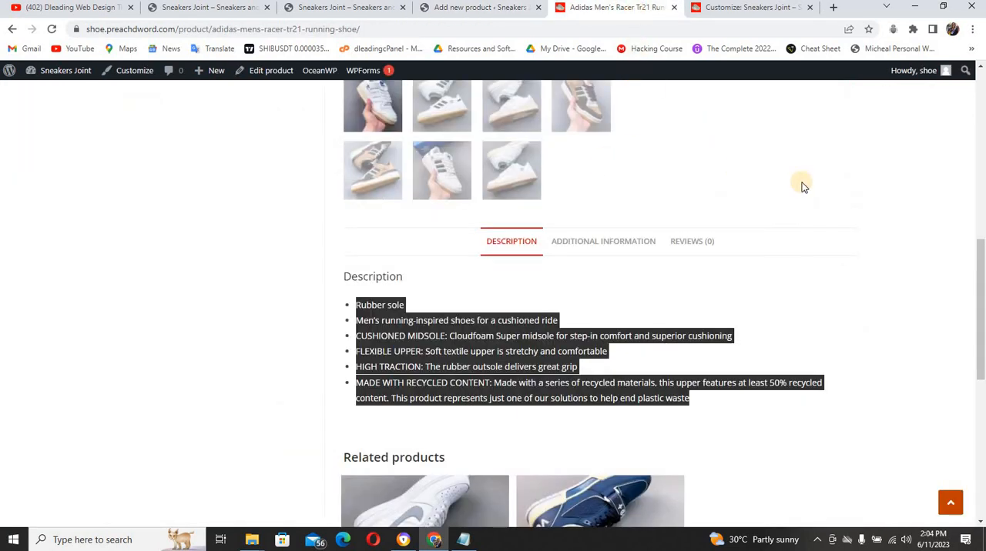
drag(979, 237, 971, 138)
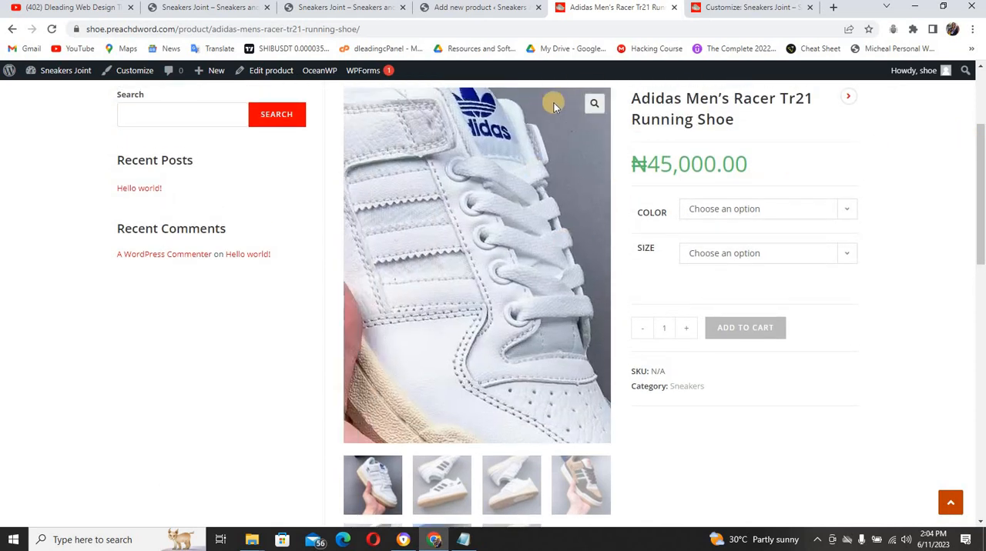
click(491, 9)
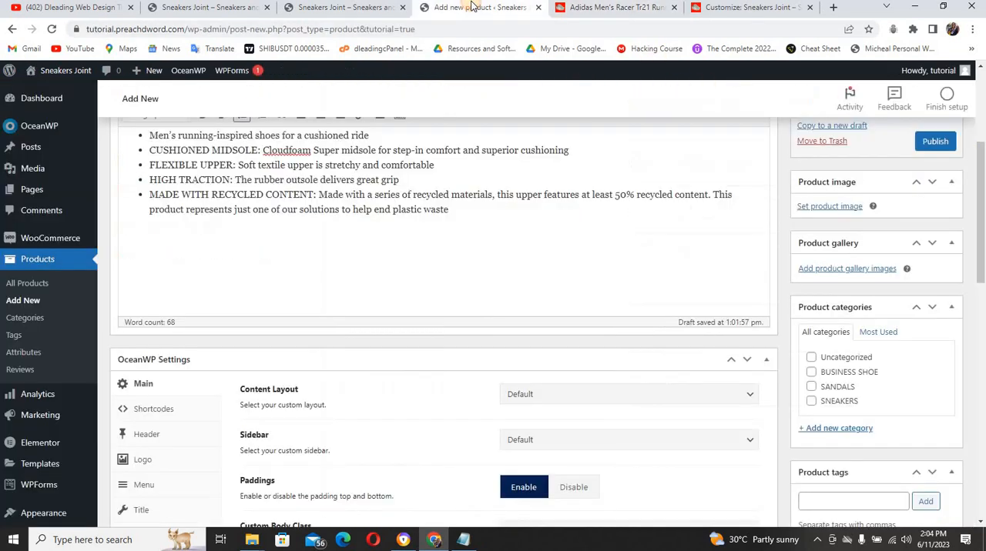
Upload all images from the Products folder inside Ecommerce folder to the media library while choosing the product image
click(826, 206)
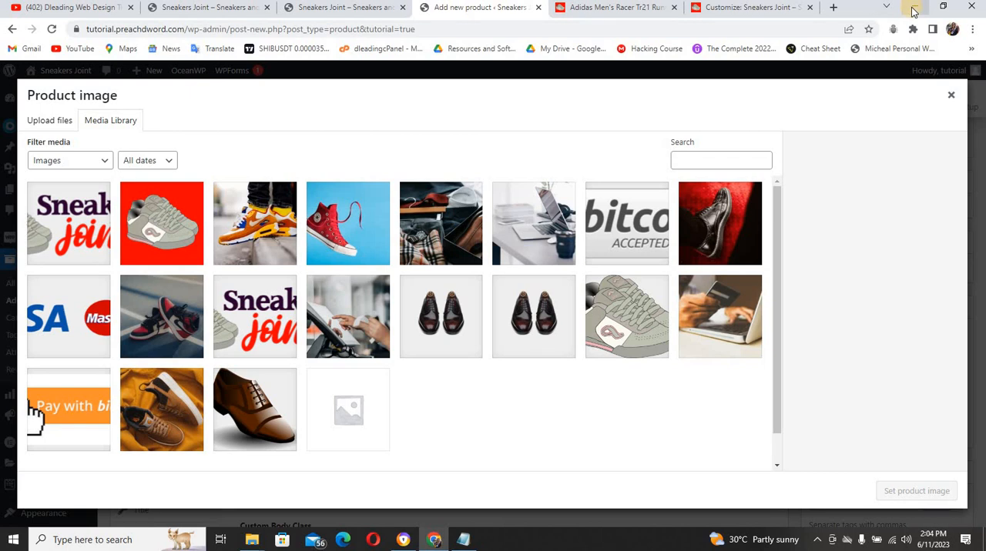
click(49, 122)
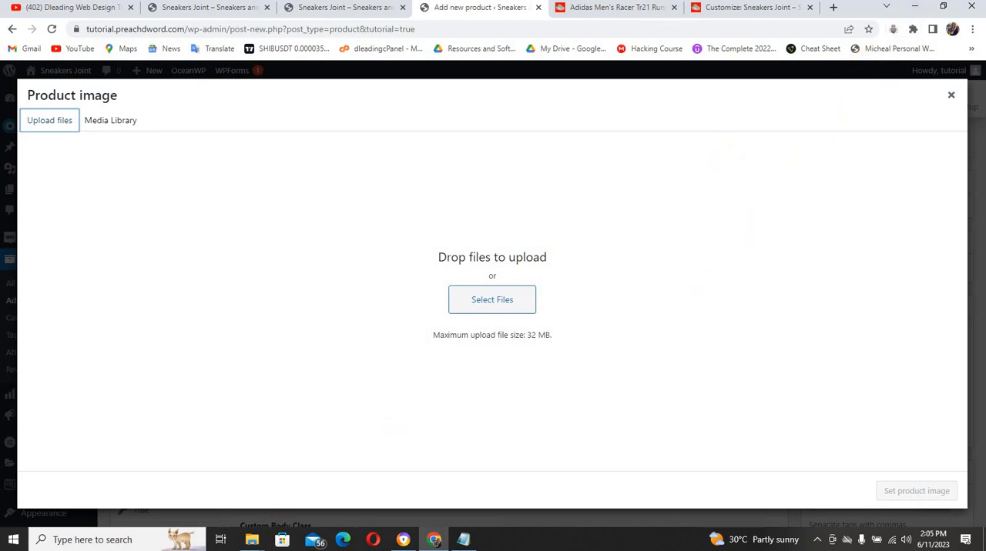
mouse_move(251, 539)
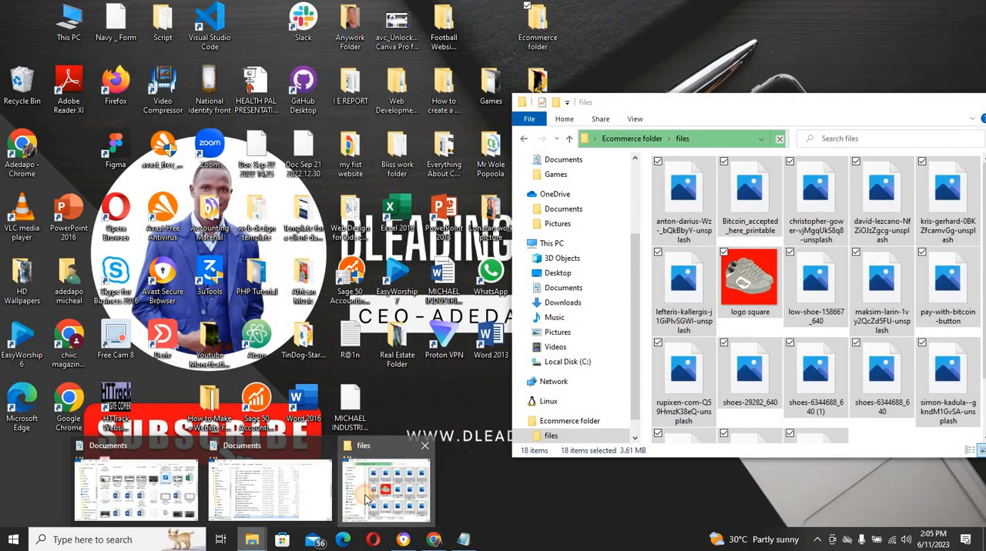
click(365, 499)
click(634, 289)
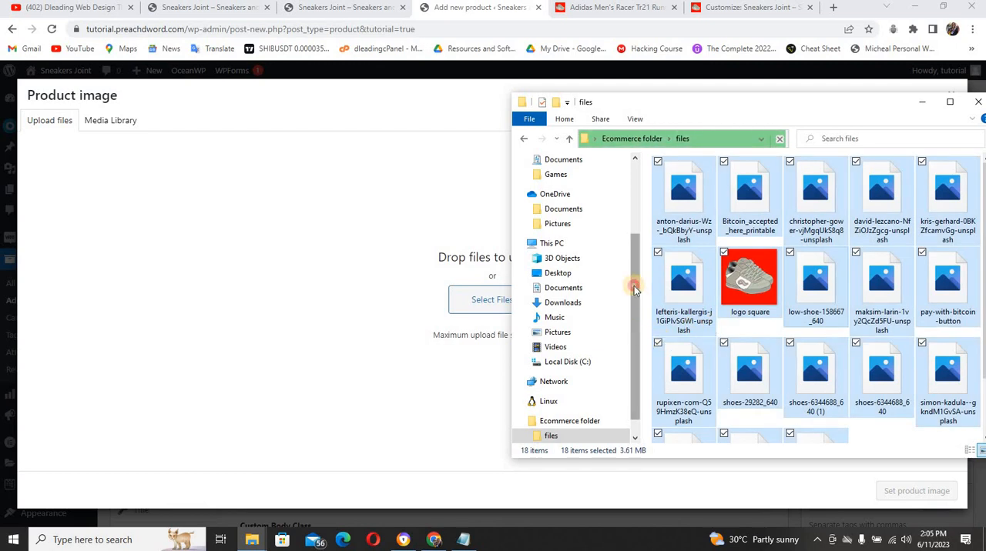
drag(634, 289, 634, 216)
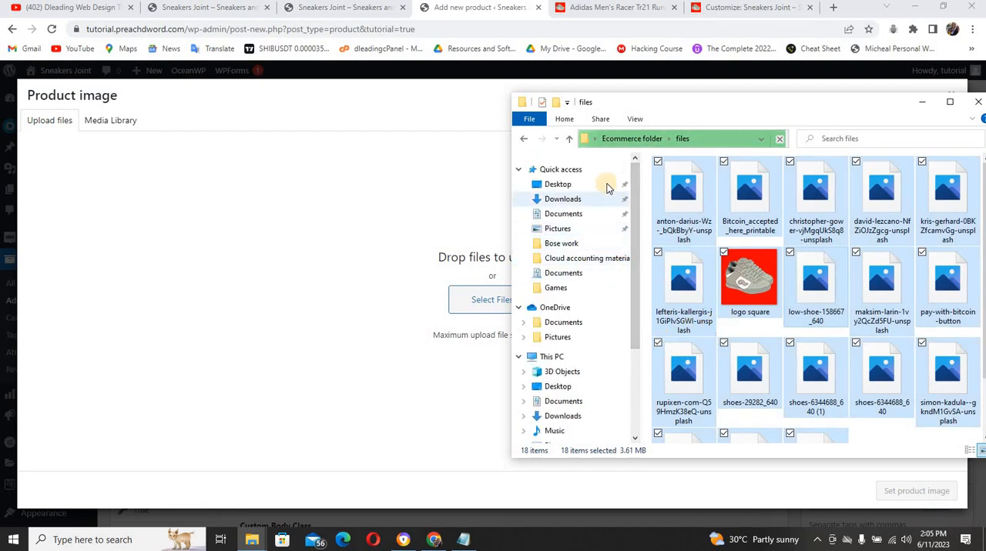
click(642, 140)
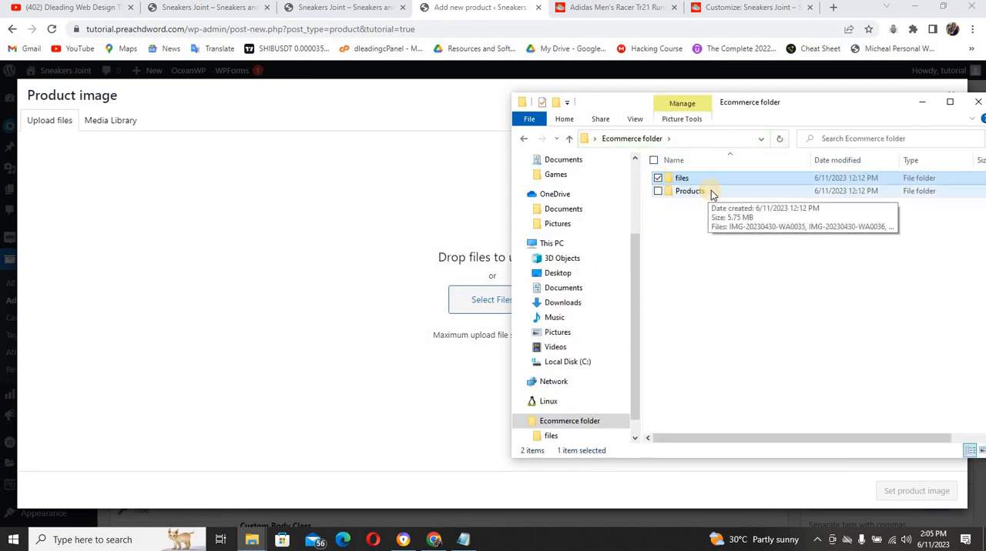
double_click(711, 191)
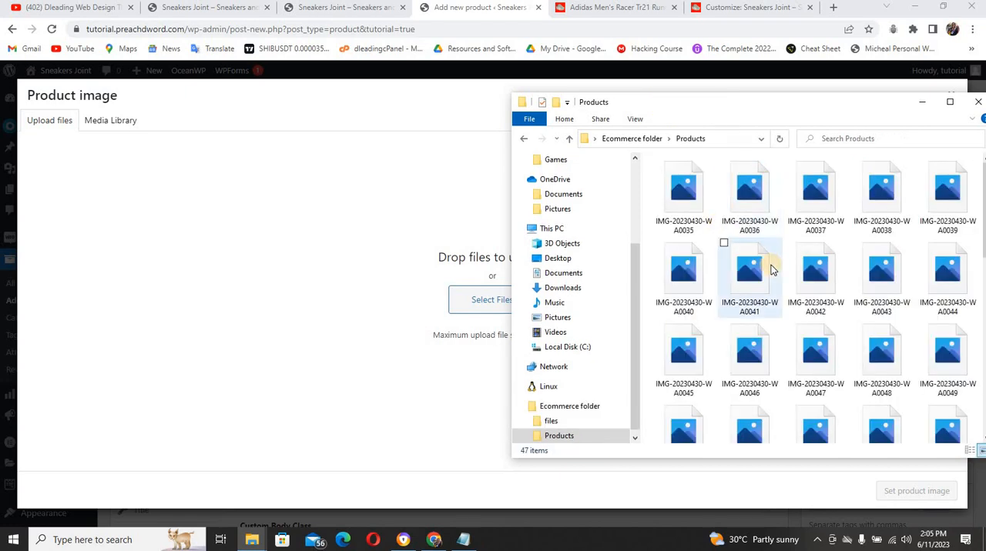
key(ctrl+a)
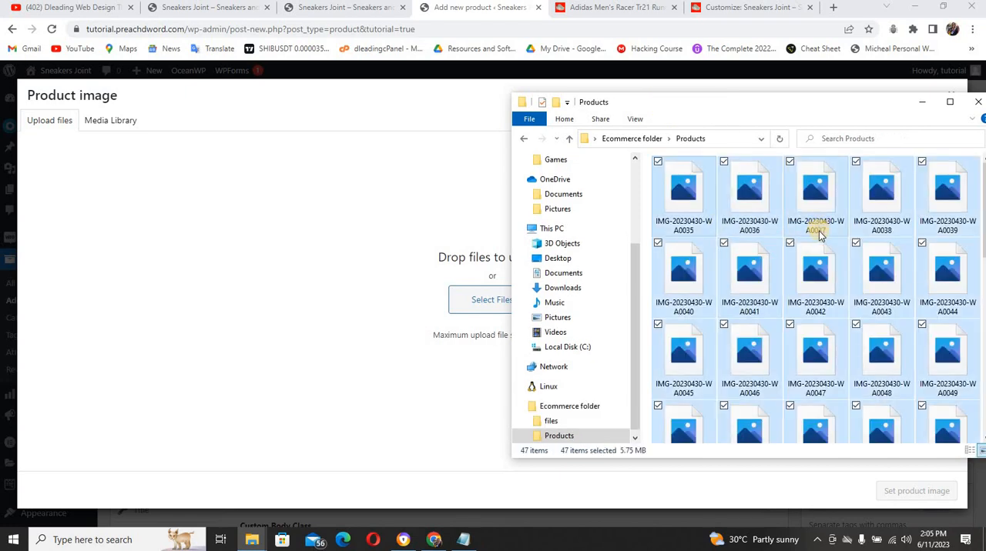
drag(789, 234, 345, 294)
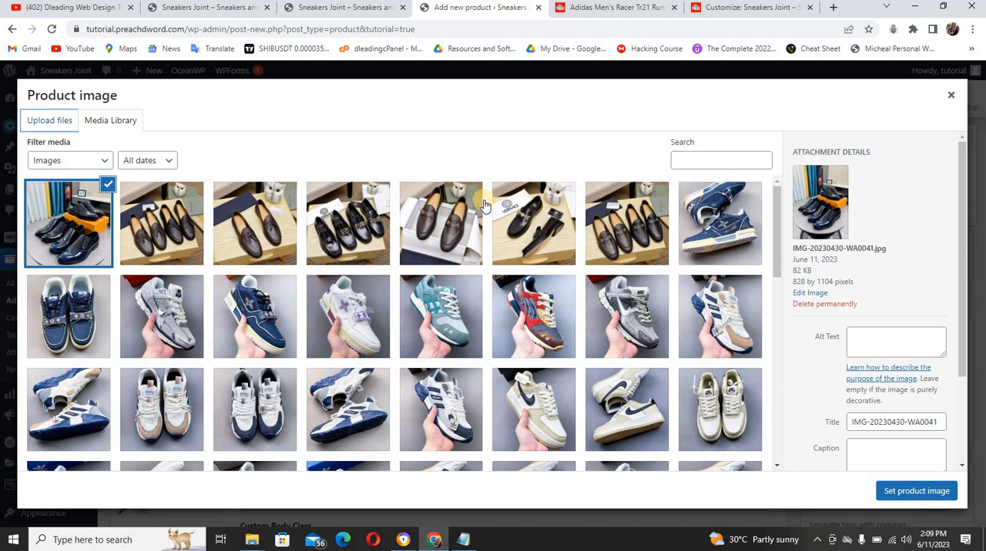
Set IMG-20230430-WA0058.jpg, the handheld white Adidas sneaker, as the product image and dismiss the feedback pop-up
scroll(616, 339, down, 2)
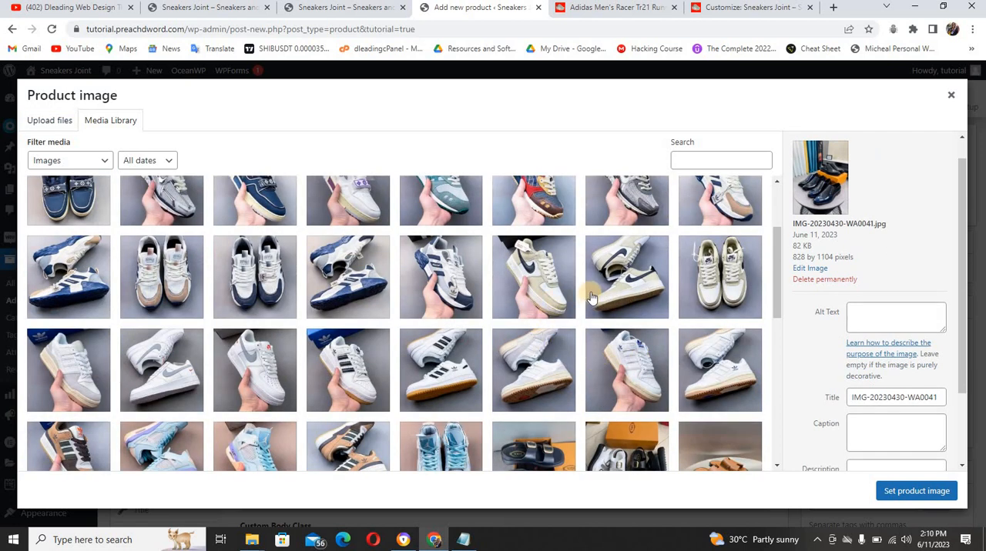
click(619, 360)
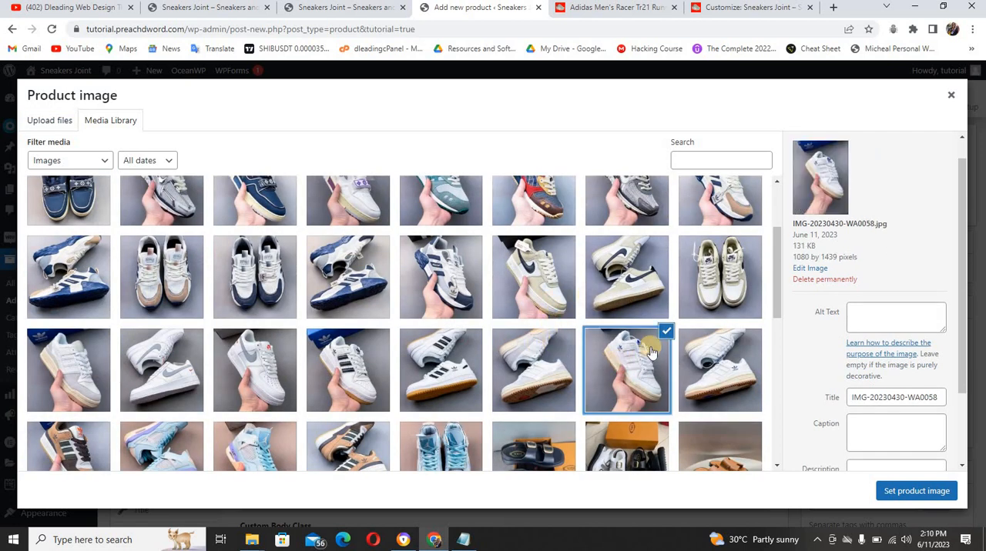
click(895, 492)
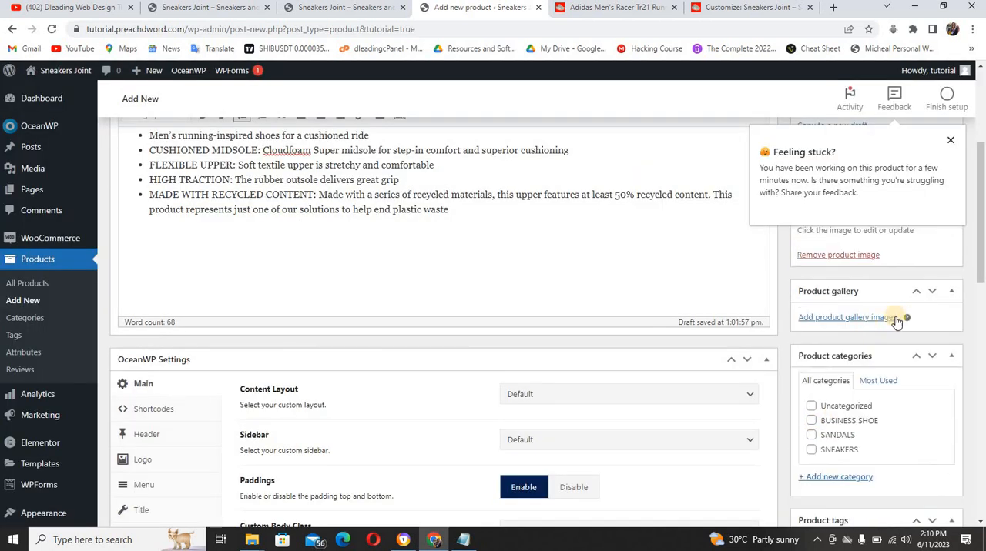
click(951, 143)
Add IMG-20230430-WA0057, WA0059, WA0060, WA0061 and WA0056 to the product gallery, using the reference product page as a guide
scroll(972, 231, down, 2)
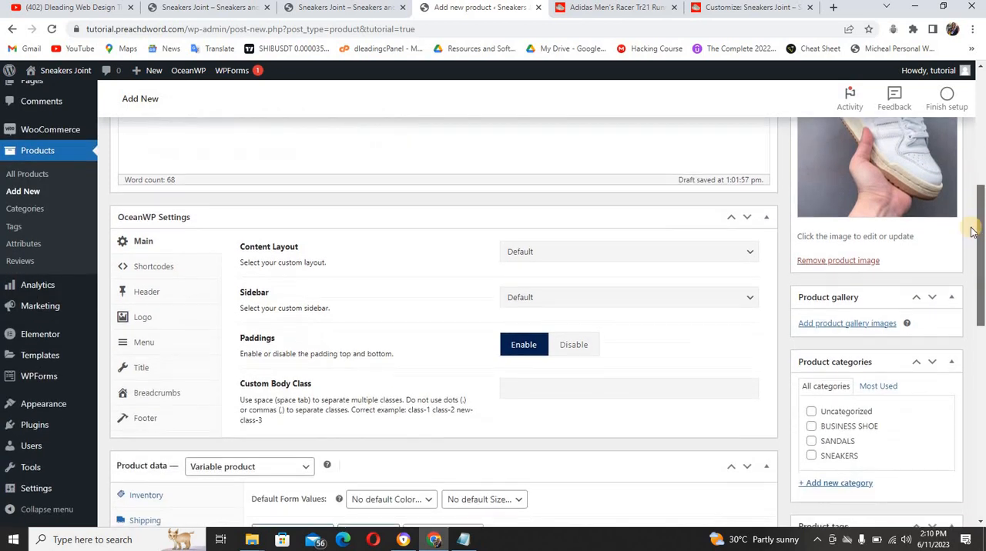
scroll(971, 231, down, 1)
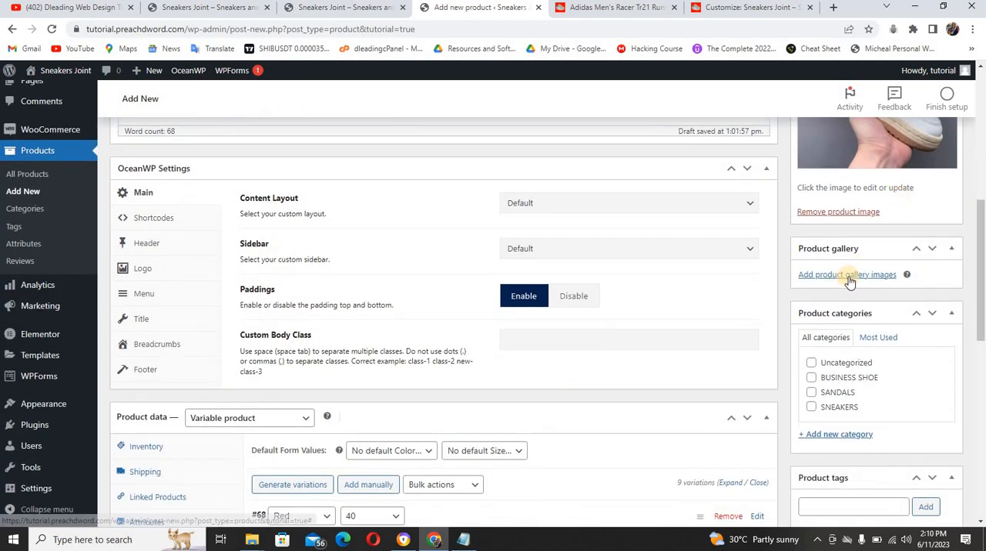
click(847, 275)
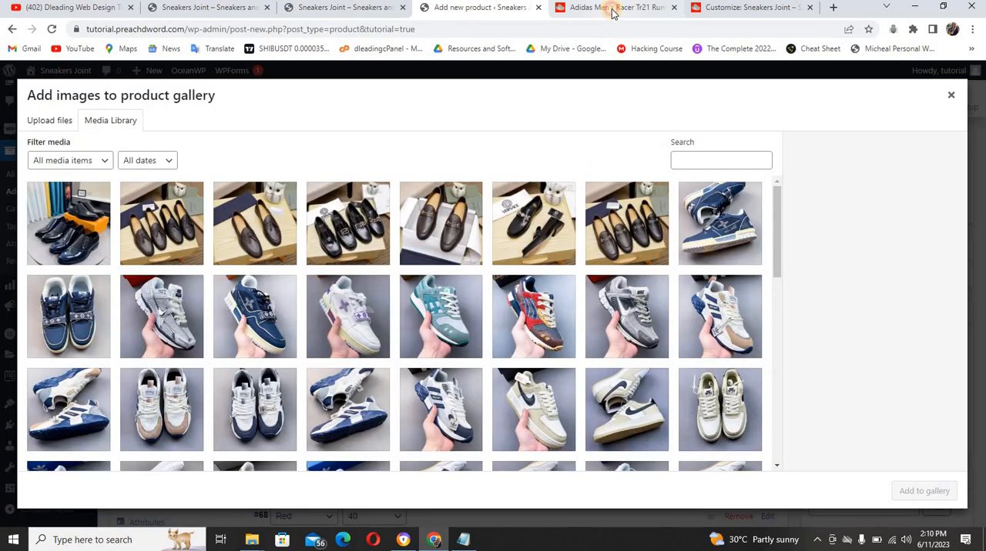
click(605, 7)
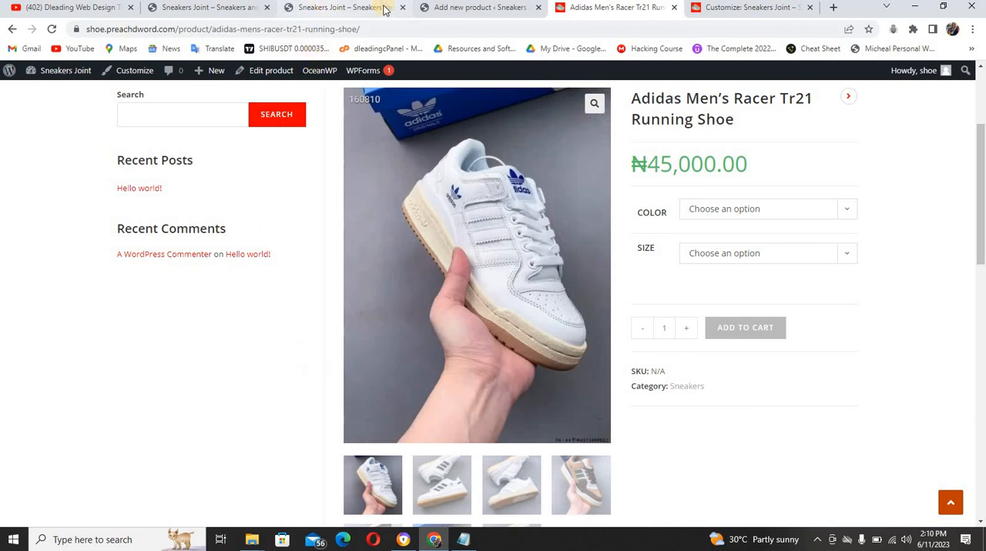
click(431, 7)
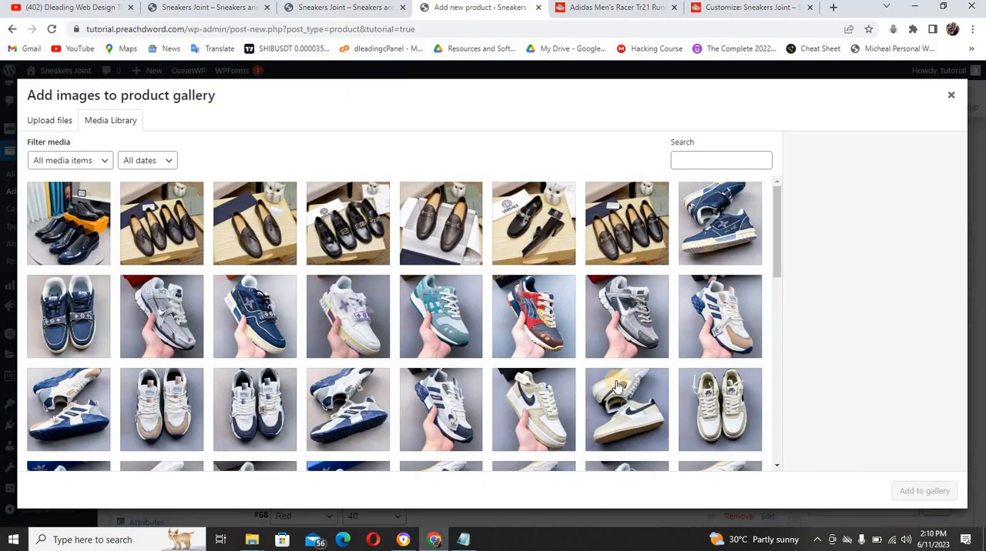
drag(778, 268, 779, 327)
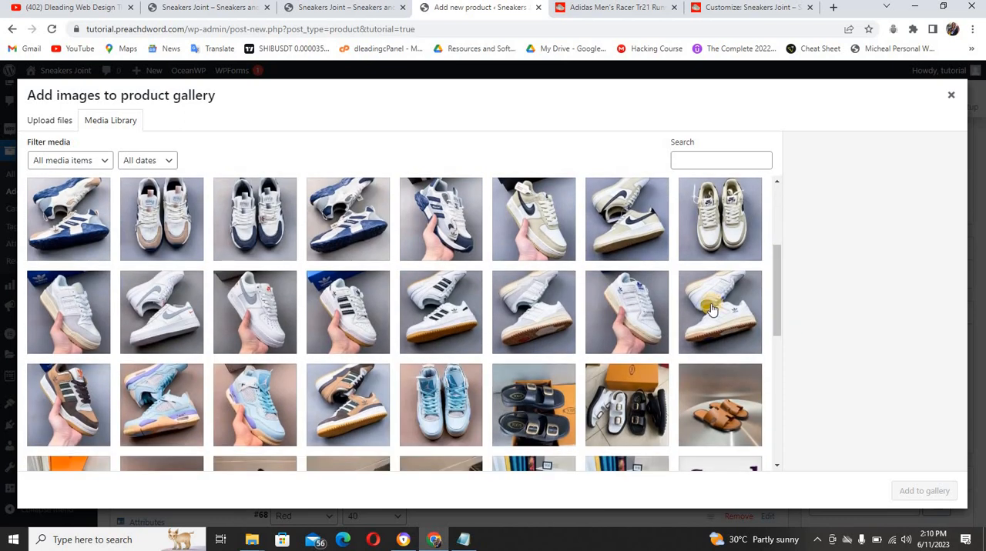
click(711, 309)
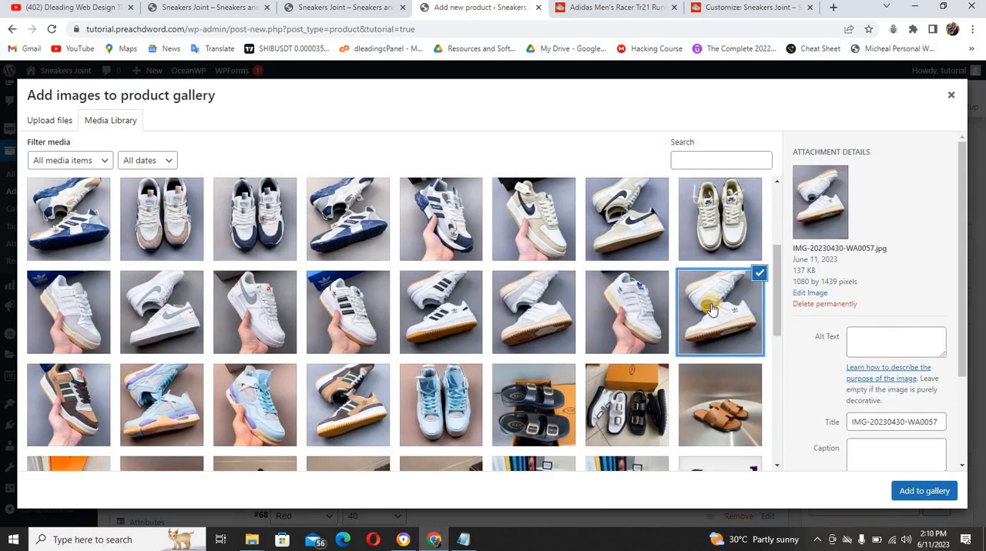
click(546, 307)
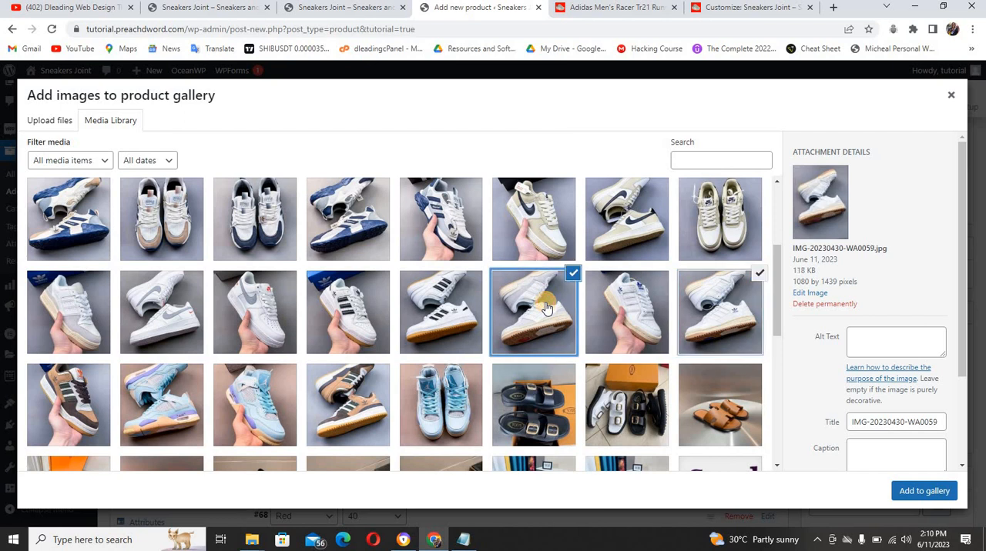
click(441, 314)
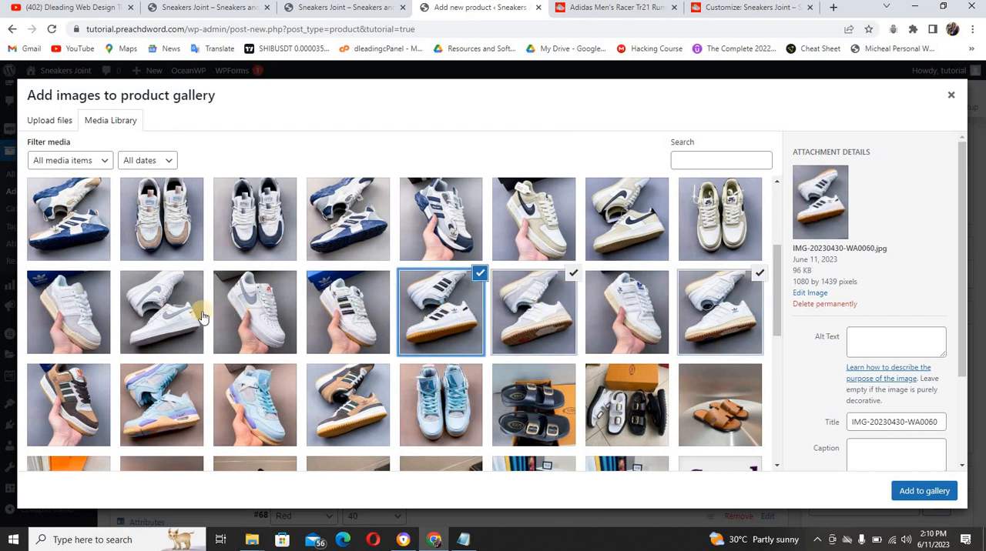
click(335, 316)
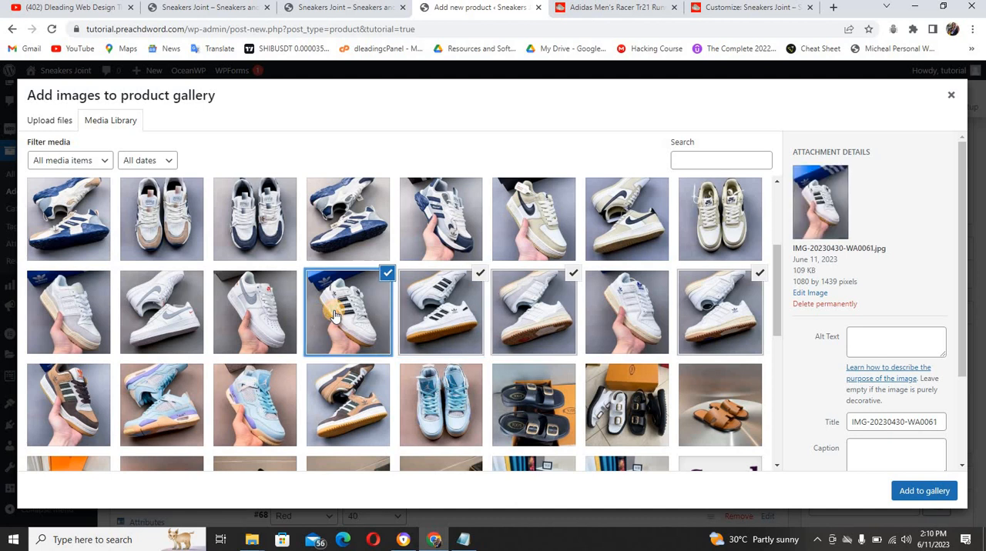
click(80, 390)
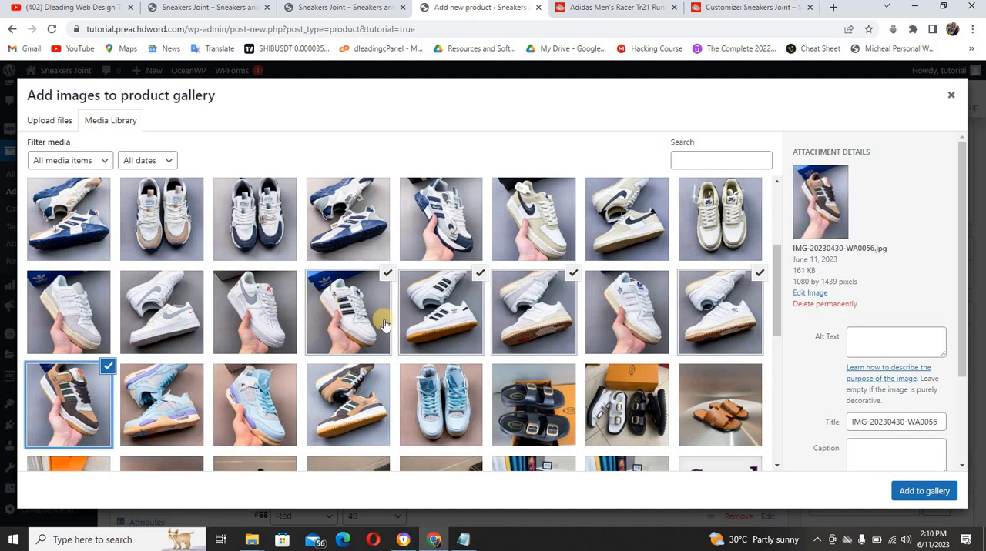
click(922, 491)
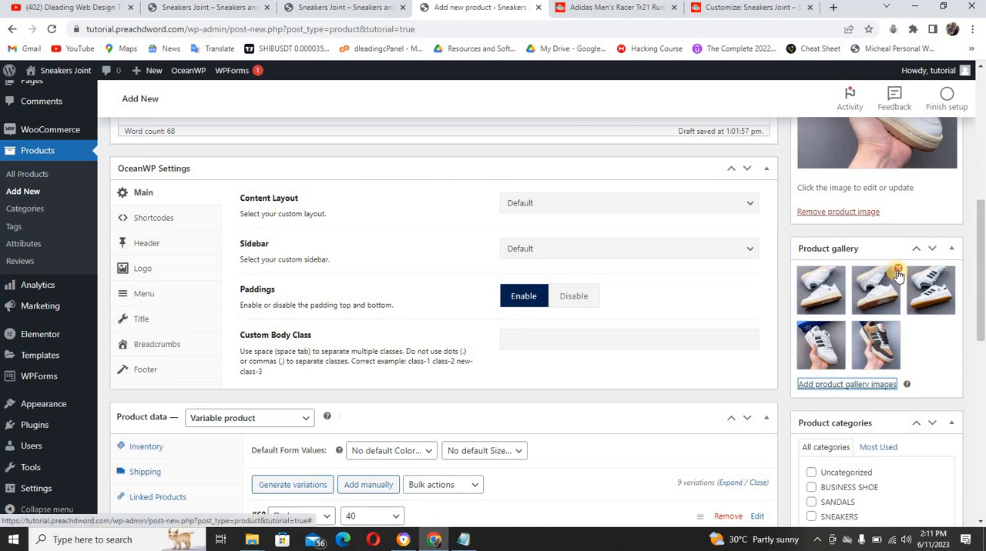
Remove the second plain white pair and the handheld white sneaker with black stripes from the product gallery
click(897, 270)
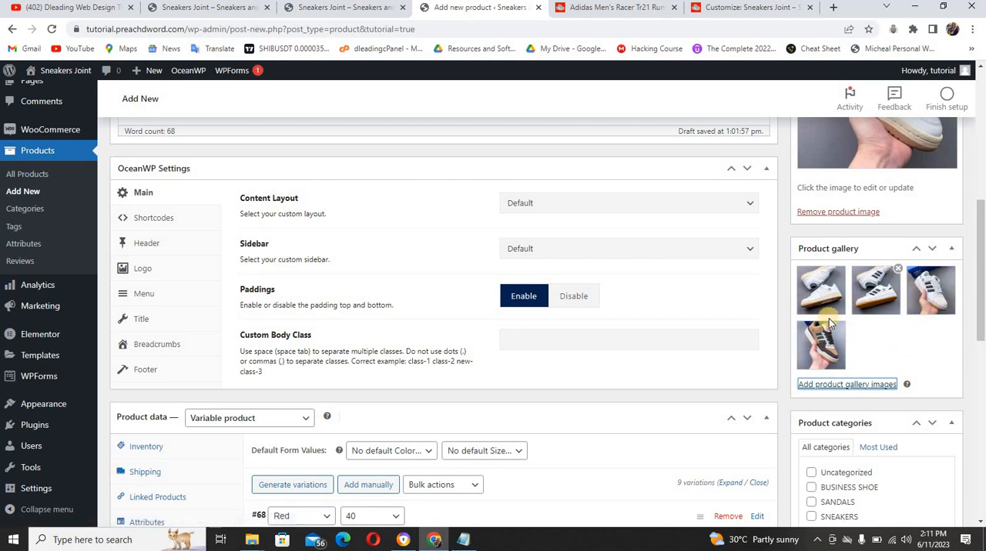
mouse_move(937, 267)
click(951, 269)
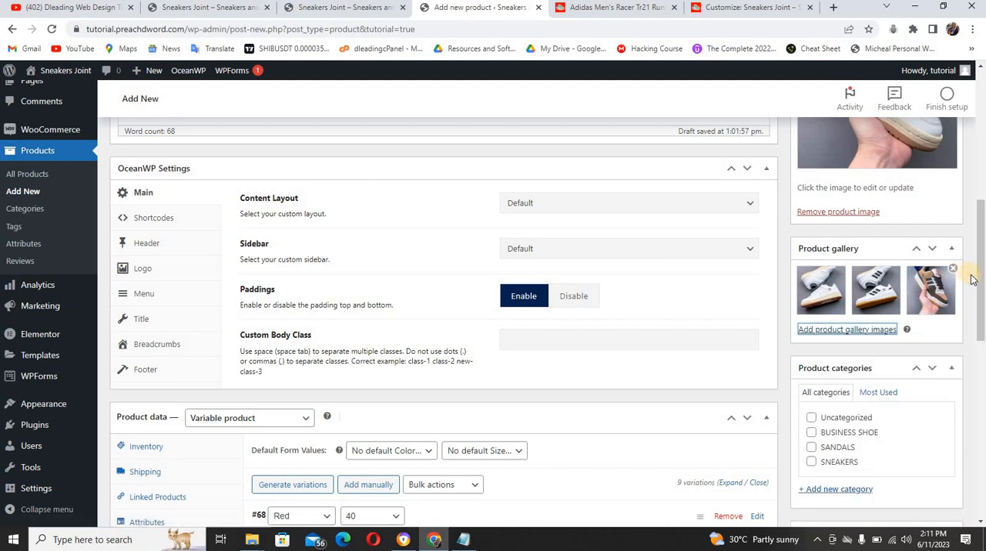
Assign the product to the SNEAKERS category and publish it
drag(981, 258, 982, 299)
click(812, 312)
scroll(963, 277, up, 7)
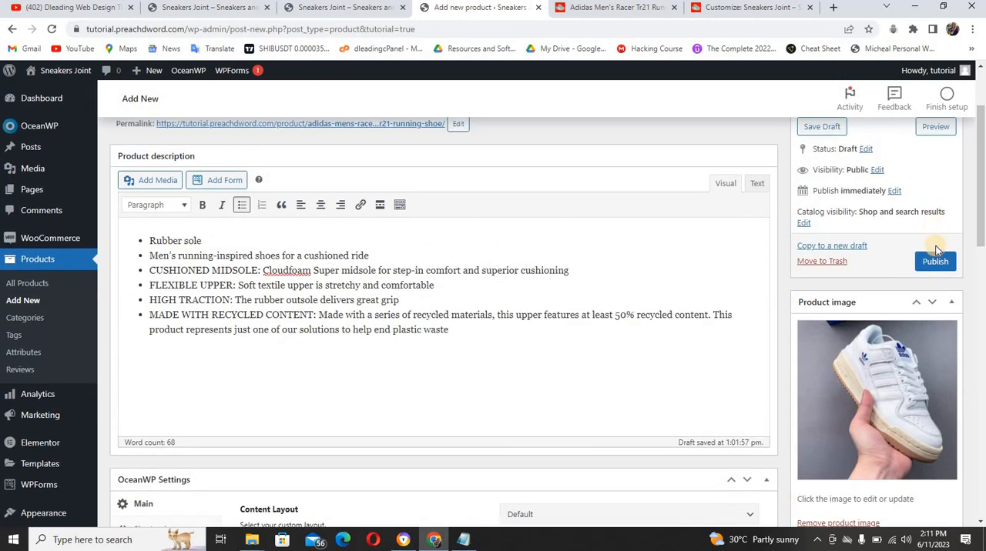
click(935, 262)
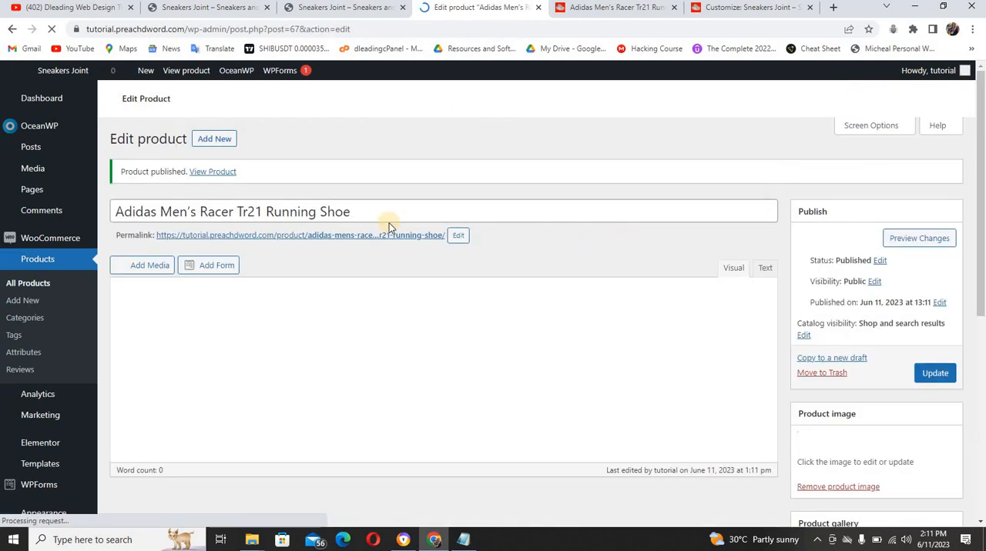
View the published Adidas shoe in a new tab and examine its images and its Color and Size options
right_click(227, 173)
click(250, 182)
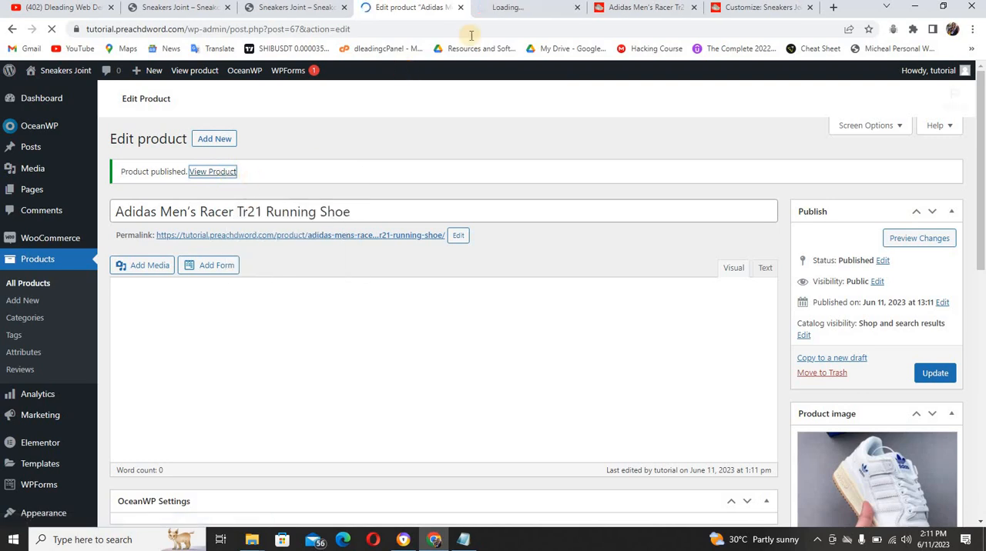
click(494, 13)
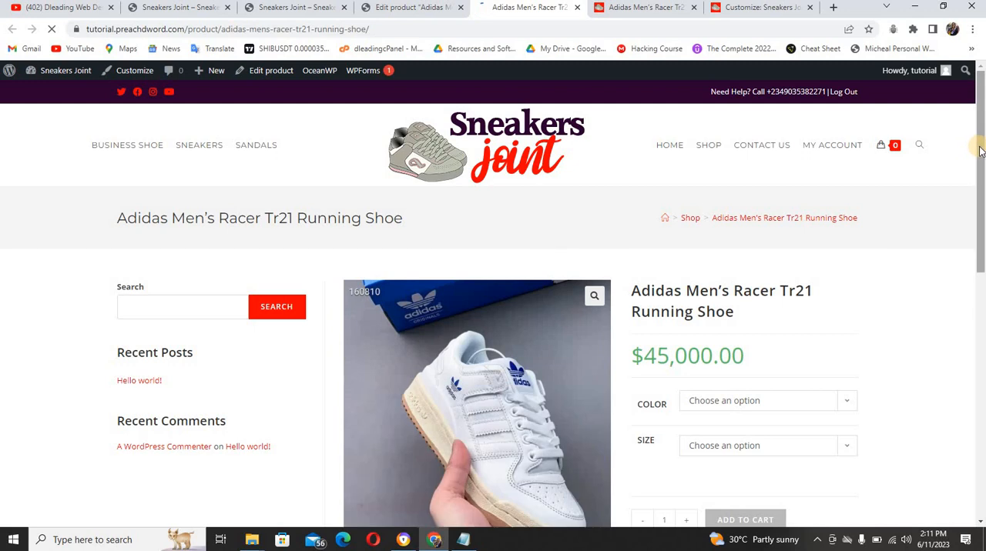
scroll(979, 151, down, 3)
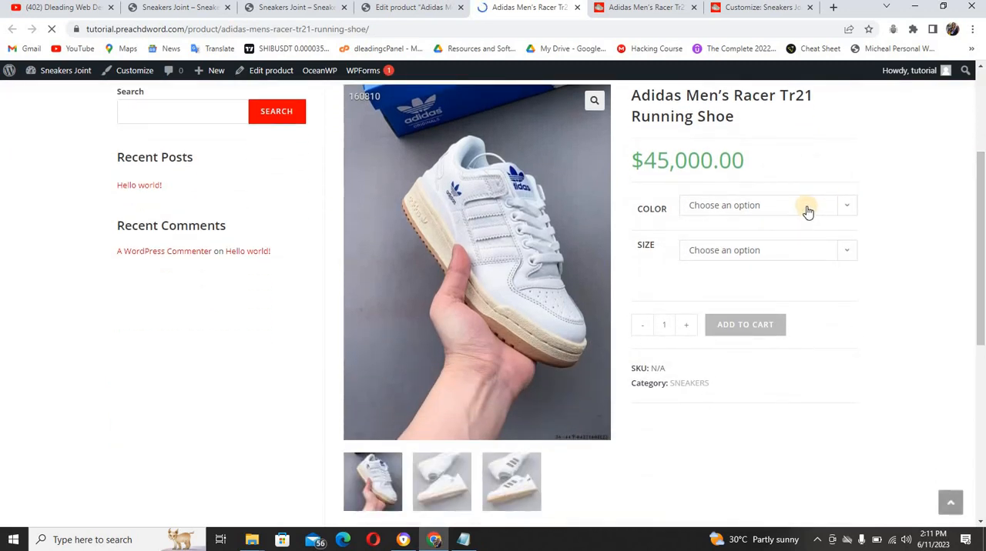
click(807, 210)
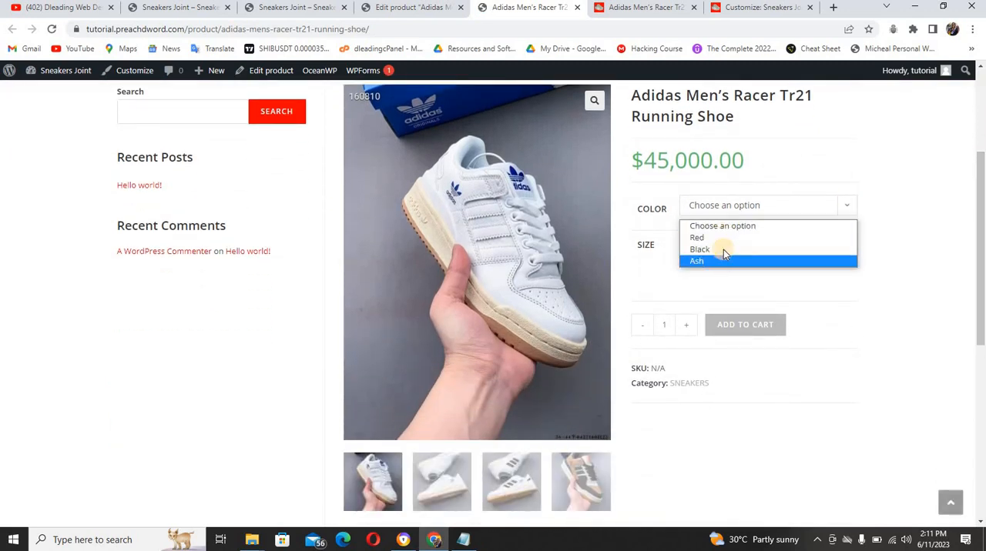
click(804, 197)
click(777, 258)
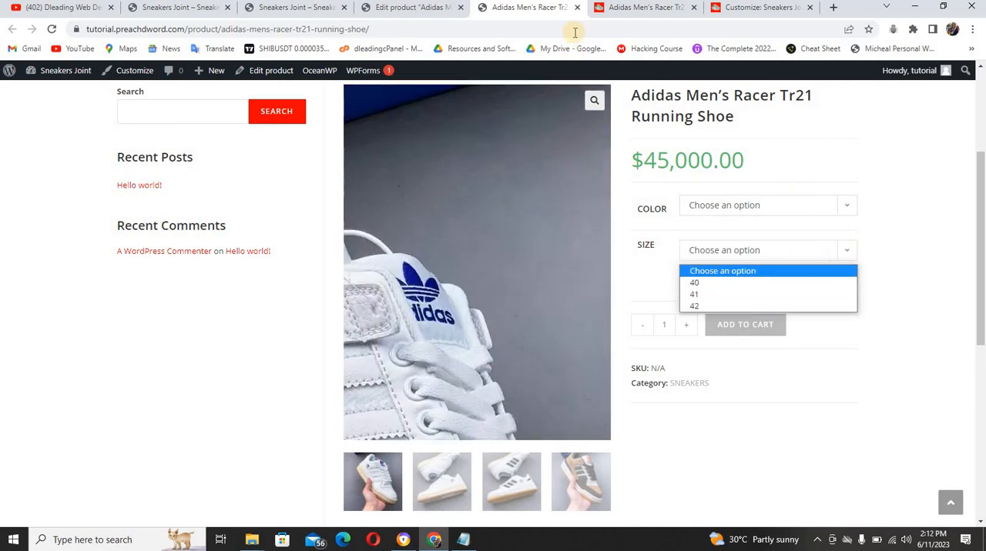
Close the shoe's shop page and start a new product from the product editor
click(577, 8)
click(577, 8)
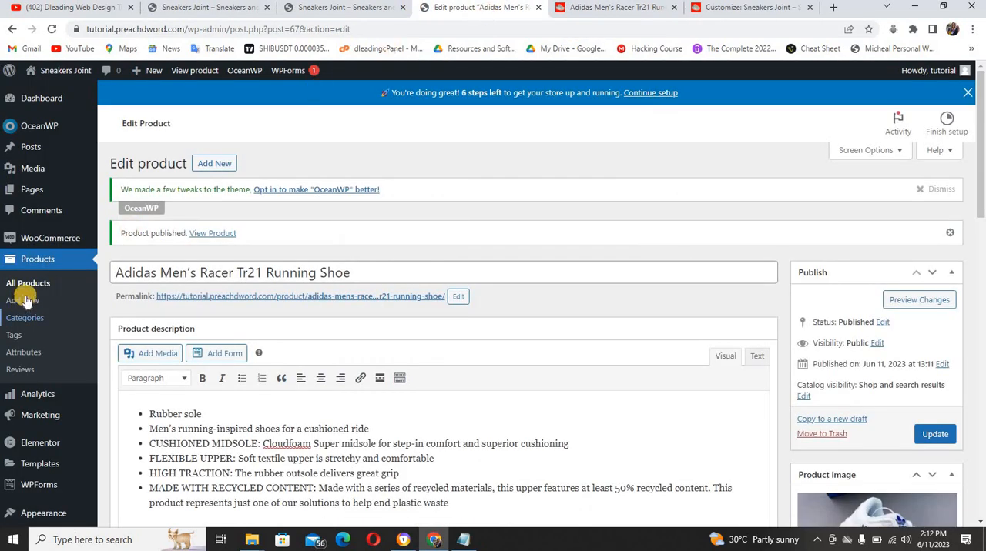
click(218, 164)
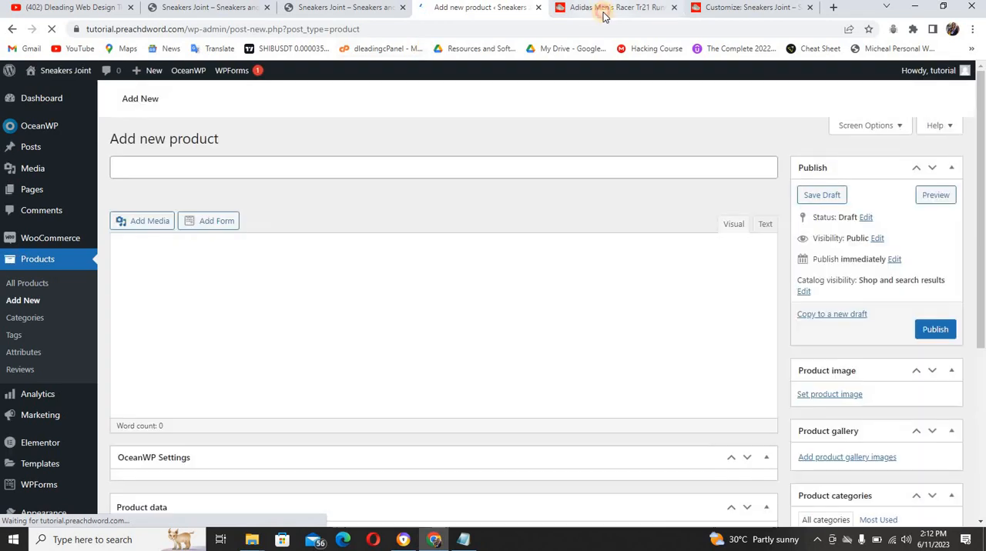
Open the Business Shoe category on the reference shop and bring its product names into view
click(604, 16)
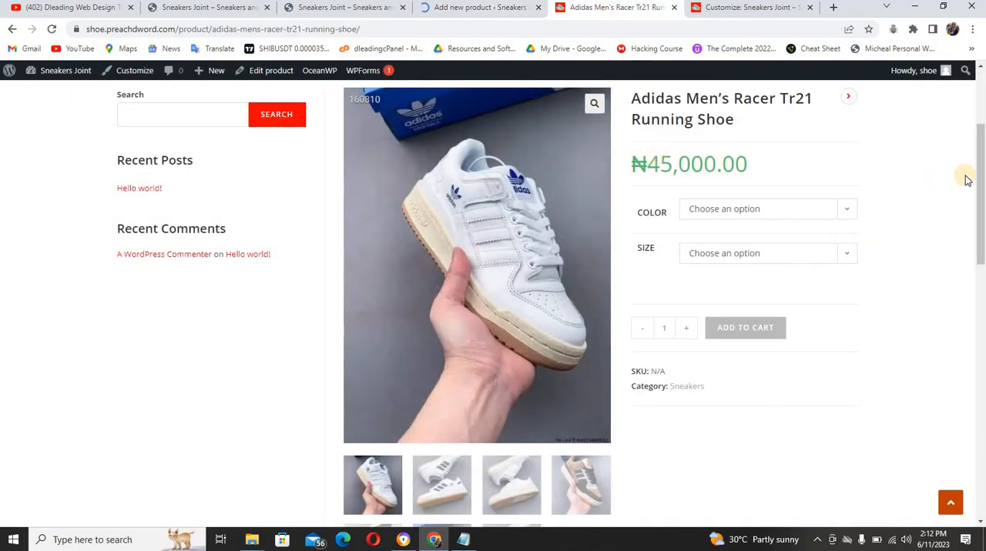
scroll(971, 179, up, 3)
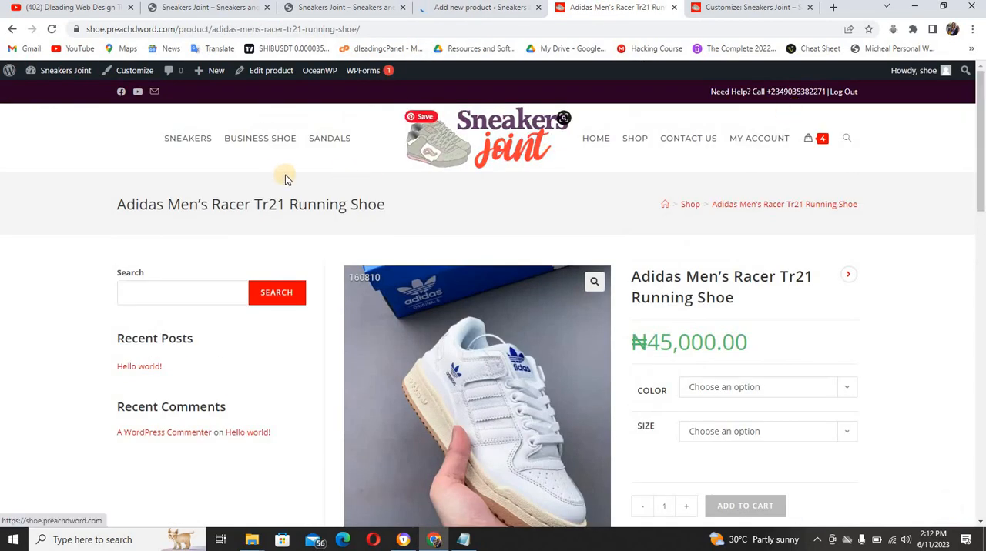
click(277, 141)
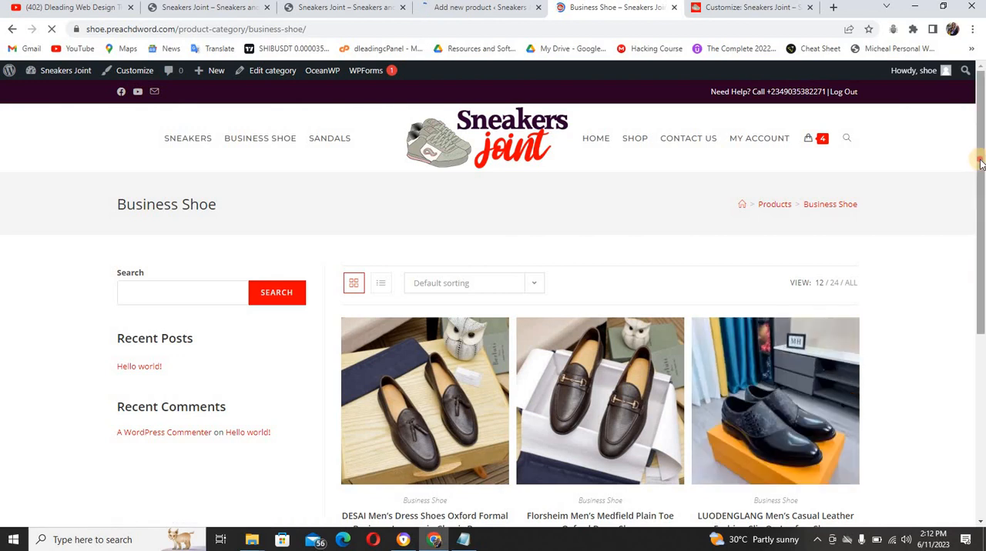
drag(981, 159, 983, 310)
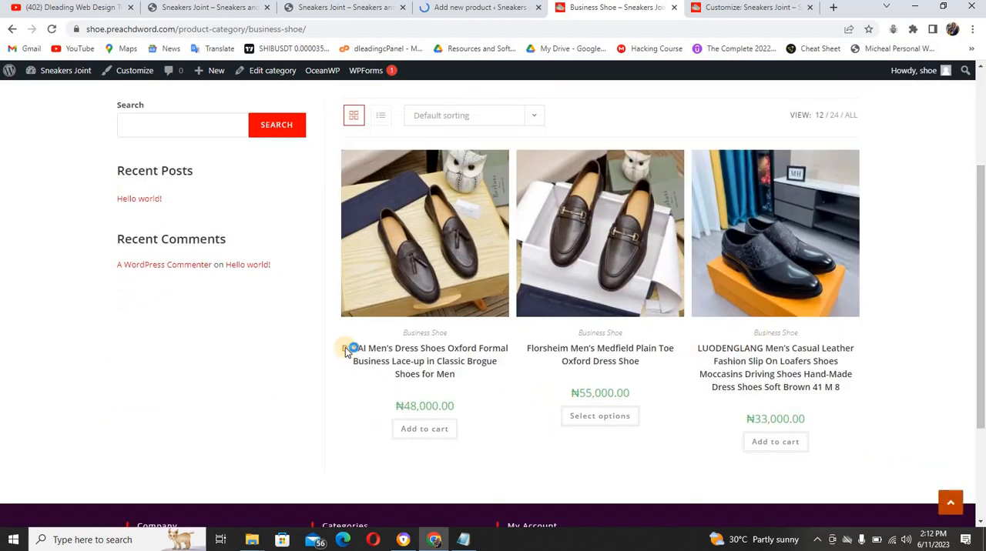
Copy the reference shop's title "DESAI Men's Dress Shoes Oxford Formal Business Lace-up in Classic Brogue Shoes for Men" into the new product's name
click(440, 371)
click(456, 376)
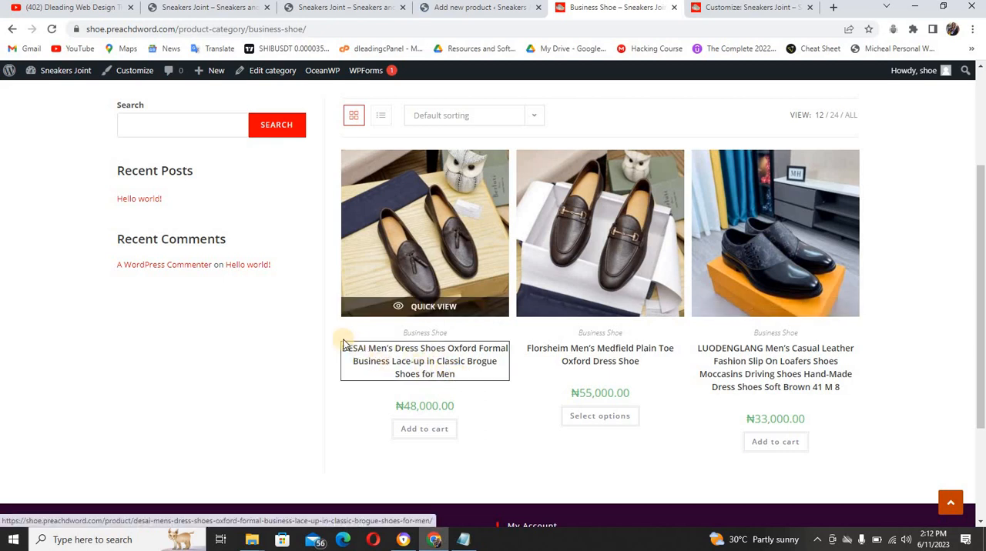
drag(330, 347, 454, 377)
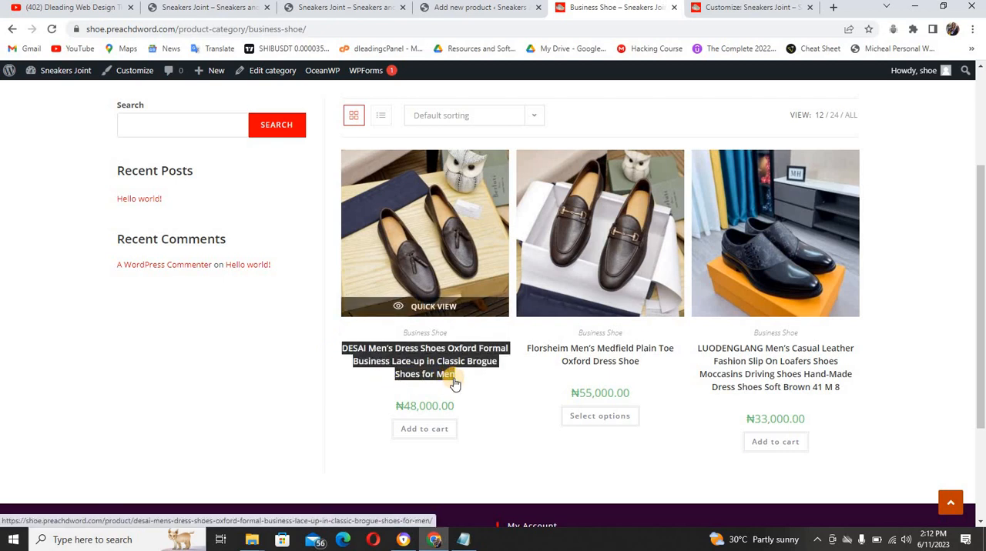
click(431, 9)
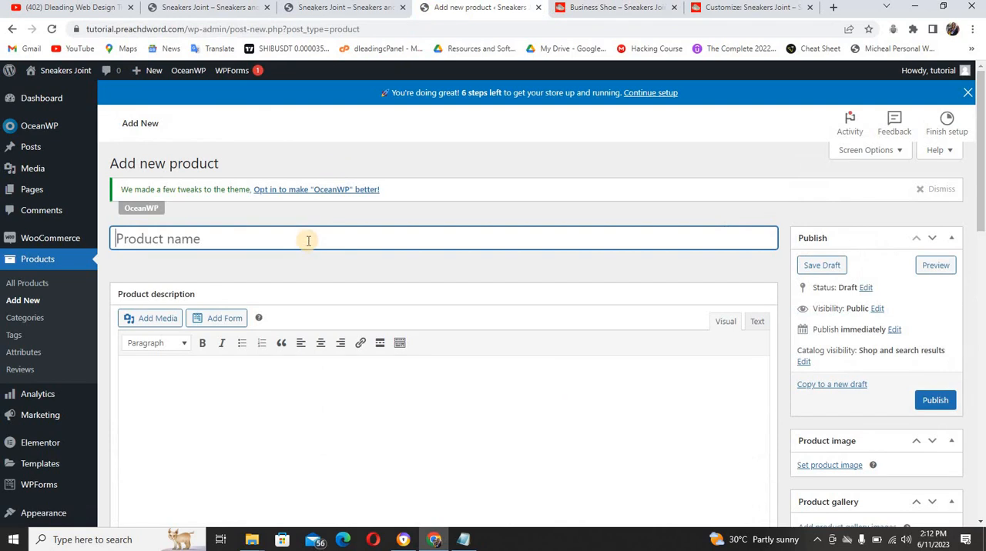
text(DESAI Men’s Dress Shoes Oxford Formal Business Lace-up in Classic Brogue Shoes for Men)
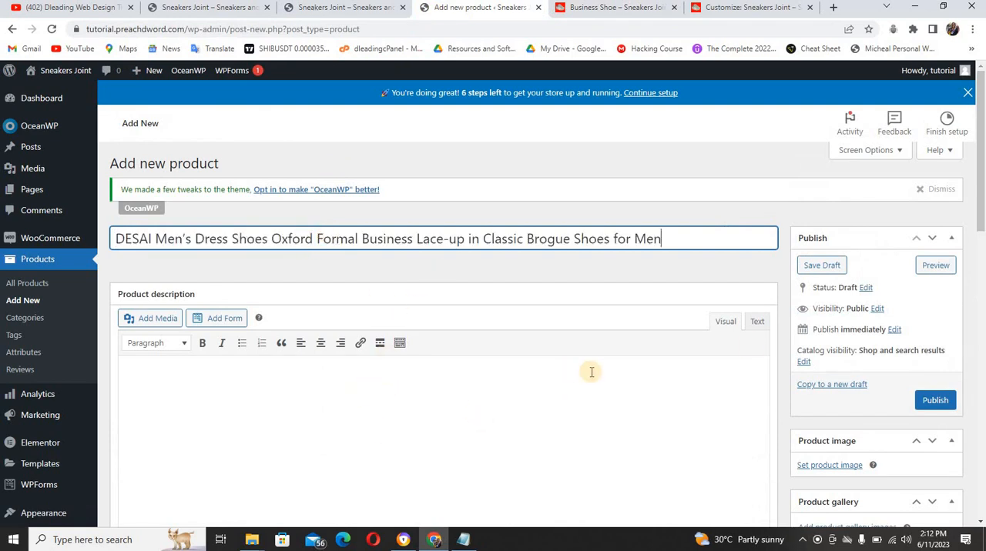
Set the product's regular price to 50000 and assign it to the BUSINESS SHOE category
drag(981, 223, 982, 421)
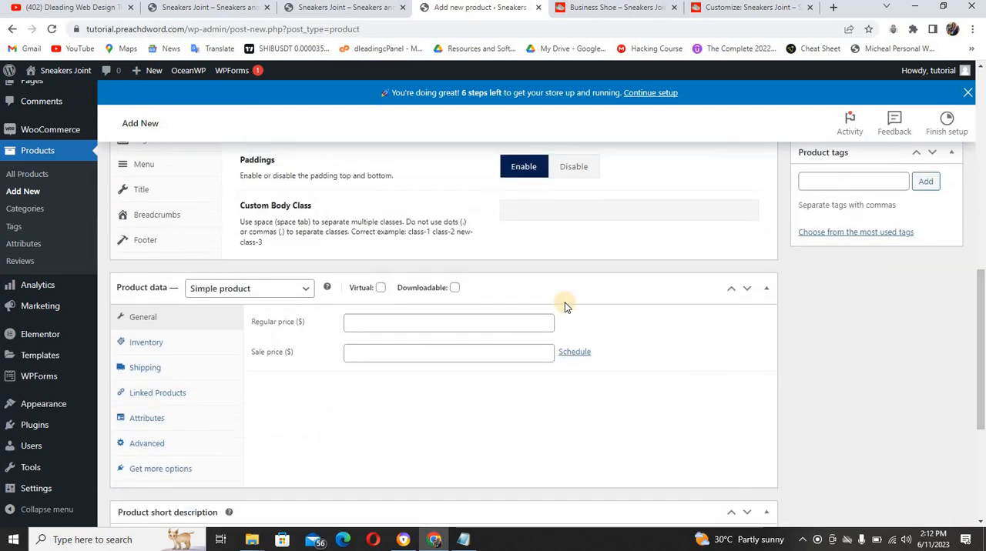
click(496, 321)
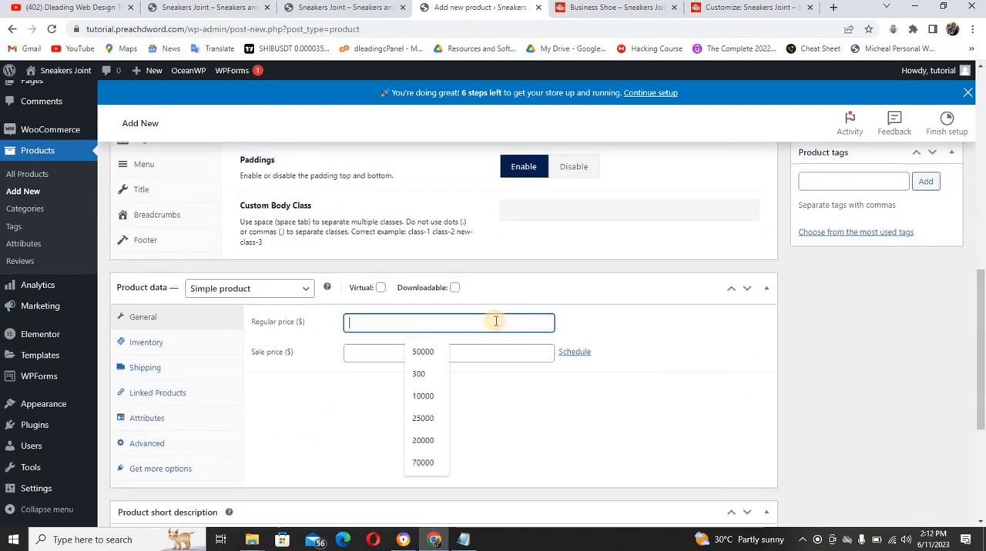
text(4)
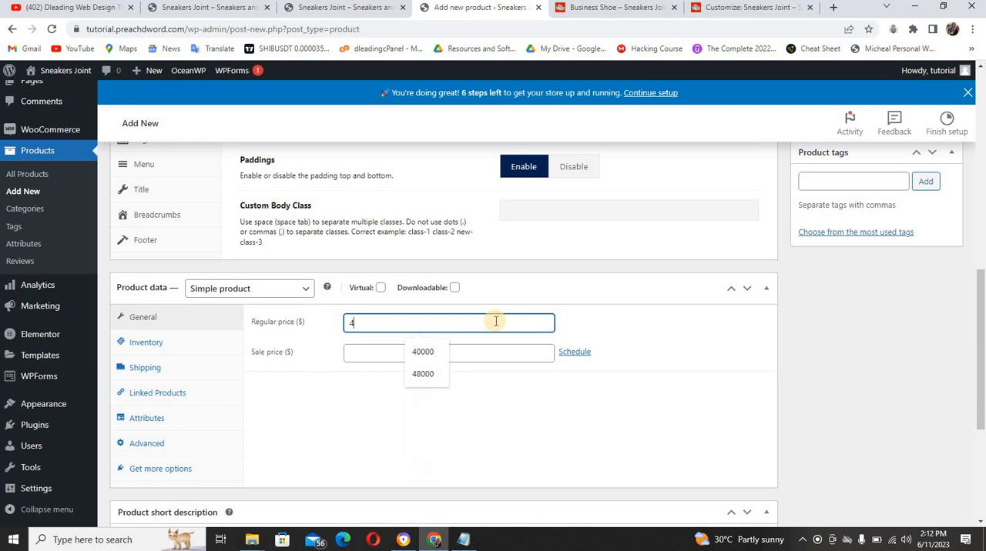
key(BackSpace)
text(5000)
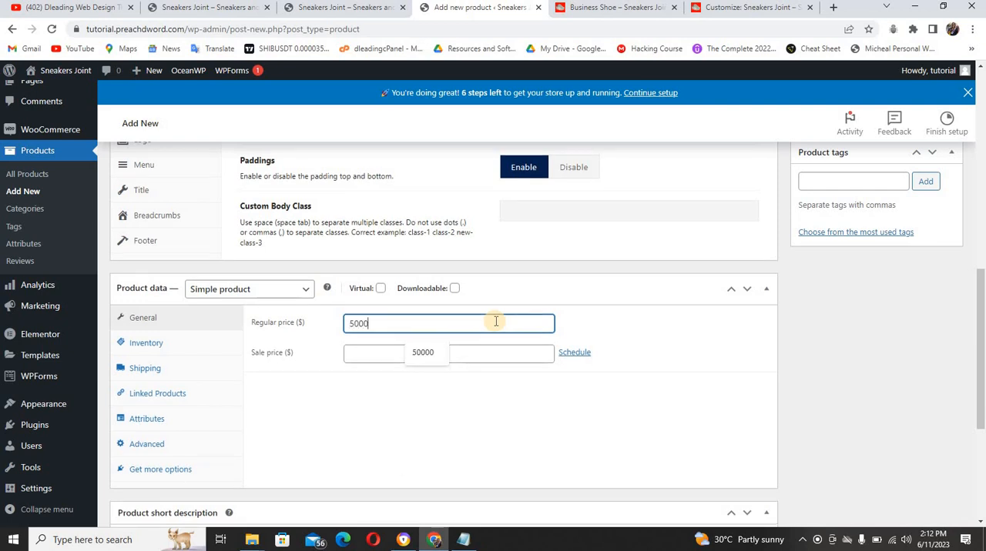
text(0)
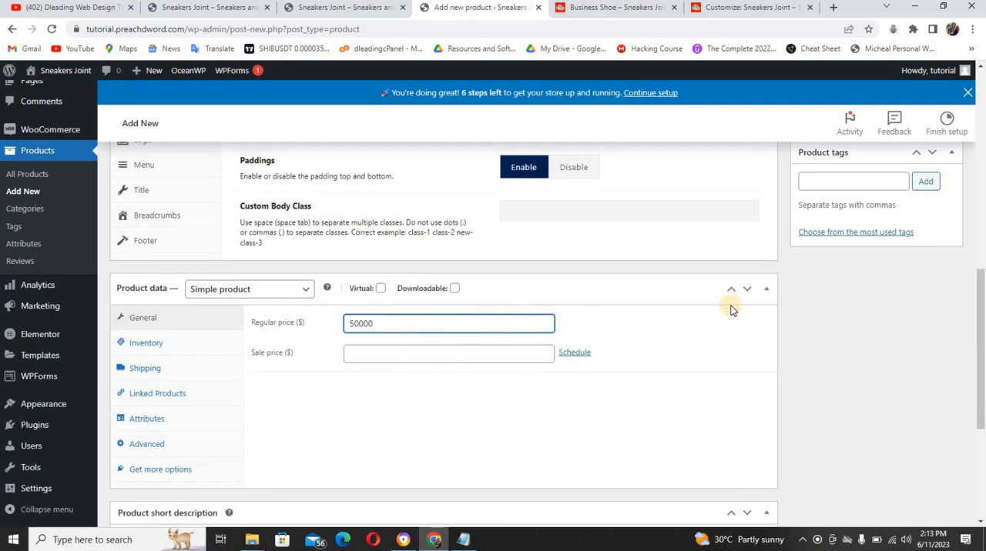
drag(980, 323, 967, 249)
click(811, 269)
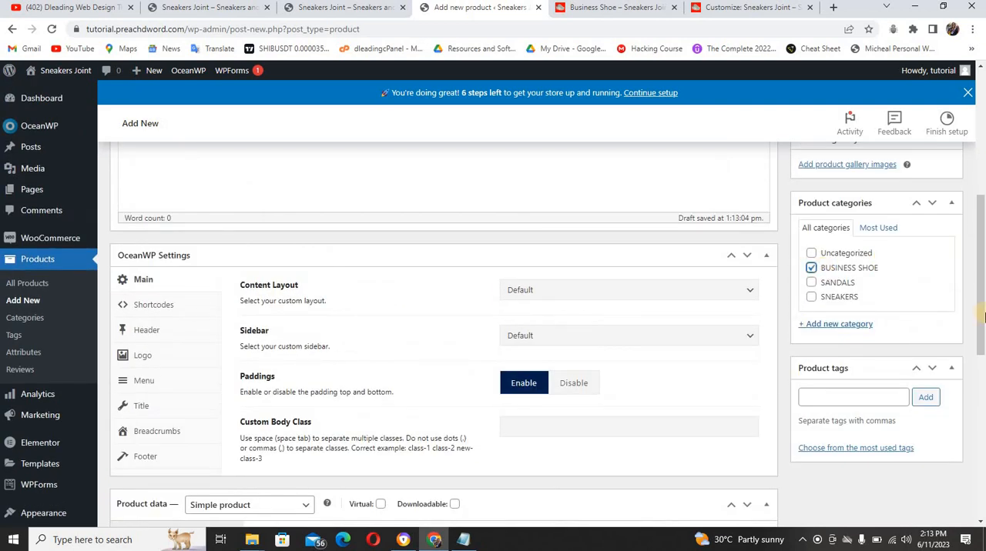
Set the brown tassel loafers photo IMG-20230430-WA0039.jpg as the product image, matching the reference shop's DESAI shoe
drag(981, 308, 980, 268)
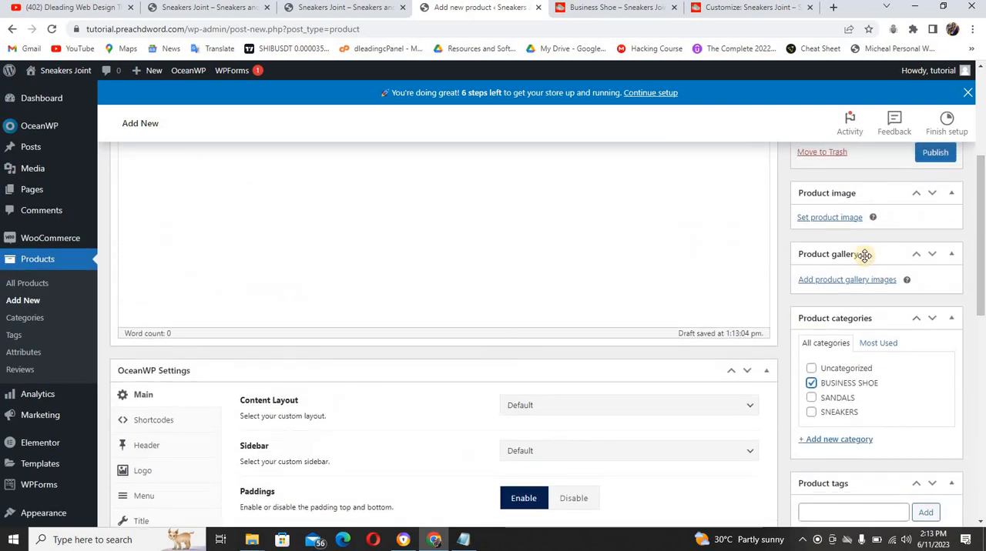
click(830, 217)
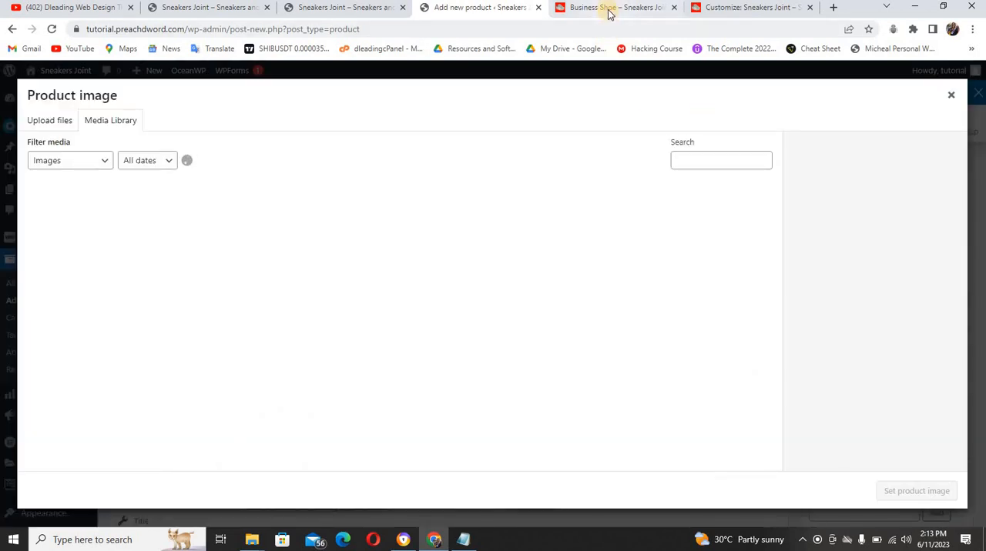
click(608, 9)
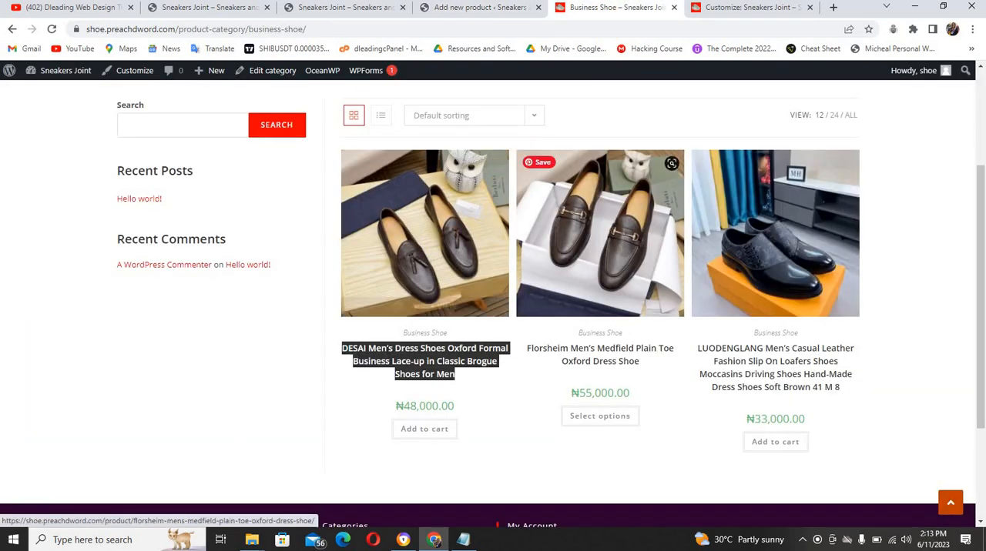
click(465, 9)
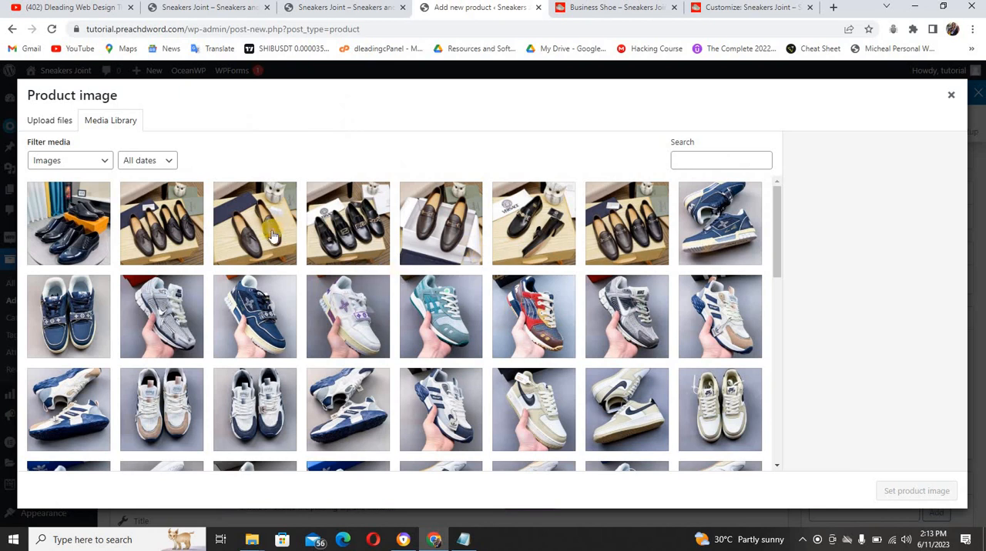
click(247, 237)
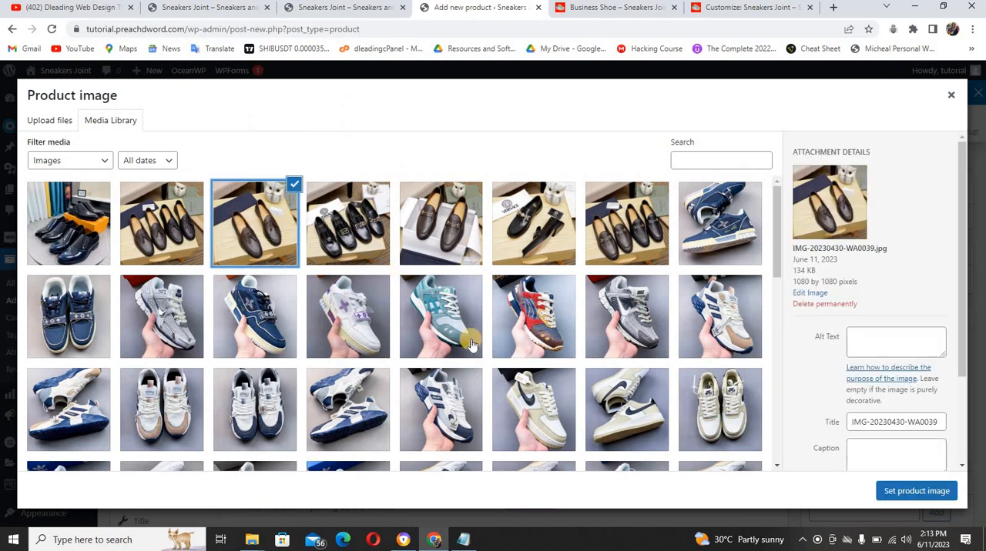
click(908, 492)
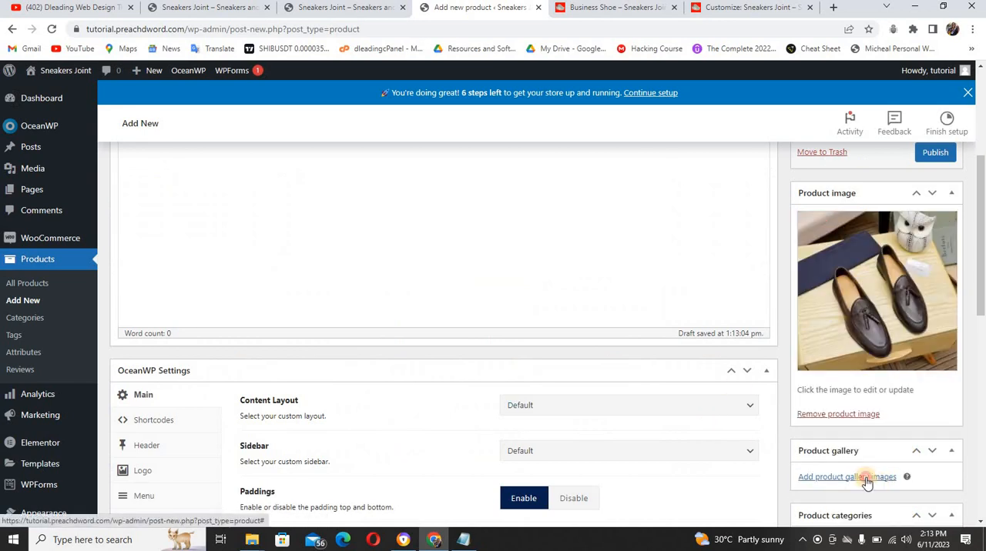
Add IMG-20230430-WA0040.jpg and IMG-20230430-WA0039.jpg to the product gallery and publish the product
click(866, 478)
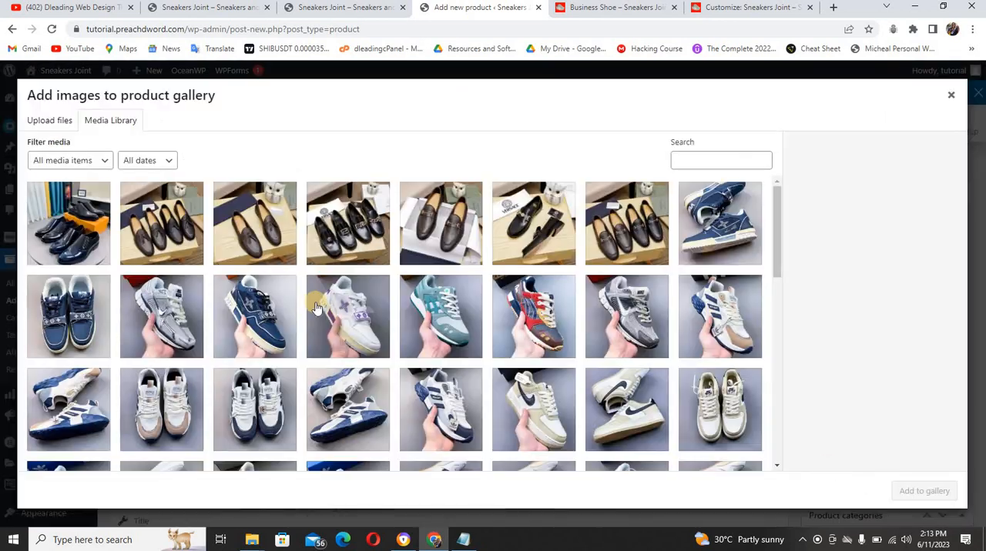
click(160, 231)
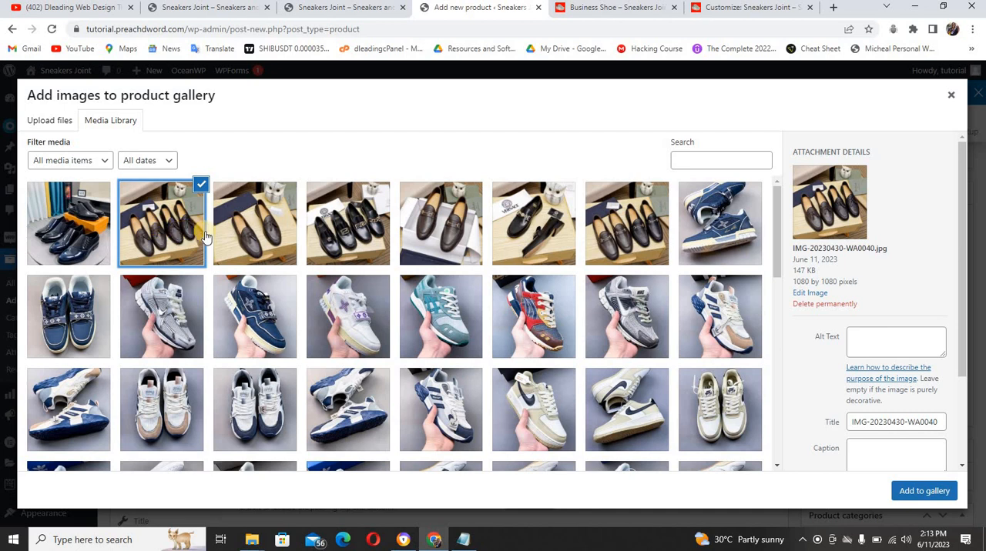
click(231, 237)
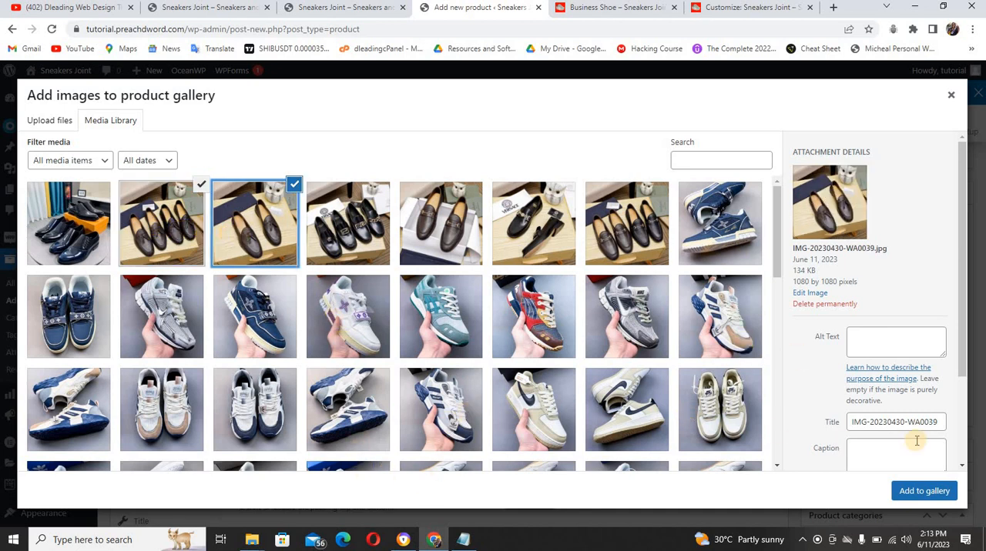
click(923, 492)
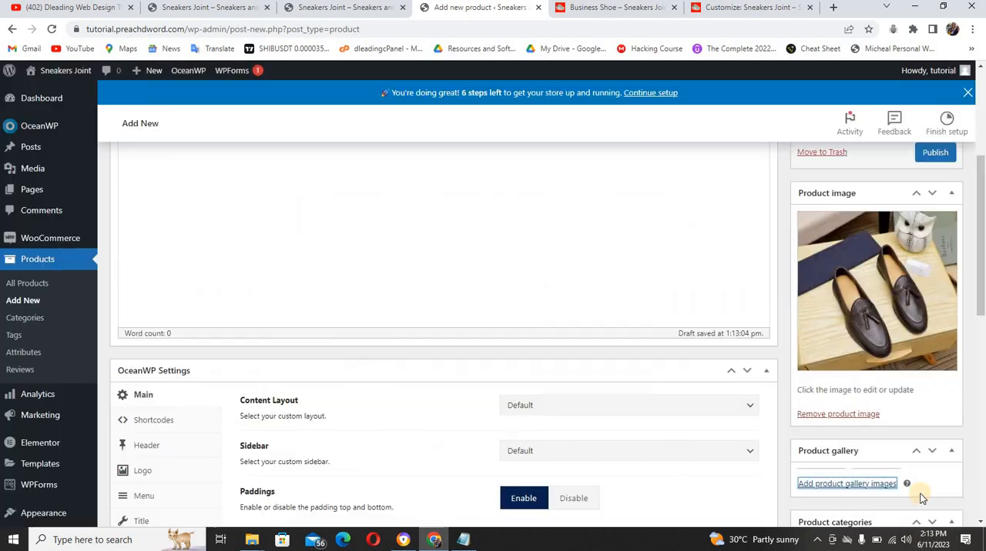
click(933, 154)
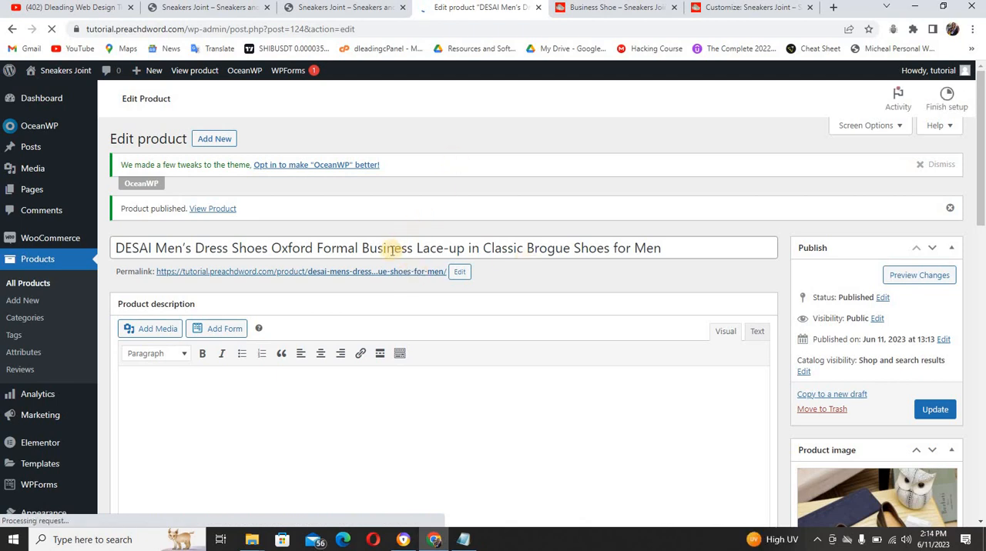
View the published DESAI shoe in a new tab, examine its shop page, and close it
right_click(400, 271)
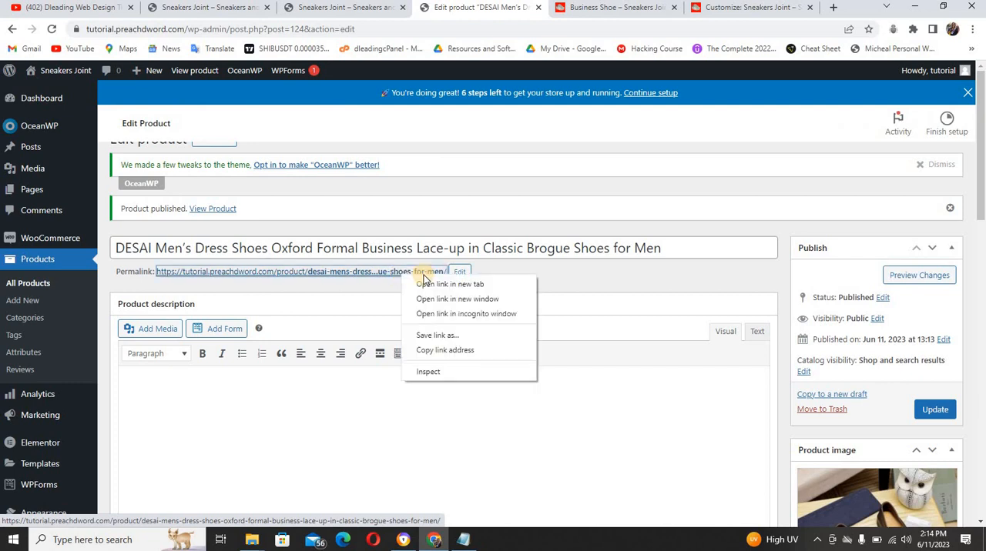
click(430, 284)
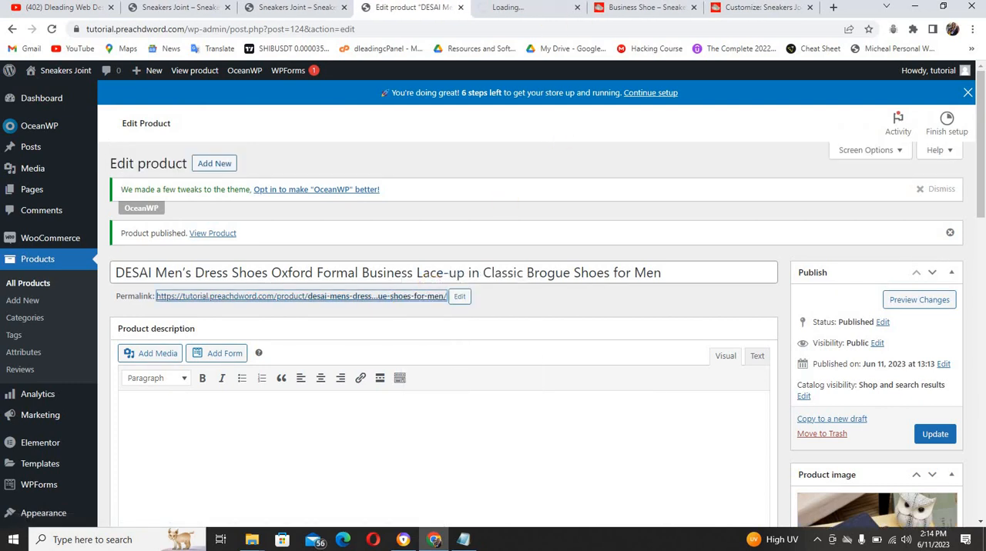
click(546, 9)
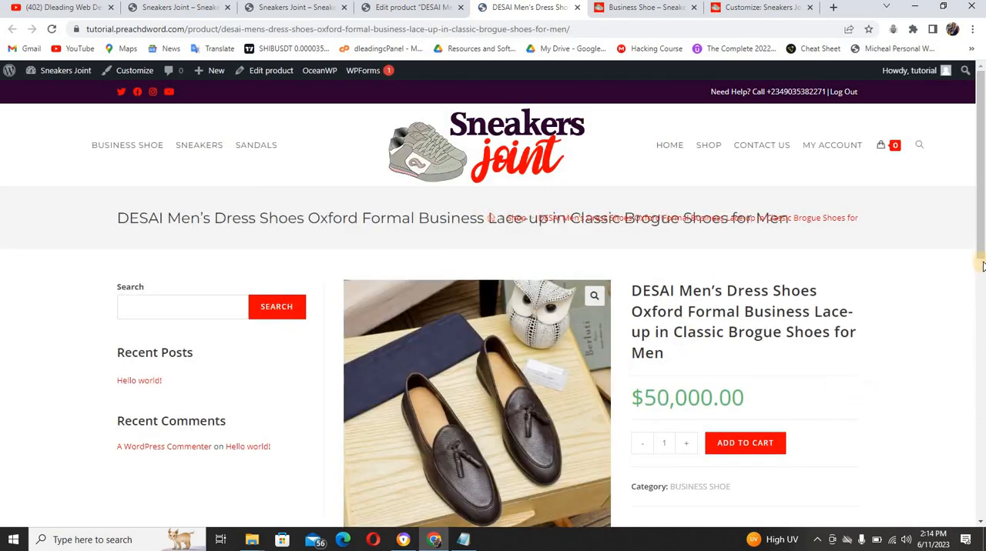
drag(981, 251, 970, 149)
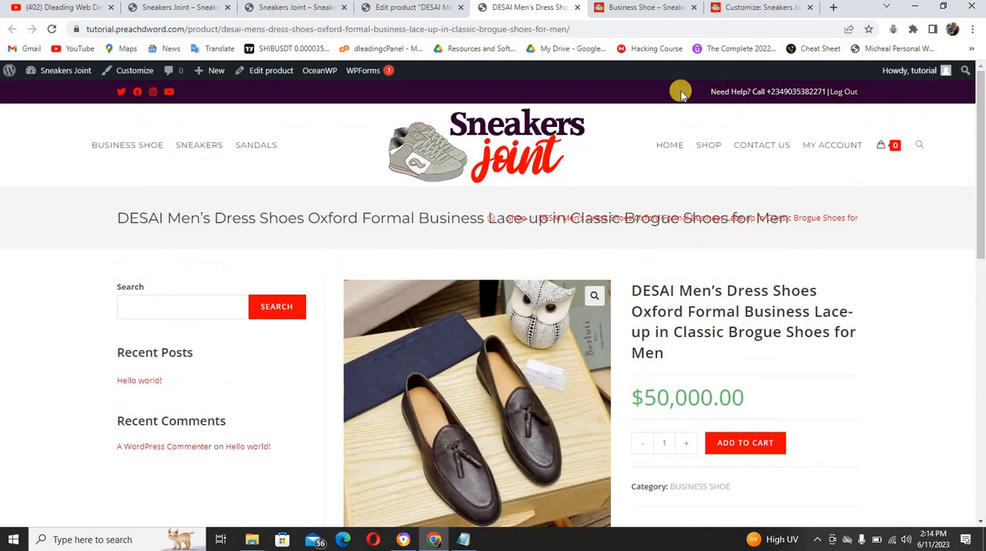
click(576, 8)
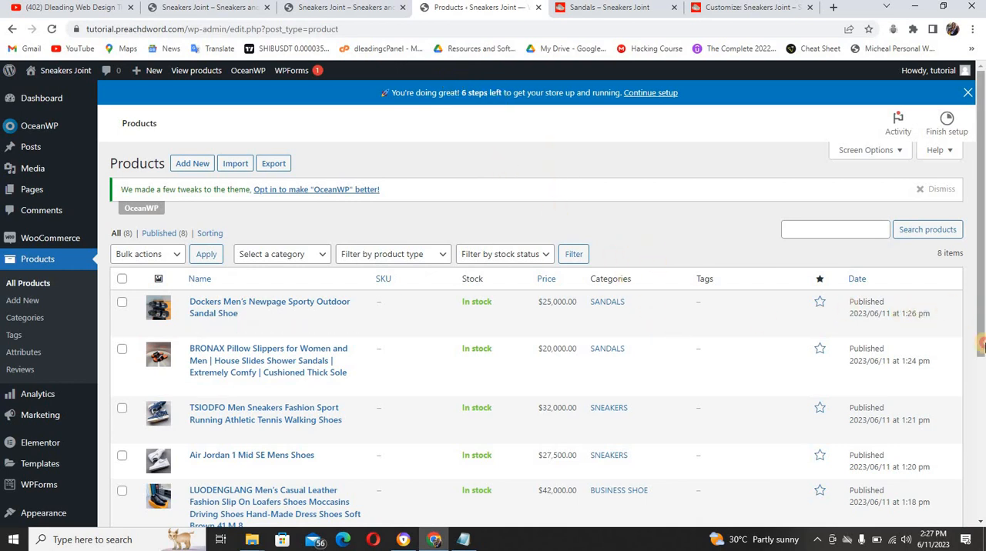
Mark the DESAI Men's Dress Shoes and the Dockers Men's Newpage Sporty Outdoor Sandal Shoe as featured products
drag(982, 346, 982, 462)
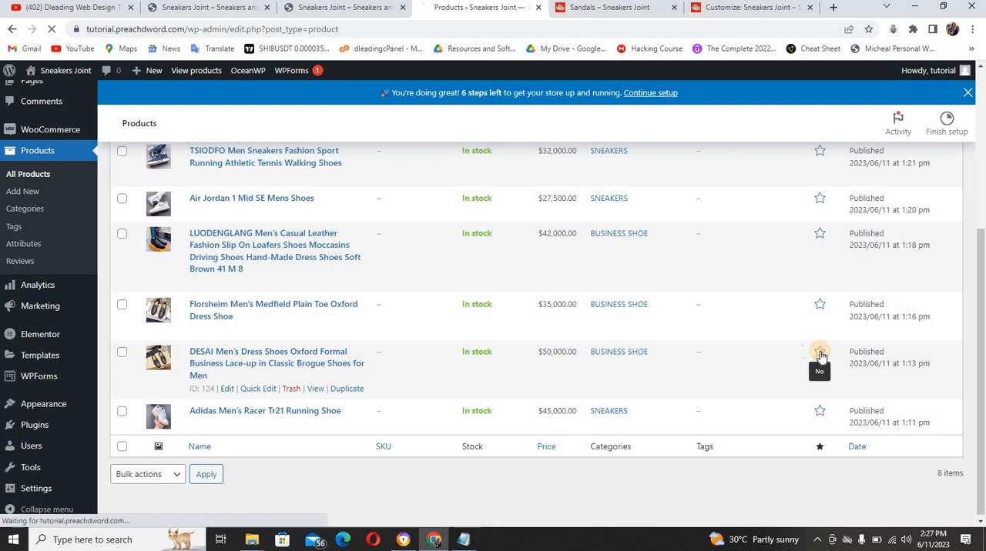
click(820, 353)
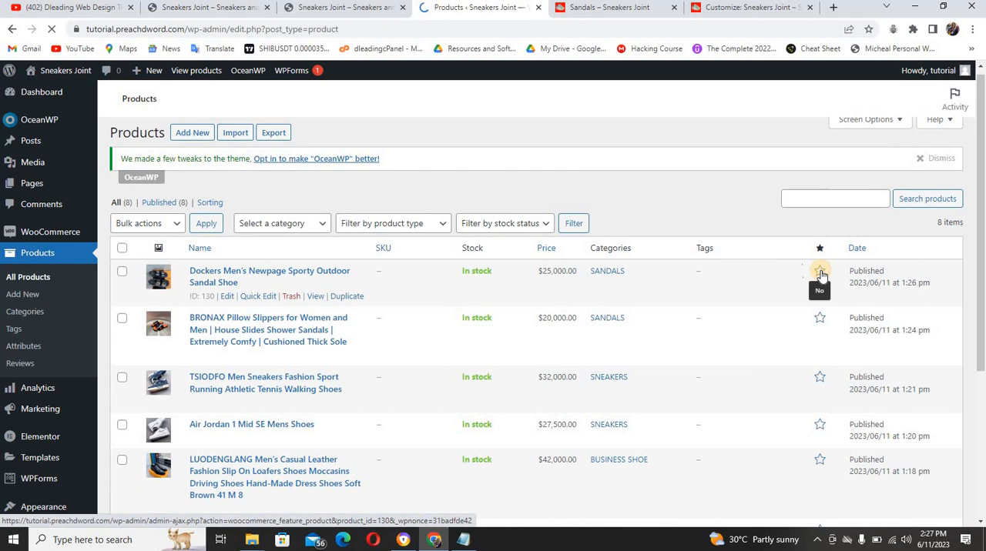
click(820, 274)
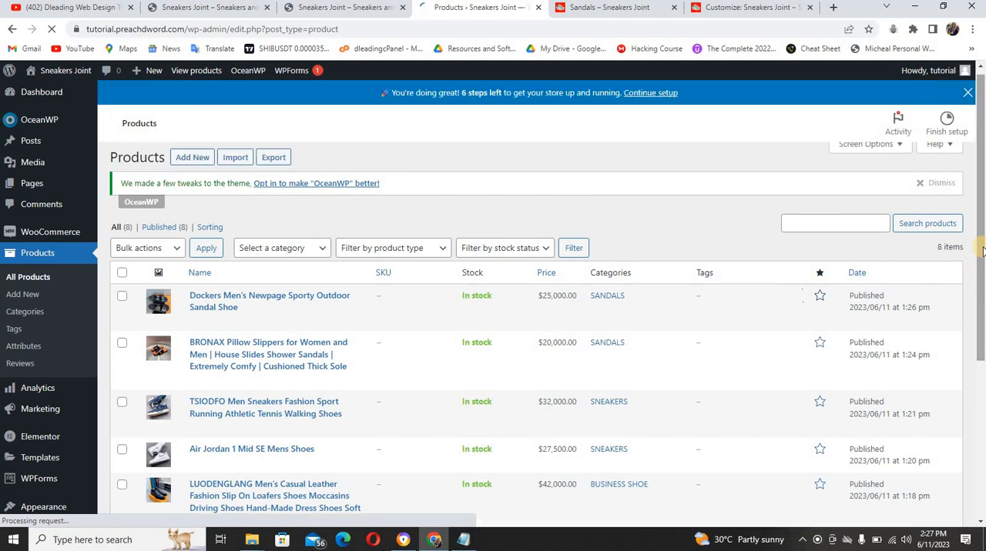
scroll(842, 412, down, 5)
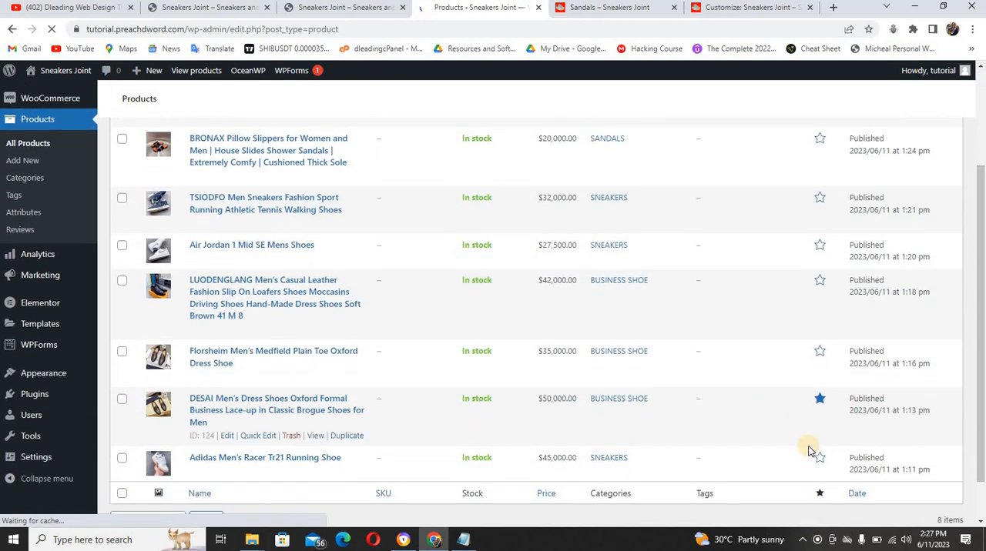
scroll(818, 454, up, 1)
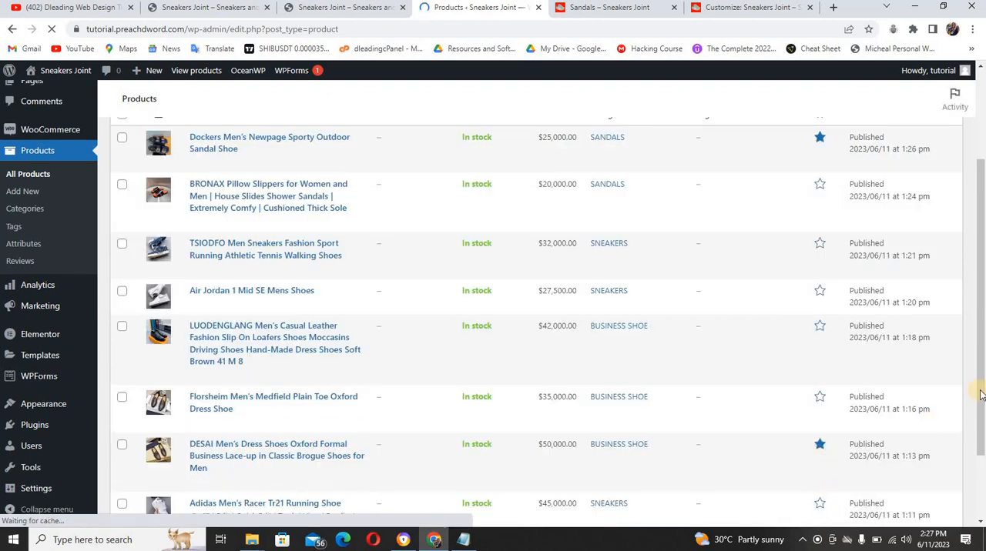
Mark the Adidas Men's Racer Tr21 Running Shoe as a featured product
scroll(822, 439, down, 2)
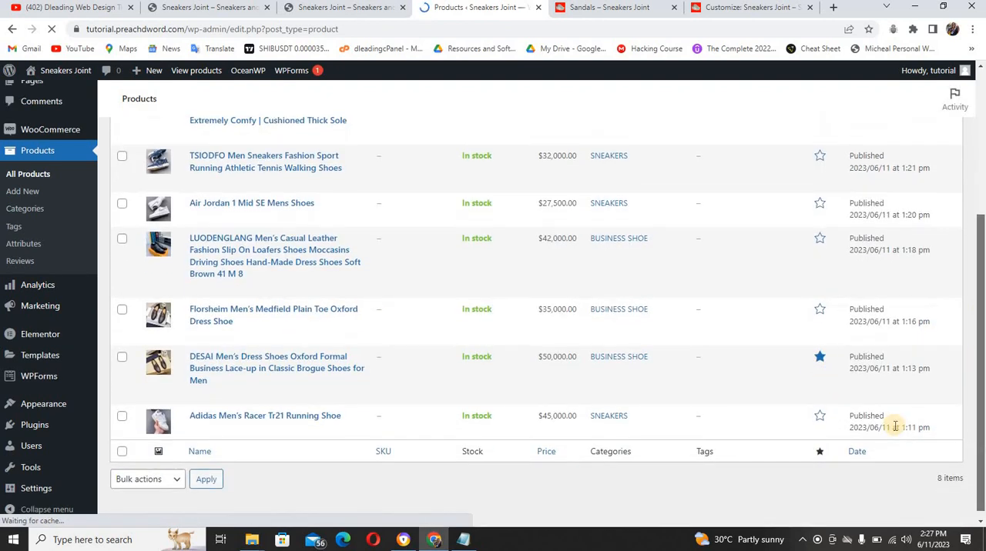
click(818, 419)
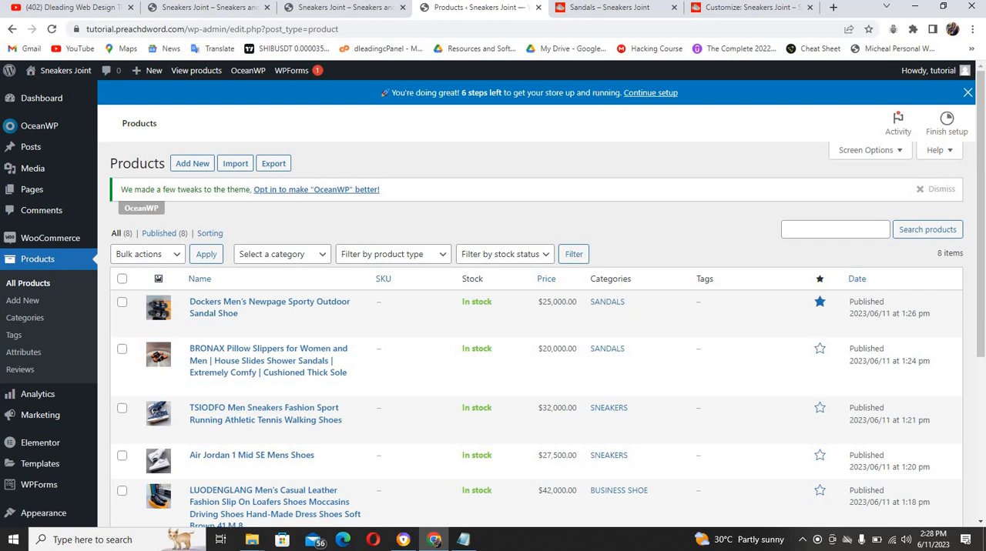
Go from the reference shop's Sandals category to its home page
click(592, 7)
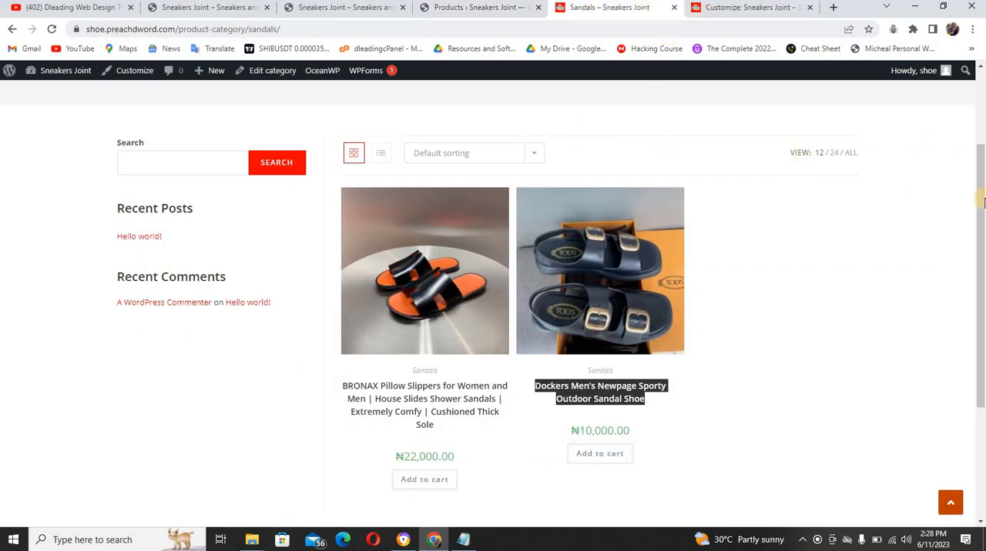
drag(980, 193, 980, 67)
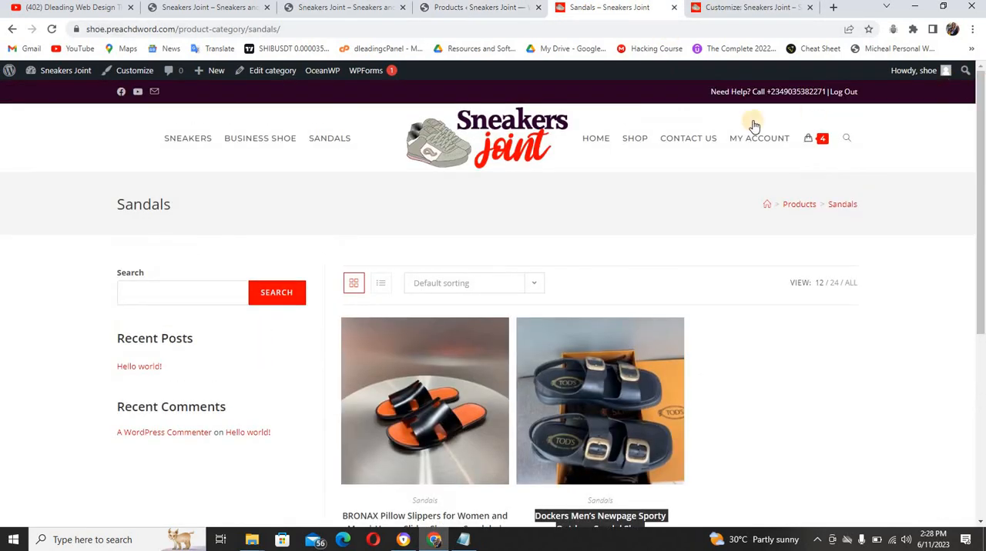
click(537, 132)
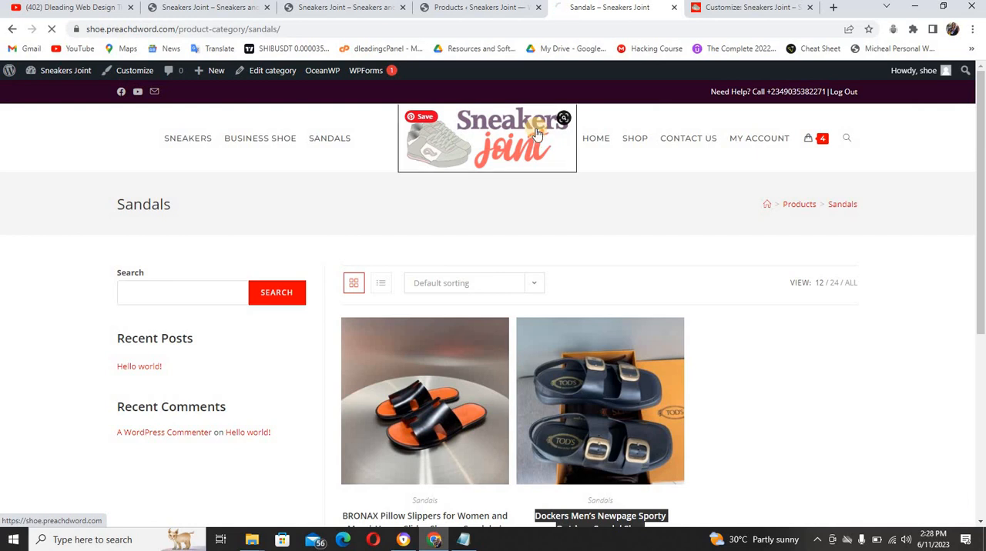
Move the Privacy Policy draft and the Sample Page to the trash in the tutorial site's page list
click(476, 9)
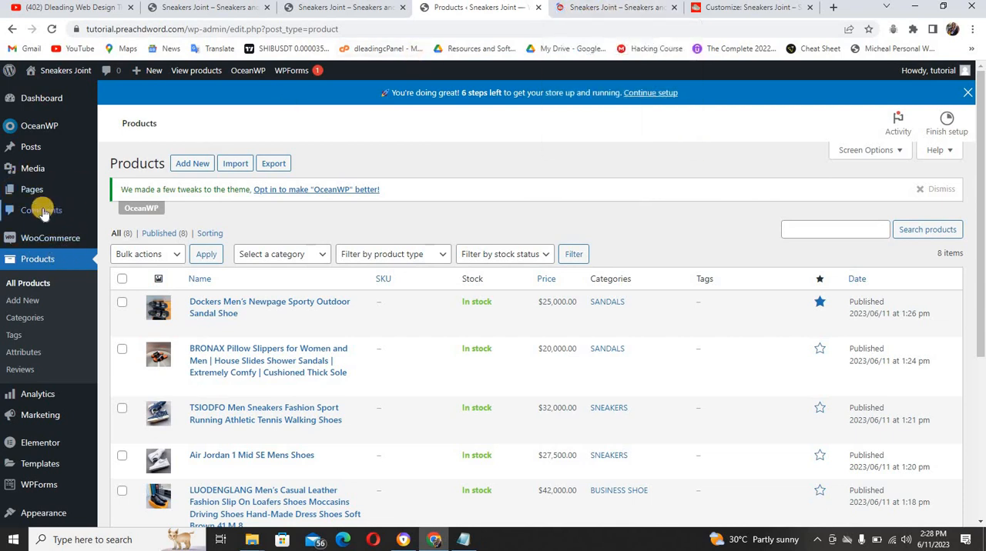
mouse_move(36, 190)
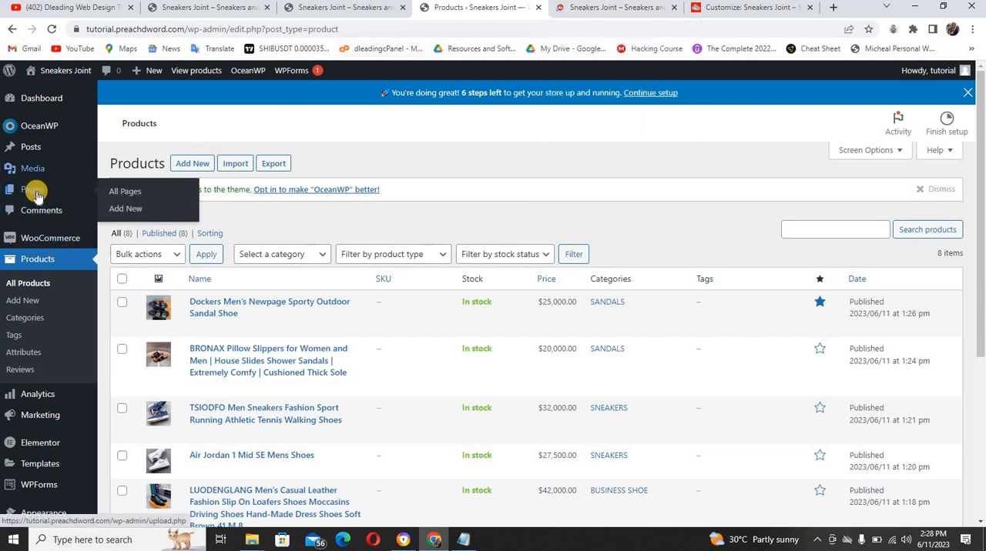
click(116, 193)
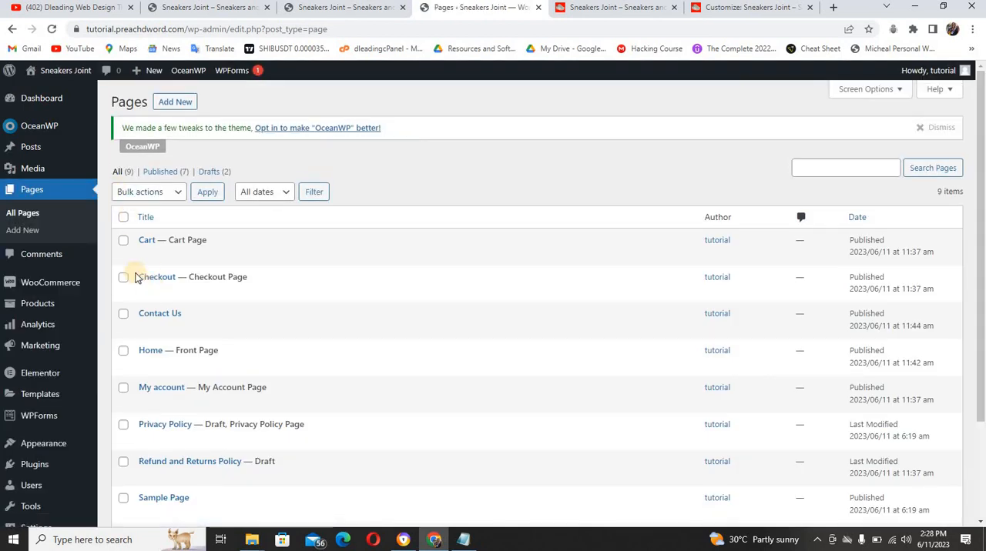
mouse_move(155, 257)
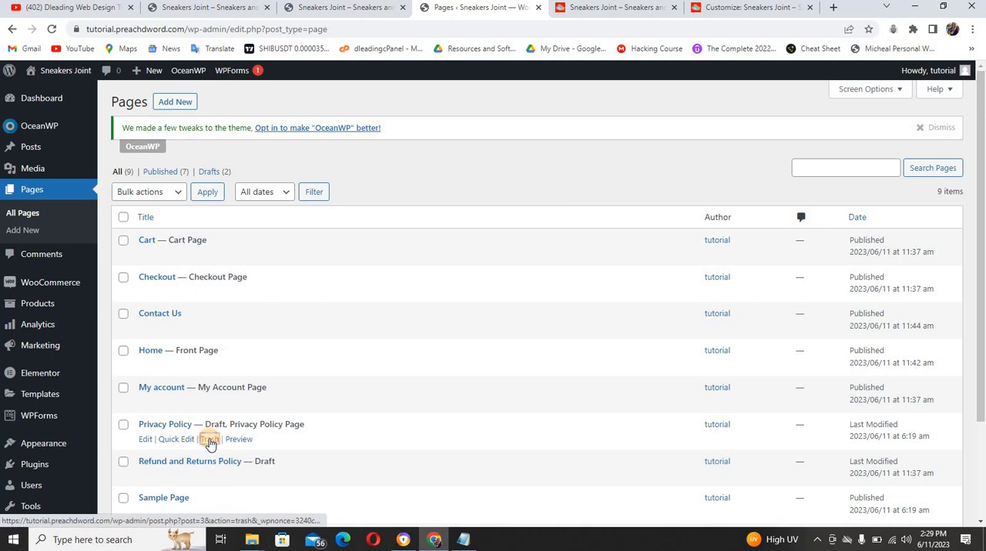
click(208, 441)
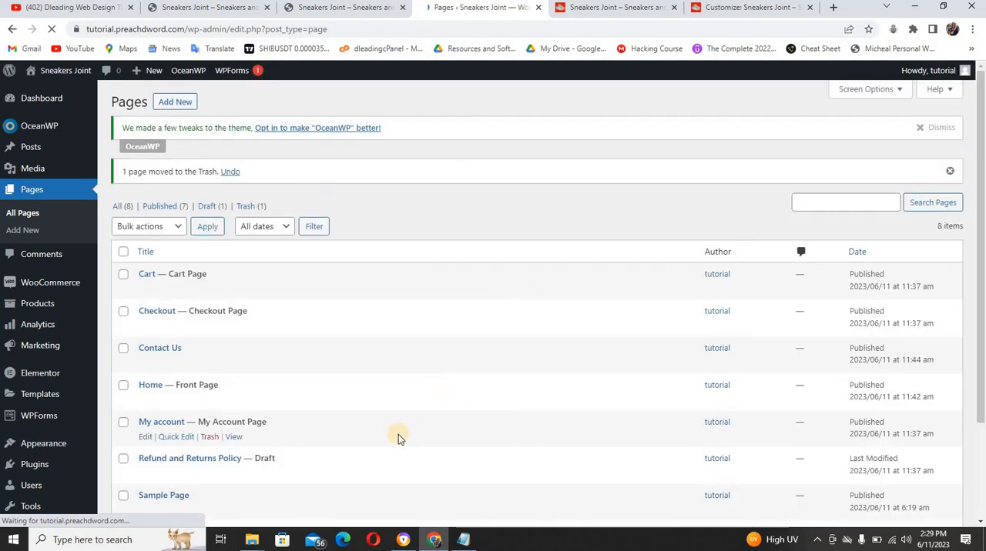
click(208, 511)
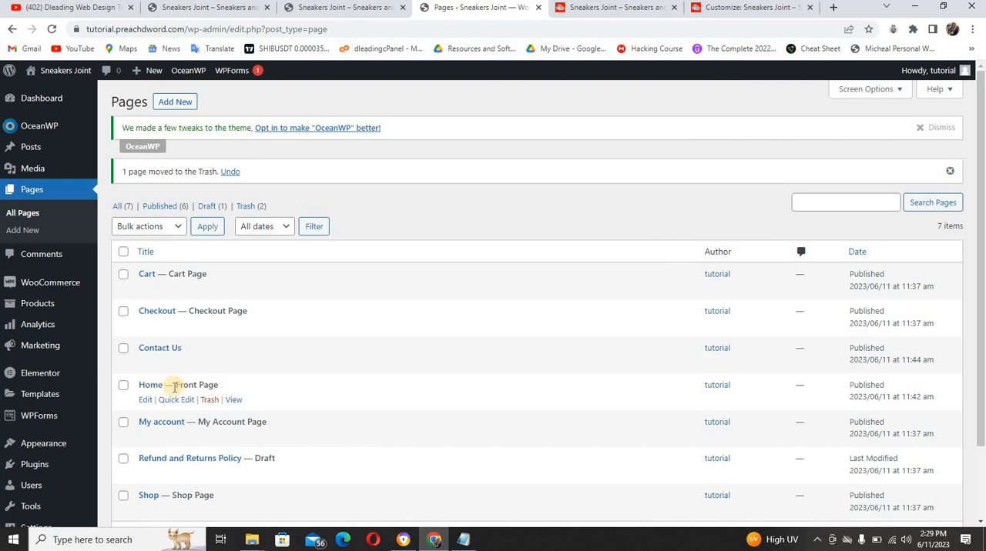
Disable the page title display in the Home page's OceanWP settings, update the page, and check the live home page
click(145, 401)
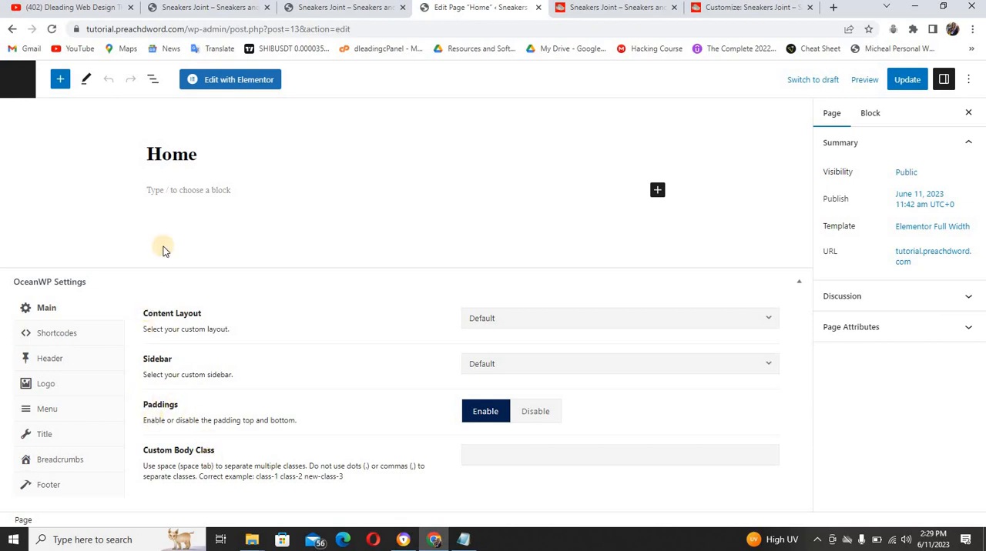
click(196, 81)
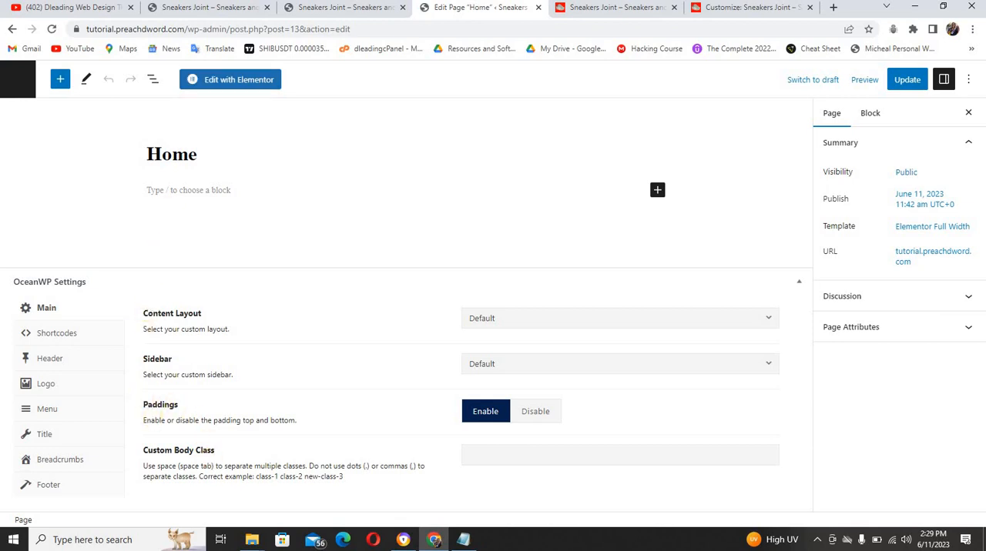
click(322, 6)
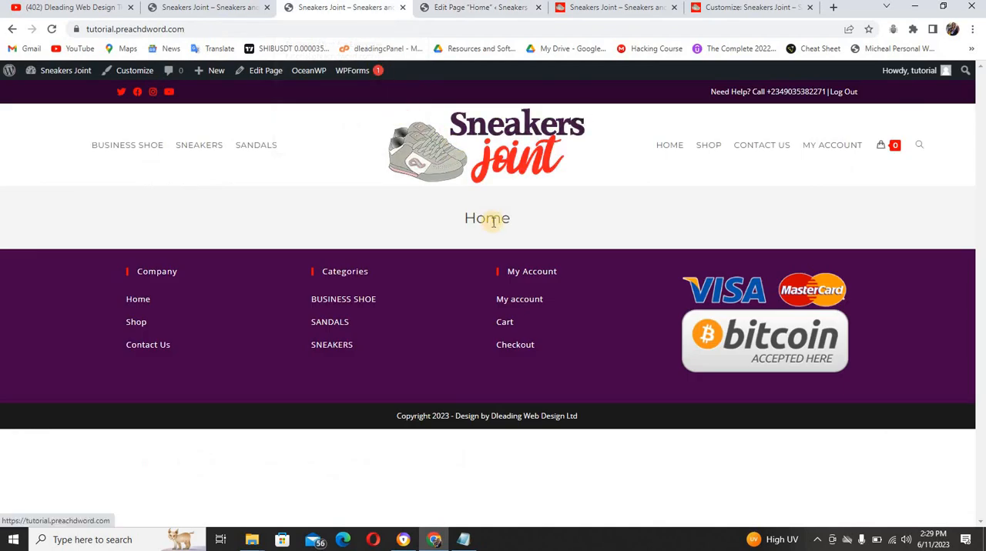
click(438, 7)
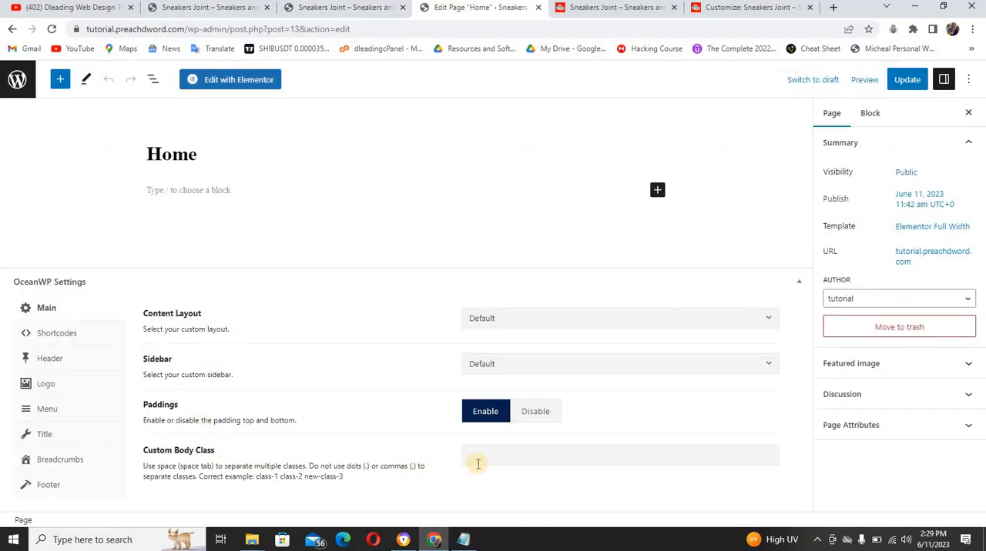
click(66, 442)
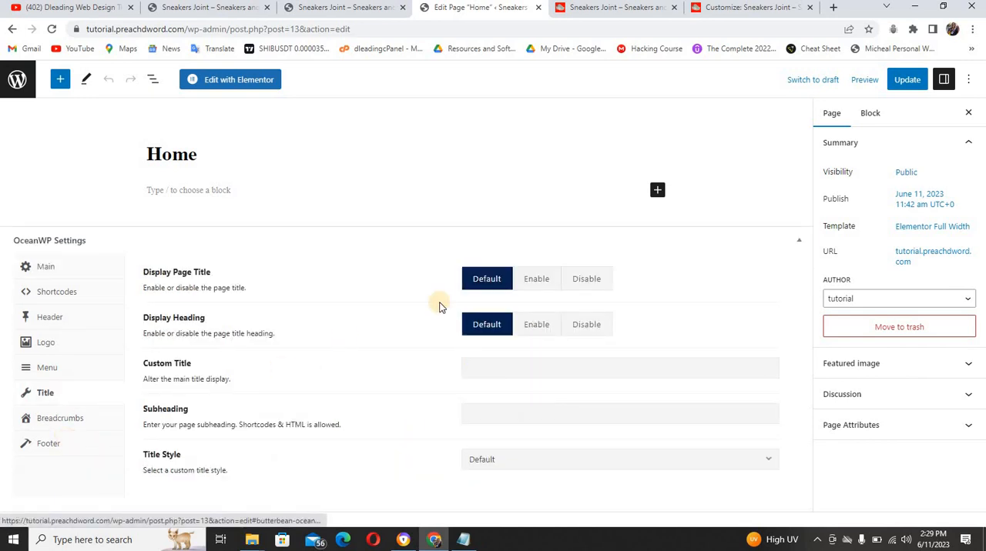
click(584, 278)
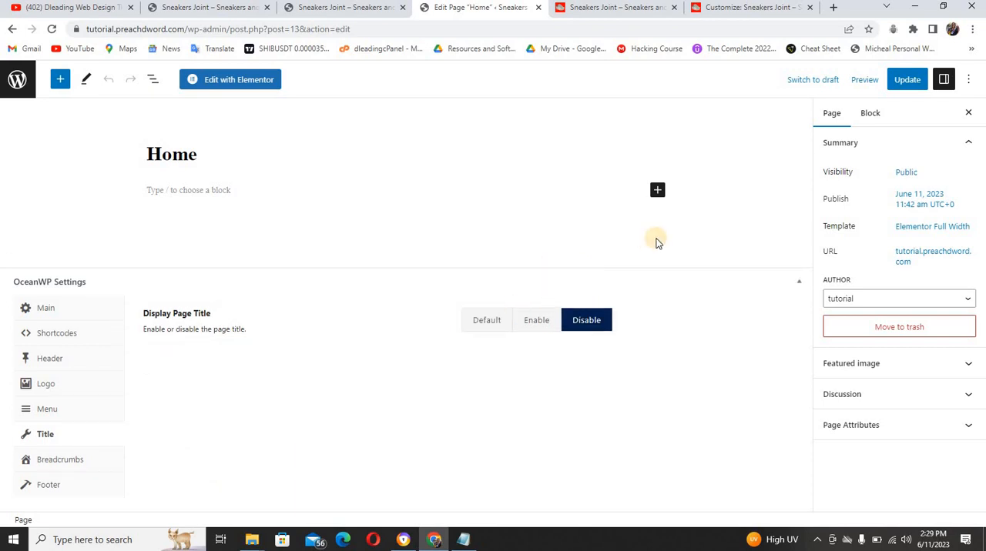
click(908, 83)
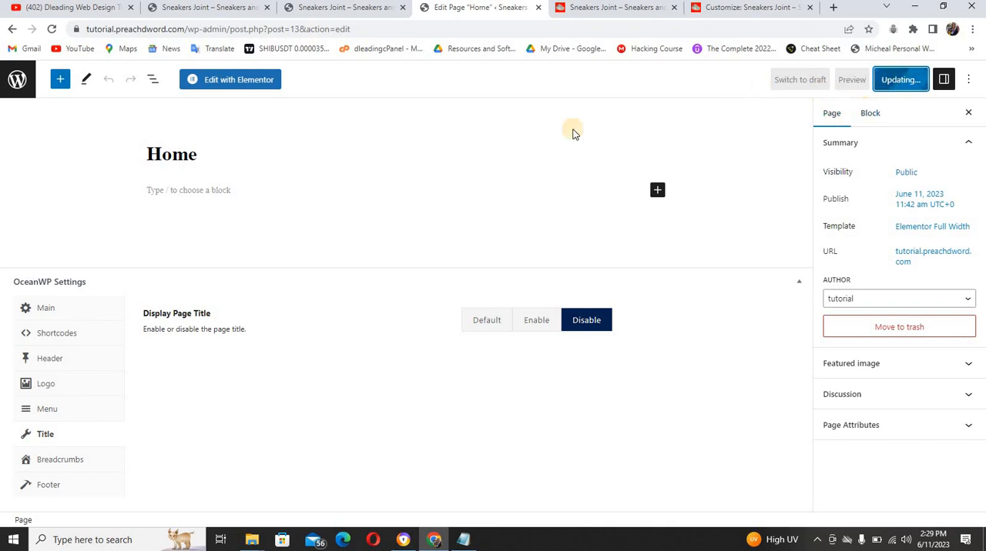
click(353, 7)
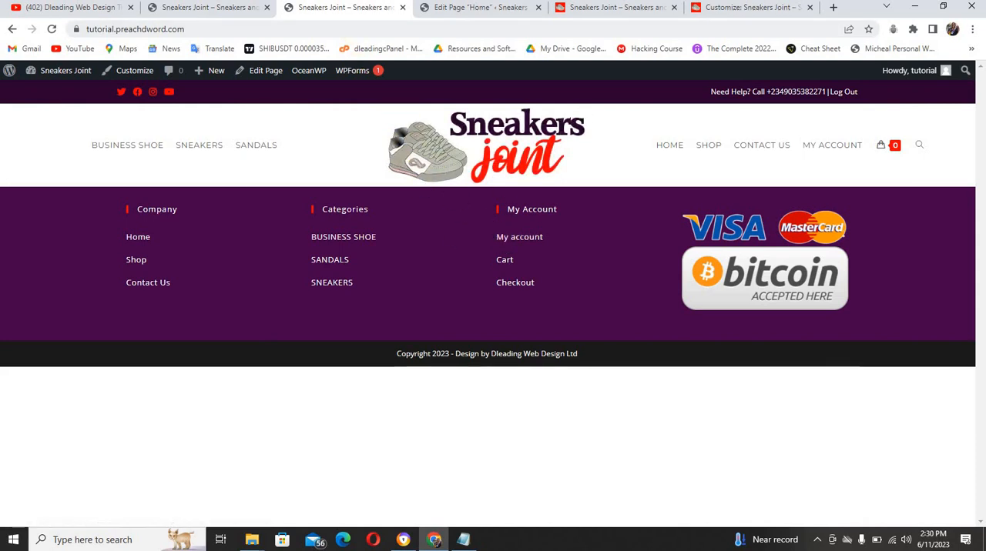
Open the Home page for editing in Elementor and dismiss the What's New announcements
click(443, 7)
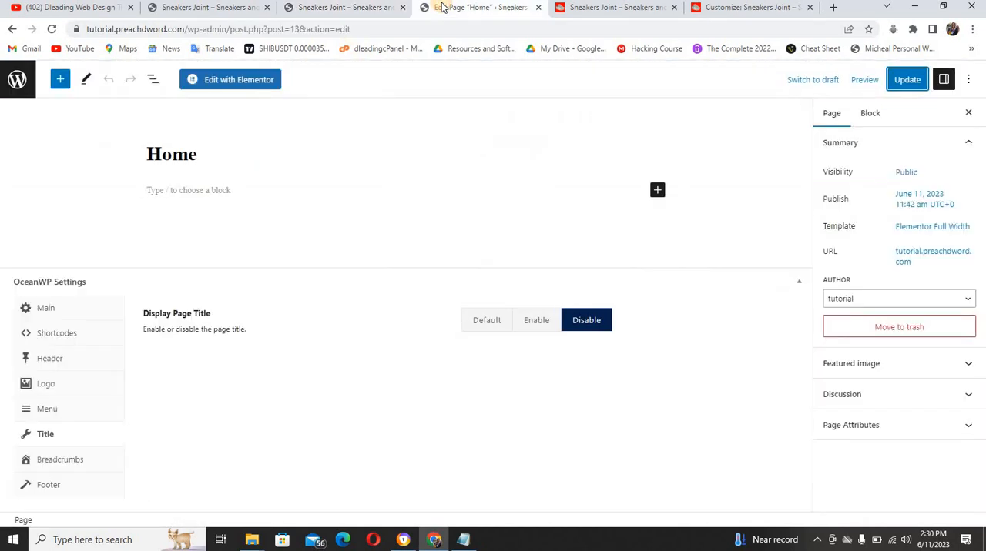
click(241, 80)
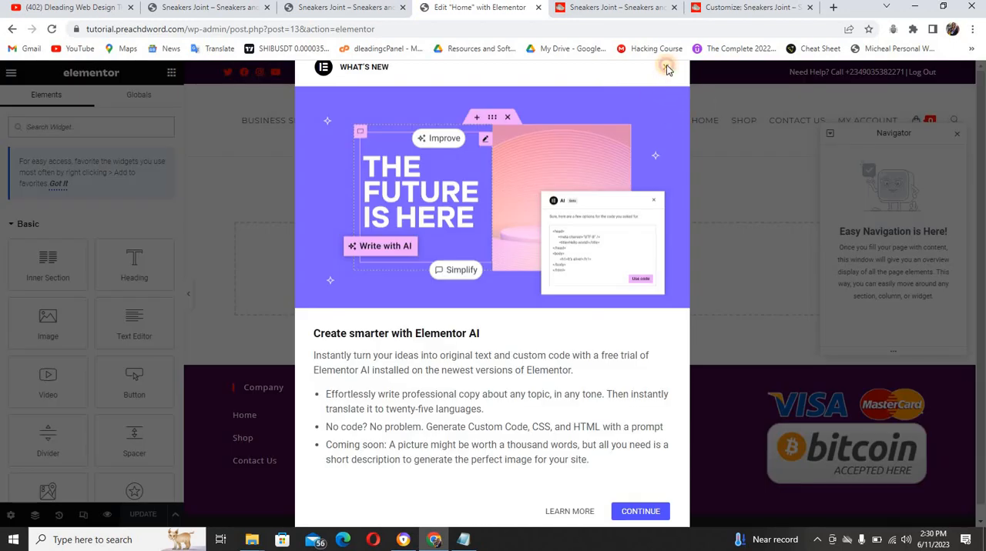
click(667, 69)
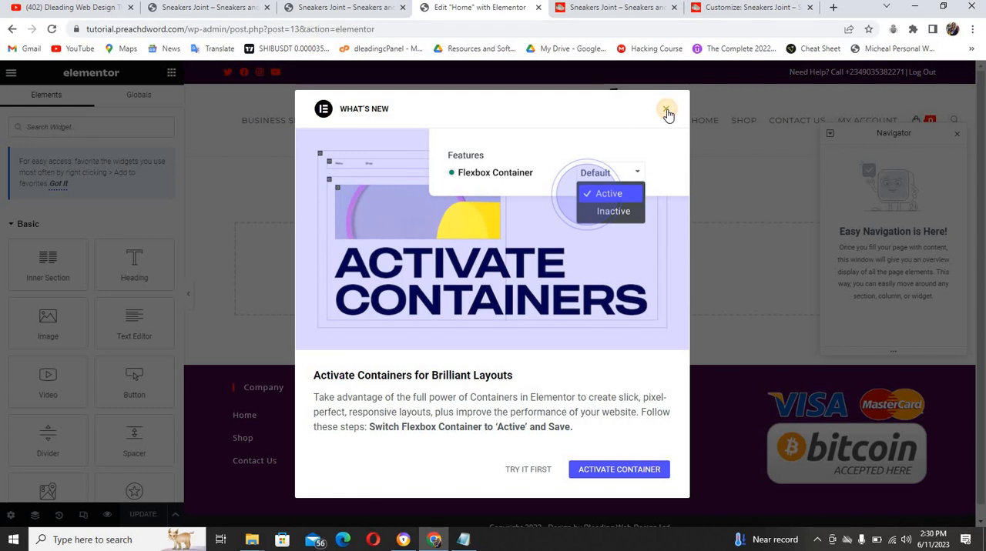
click(666, 111)
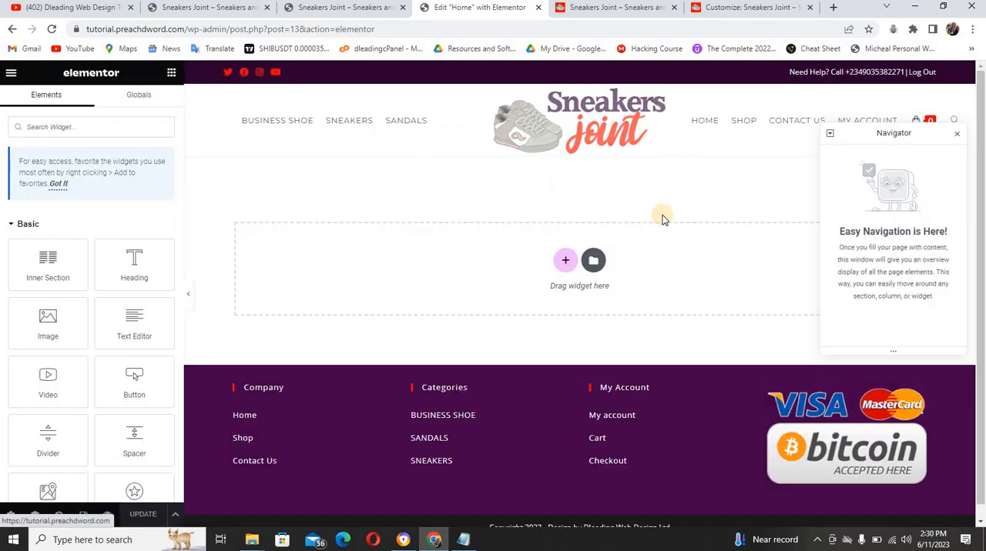
Examine the reference home page's hero banner and add a single-column section to the Home page for it, closing the Navigator
click(628, 7)
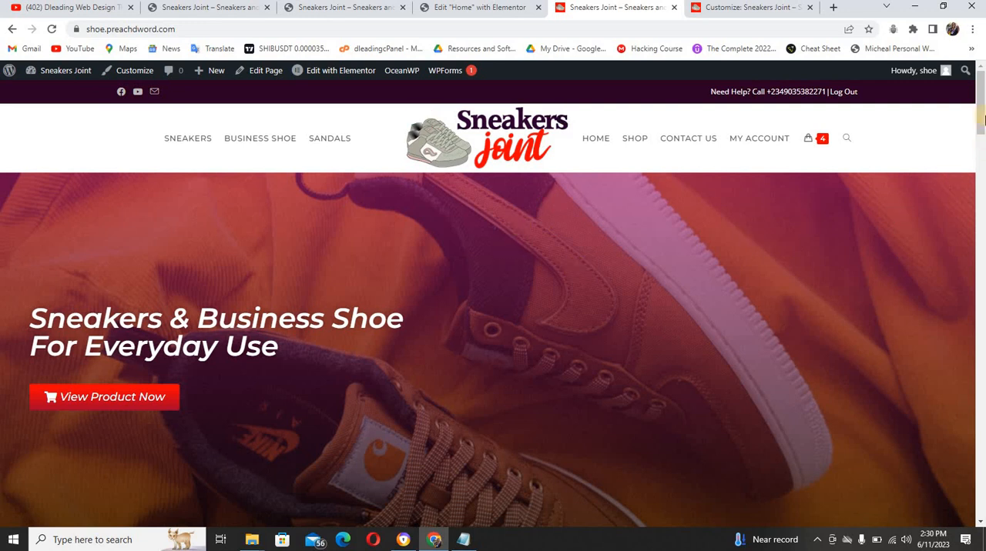
drag(981, 116, 977, 131)
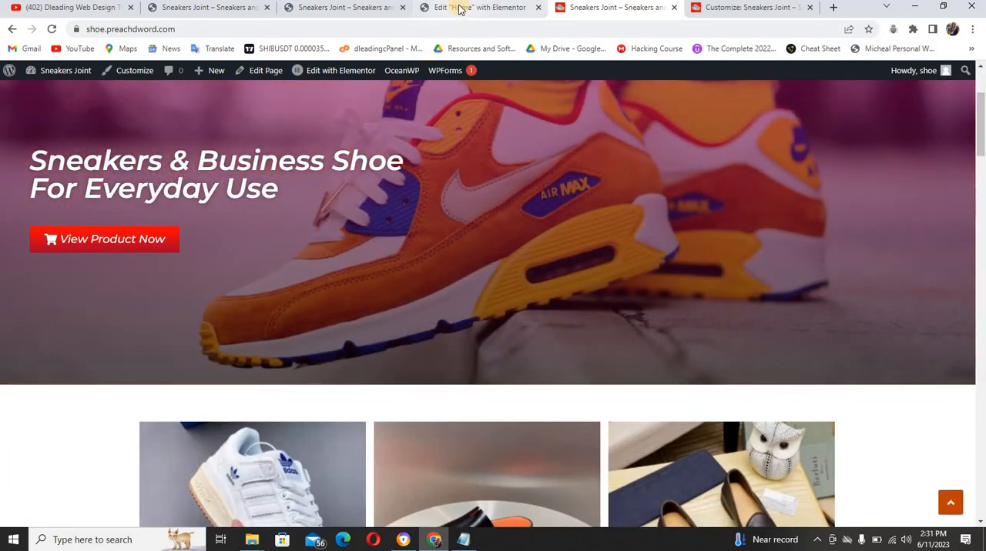
click(459, 7)
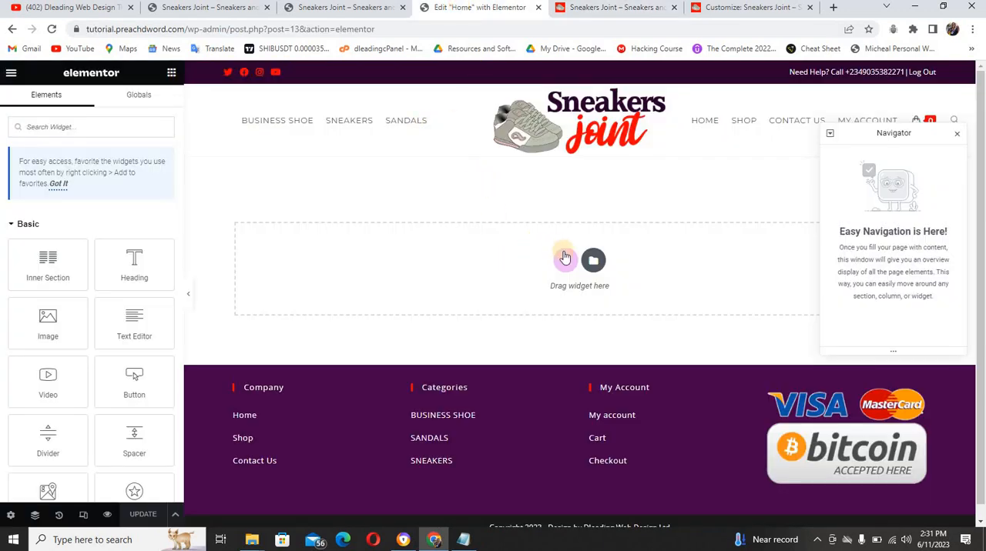
click(567, 261)
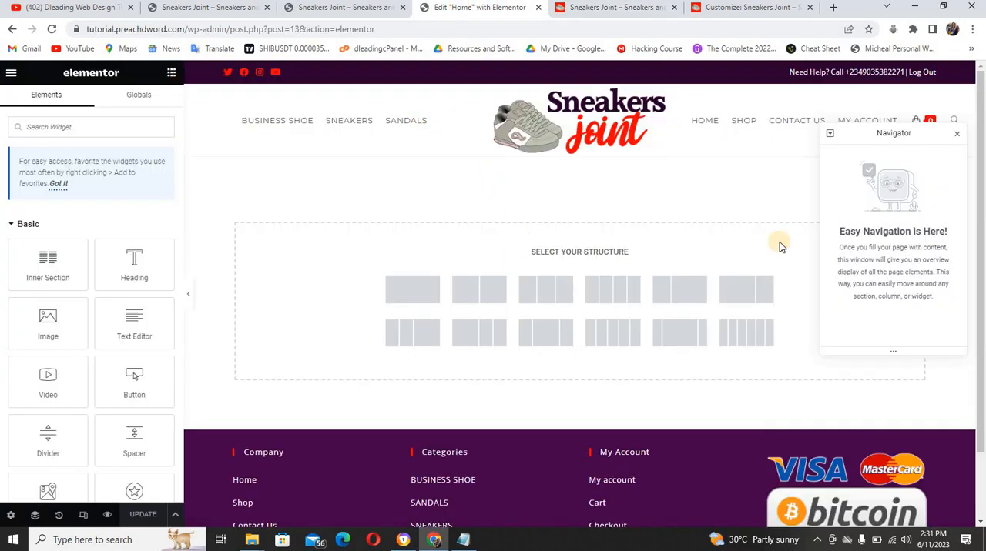
click(958, 138)
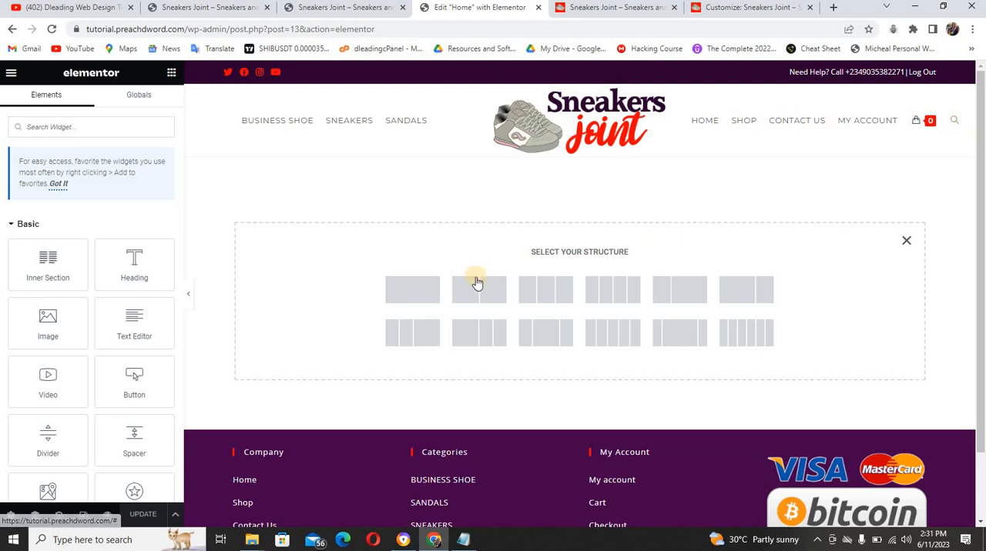
click(409, 293)
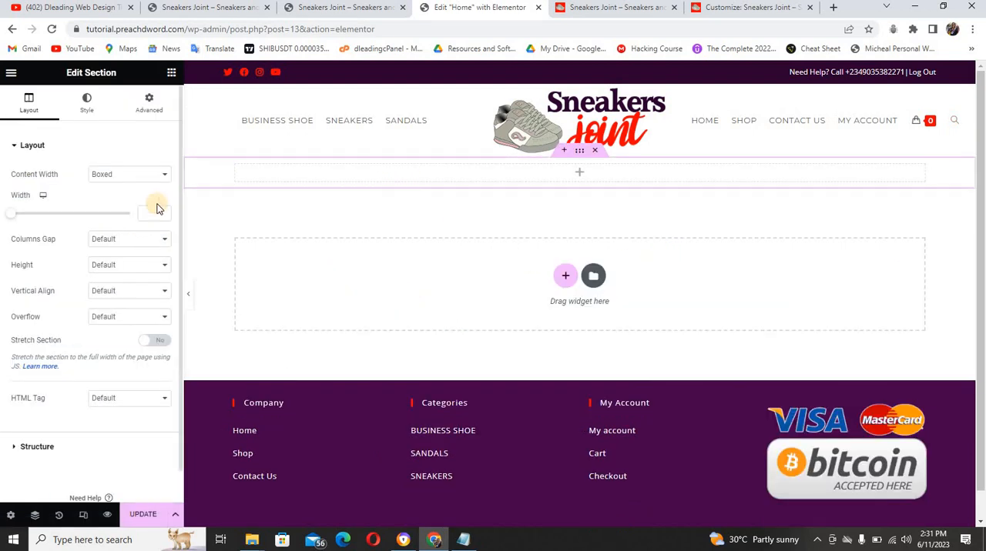
Set the new section's content width to Full Width and its height to Min Height with 600 px
click(104, 178)
click(106, 190)
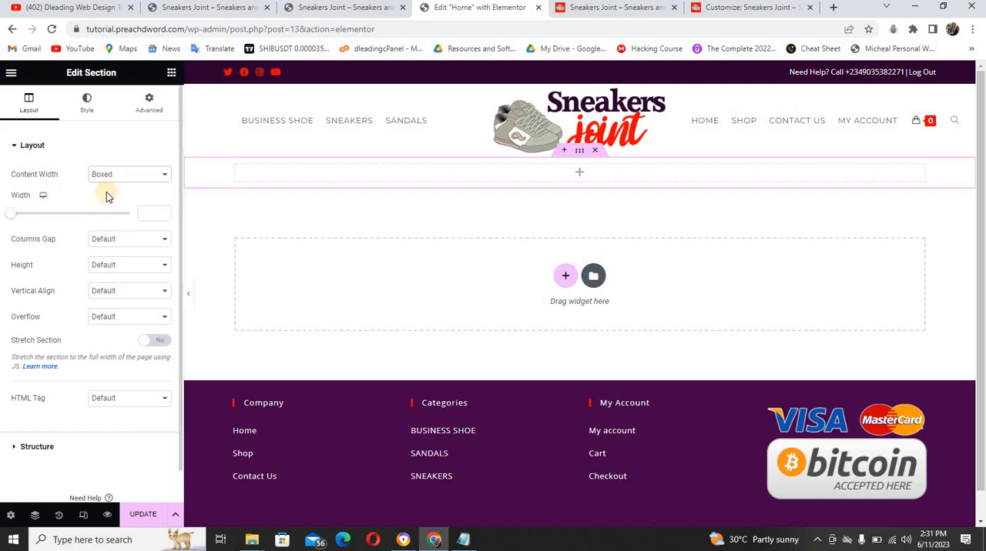
click(110, 179)
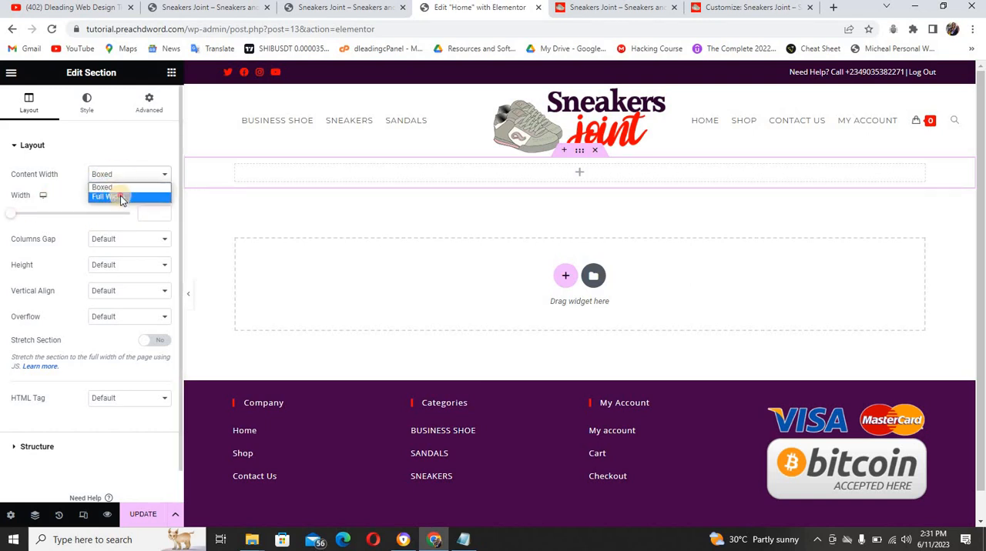
click(117, 196)
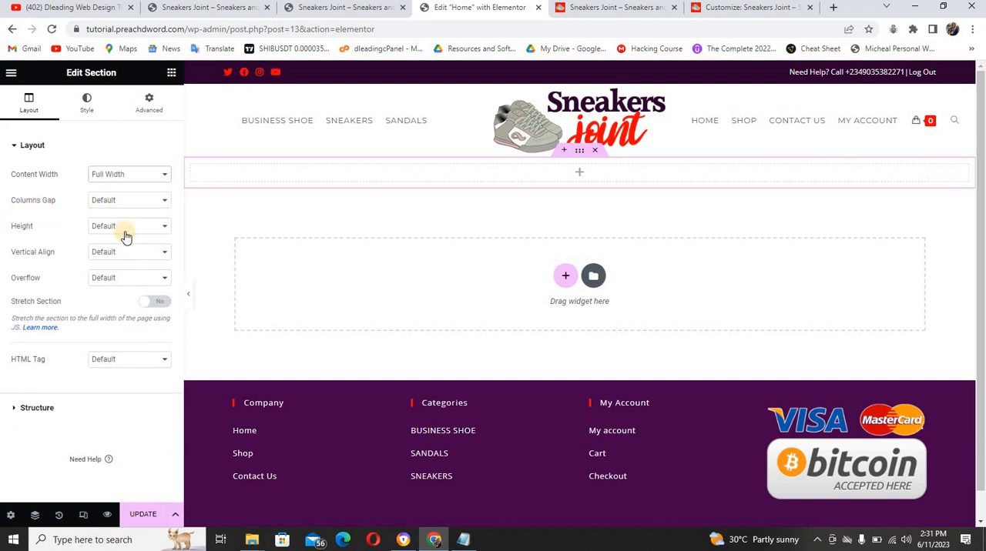
click(126, 231)
click(129, 257)
drag(45, 267, 63, 268)
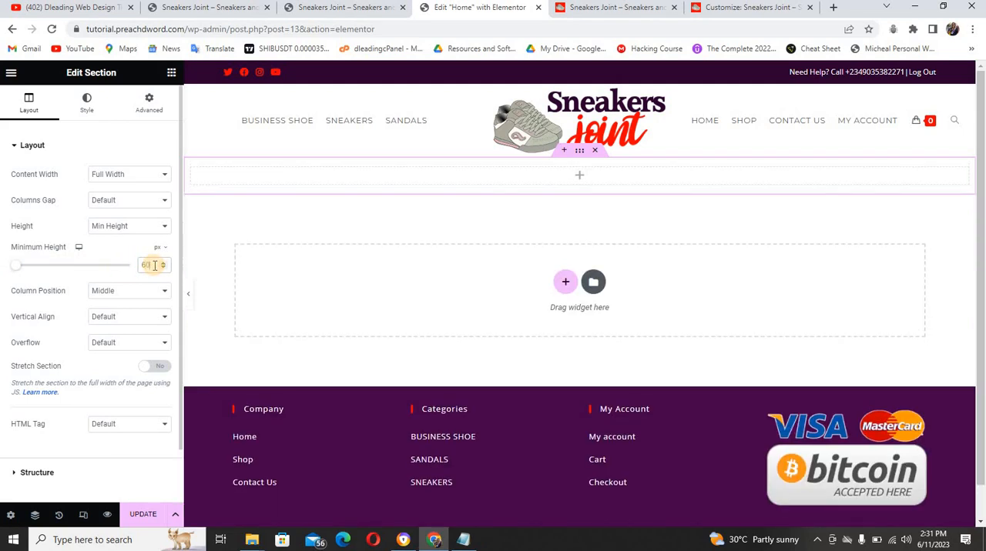
text(600)
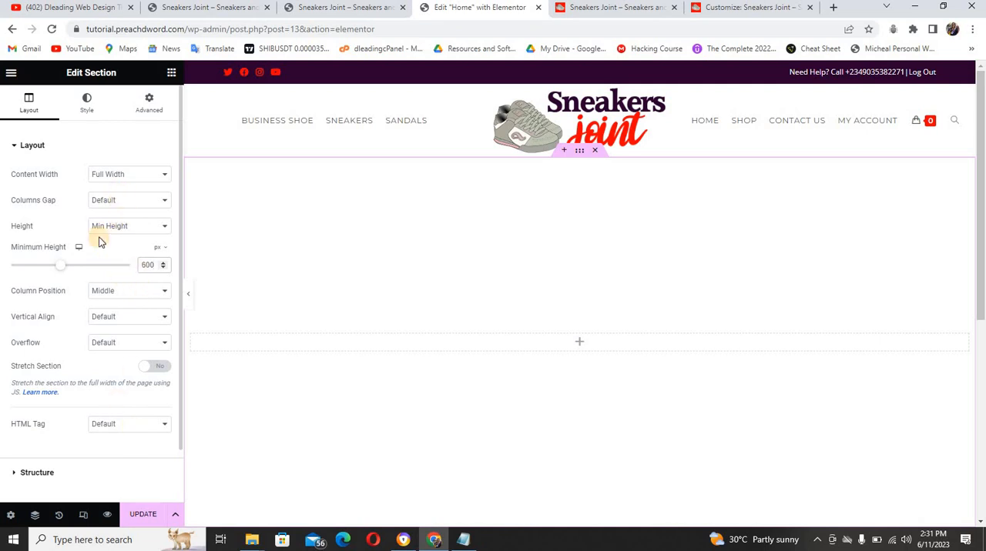
Give the section a Slideshow background with a gallery of the red high-top, brown sneakers, clothing-and-brogues and silver shoe images, in that order
click(88, 108)
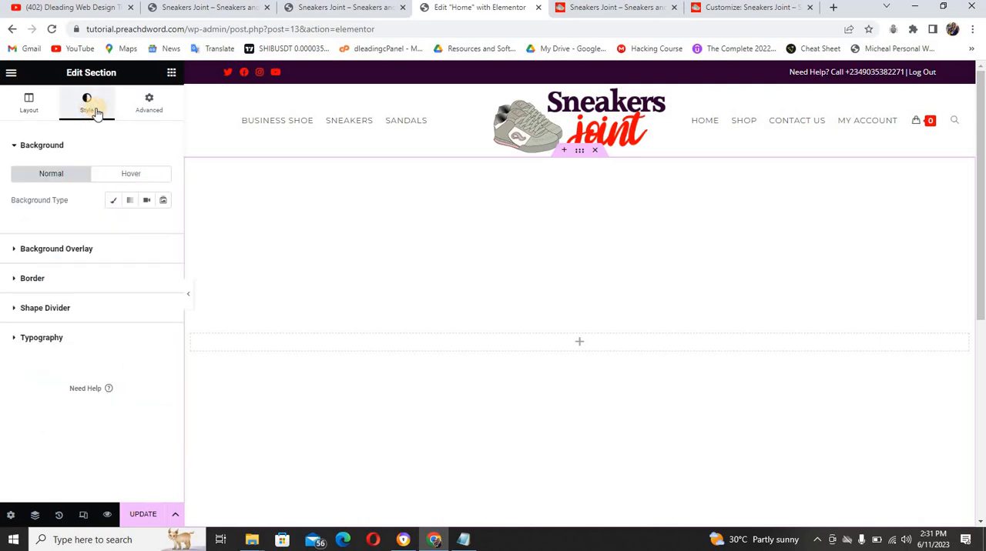
click(163, 202)
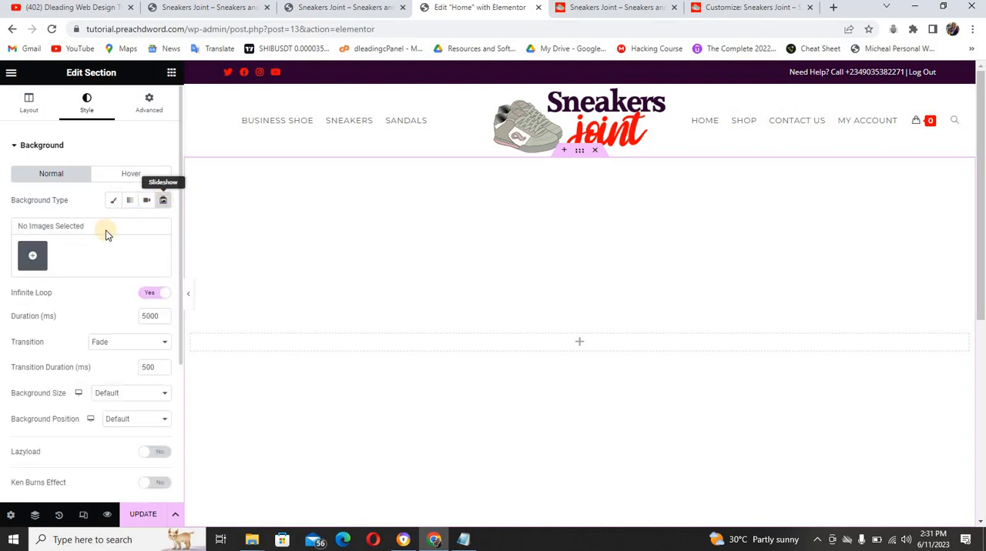
click(30, 260)
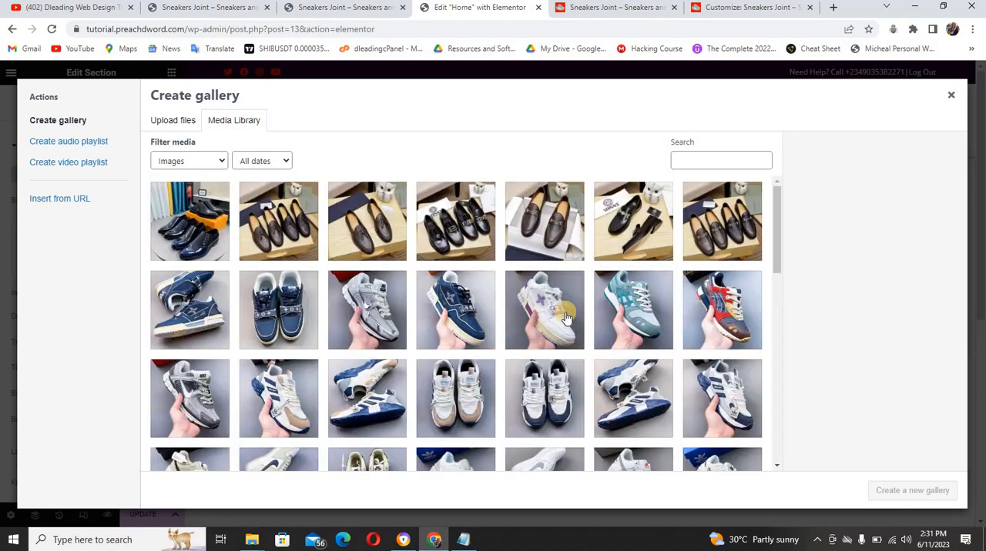
drag(777, 262, 797, 435)
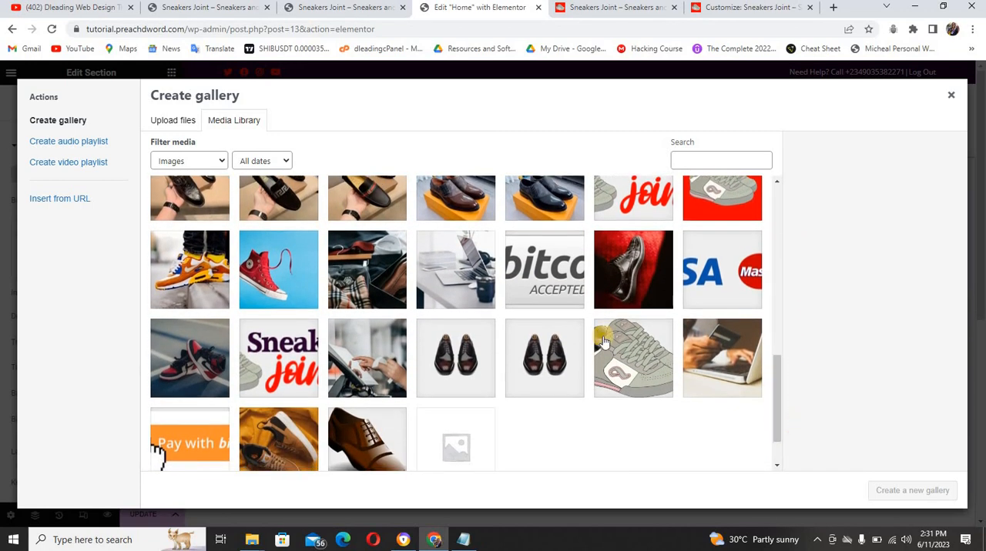
click(279, 288)
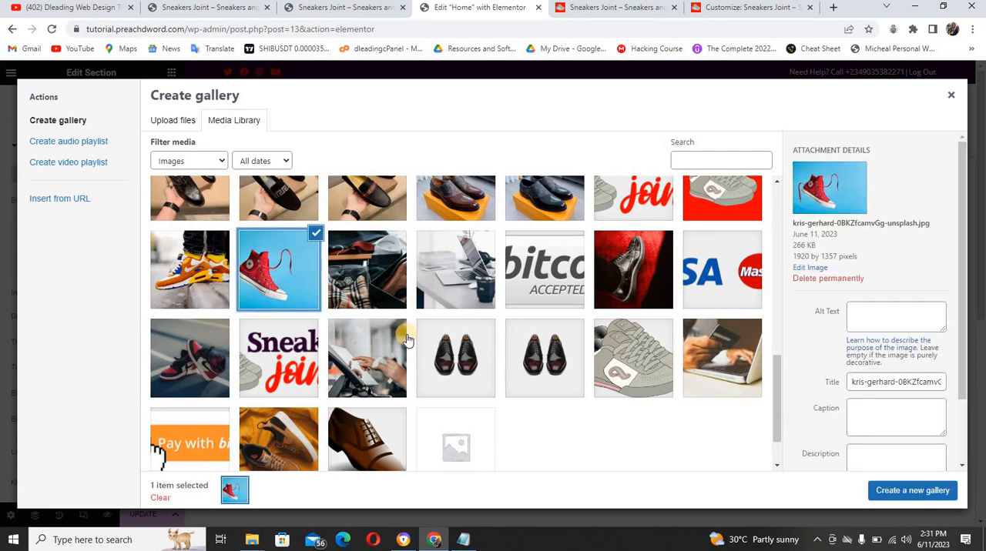
click(367, 285)
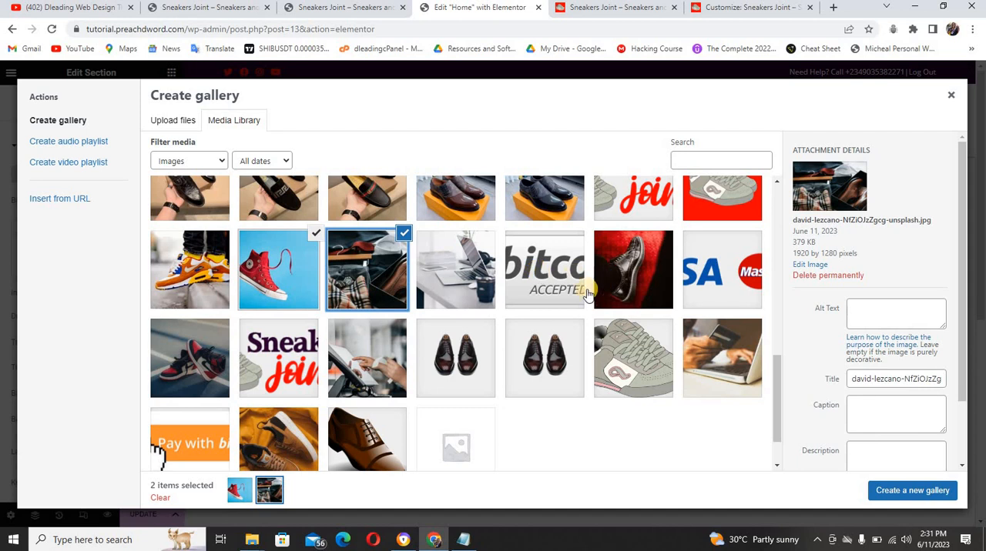
click(630, 279)
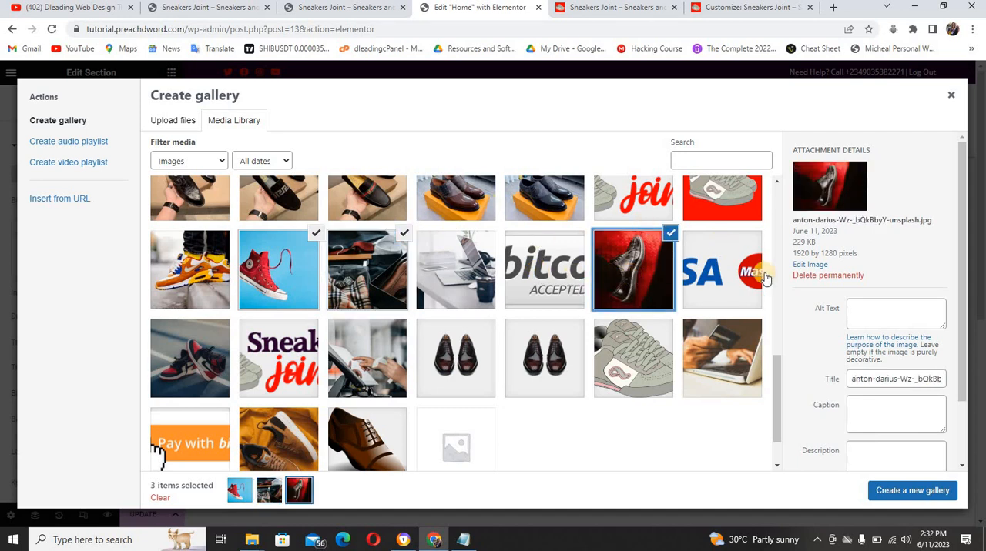
scroll(776, 359, up, 2)
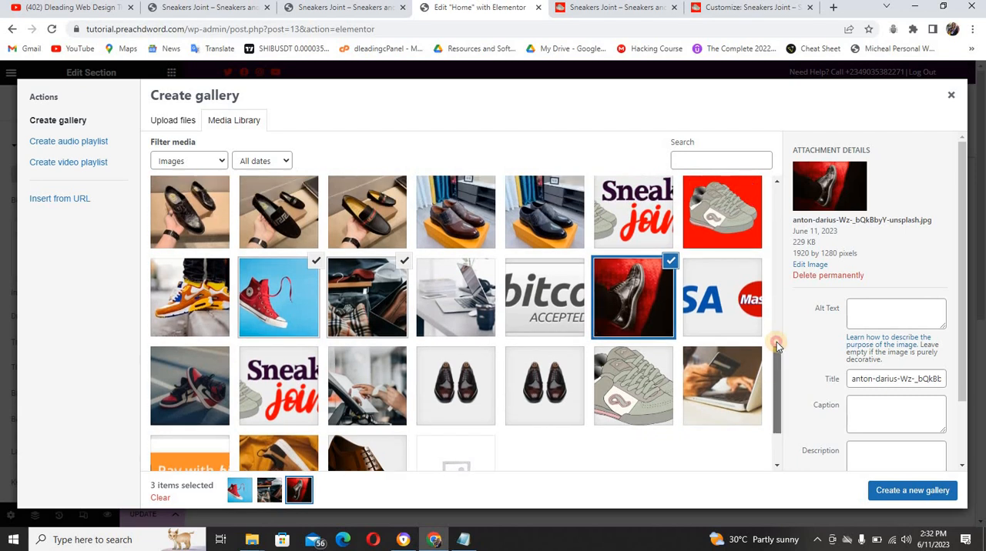
scroll(776, 361, down, 1)
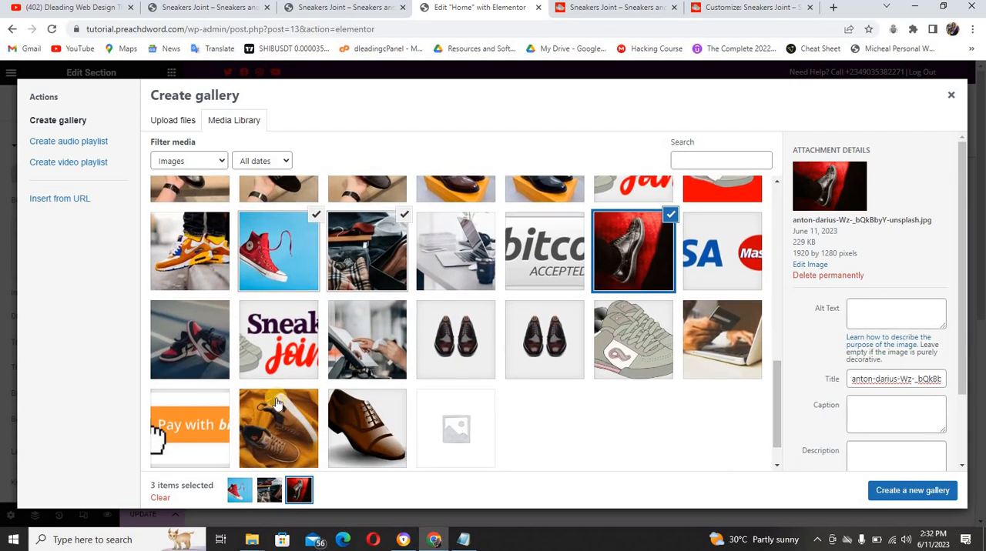
click(273, 431)
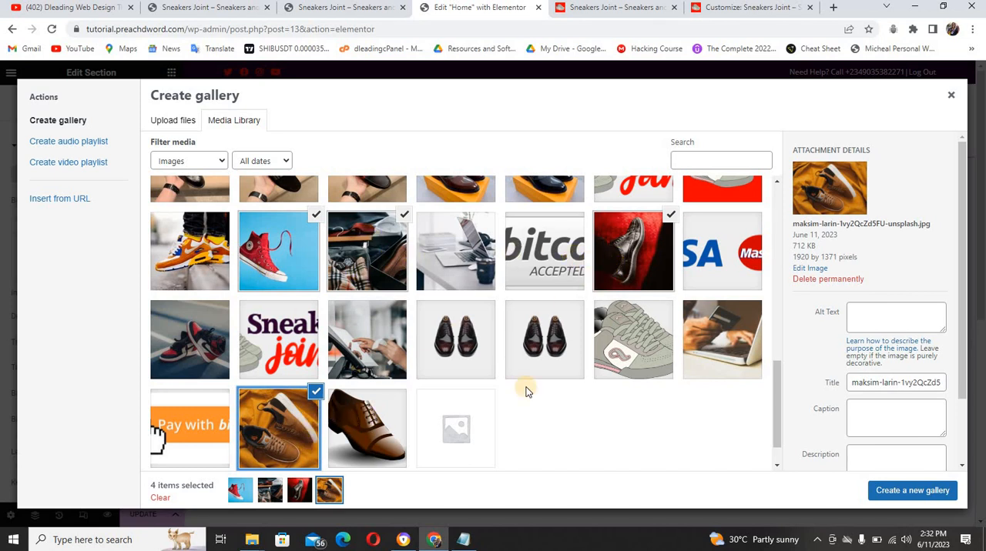
click(915, 493)
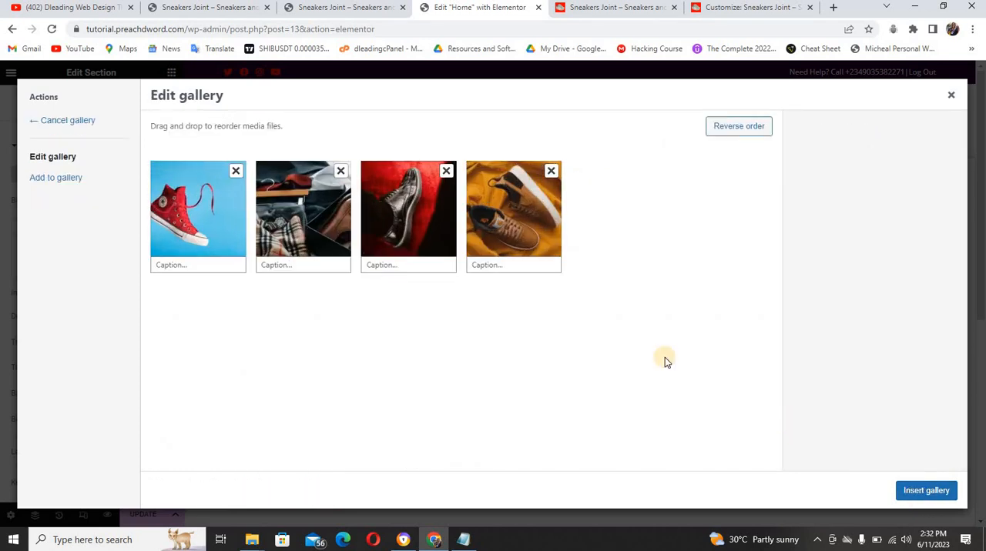
drag(493, 212, 289, 206)
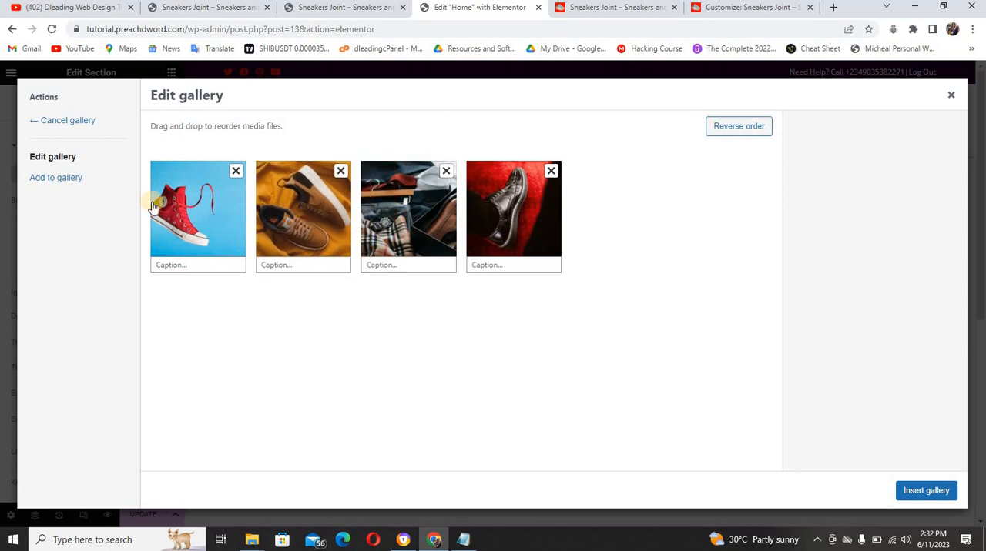
Add the red-and-black sneakers image to the gallery in fourth place and insert the gallery into the slideshow background
click(73, 180)
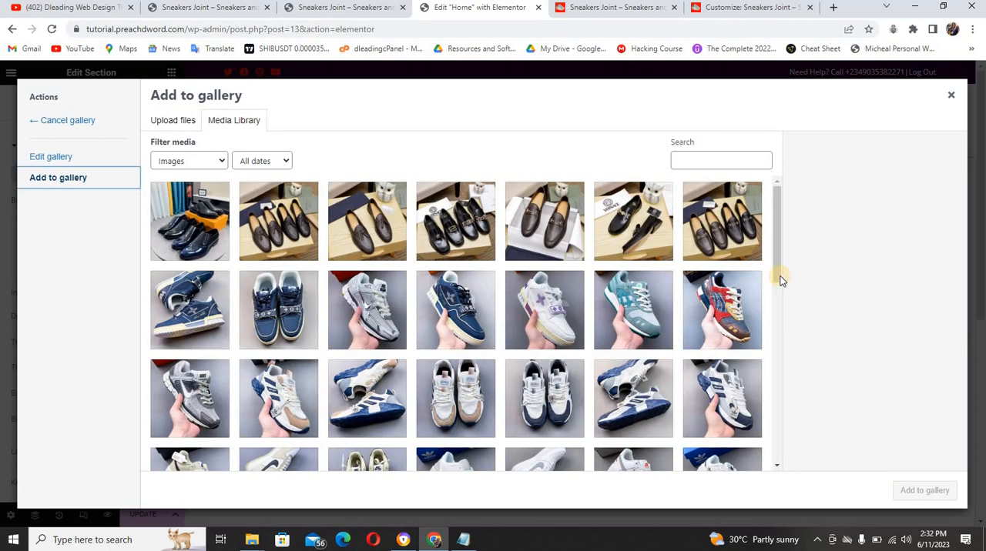
drag(777, 270, 791, 433)
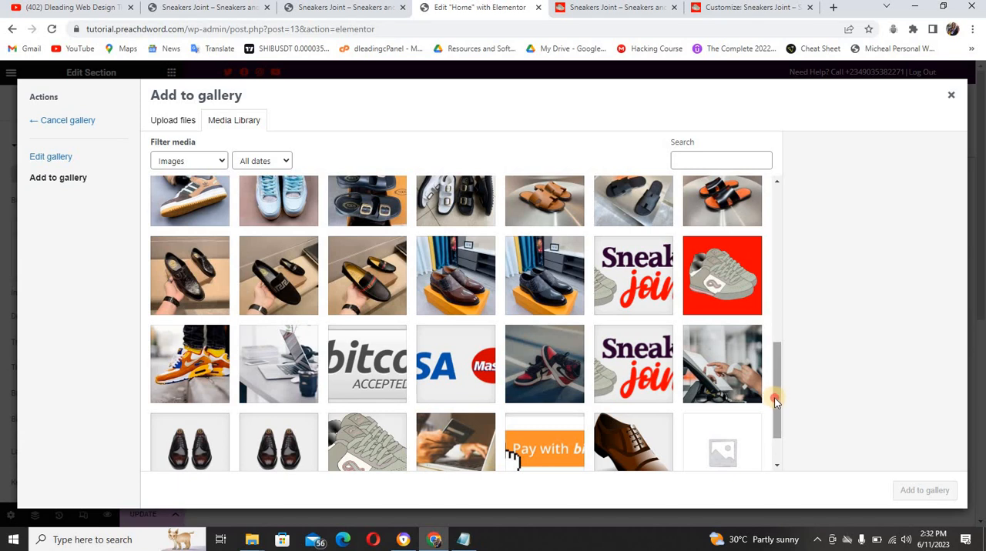
drag(775, 401, 774, 431)
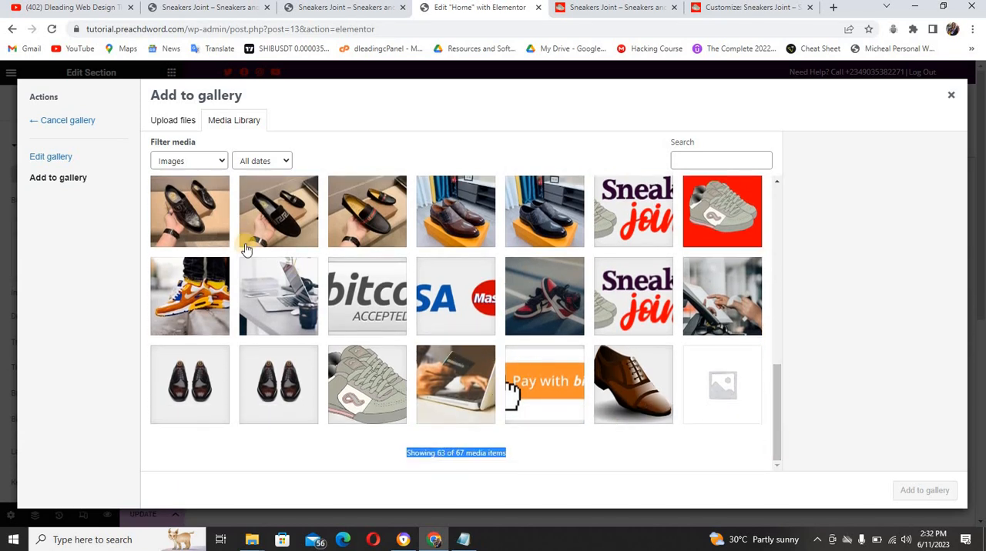
click(551, 316)
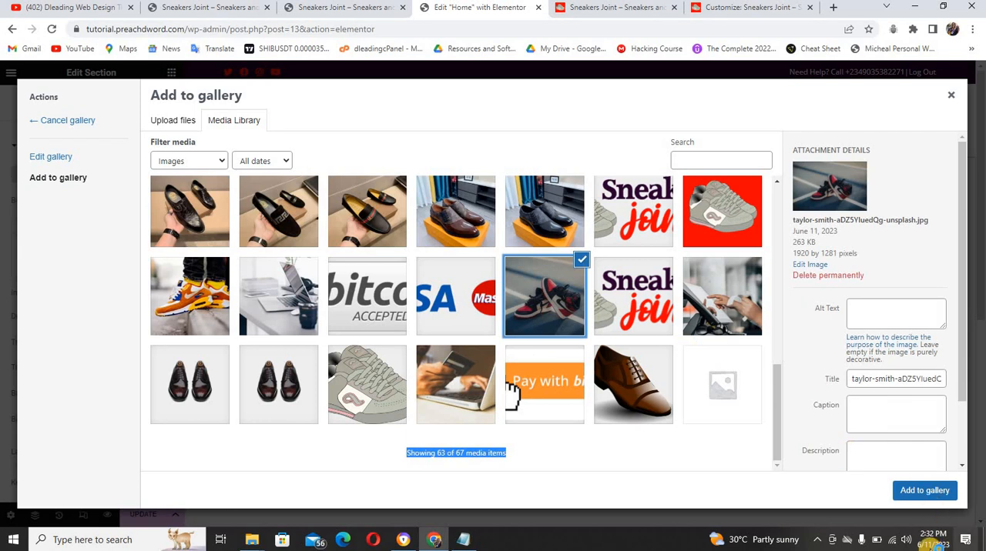
click(924, 493)
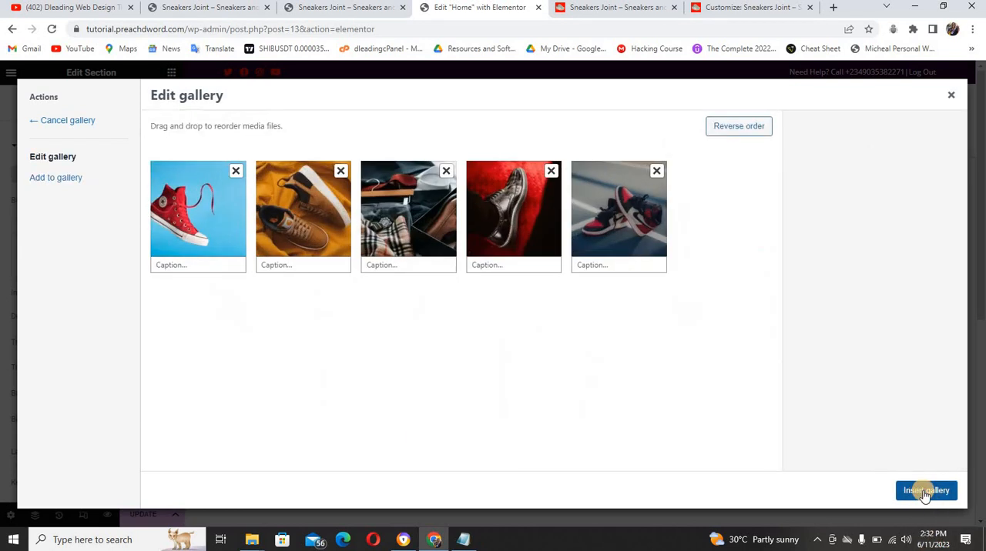
drag(644, 230, 546, 225)
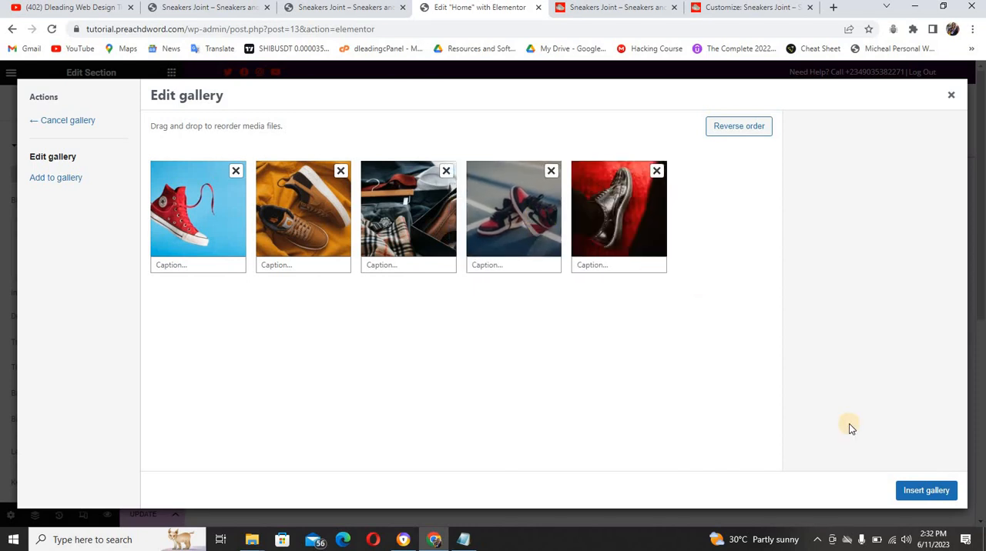
click(936, 497)
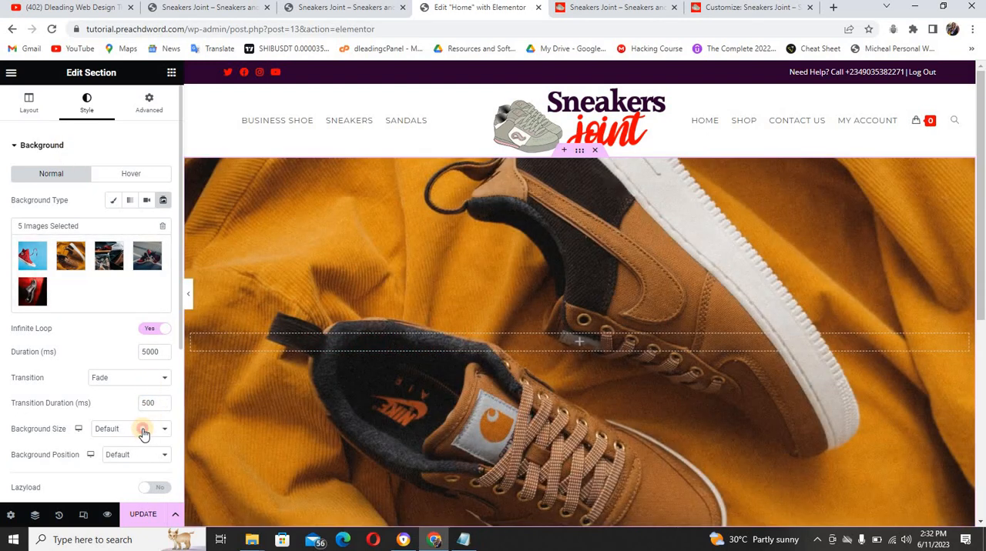
Set the slideshow's background size to Cover and its background position to Center Center
click(144, 432)
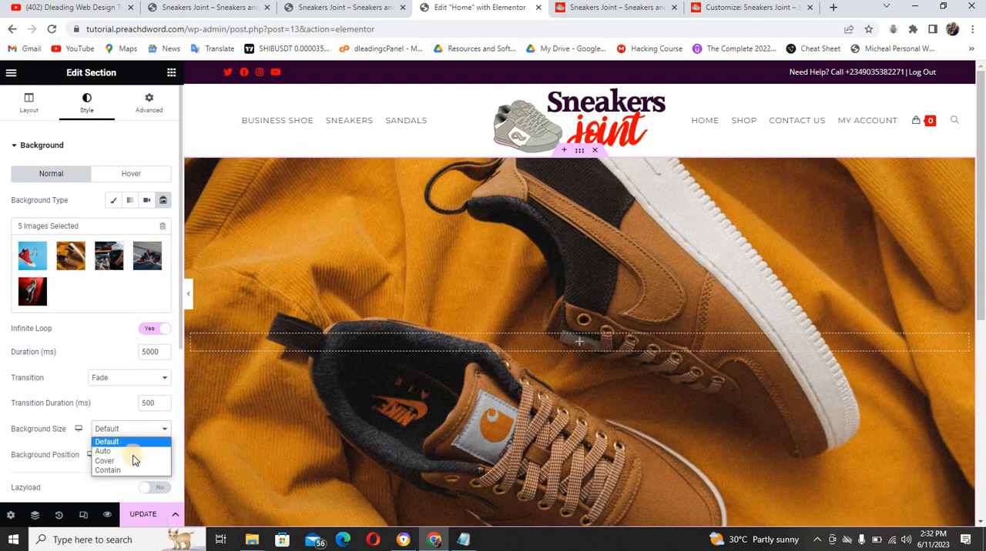
click(132, 461)
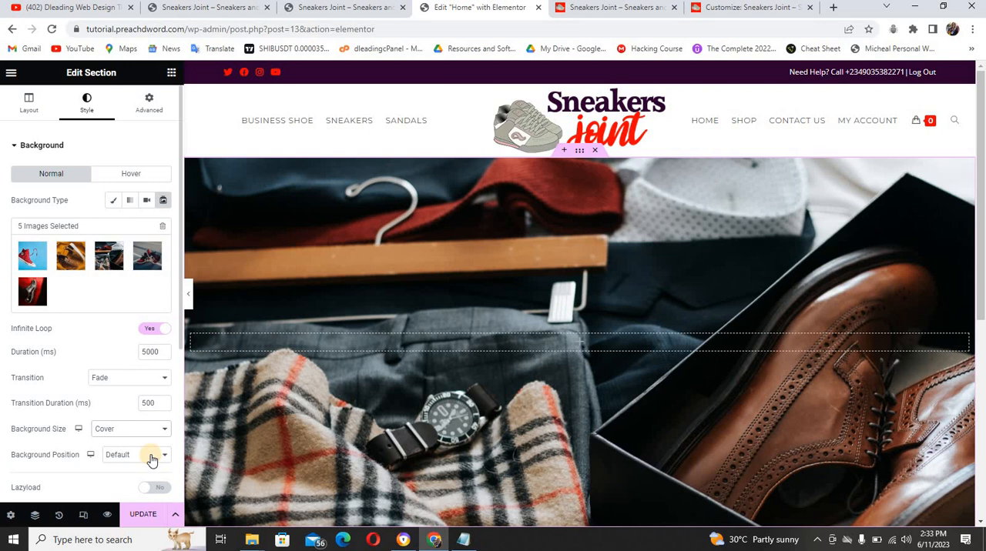
click(153, 460)
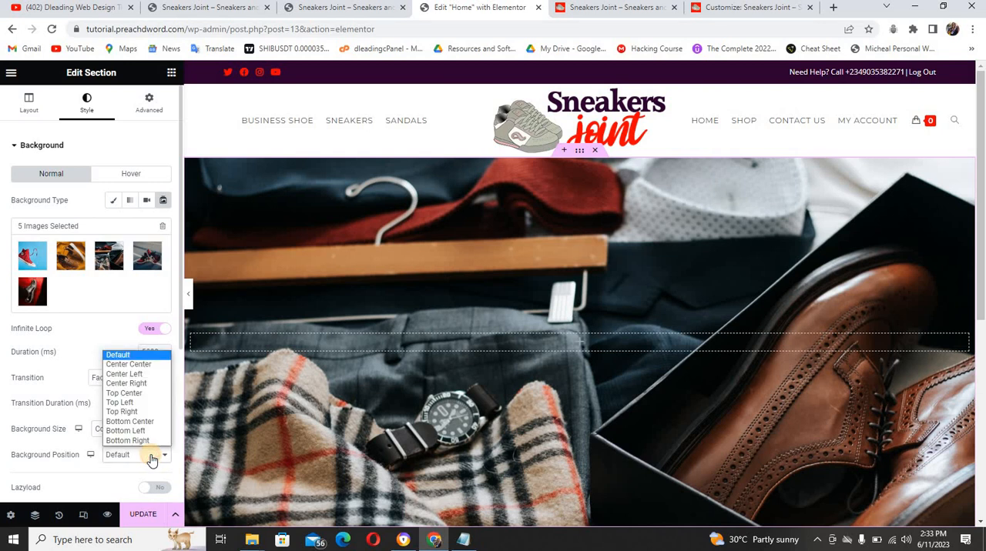
click(141, 365)
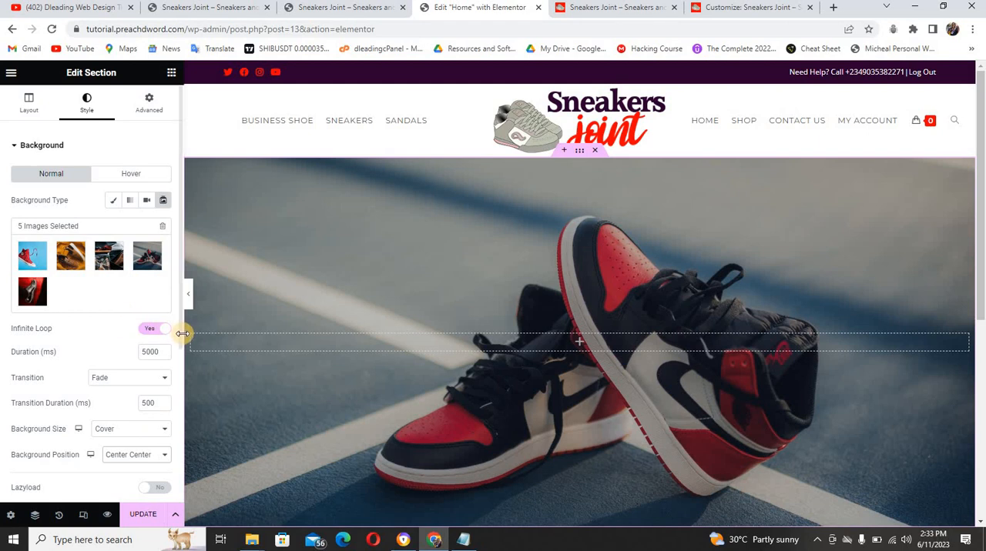
scroll(182, 362, down, 2)
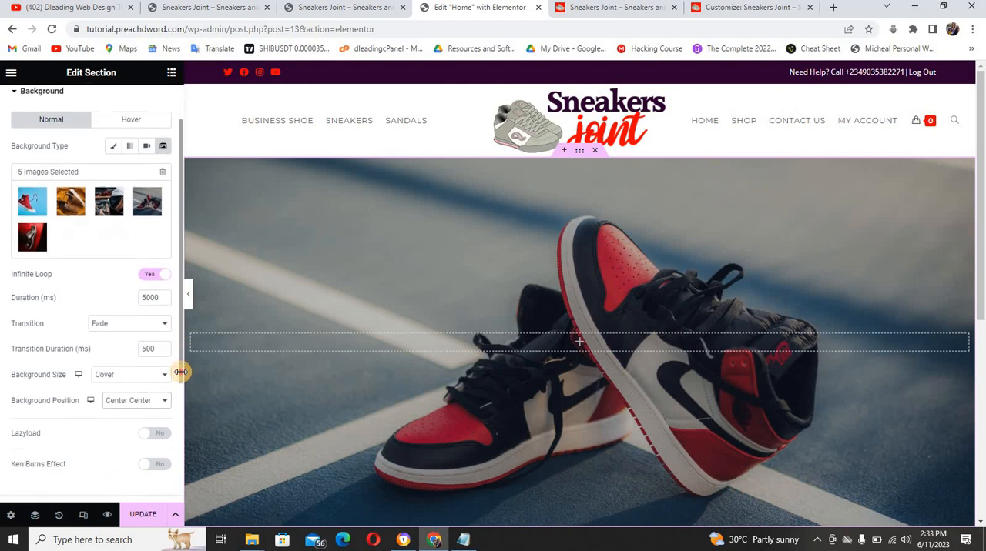
scroll(182, 346, up, 3)
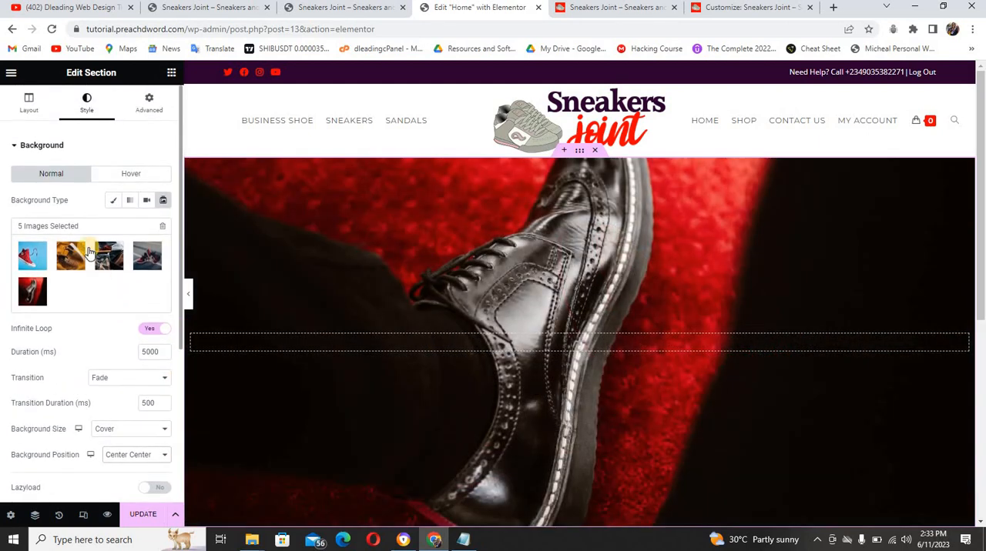
Set the section's background overlay type to Gradient and check the overlay colors on the reference site's hero banner
click(51, 148)
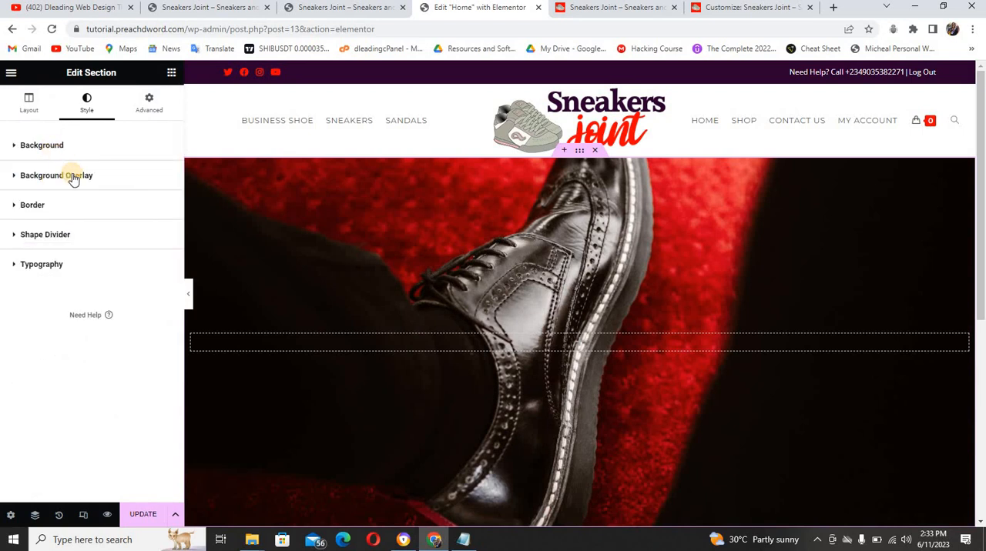
click(73, 178)
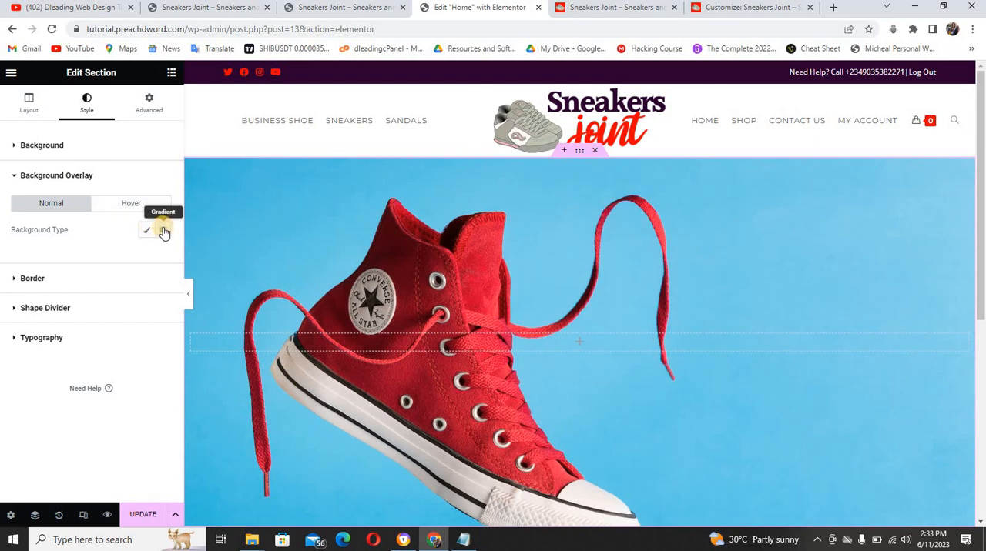
click(163, 231)
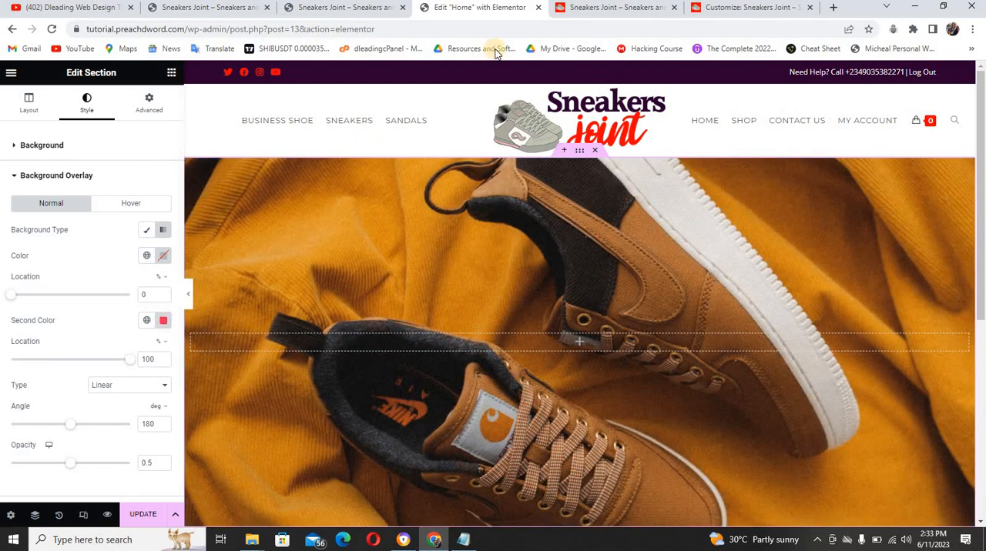
click(577, 9)
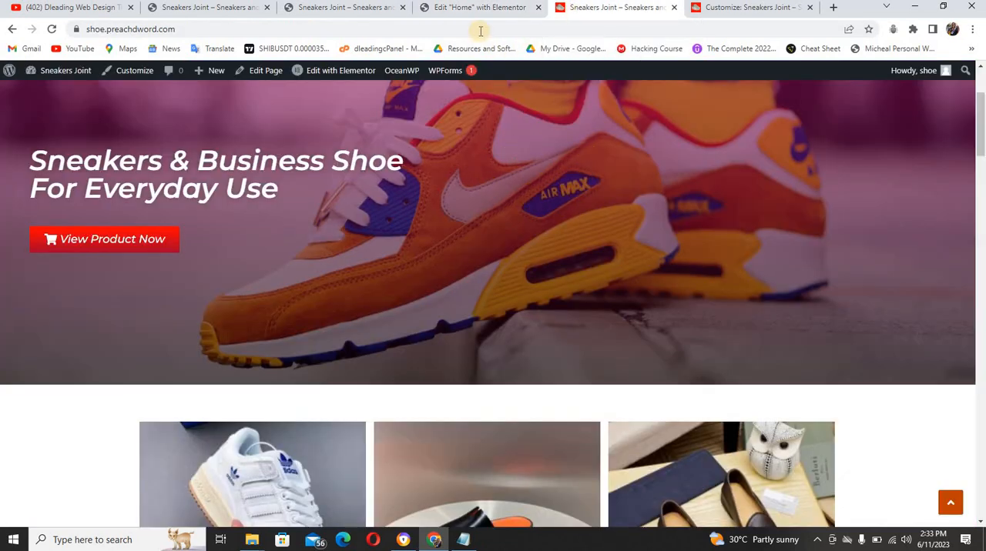
click(460, 9)
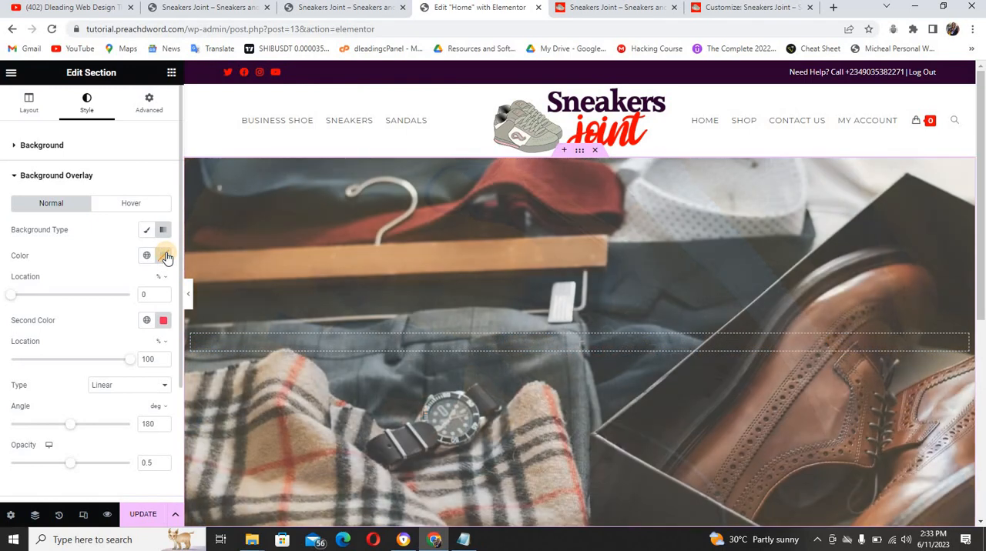
Set the first color of the section's gradient overlay to a bright red, about #F80303
click(164, 256)
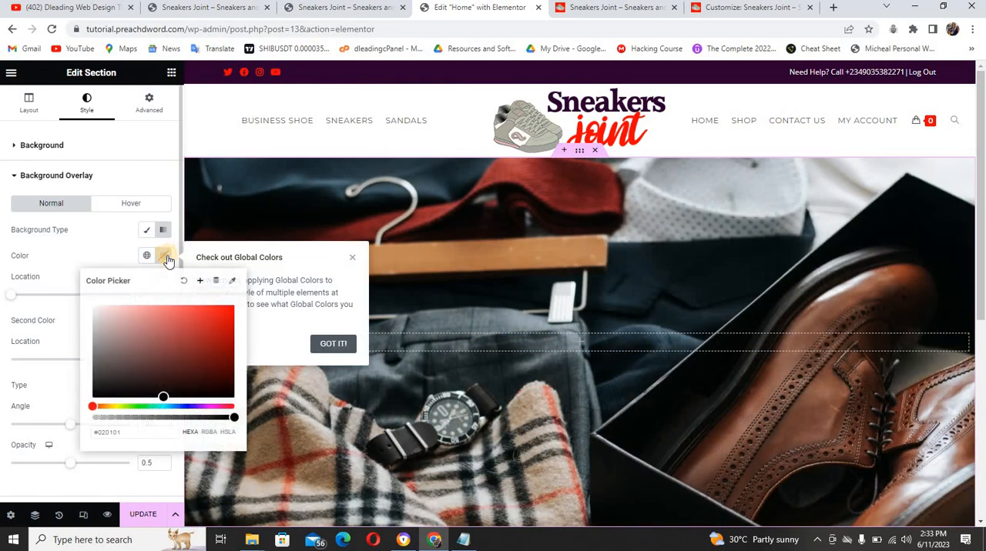
click(228, 312)
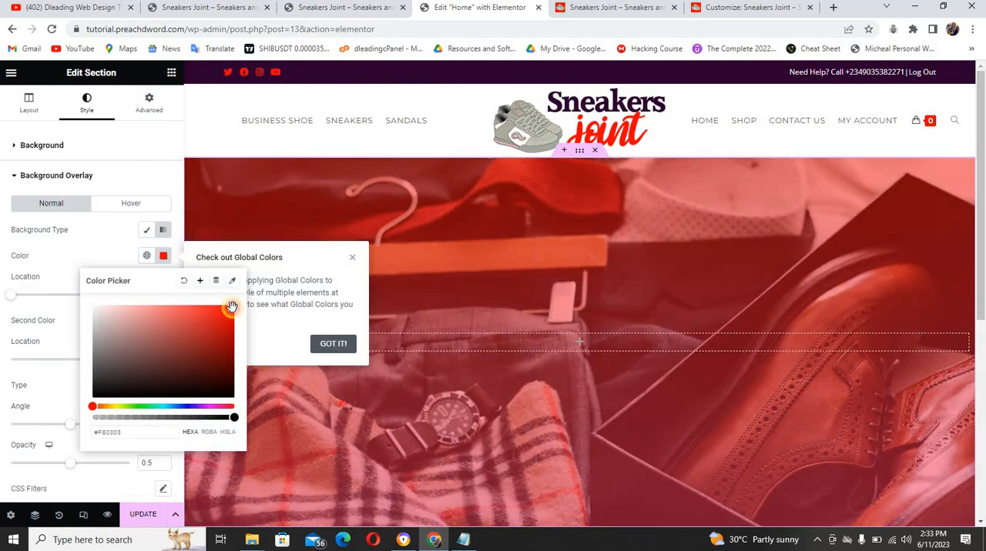
click(97, 254)
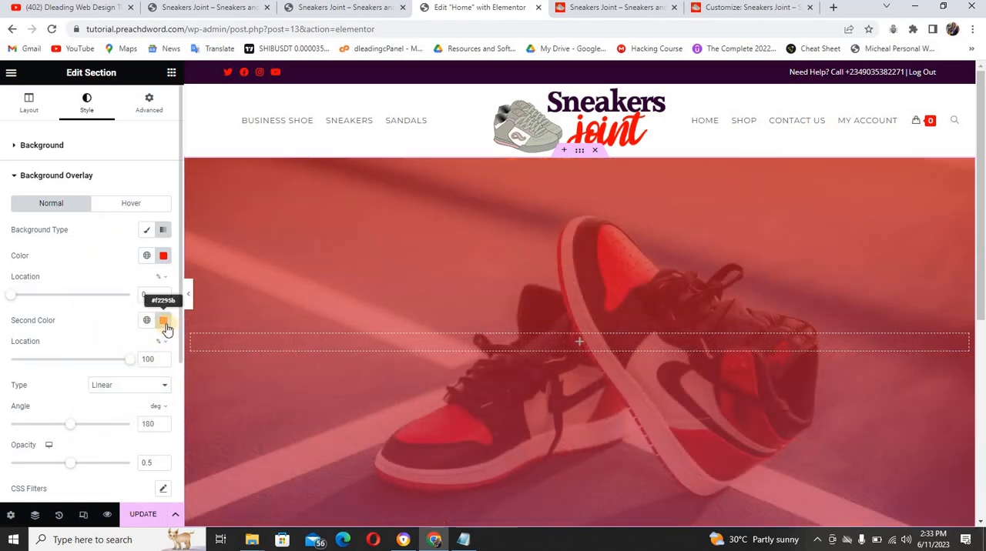
Set the second color of the section's gradient overlay to a purple, about #73047E
click(163, 321)
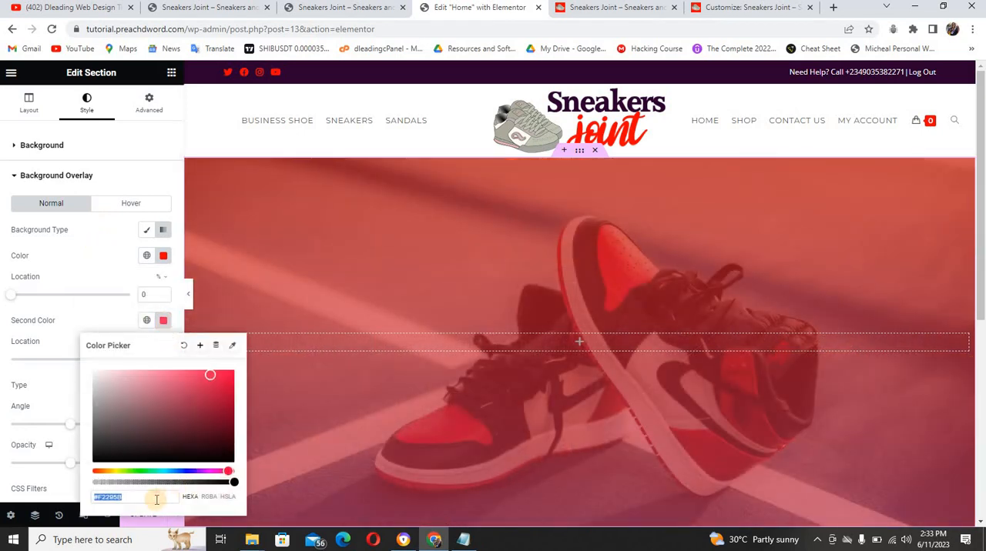
text(2b2)
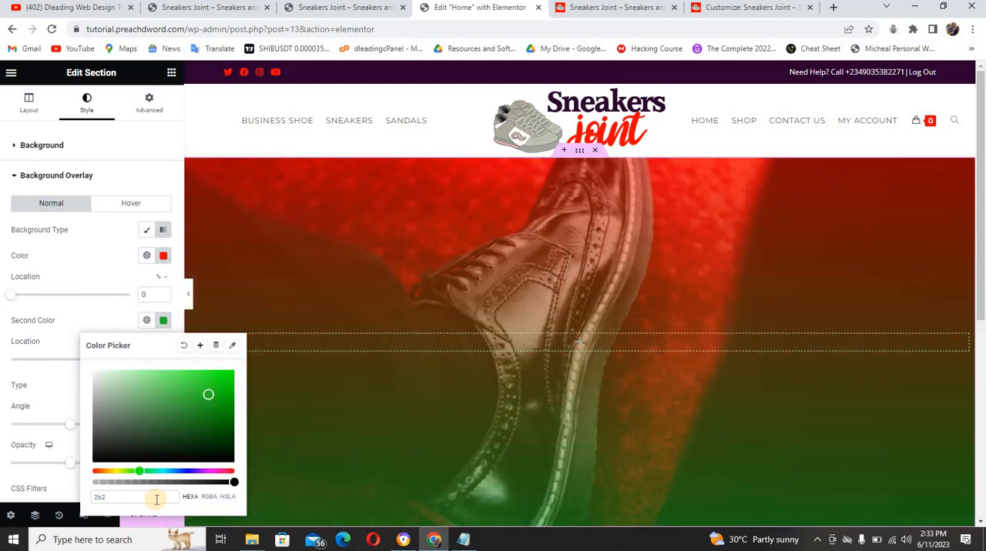
text(002f)
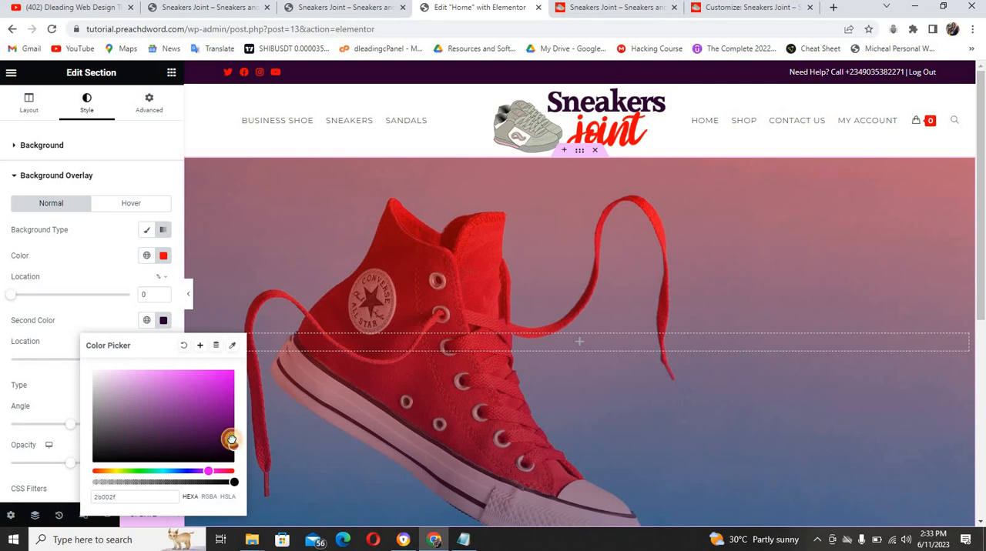
drag(231, 439, 229, 416)
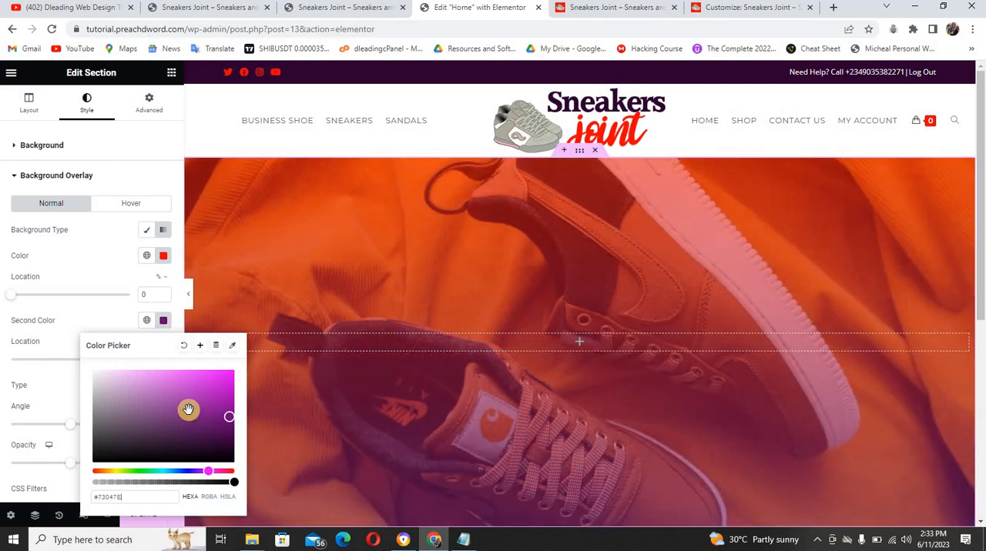
click(59, 391)
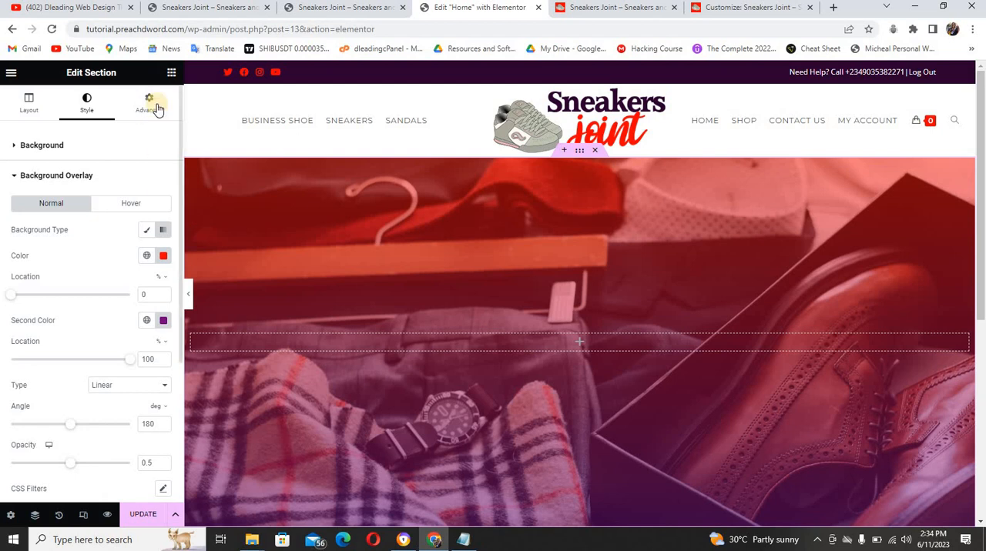
Add a Heading widget to the hero section and title it "Sneakers & Business Shoe For Everyday Use" on one line, copying the reference site's text
click(171, 76)
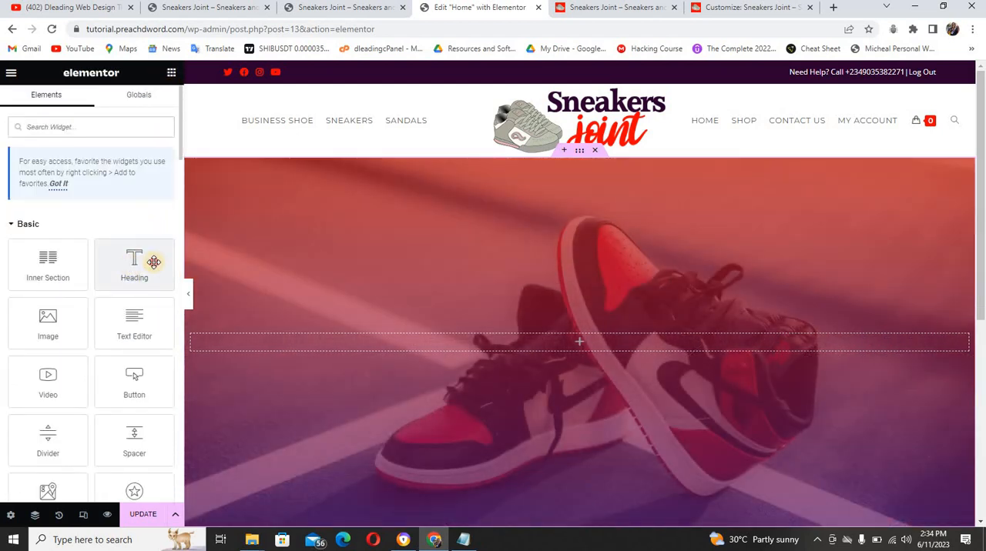
drag(153, 261, 327, 338)
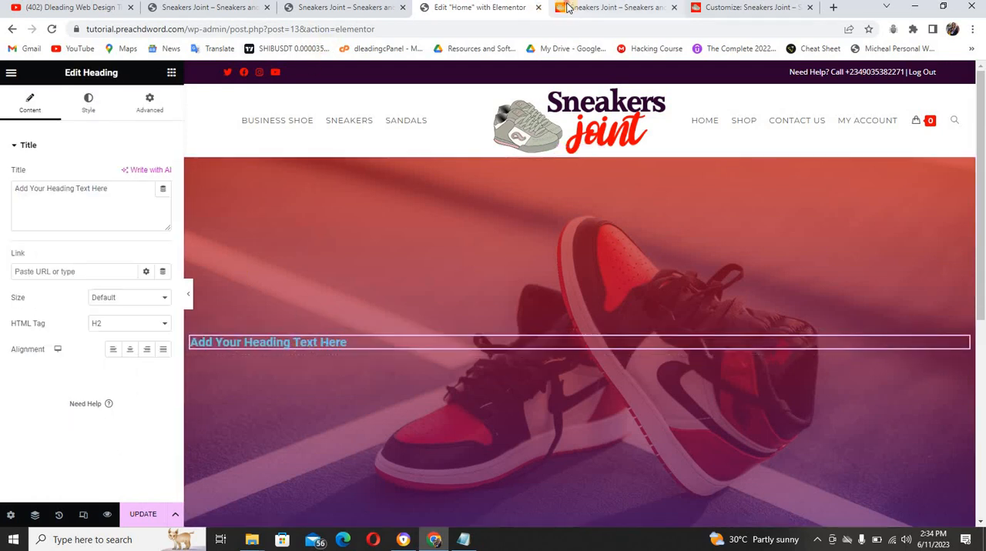
click(593, 8)
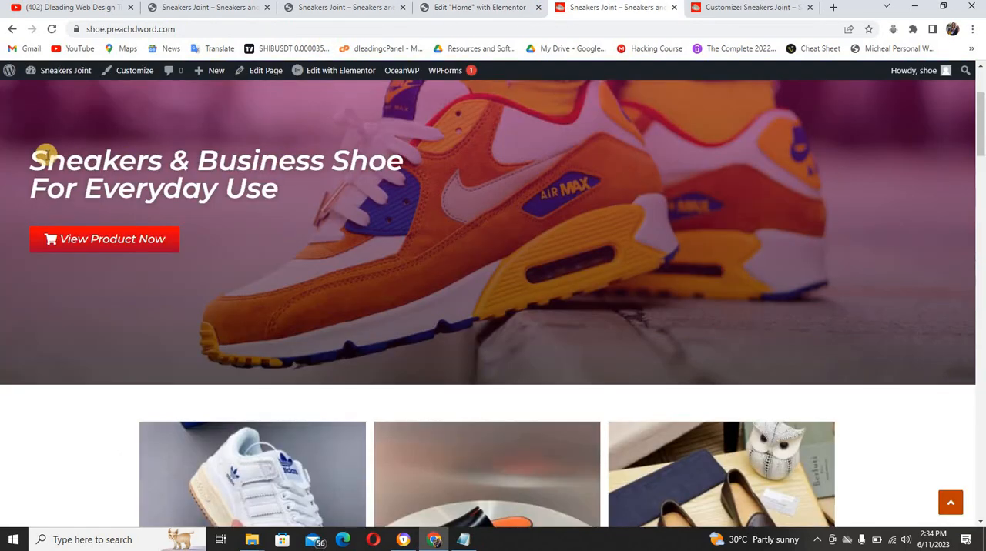
drag(69, 185, 289, 200)
key(ctrl+c)
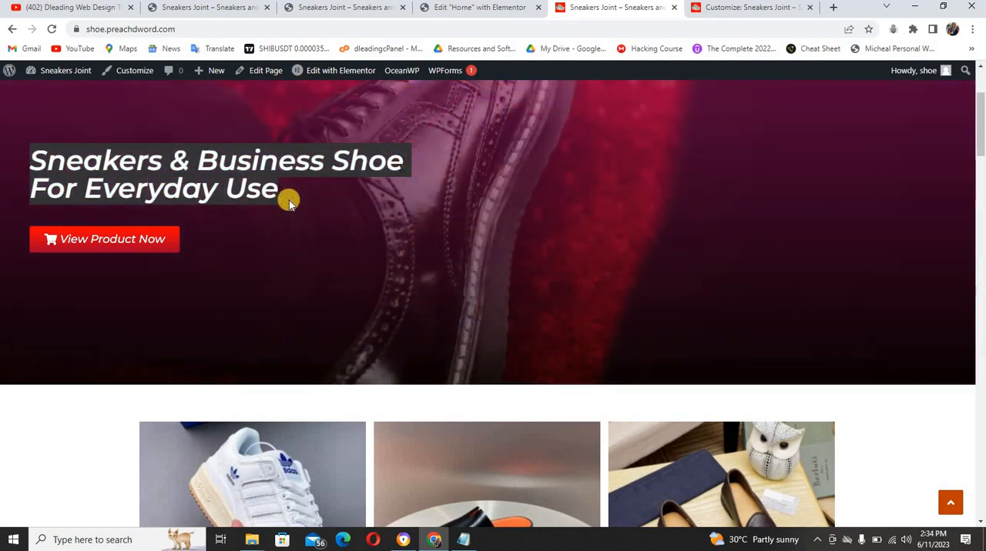
click(435, 9)
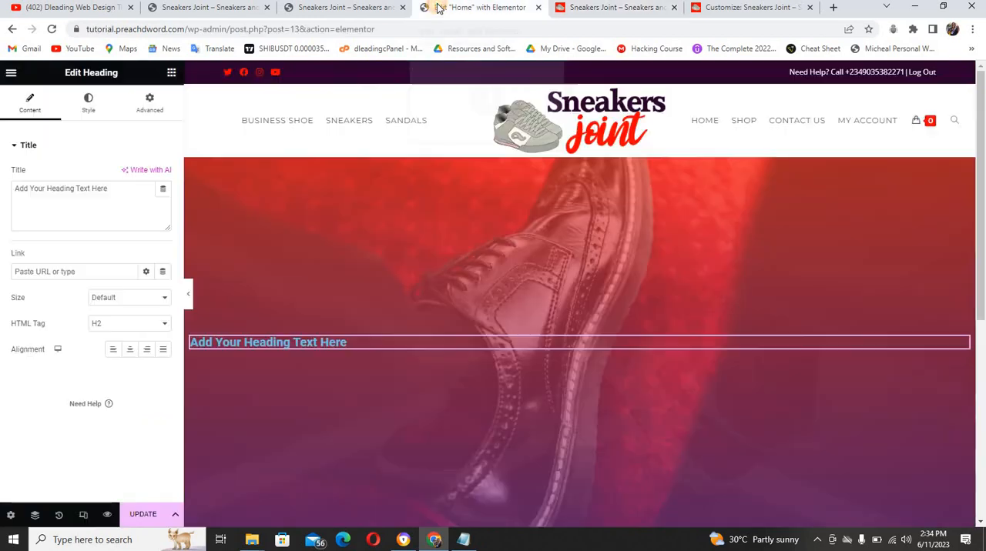
triple_click(135, 208)
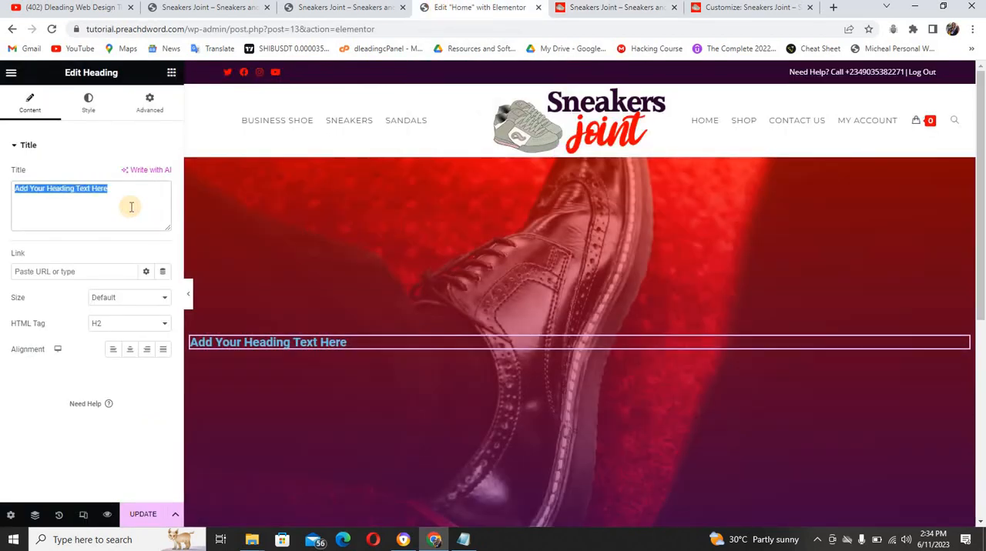
key(ctrl+v)
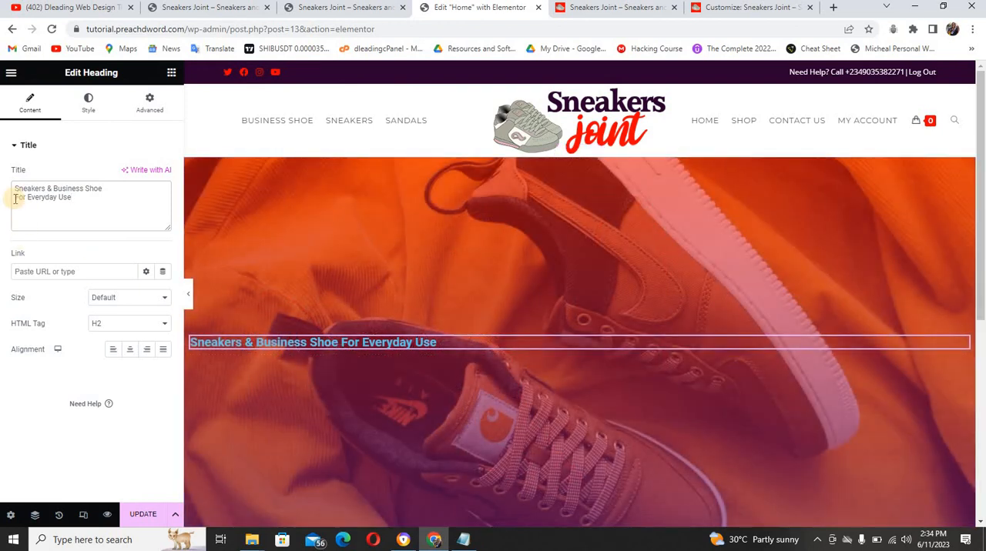
click(15, 198)
key(BackSpace)
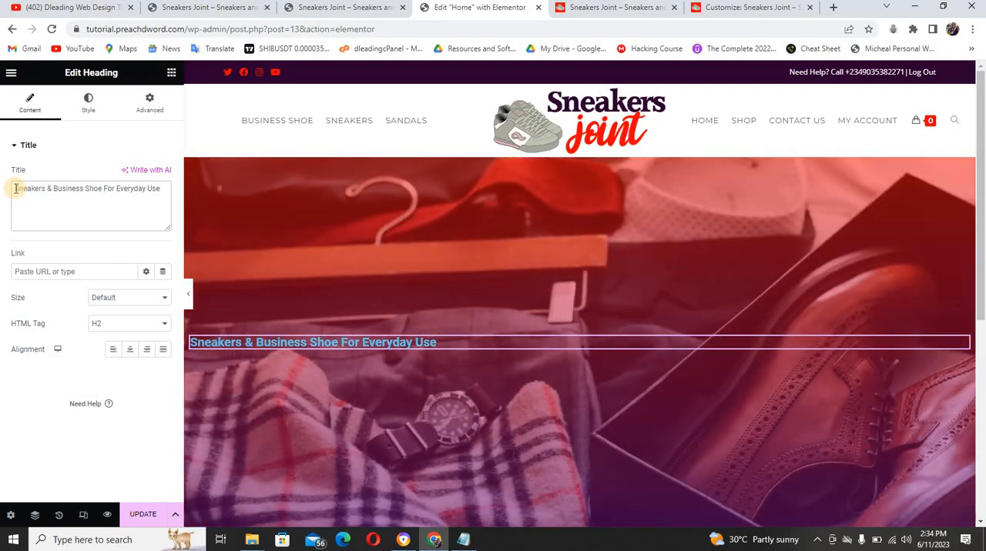
Check the hero heading on the reference site and italicize the new heading by adding <i> before its title text
click(579, 8)
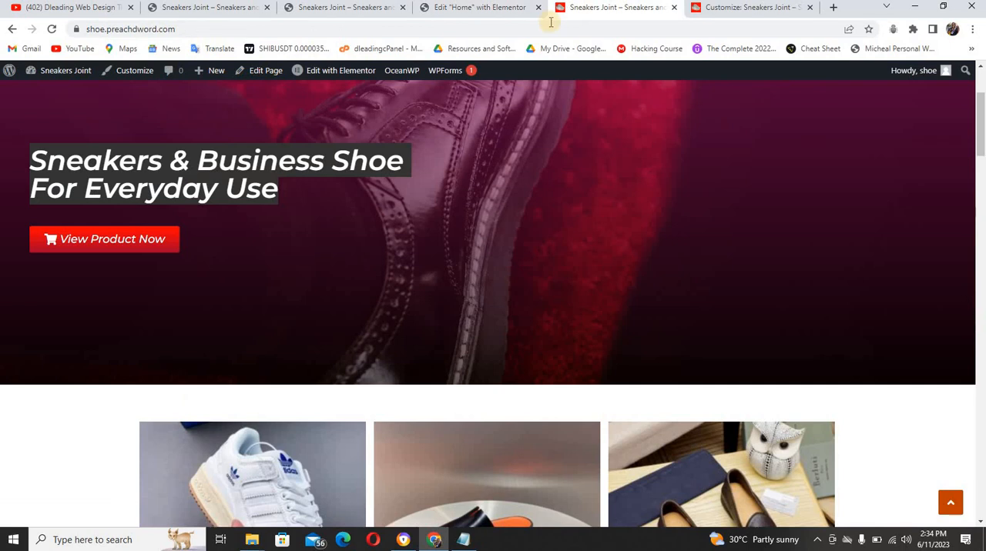
click(443, 13)
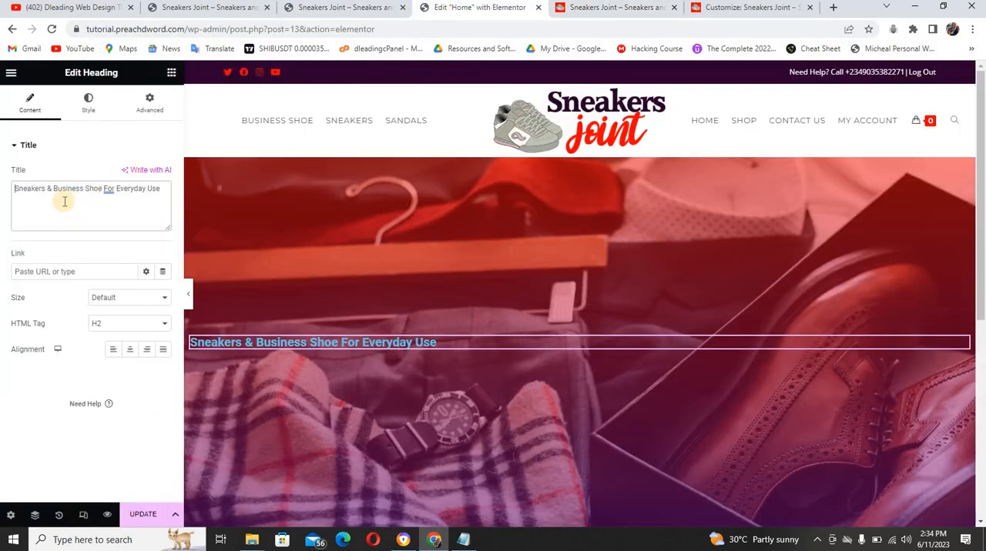
text(<)
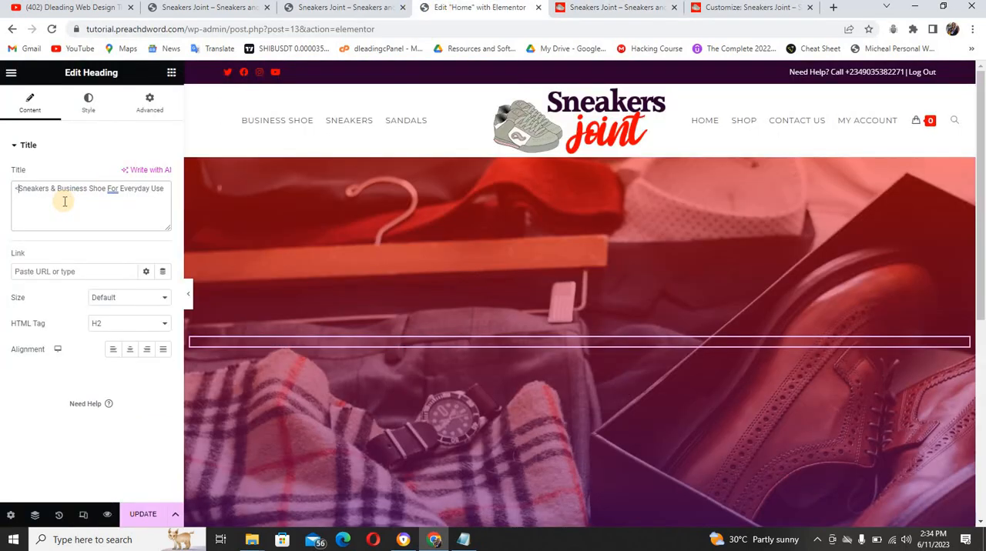
text(i)
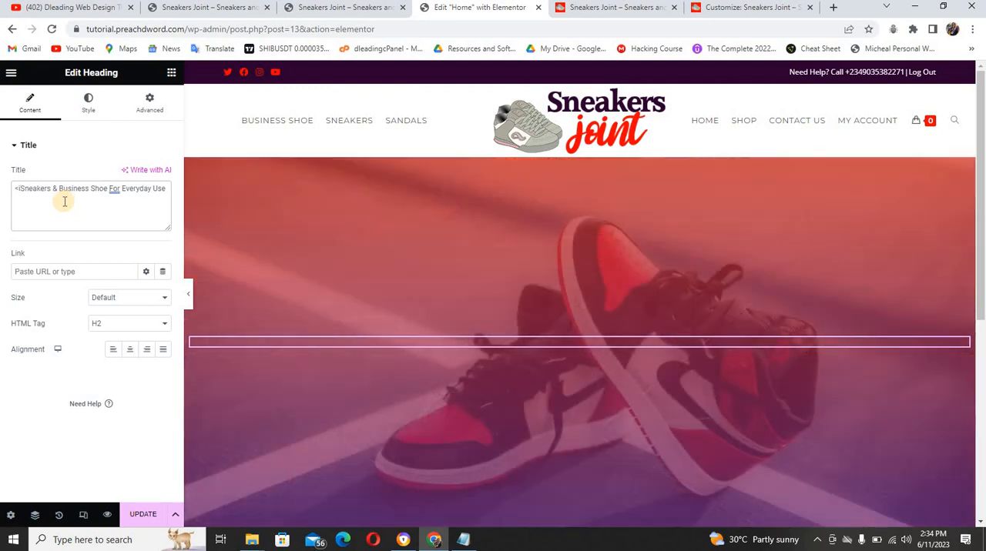
text(>)
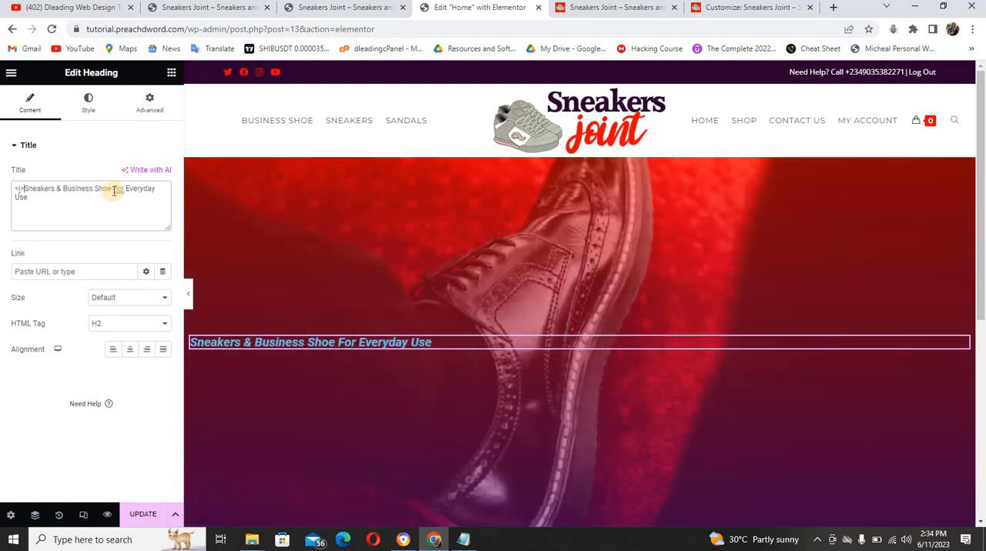
Compare with the reference heading and insert a <br/> line break after "Shoe" in the heading title
click(592, 12)
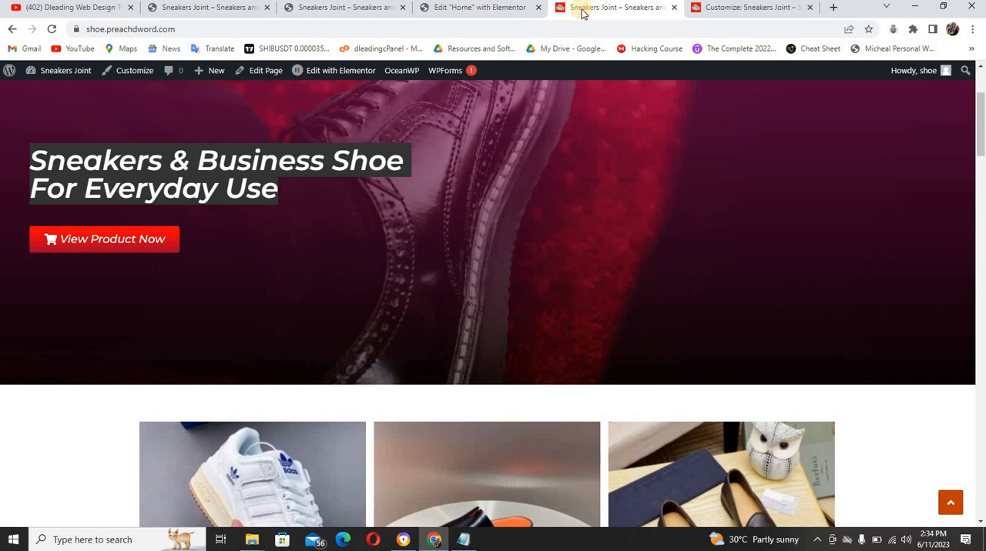
click(506, 9)
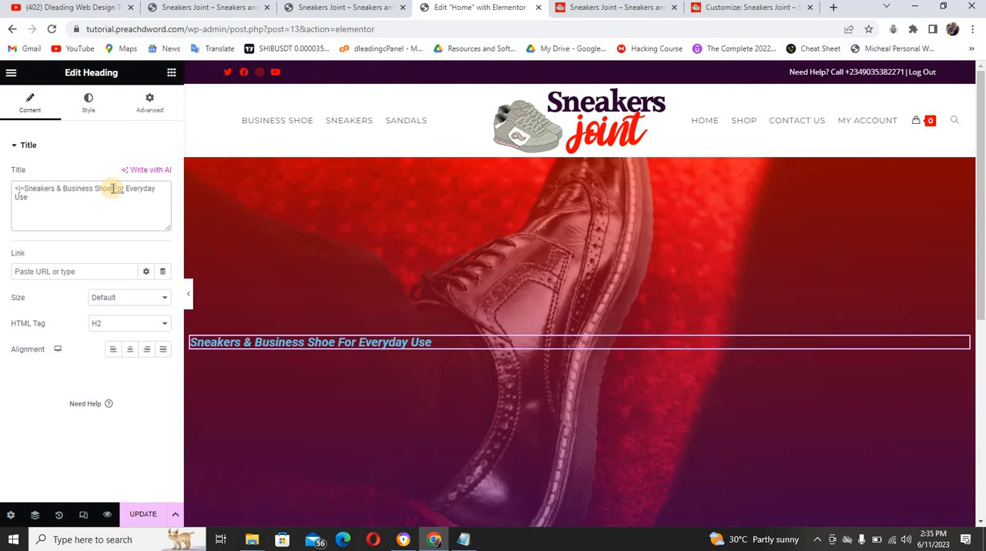
text(<)
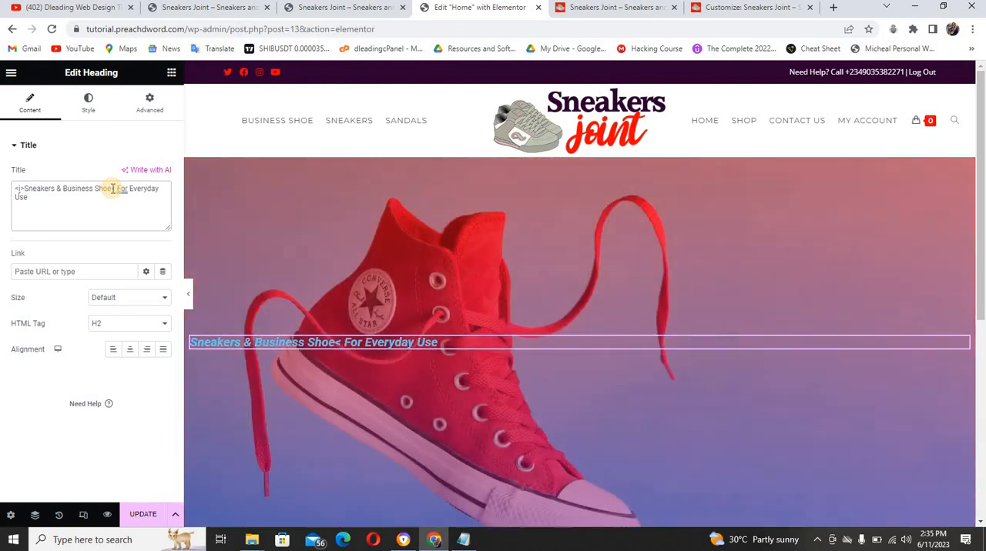
text(/)
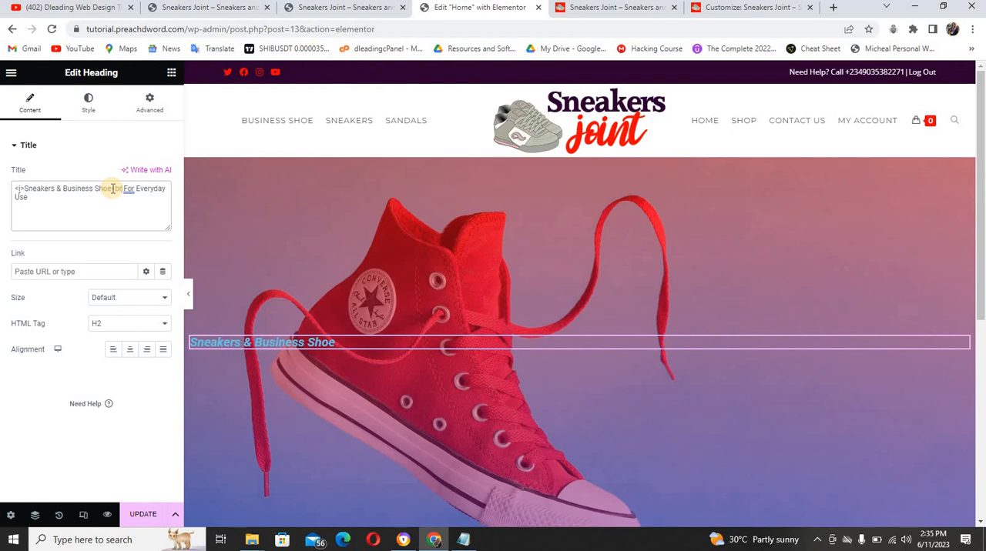
text(br>)
text(>)
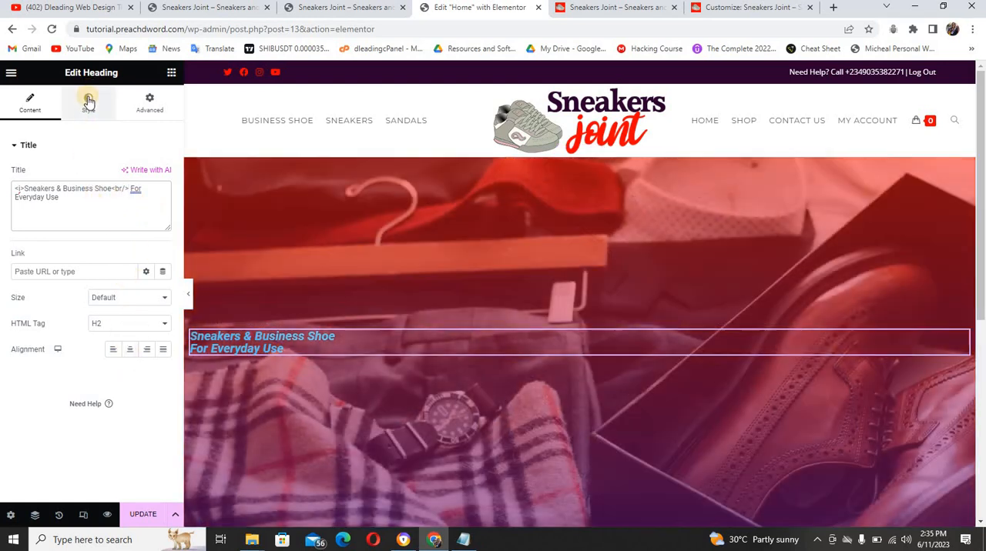
Set the heading's text color to a near-white, about #F1F1F1
click(89, 101)
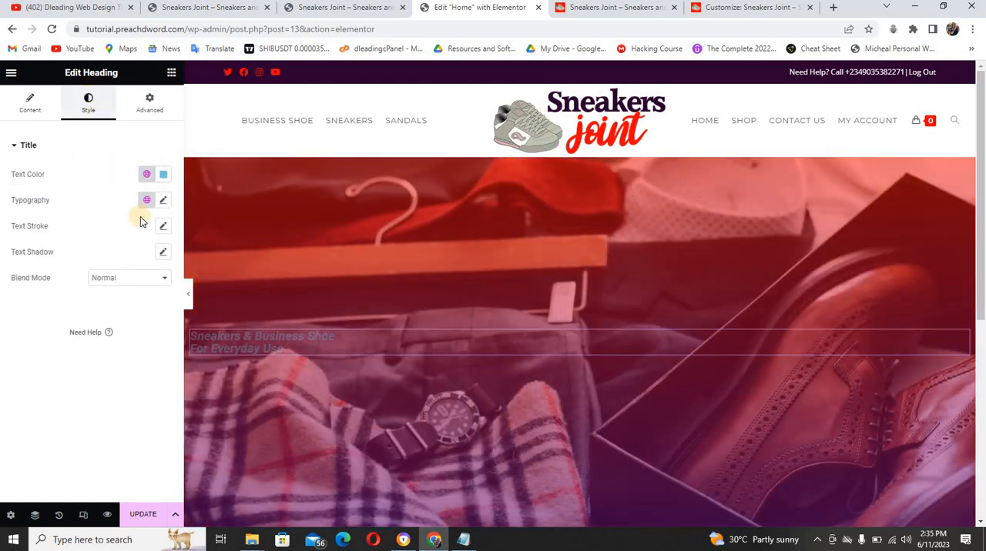
click(165, 176)
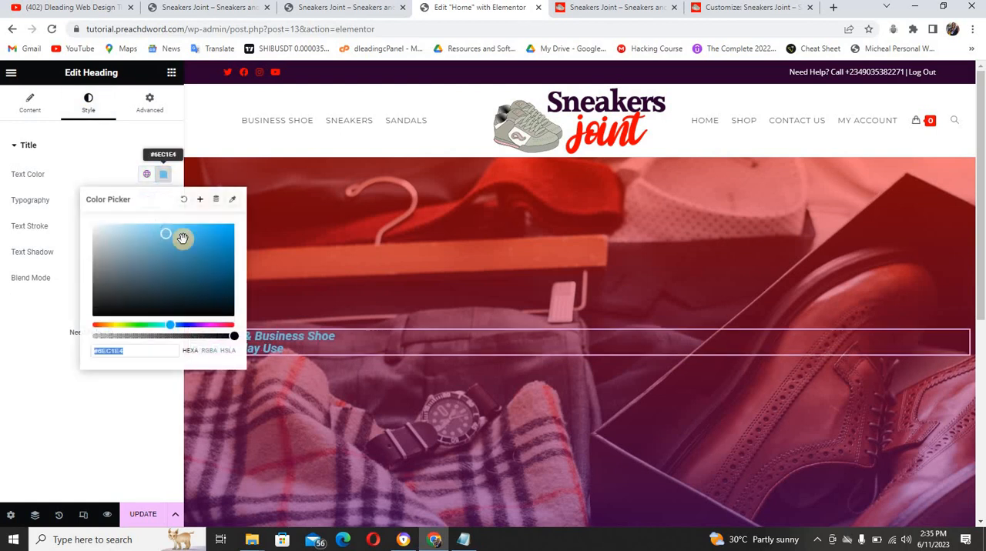
drag(164, 236, 75, 220)
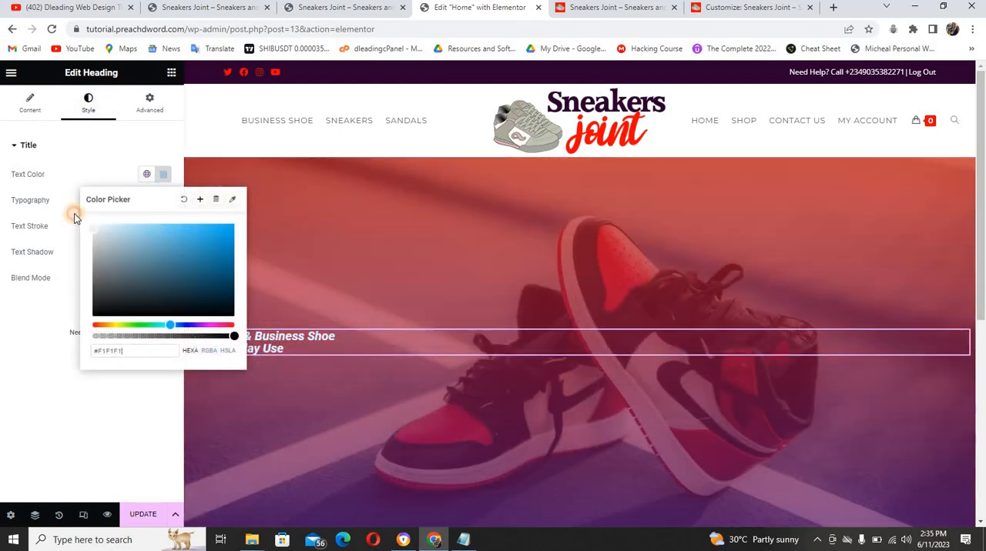
click(83, 161)
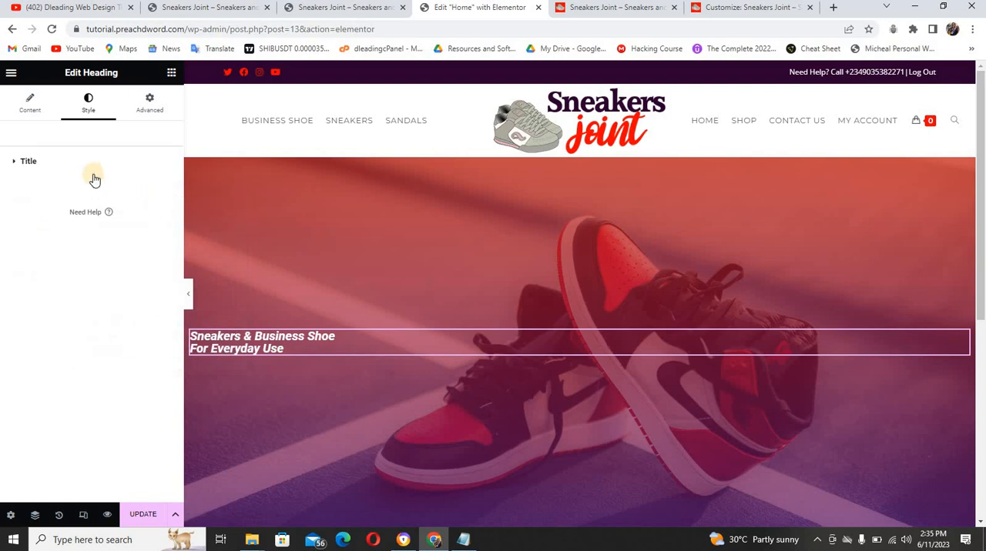
click(94, 165)
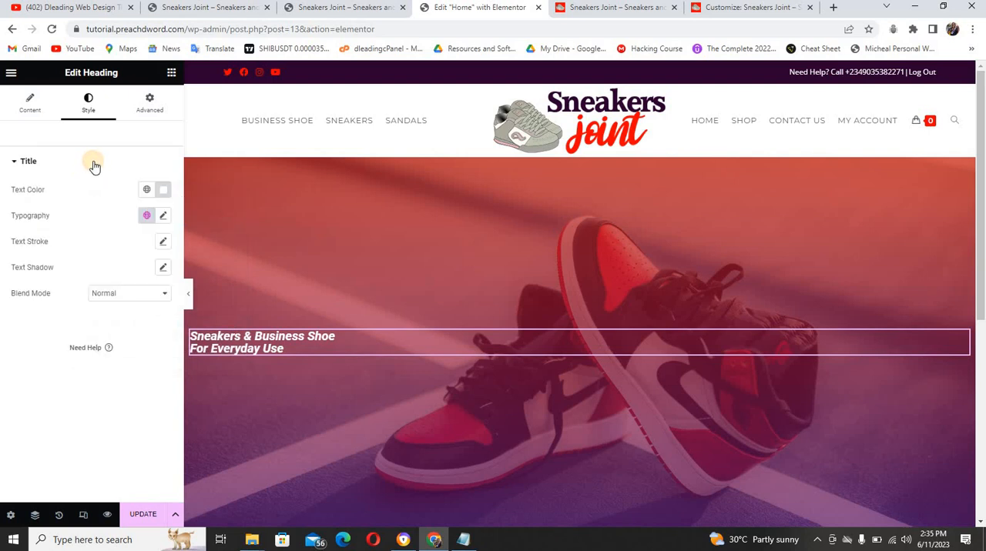
Set the heading's typography to the Montserrat font family with a size of 45 px
click(162, 218)
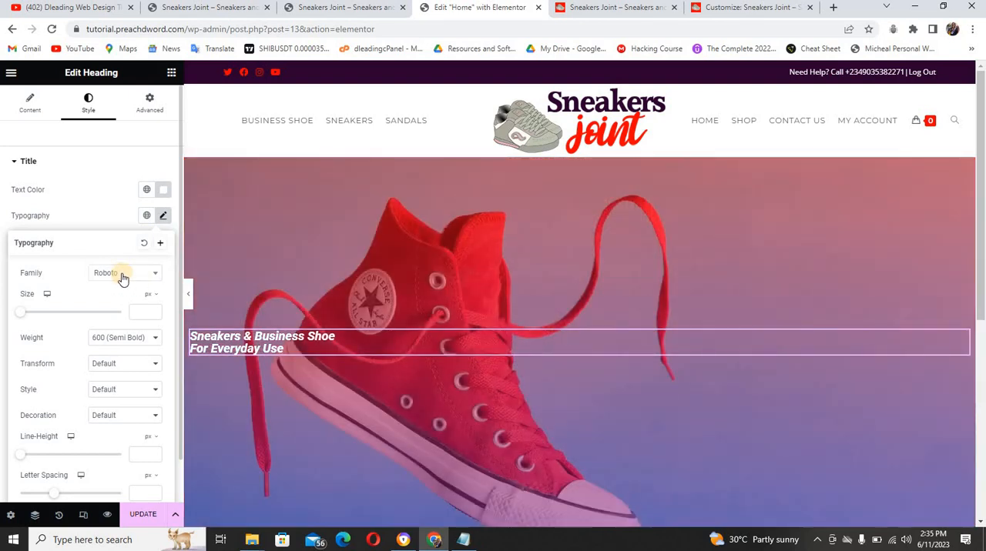
click(146, 274)
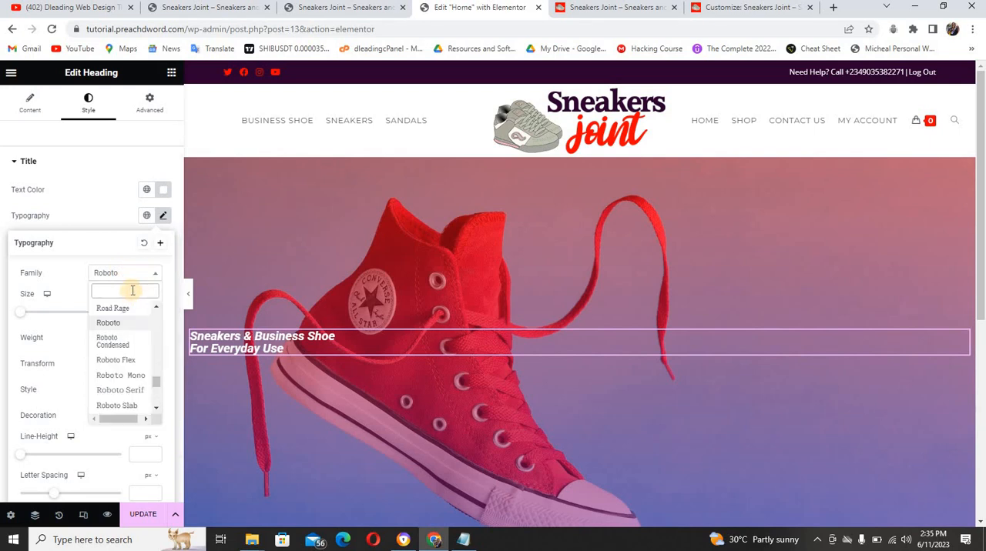
text(serr)
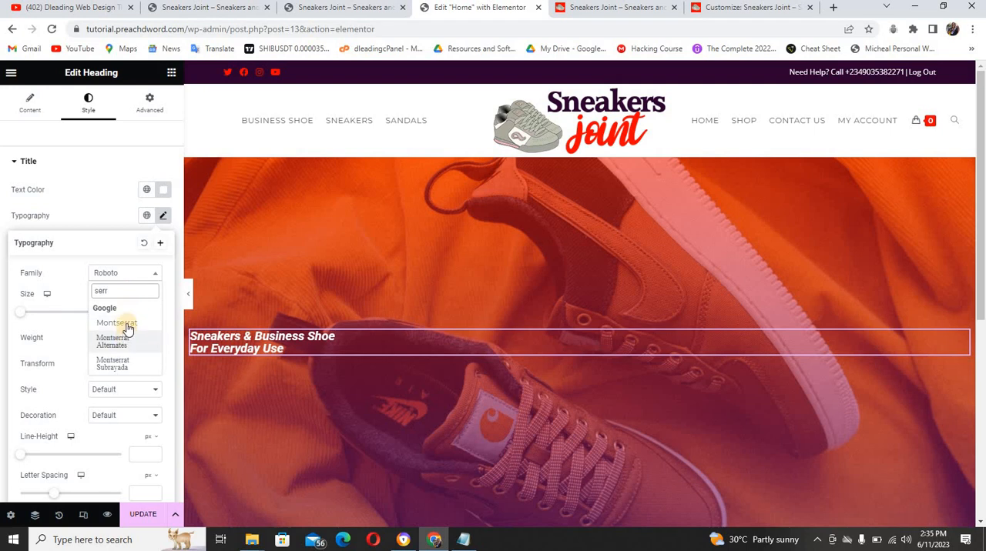
click(115, 325)
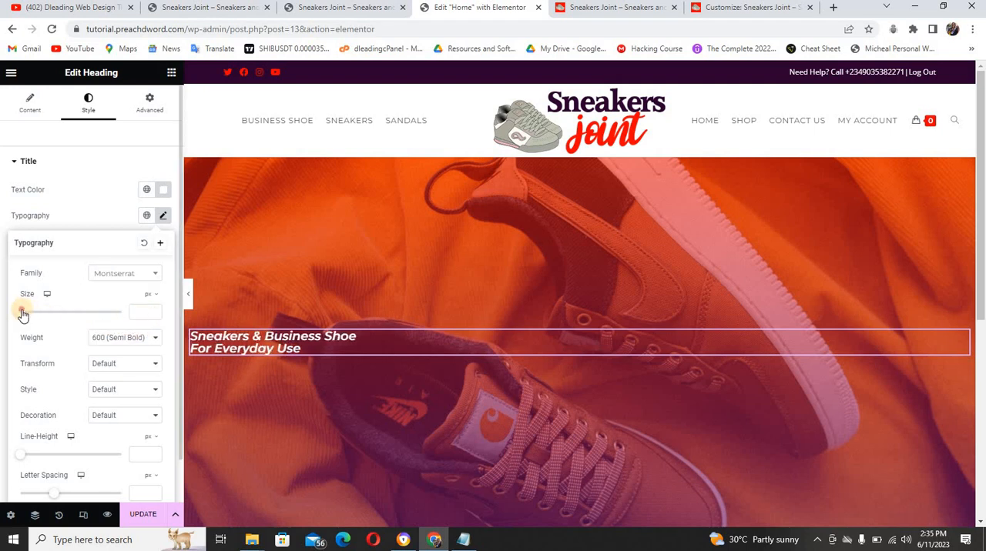
drag(23, 314, 45, 314)
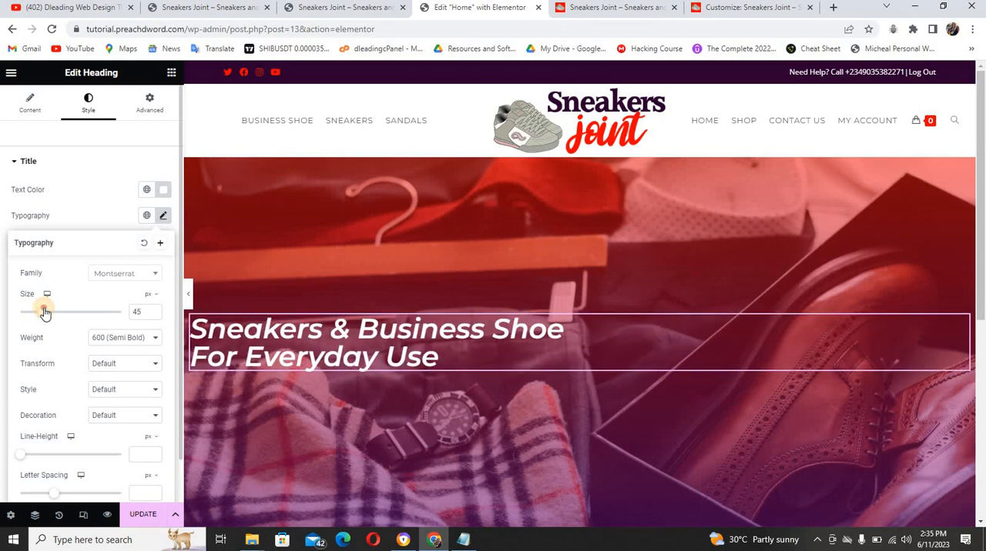
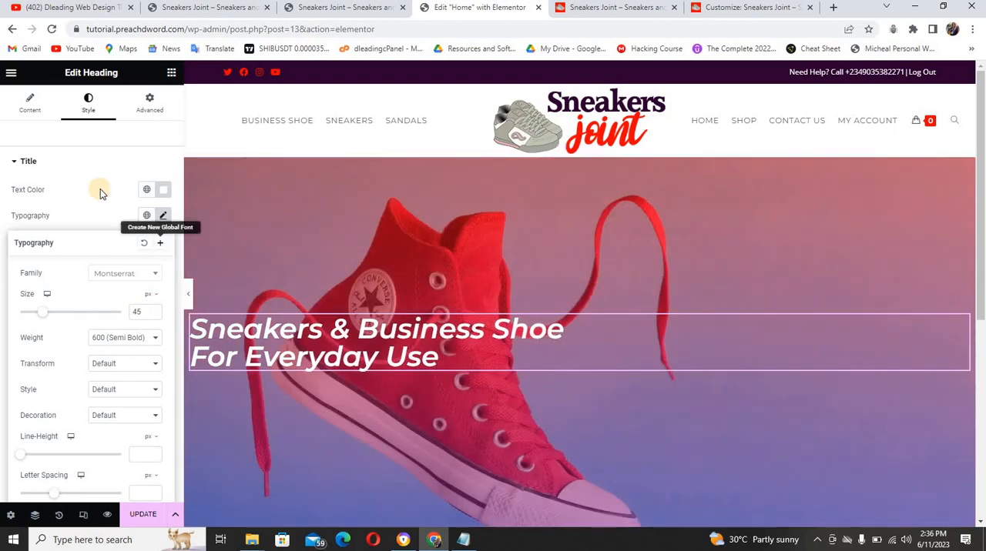
Set the heading's padding to 40 px on all sides and compare its placement with the reference site's hero heading
click(100, 189)
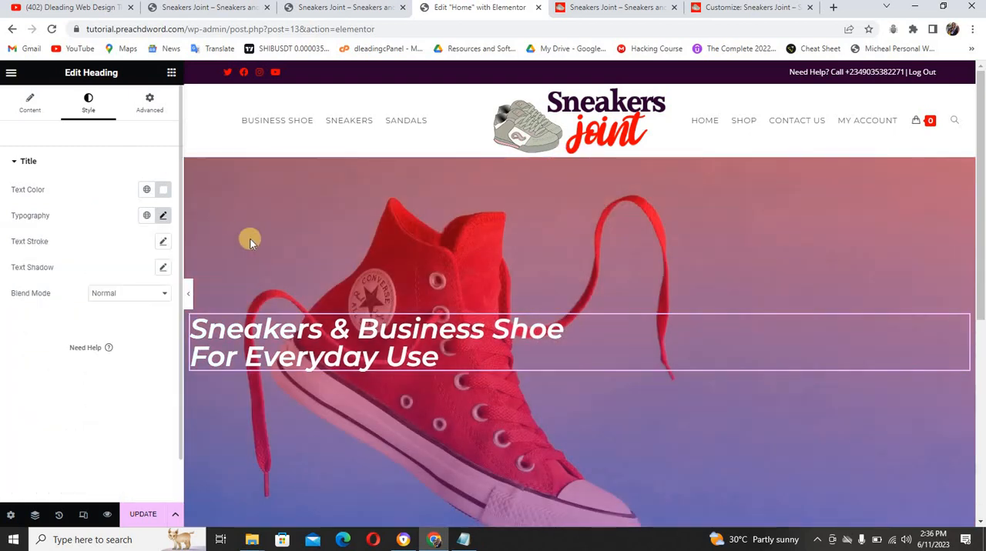
click(152, 108)
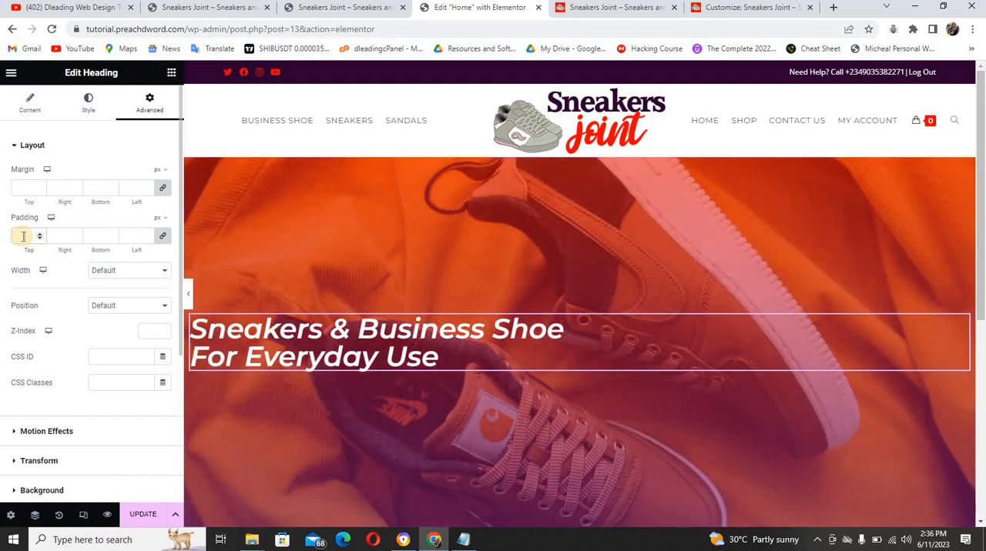
click(24, 237)
text(40)
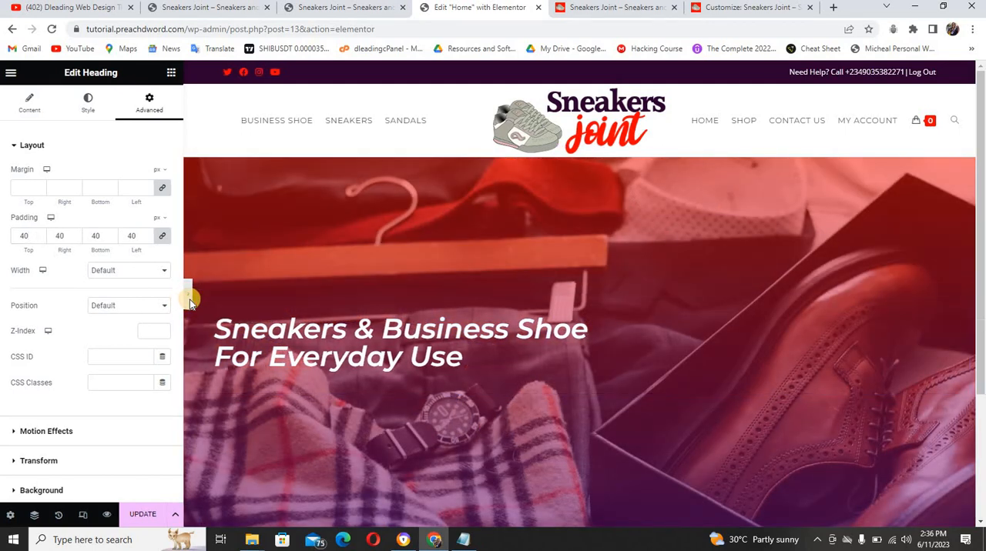
click(189, 298)
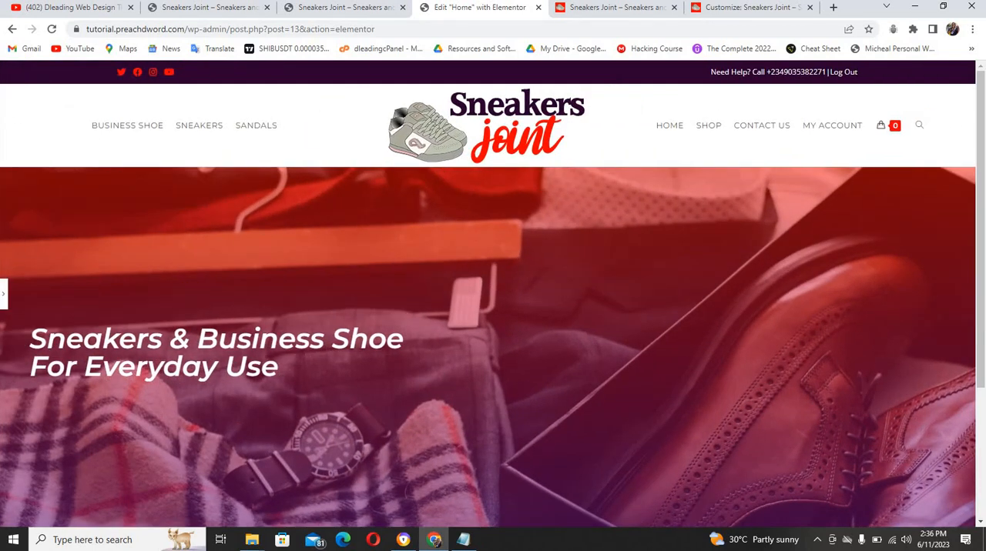
click(589, 6)
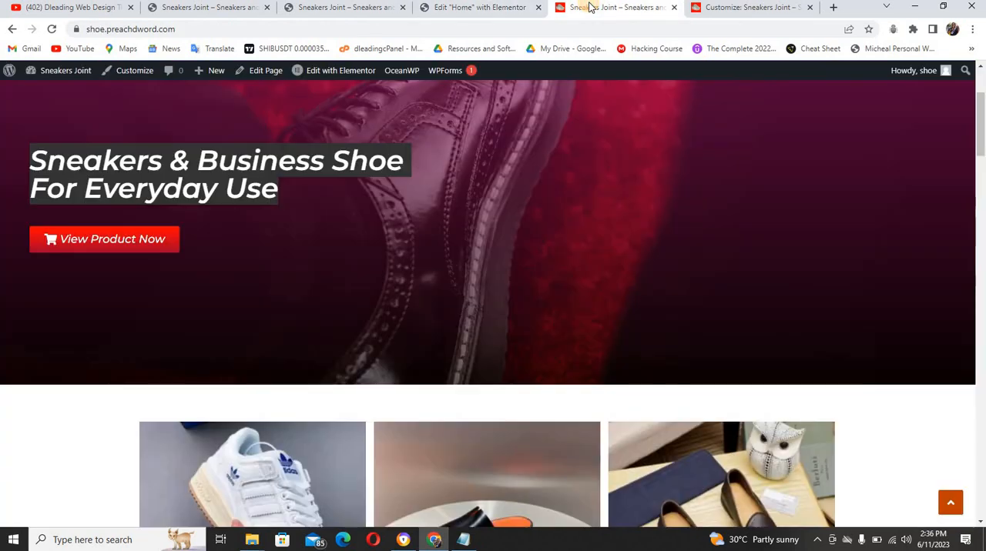
click(443, 10)
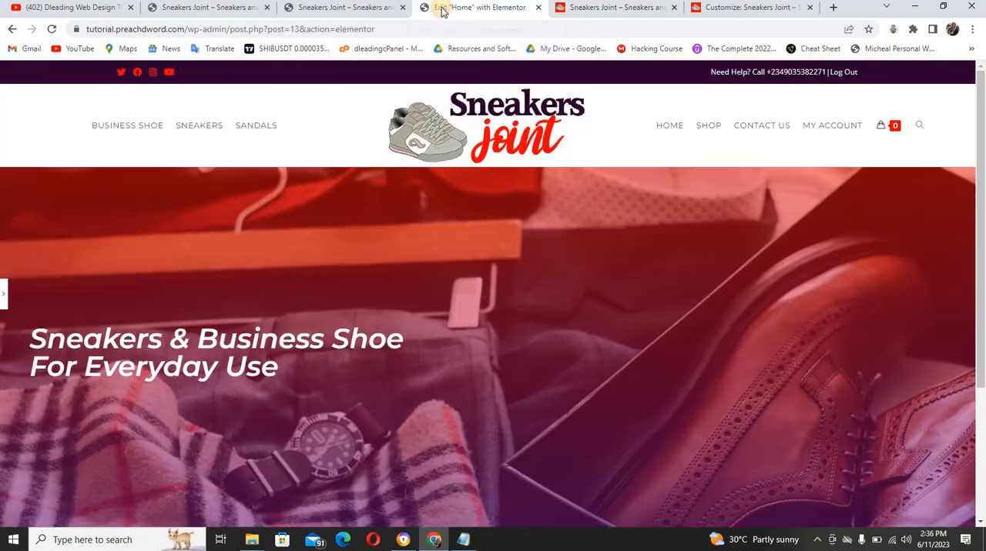
click(4, 294)
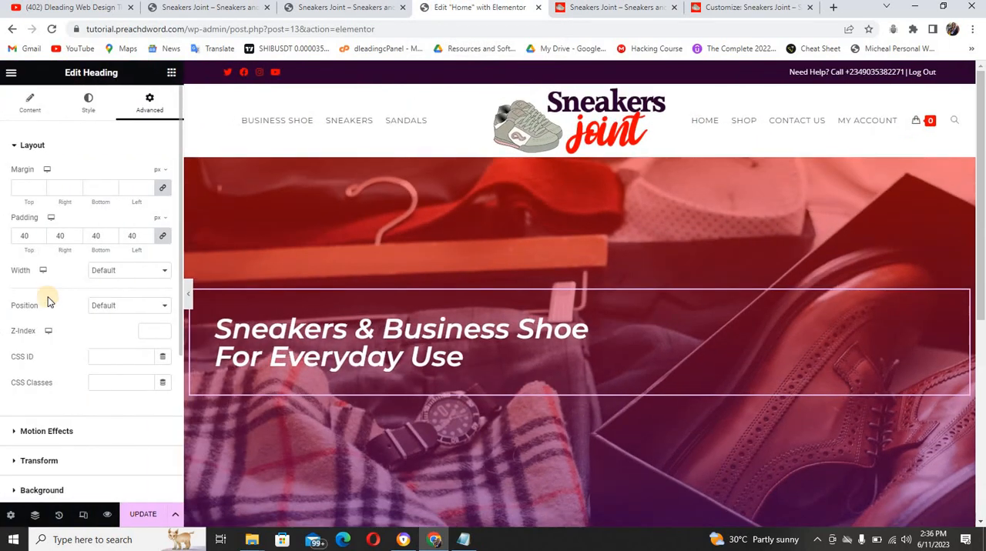
Add a Button widget below the heading and set its text to the reference button's wording, "View Product Now"
click(171, 73)
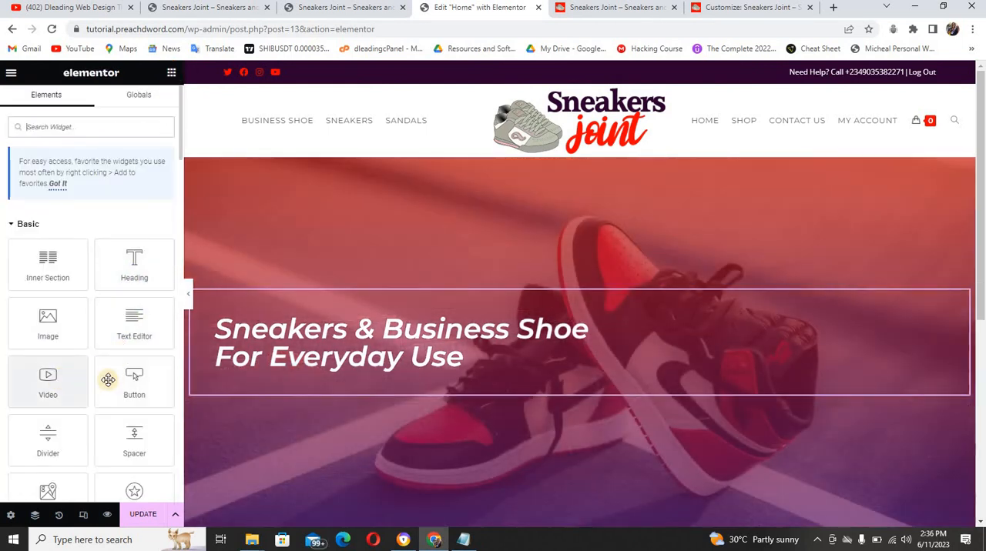
drag(108, 379, 346, 389)
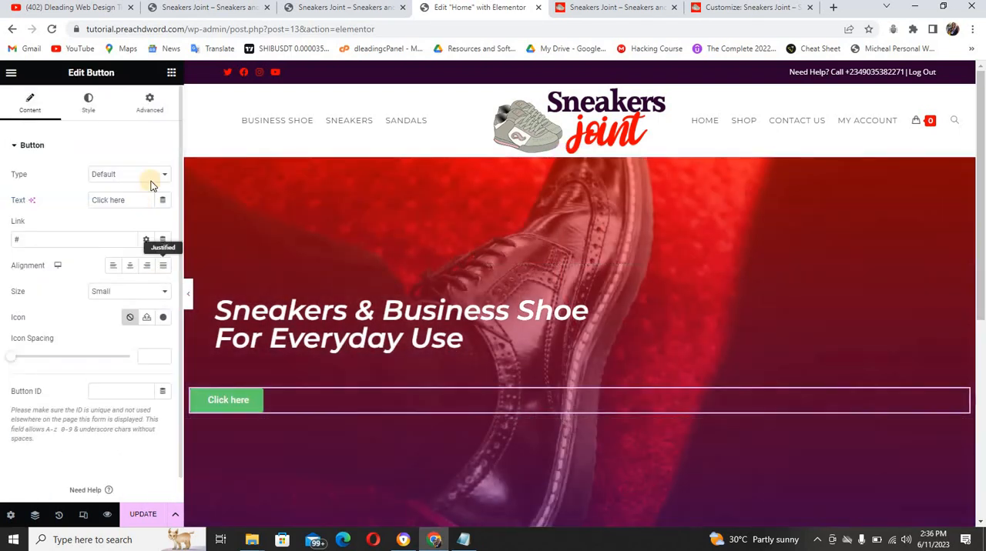
click(596, 8)
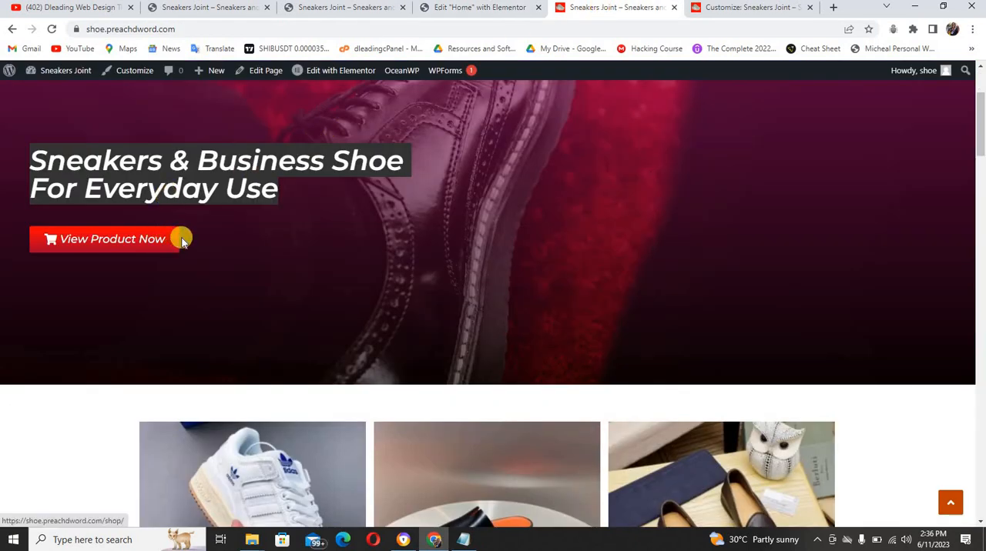
drag(121, 238, 61, 238)
key(ctrl+c)
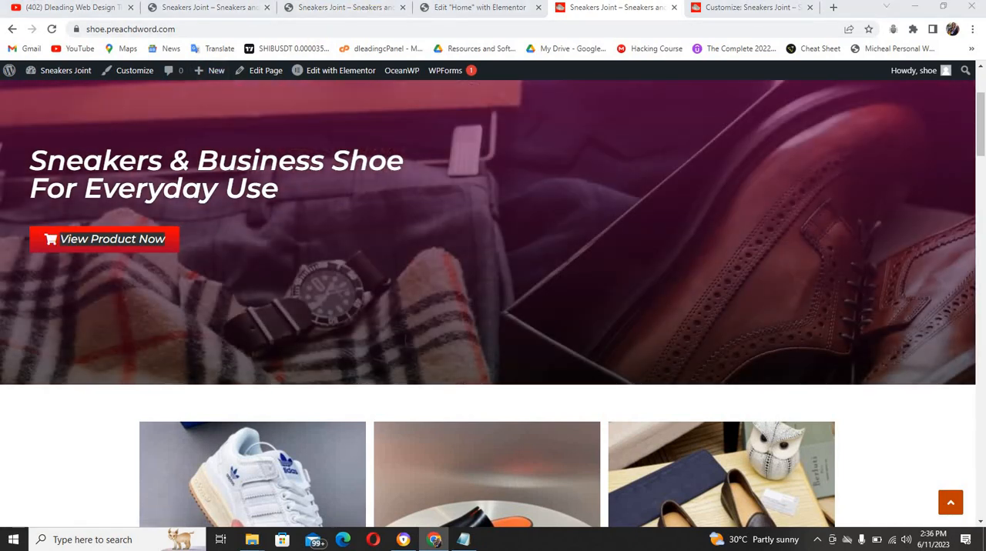
click(437, 12)
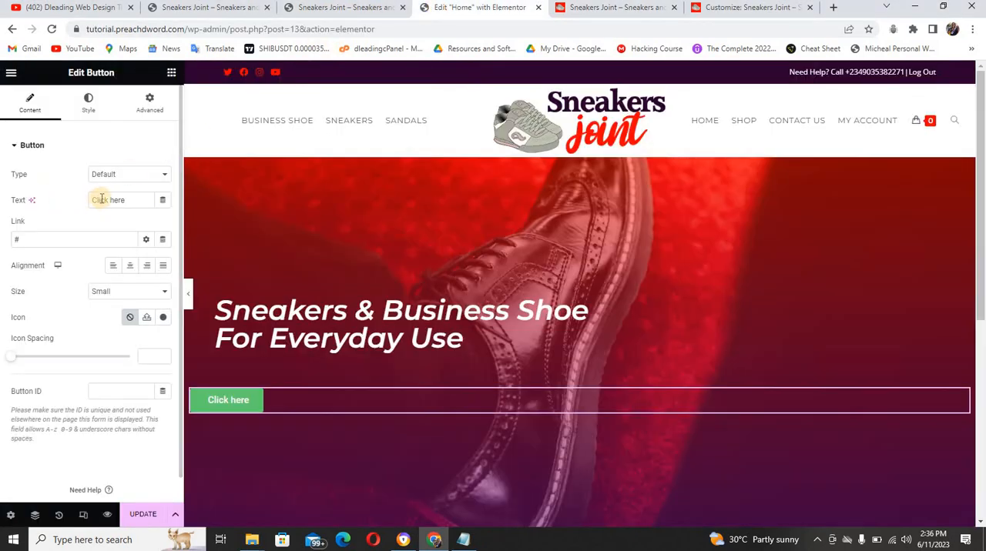
key(ctrl+v)
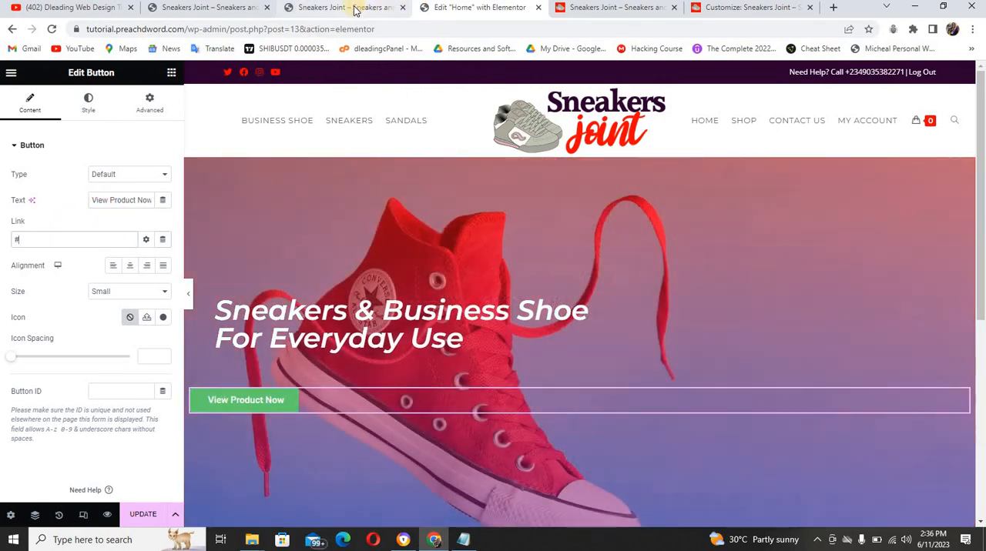
Copy the Shop page's link address from the tutorial site and set it as the button's link
click(355, 10)
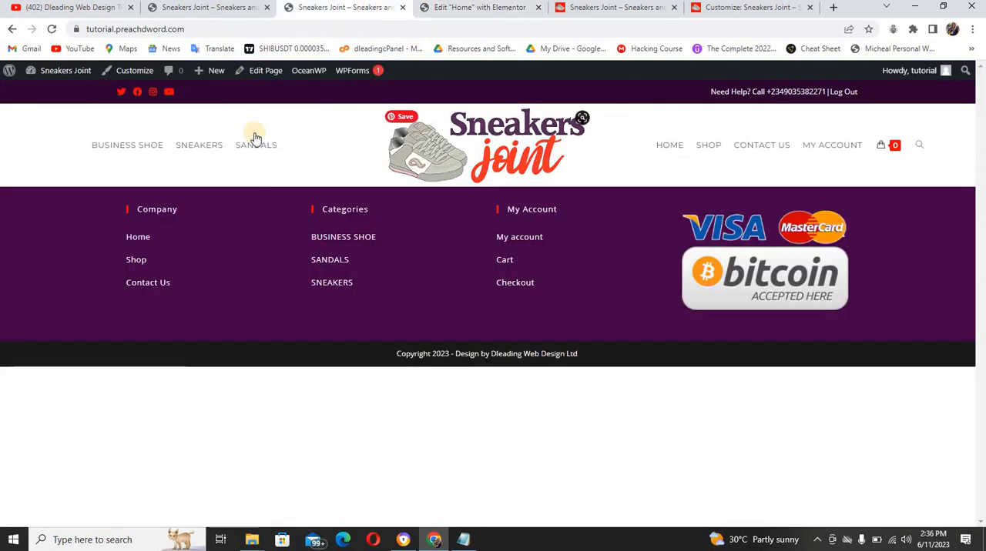
right_click(709, 151)
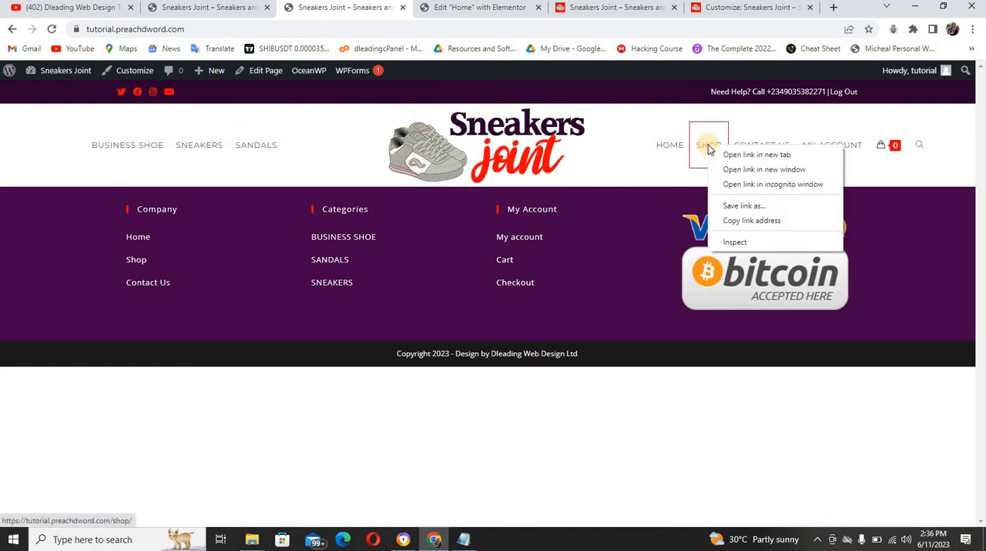
click(746, 221)
click(443, 9)
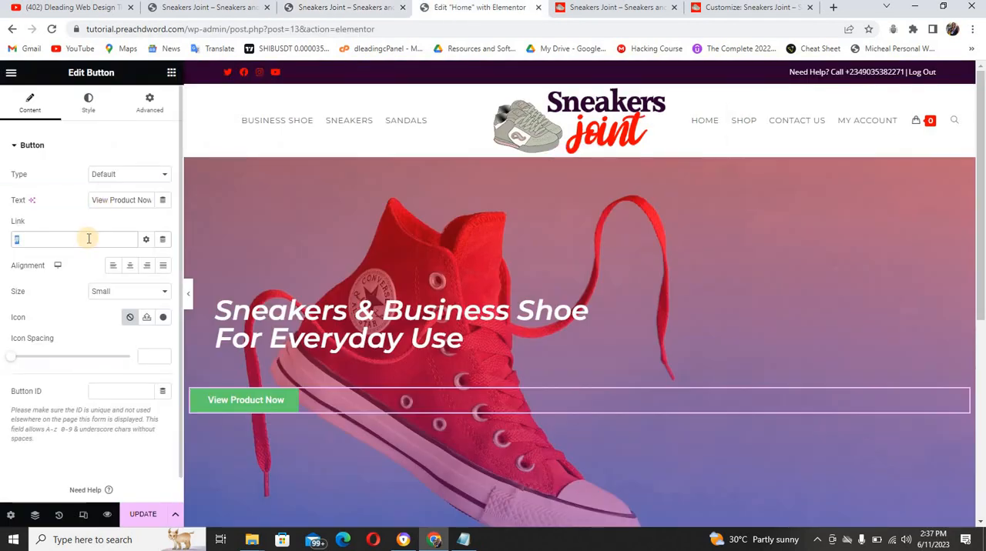
key(ctrl+v)
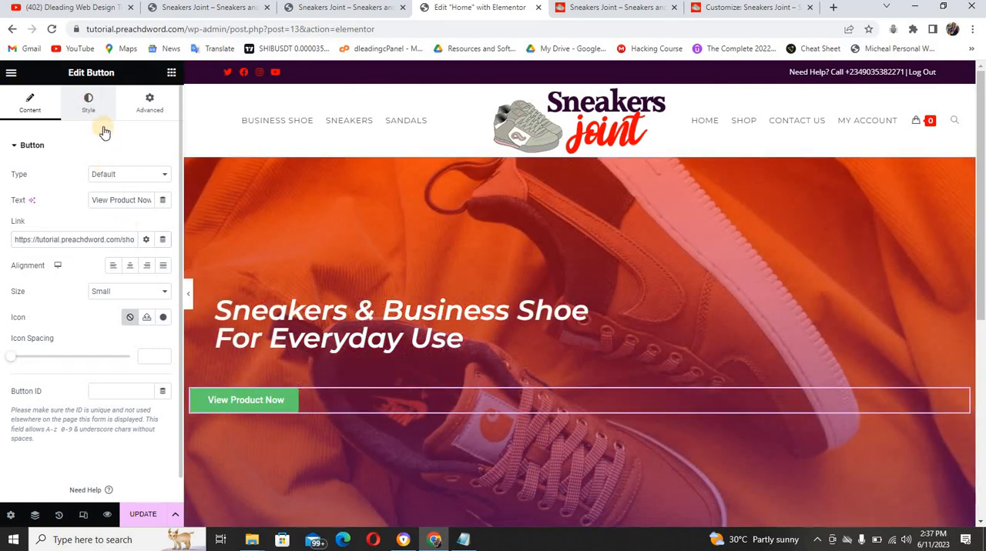
Give the button a gradient background with a bright red first color, #FA0202
click(94, 111)
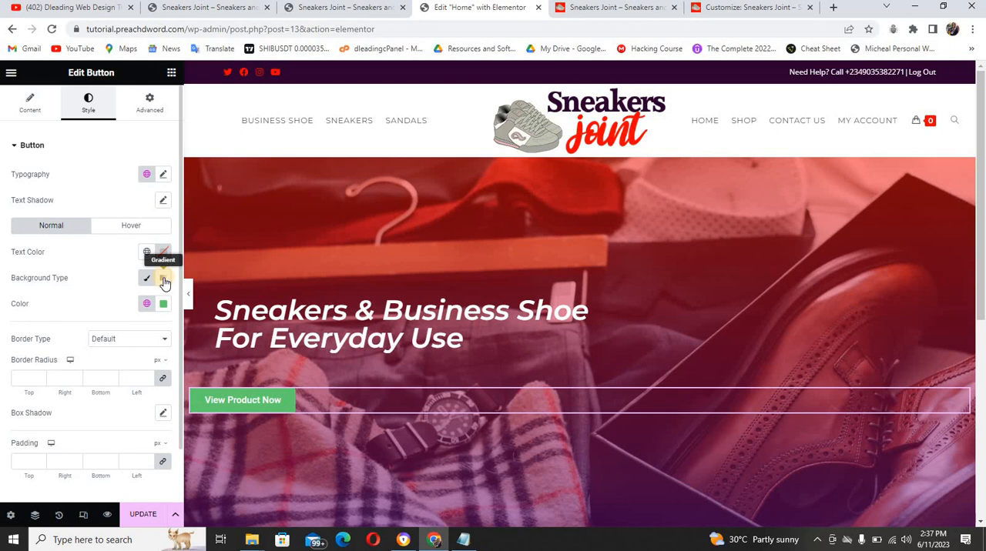
click(164, 279)
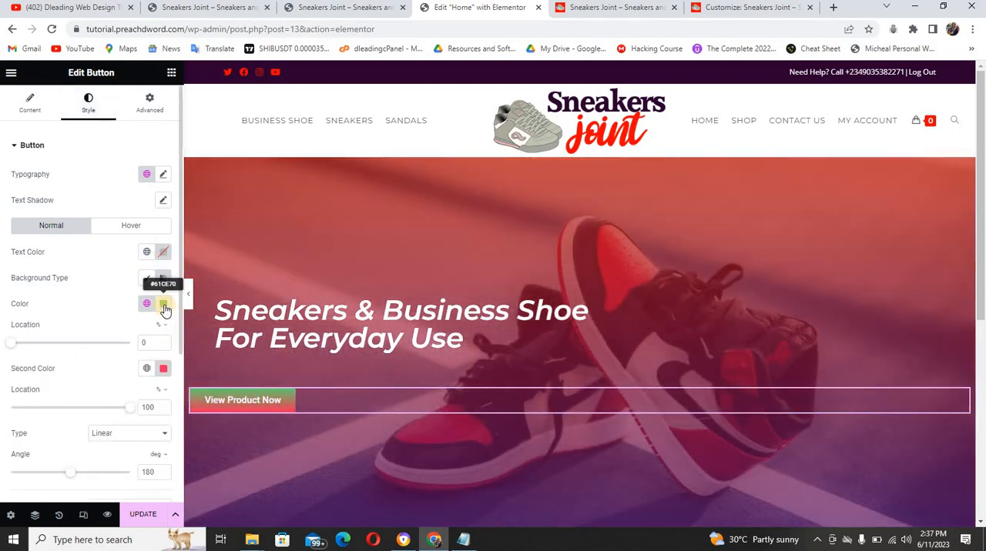
click(163, 305)
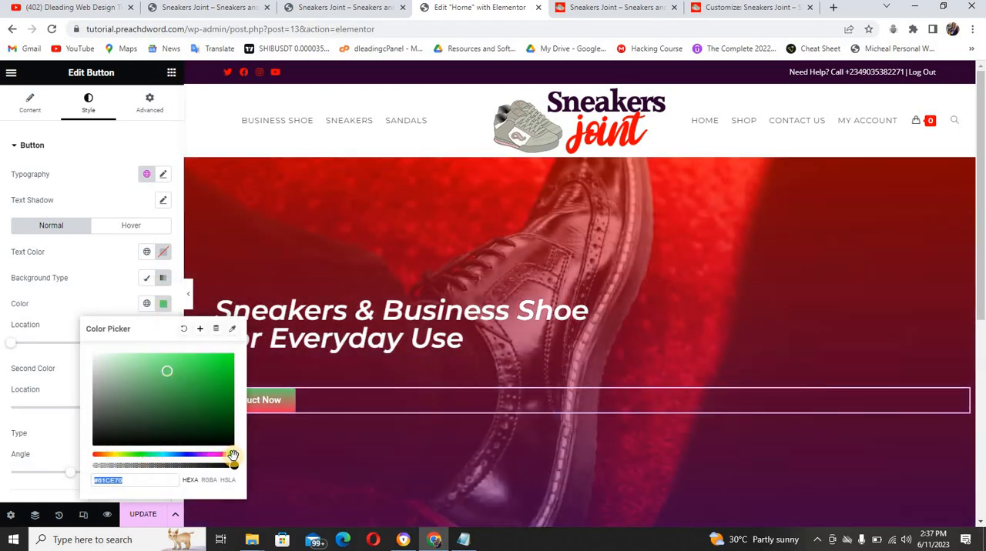
click(230, 455)
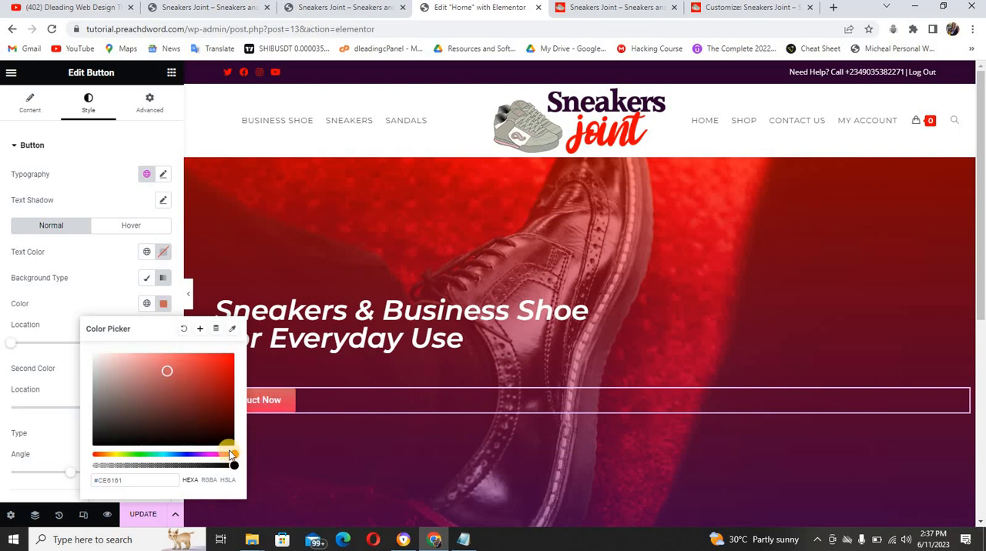
drag(231, 455, 58, 460)
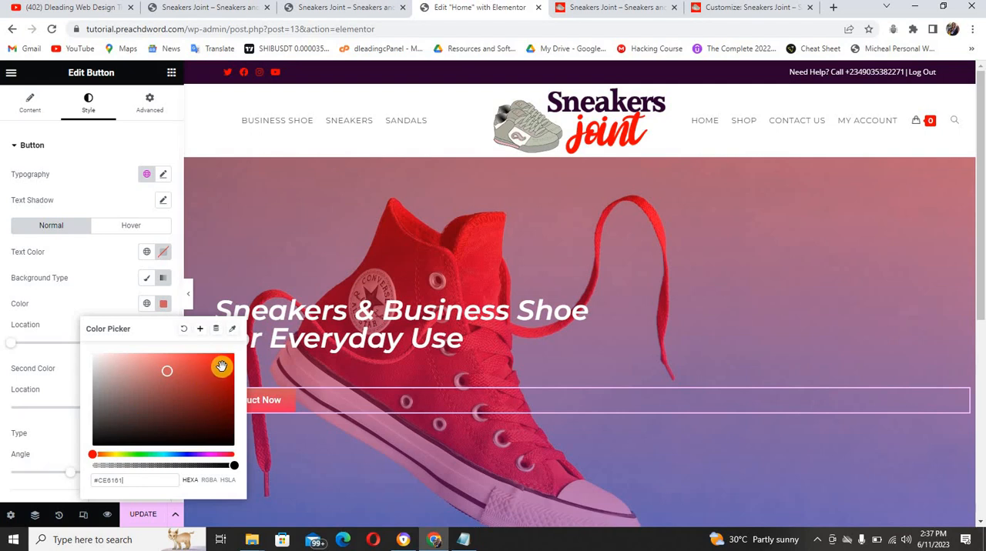
drag(221, 362, 234, 351)
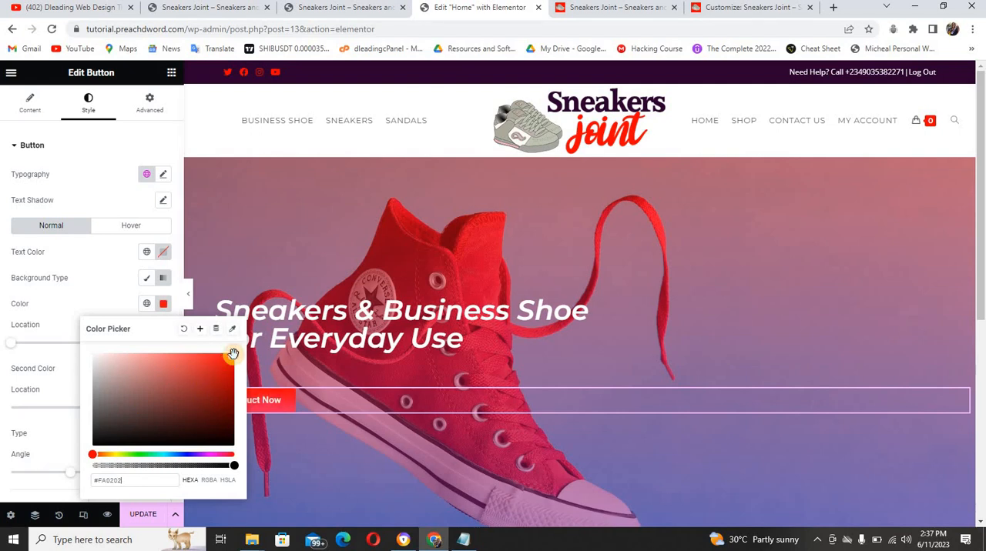
click(114, 284)
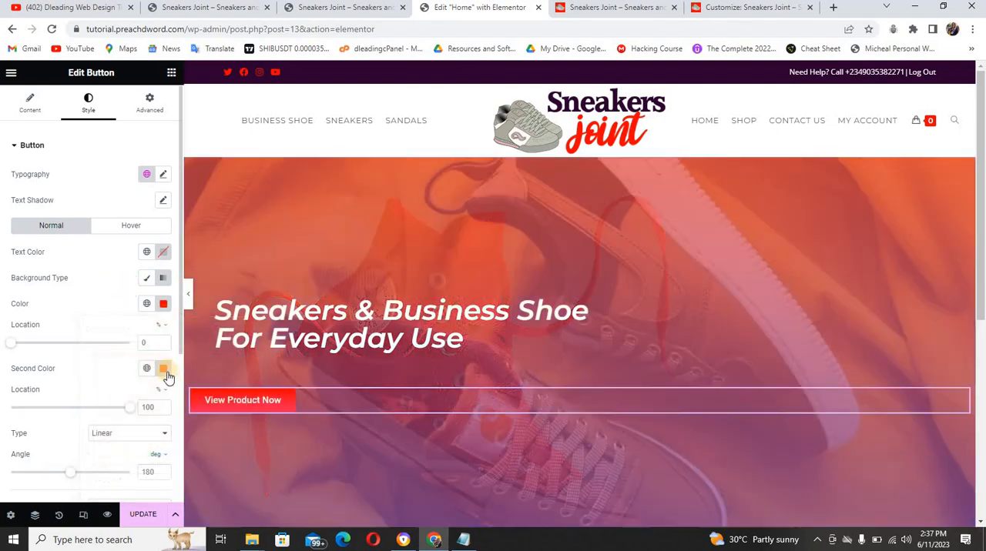
Try dark reds for the gradient's second color, compare with the reference button, and adjust the color to about #AF2C4C
click(164, 369)
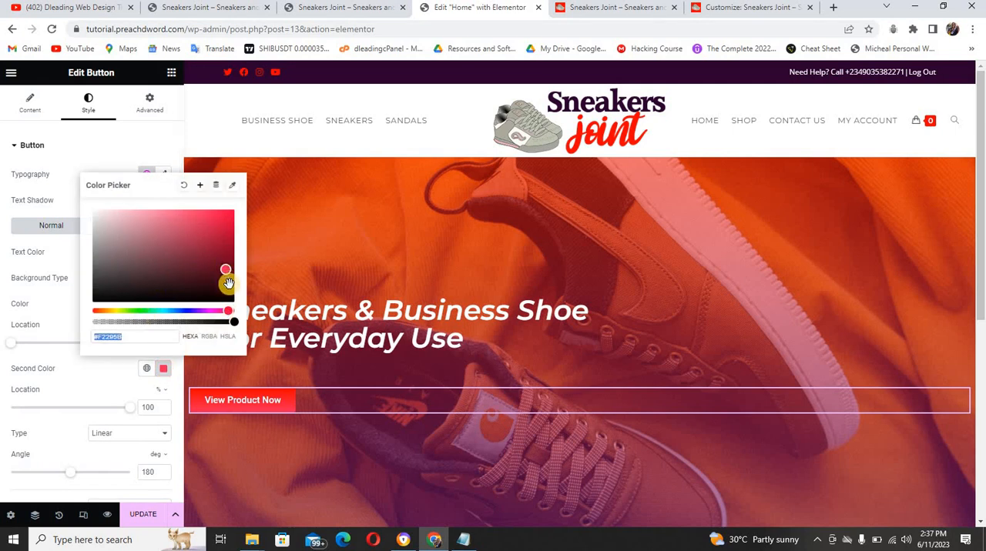
drag(224, 277, 229, 284)
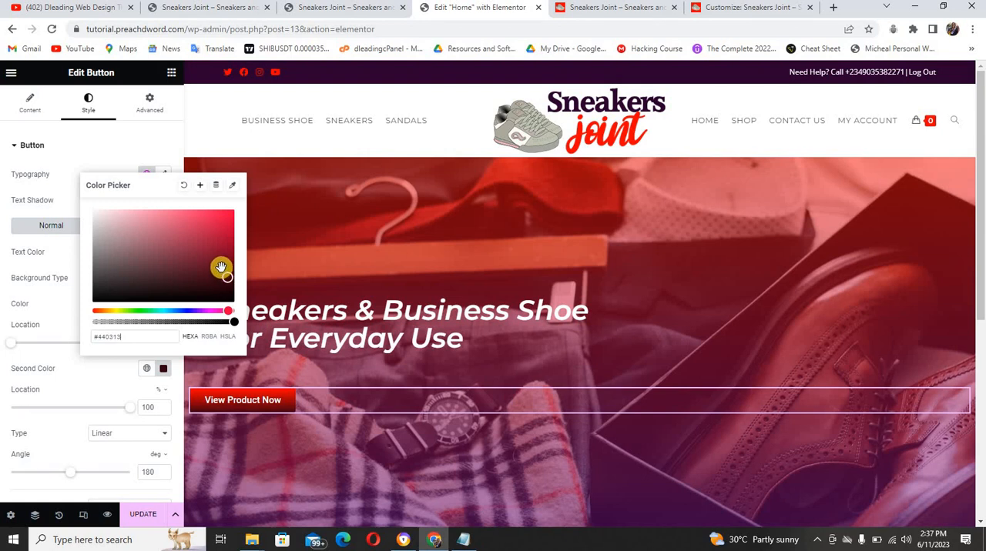
drag(221, 267, 220, 266)
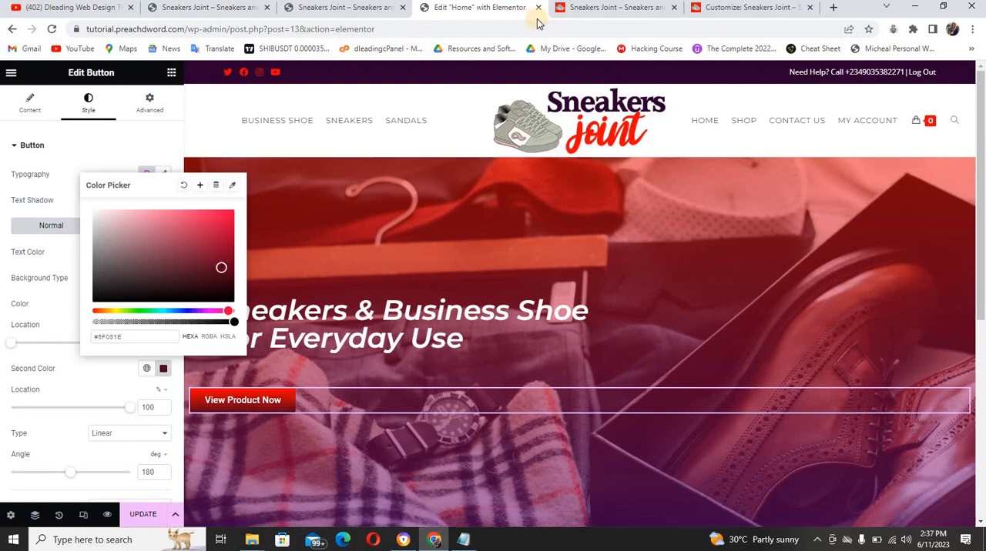
click(565, 11)
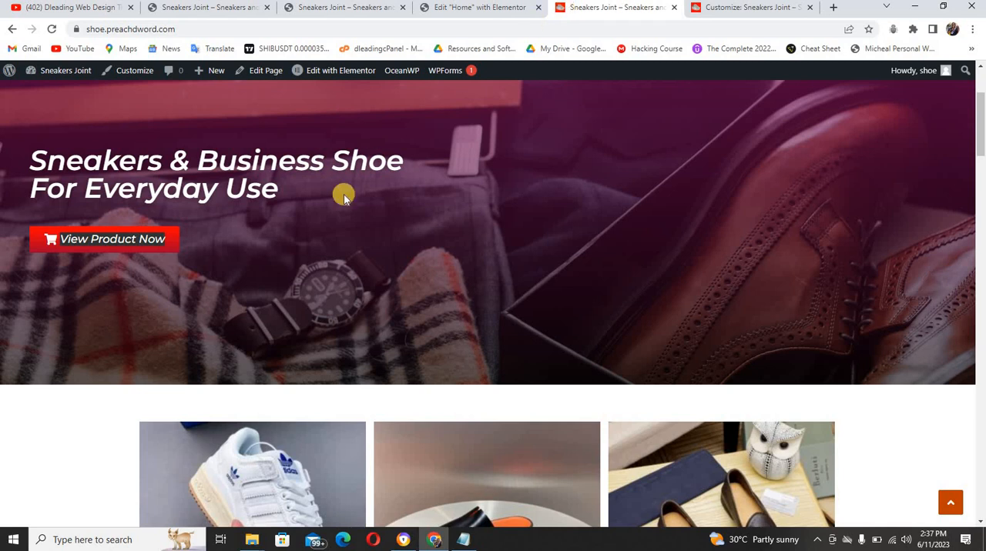
click(454, 10)
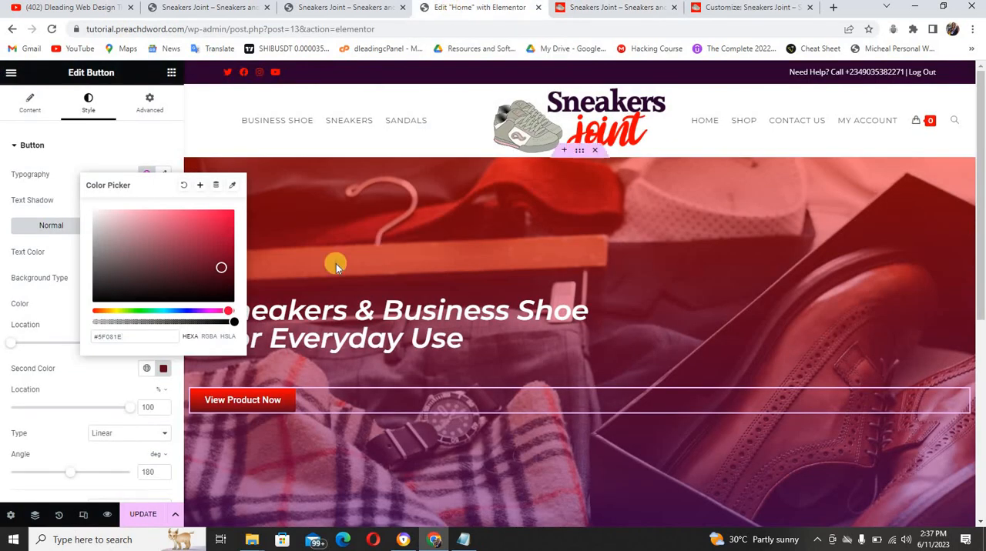
drag(223, 267, 198, 238)
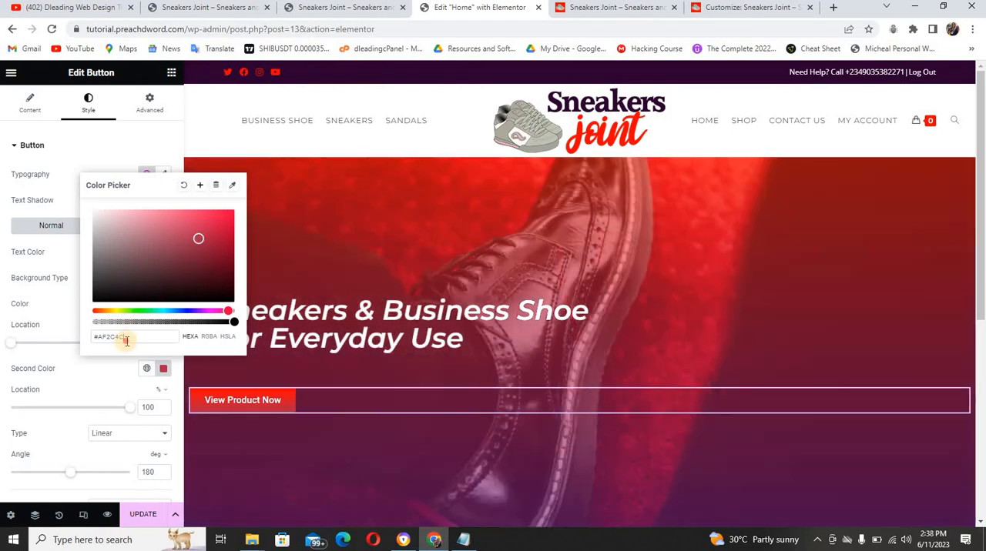
Set the button gradient's second color to the semi-transparent hex value #22BB002F
double_click(127, 339)
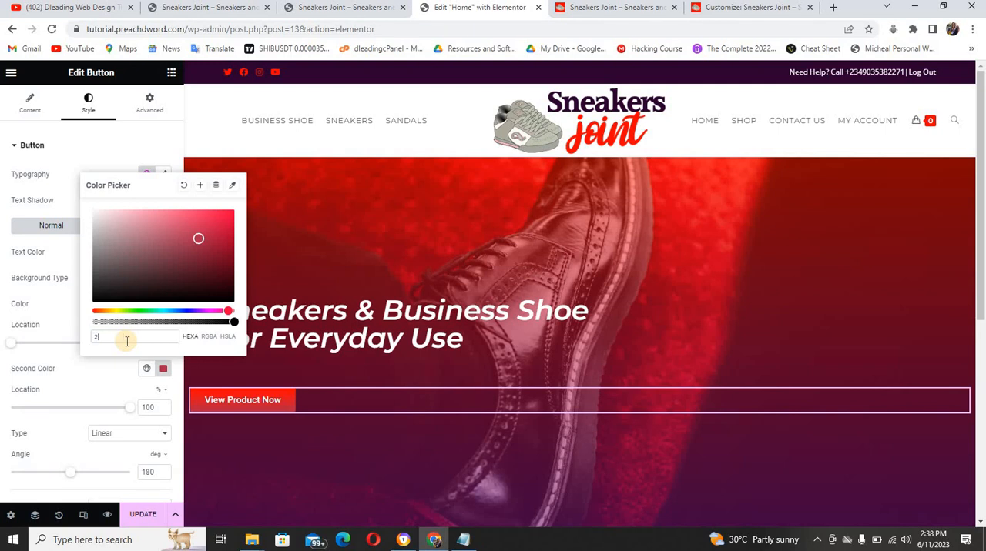
text(2b00)
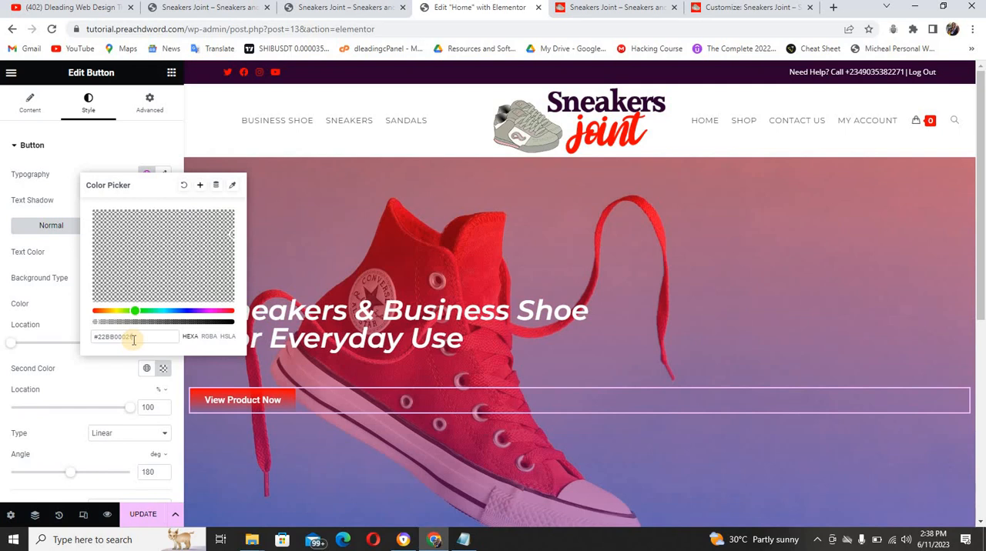
key(Return)
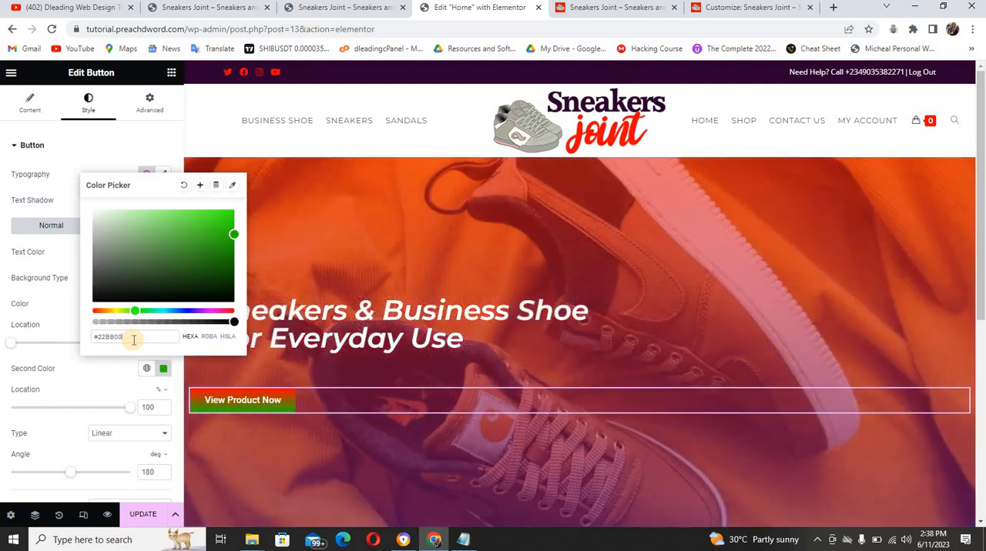
text(2F)
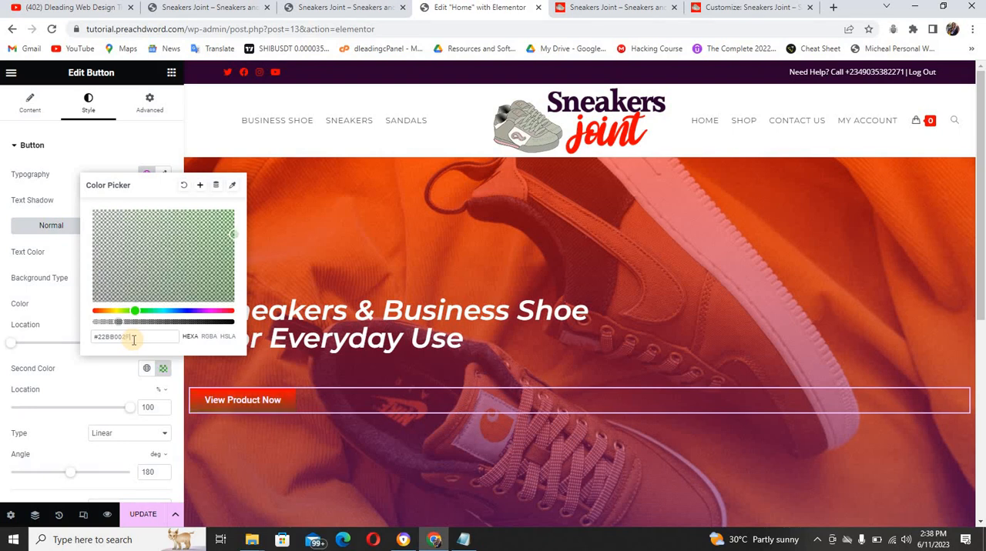
drag(134, 340, 121, 341)
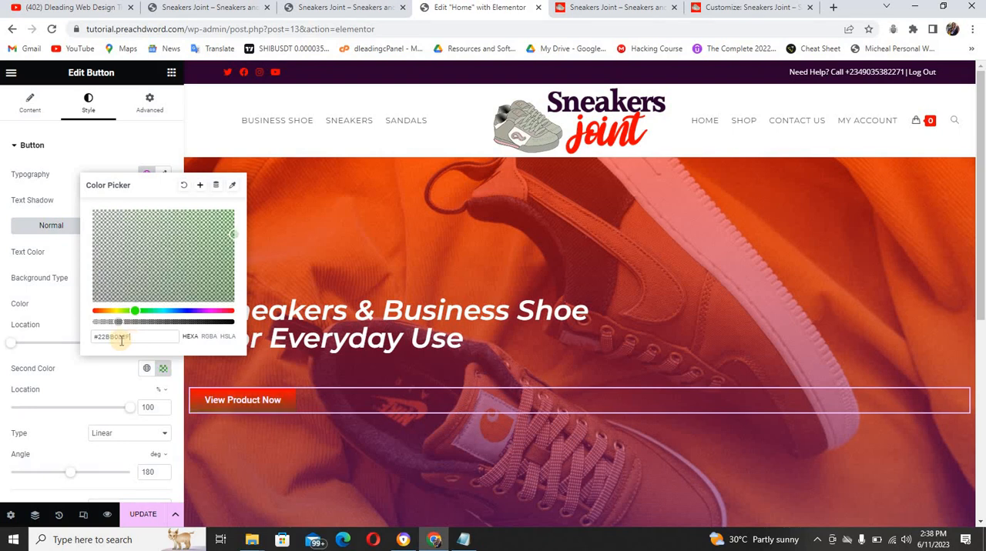
click(65, 322)
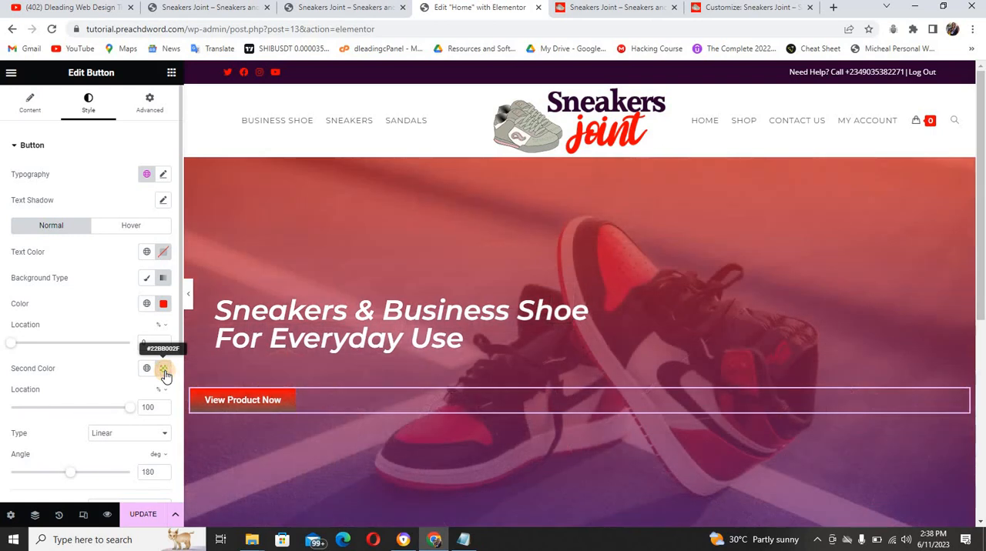
Set the button gradient's second color to the dark purple #2B002F
click(164, 370)
triple_click(120, 337)
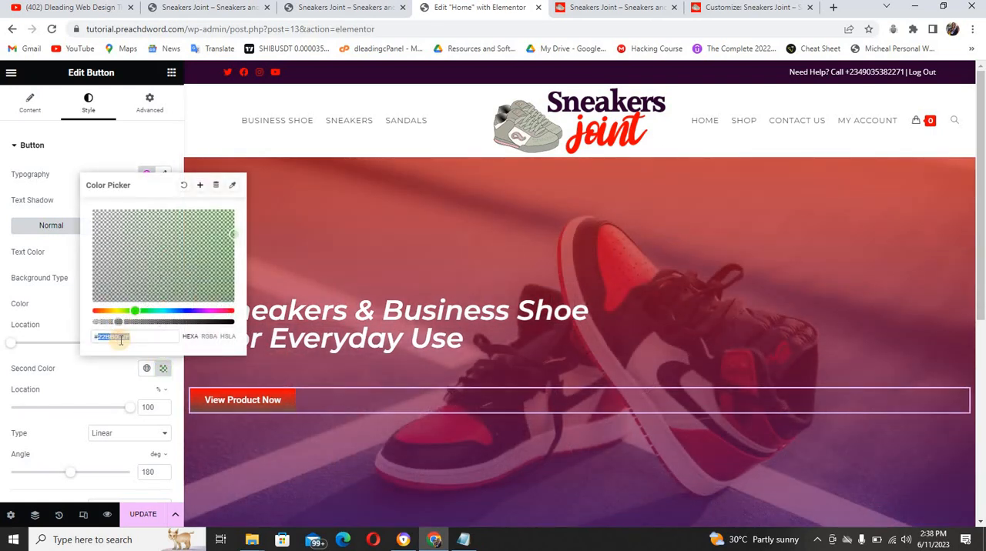
text(#2b00)
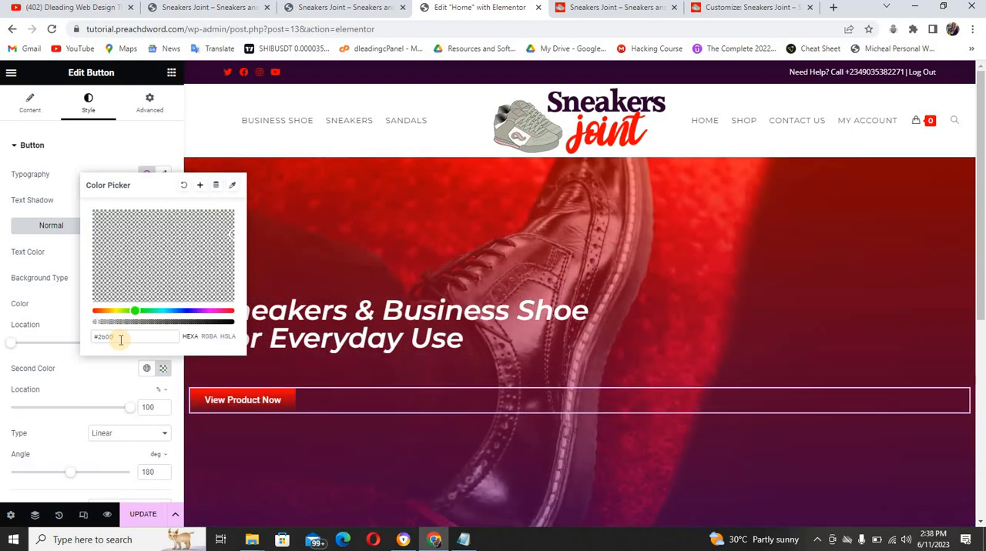
text(2f)
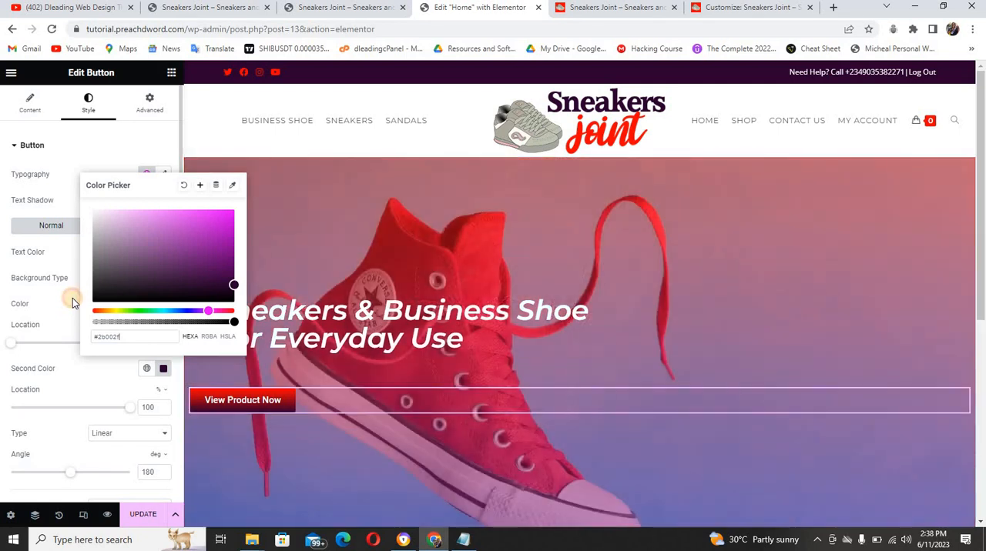
click(73, 298)
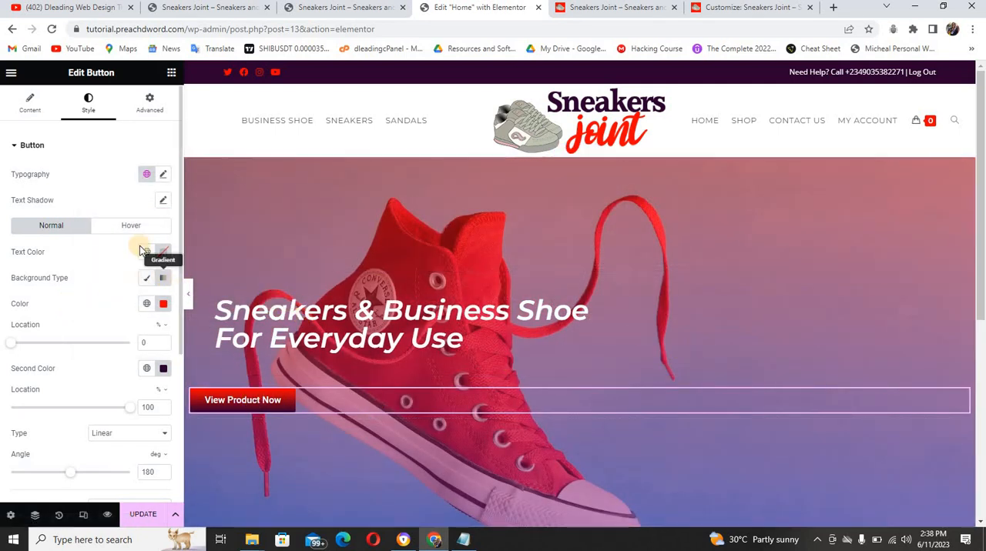
Set the button's padding to 40 px on all four sides
click(150, 103)
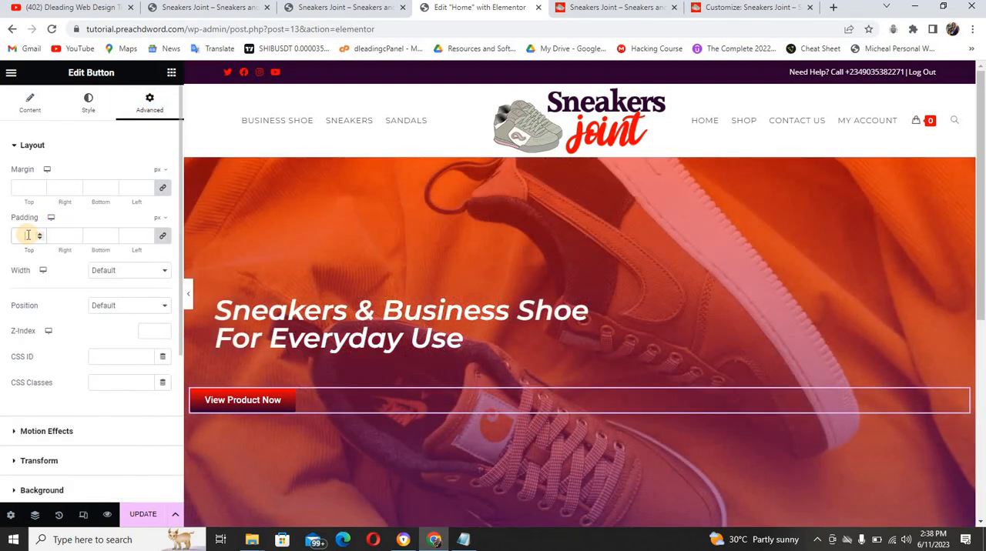
text(4)
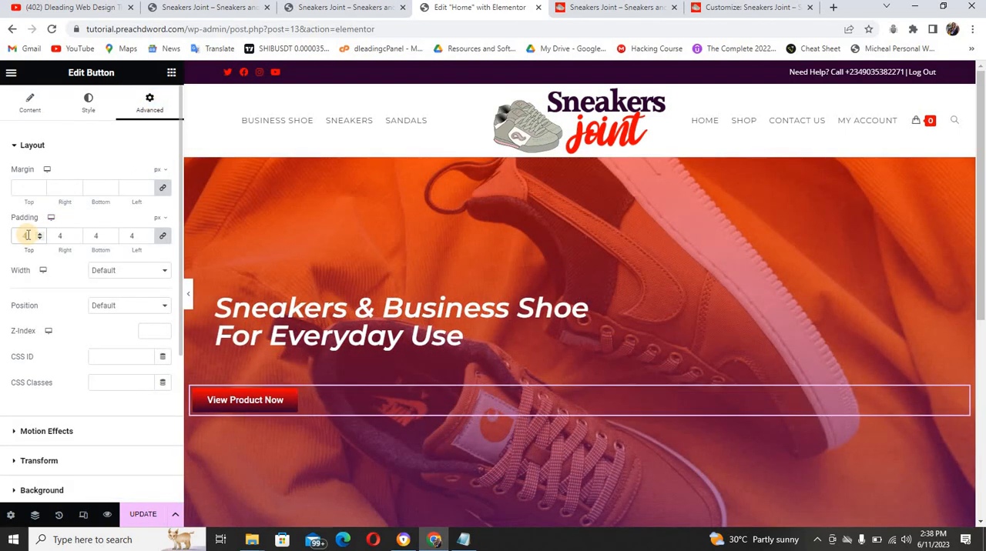
text(0)
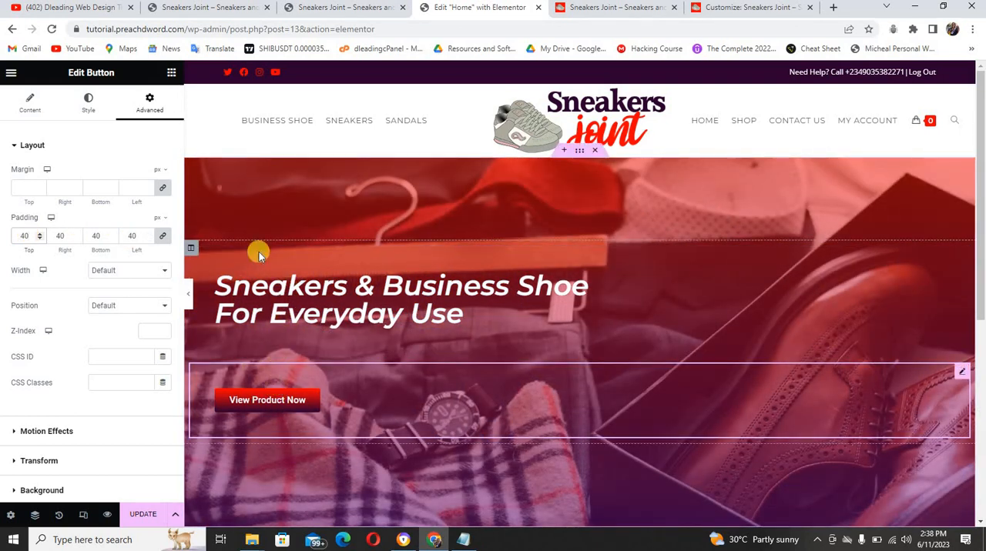
Unlink the button's margin values, set only the top margin to -70 px, and check the hero section at full width
click(167, 189)
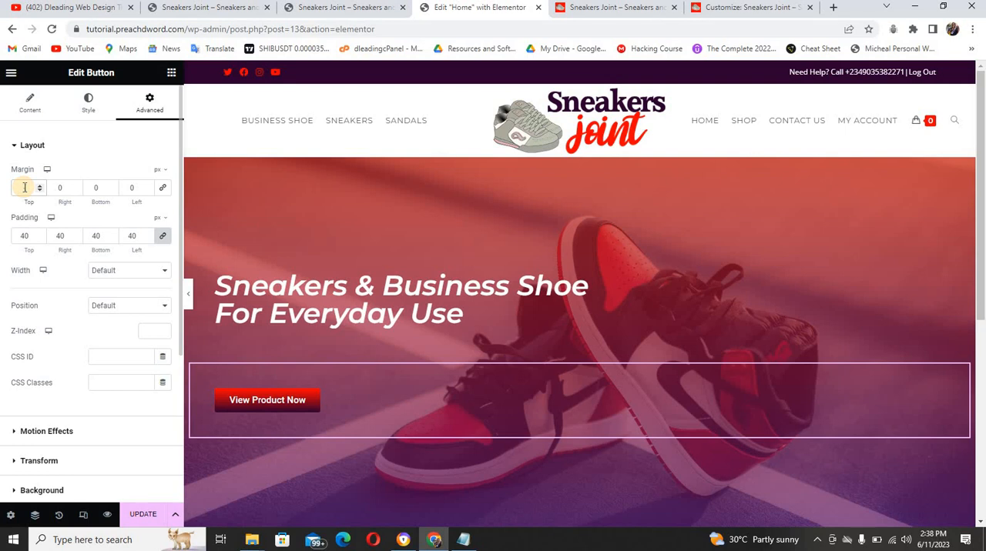
text(-60)
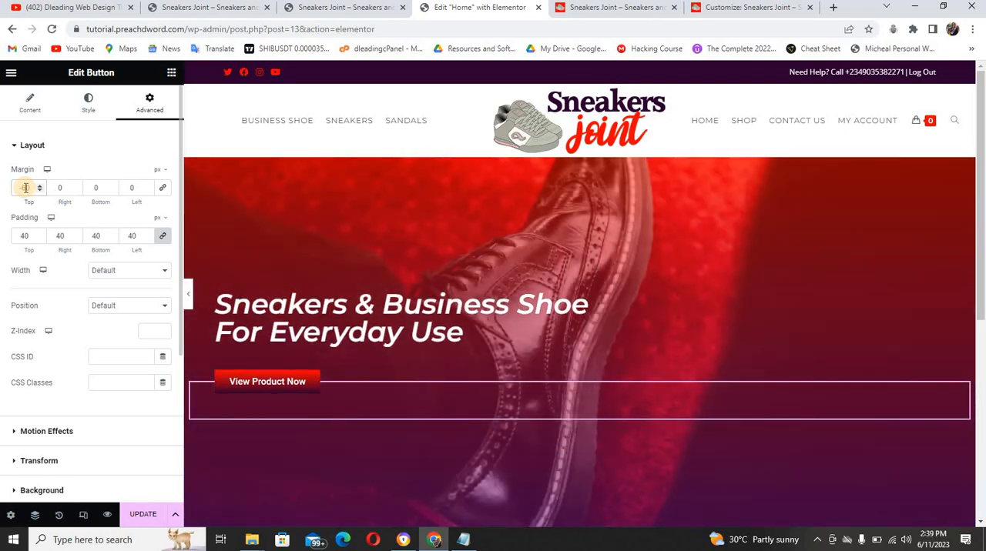
key(BackSpace)
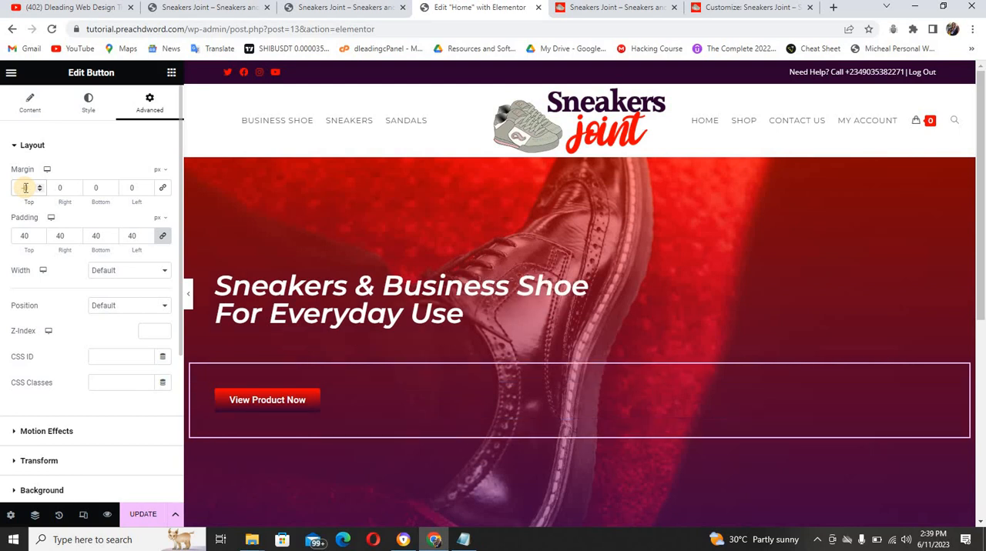
text(-70)
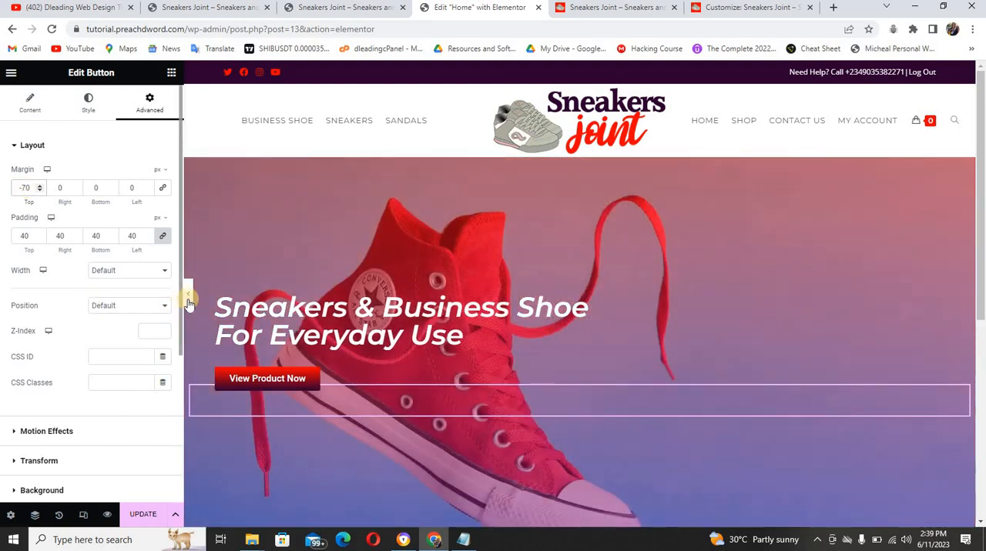
click(188, 298)
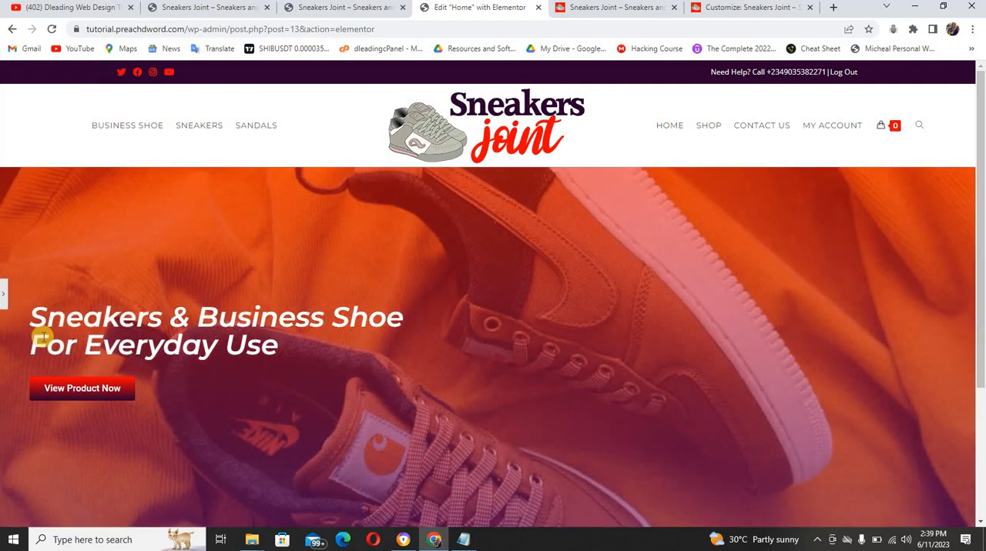
click(86, 104)
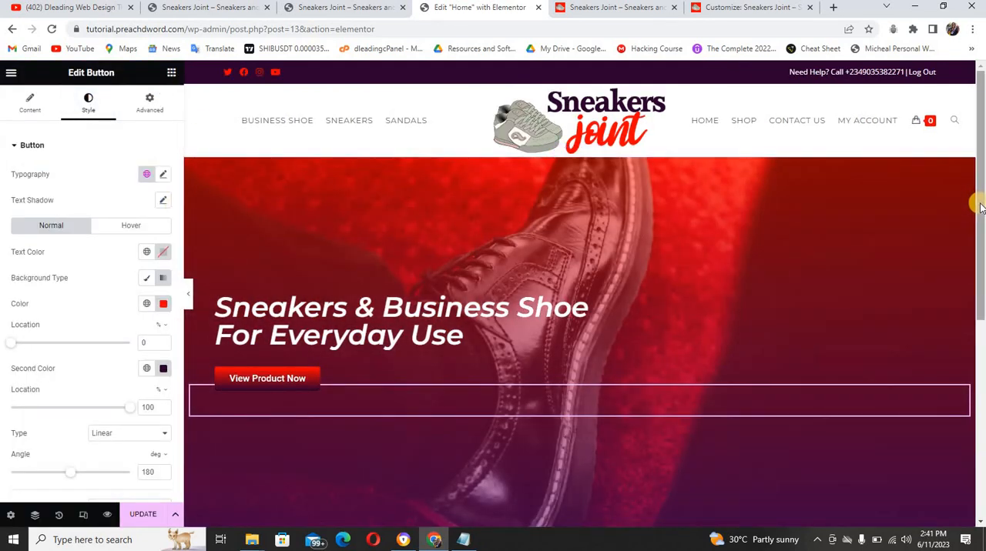
Add a single-column section below the hero section and give it 50 px top and bottom margins
drag(978, 203, 981, 297)
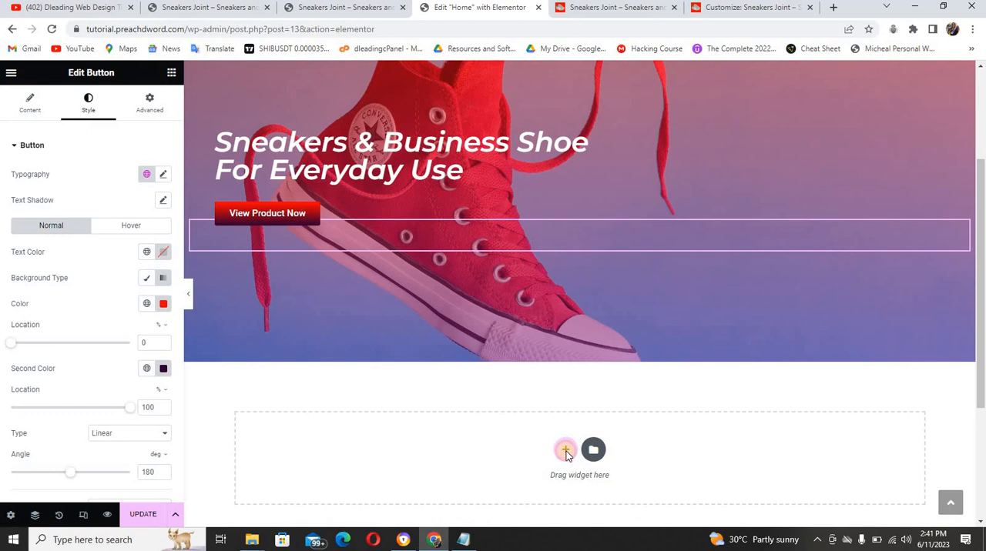
click(565, 451)
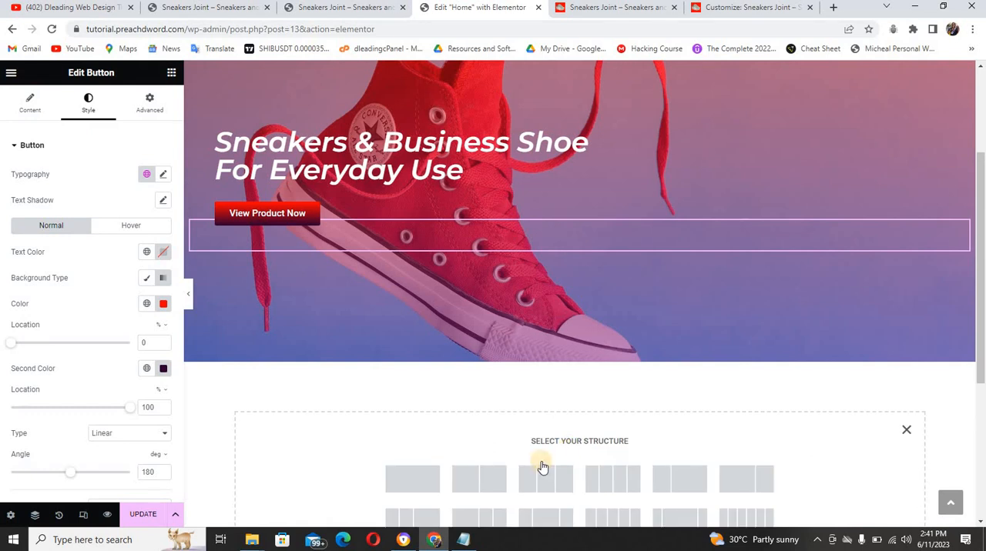
click(412, 480)
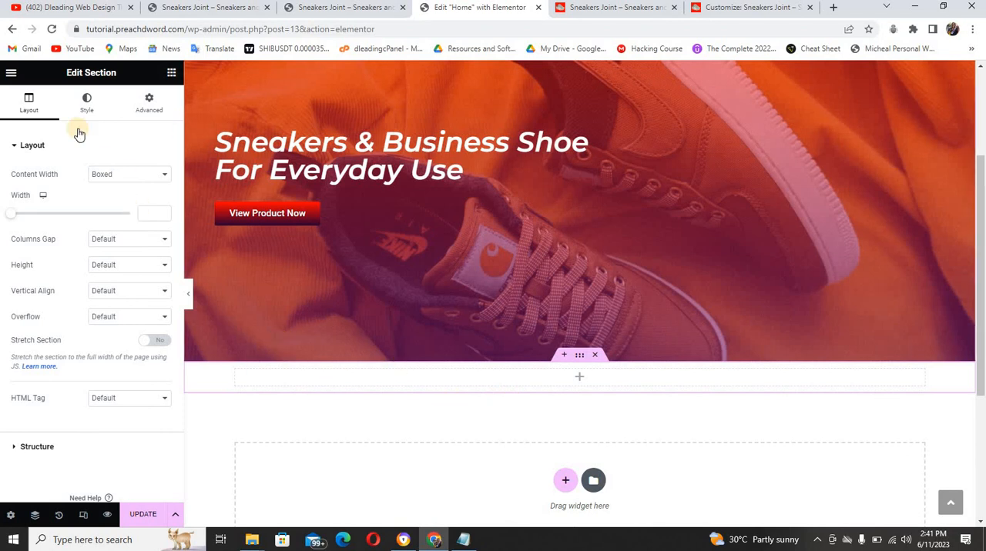
click(143, 113)
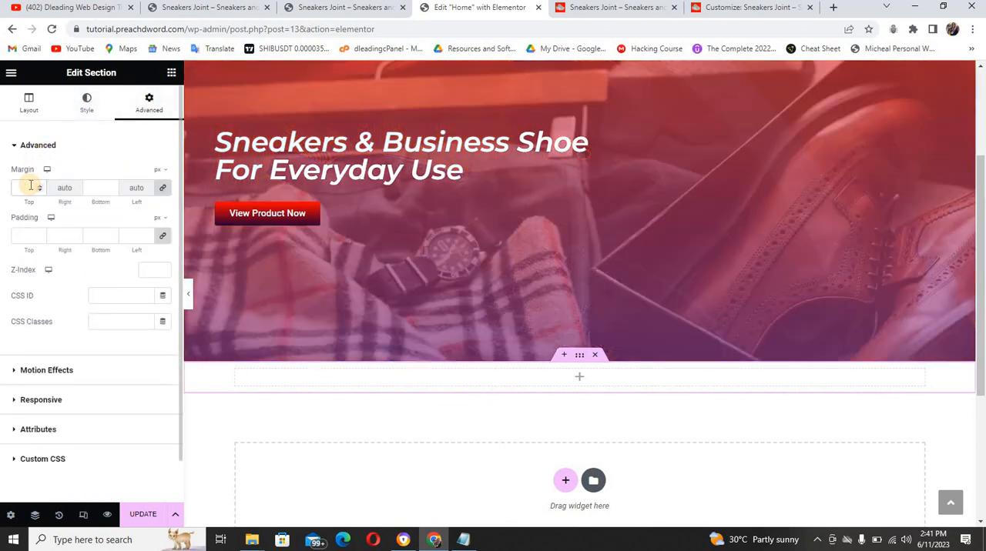
click(31, 188)
text(50)
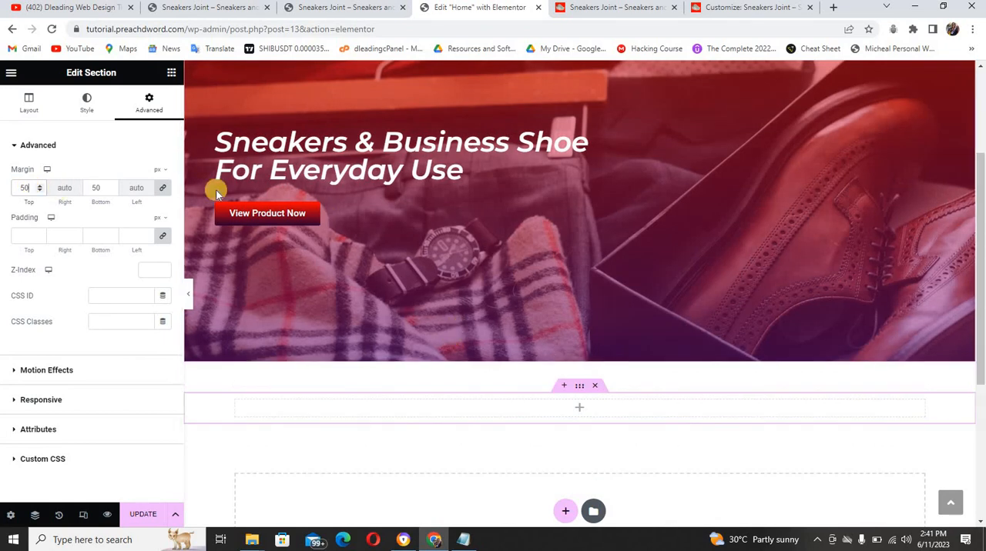
Find the Shortcode widget and place it in the new empty section below the hero
click(171, 73)
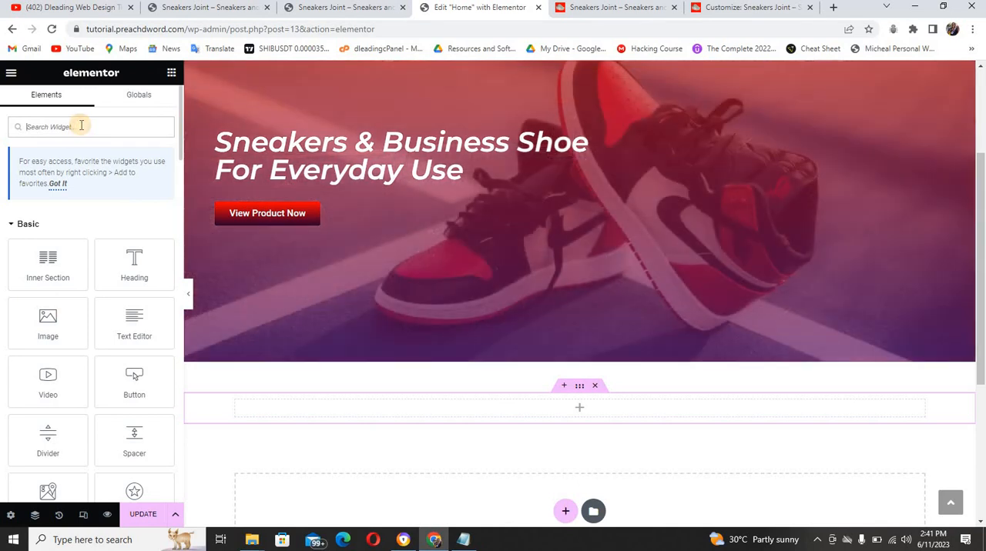
text(shor)
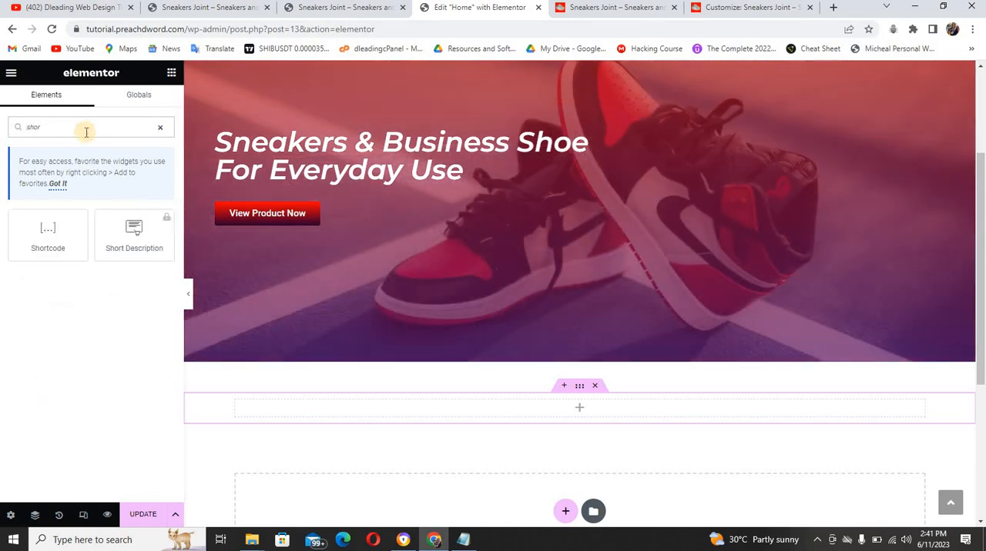
drag(46, 228, 436, 405)
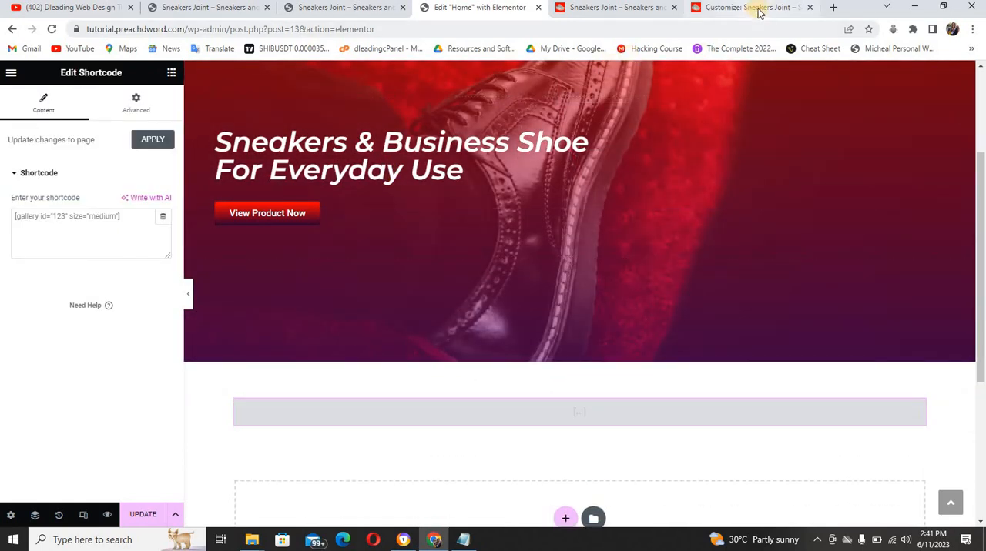
Search the web for "woocommerce shortcodes" and open WooCommerce's "Shortcodes included with WooCommerce" documentation page
click(716, 7)
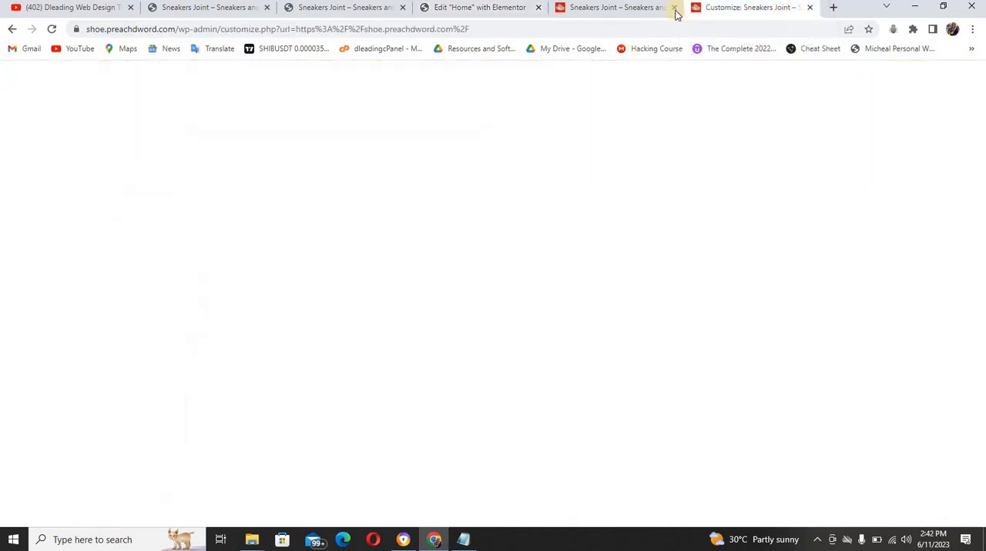
click(599, 17)
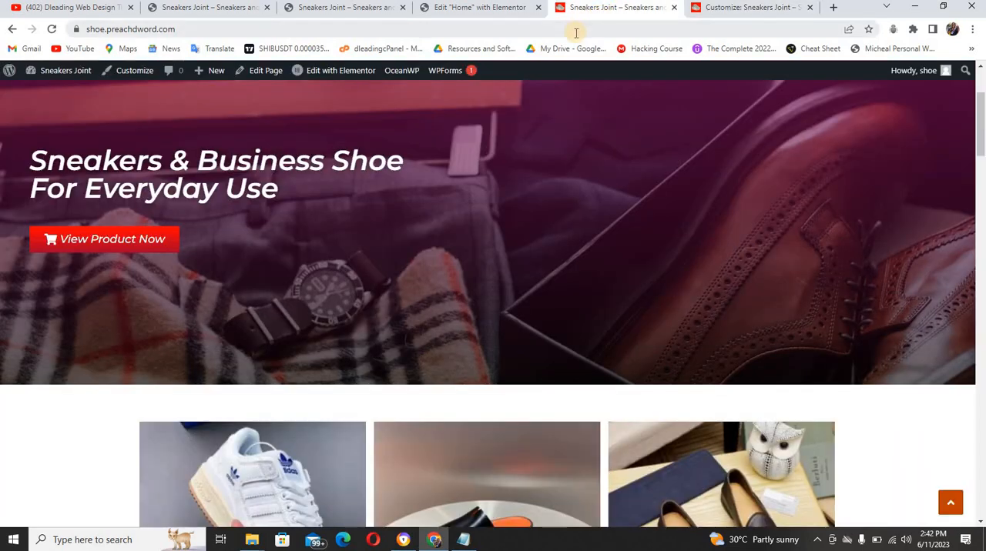
click(573, 31)
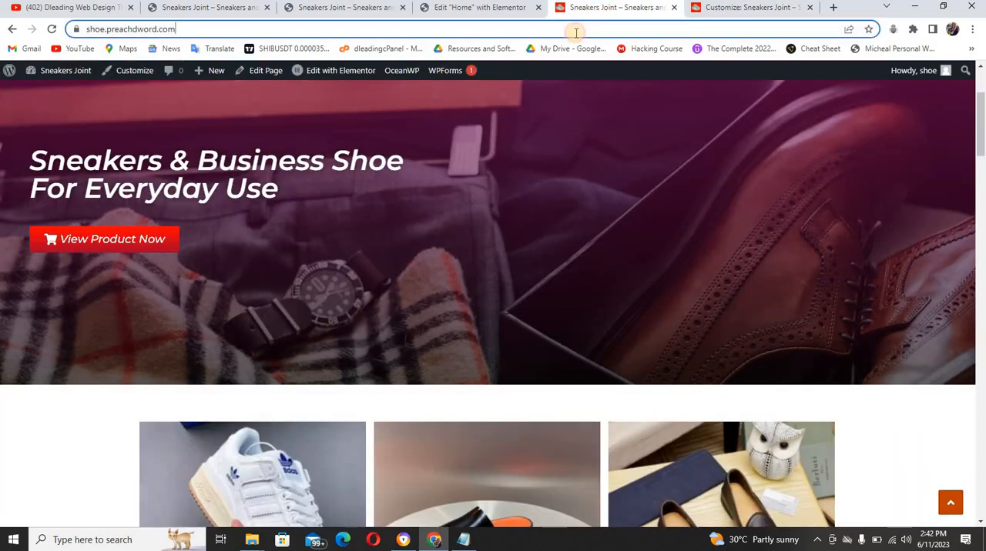
click(697, 11)
click(688, 27)
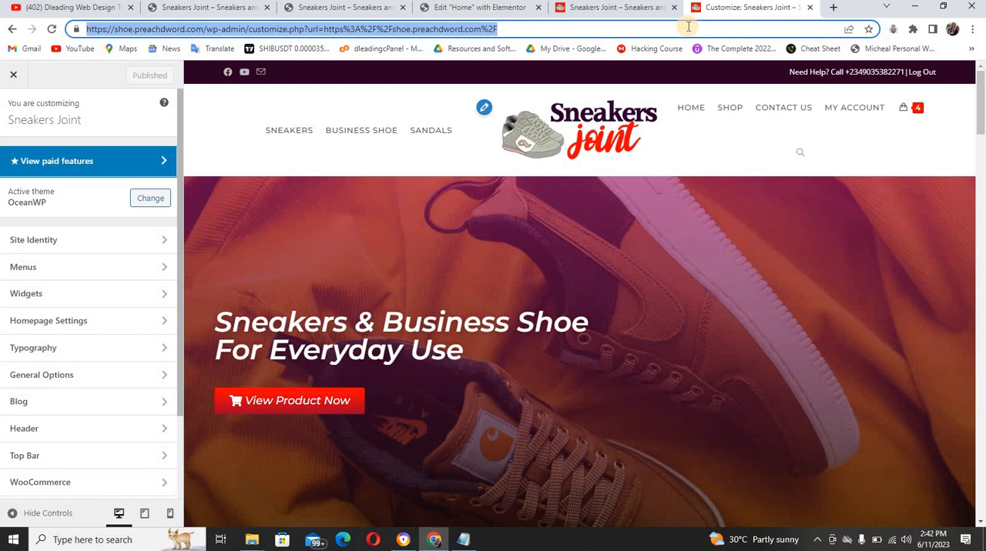
text(wooc)
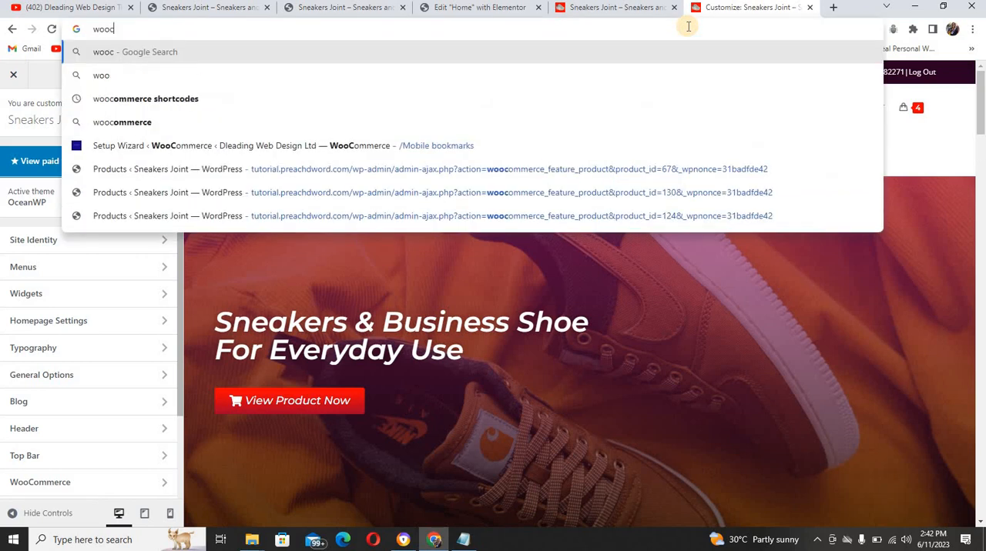
text(ommer)
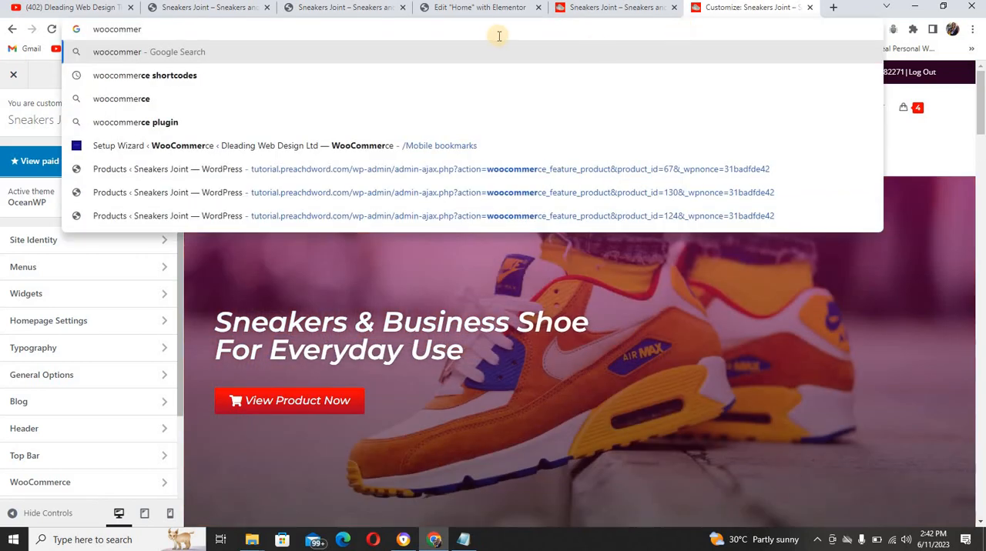
click(306, 82)
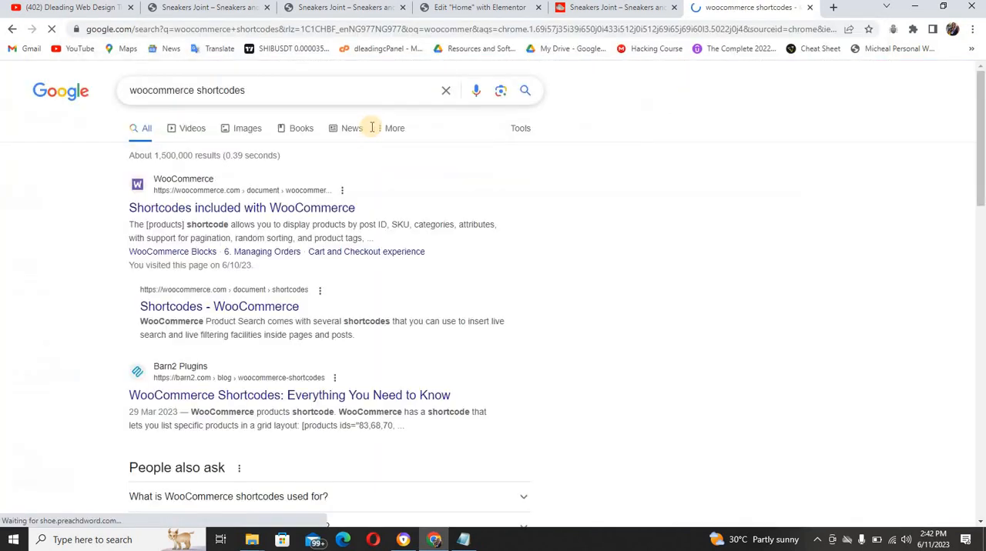
click(195, 214)
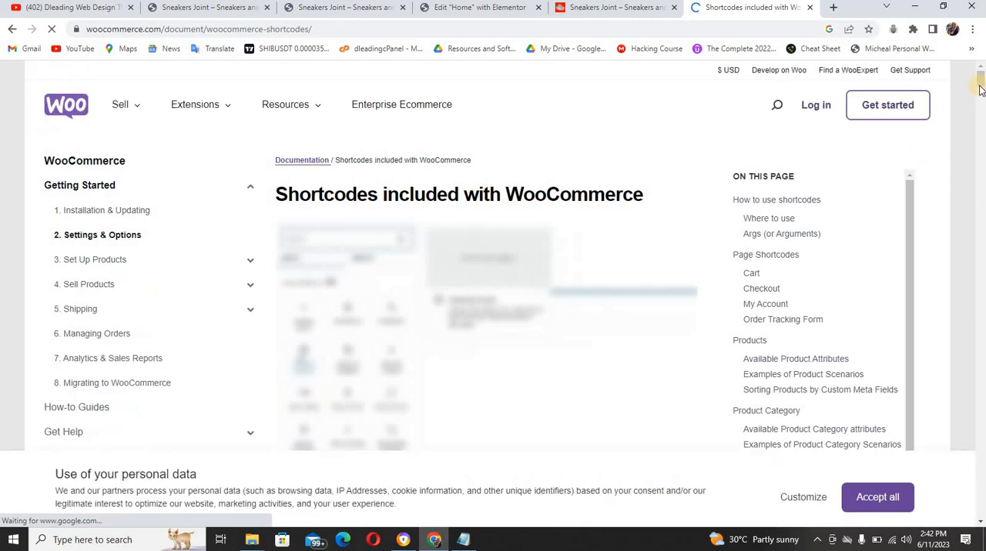
Search the WooCommerce shortcodes documentation page for "future" and look through the introductory sections
mouse_move(980, 87)
mouse_down()
mouse_move(979, 108)
mouse_move(979, 94)
mouse_up()
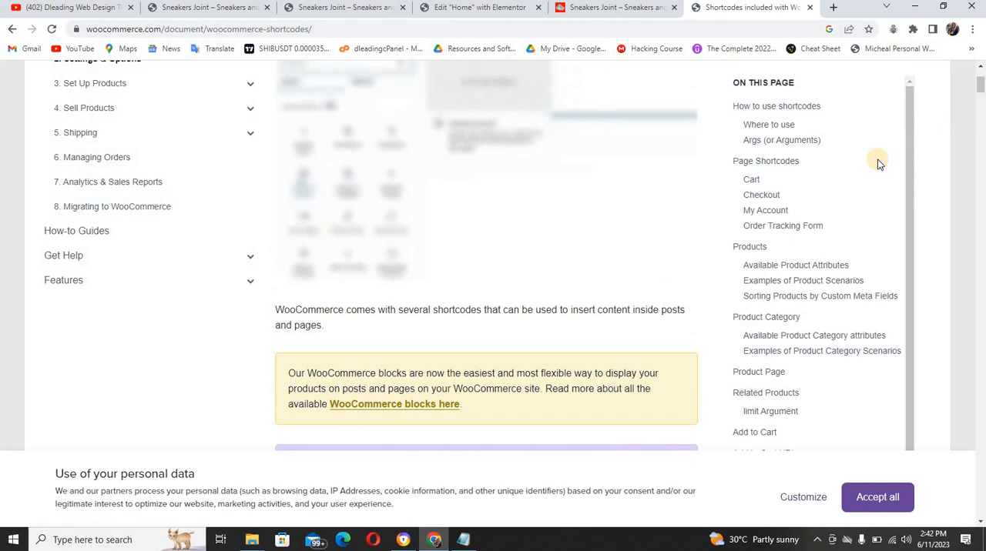
key(ctrl+f)
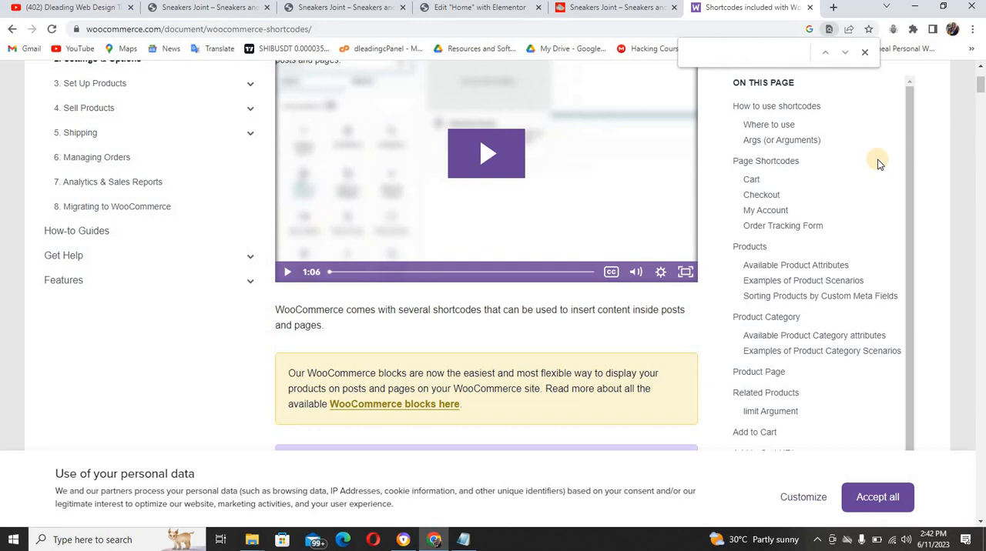
text(fixt)
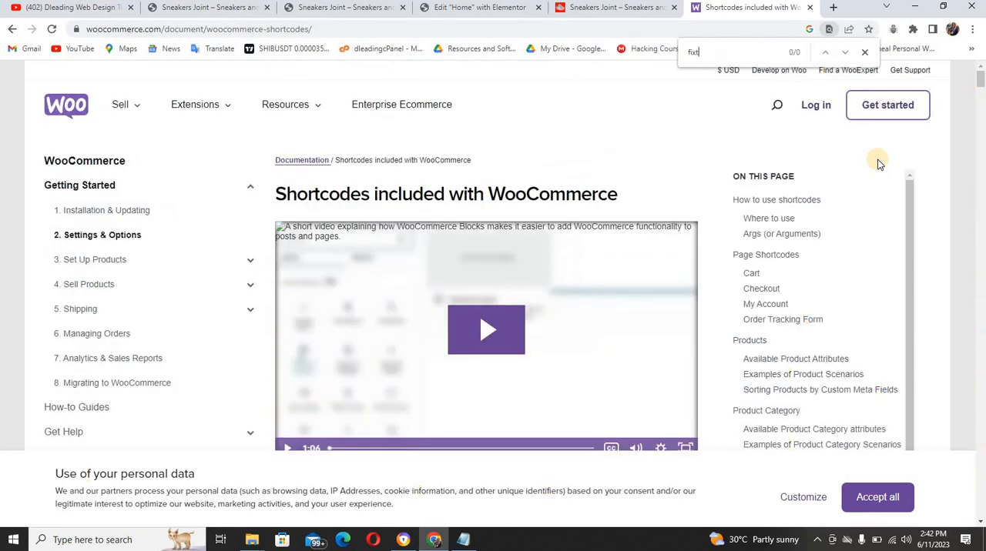
key(BackSpace)
key(BackSpace)
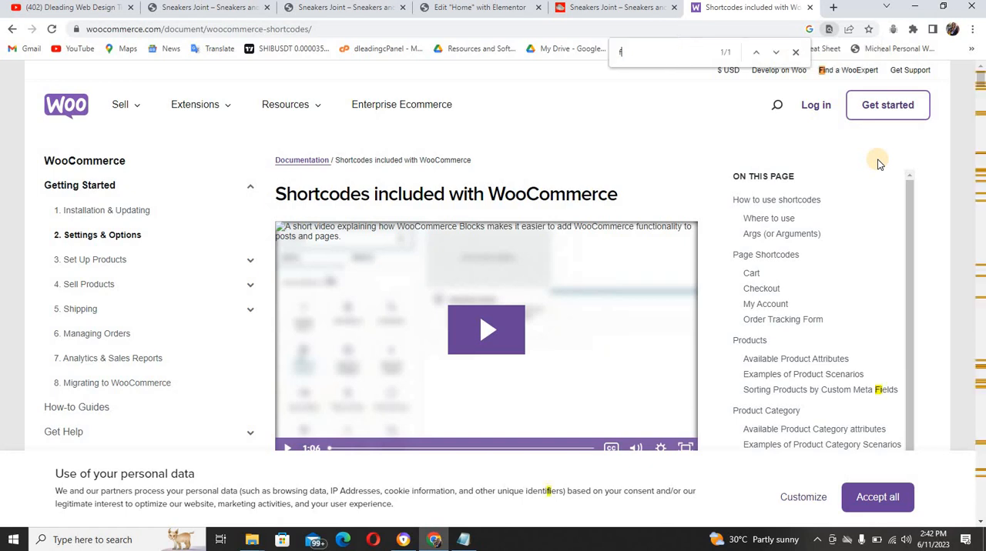
text(u)
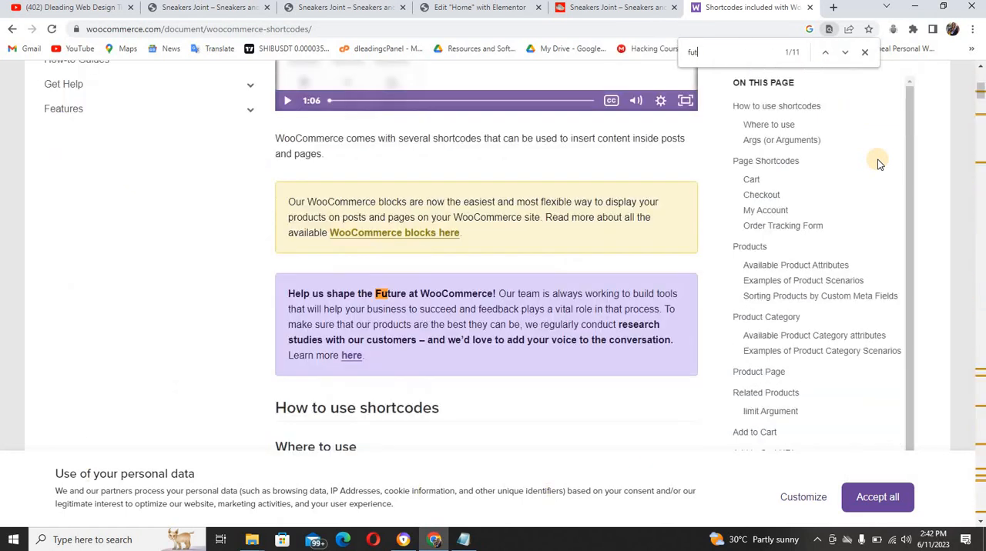
text(t)
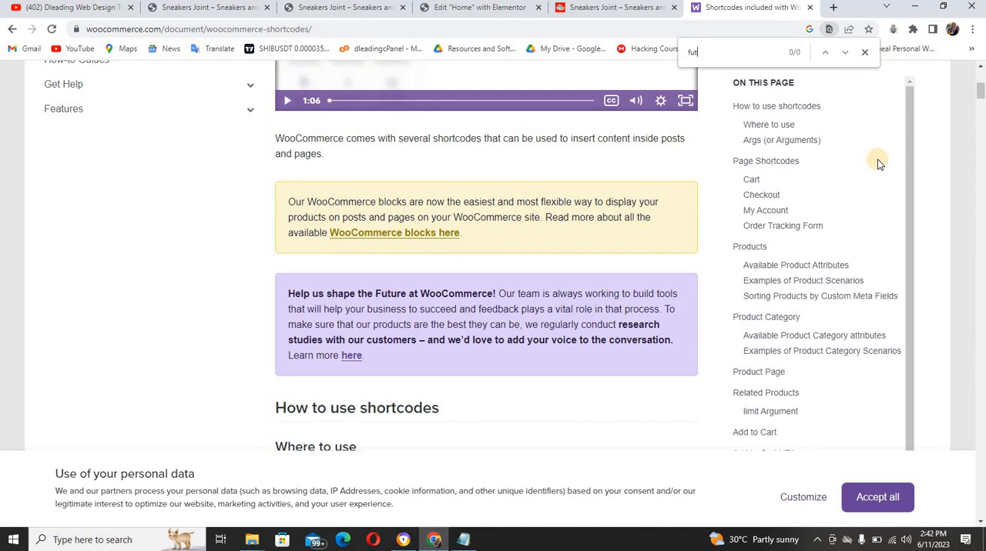
text(ure)
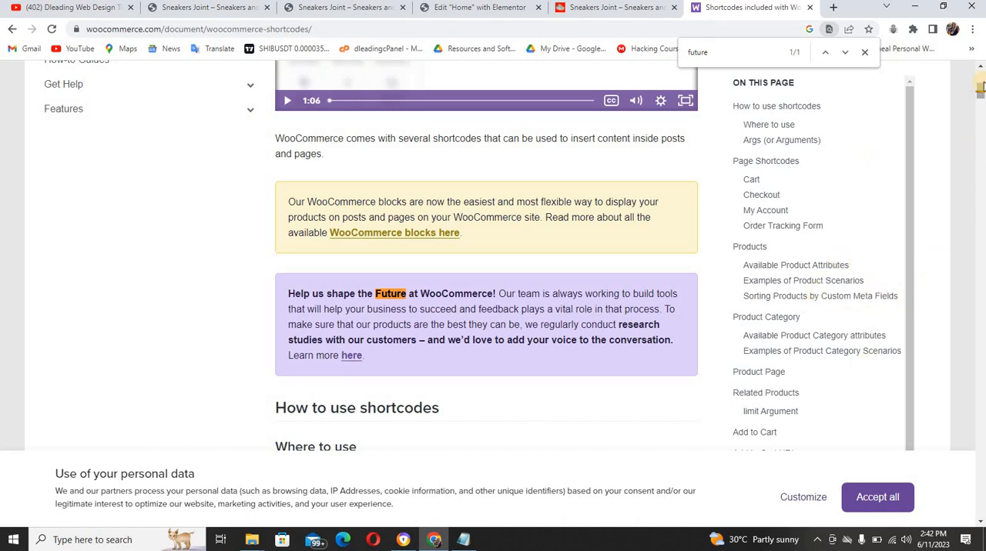
scroll(980, 90, down, 3)
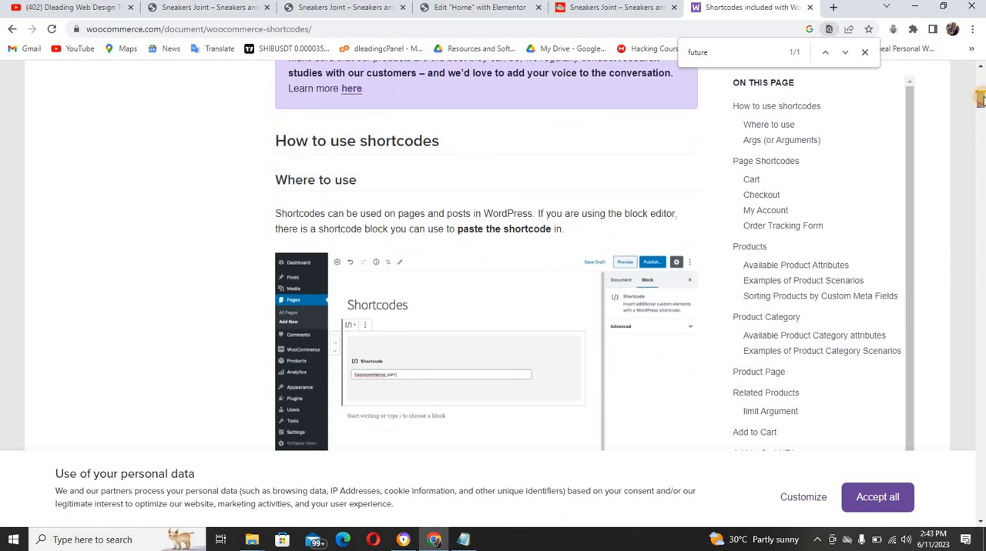
Find the Featured Products scenario in the documentation and search the page for the word "Featured" taken from its heading
drag(980, 100, 980, 224)
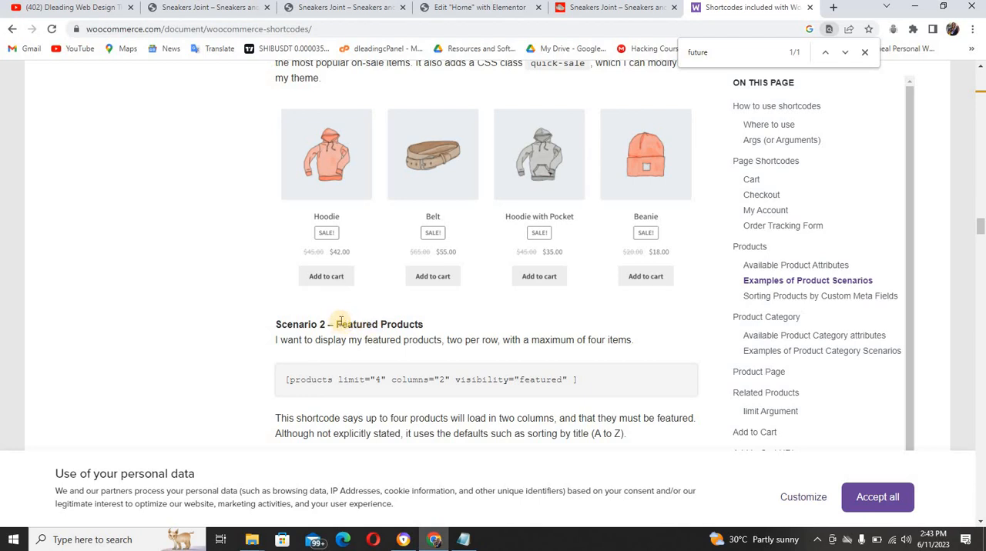
drag(335, 324, 376, 327)
key(ctrl+c)
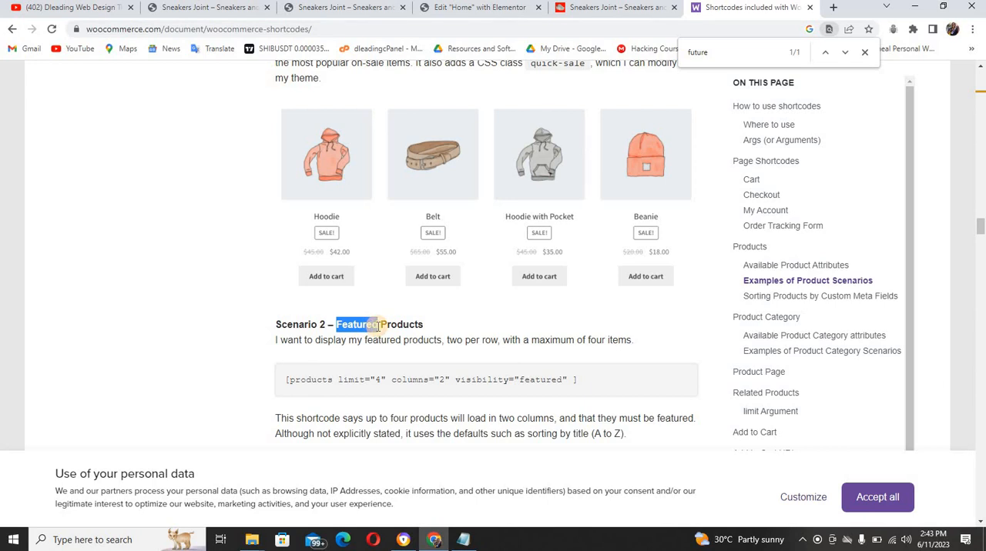
click(760, 60)
key(BackSpace)
key(BackSpace)
key(BackSpace)
key(BackSpace)
key(BackSpace)
key(BackSpace)
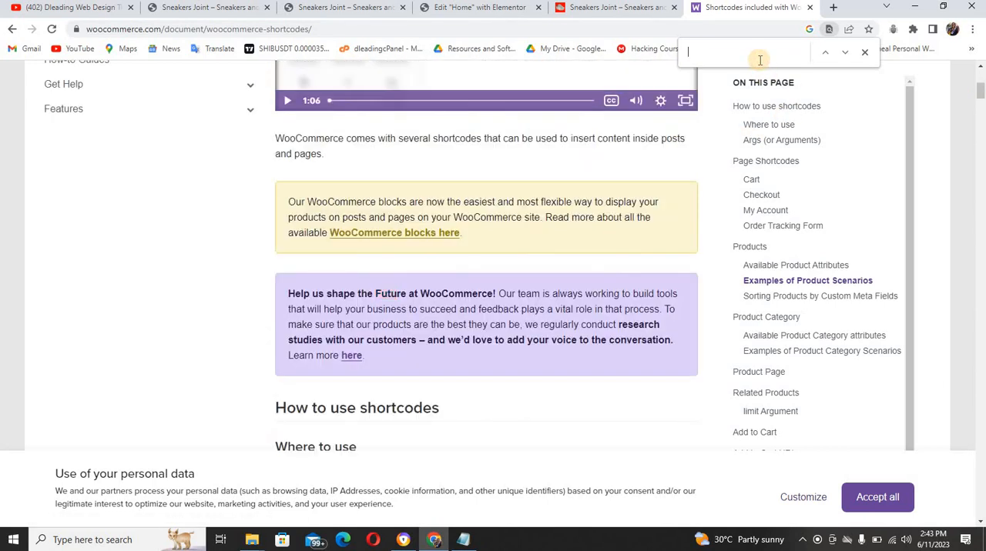
key(ctrl+v)
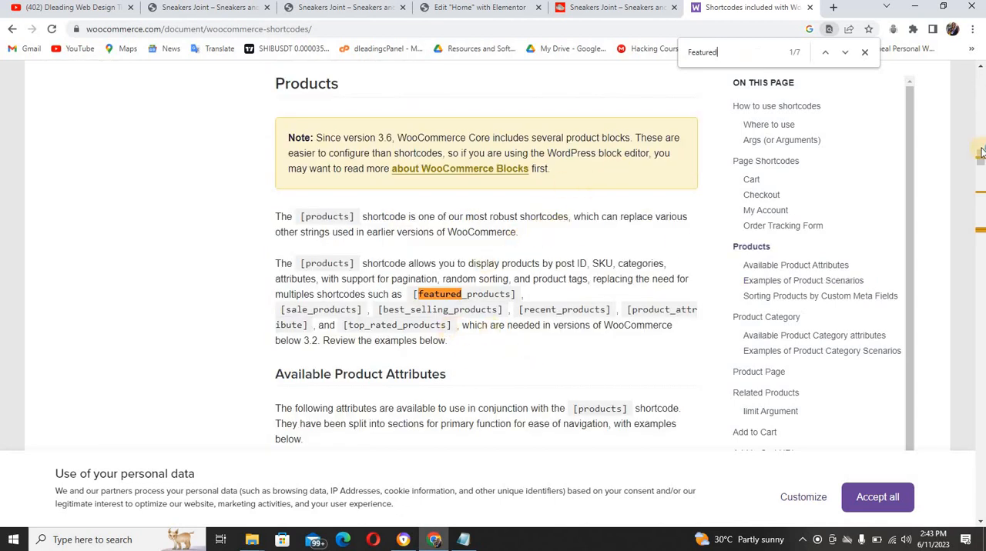
Copy the shortcode [products limit="4" columns="2" visibility="featured" ] from the Scenario 2 – Featured Products example
drag(979, 156, 979, 154)
drag(980, 150, 981, 171)
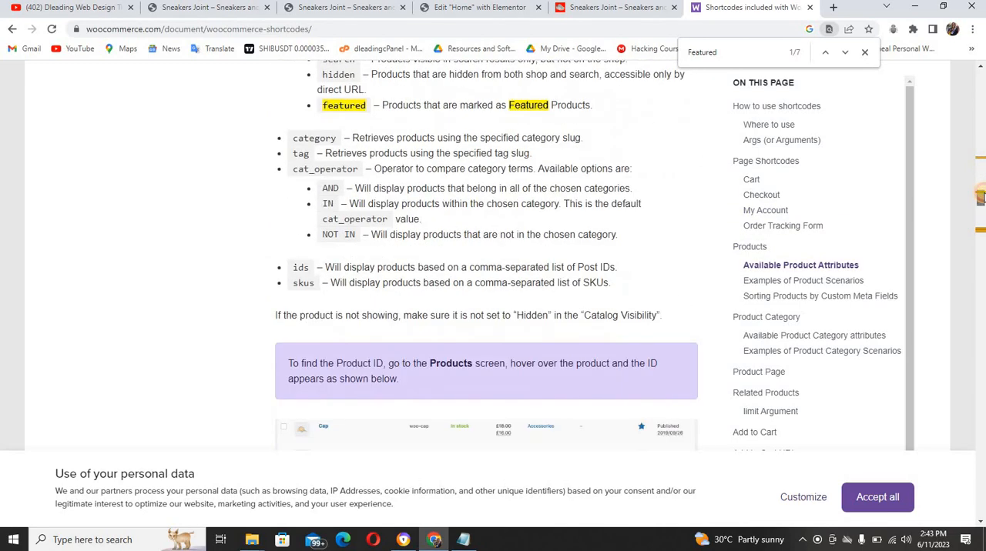
drag(982, 165, 981, 229)
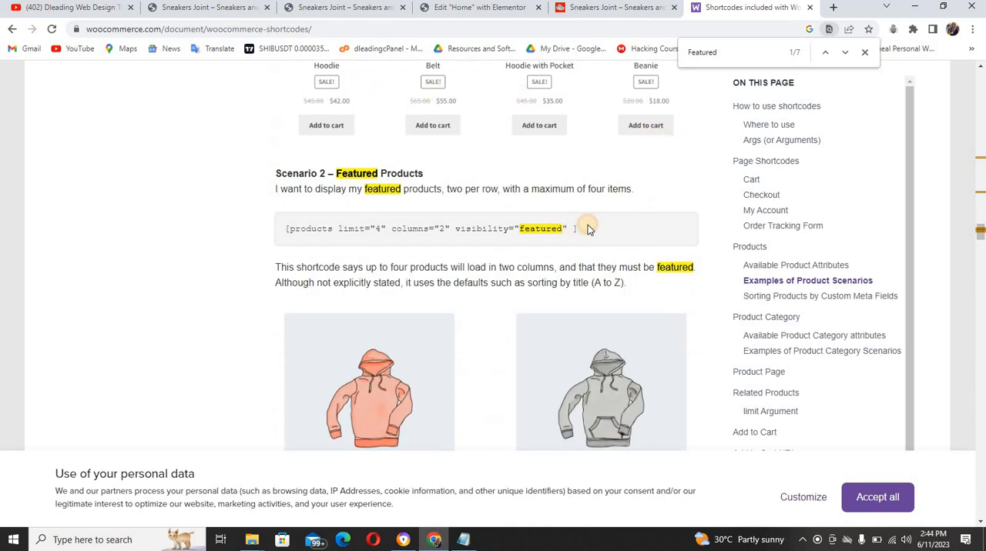
drag(587, 229, 281, 226)
key(ctrl+c)
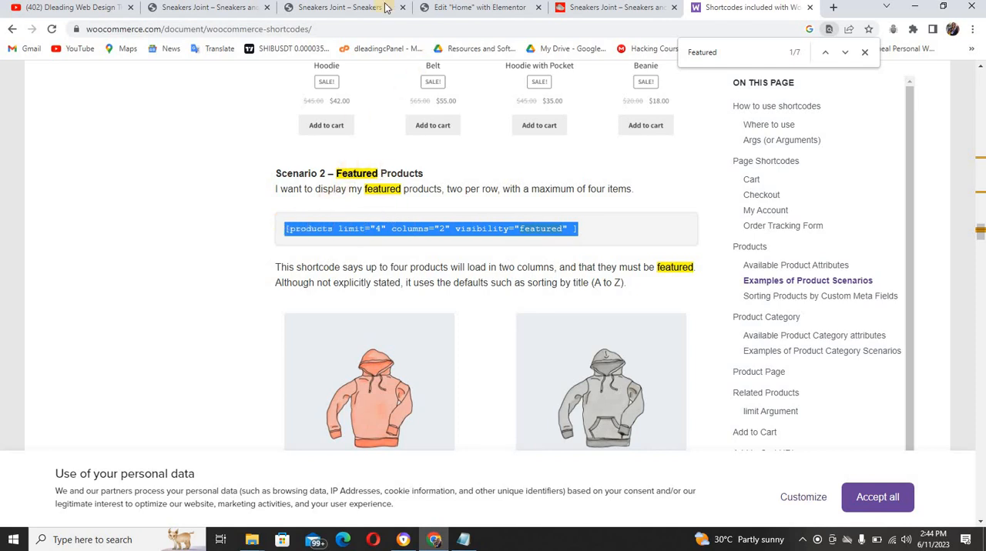
Paste the copied featured-products shortcode into the Home page's Shortcode widget in Elementor and check the product grid below the hero
click(450, 8)
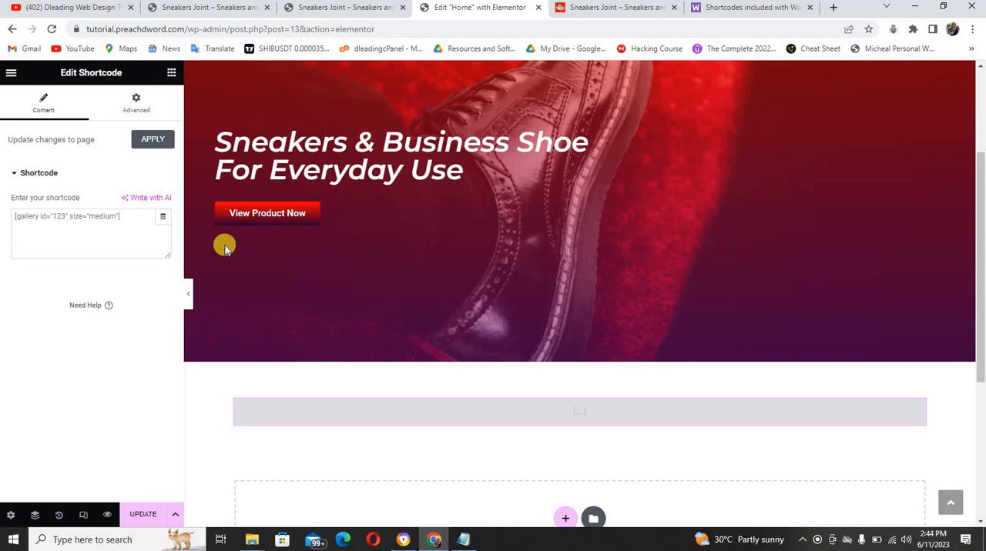
click(100, 226)
key(ctrl+v)
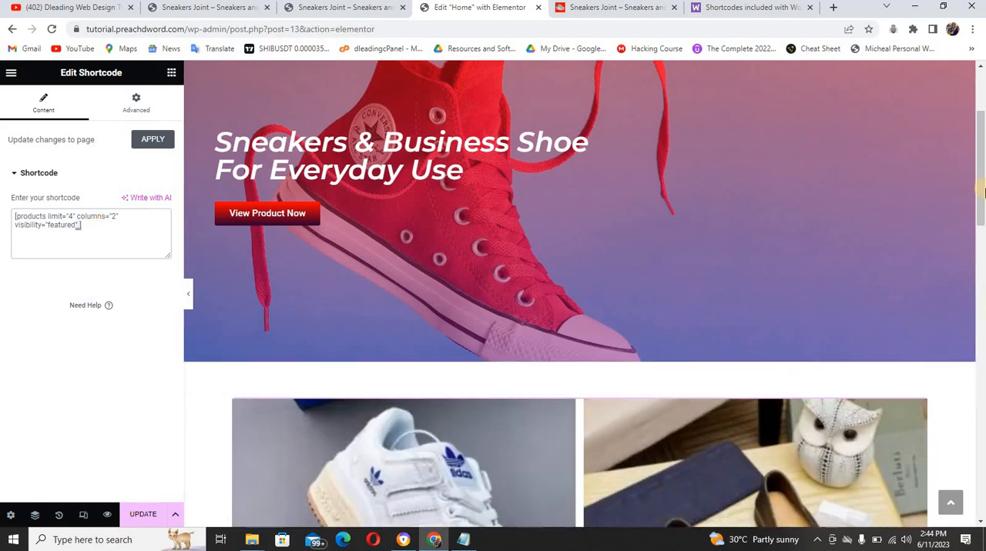
drag(980, 191, 980, 218)
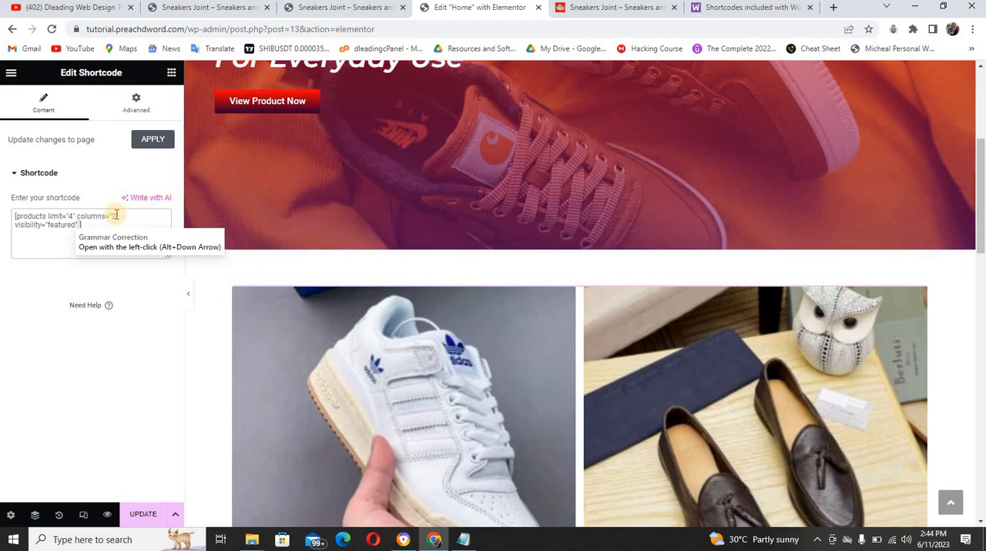
Open the WordPress dashboard of the tutorial Sneakers Joint site from its live page
click(181, 7)
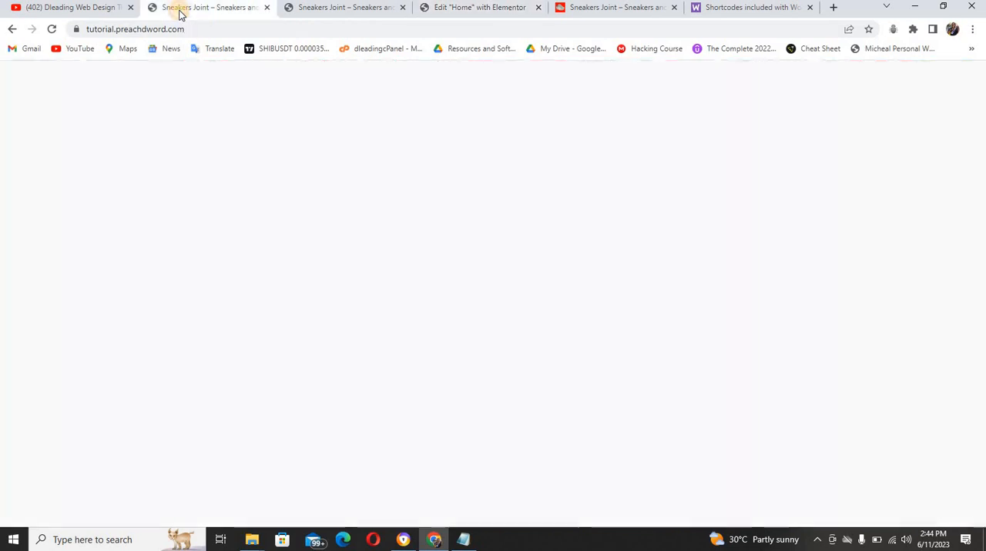
click(321, 7)
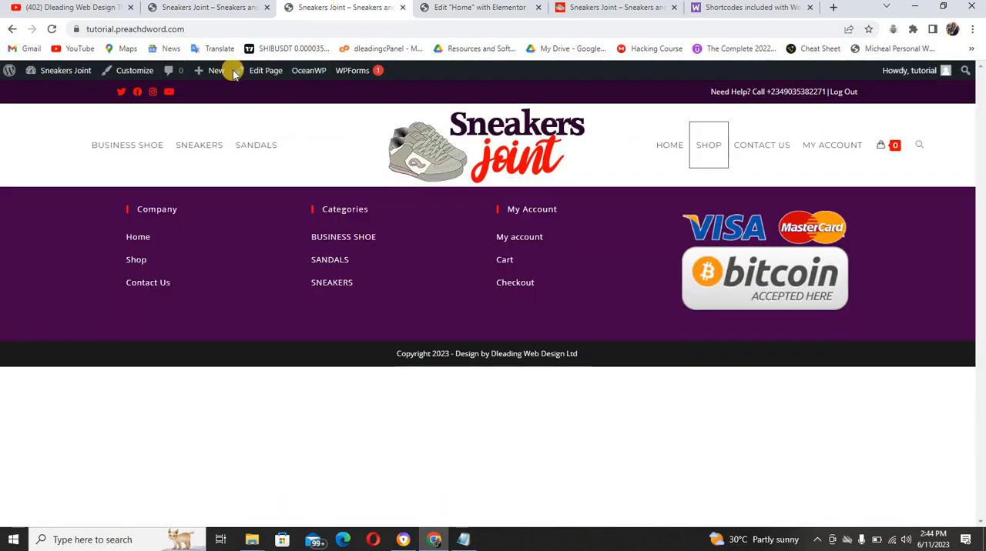
mouse_move(51, 70)
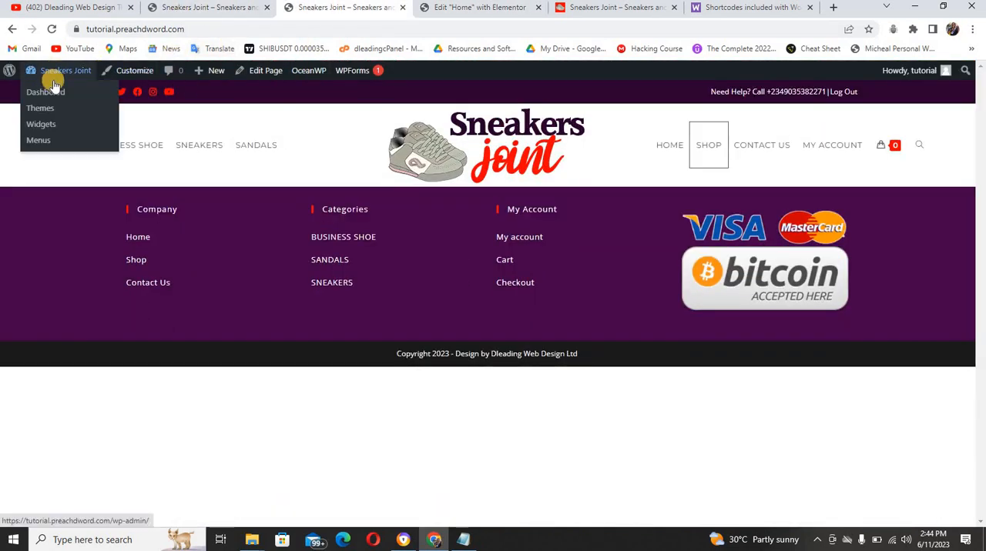
click(51, 93)
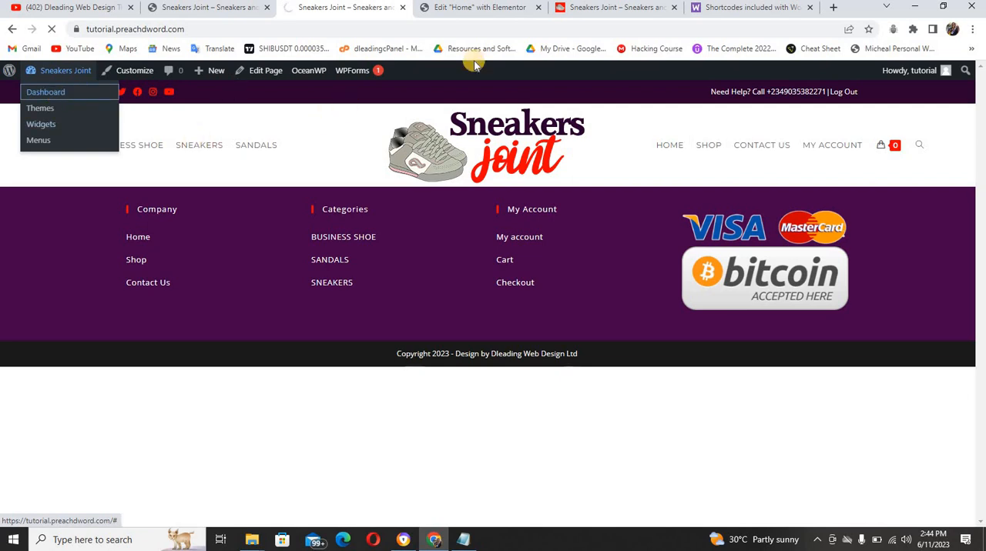
Change the Home page shortcode's columns value to 3 in Elementor and save the page
click(493, 7)
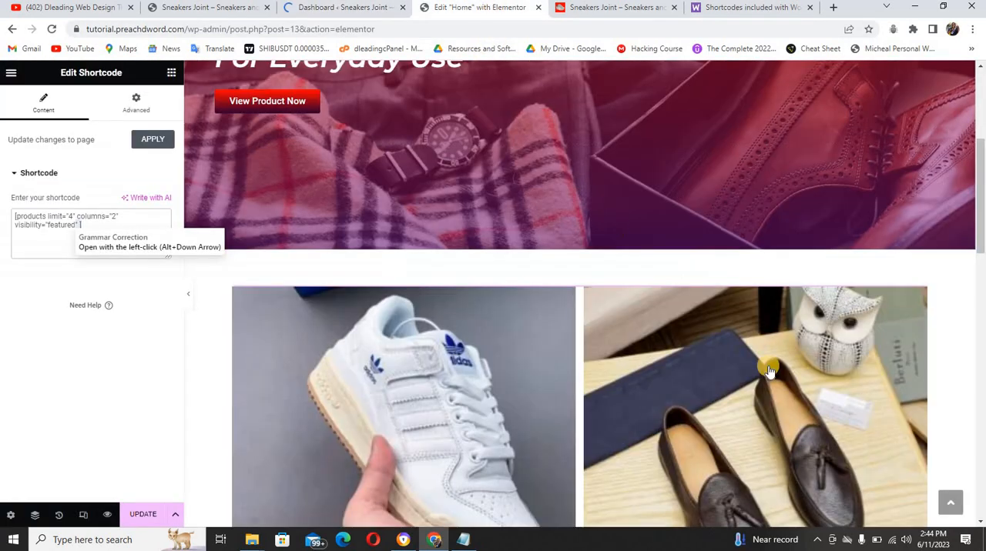
drag(981, 225, 963, 260)
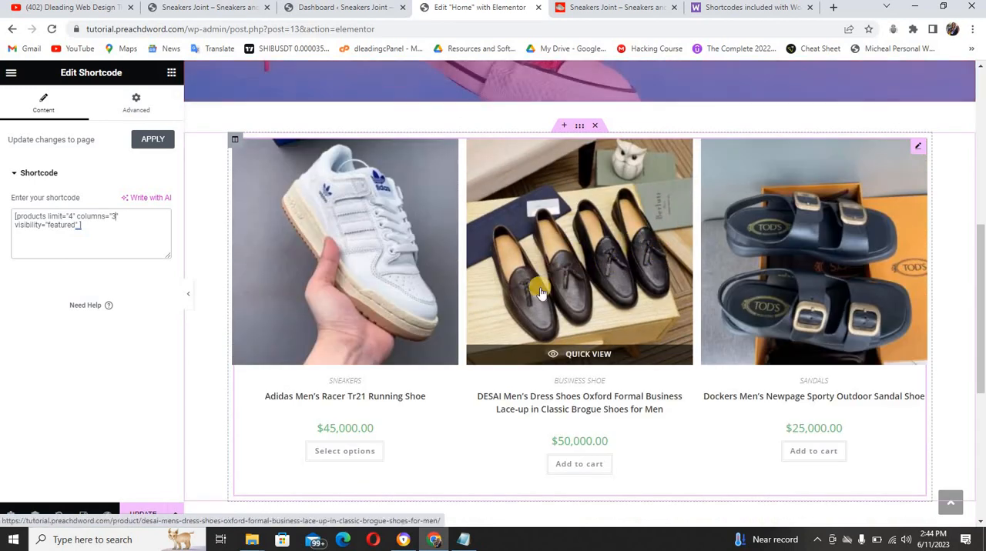
click(148, 515)
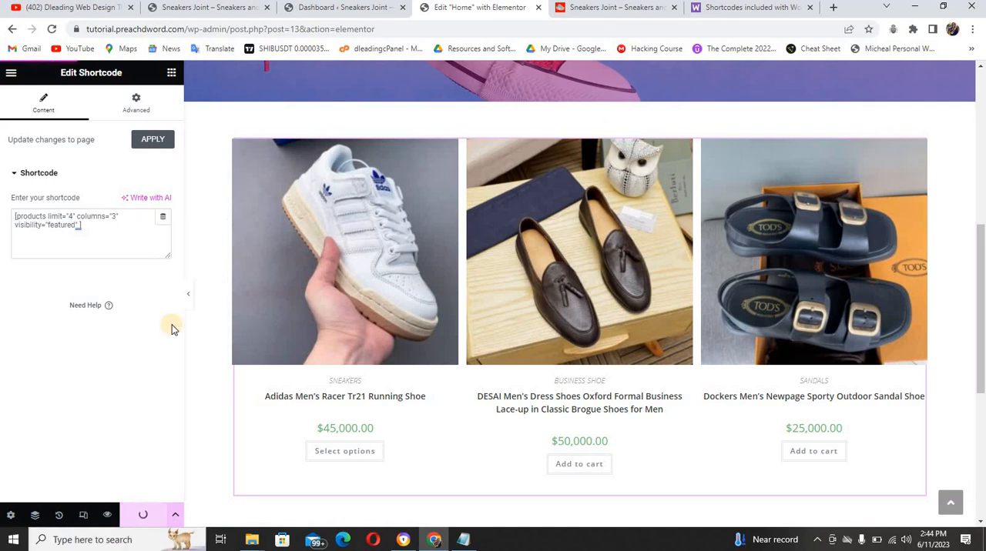
Open the full product list in the WordPress dashboard and check which products are marked as featured
click(299, 11)
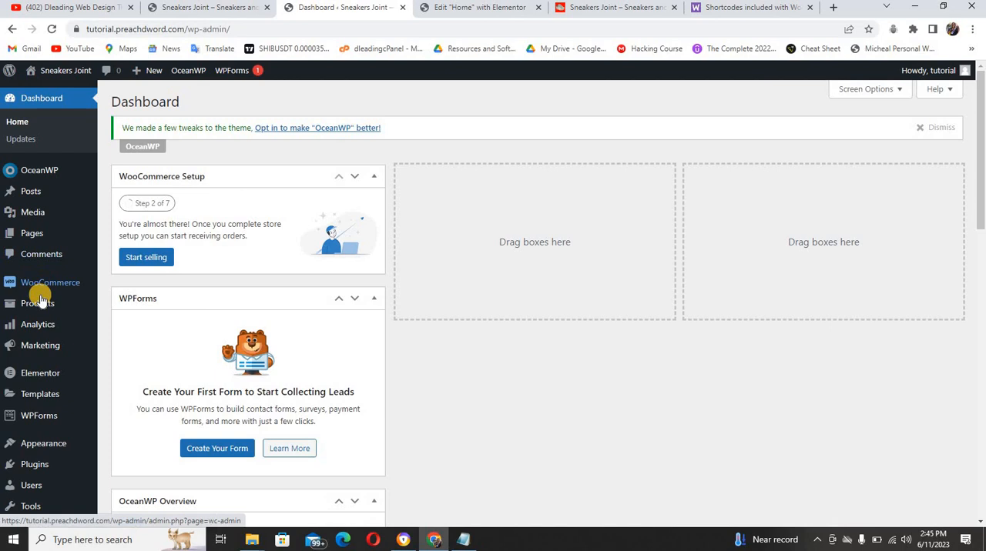
mouse_move(41, 308)
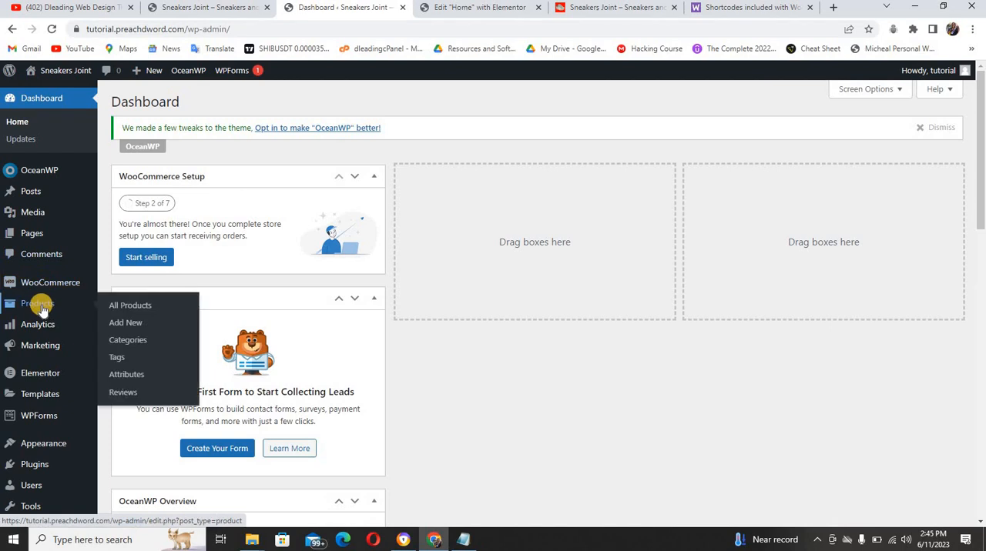
click(142, 307)
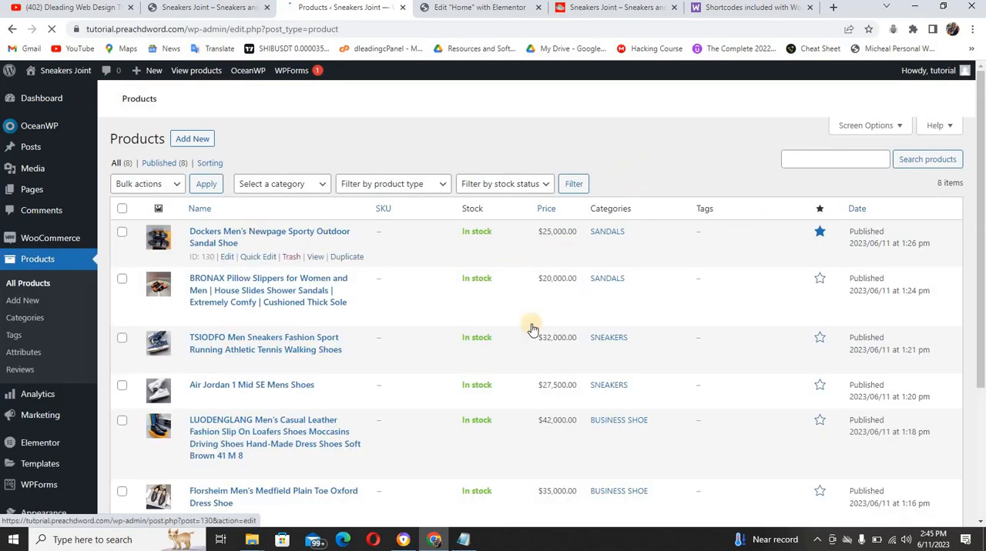
scroll(982, 282, down, 3)
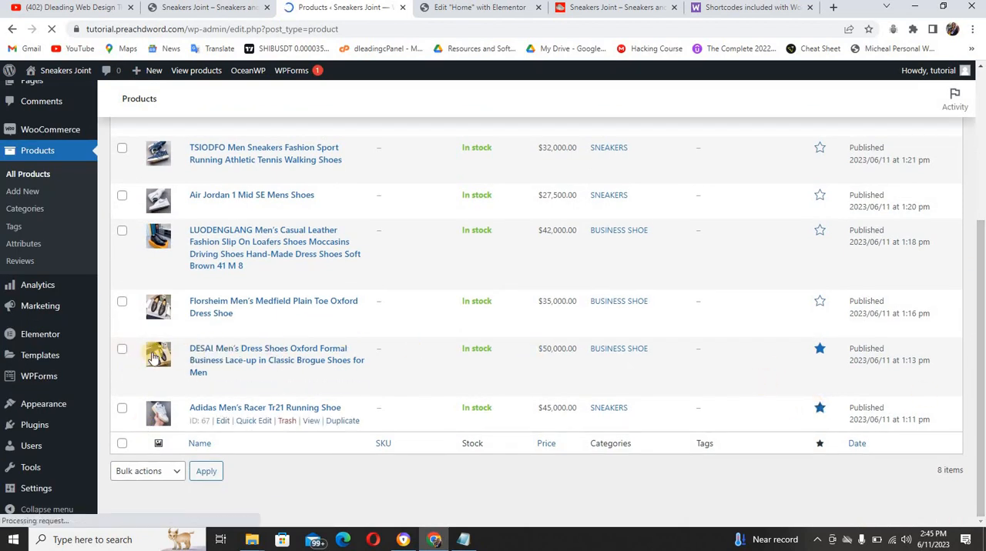
Switch to the reference site and examine the sections that follow its featured products, including the Classic Business Shoe banner
click(439, 15)
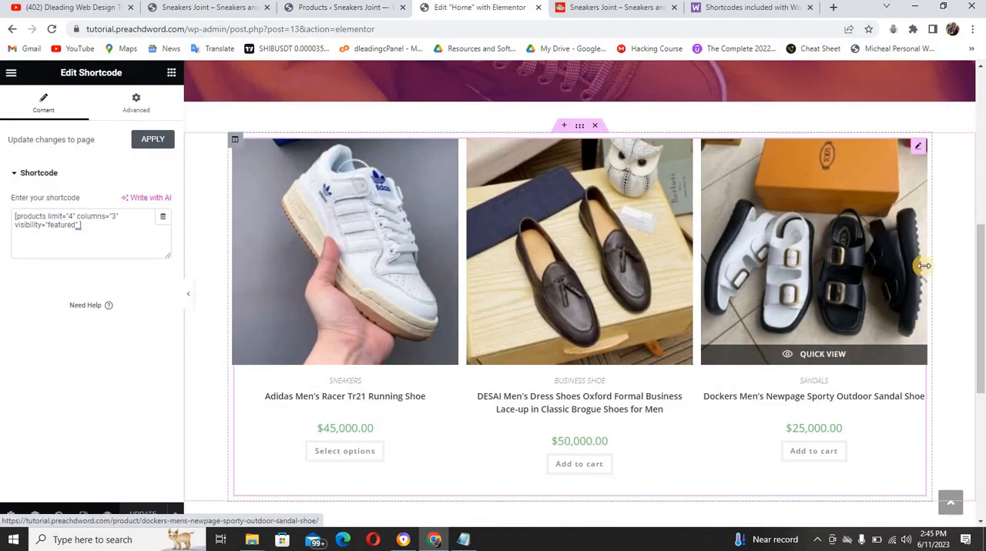
click(628, 8)
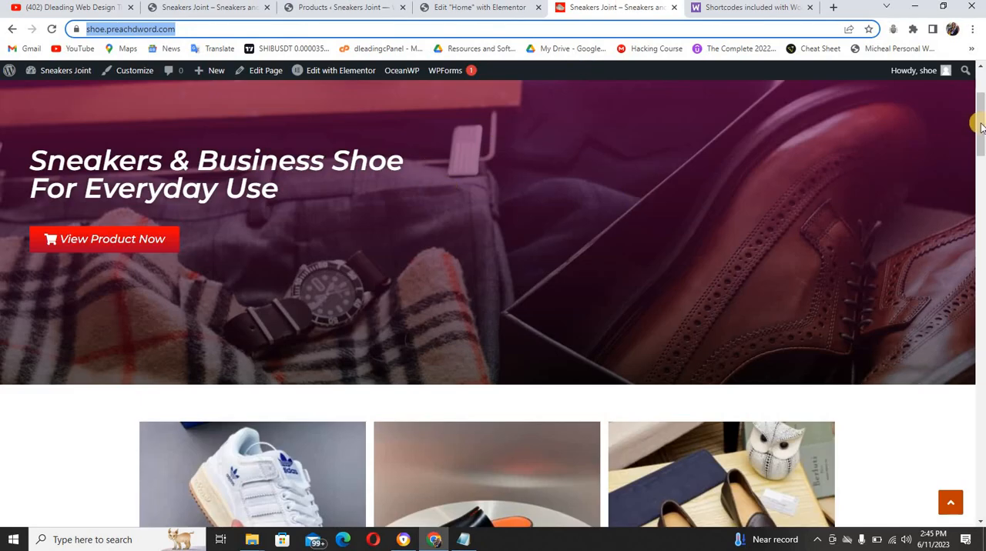
drag(978, 126, 982, 215)
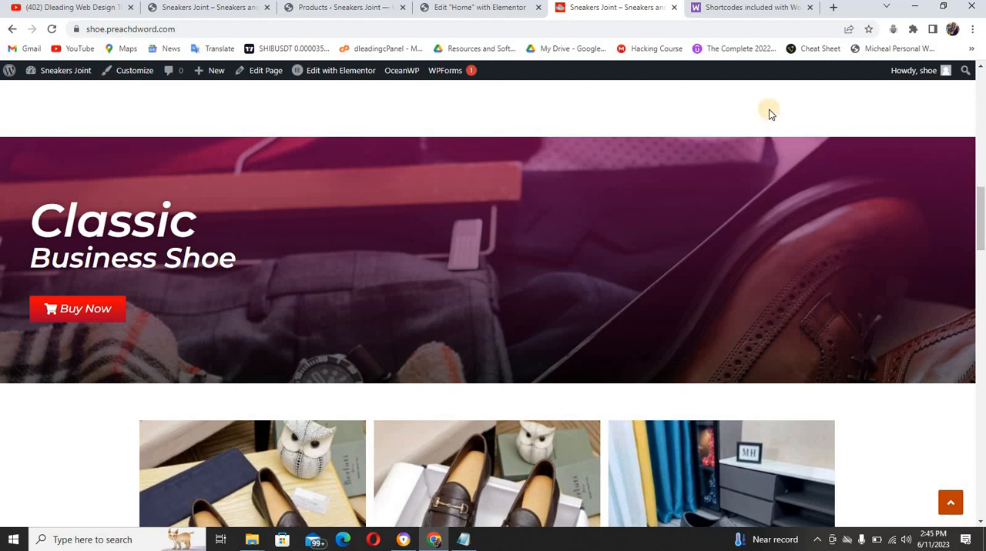
Copy the whole "Sneakers & Business Shoe For Everyday Use" hero section in the Home page's Elementor editor
click(474, 8)
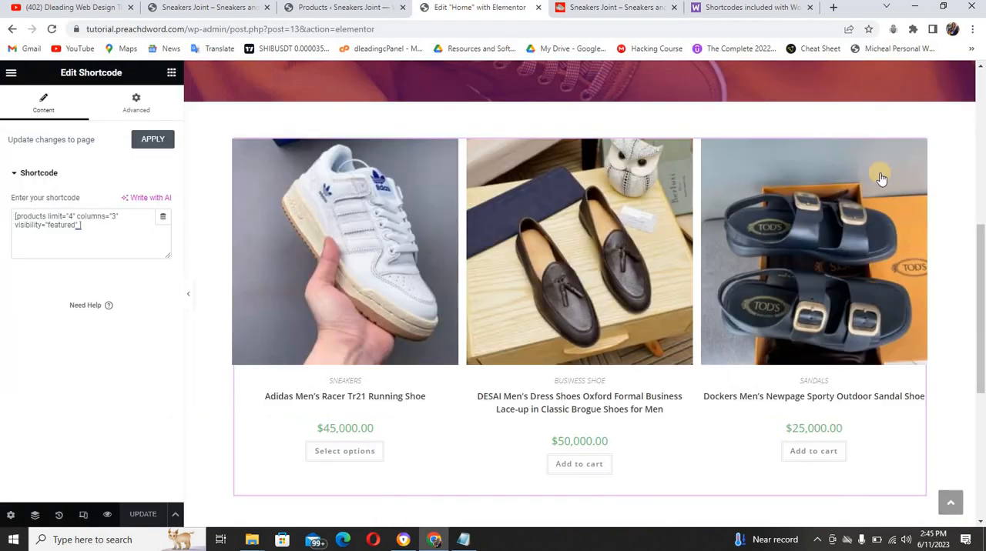
drag(977, 197, 979, 63)
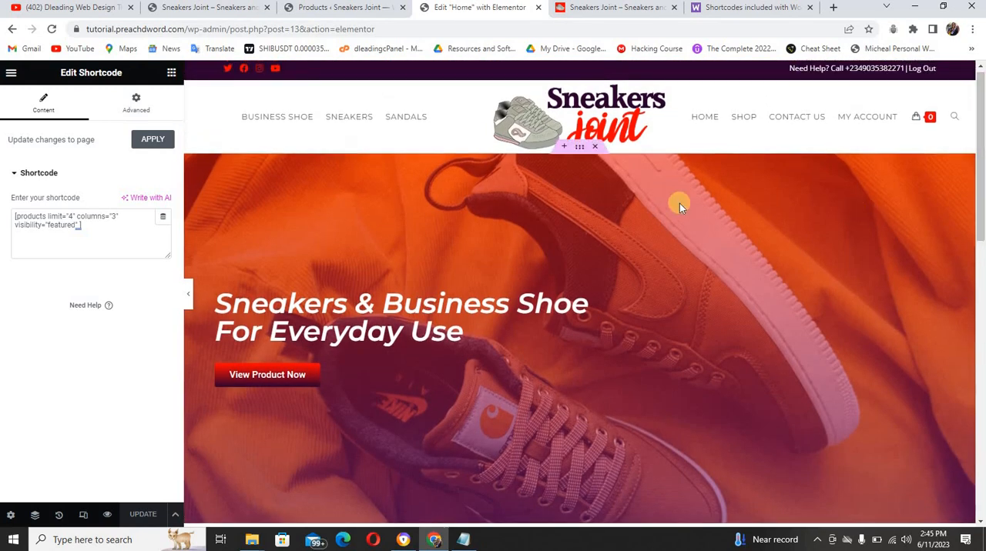
right_click(579, 147)
click(603, 204)
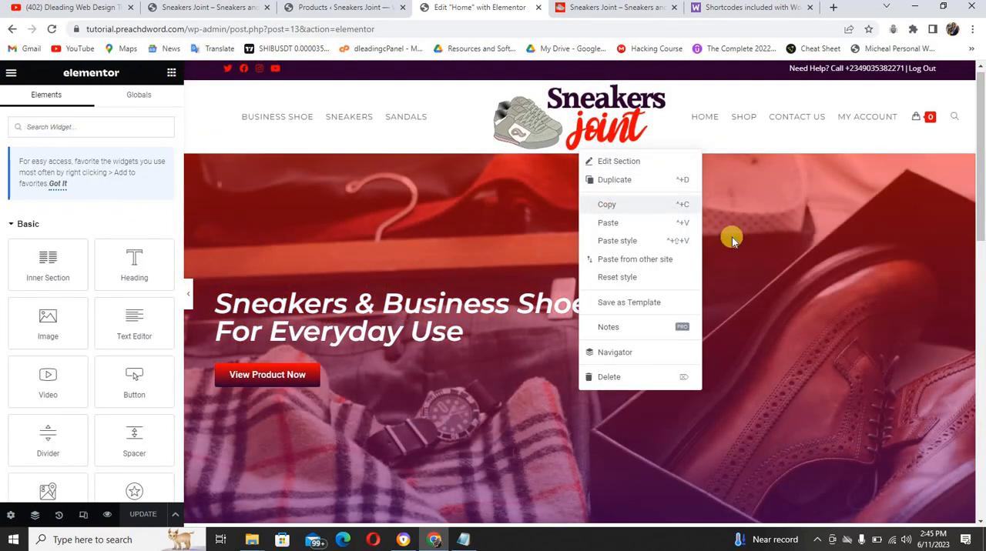
Paste the copied hero section into the empty area below the featured products on the Home page
drag(977, 195, 959, 405)
right_click(471, 409)
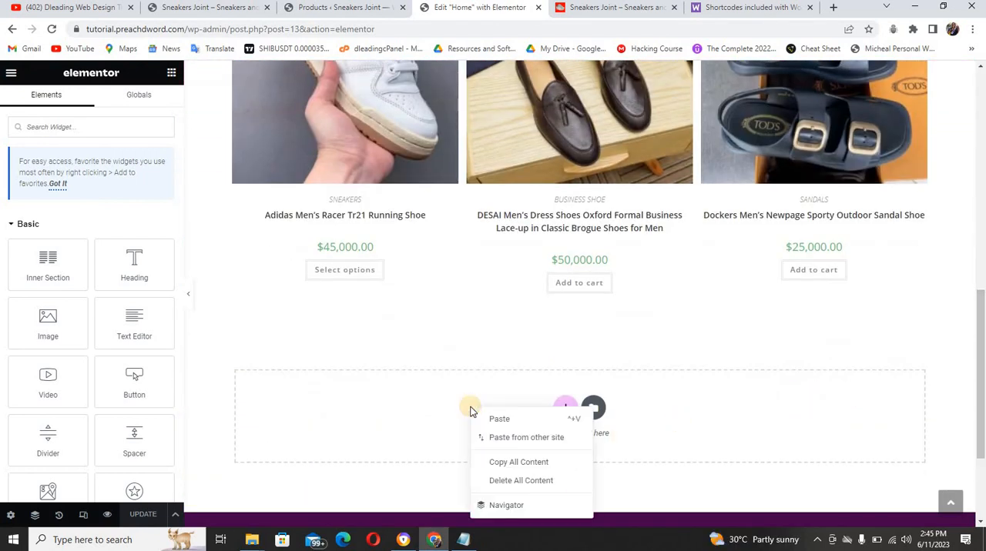
click(496, 421)
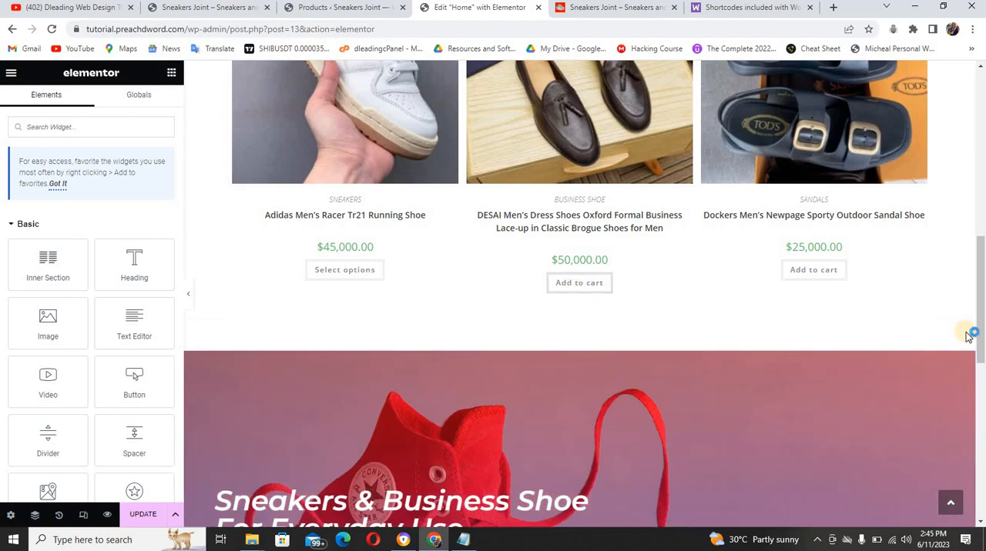
Set the pasted section's minimum height to 400 px
drag(980, 317, 980, 361)
mouse_move(536, 217)
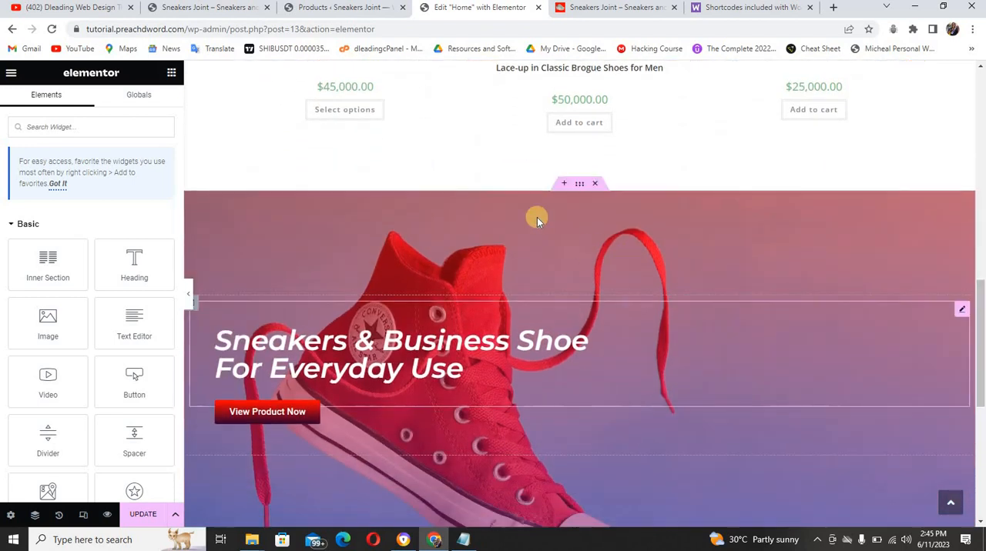
click(579, 184)
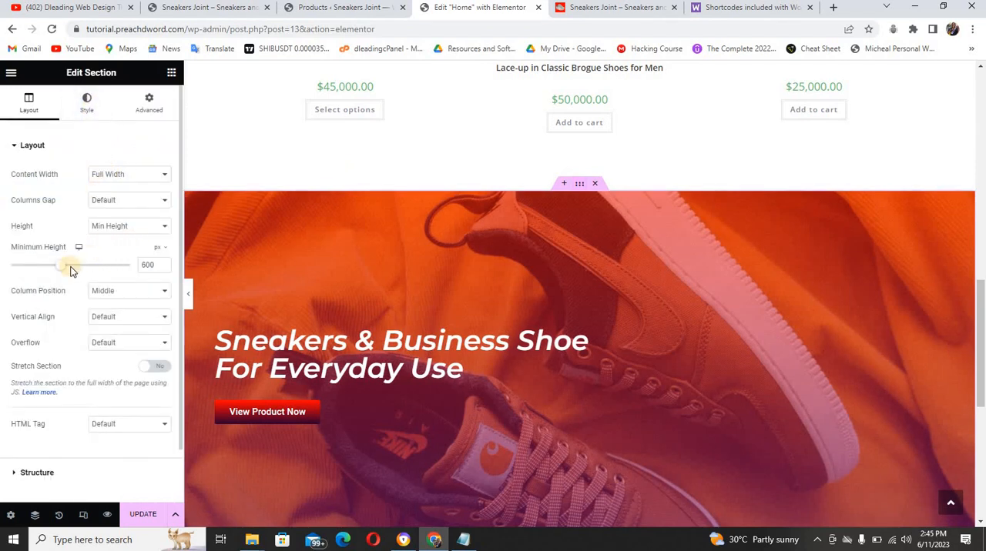
drag(55, 268, 52, 267)
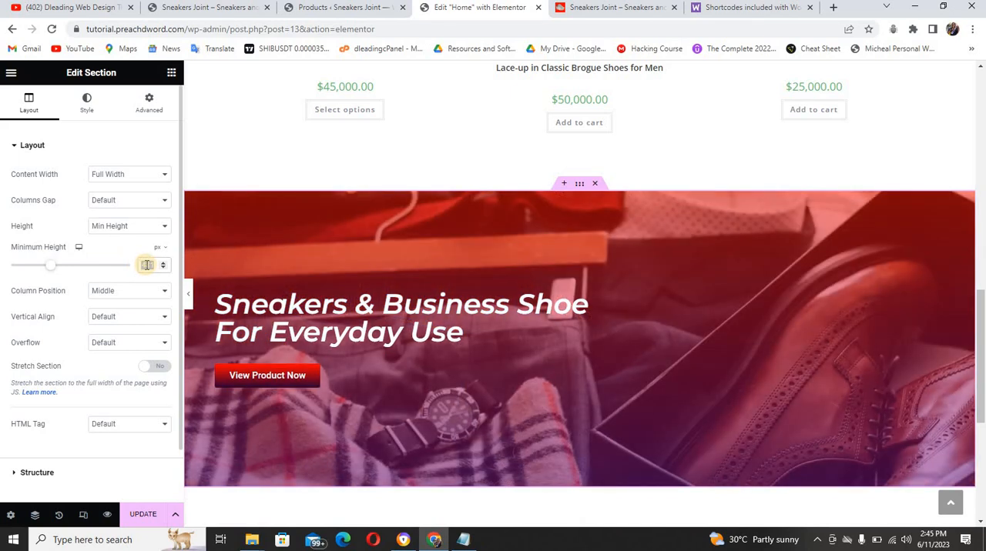
text(400)
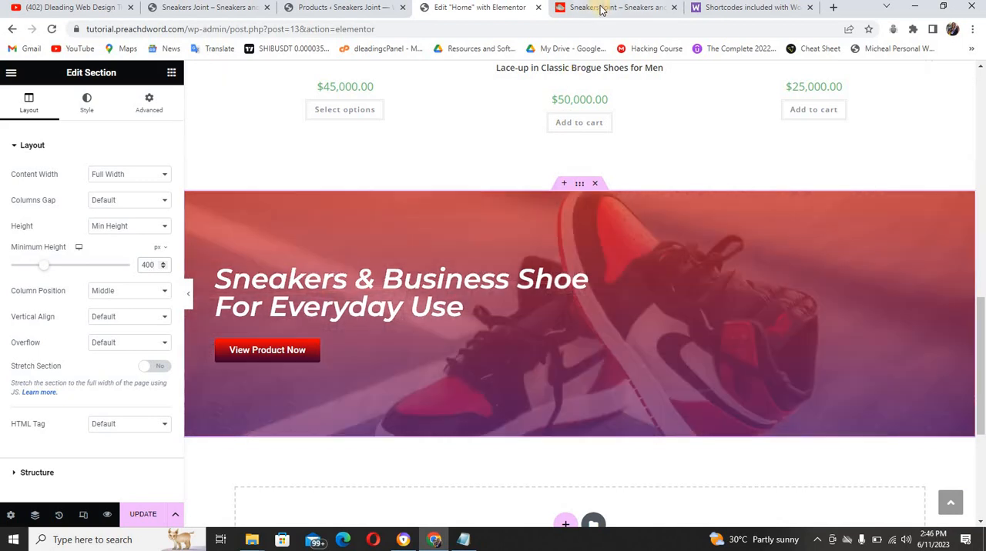
Replace the pasted section's heading text with "Classic", taken from the reference site's banner
click(602, 9)
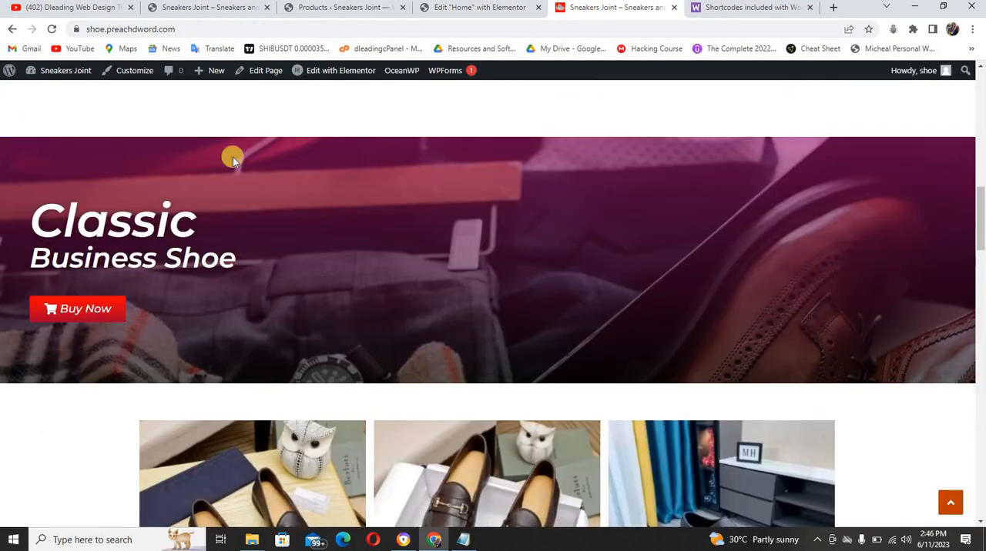
drag(40, 216, 190, 214)
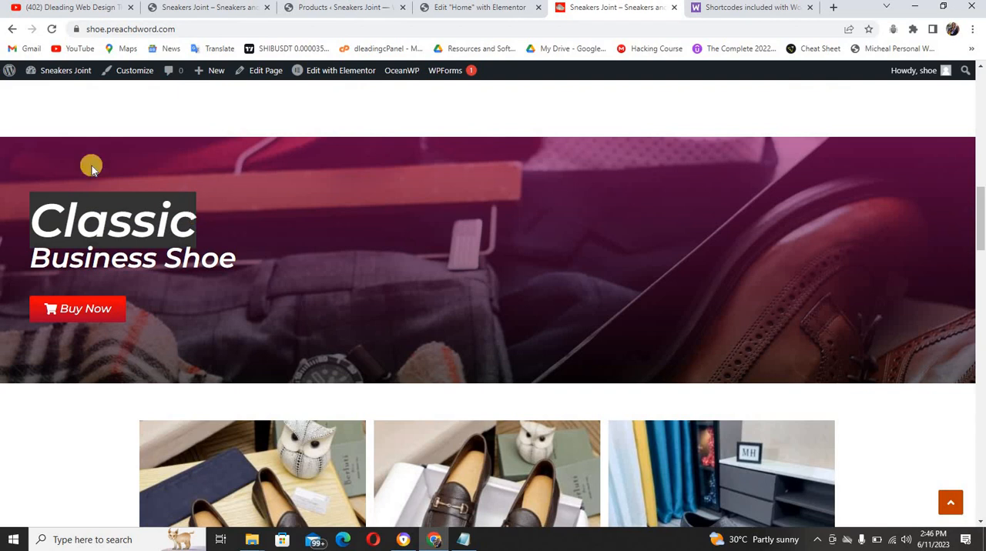
click(426, 12)
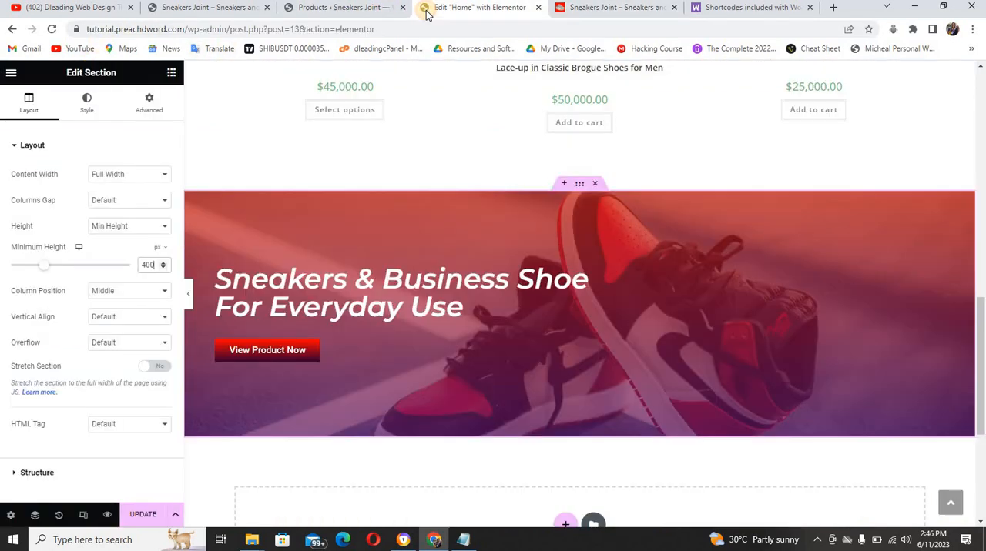
click(274, 293)
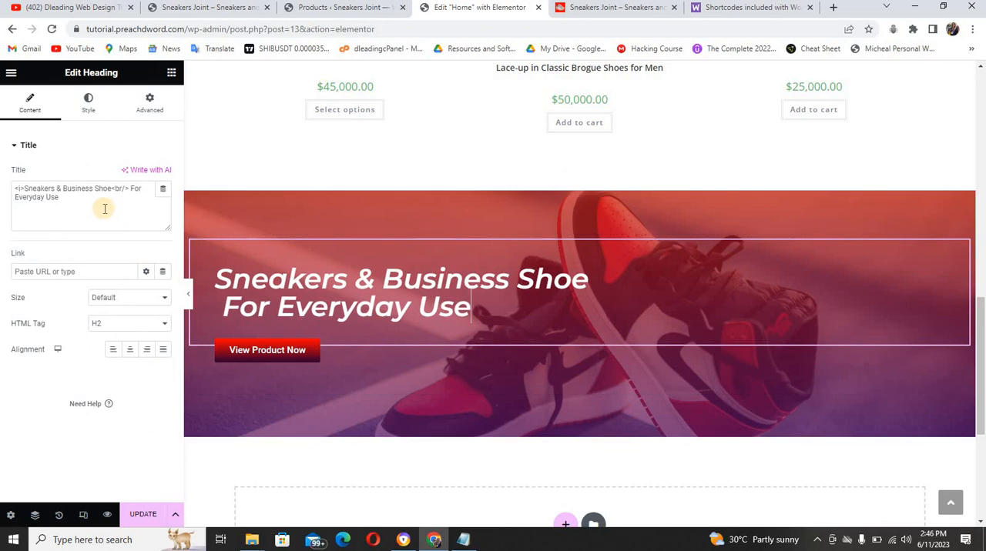
triple_click(104, 209)
text(Classic)
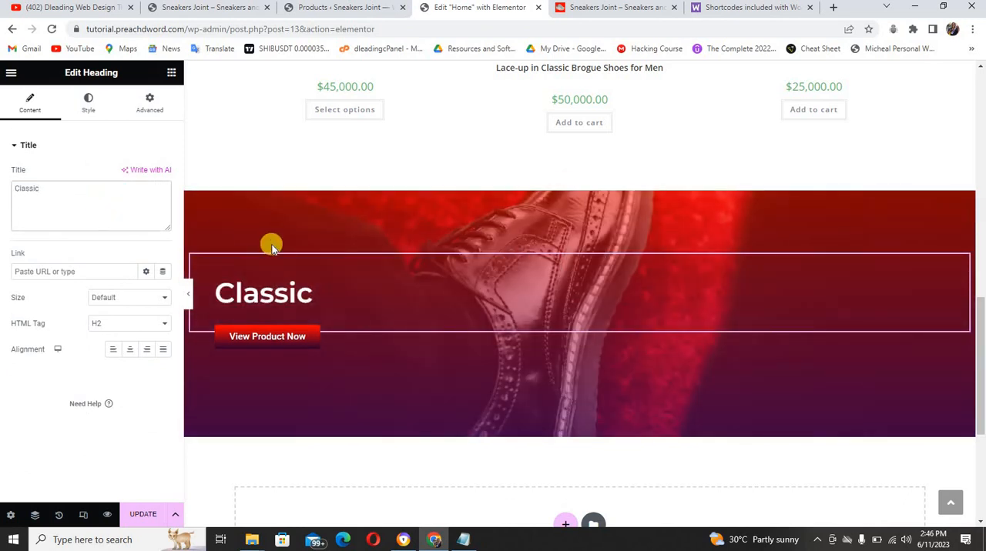
Duplicate the "Classic" heading and change the copy's text to "Business Shoe", as on the reference site's banner
right_click(576, 290)
click(593, 299)
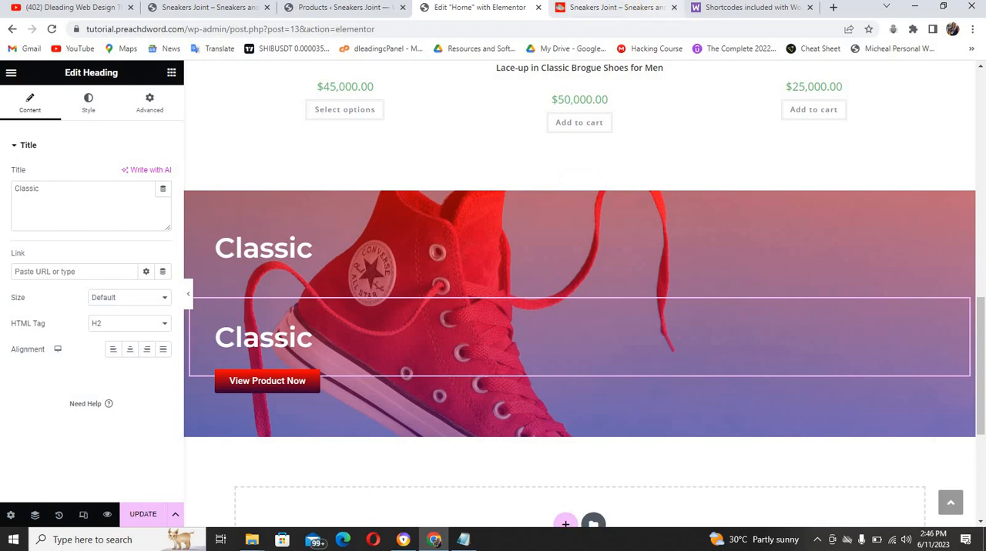
click(619, 7)
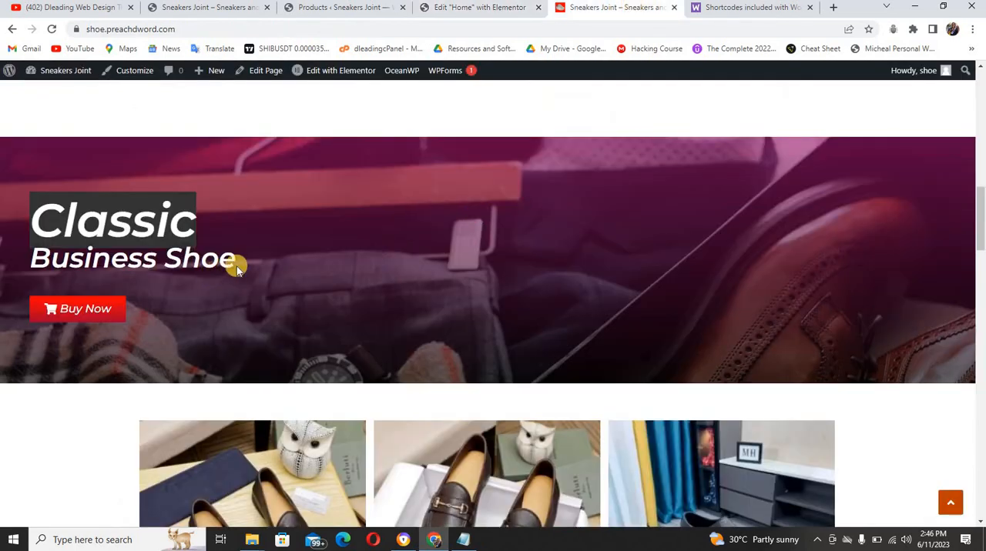
drag(154, 277, 38, 261)
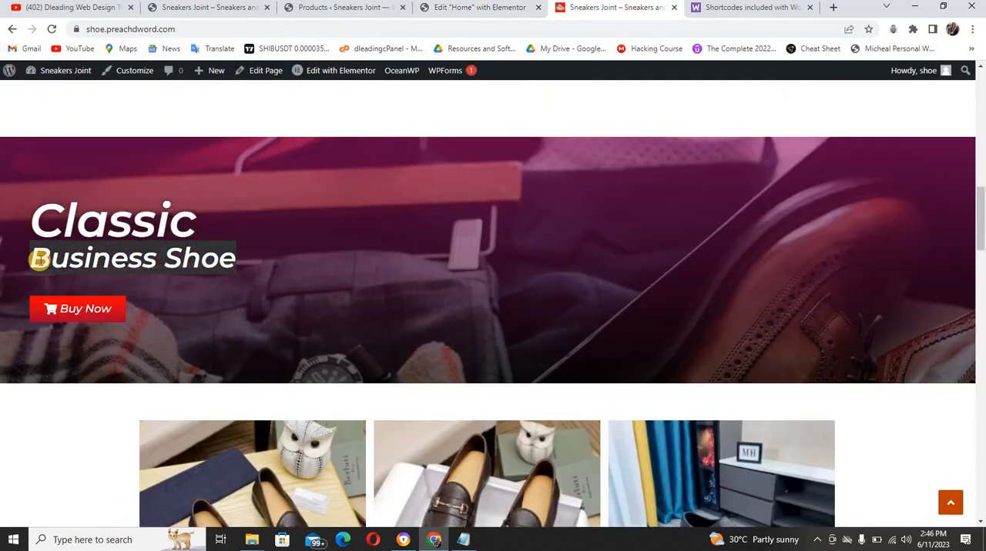
click(429, 13)
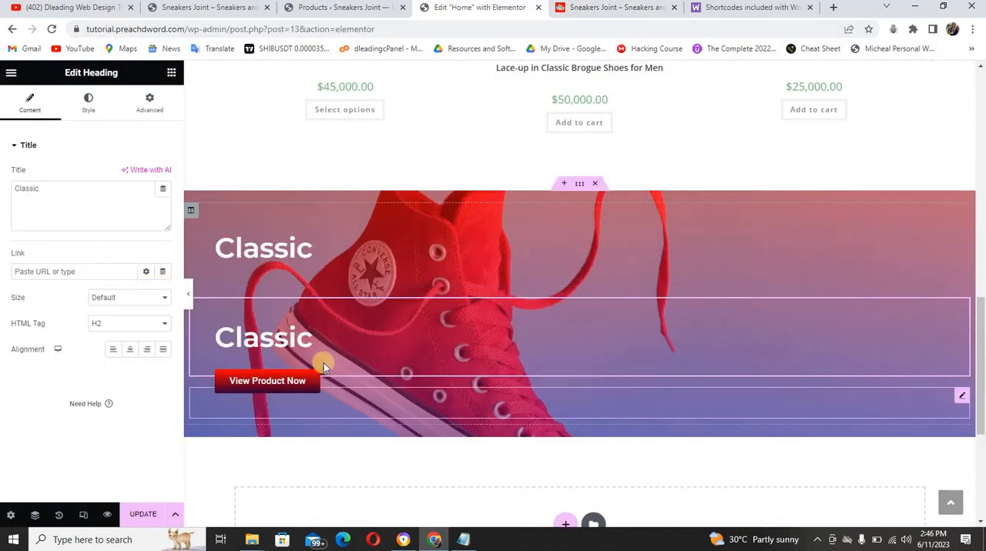
double_click(111, 198)
text(Business Shoe)
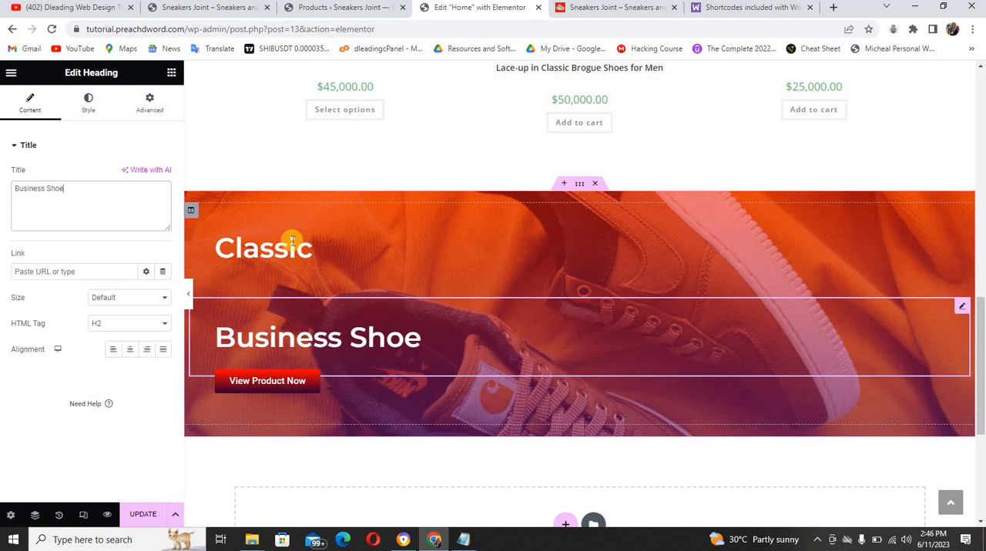
Unlink the "Business Shoe" heading's margins and set its top margin to -90 px, comparing the spacing with the reference banner
click(151, 103)
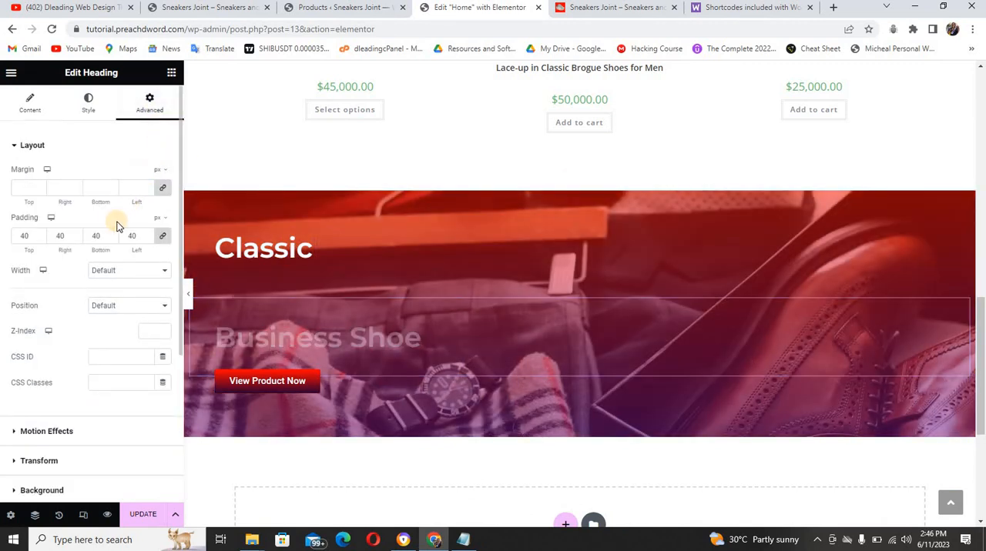
click(162, 190)
click(19, 187)
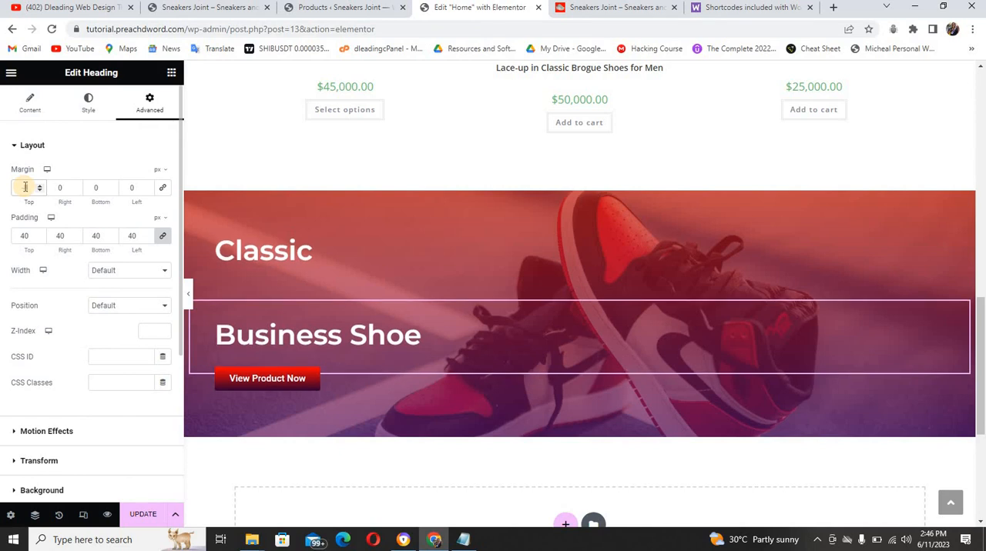
text(-80)
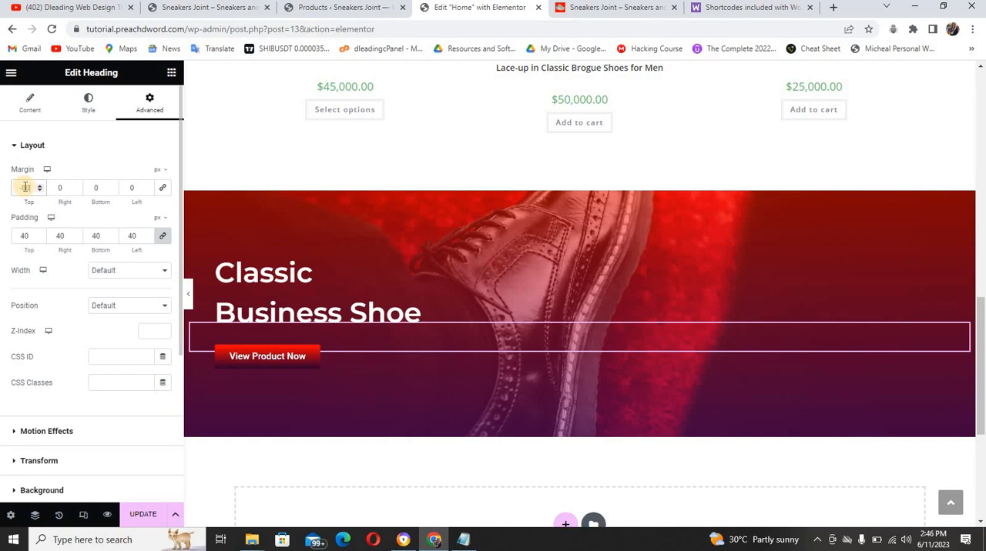
click(608, 9)
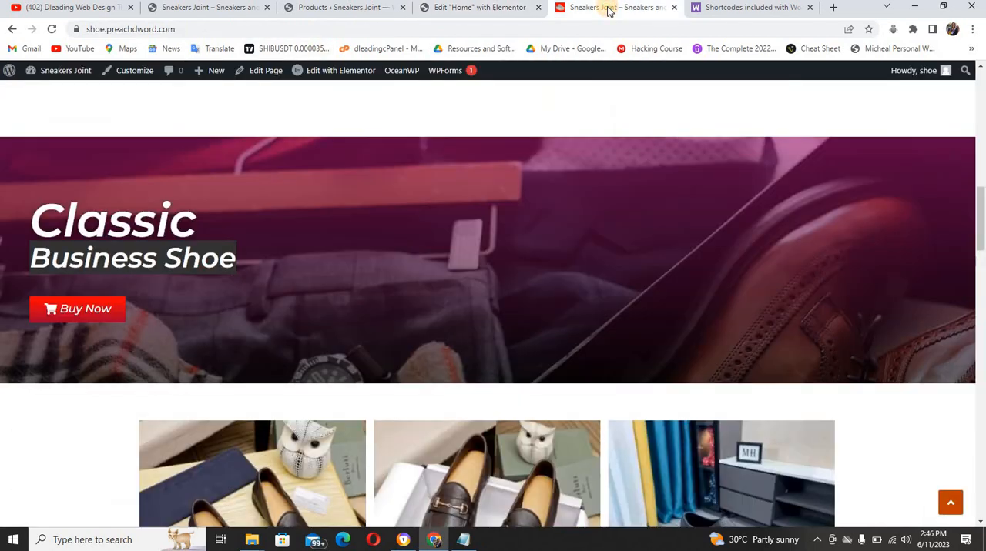
click(445, 9)
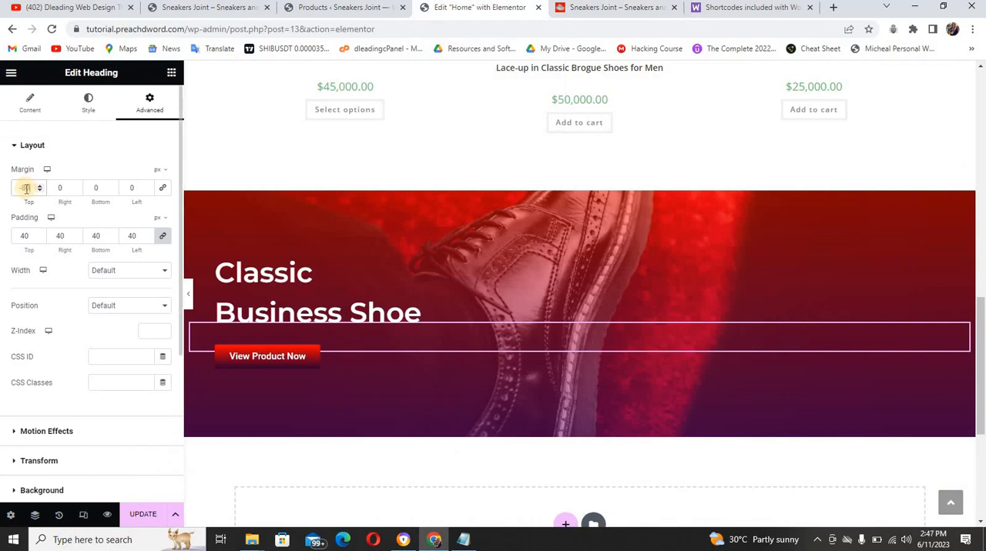
key(Down)
key(Down)
key(Down)
key(Down)
key(Down)
key(Down)
key(Down)
key(Down)
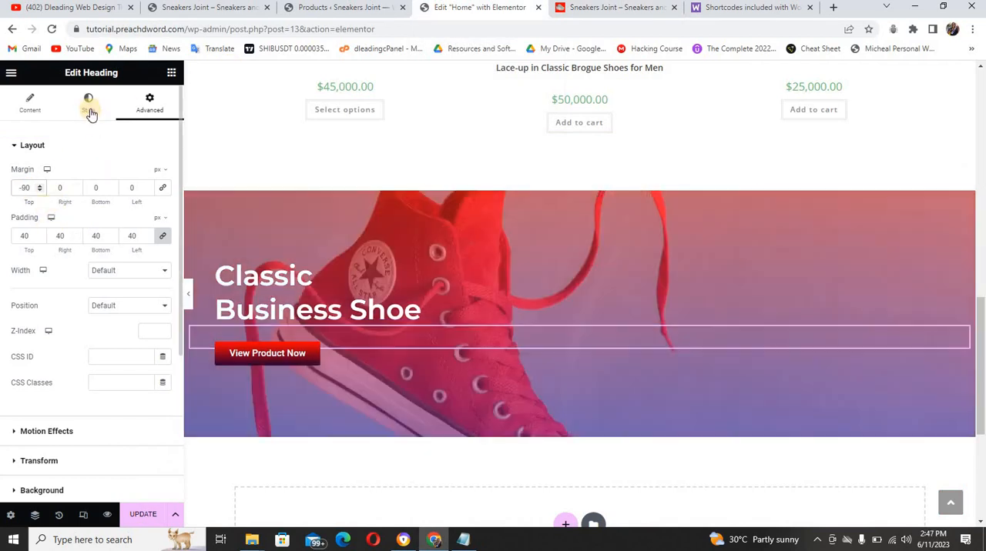
Set the "Business Shoe" heading's typography size to 35 px
click(91, 108)
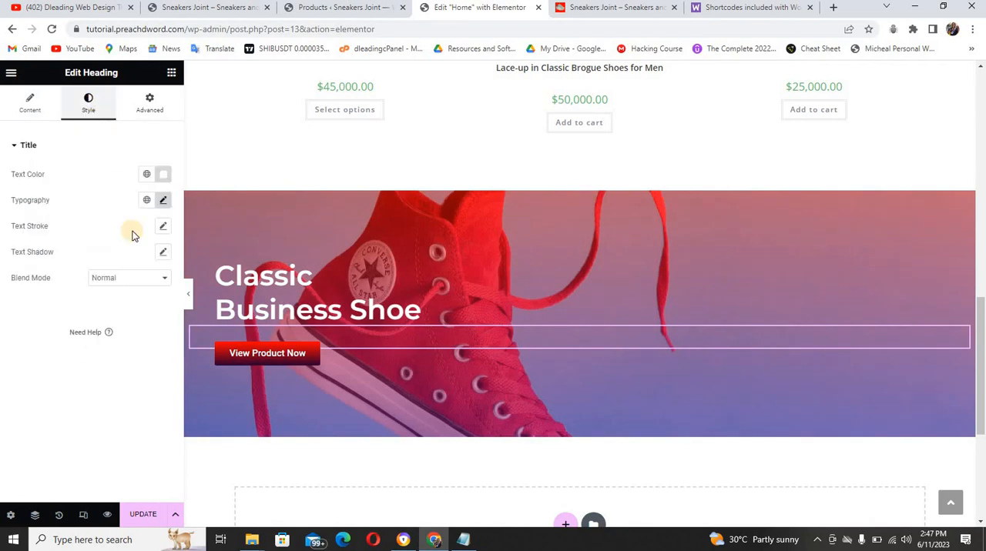
click(166, 200)
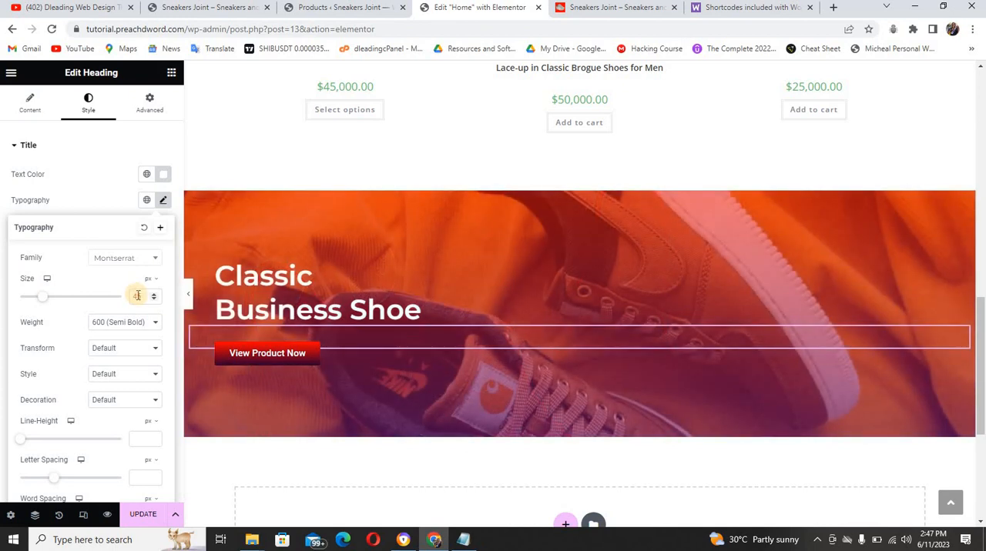
text(5)
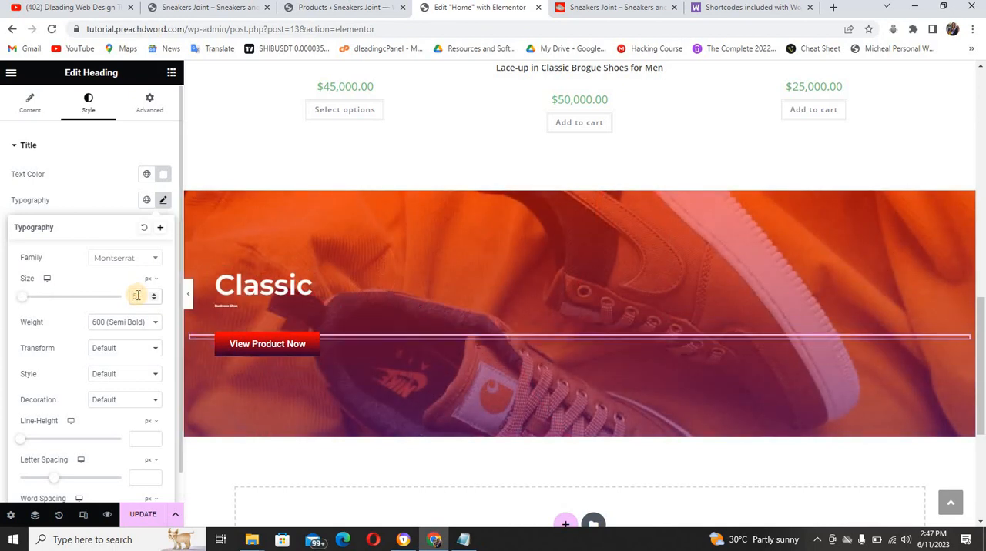
text(5)
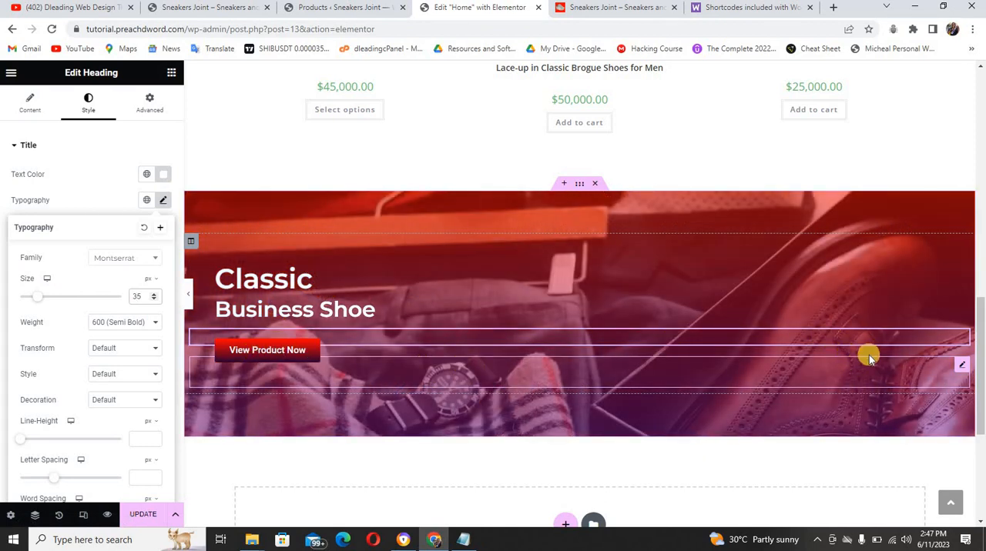
Change the banner button's text to "Buy Now", matching the button on the reference site
click(961, 367)
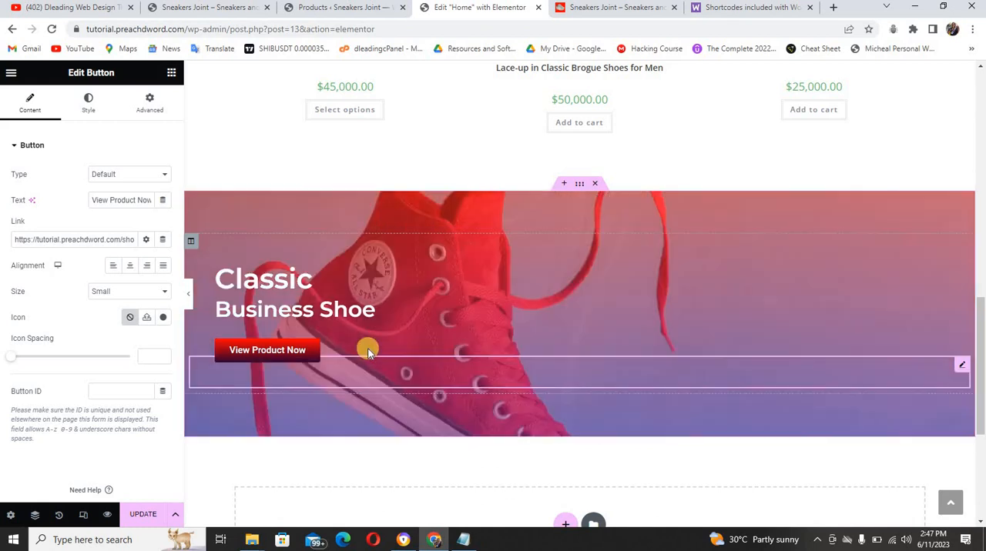
click(601, 8)
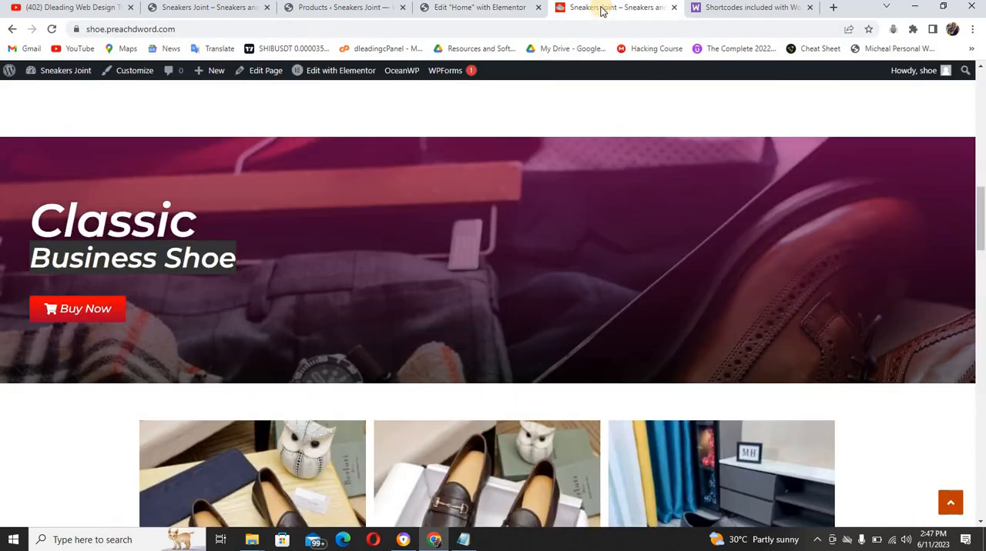
click(479, 9)
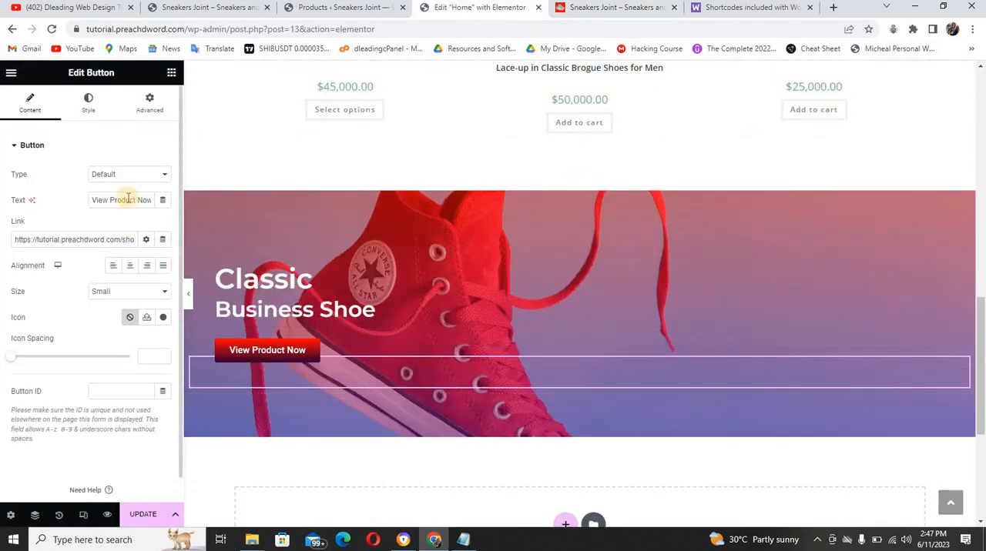
drag(125, 201, 68, 196)
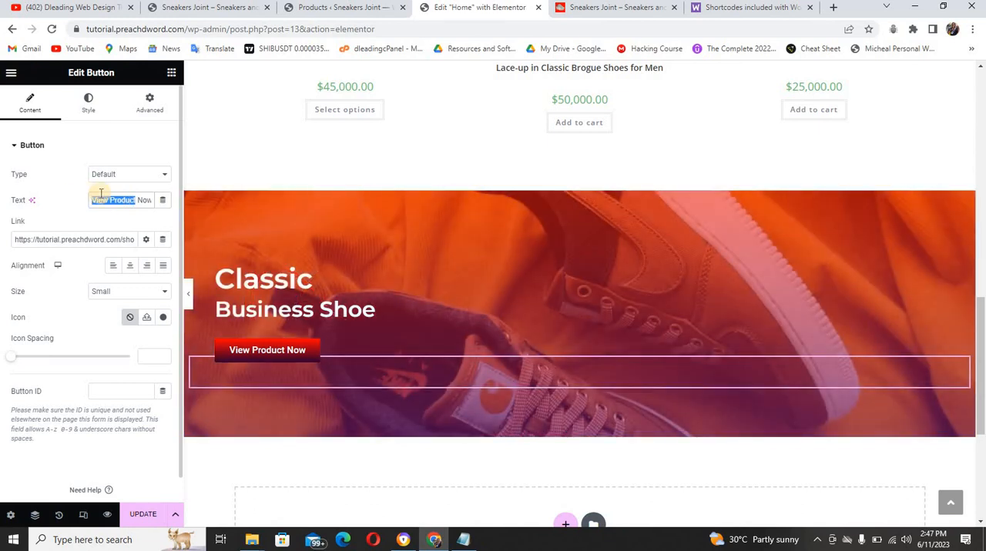
text(Buy)
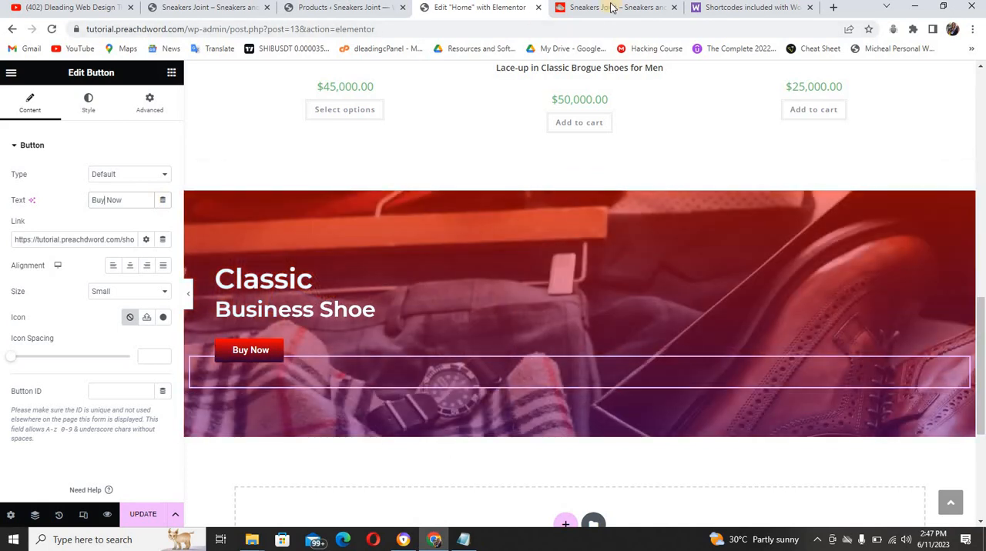
Add the shopping cart icon from the icon library to the banner's "Buy Now" button, matching the reference site
click(610, 7)
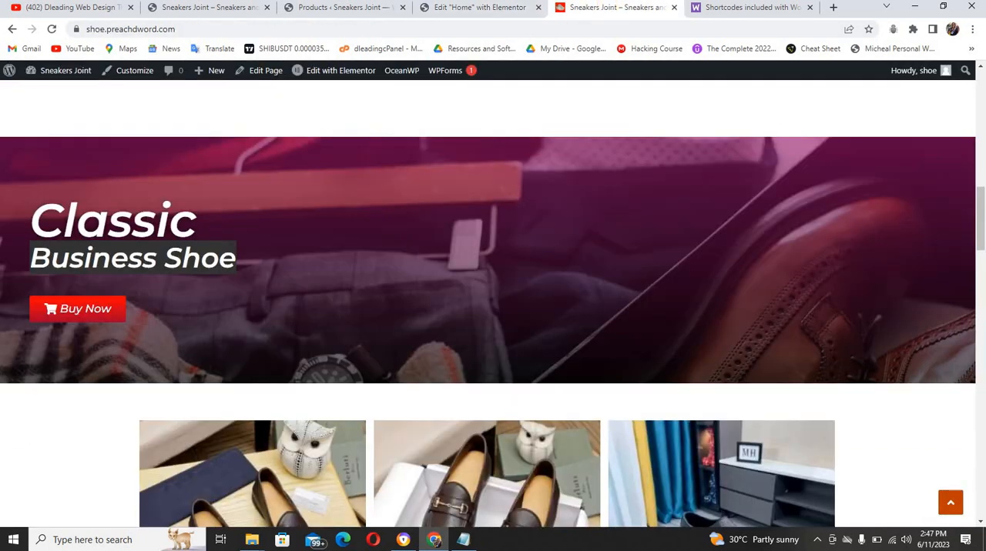
click(463, 9)
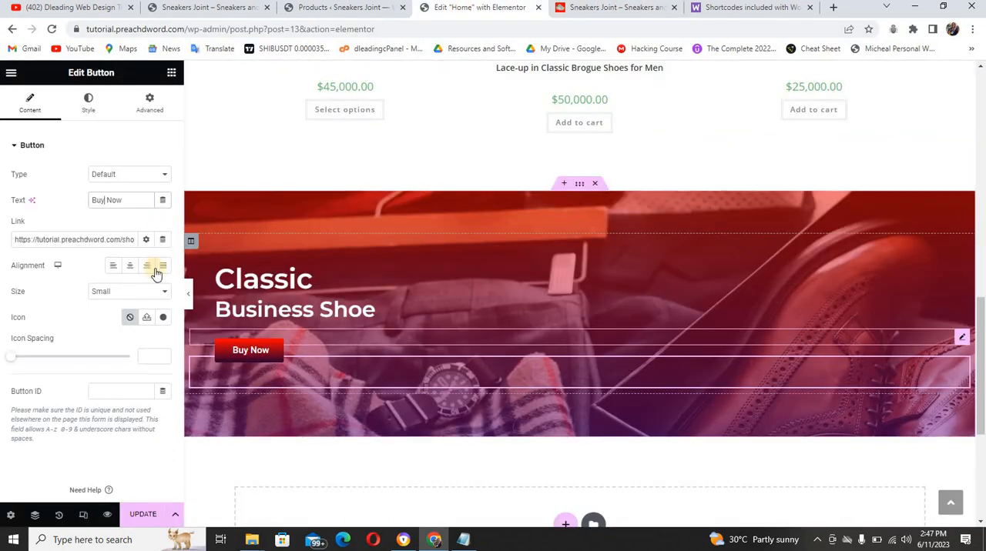
click(163, 318)
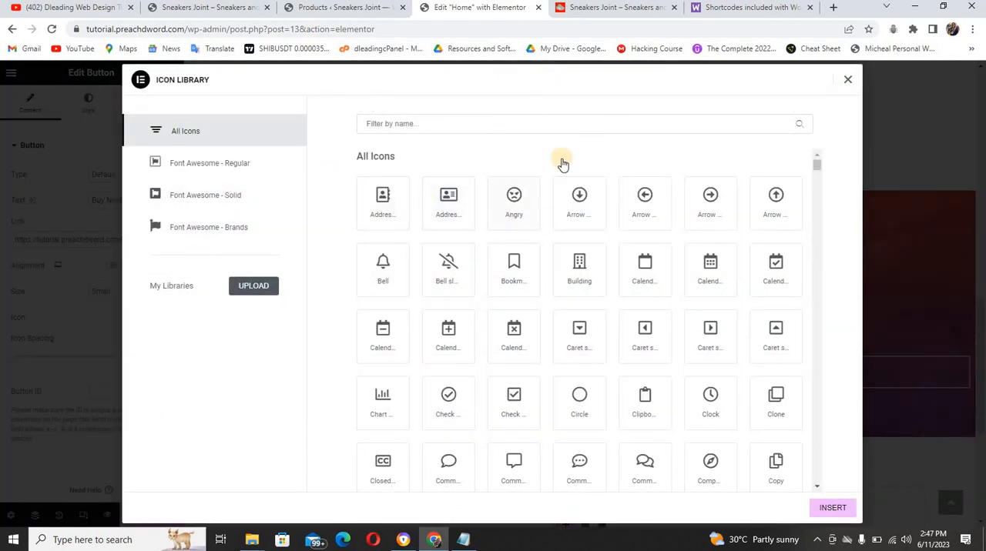
click(551, 121)
text(shop)
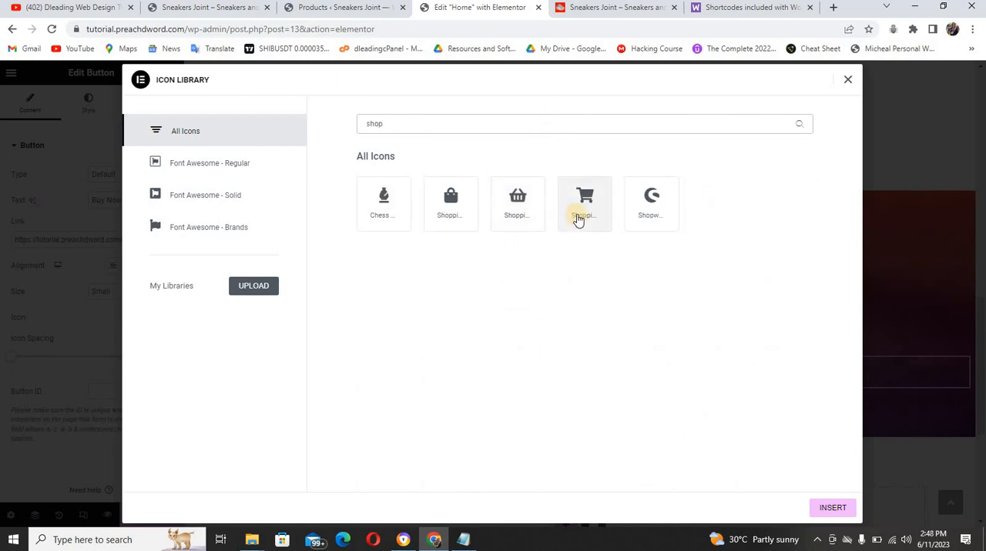
click(585, 219)
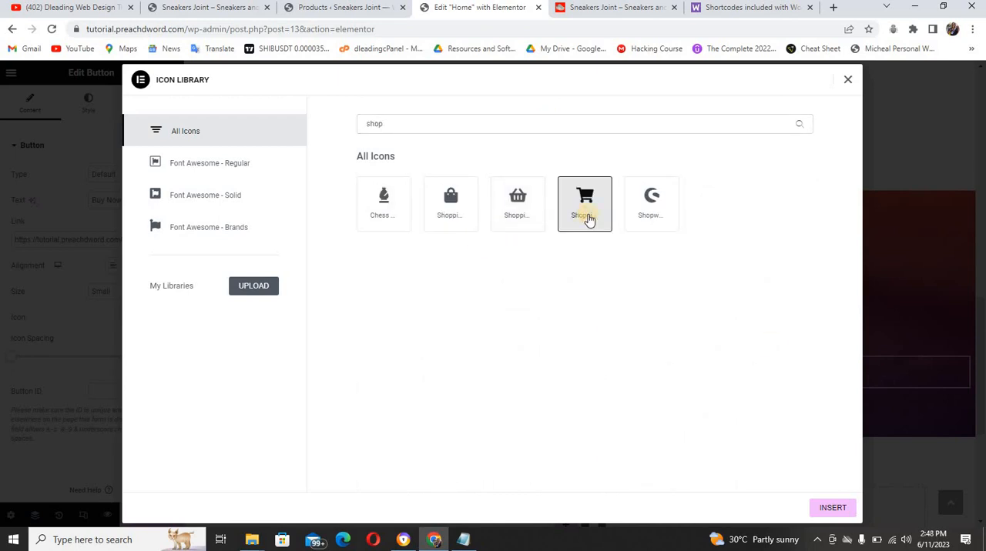
click(833, 509)
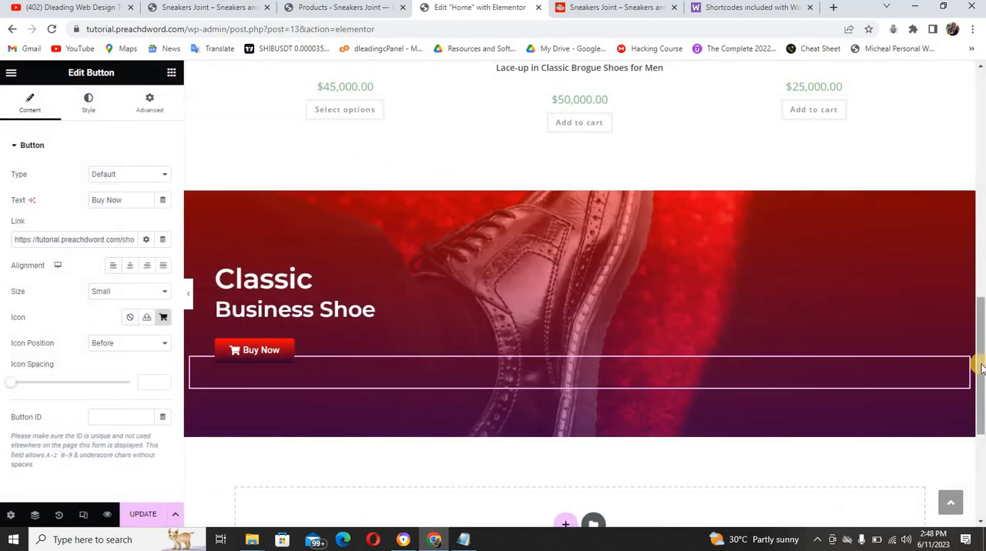
Add the same shopping cart icon to the hero section's "View Product Now" button
scroll(979, 310, up, 8)
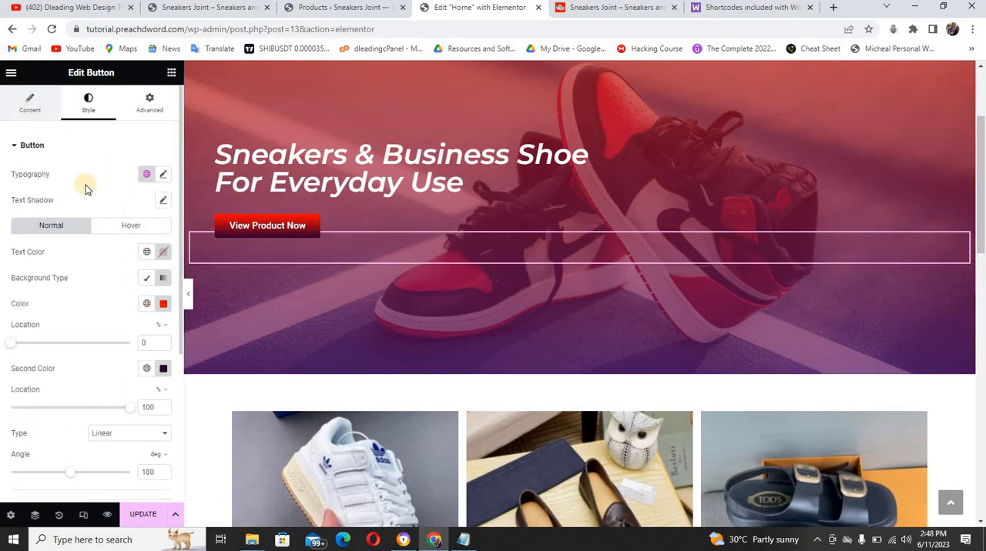
click(30, 102)
click(163, 318)
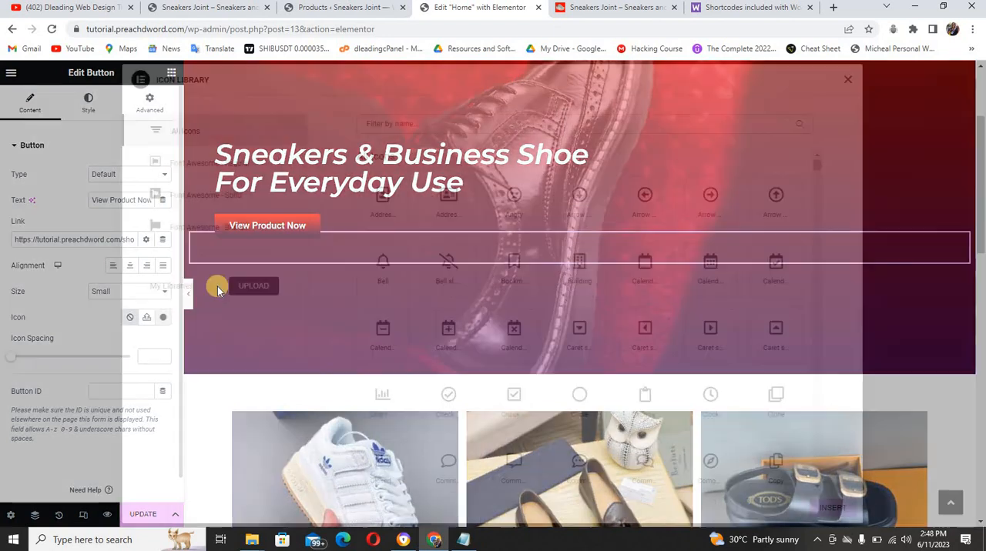
click(387, 131)
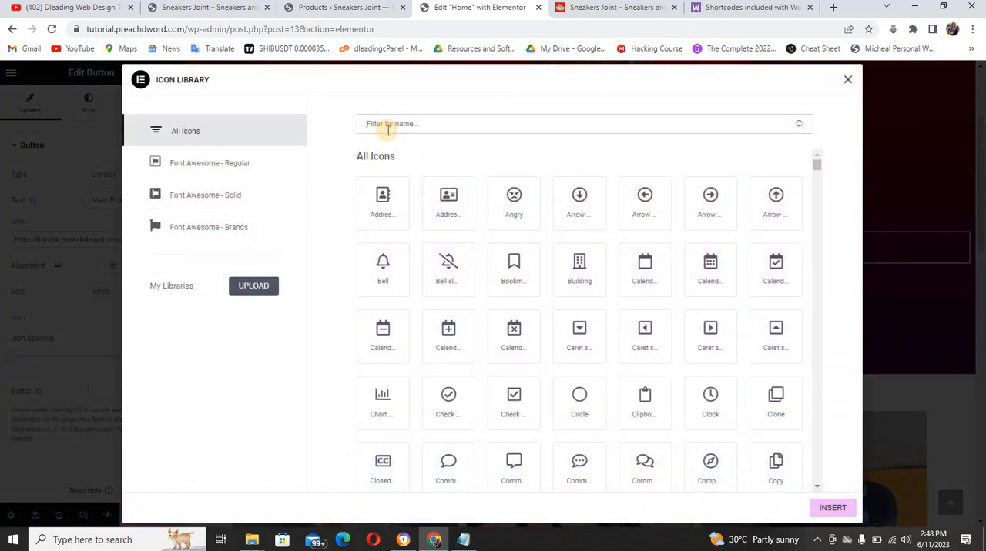
text(shop)
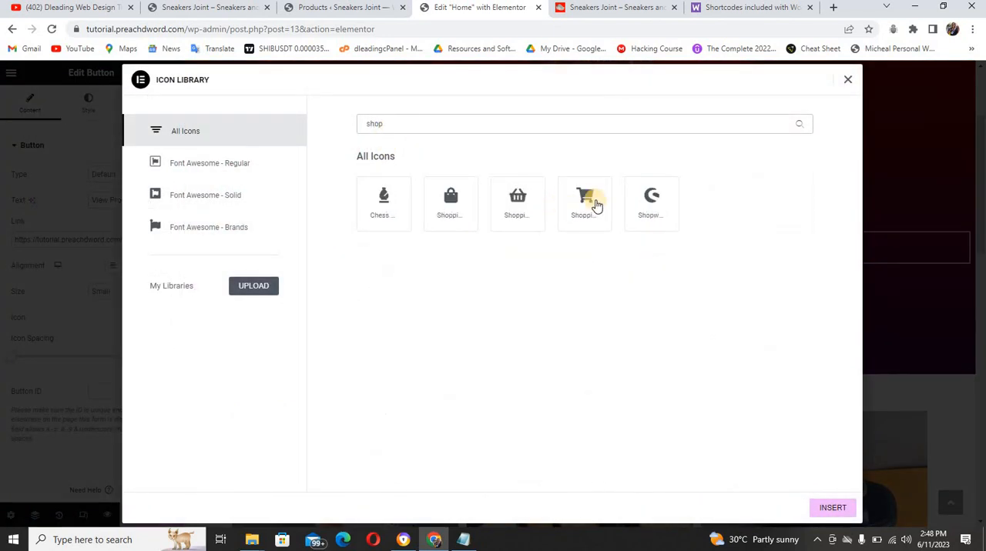
click(589, 198)
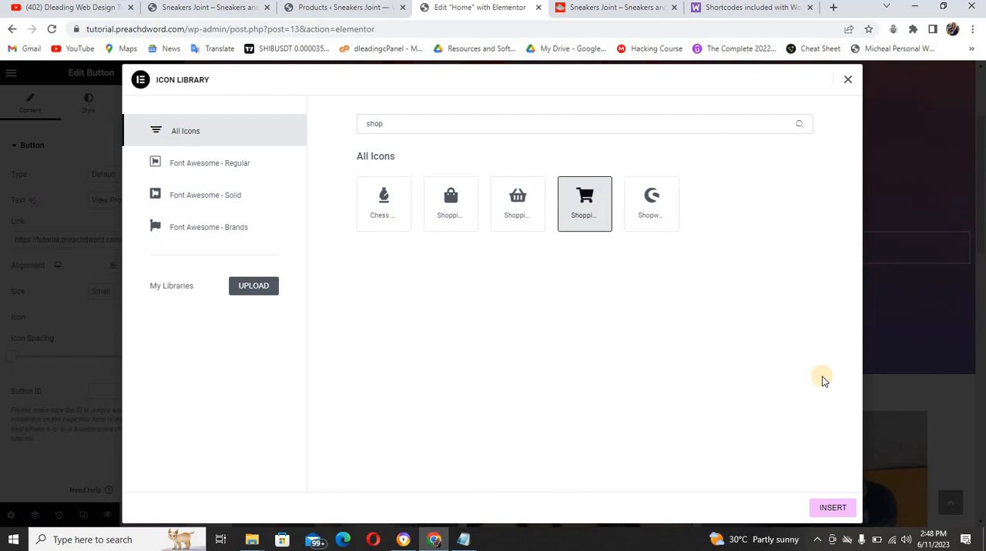
click(838, 508)
Delete all slideshow images from the "Classic Business Shoe" banner section's background gallery
drag(981, 226, 983, 410)
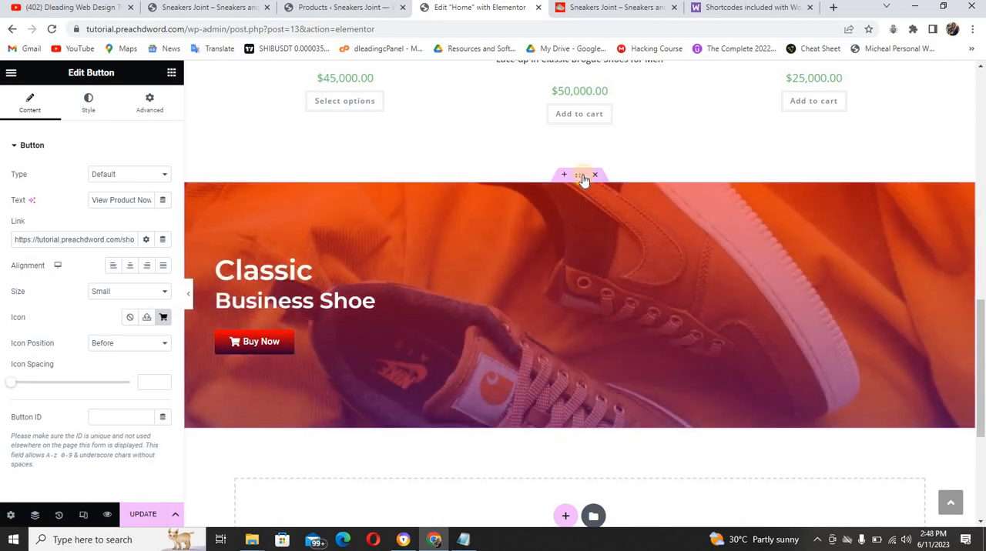
click(579, 176)
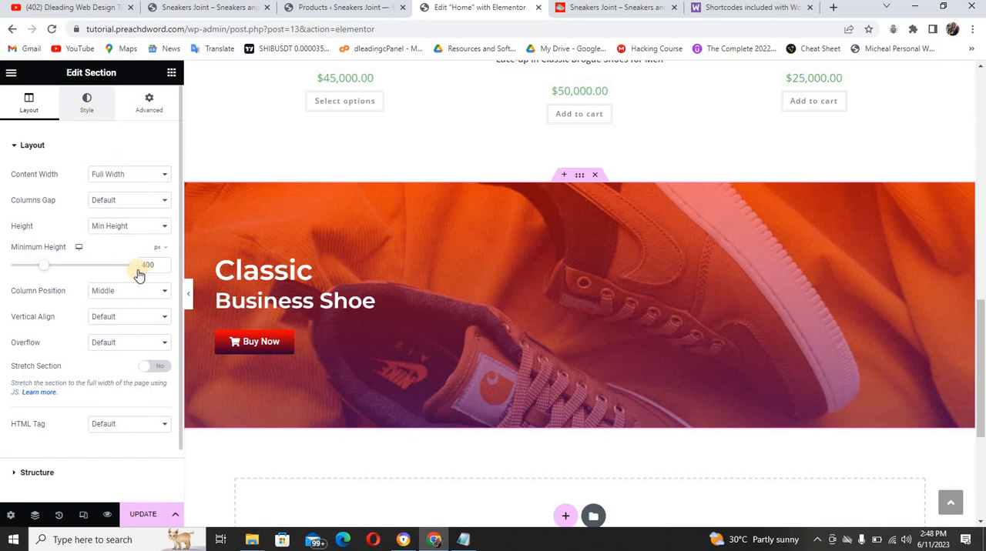
click(87, 105)
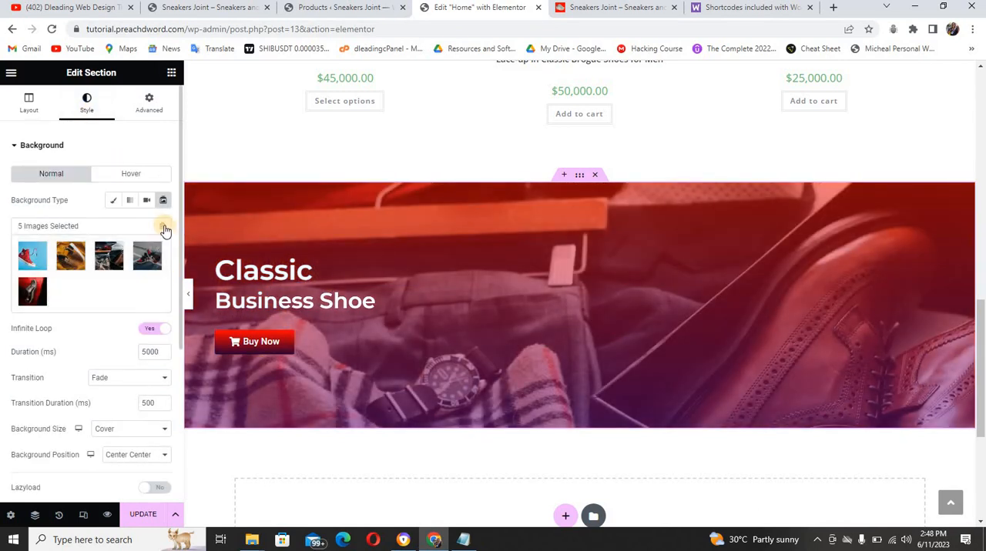
click(164, 225)
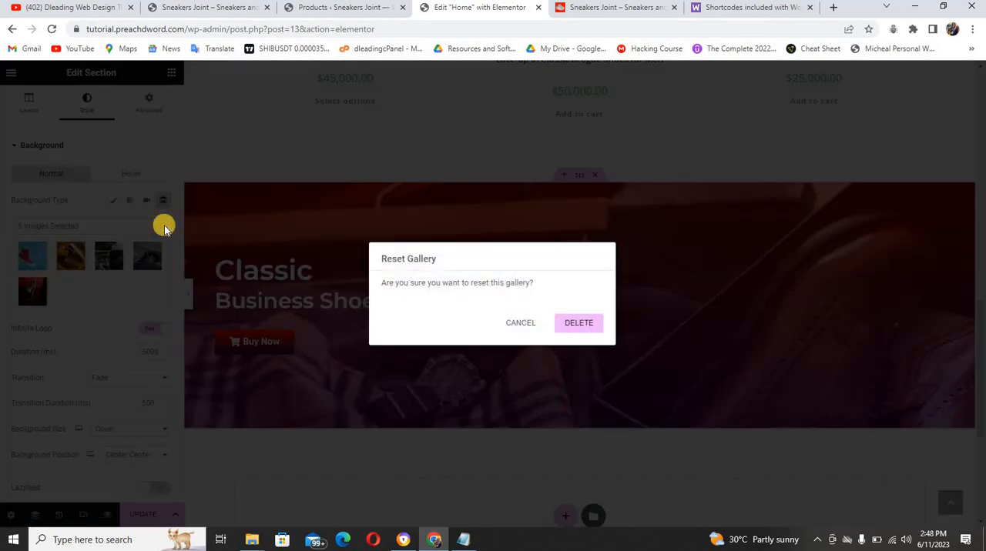
click(581, 323)
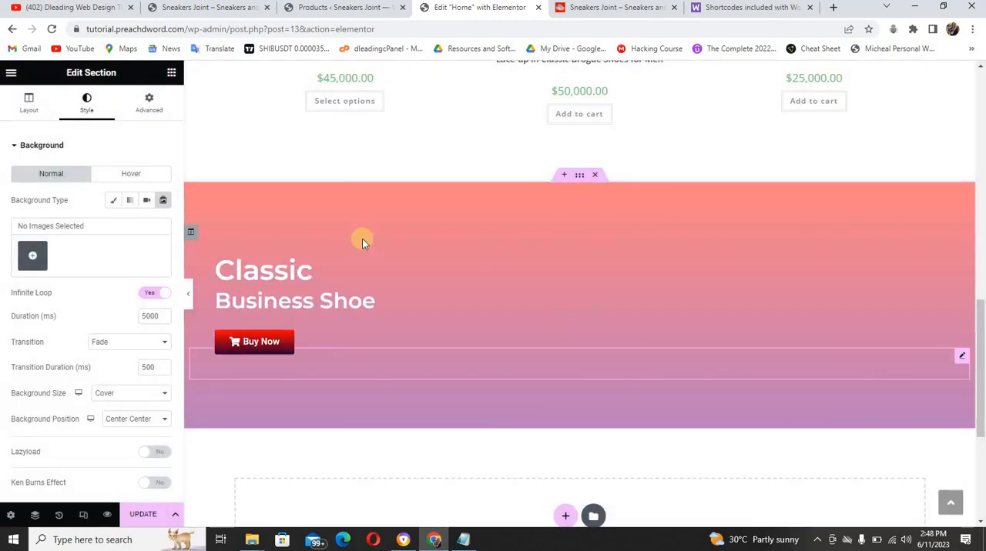
Give the banner section a Classic background using the library photo of the brown brogue shoe beside the checked shirt and watch
click(116, 200)
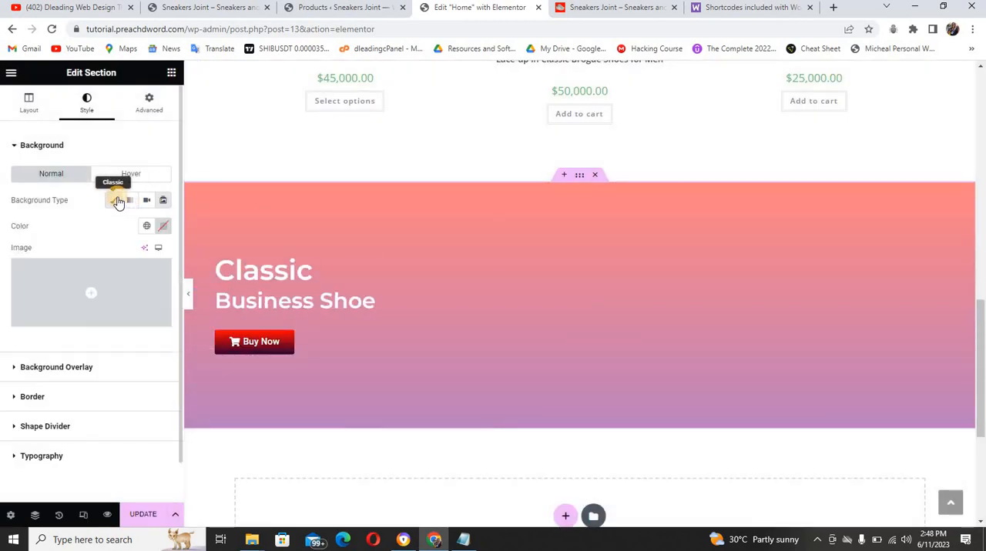
click(134, 306)
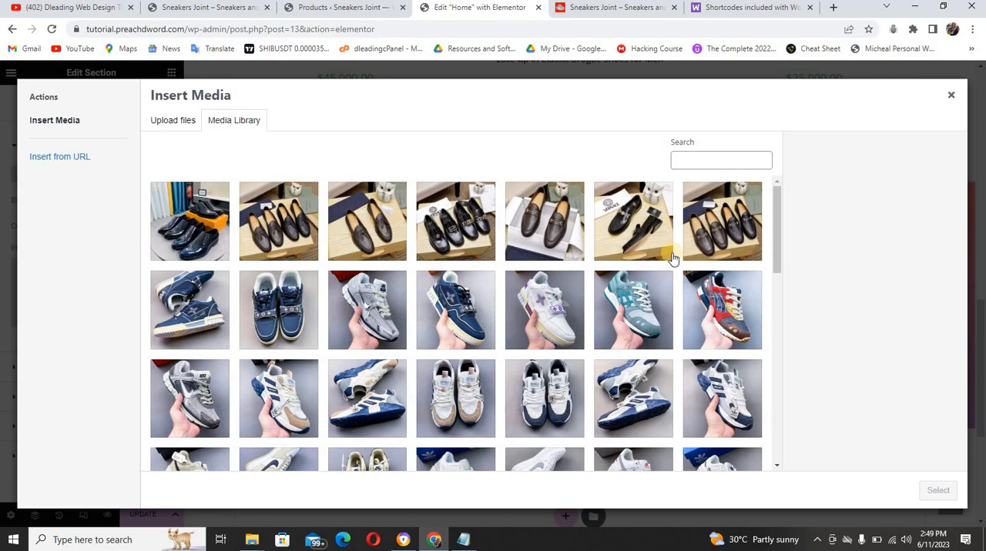
drag(779, 245, 779, 425)
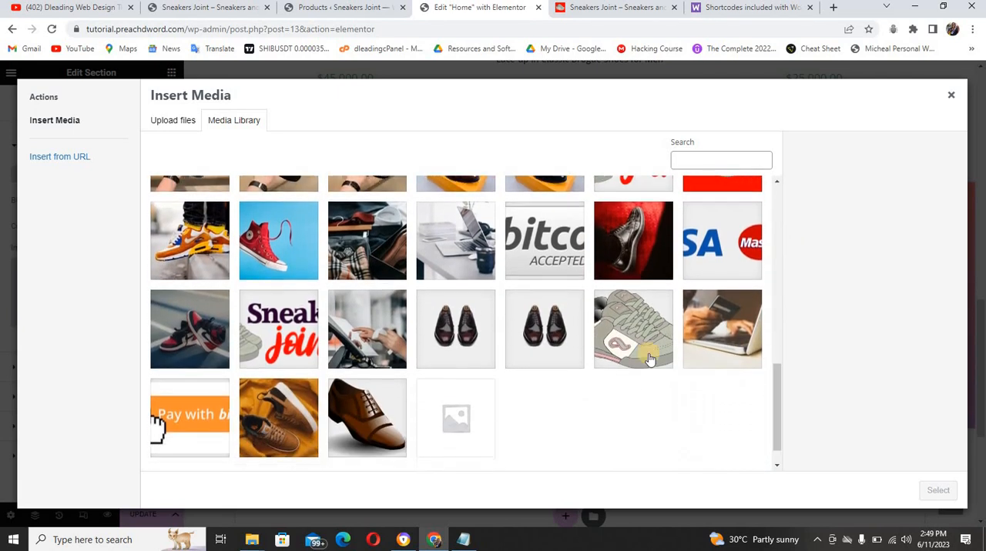
click(368, 244)
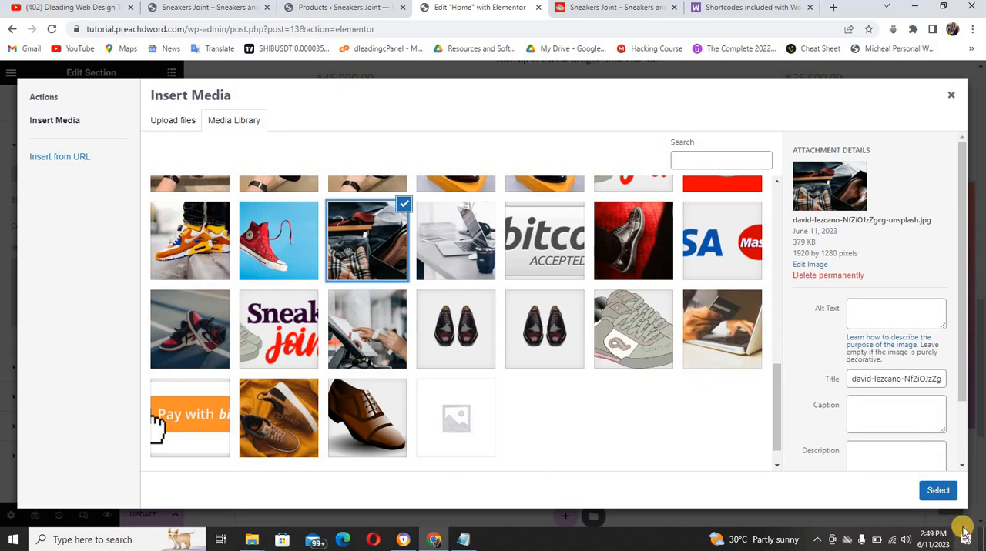
click(951, 495)
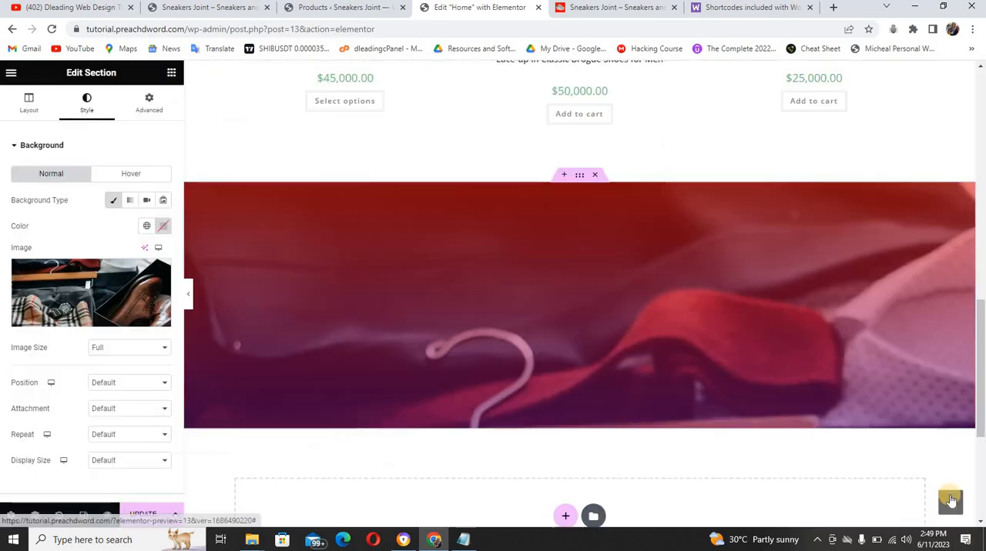
Set the banner background image to Center Center position, Fixed attachment, No-repeat and Cover display size
click(129, 382)
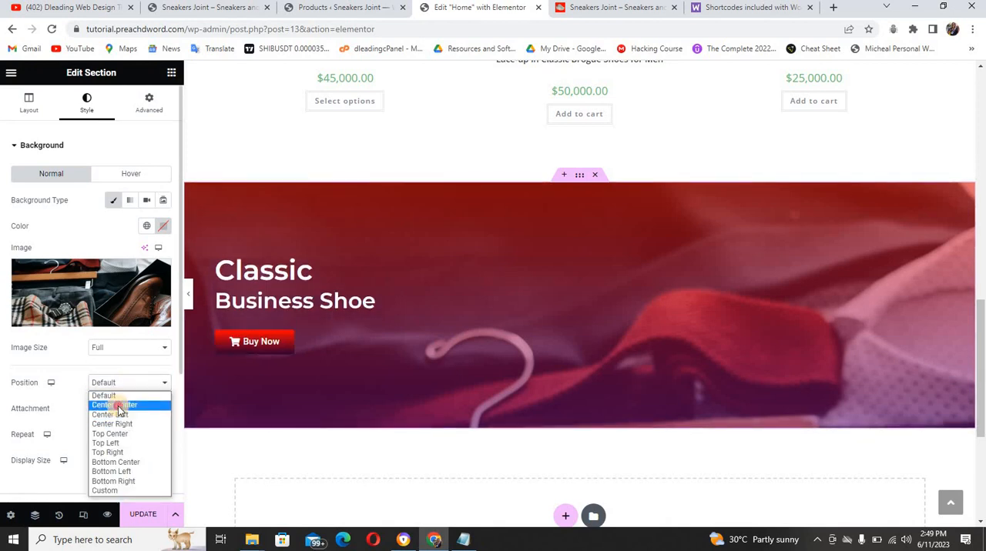
click(112, 405)
click(114, 411)
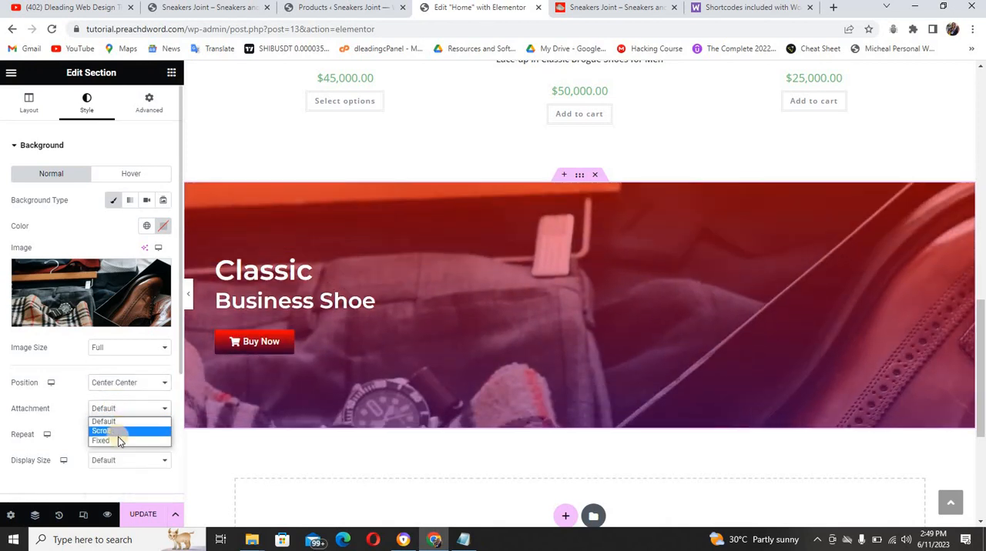
click(118, 441)
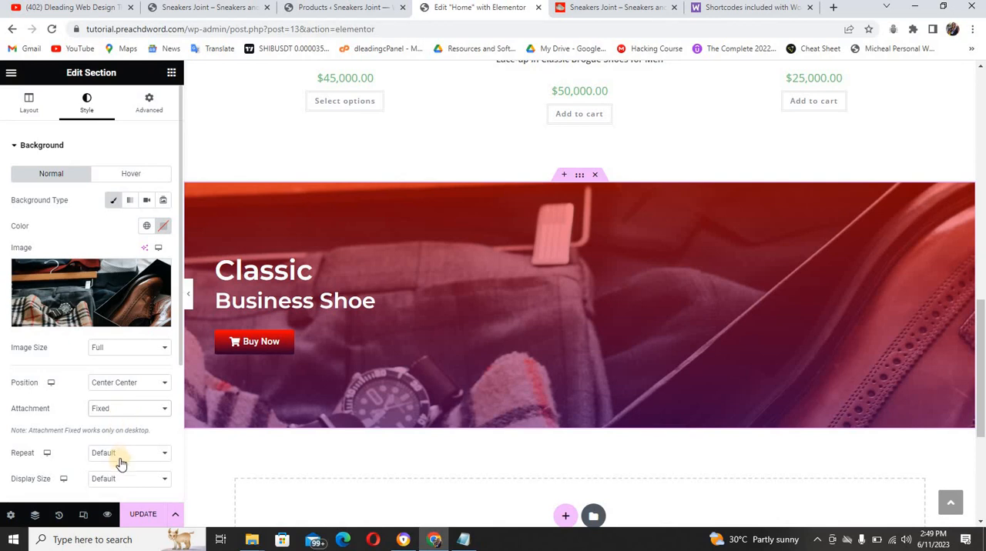
click(120, 455)
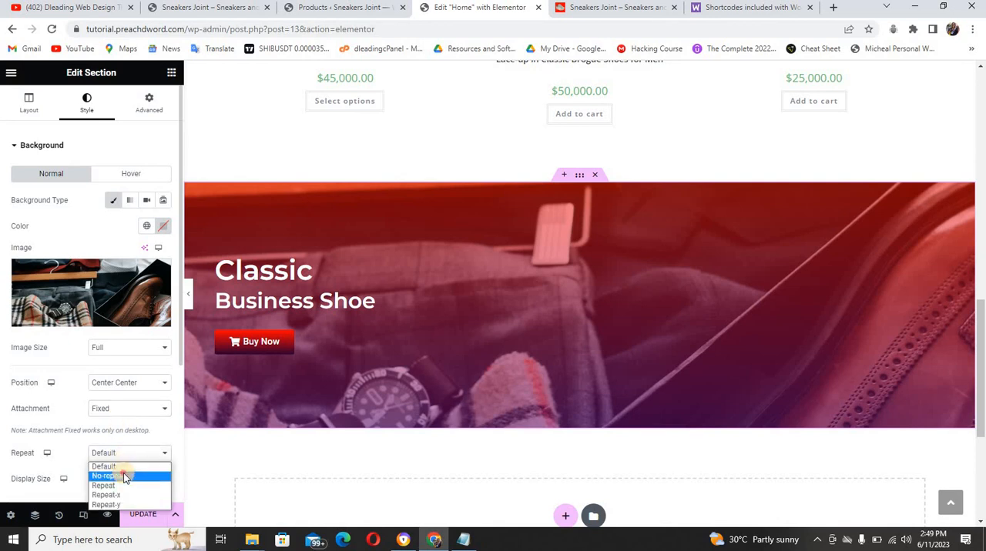
click(124, 475)
click(125, 484)
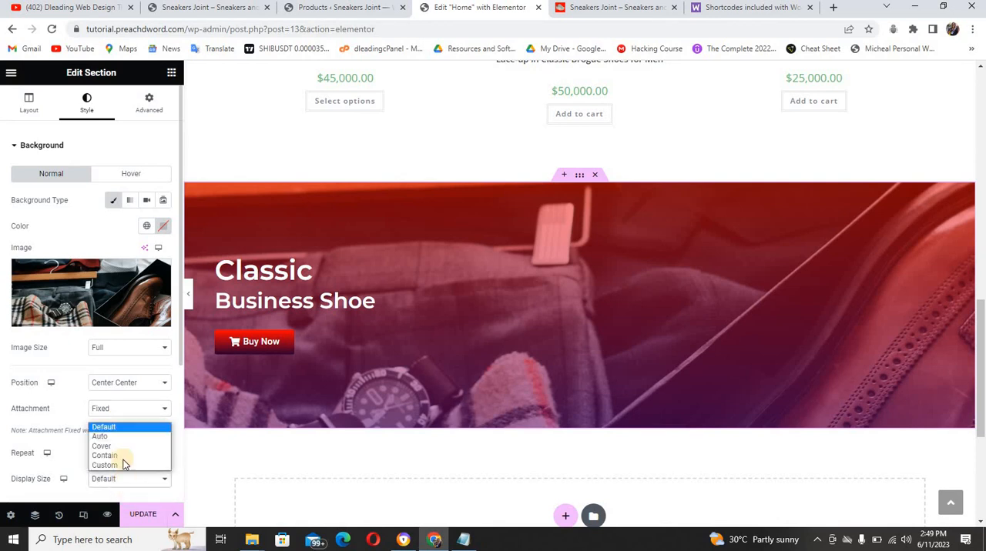
click(122, 447)
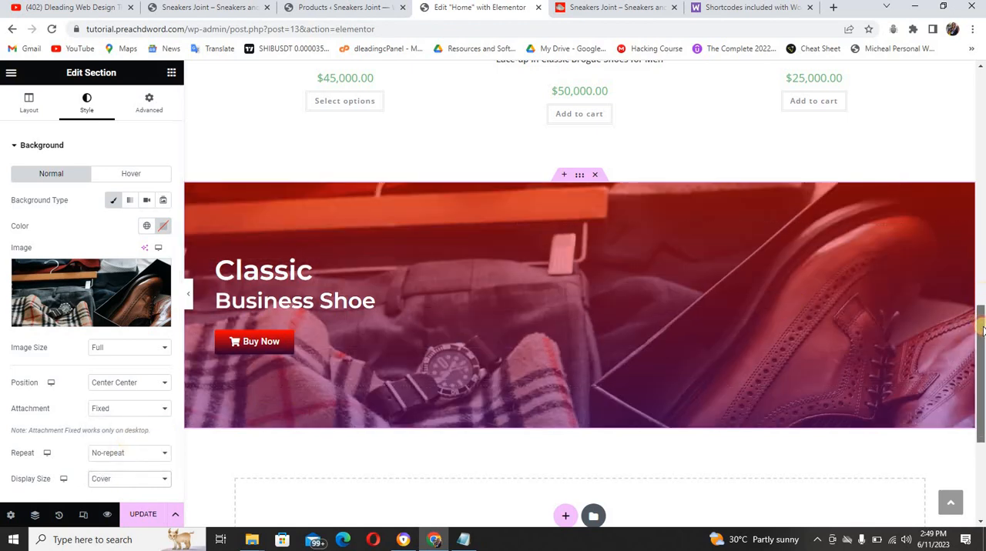
Examine the banner, product and hero sections in the tablet responsive preview
mouse_move(981, 317)
mouse_down()
mouse_move(983, 333)
mouse_move(981, 300)
mouse_up()
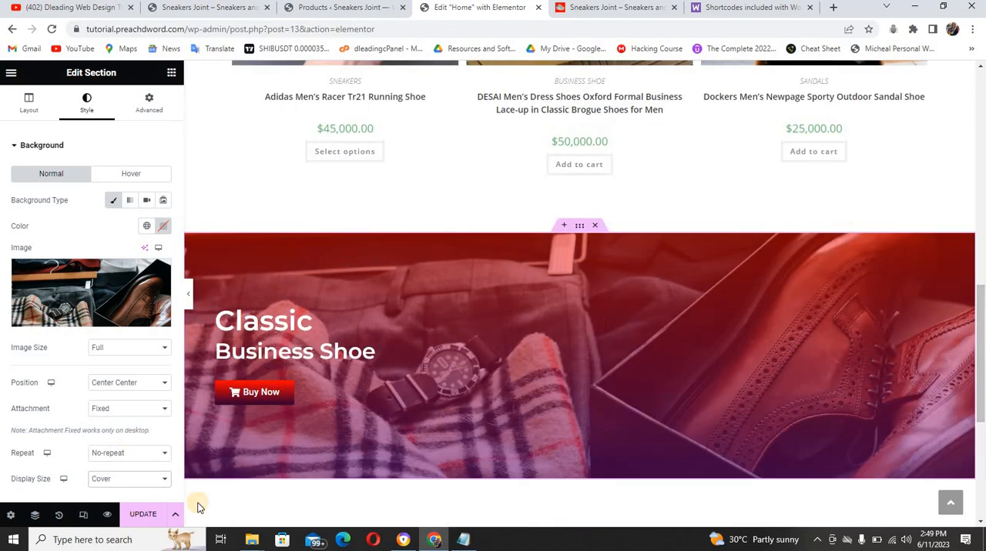
click(83, 516)
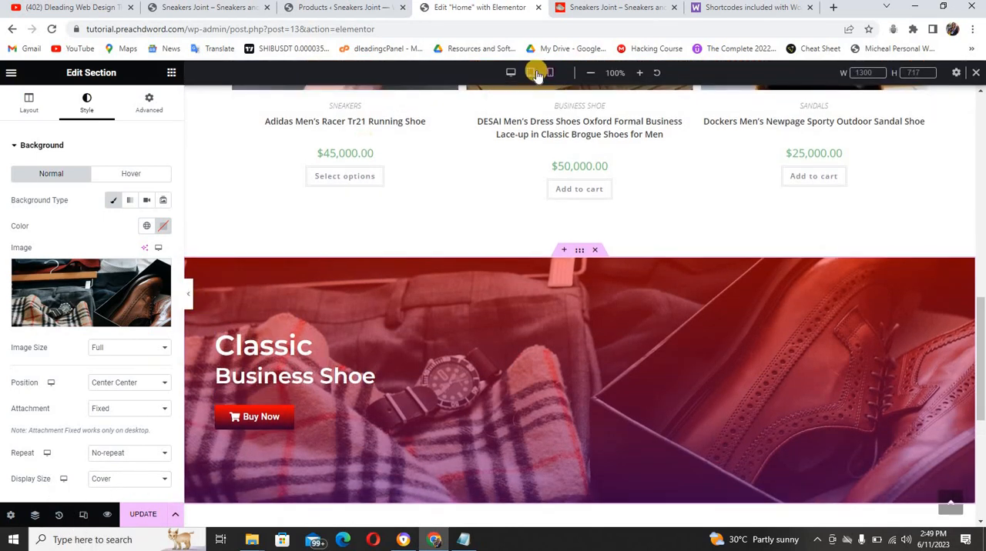
click(535, 75)
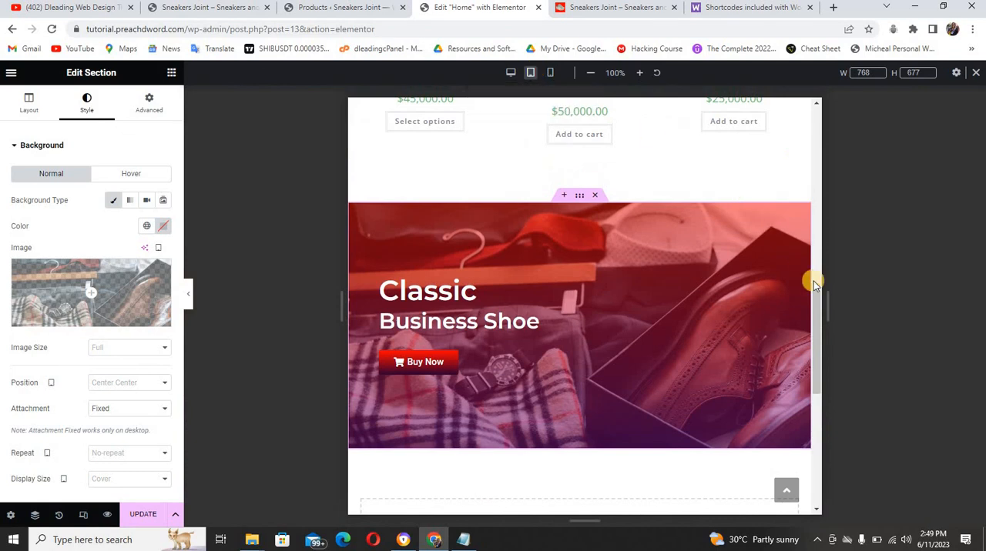
drag(819, 315, 814, 187)
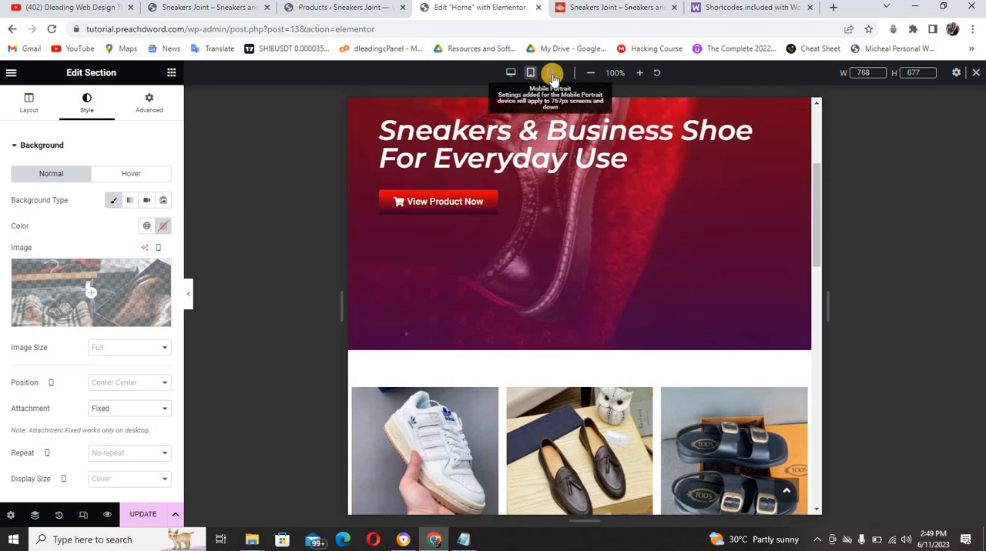
In the mobile portrait preview, set the hero heading "Sneakers & Business Shoe For Everyday Use" to a 30 px font size
click(551, 73)
scroll(662, 206, down, 10)
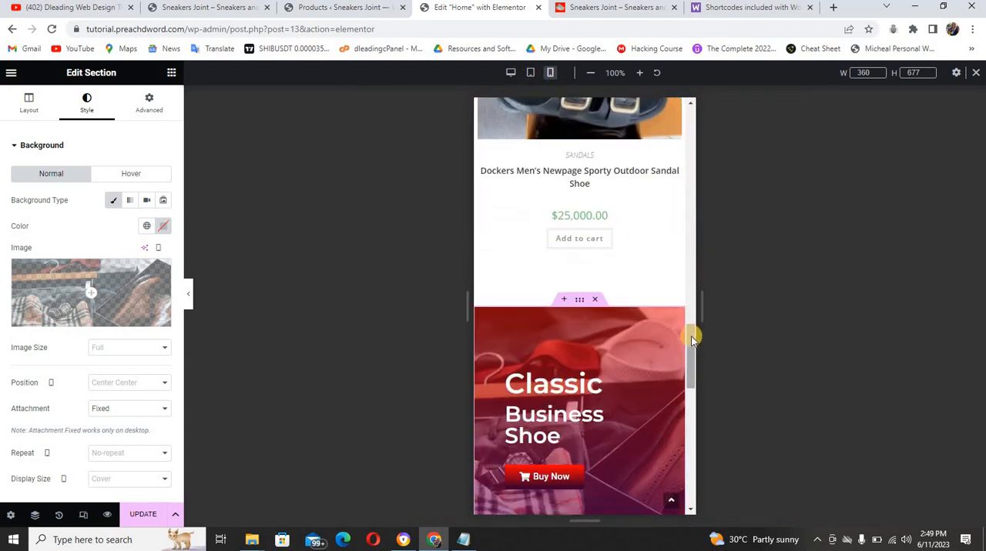
drag(691, 339, 693, 115)
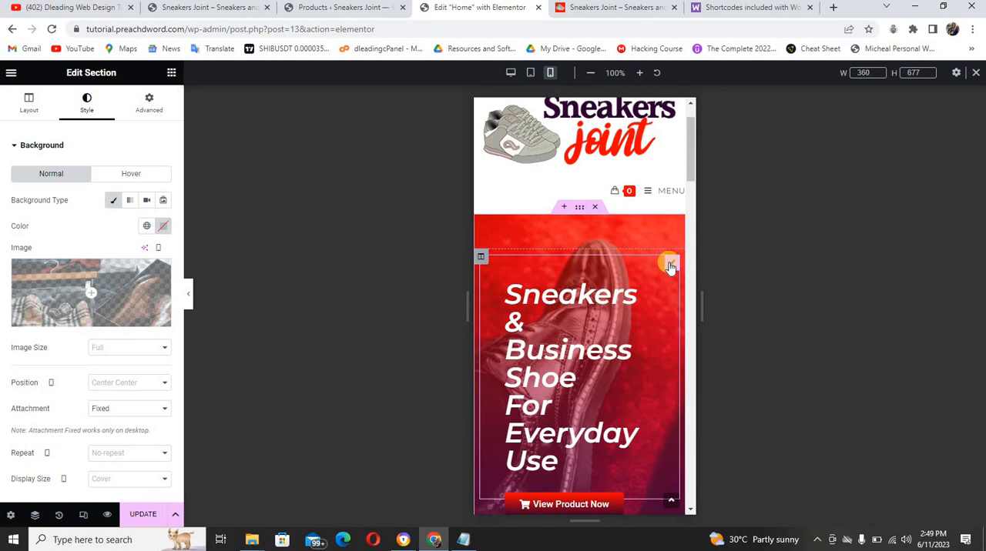
click(671, 266)
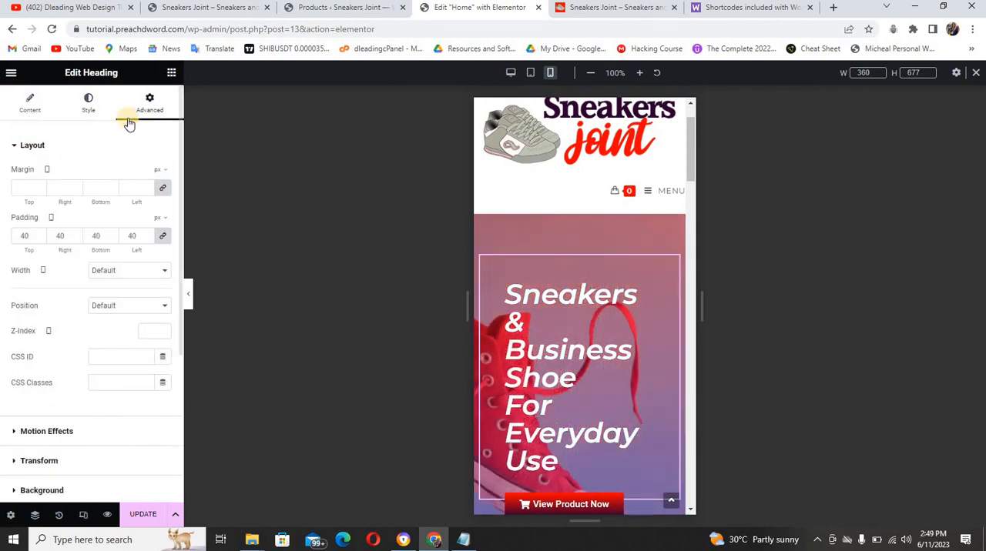
click(91, 108)
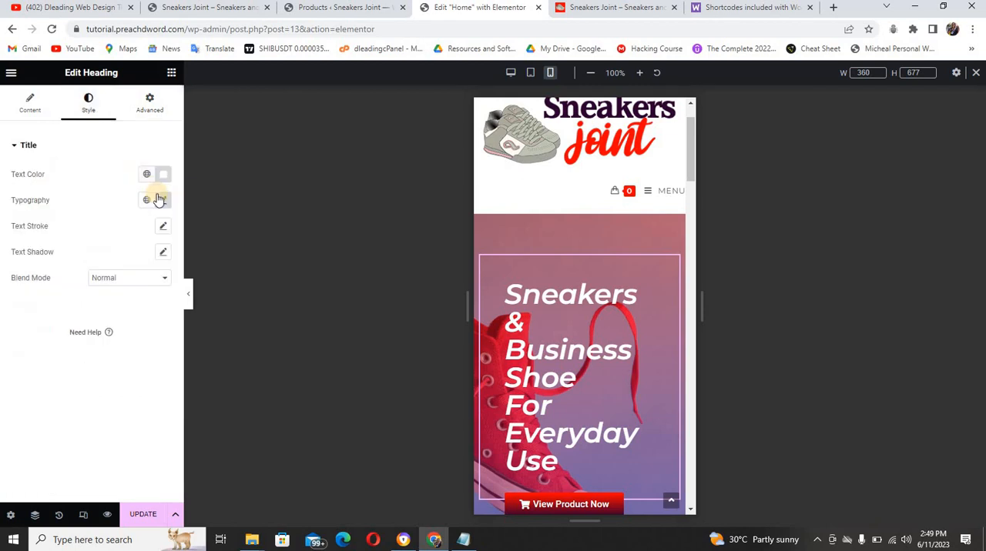
click(163, 201)
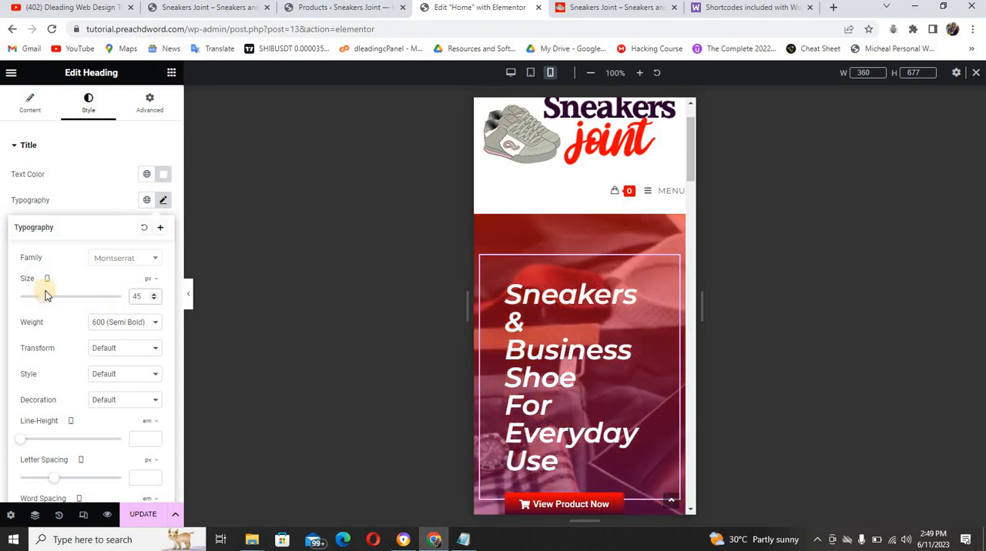
drag(47, 301, 41, 301)
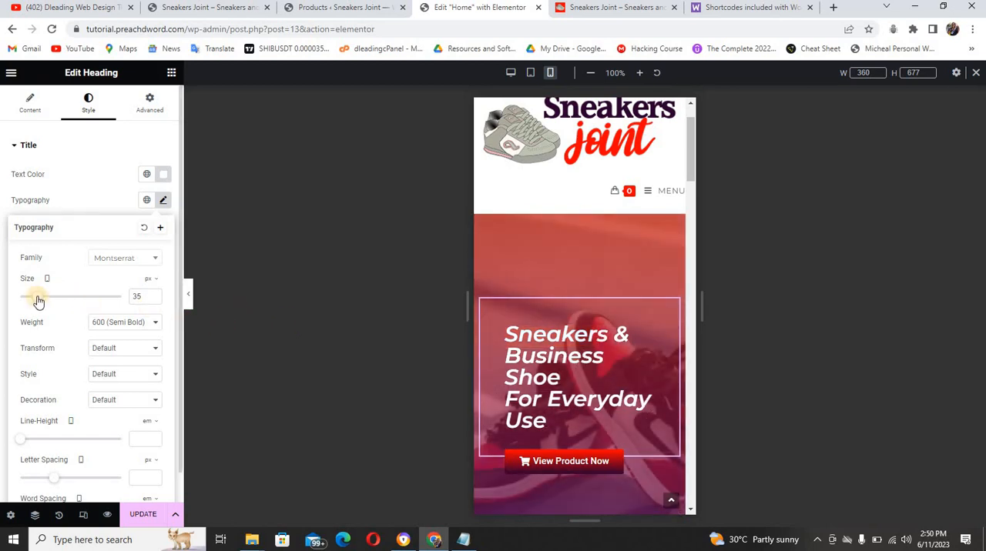
drag(37, 298, 35, 299)
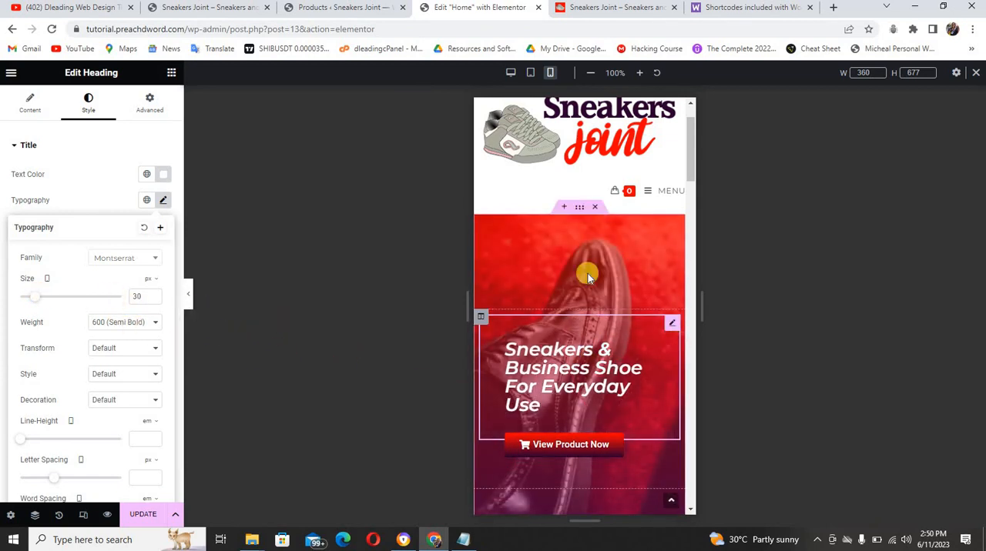
Set the hero section's mobile minimum height to 400 px
click(580, 208)
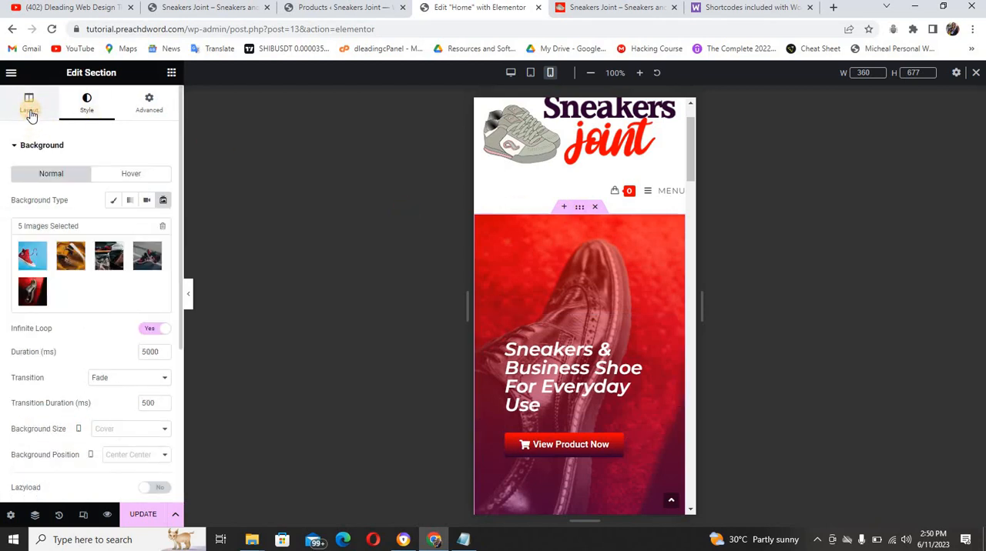
click(30, 113)
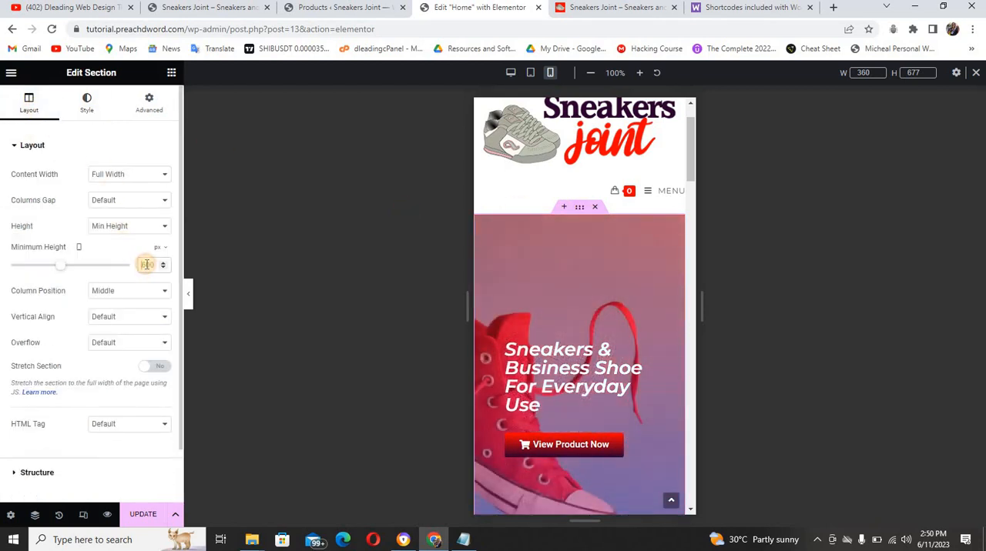
scroll(146, 265, down, 5)
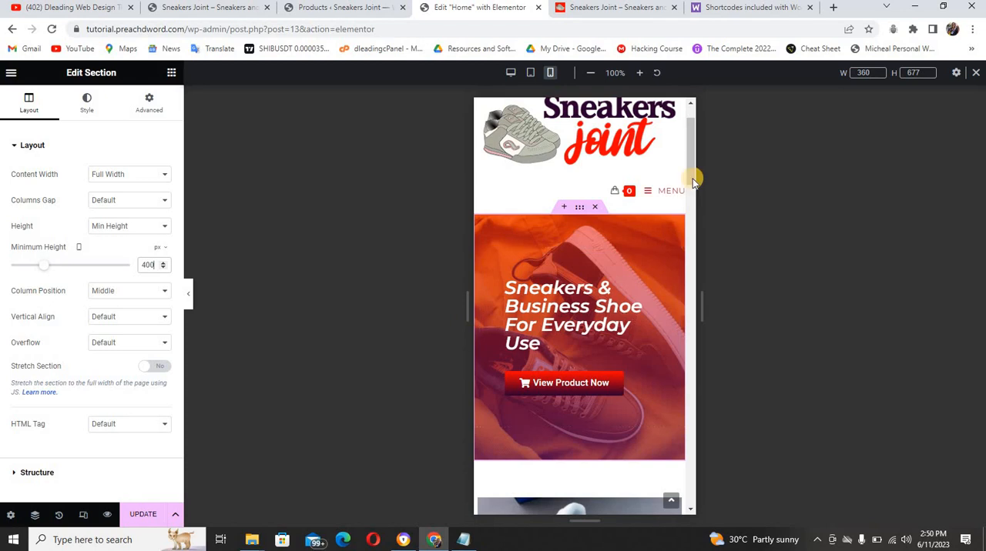
Set the mobile font size of the banner's "Classic" heading to 40 px
drag(696, 176, 699, 390)
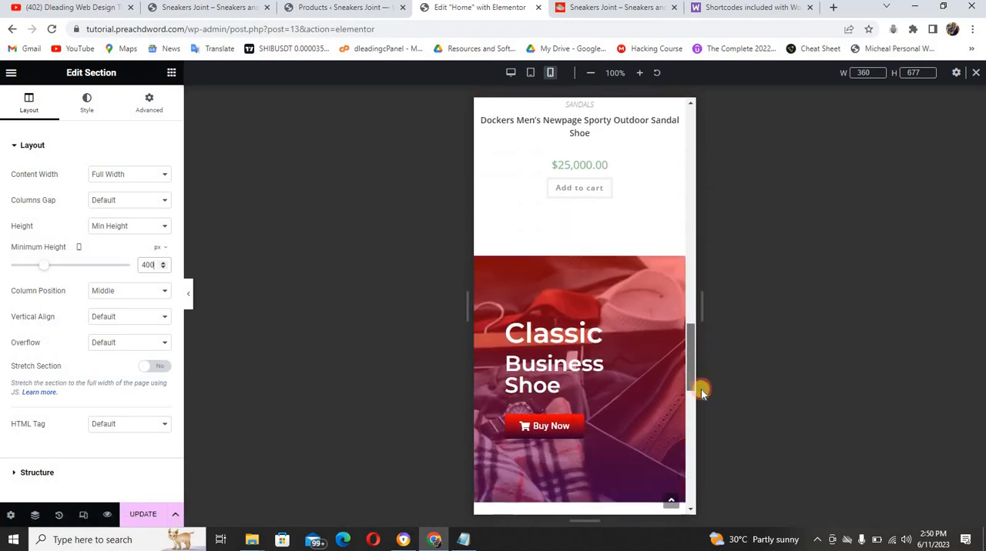
scroll(644, 298, down, 1)
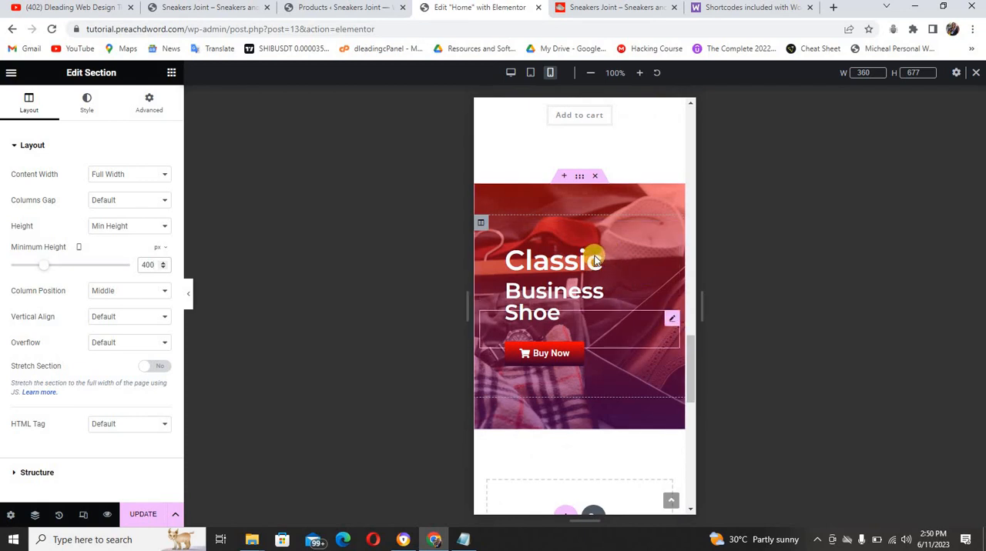
click(609, 244)
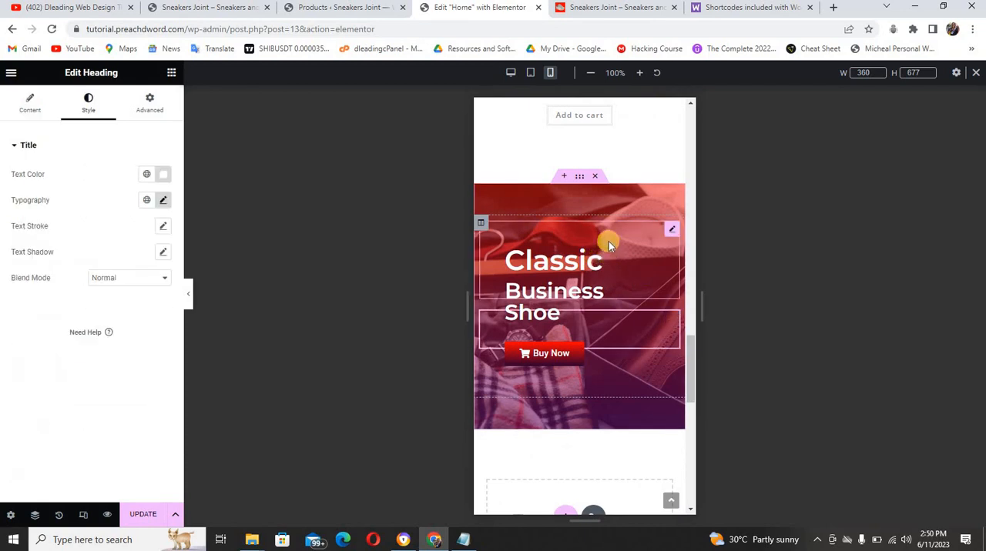
click(668, 234)
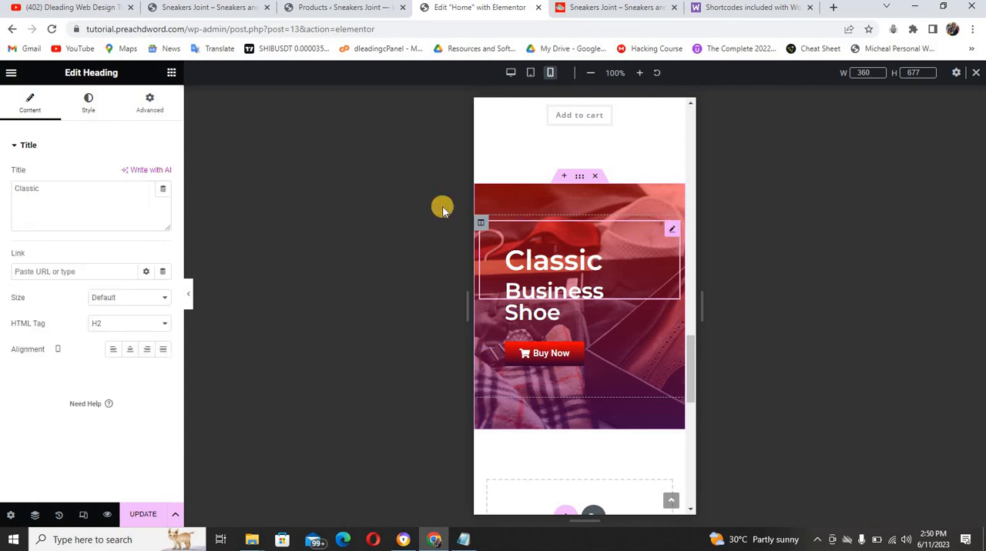
click(89, 104)
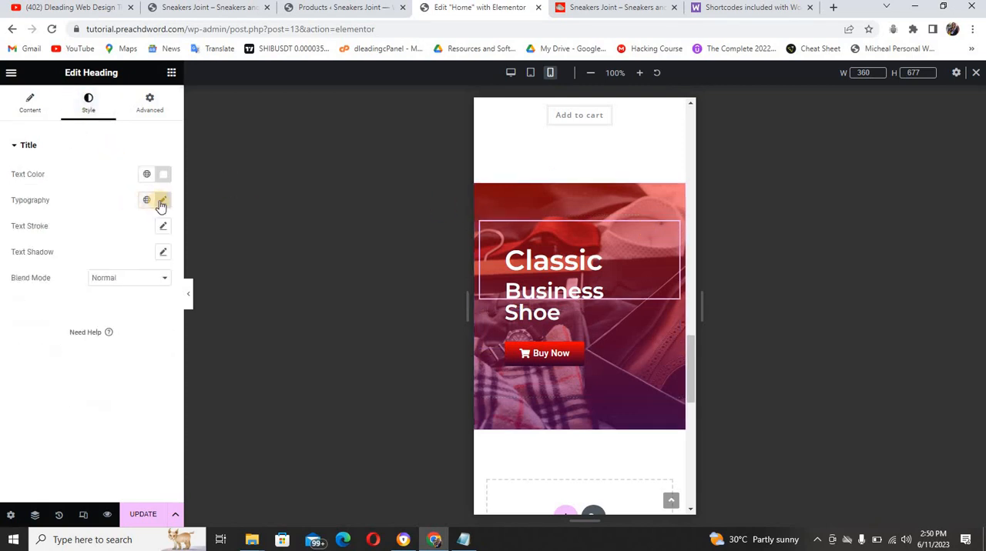
click(162, 201)
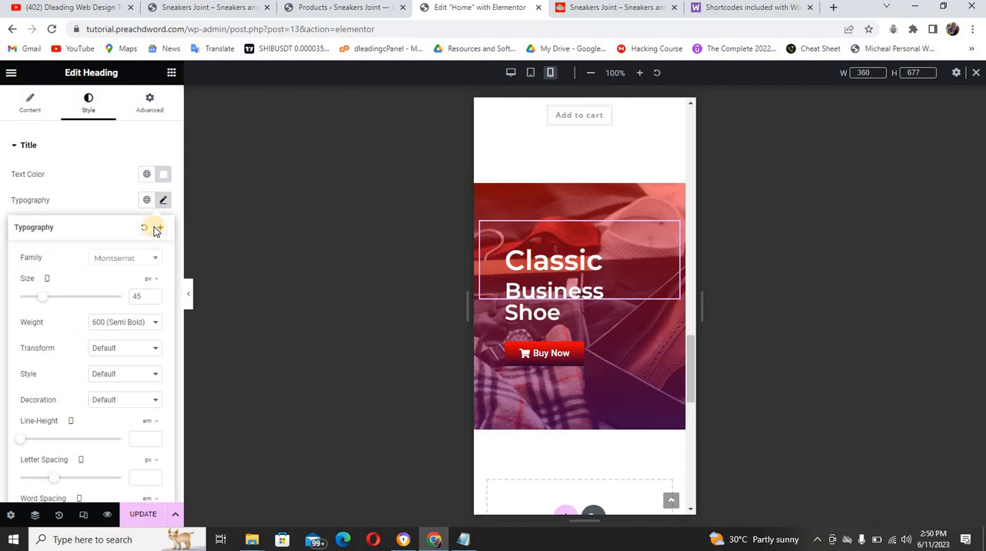
click(154, 301)
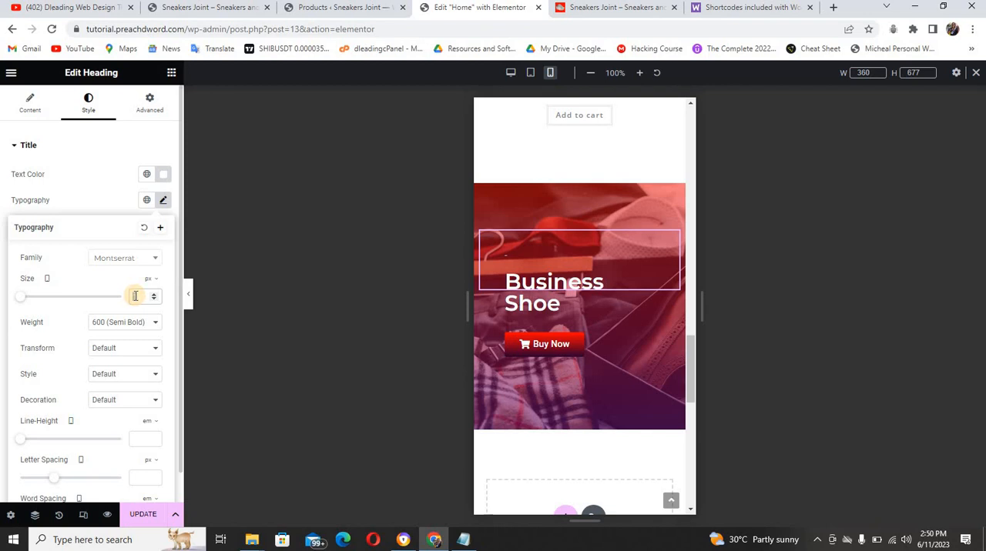
text(40)
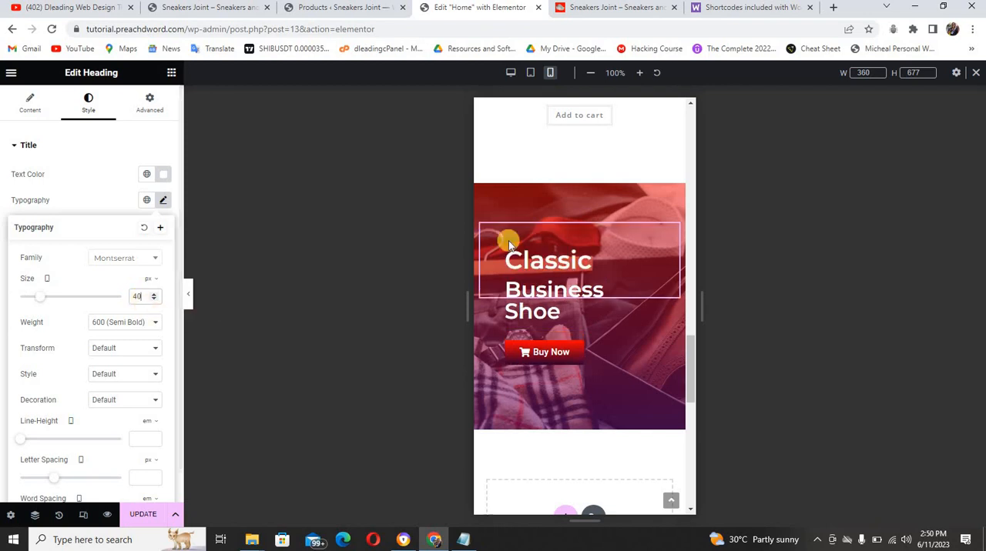
Reduce the mobile font size of the "Business Shoe" heading to slightly below 28 px so it fits on one line
click(577, 316)
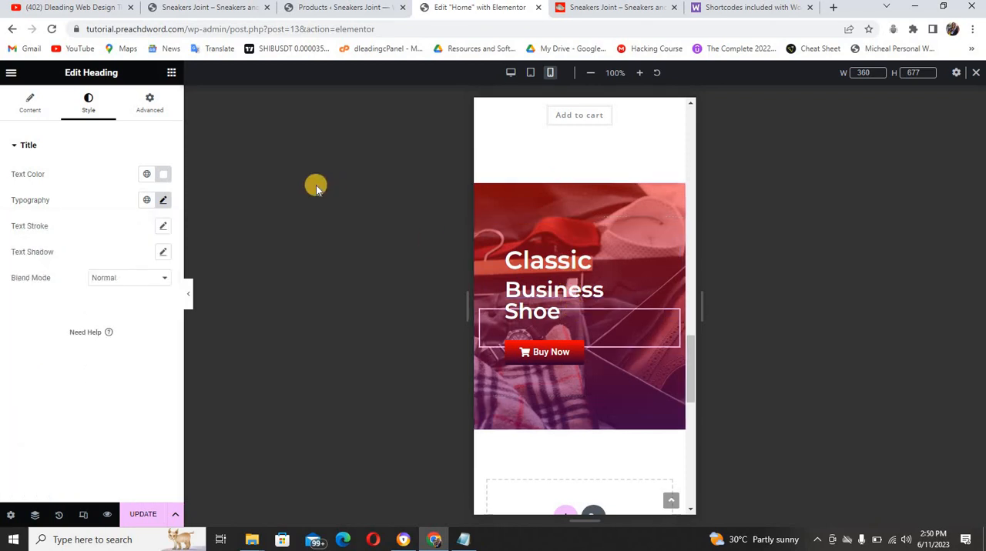
click(163, 202)
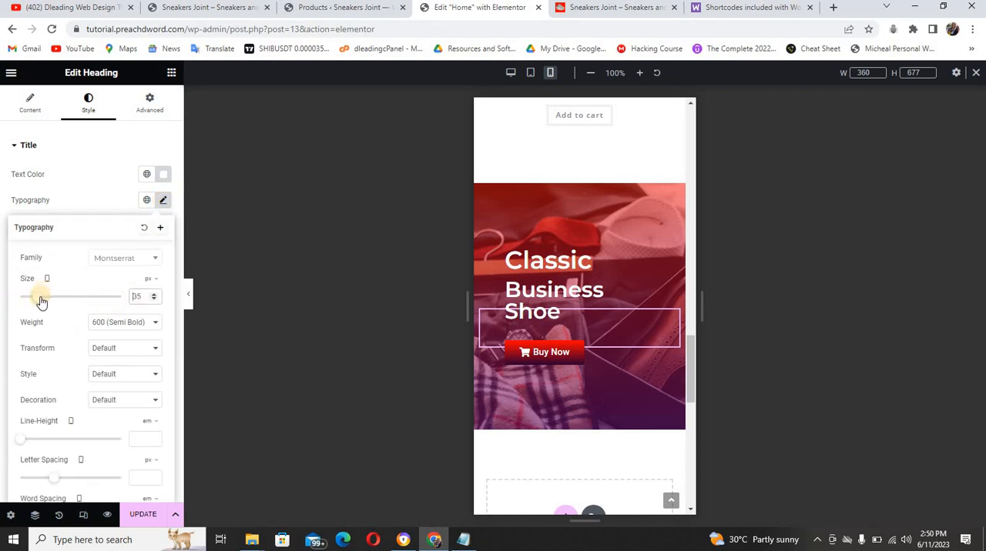
drag(42, 301, 37, 299)
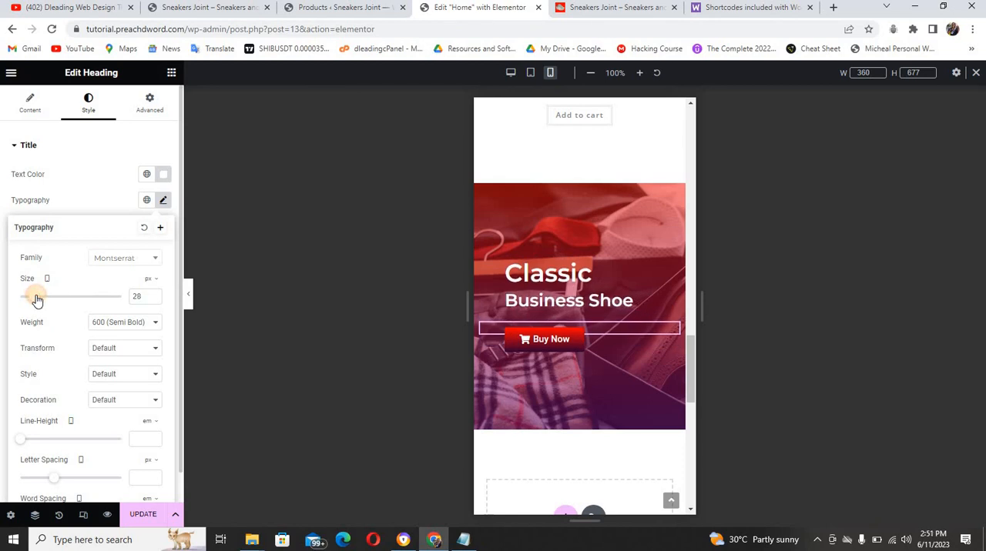
drag(36, 300, 33, 298)
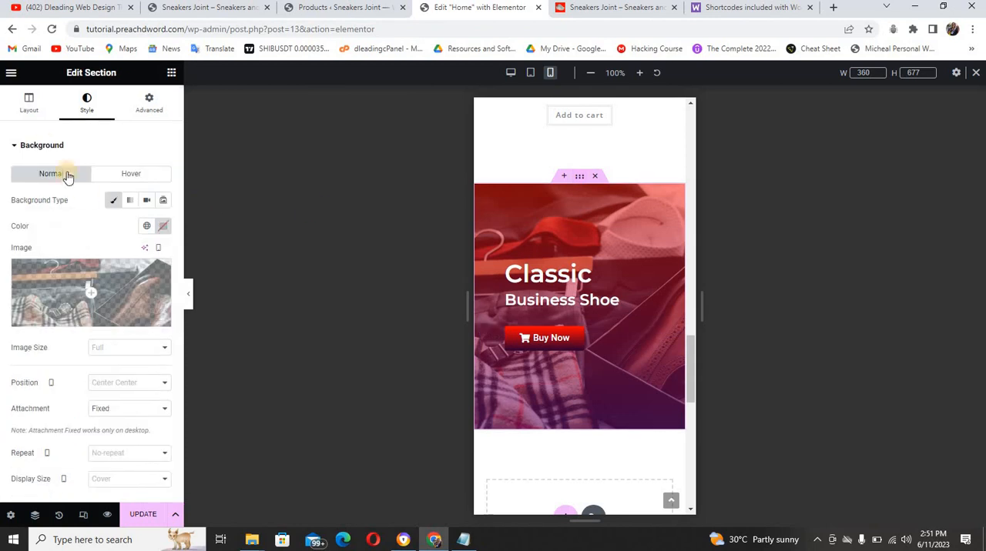
Set the "Classic Business Shoe" banner section's mobile minimum height to 300 px and update the page
click(34, 103)
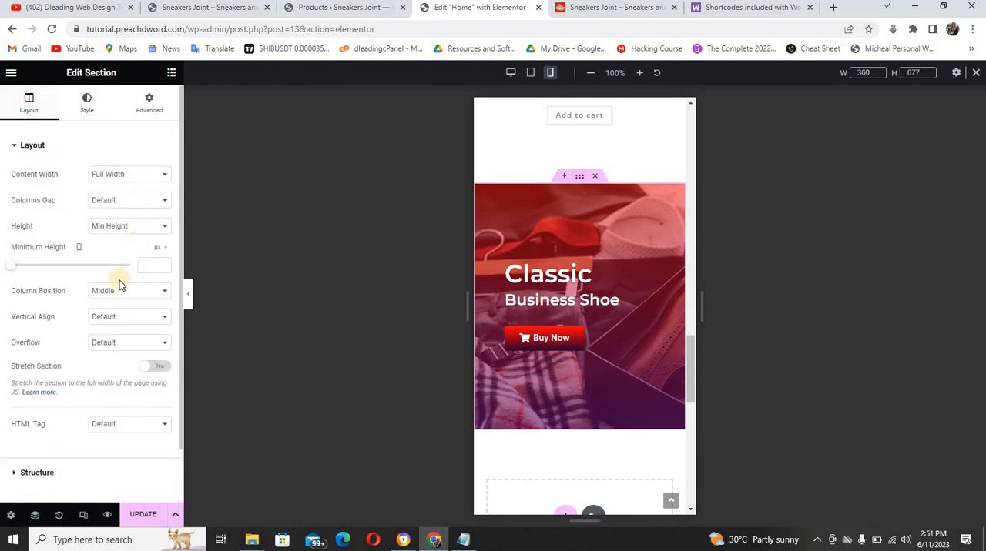
click(128, 225)
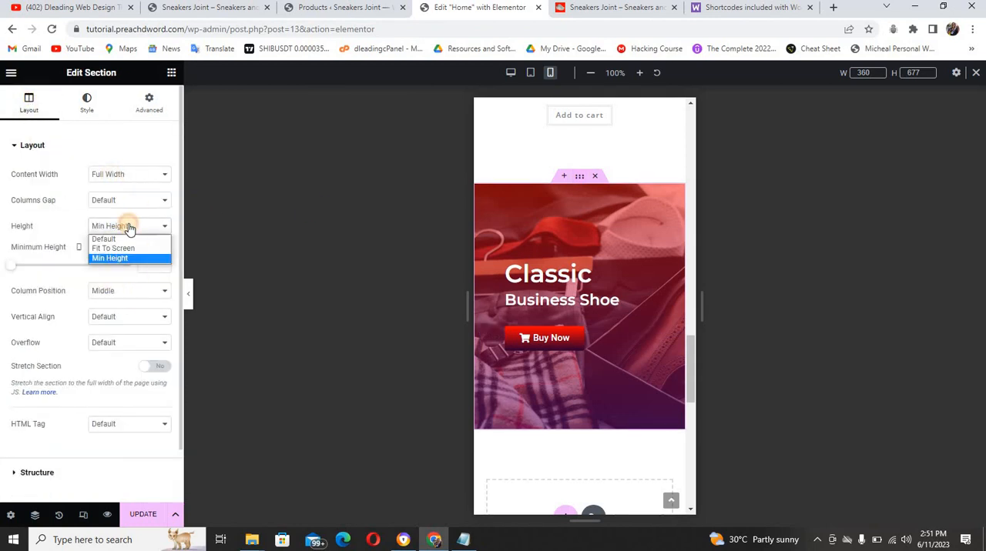
click(11, 269)
drag(11, 270, 35, 271)
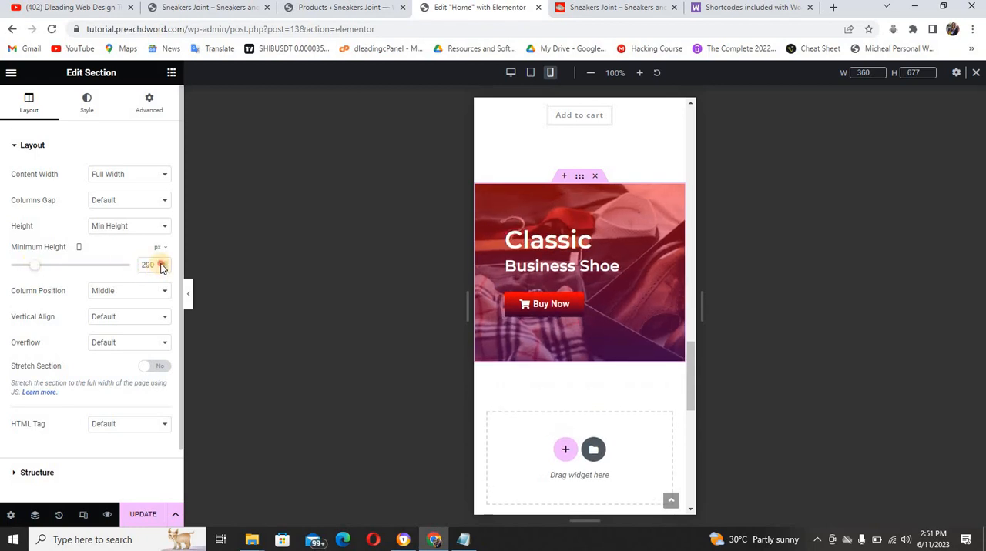
click(161, 264)
click(161, 264)
click(161, 264)
click(161, 264)
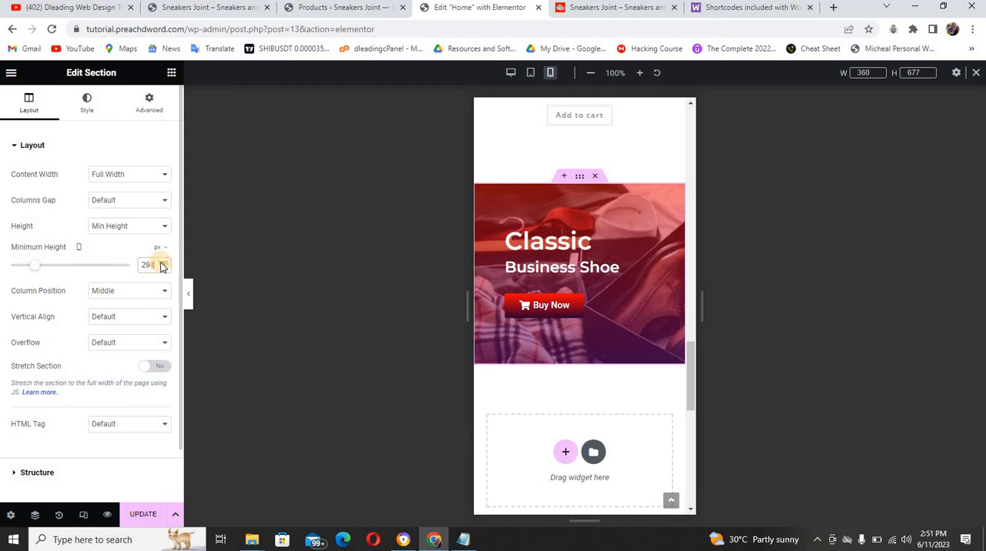
click(161, 264)
click(161, 265)
click(160, 264)
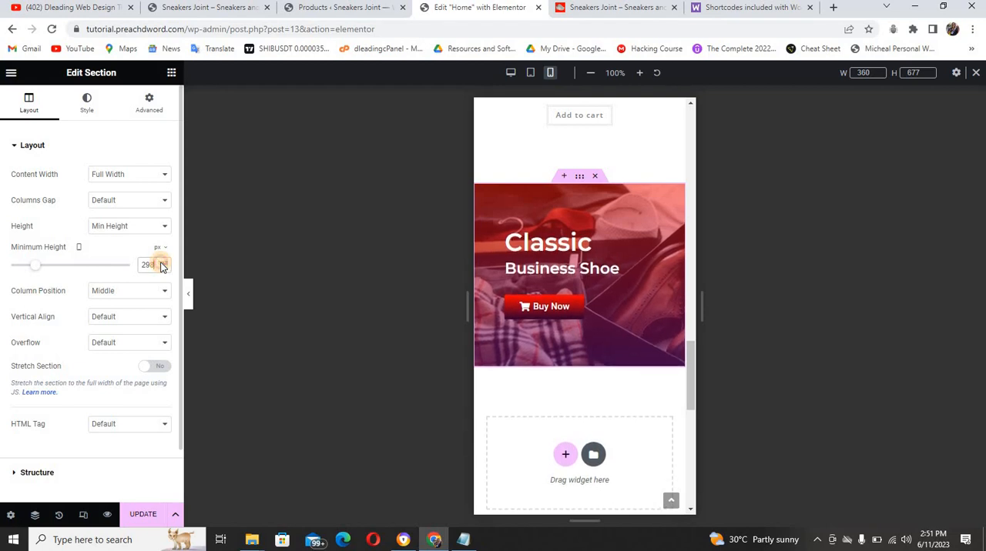
click(161, 264)
click(161, 264)
click(161, 264)
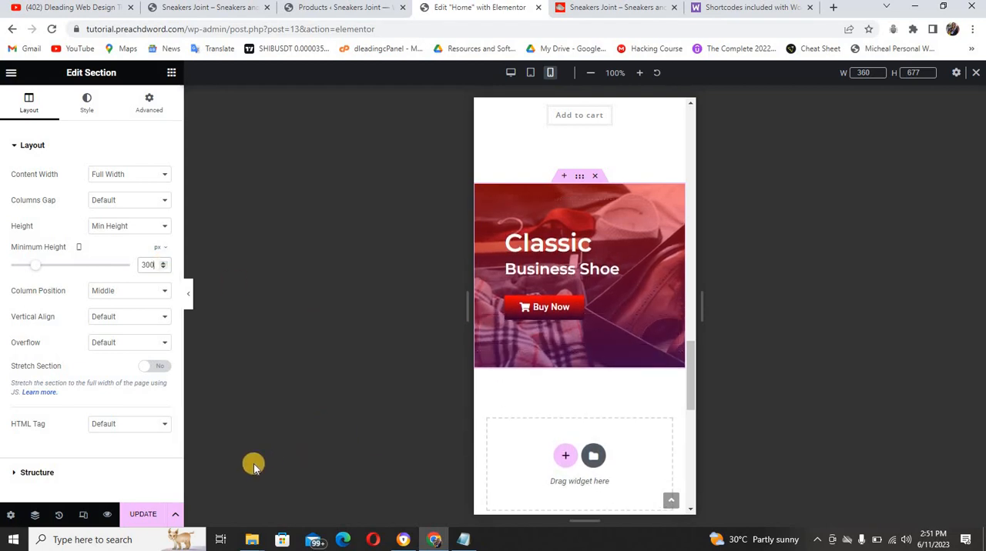
click(145, 514)
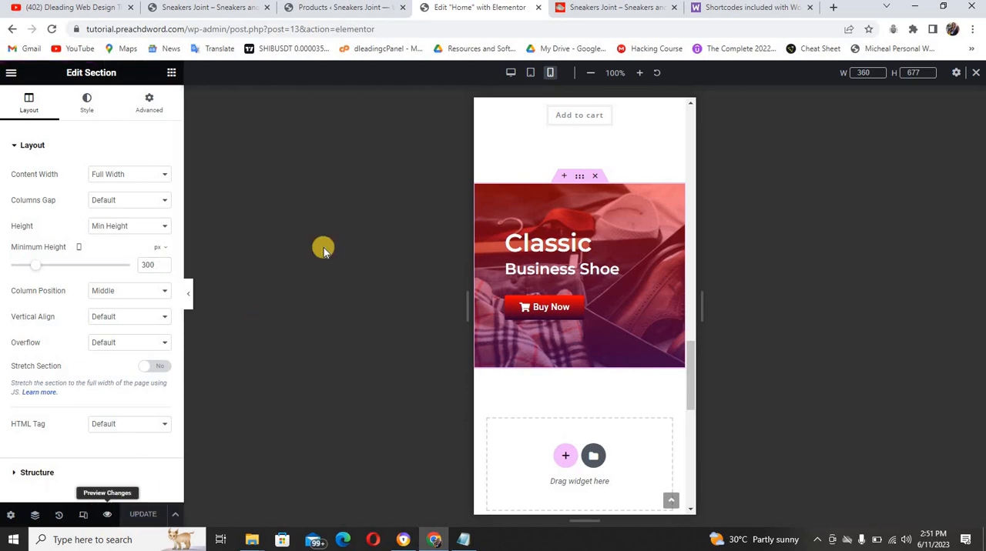
In desktop view, copy the featured products section and paste it into the empty area below the "Classic Business Shoe" banner
click(509, 73)
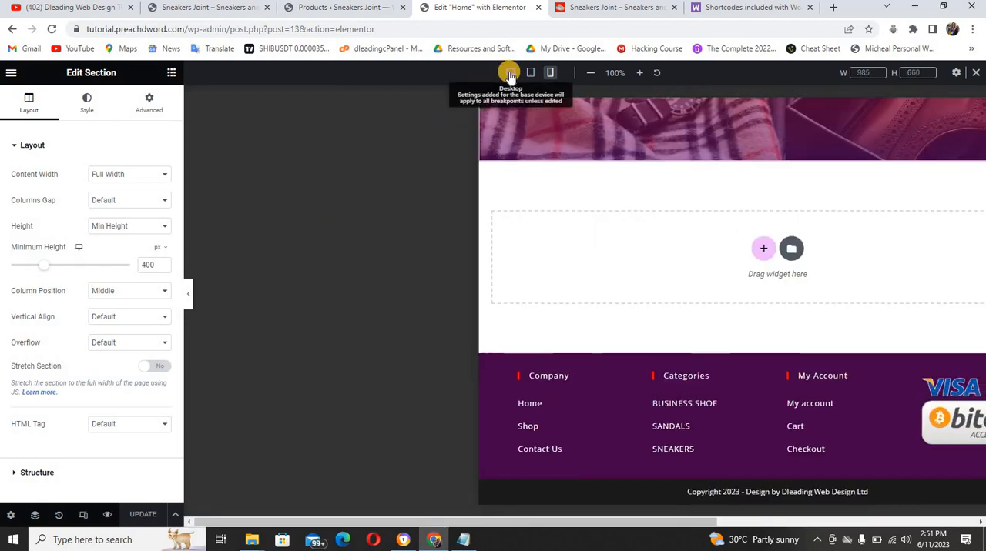
scroll(898, 224, up, 2)
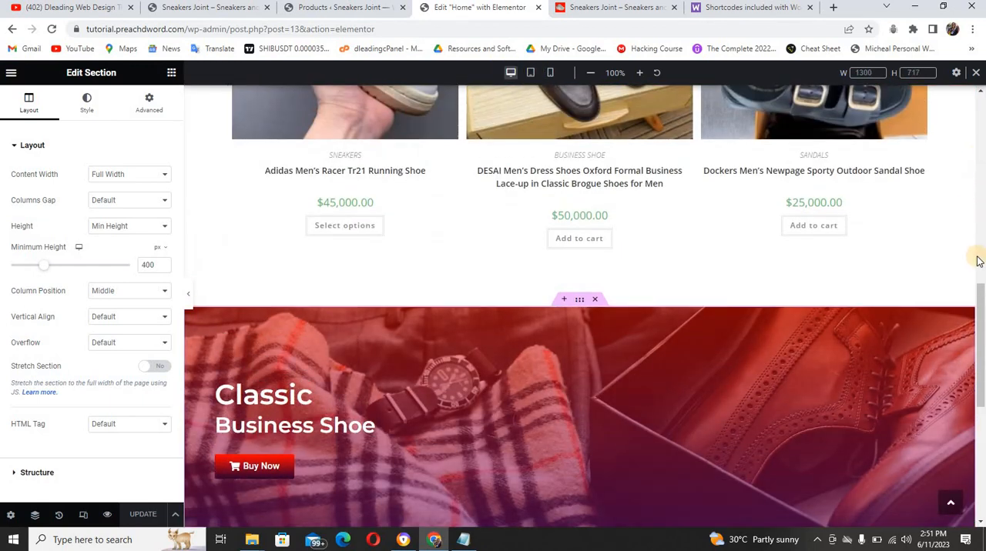
scroll(981, 267, up, 3)
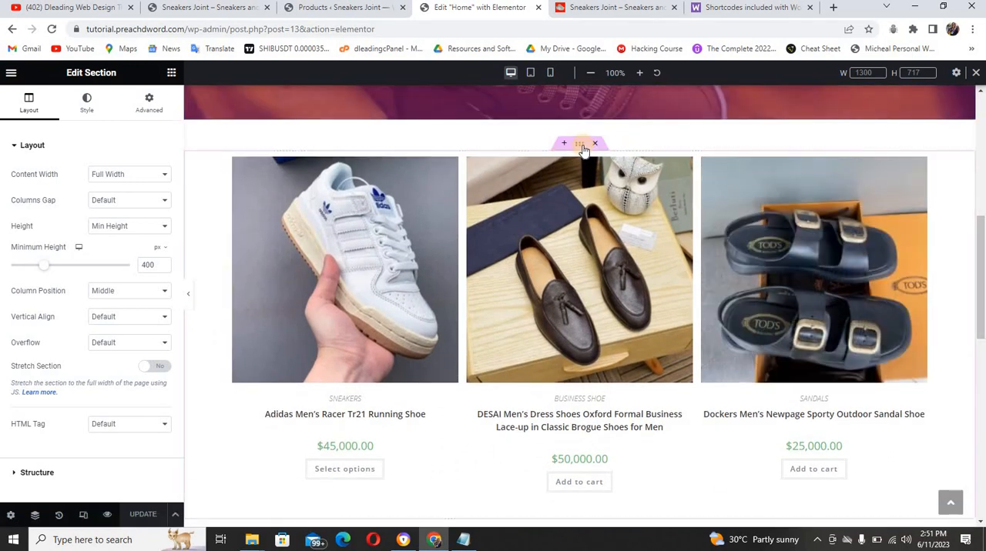
right_click(583, 146)
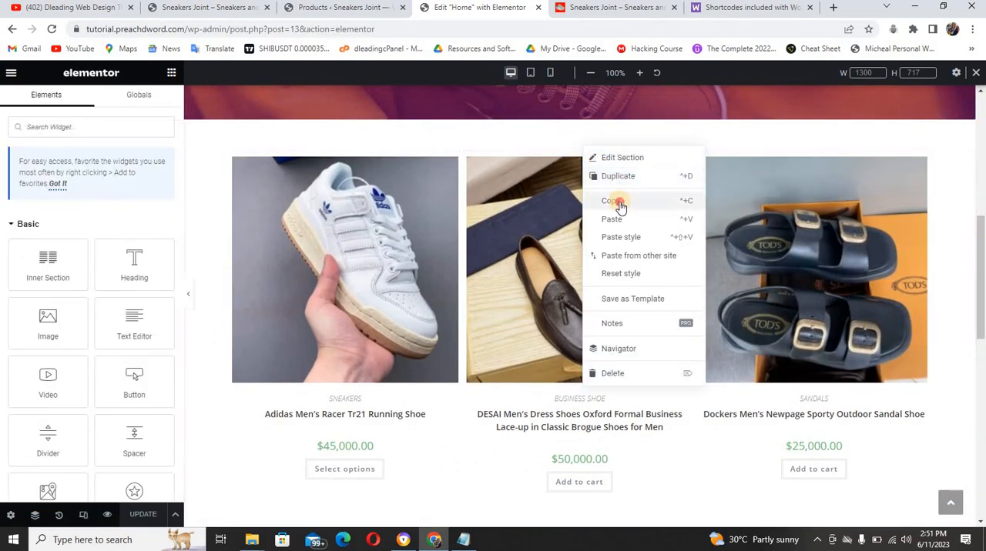
click(612, 201)
drag(978, 230, 980, 376)
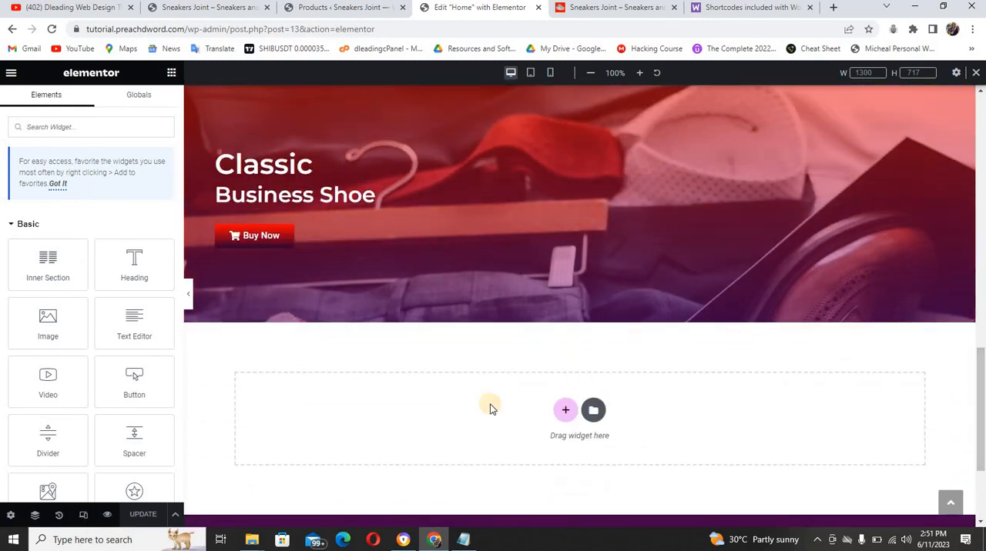
right_click(438, 409)
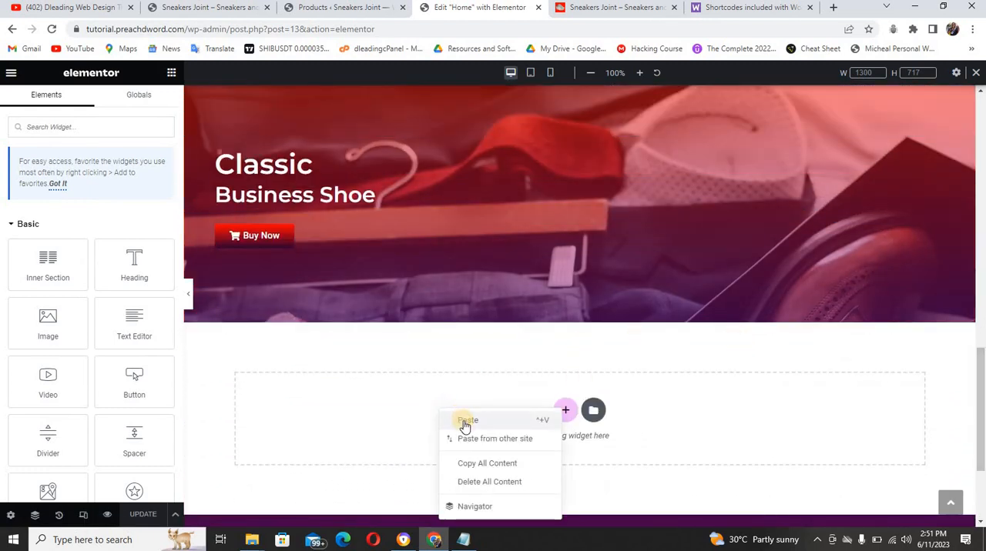
click(467, 421)
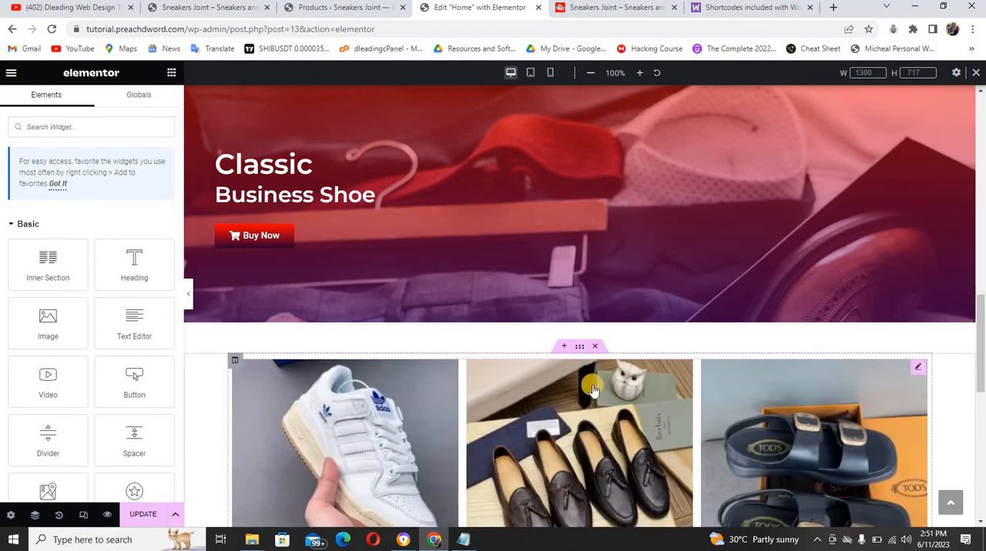
Find "category" in the WooCommerce shortcodes documentation and copy the products shortcode from "Scenario 5 – Specific Categories"
click(722, 9)
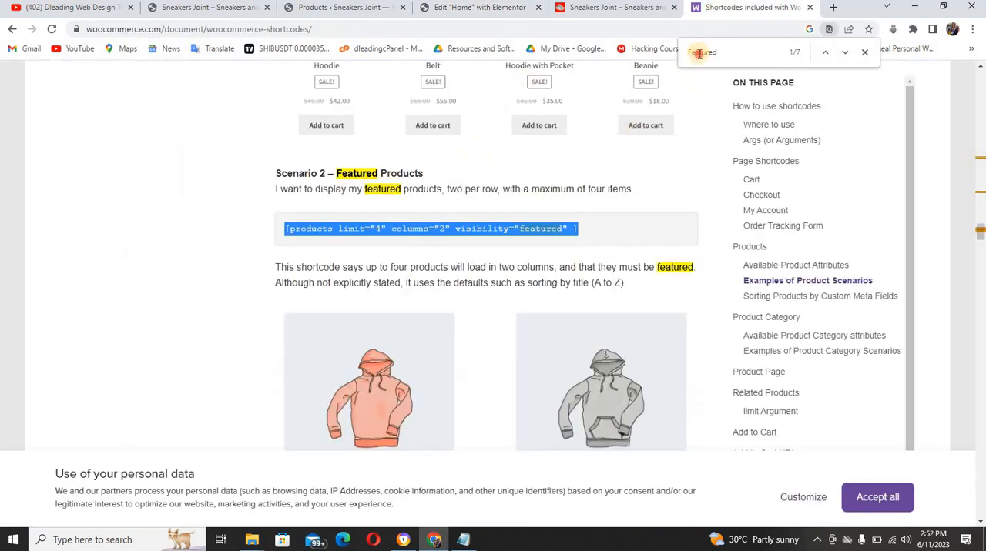
click(699, 53)
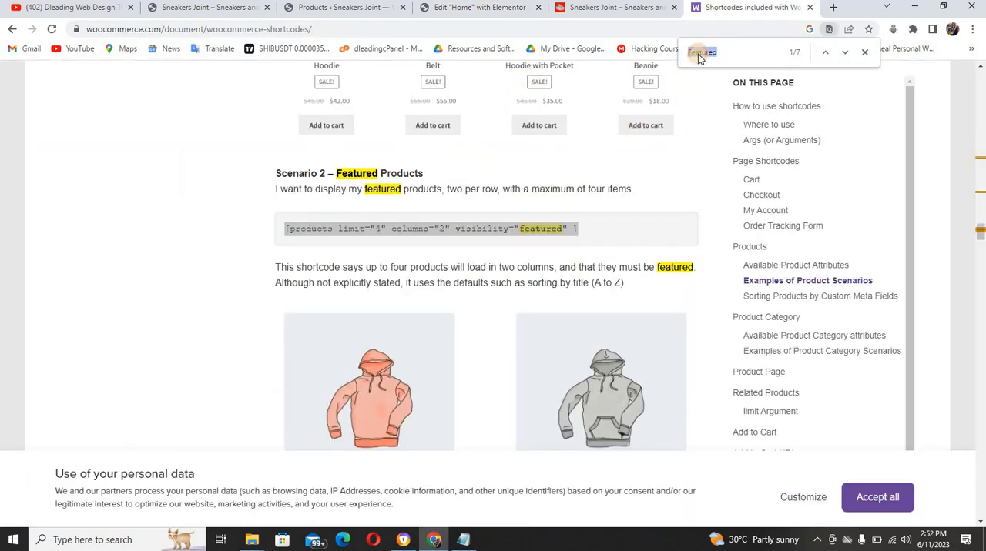
text(category)
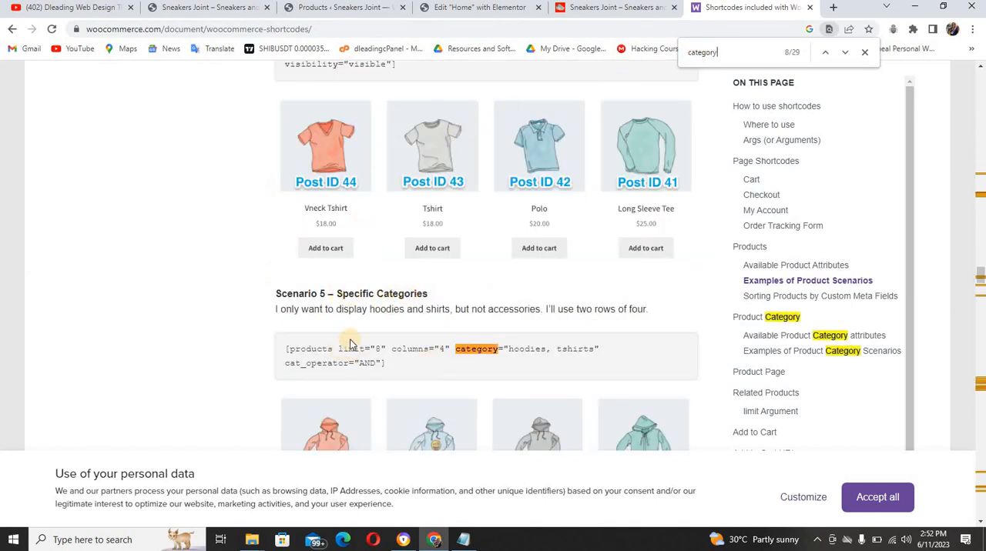
drag(399, 363, 287, 347)
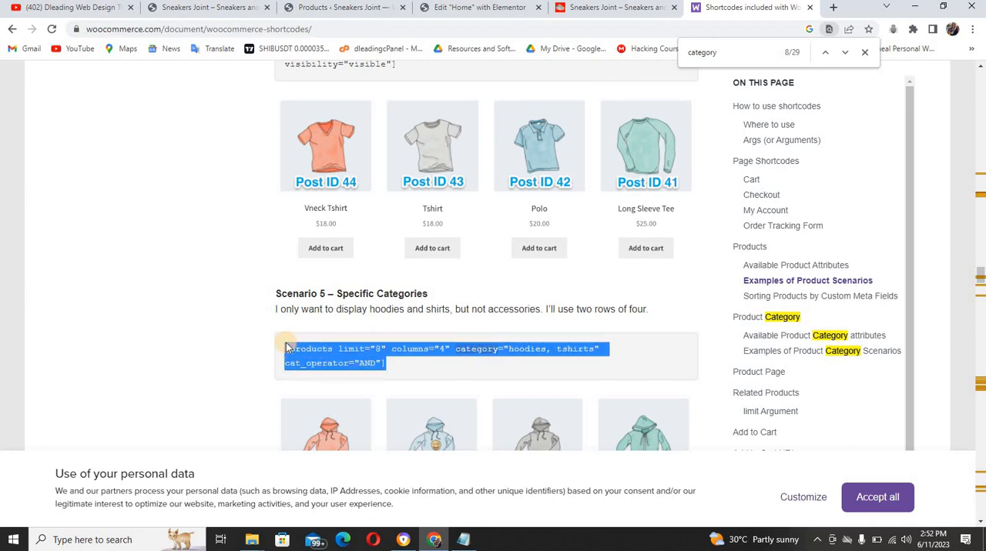
In the Elementor editor, replace the pasted section's shortcode with [products limit="8" columns="4" category="hoodies, tshirts" cat_operator="AND"]
click(484, 9)
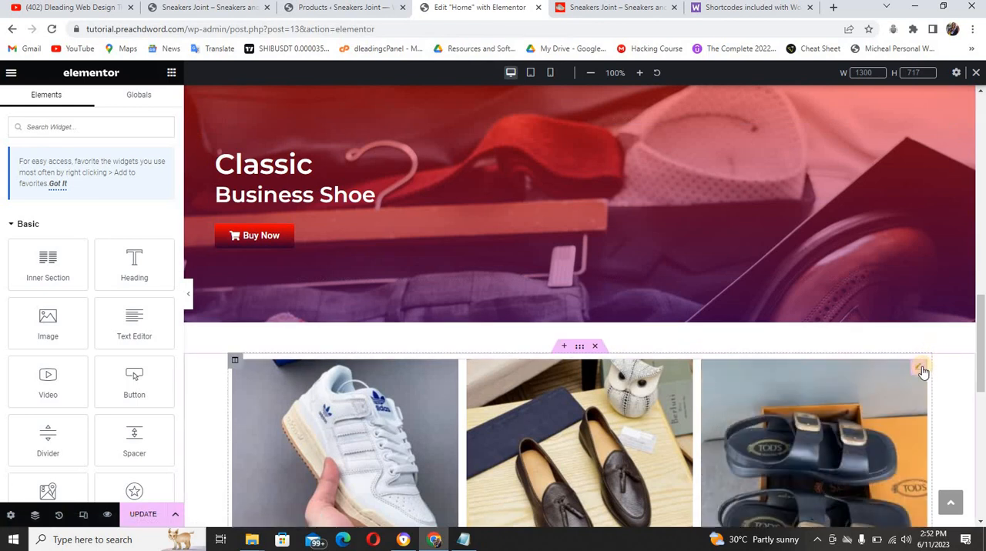
click(920, 368)
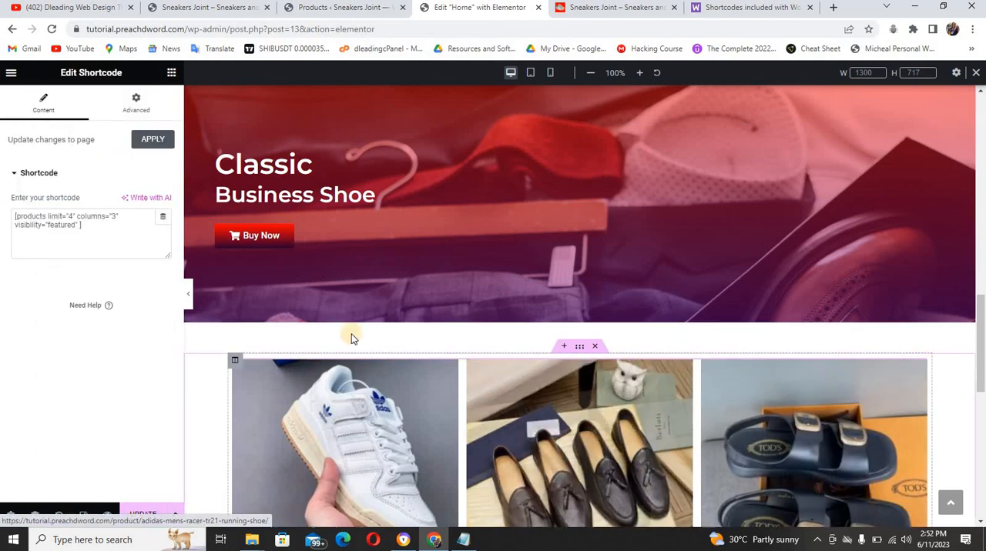
drag(85, 225, 17, 217)
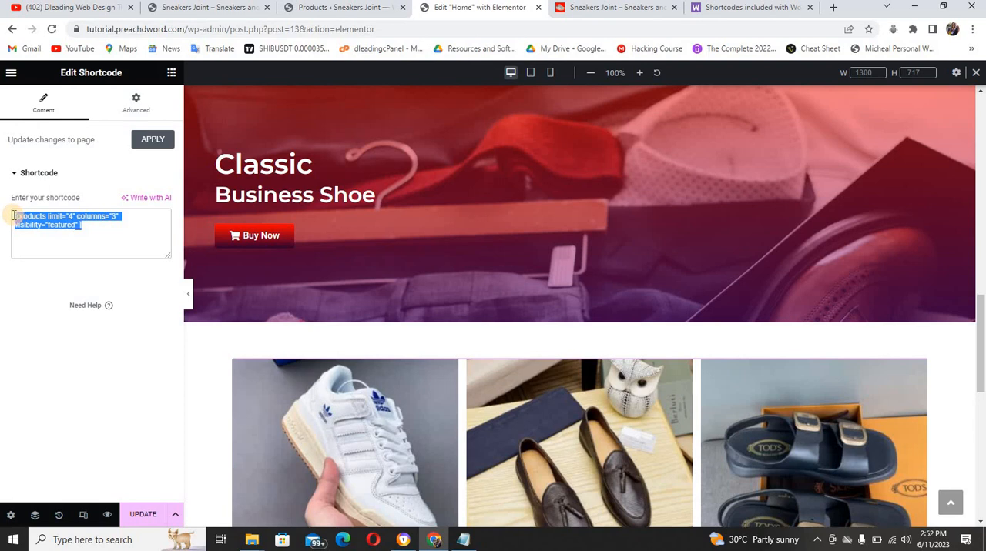
key(ctrl+v)
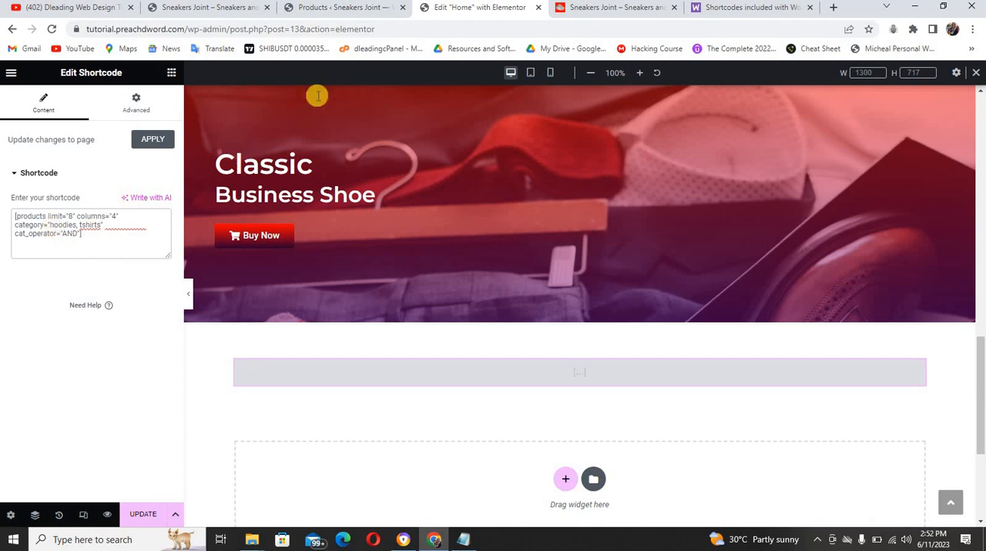
Check the category menus on the reference and tutorial sites, and set the new shortcode's category to "business-shoe"
click(573, 11)
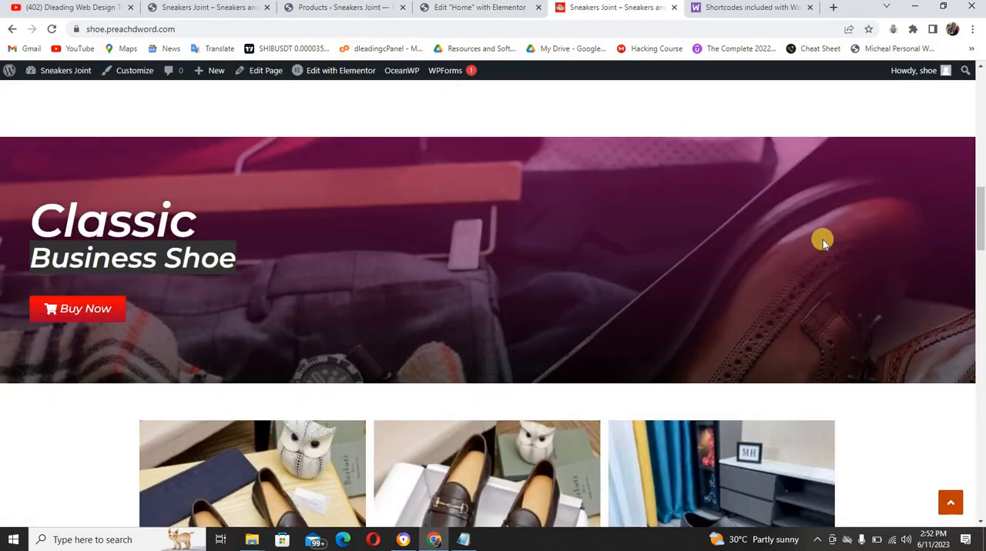
scroll(977, 222, up, 15)
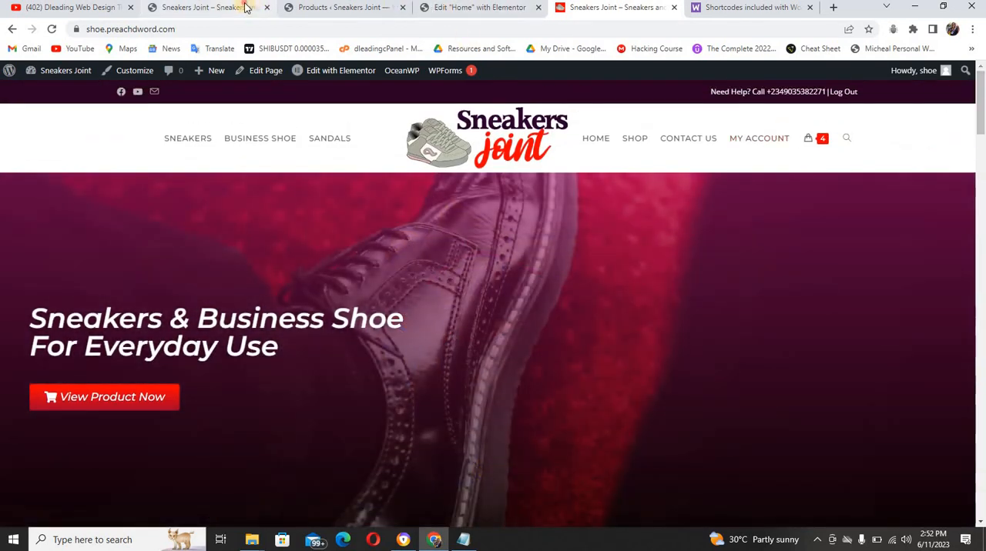
click(246, 7)
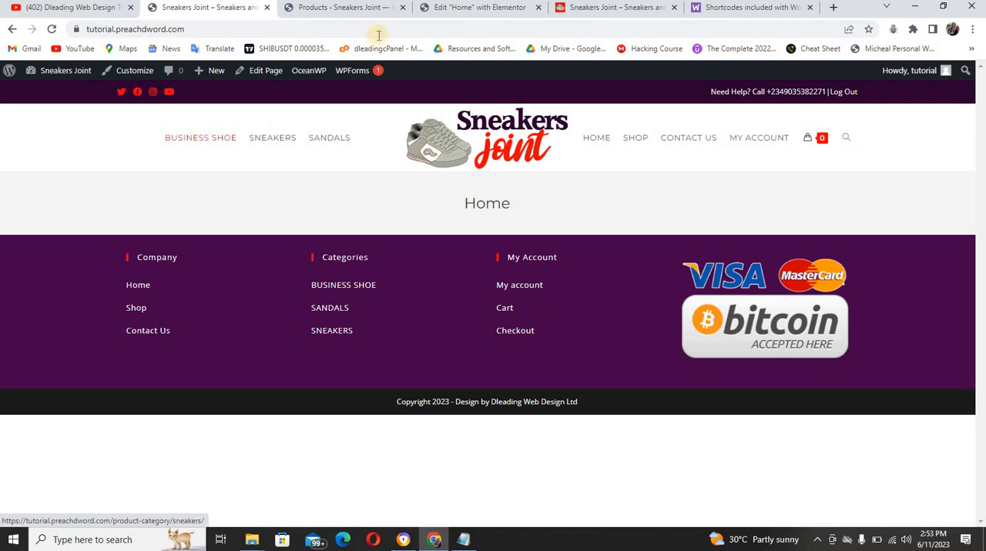
click(479, 7)
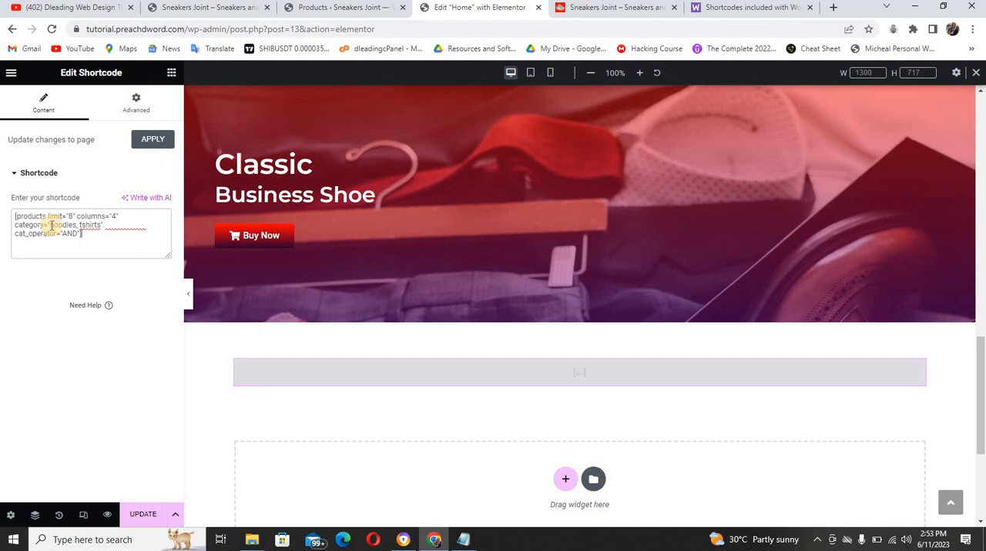
drag(51, 224, 94, 222)
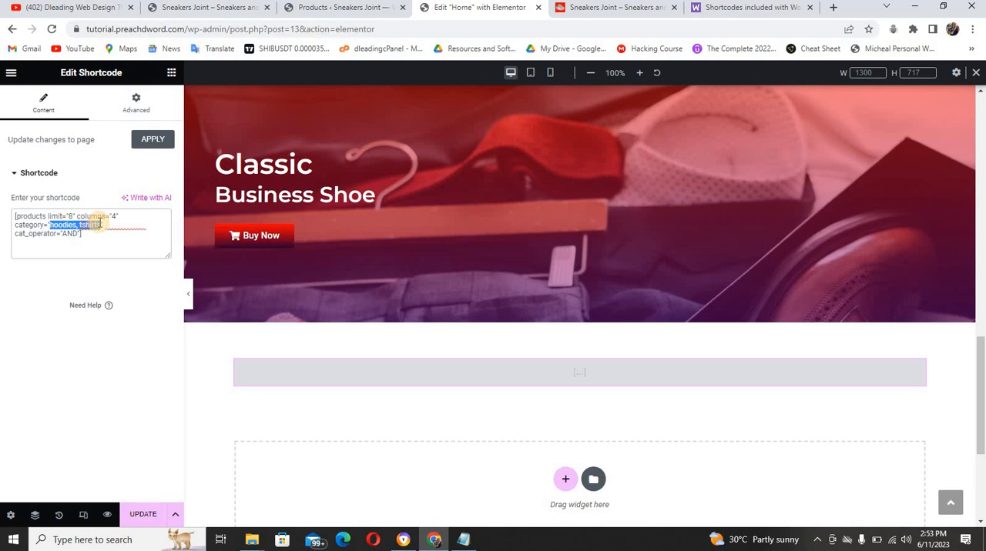
click(98, 224)
text(bus)
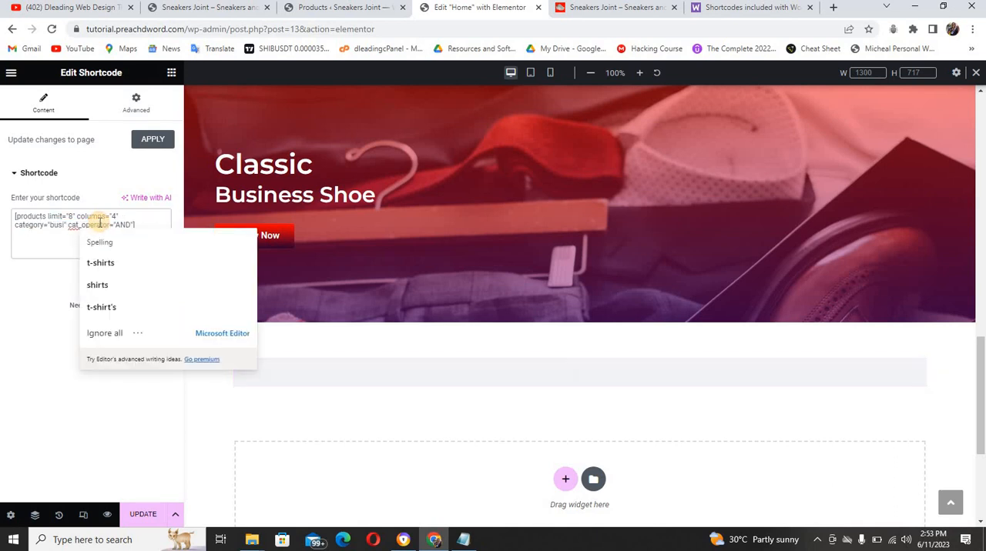
text(iness-)
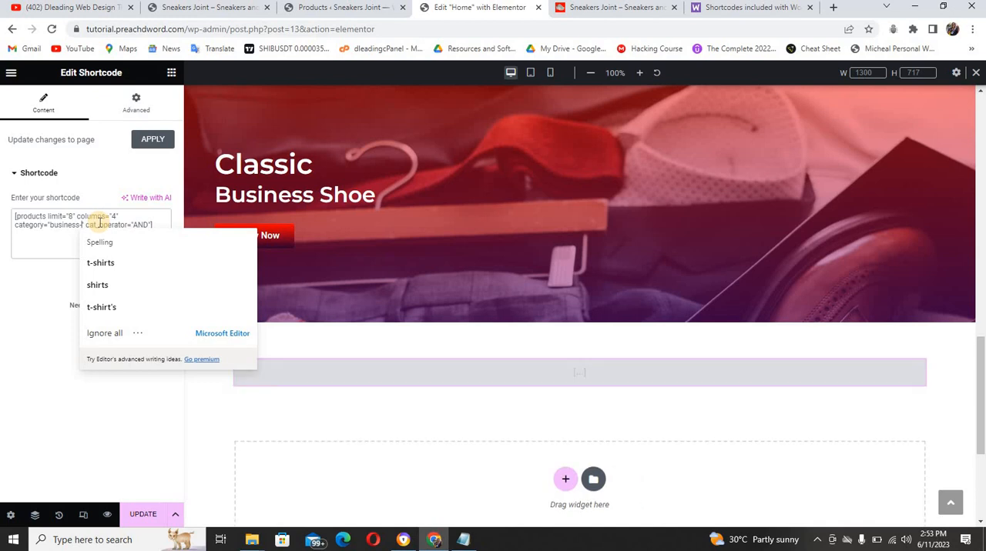
text(sh)
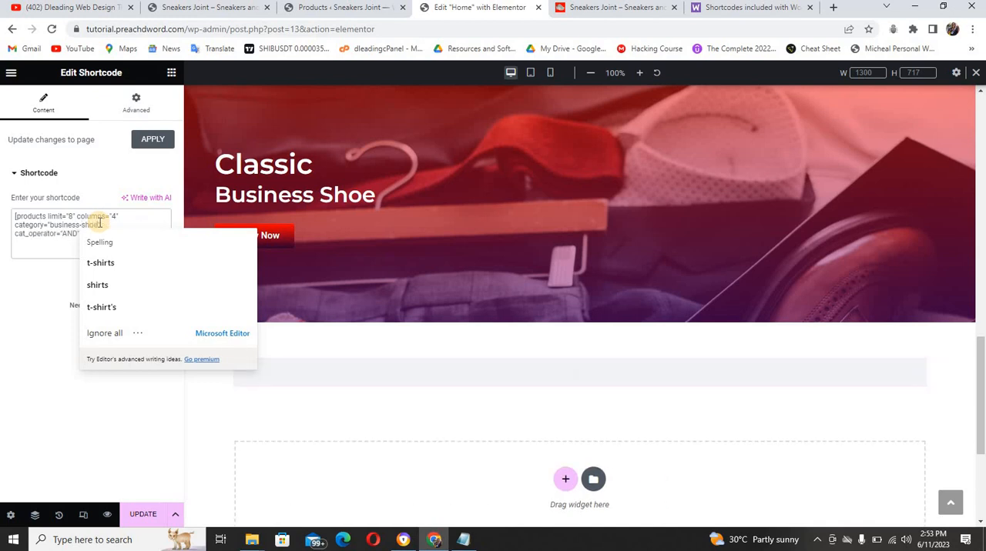
text(oe)
click(2, 336)
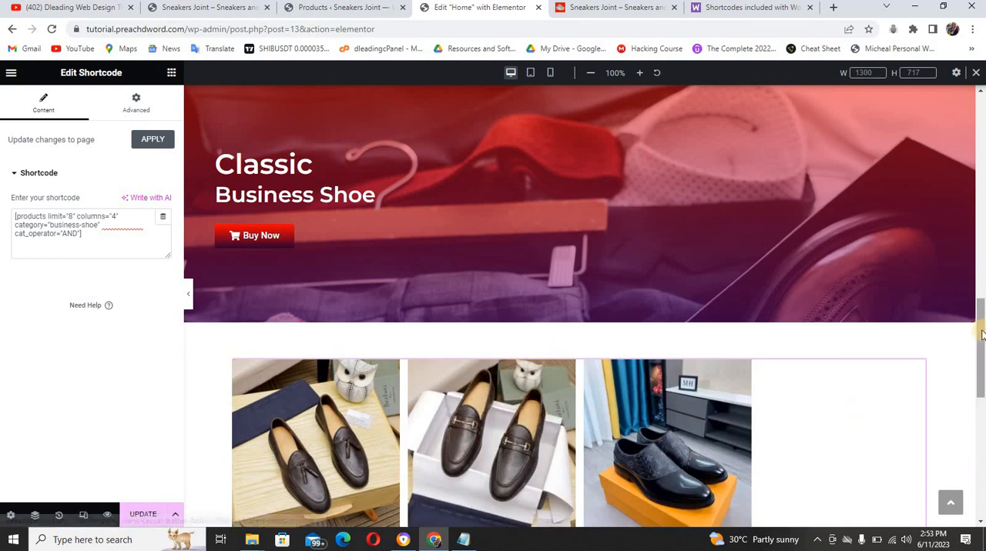
Set the columns value in the business shoe products shortcode to 3
scroll(866, 416, down, 3)
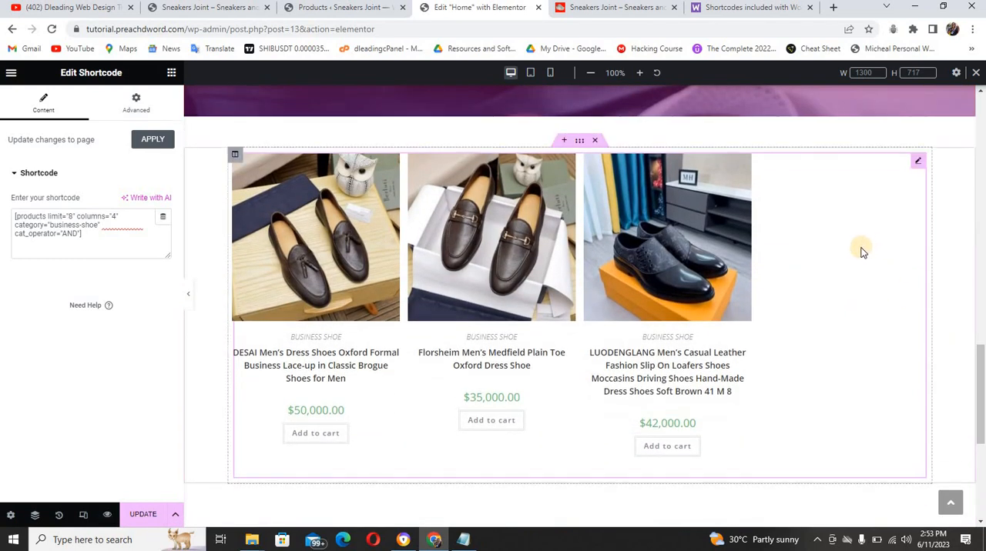
click(113, 217)
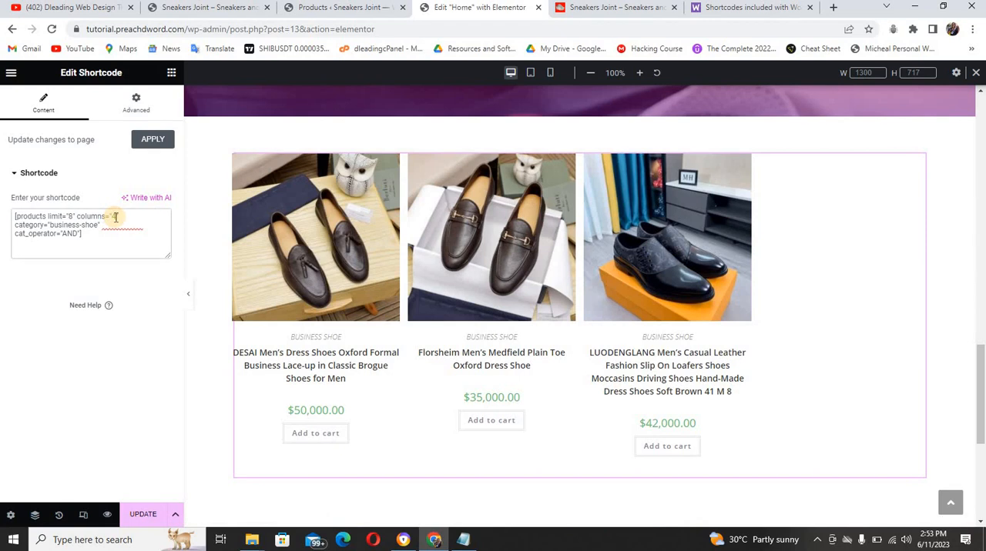
key(BackSpace)
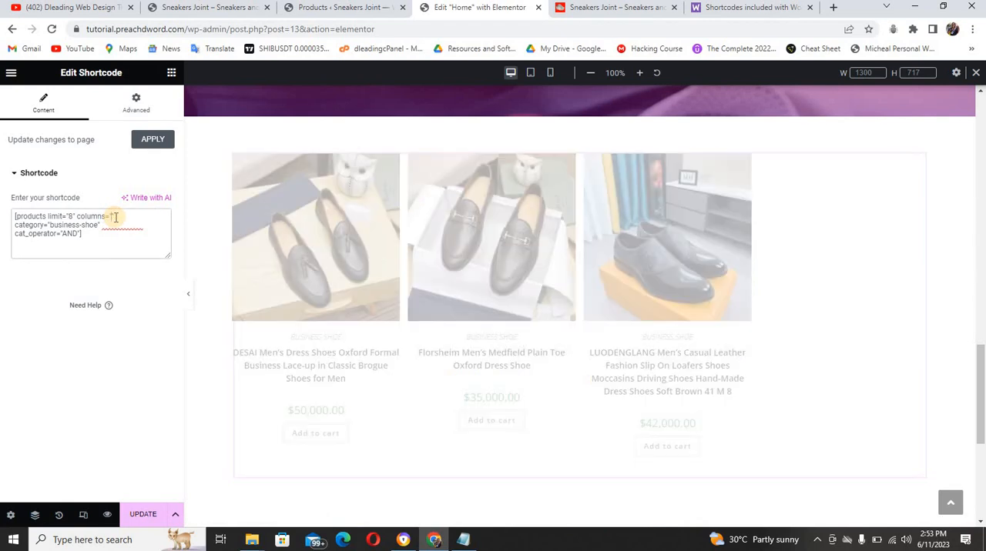
text(3)
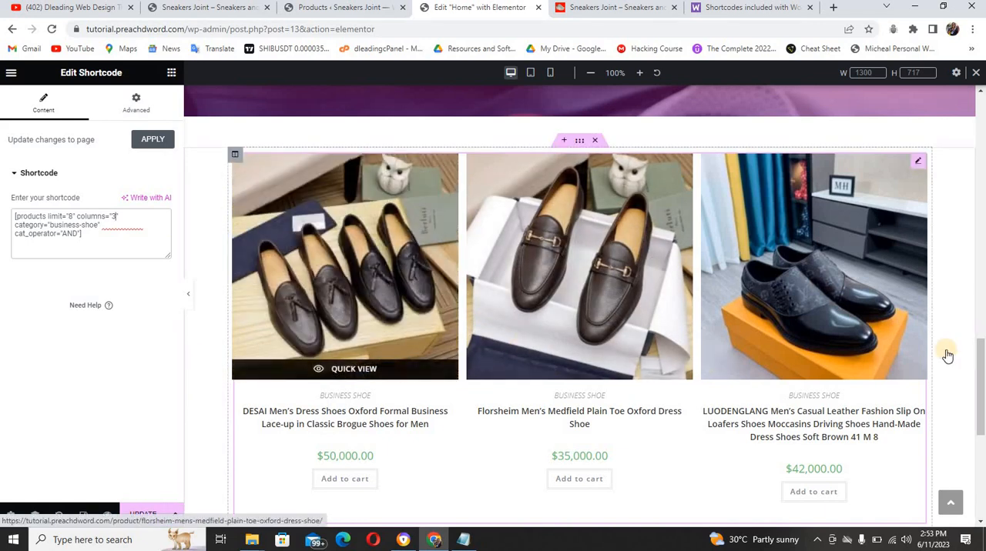
Link the banner's "Buy Now" button to the BUSINESS SHOE category address copied from the tutorial site's header menu
drag(982, 360, 847, 293)
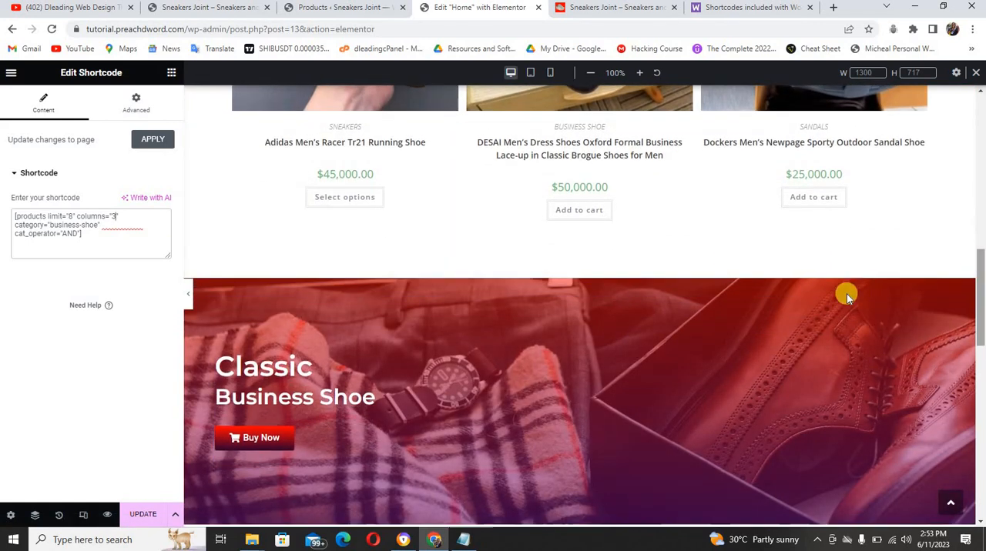
click(283, 439)
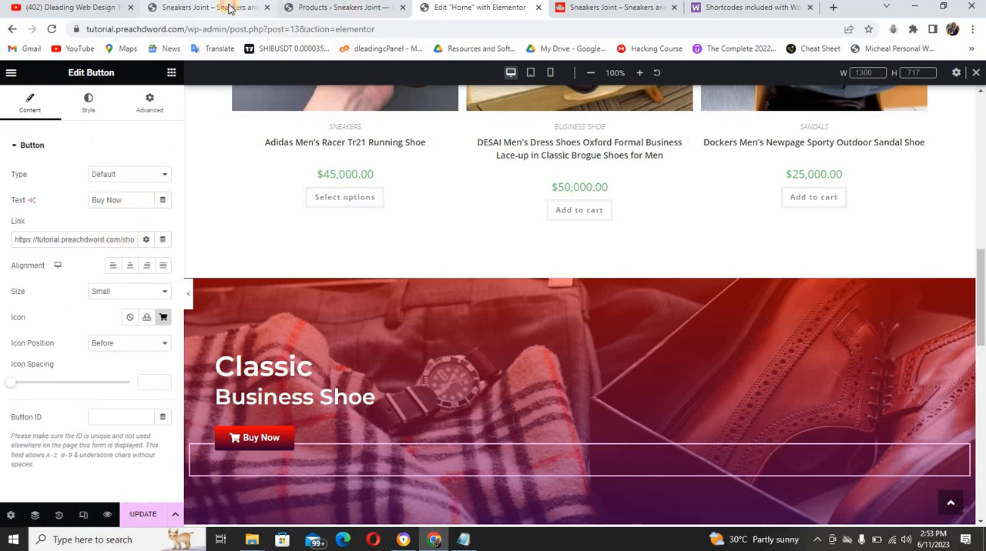
click(229, 8)
right_click(220, 147)
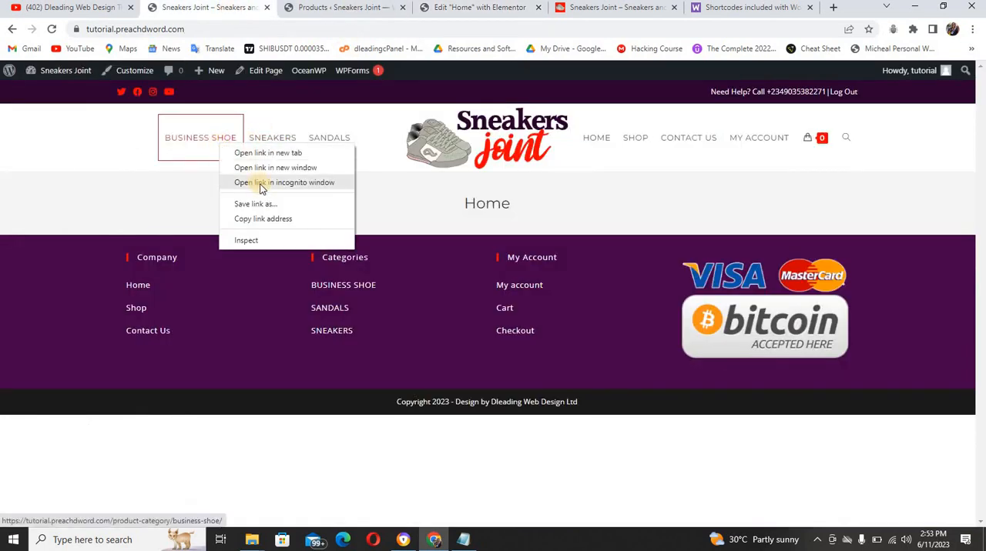
click(265, 218)
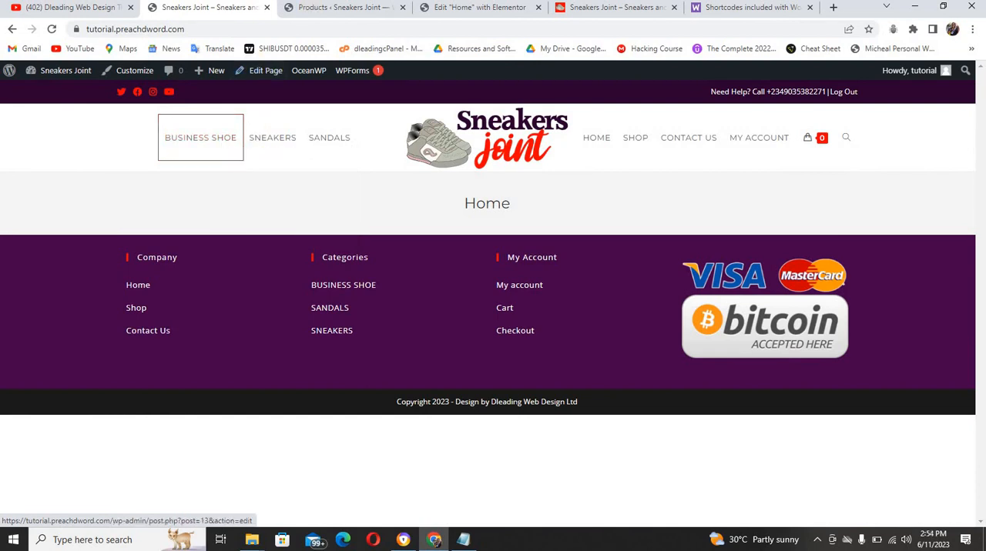
click(436, 9)
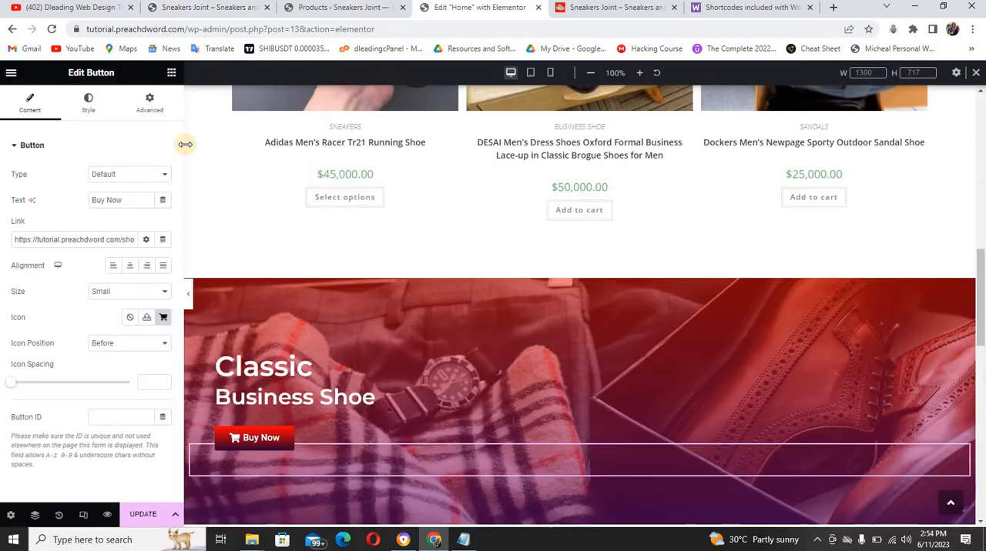
triple_click(47, 240)
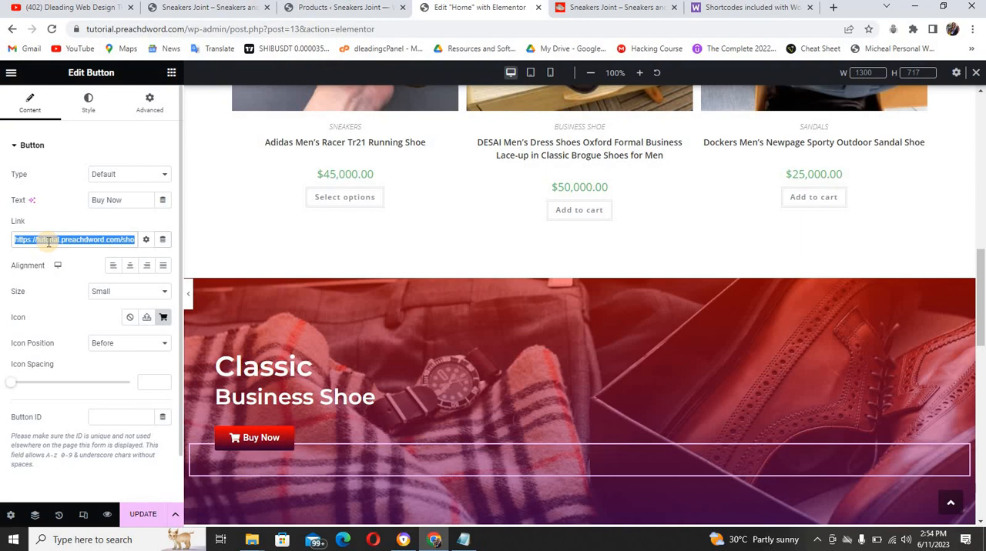
key(ctrl+v)
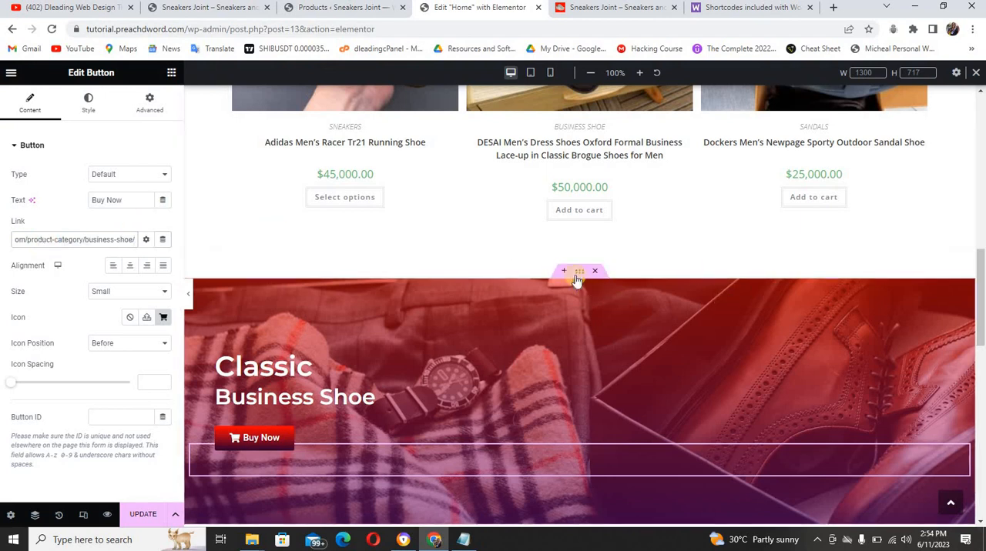
Copy the "Classic Business Shoe" banner section and paste it below the business shoe products at the end of the page
right_click(583, 276)
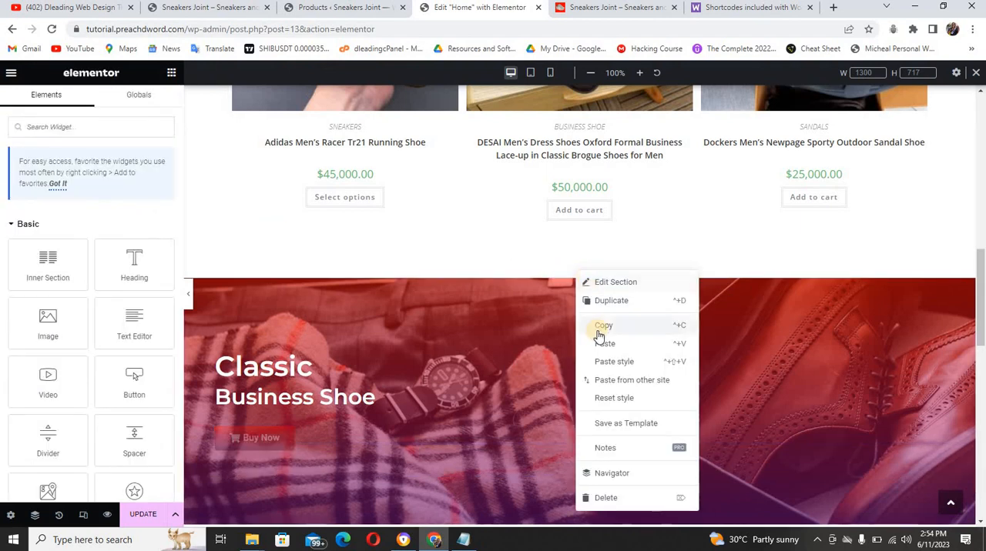
click(601, 329)
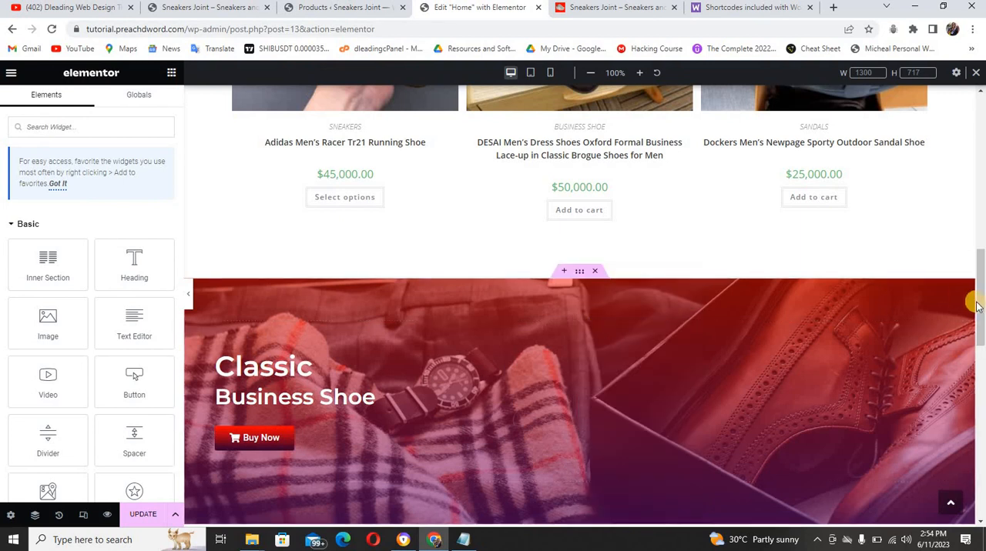
scroll(980, 366, down, 8)
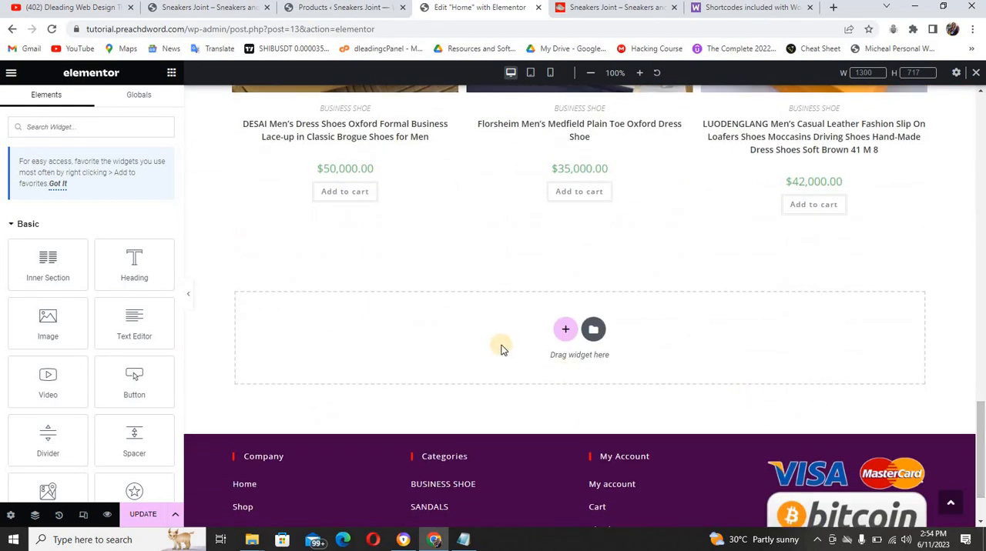
right_click(484, 340)
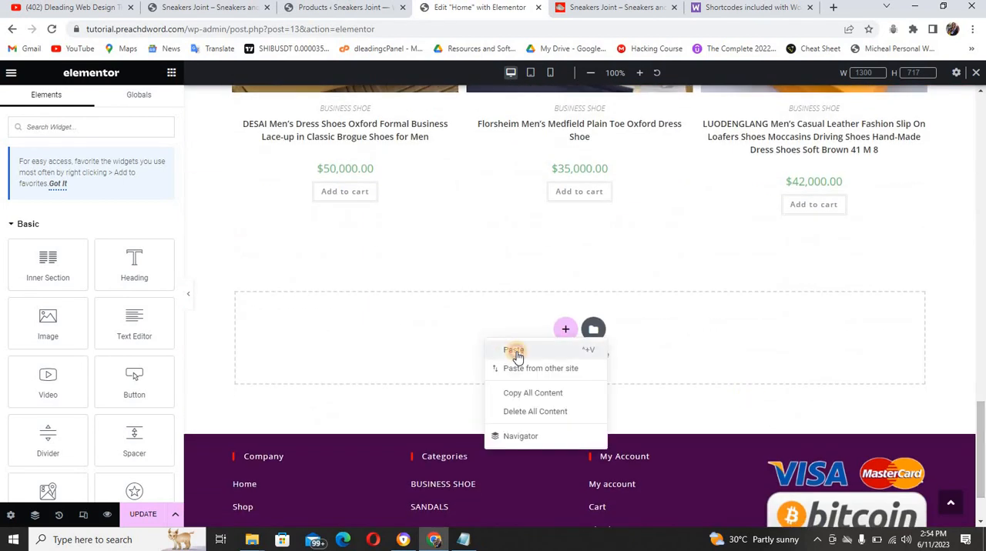
click(514, 351)
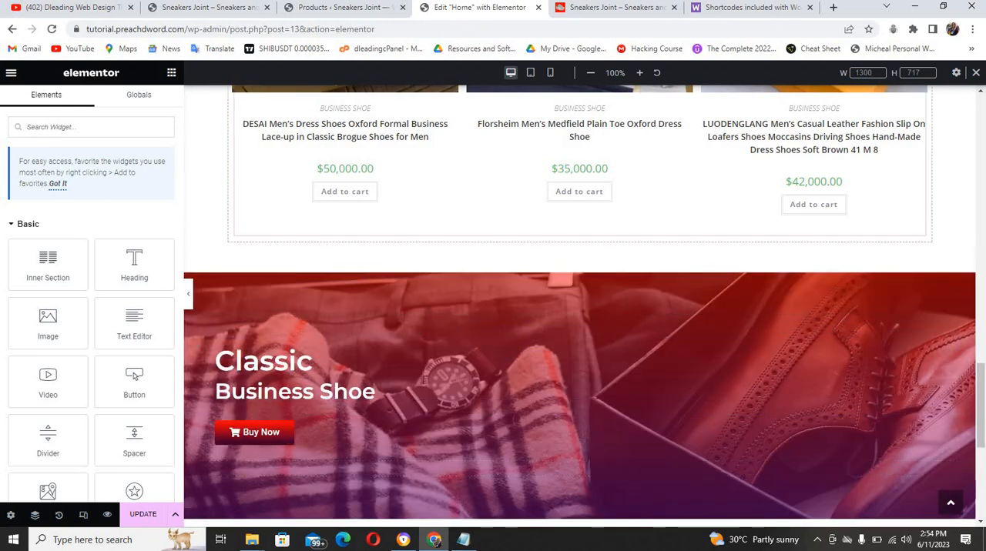
Replace the pasted banner's "Classic" heading with "Sleek & Neat", copied from the sneakers banner on the reference site
click(565, 9)
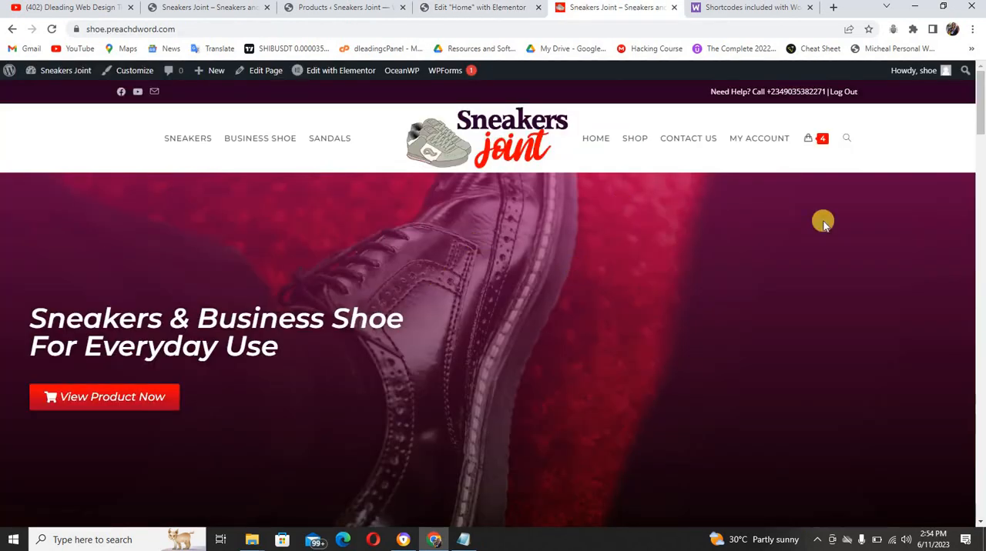
drag(981, 100, 981, 321)
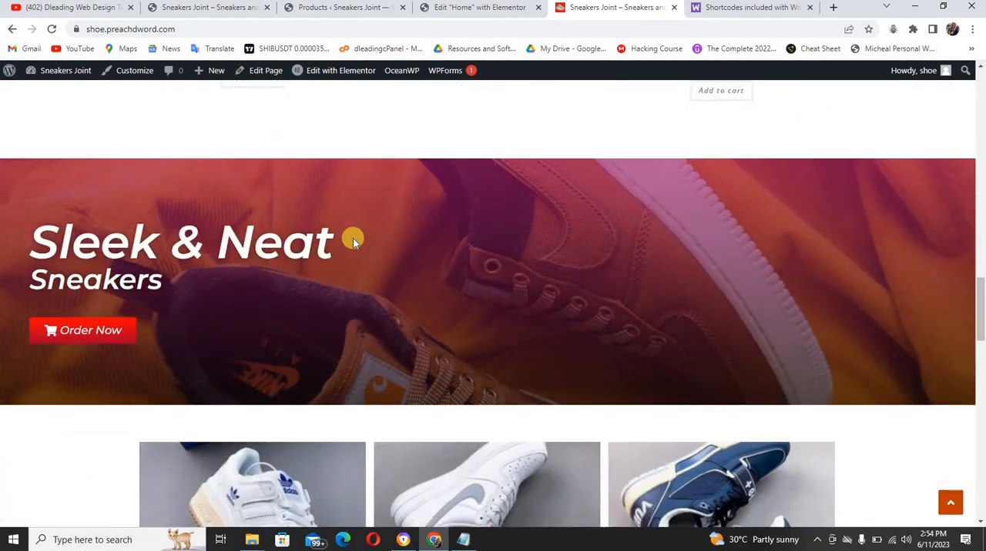
drag(350, 238, 42, 225)
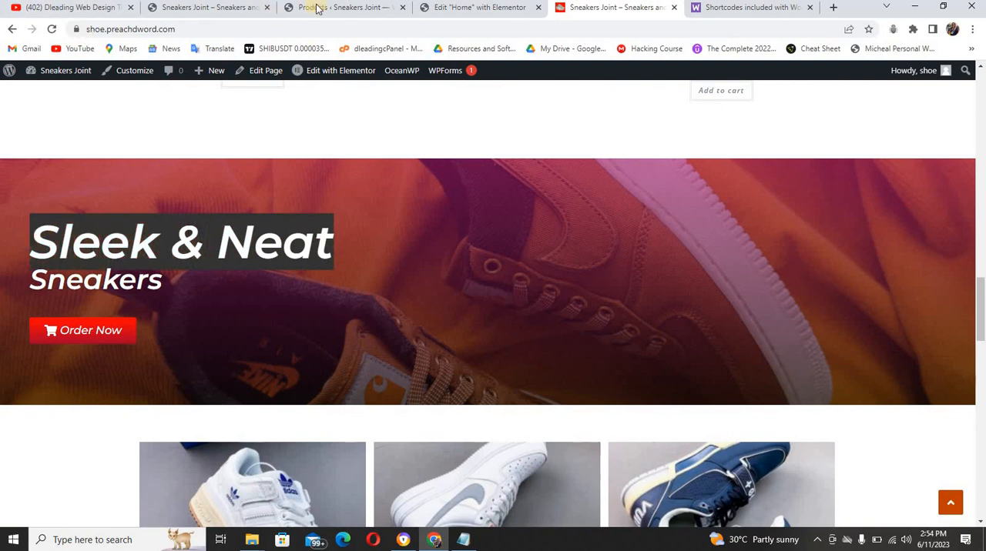
click(439, 11)
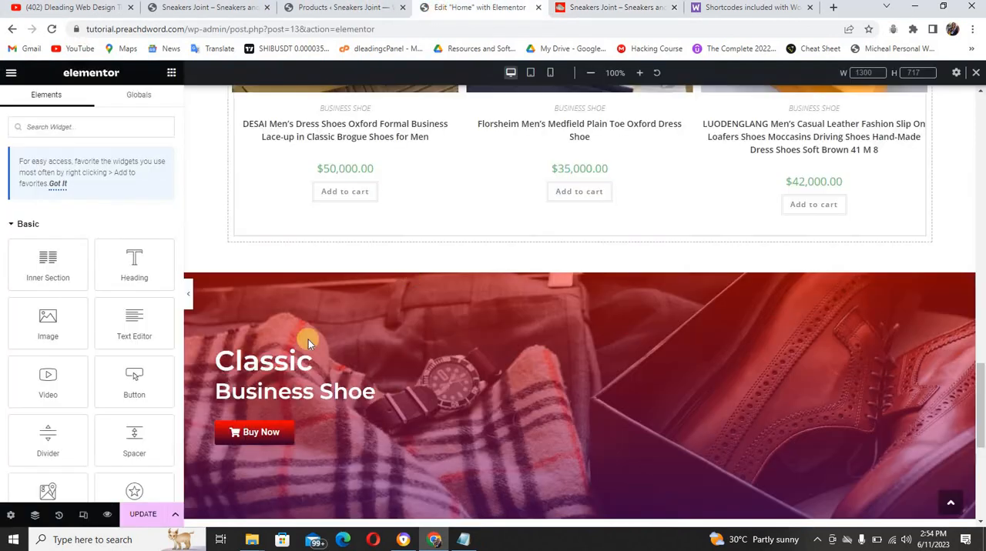
click(300, 368)
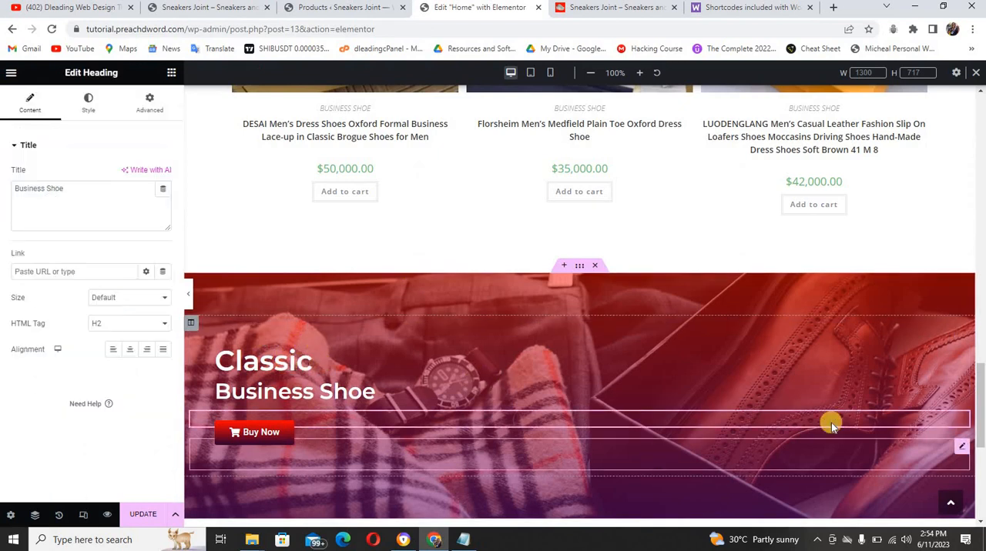
scroll(778, 357, down, 2)
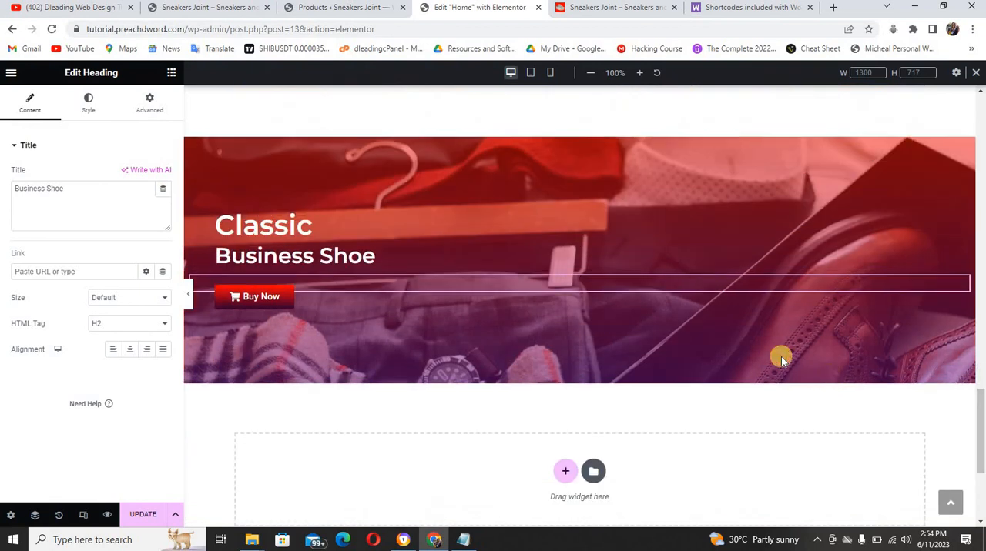
click(524, 205)
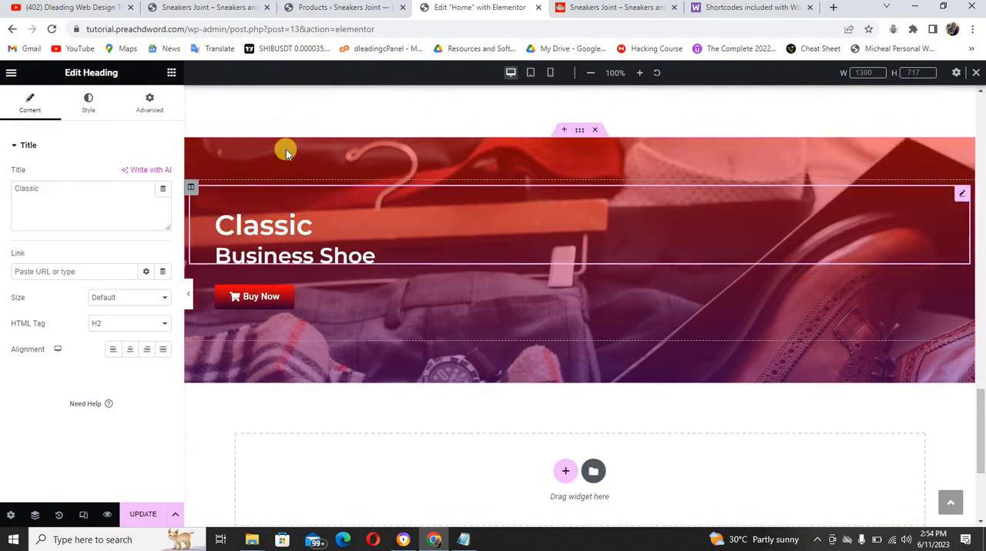
drag(34, 189, 17, 188)
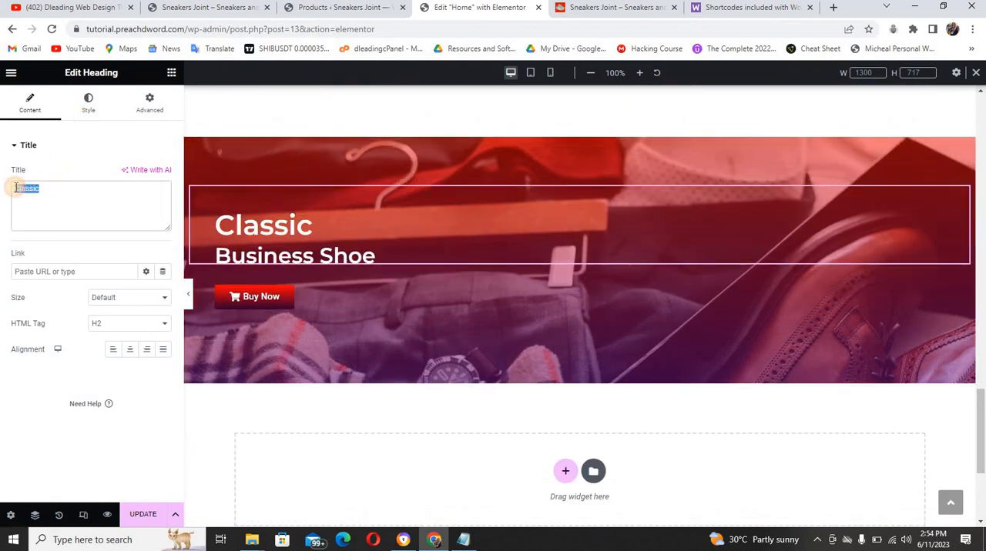
key(ctrl+v)
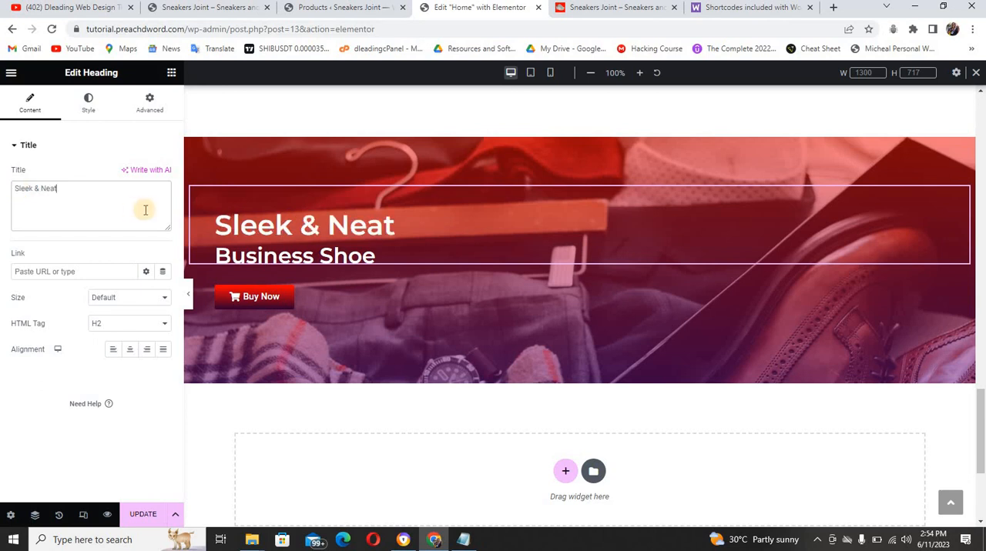
Replace the pasted banner's "Business Shoe" subheading with "Sneakers", copied from the reference site's banner
click(374, 271)
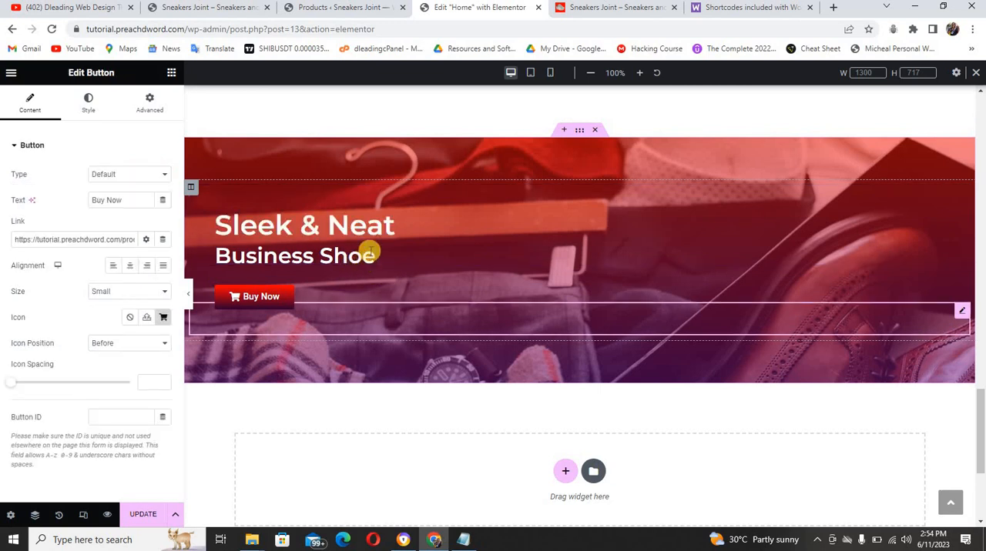
click(365, 252)
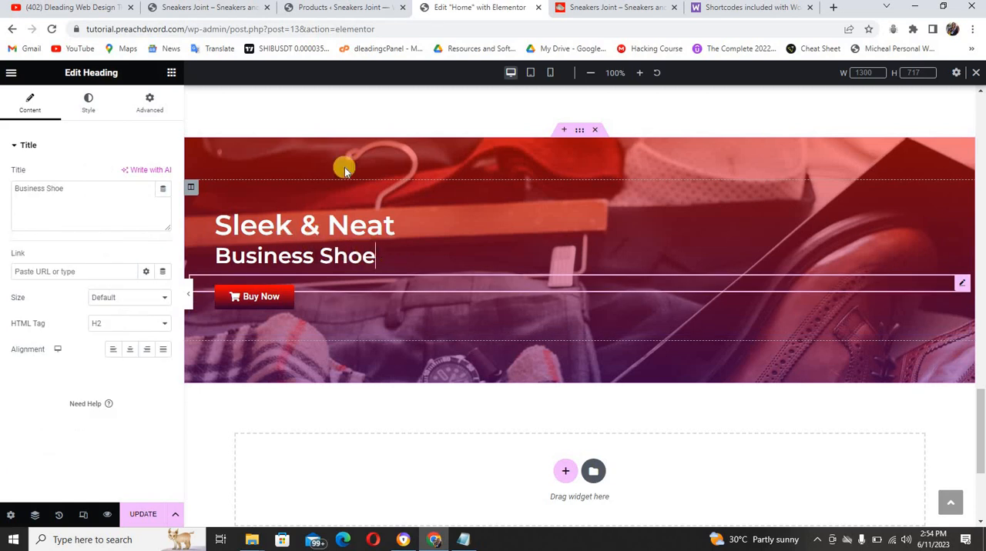
click(579, 12)
drag(164, 283, 27, 284)
key(ctrl+c)
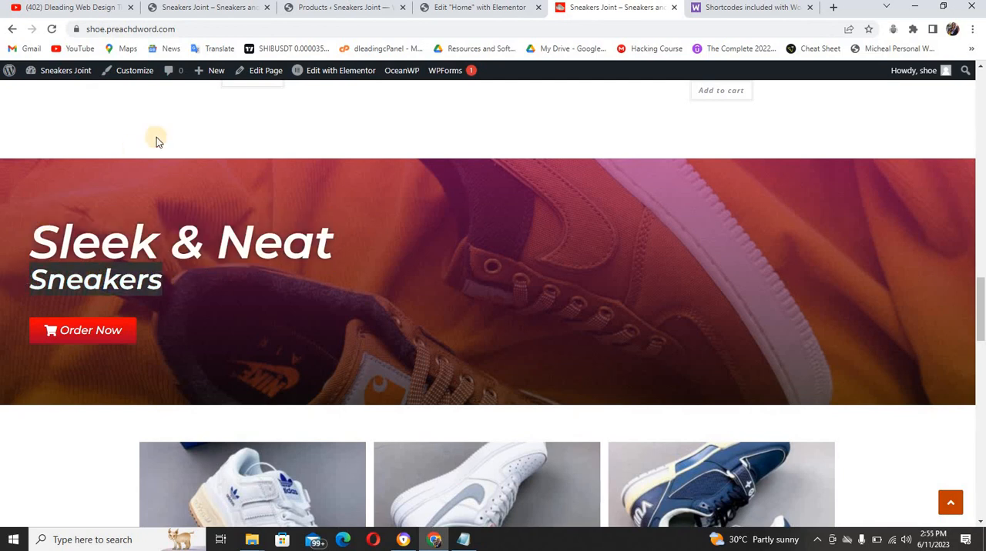
click(434, 11)
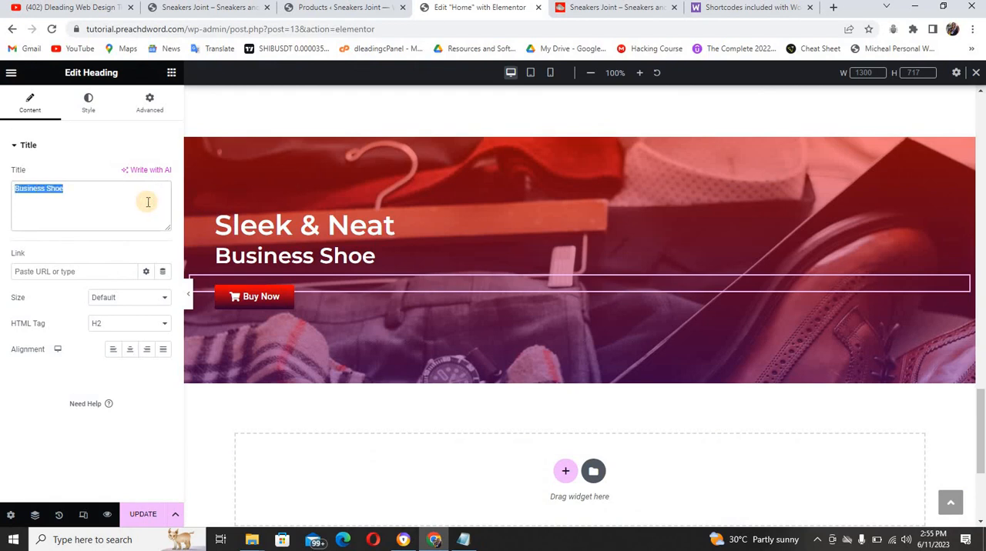
key(ctrl+v)
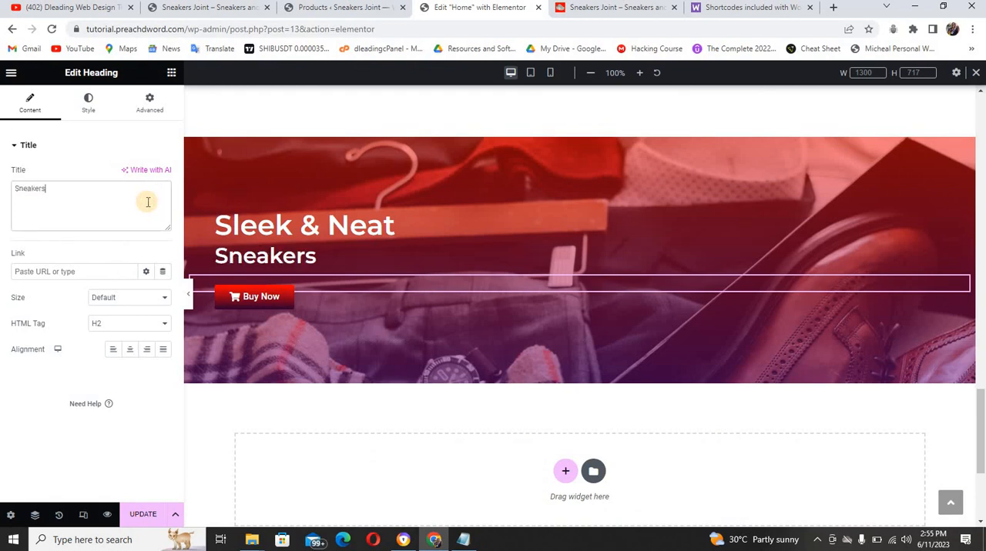
Link the sneakers banner's "Buy Now" button to the SNEAKERS category address copied from the tutorial site's header menu
click(279, 299)
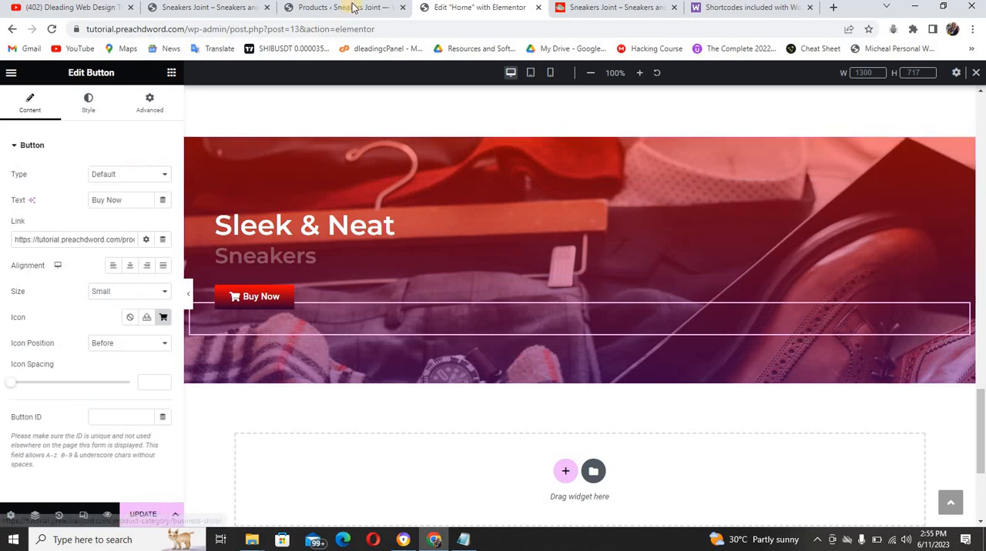
click(233, 8)
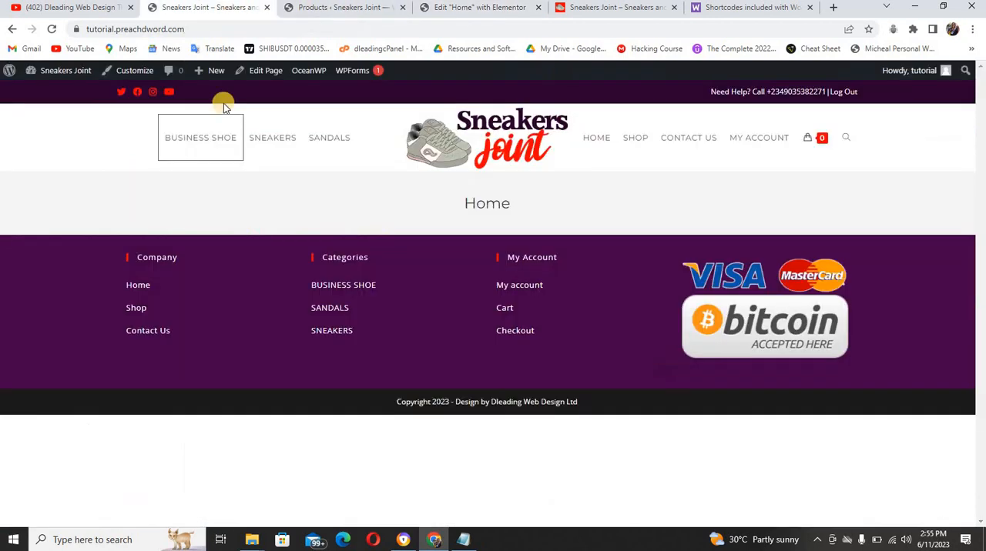
click(283, 142)
right_click(283, 141)
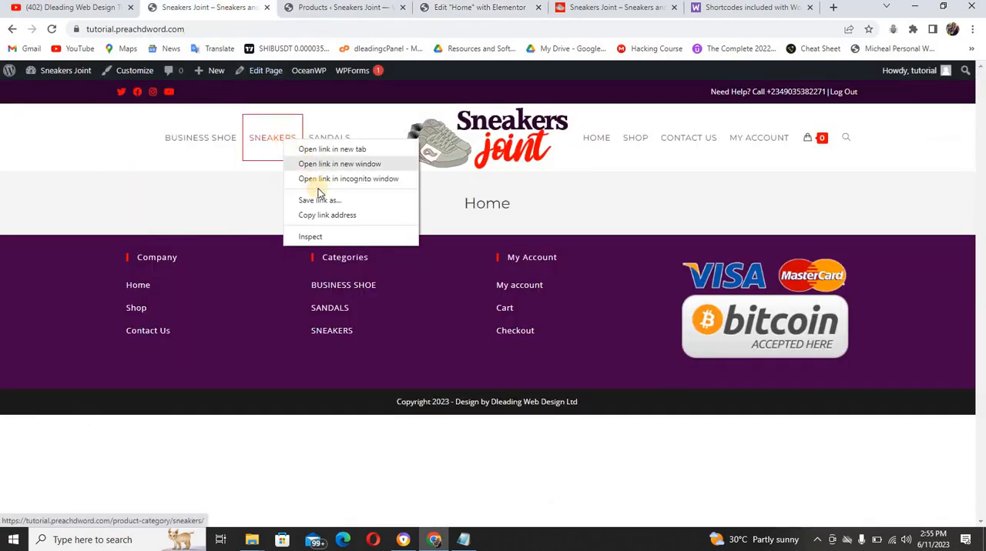
click(322, 218)
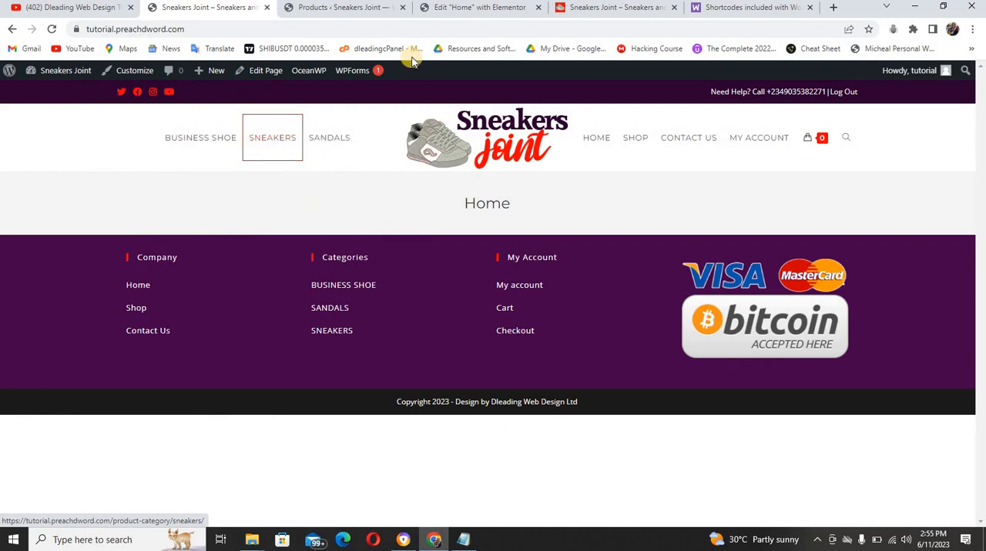
click(375, 10)
click(437, 13)
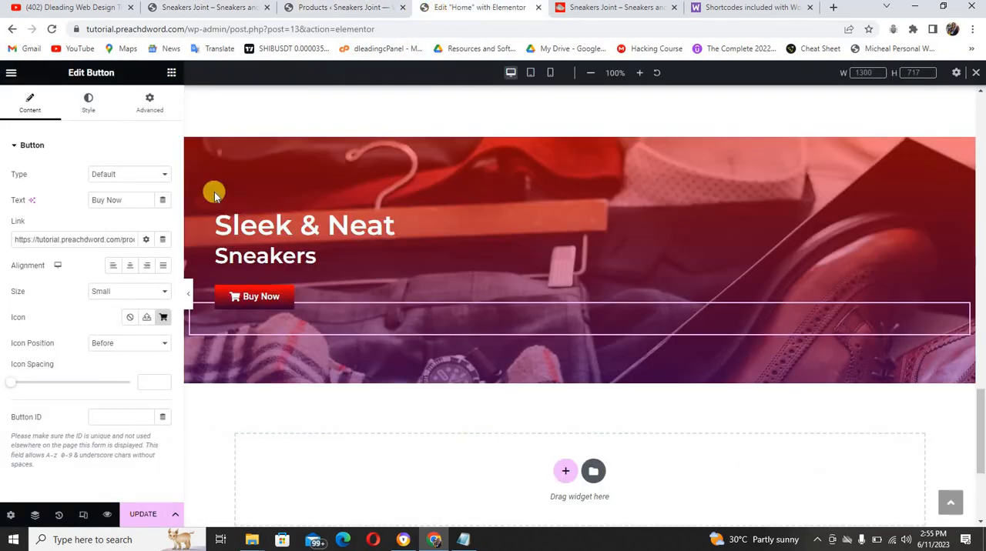
triple_click(73, 240)
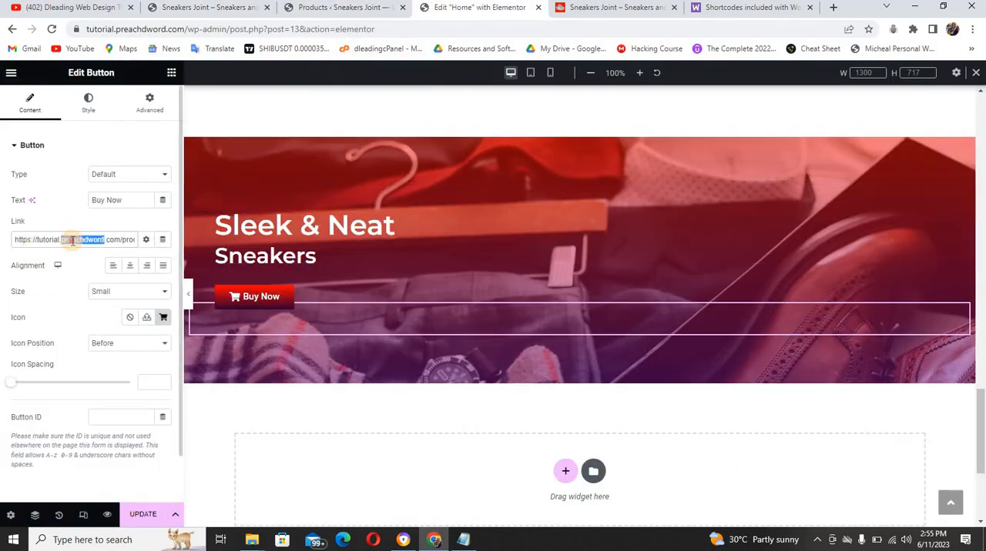
key(ctrl+v)
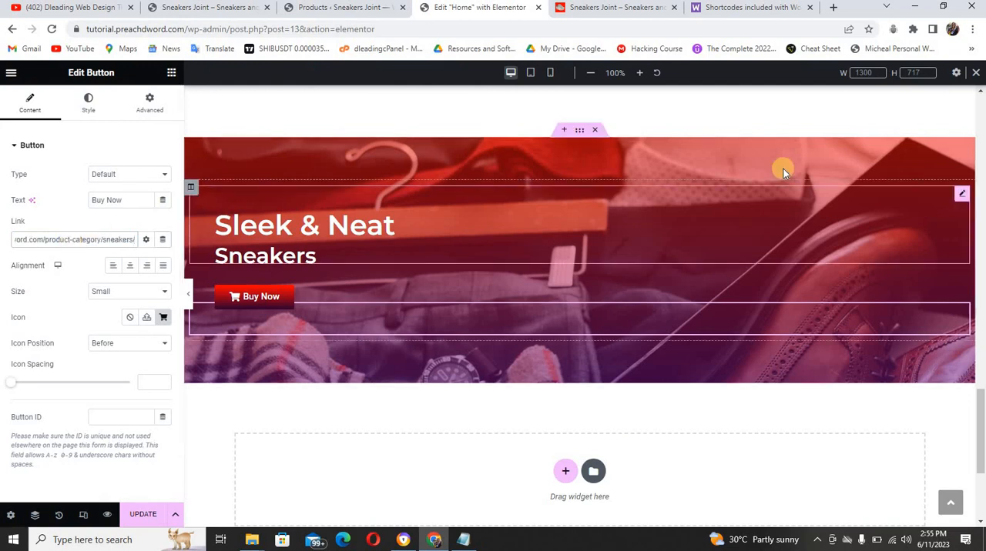
Copy the business shoe products section and paste it below the "Sleek & Neat Sneakers" banner
drag(981, 413, 981, 322)
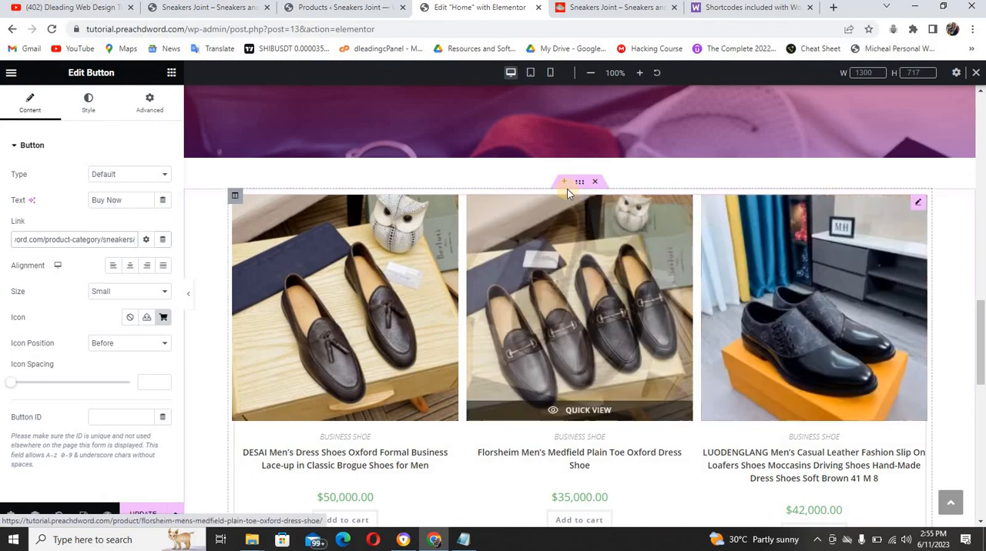
click(580, 182)
right_click(583, 186)
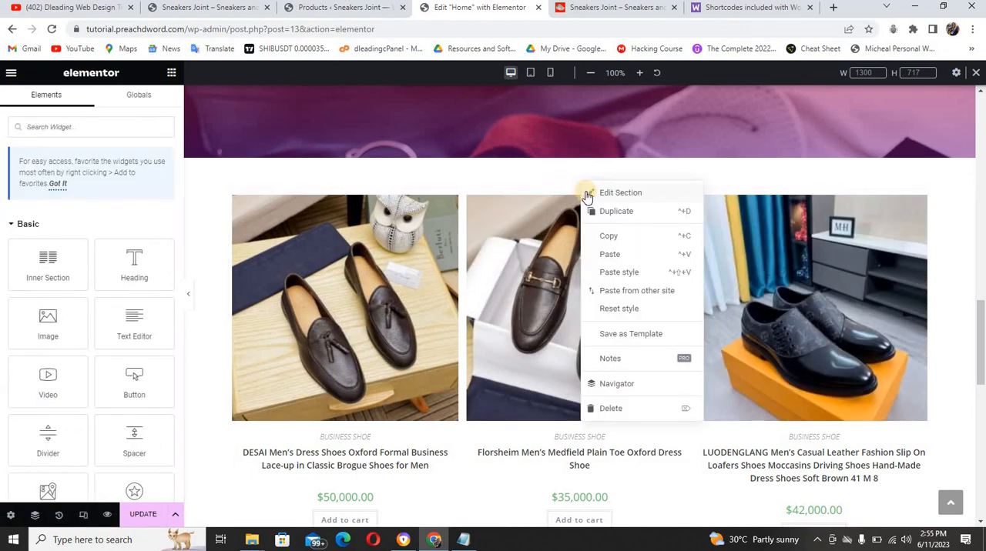
click(609, 233)
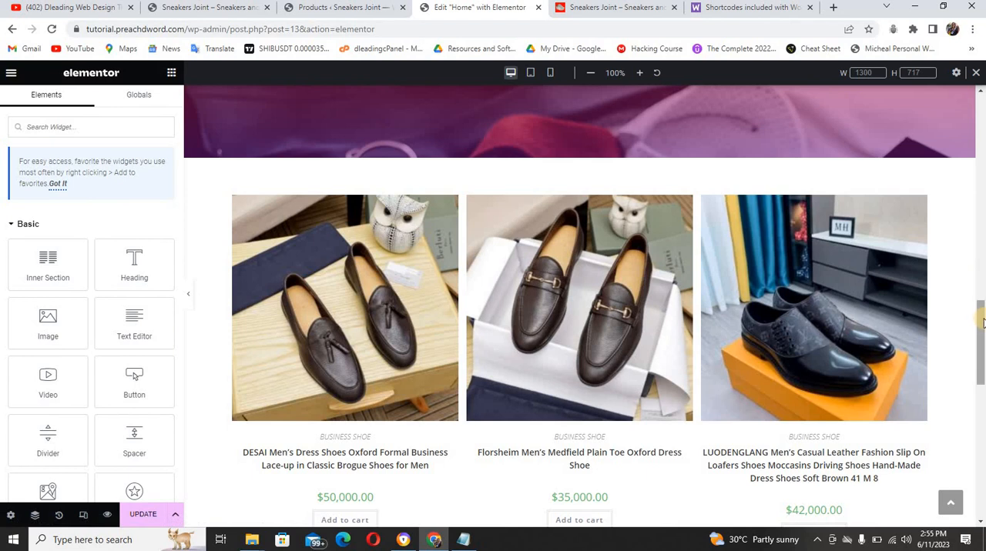
drag(980, 318, 980, 433)
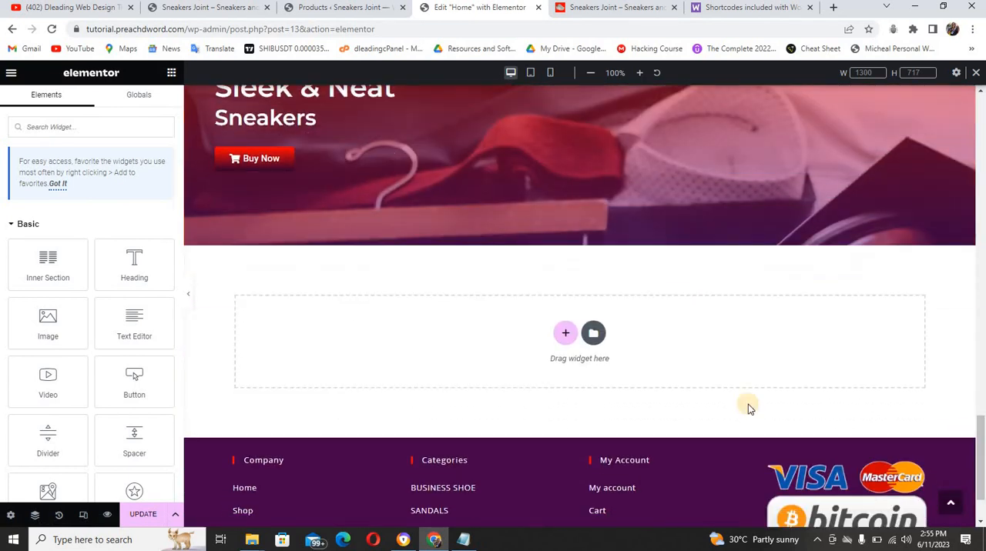
right_click(482, 349)
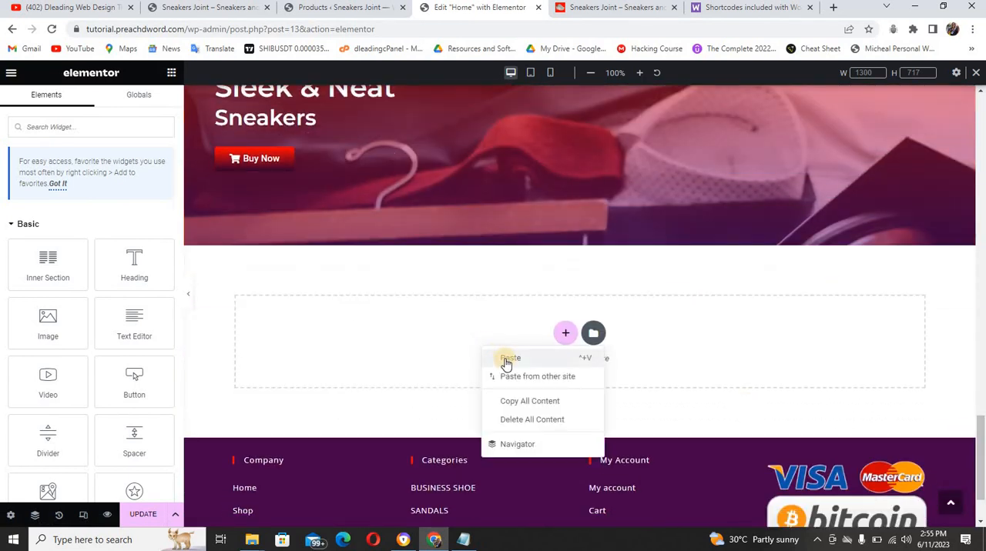
click(508, 358)
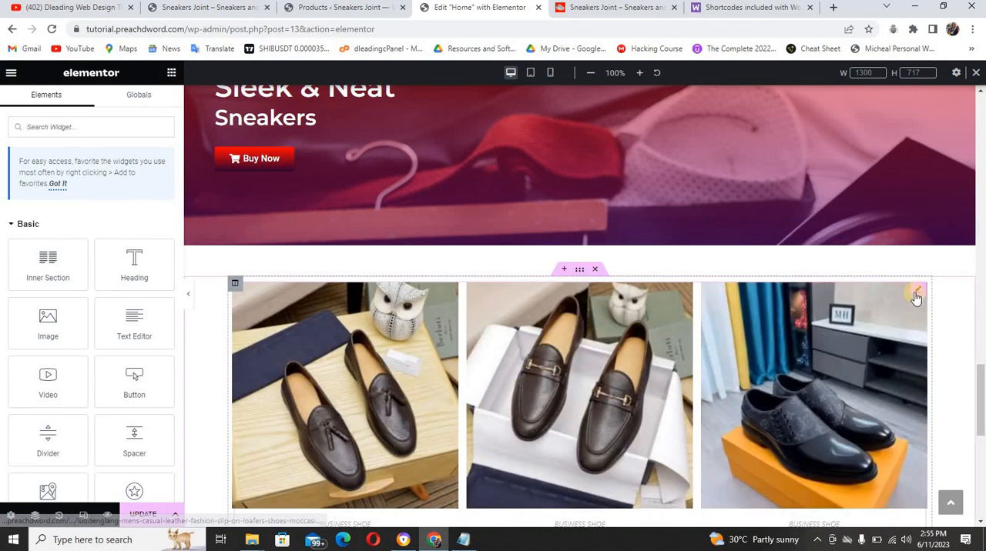
Set the category in the pasted section's products shortcode to "sneakers" and update the page
click(915, 295)
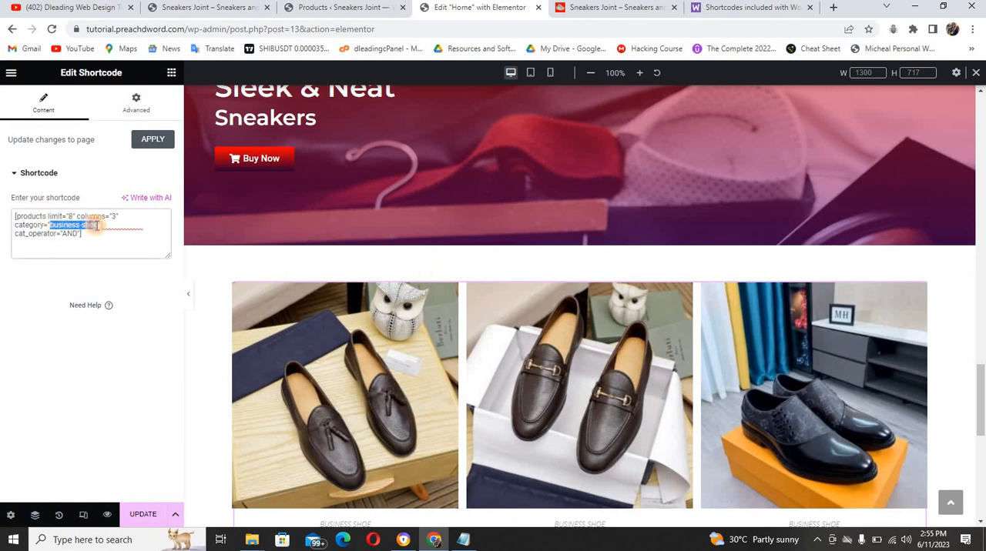
text(sneakers" cat_operator=)
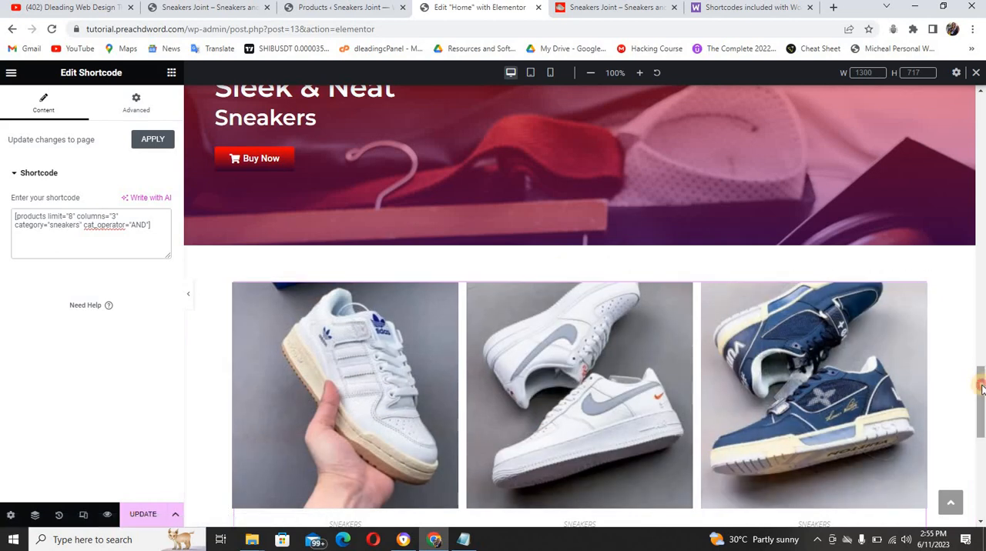
scroll(980, 389, down, 2)
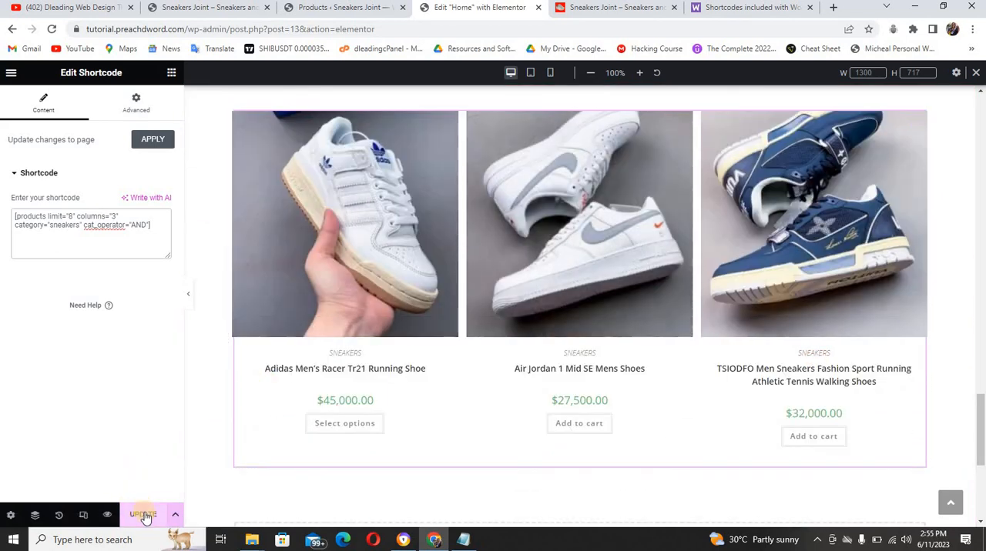
click(144, 517)
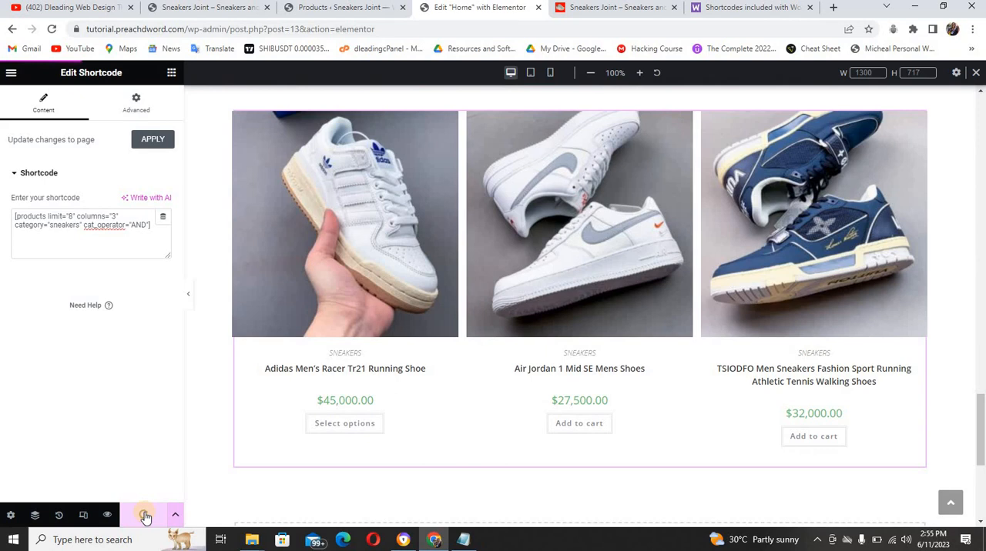
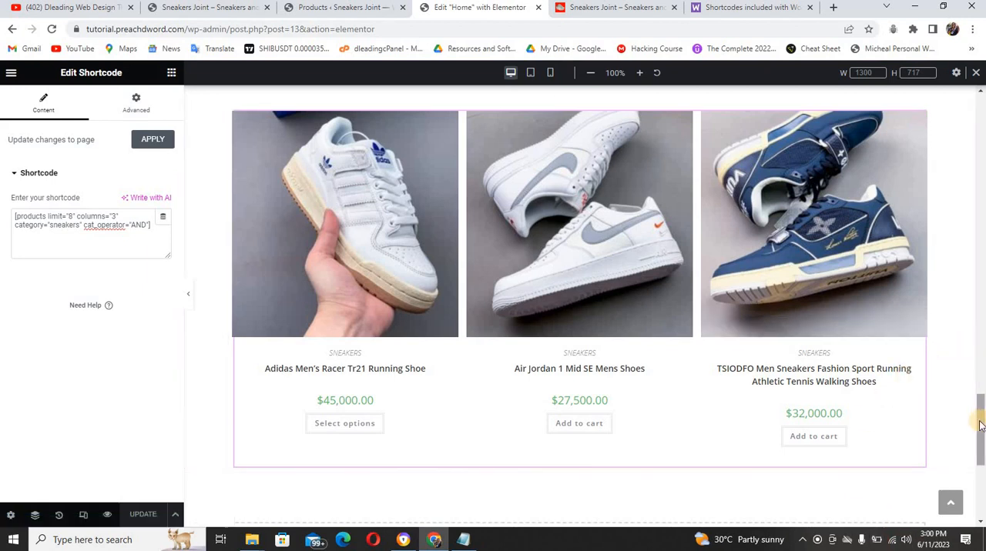
Copy the "Sleek & Neat Sneakers" banner section and paste it below the sneakers product grid at the end of the page
drag(976, 380, 974, 360)
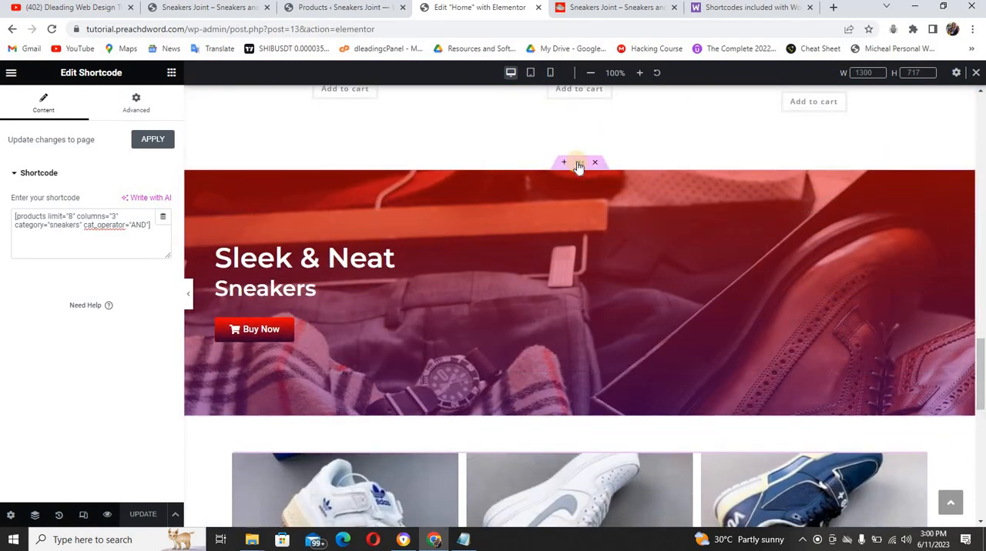
right_click(579, 167)
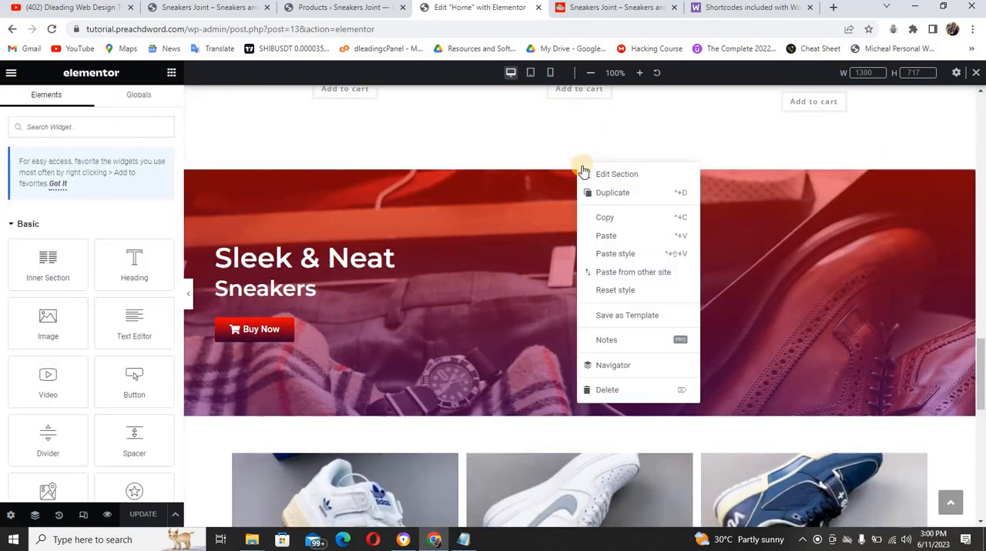
click(603, 219)
scroll(981, 438, down, 1)
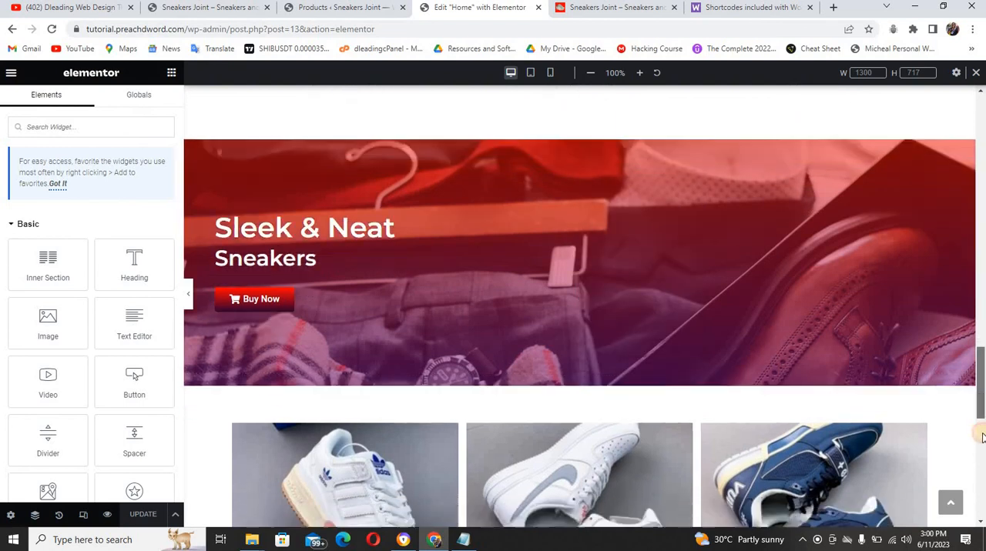
scroll(981, 438, down, 6)
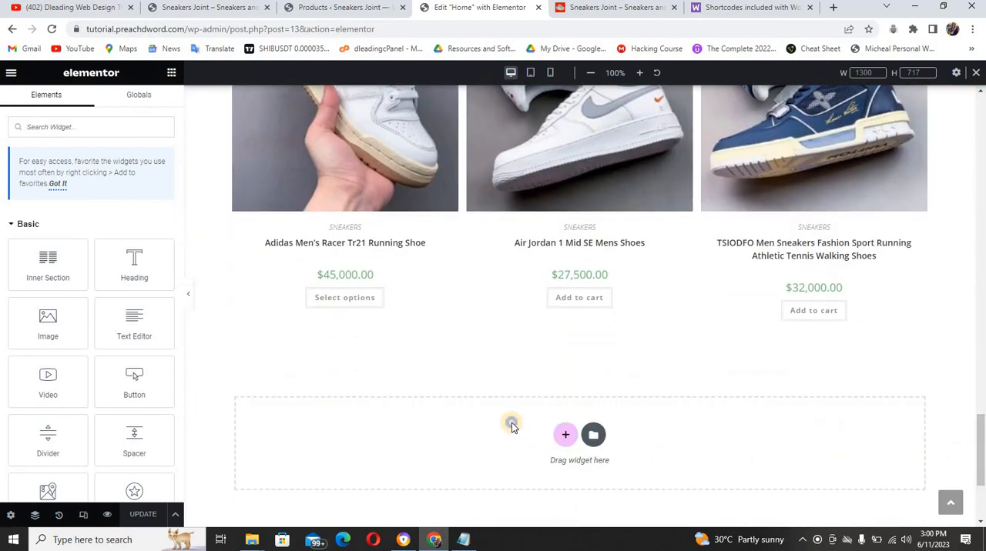
right_click(512, 426)
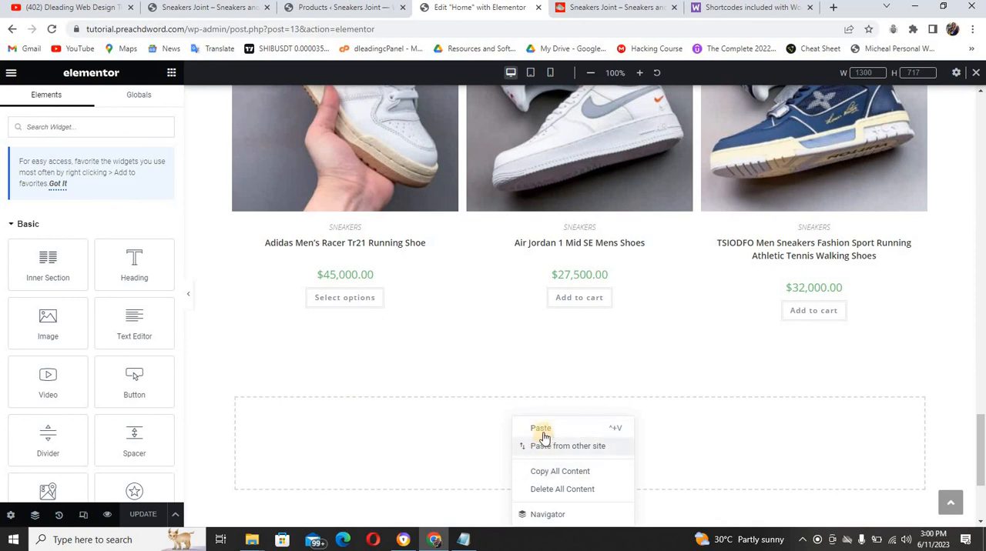
key(ctrl+v)
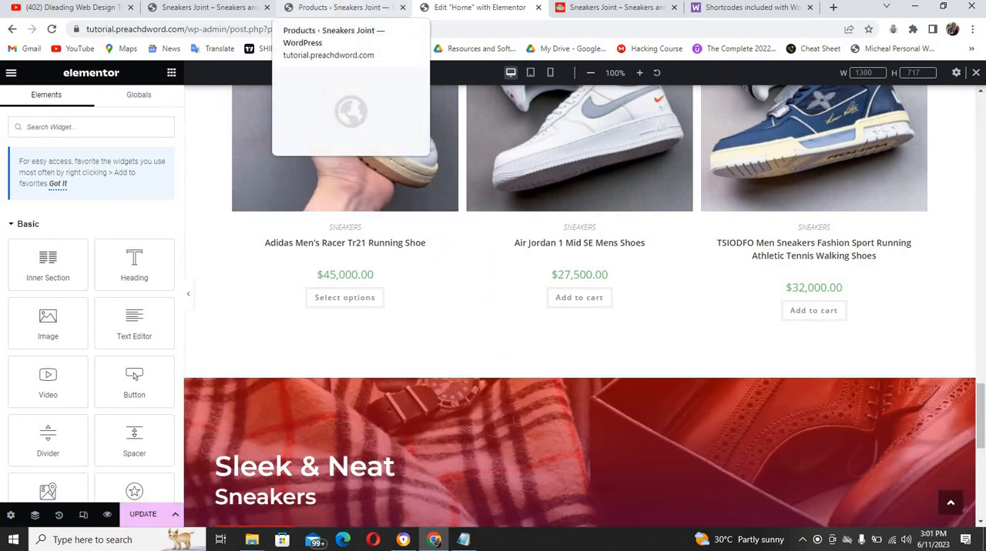
Copy the link address of the Sandals category from the live site's header and return to the page editor
click(233, 8)
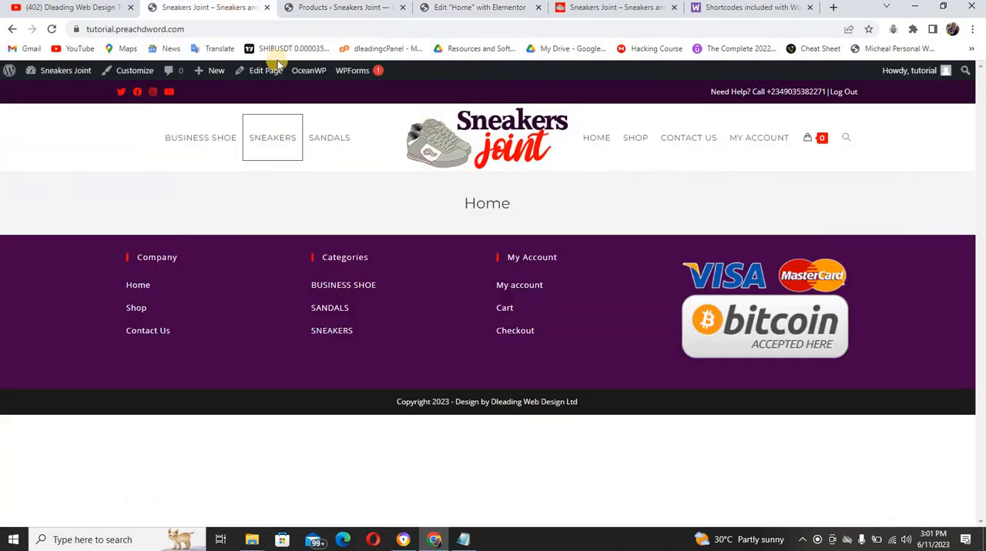
right_click(326, 144)
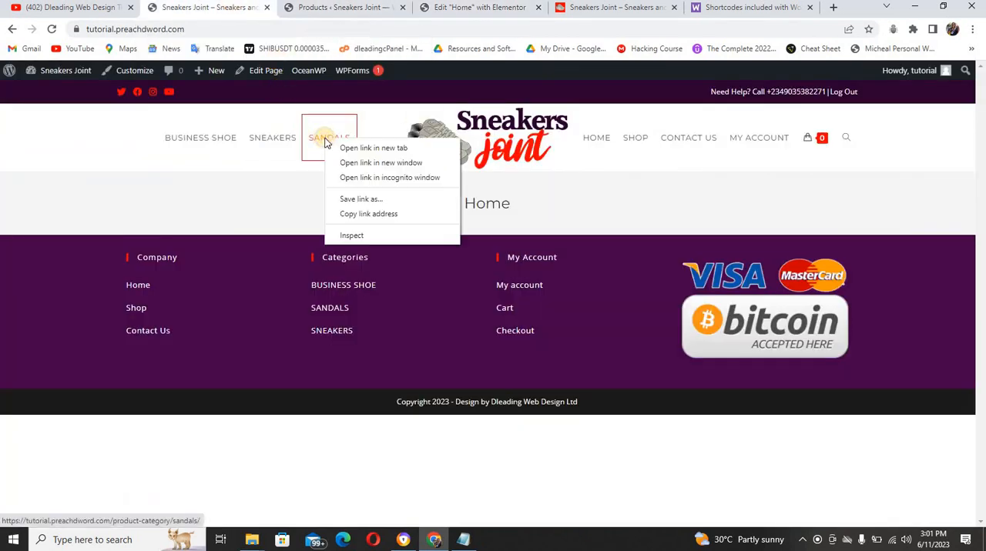
click(358, 214)
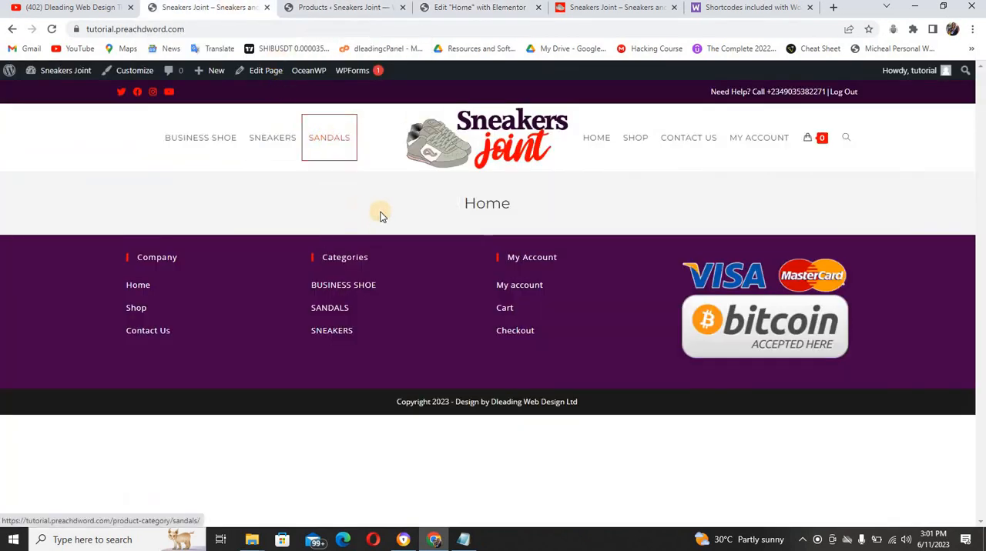
click(439, 11)
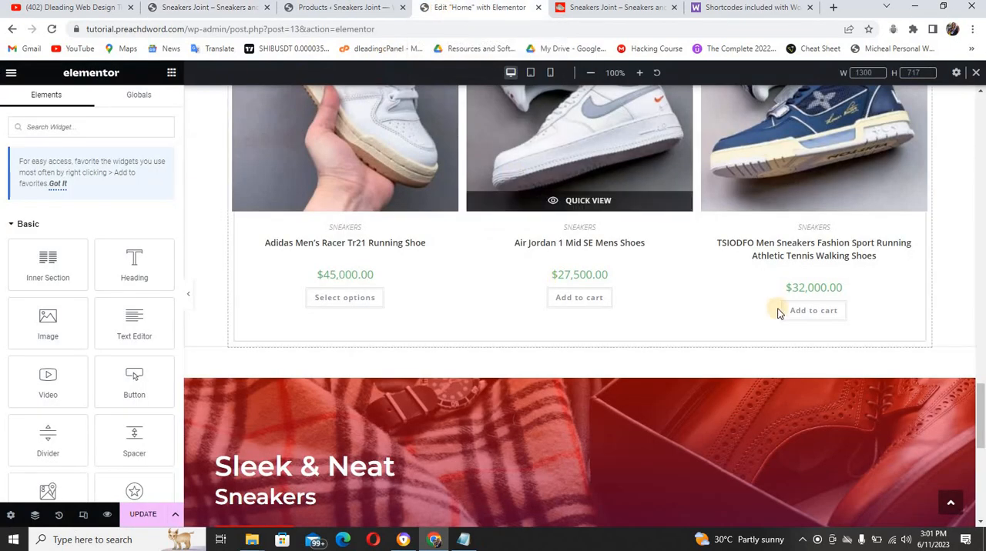
Change the pasted banner's button text to "Order Now" and replace its link with the copied sandals category address
scroll(824, 396, down, 3)
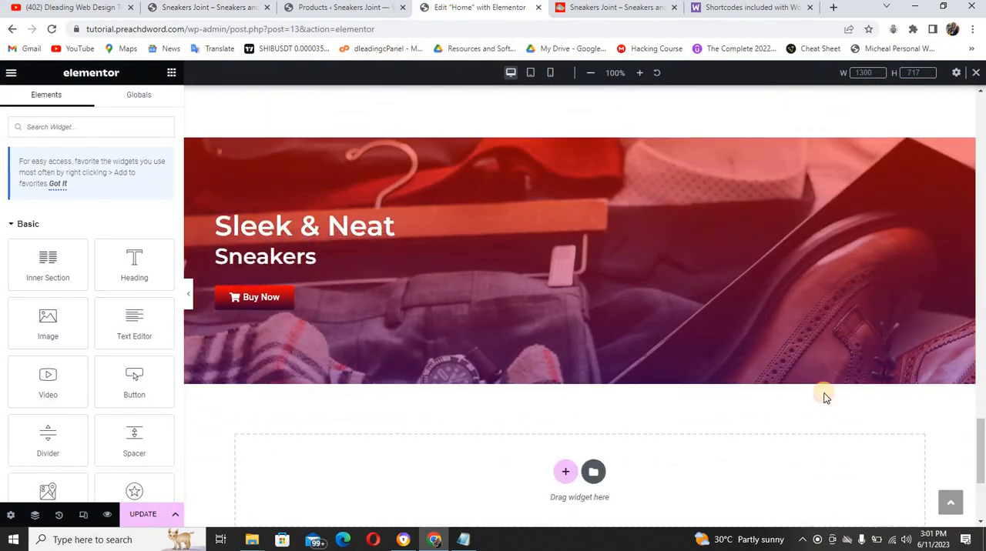
click(314, 306)
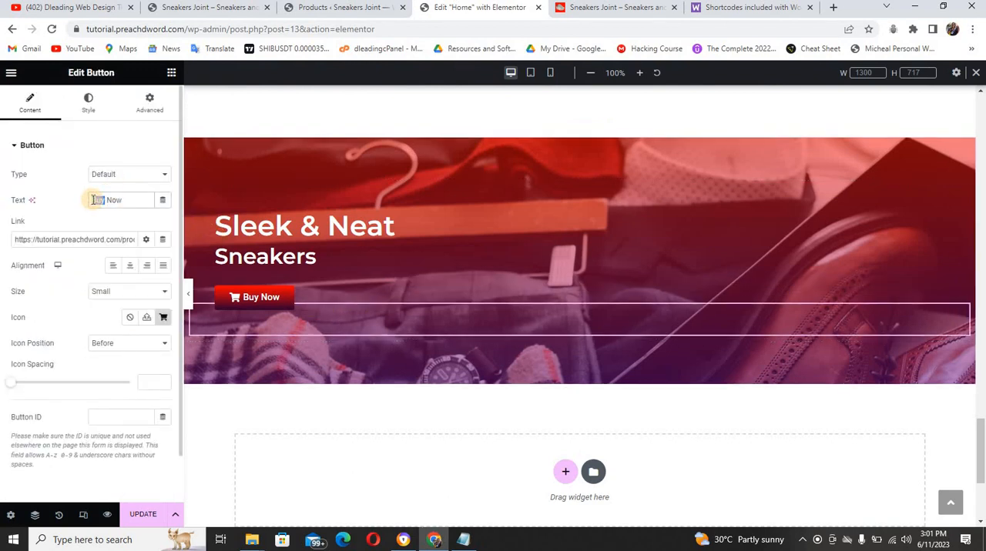
text(o)
triple_click(85, 239)
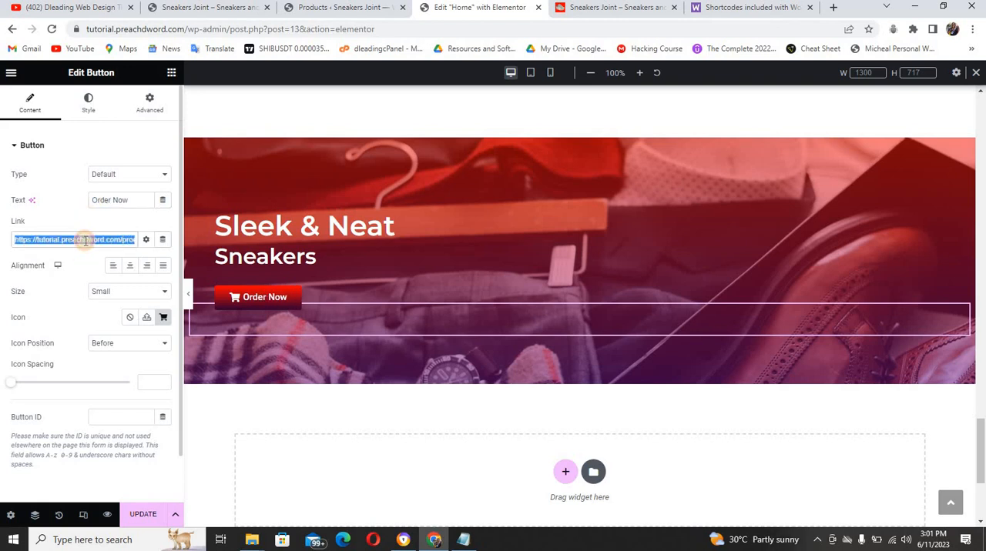
key(ctrl+v)
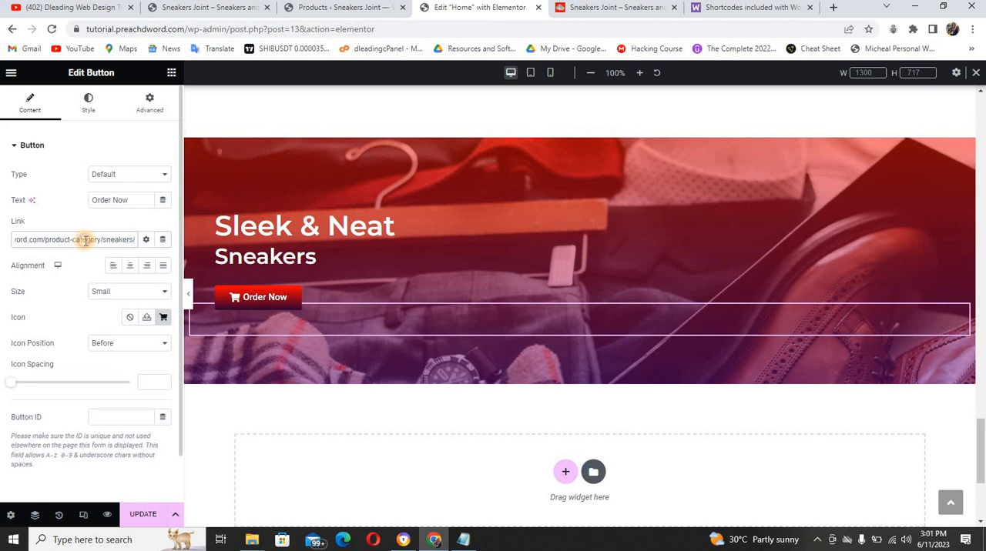
triple_click(84, 239)
key(ctrl+v)
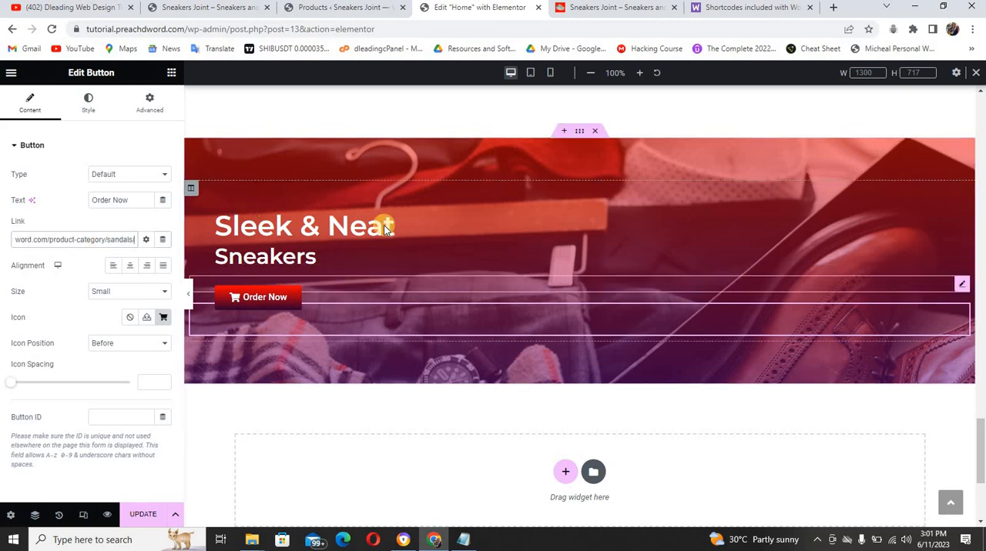
On the reference shoe site, find the slippers and sandals banner and copy its "Unisex" heading
click(385, 226)
click(611, 9)
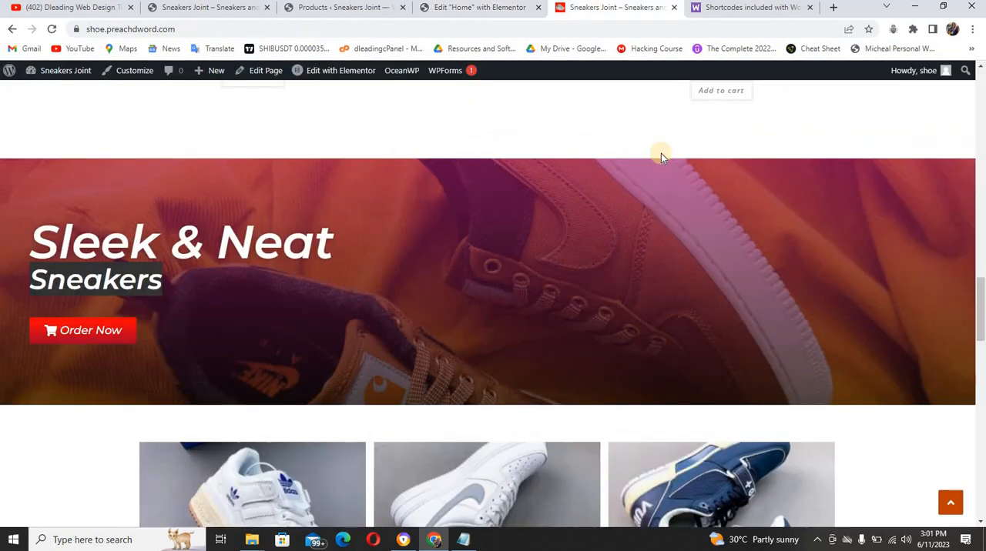
drag(978, 287, 979, 385)
scroll(502, 385, down, 2)
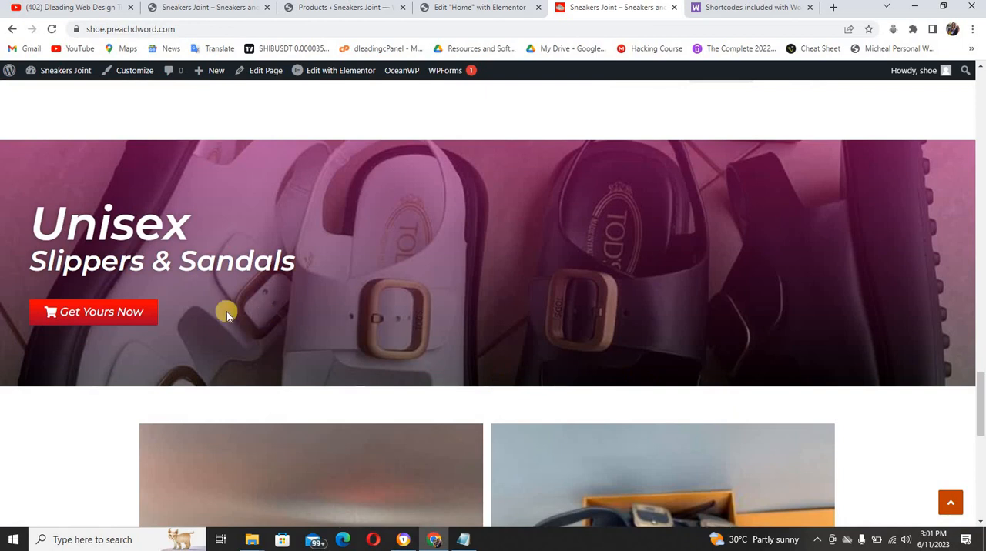
drag(189, 231, 206, 198)
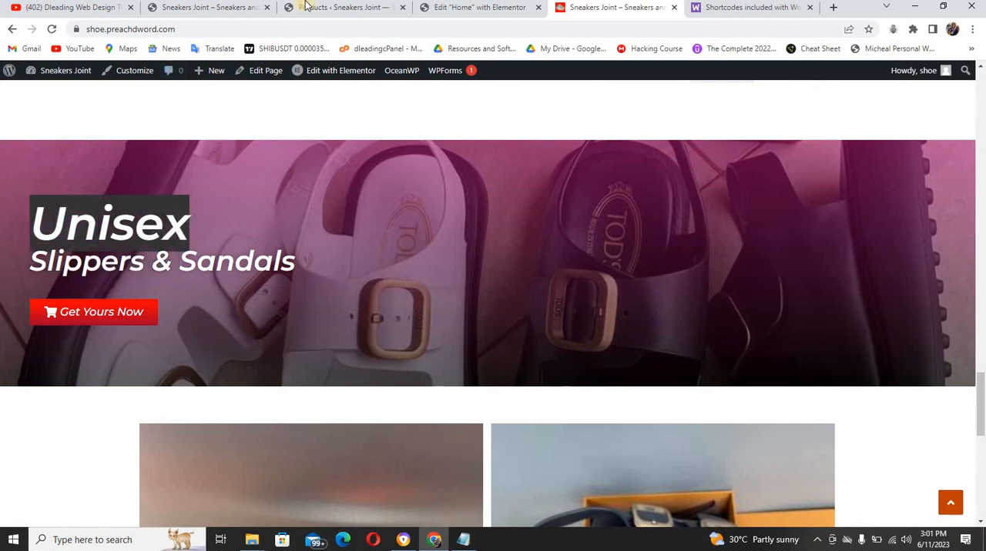
Back in the page editor, enter "Unisex" as the pasted banner's subheading and as its main heading
click(459, 9)
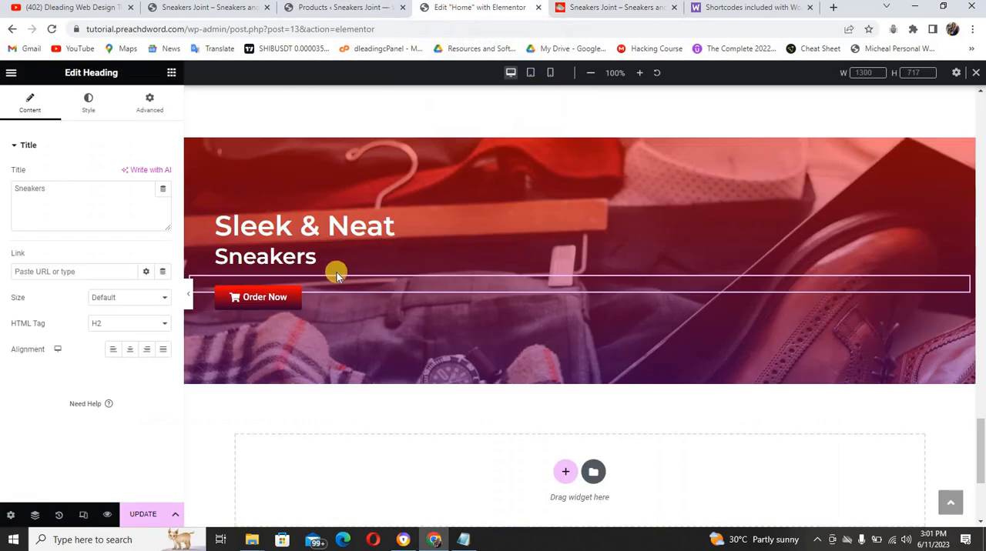
double_click(52, 193)
text(Unisex)
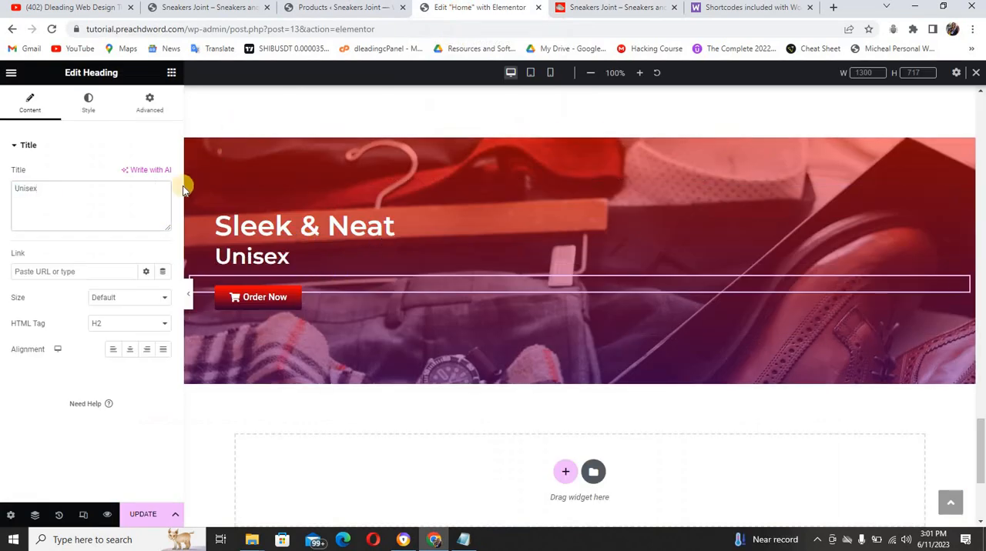
click(312, 205)
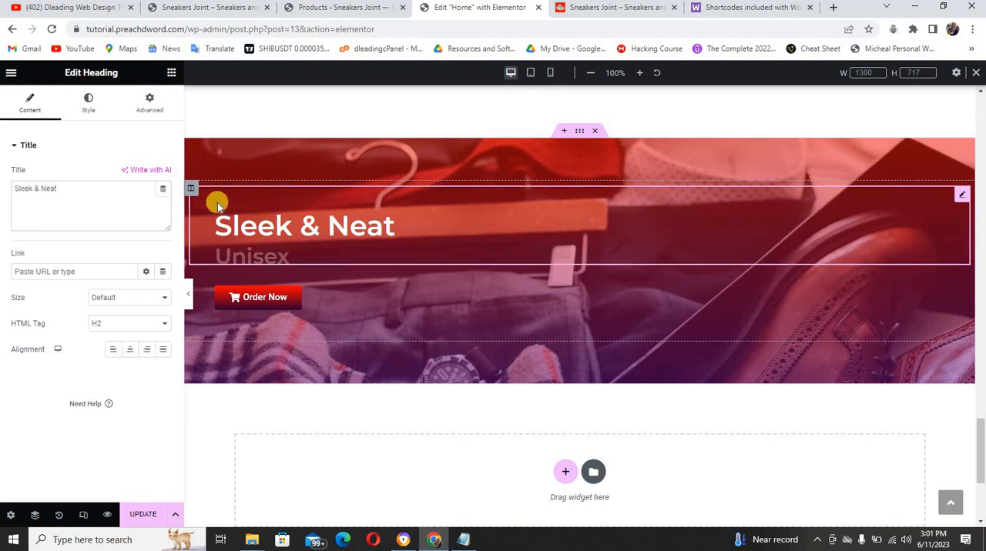
key(ctrl+a)
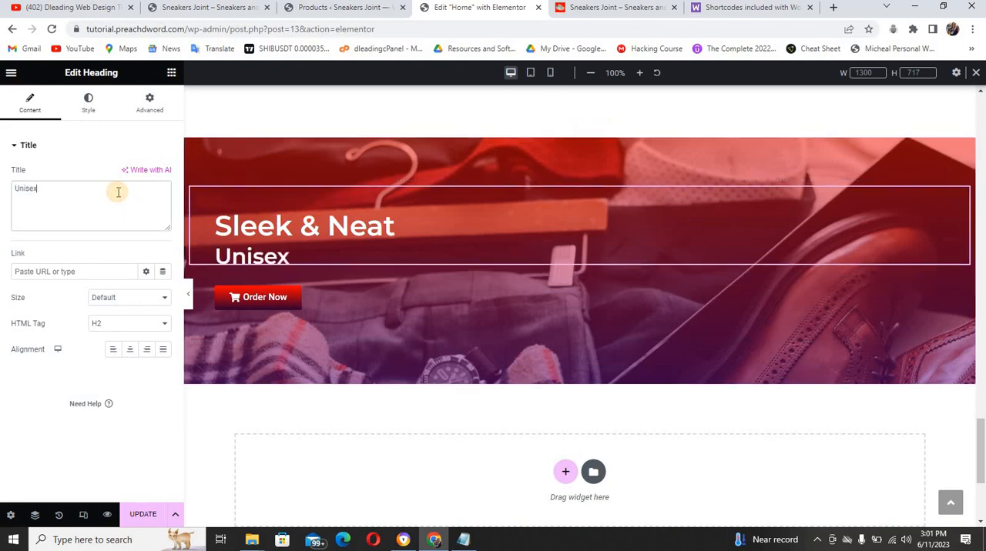
Copy "Slippers & Sandals" from the reference site's banner and use it as the pasted banner's subheading
click(589, 8)
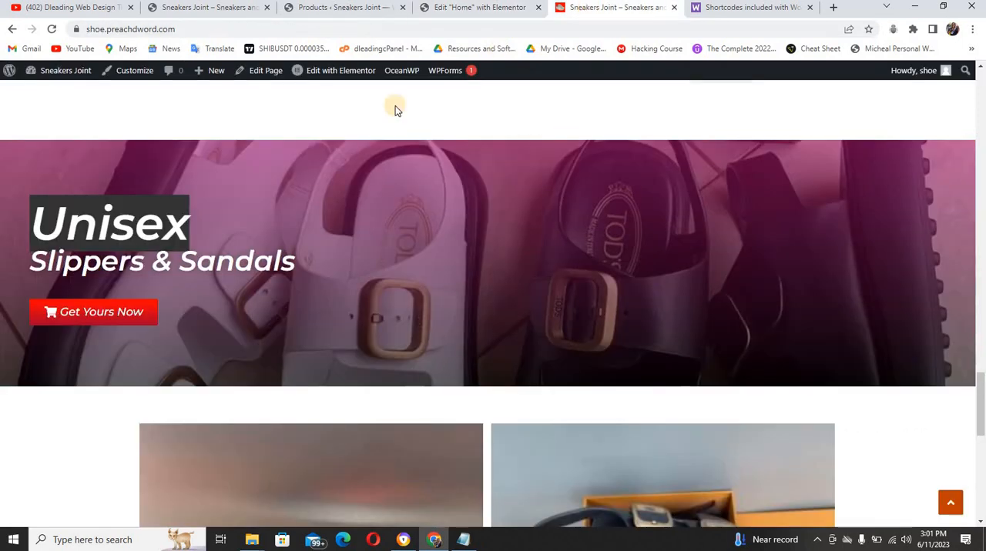
drag(292, 262, 38, 266)
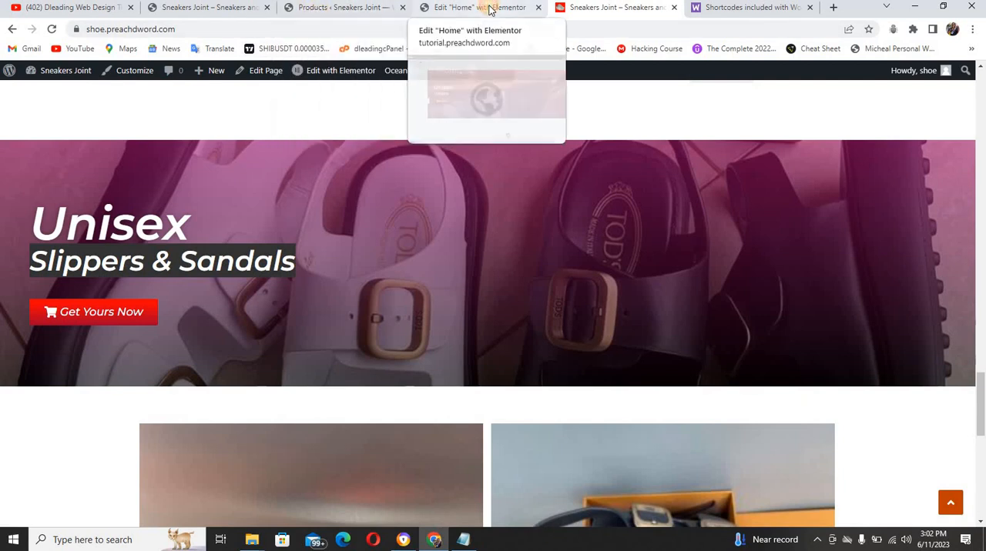
click(479, 8)
click(228, 257)
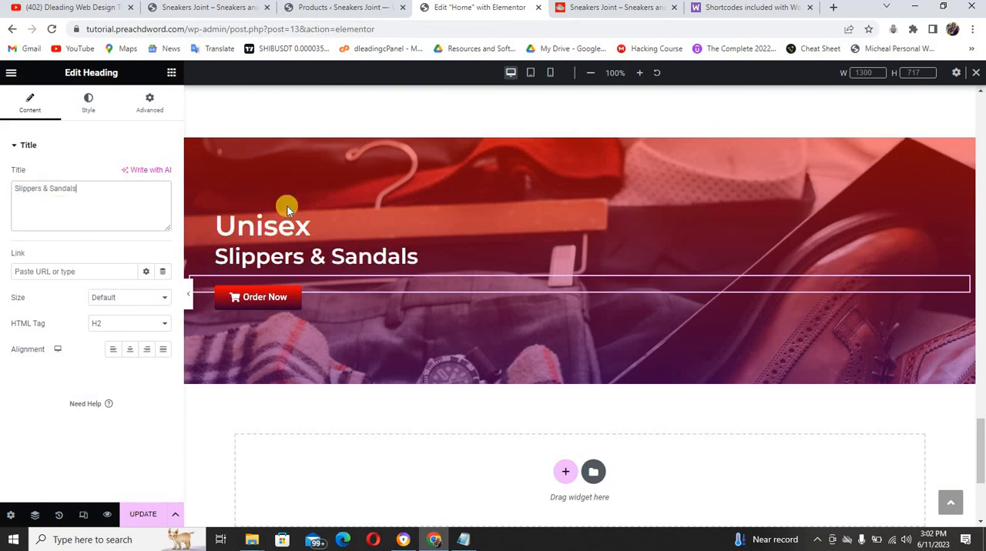
Set the pasted banner section's background image to IMG-20230430-WA0050.jpg from the media library
click(581, 137)
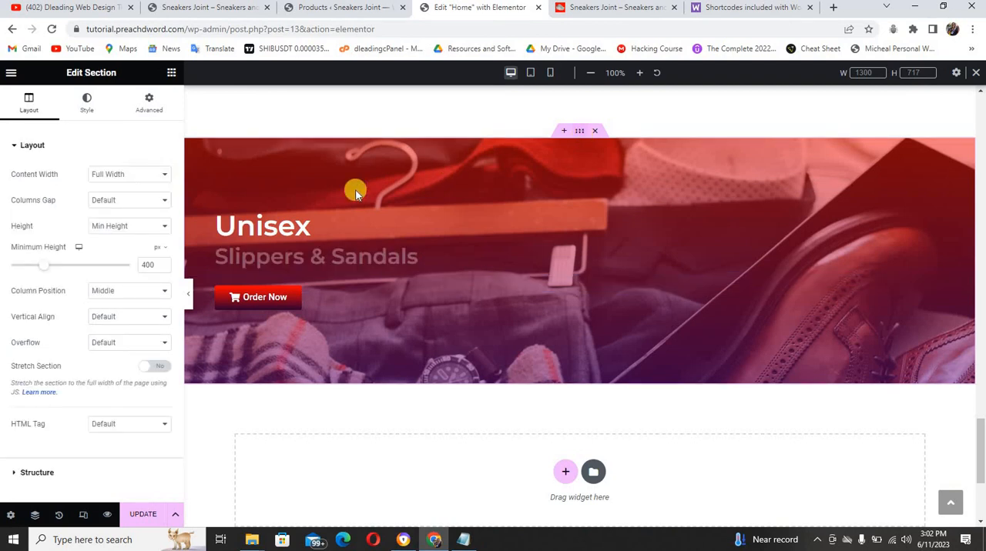
click(87, 105)
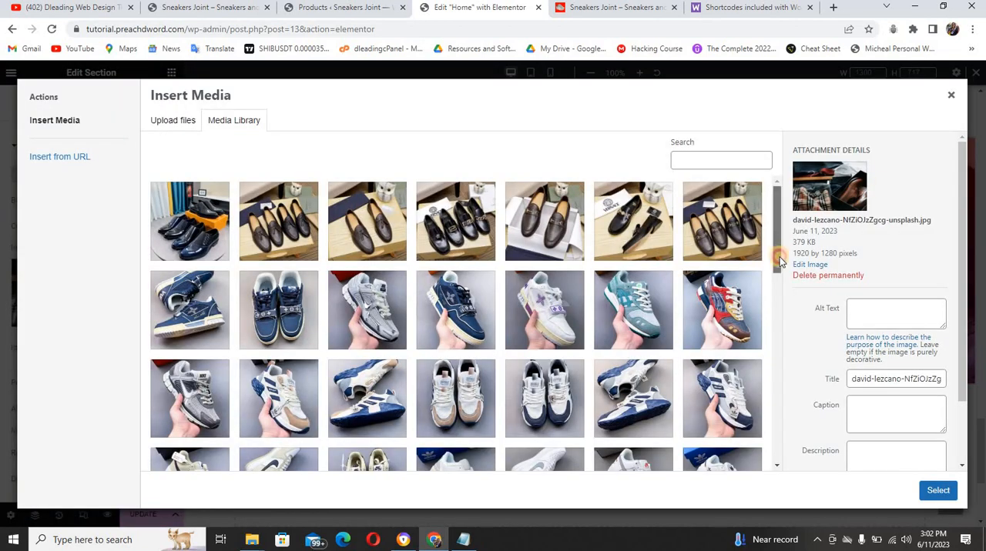
drag(774, 252, 778, 337)
click(436, 262)
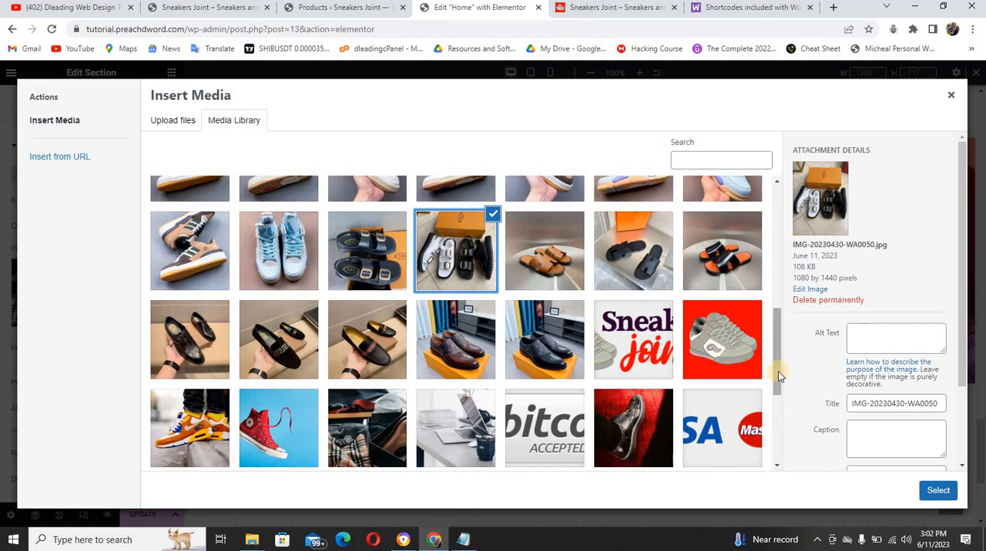
mouse_move(776, 372)
mouse_down()
mouse_move(780, 433)
mouse_move(777, 362)
mouse_up()
click(459, 278)
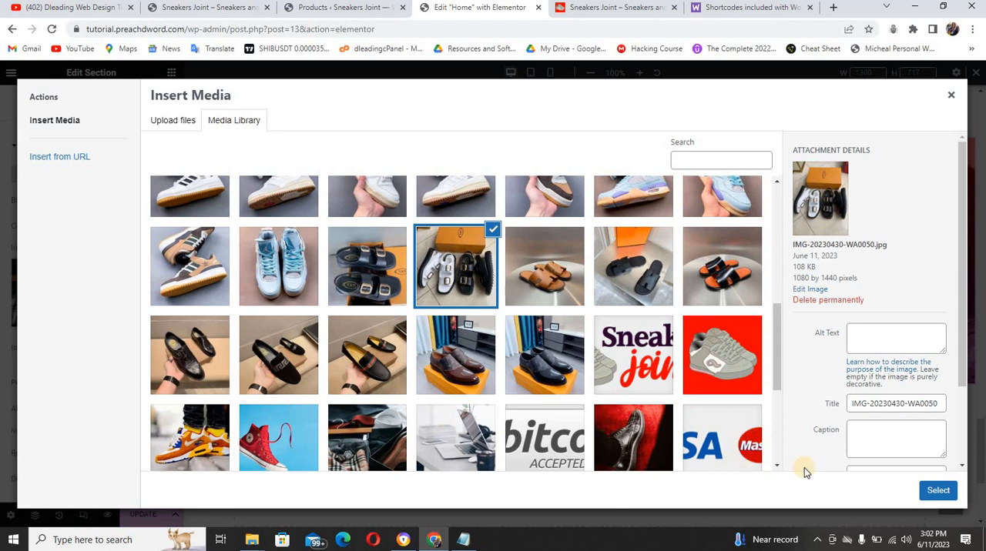
click(937, 490)
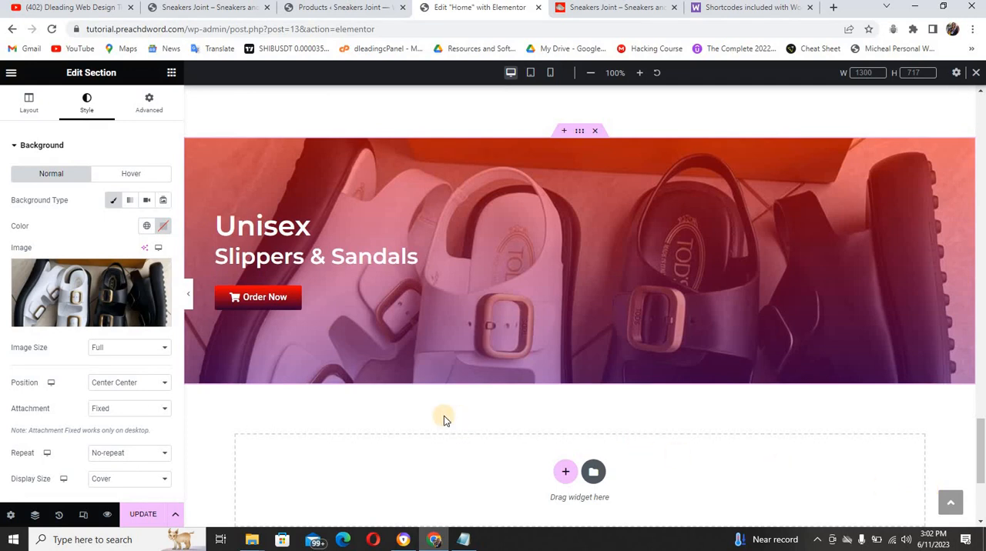
Replace the pasted banner section's background image with IMG-20230430-WA0051.jpg from the media library
click(89, 313)
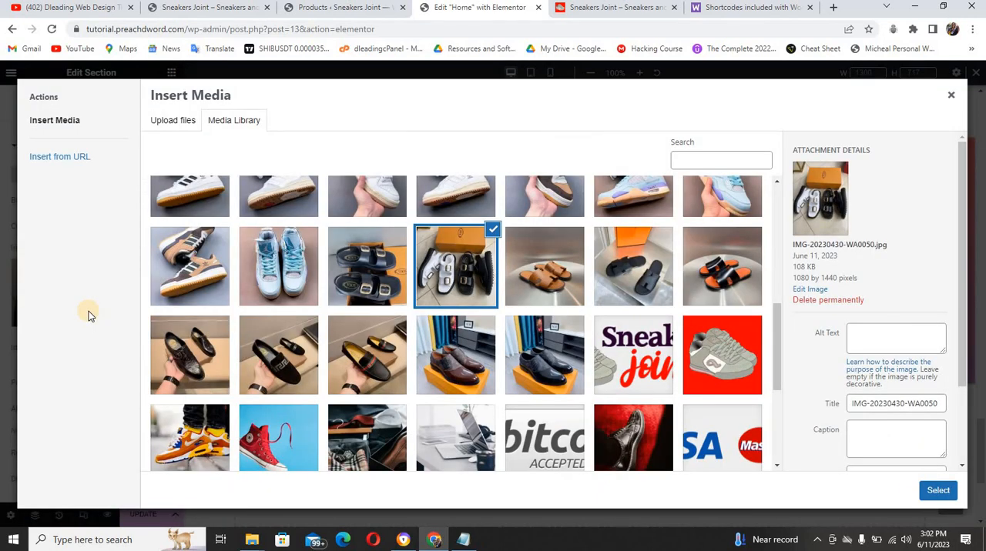
click(347, 259)
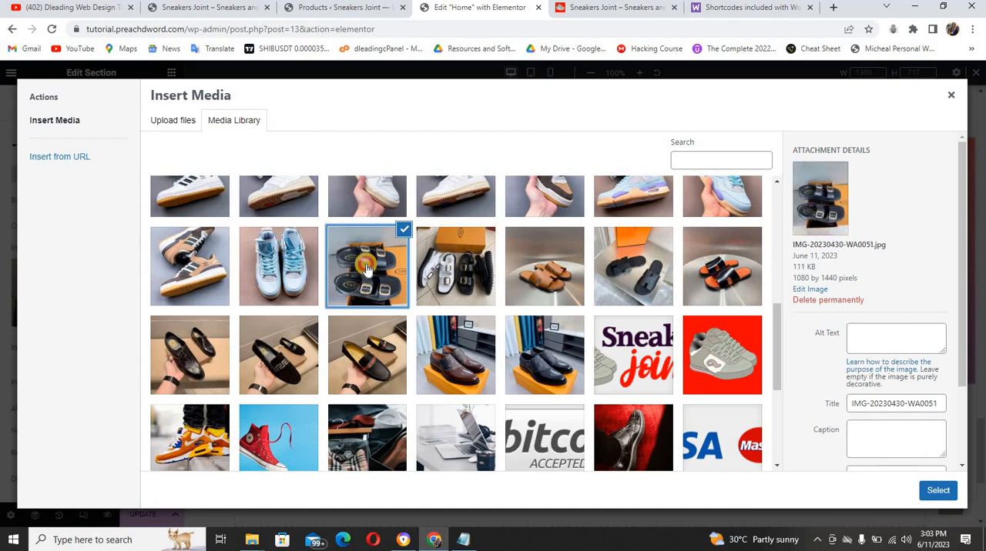
click(366, 268)
click(366, 263)
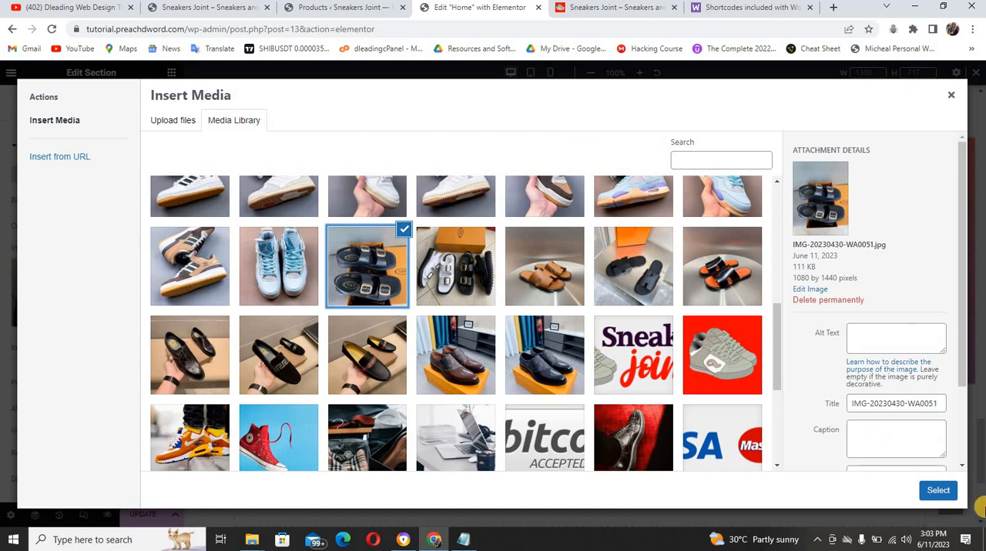
click(946, 493)
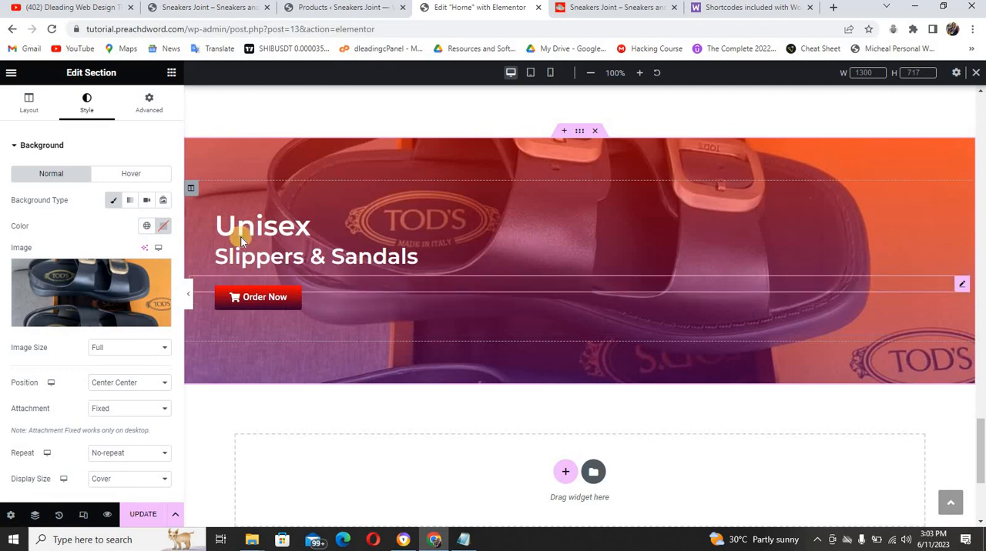
Compare with the reference site's Unisex banner and set the pasted banner section's background image back to IMG-20230430-WA0050.jpg
mouse_move(125, 290)
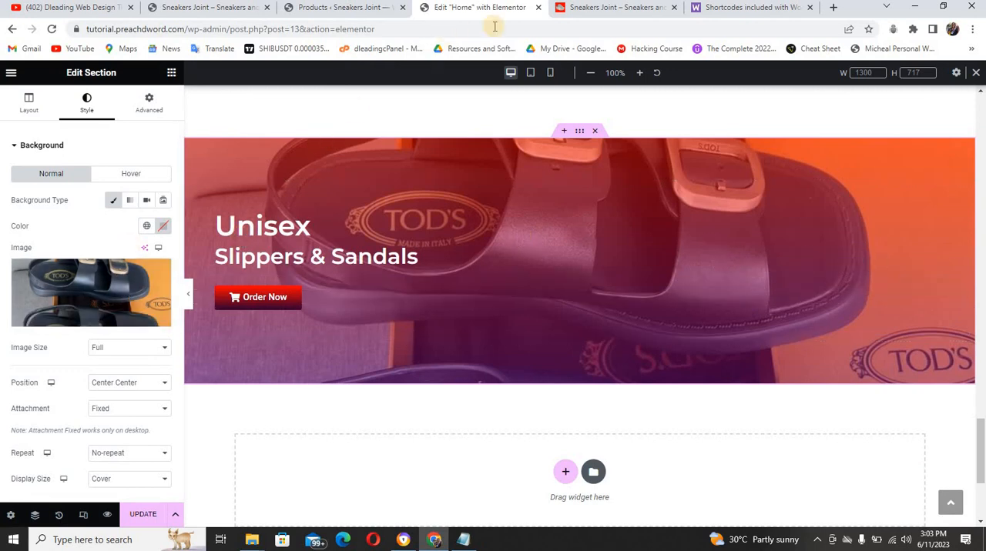
click(577, 10)
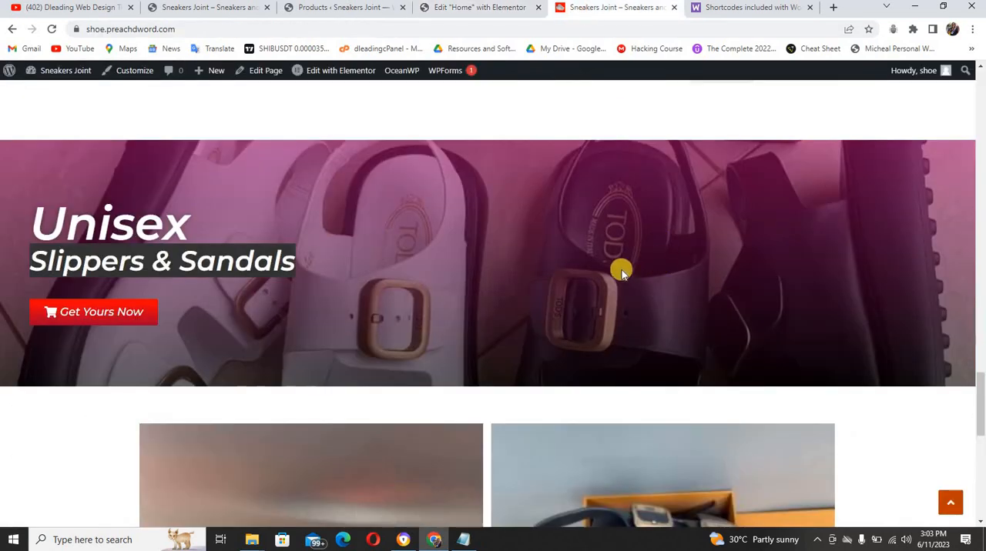
click(460, 9)
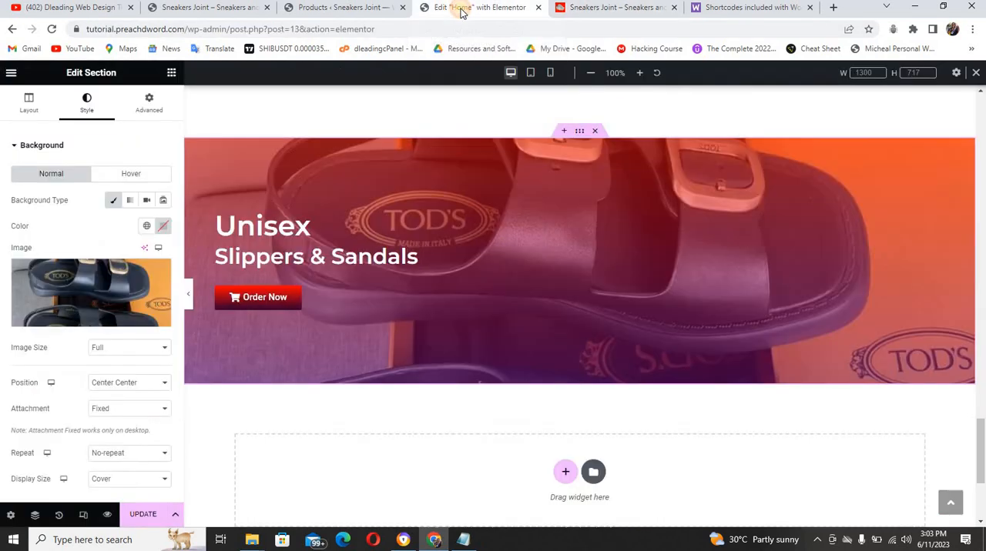
click(137, 291)
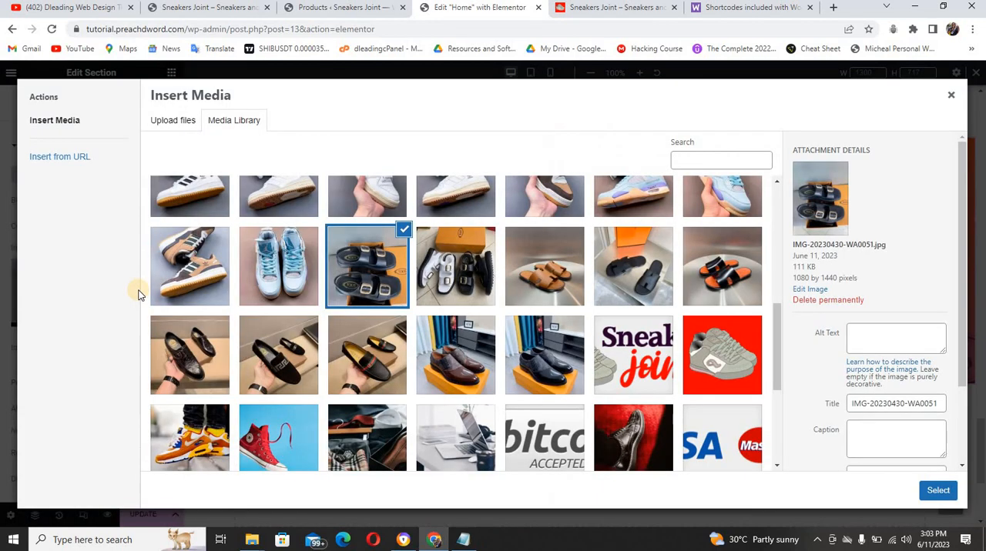
click(447, 276)
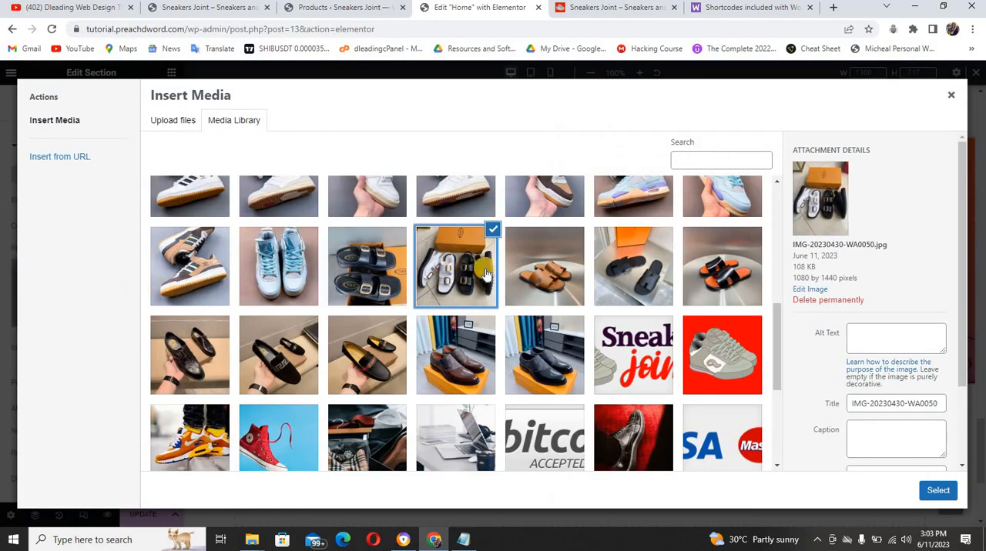
click(936, 491)
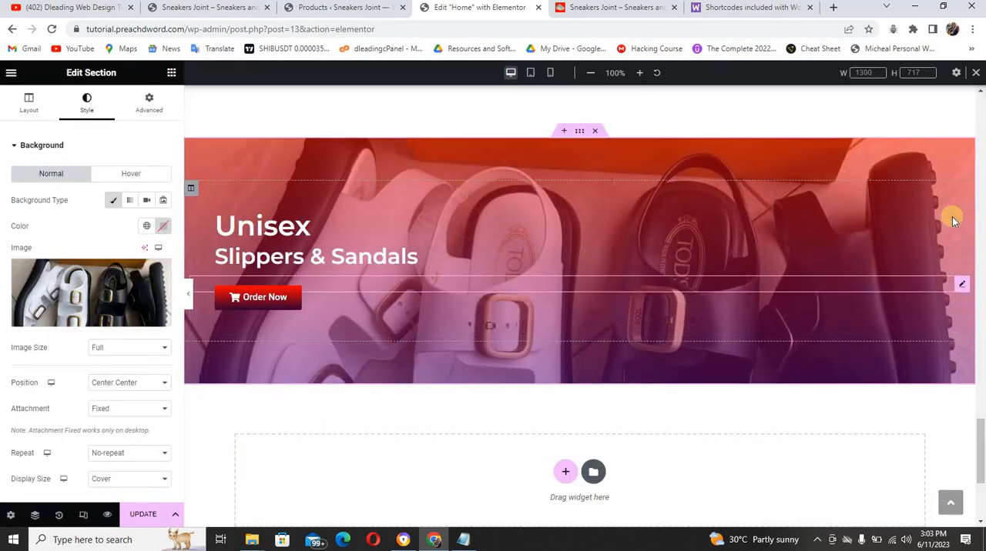
Replace the Sleek & Neat Sneakers banner's background image with the media library photo of brown sneakers on orange-yellow fabric
drag(980, 404, 981, 315)
scroll(827, 298, down, 1)
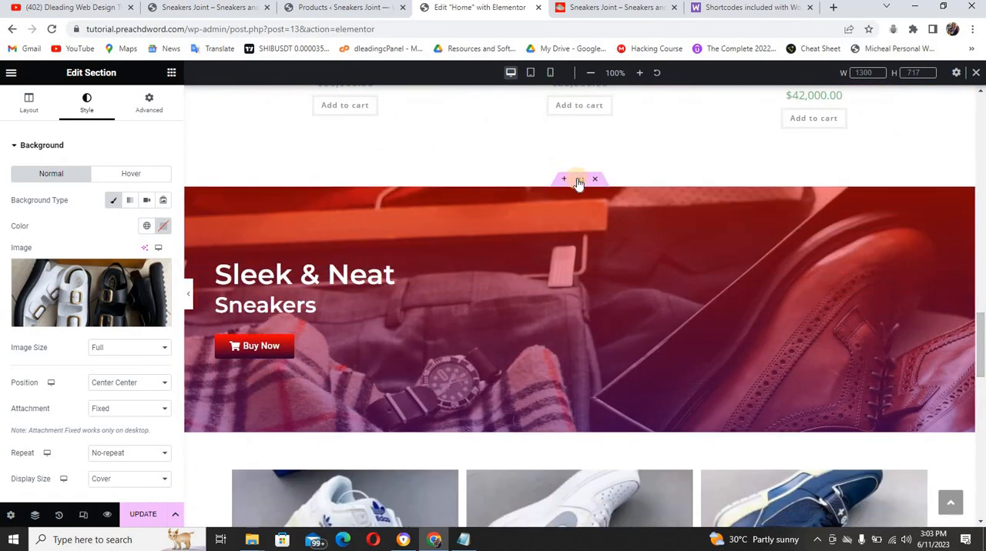
click(579, 181)
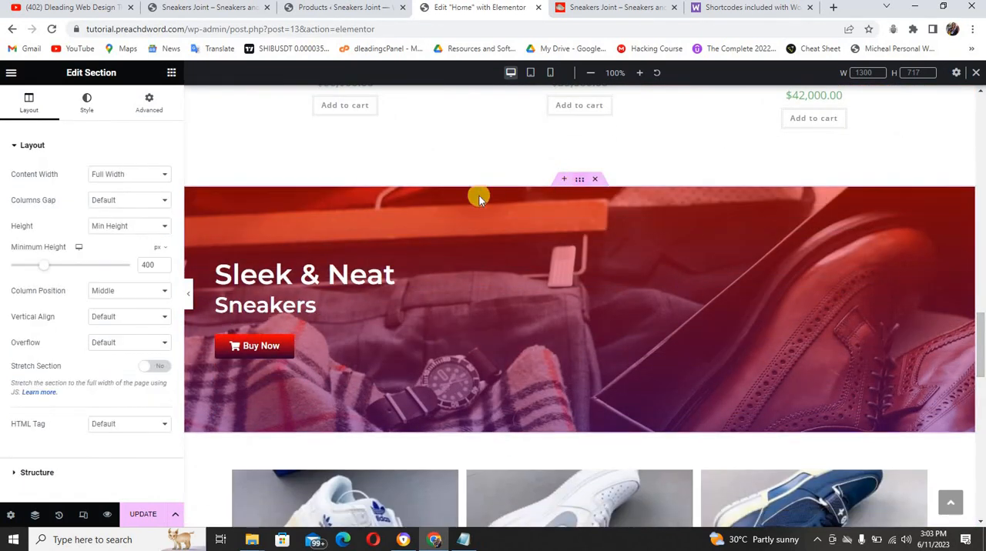
click(86, 102)
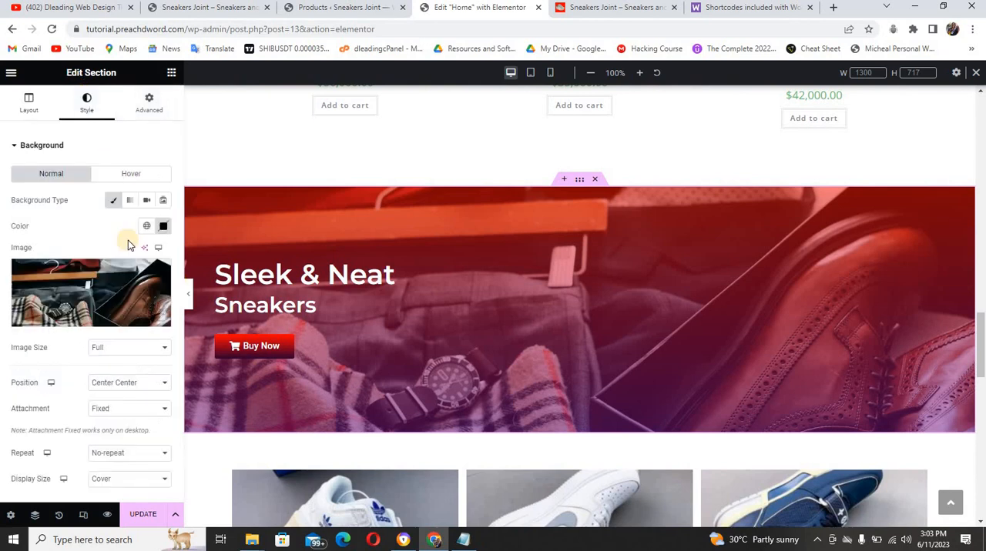
click(114, 290)
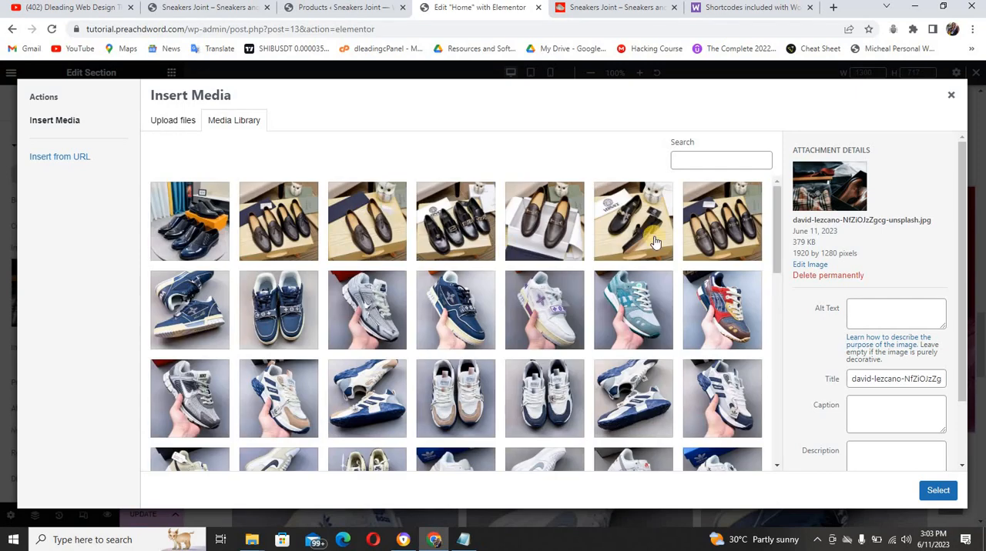
drag(772, 237, 777, 375)
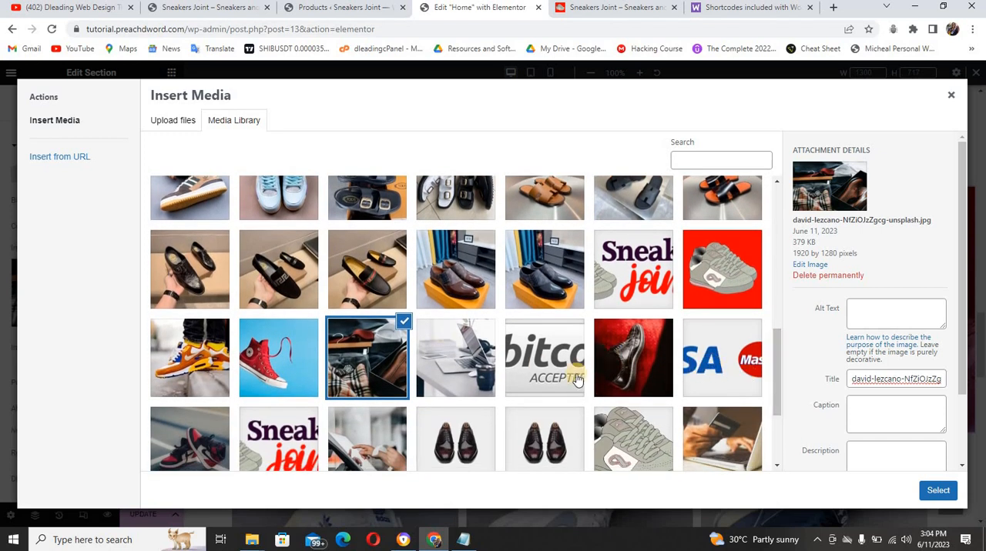
drag(773, 363, 776, 422)
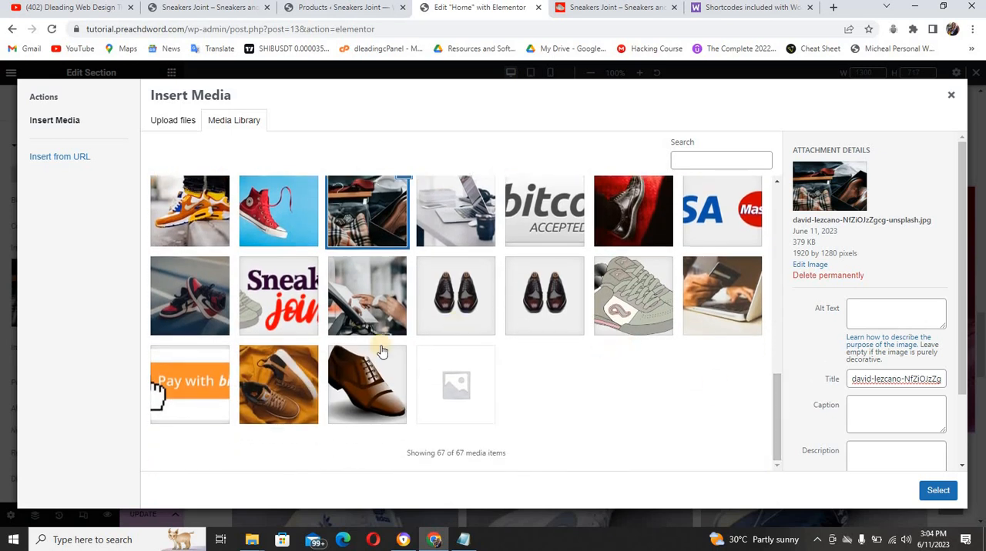
click(282, 385)
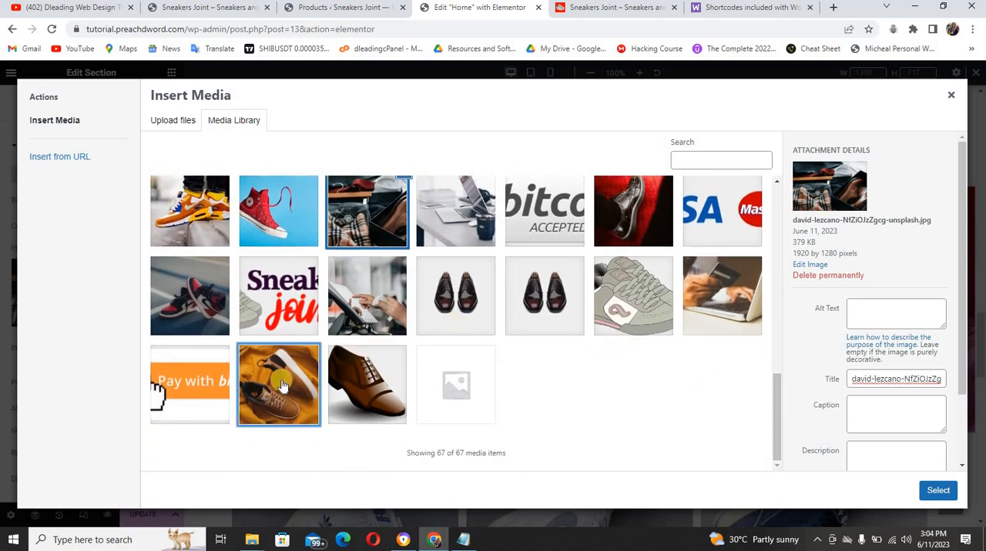
click(945, 493)
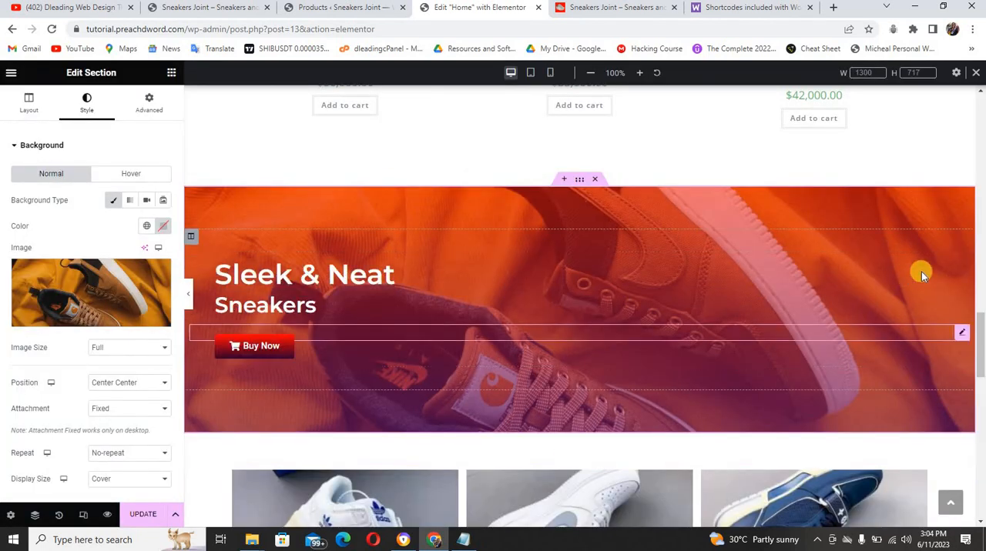
Copy the sneakers products section and paste it below the Unisex Slippers & Sandals banner
drag(979, 329, 981, 367)
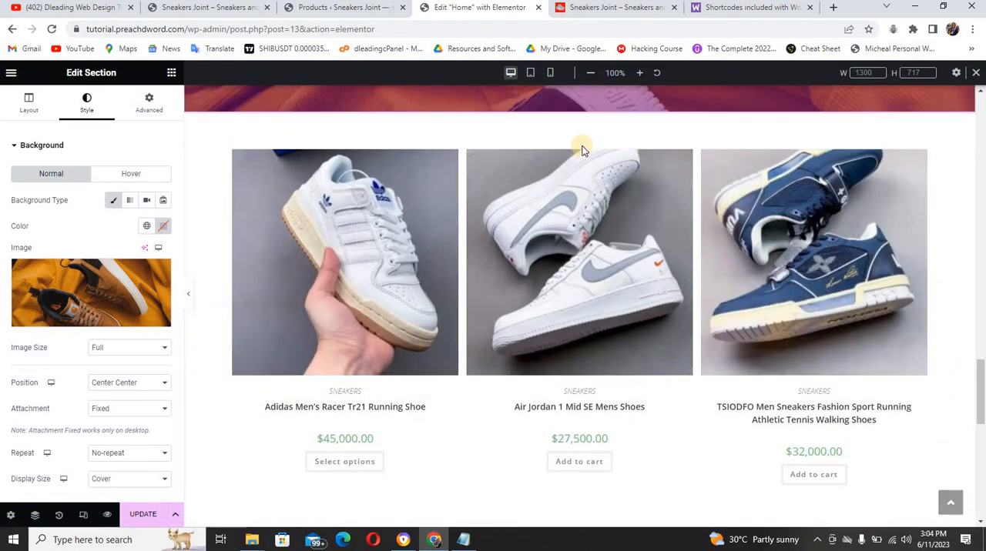
right_click(584, 144)
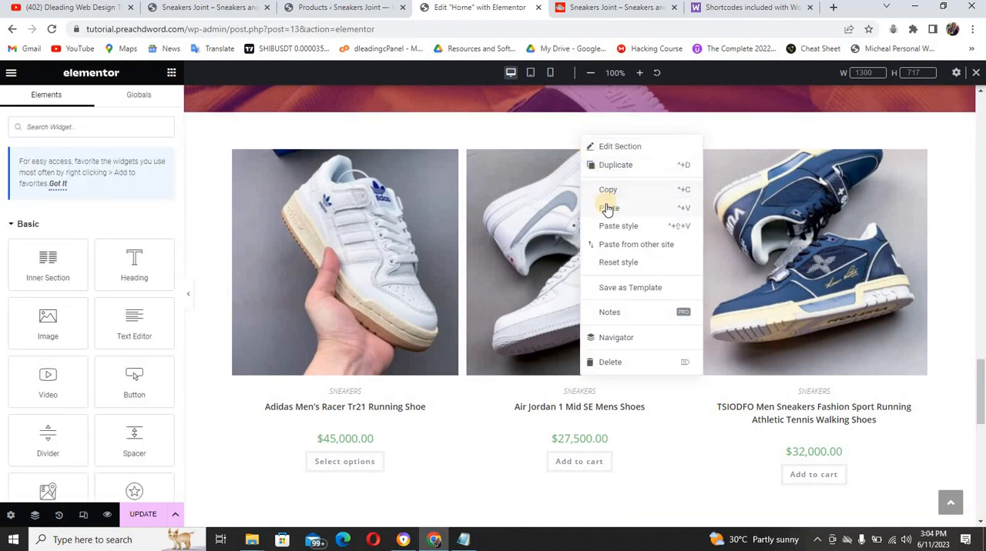
click(608, 192)
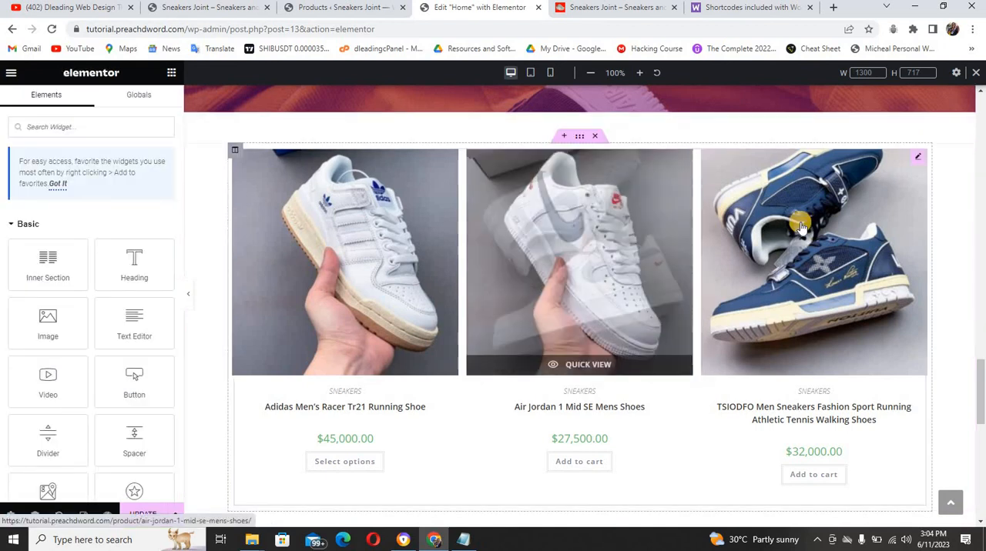
drag(981, 399, 982, 479)
right_click(445, 305)
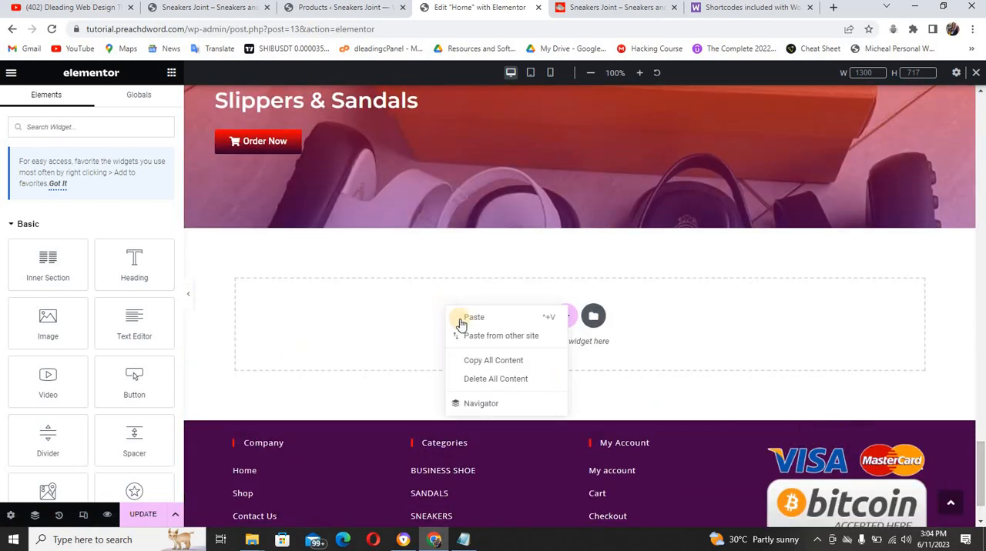
click(467, 319)
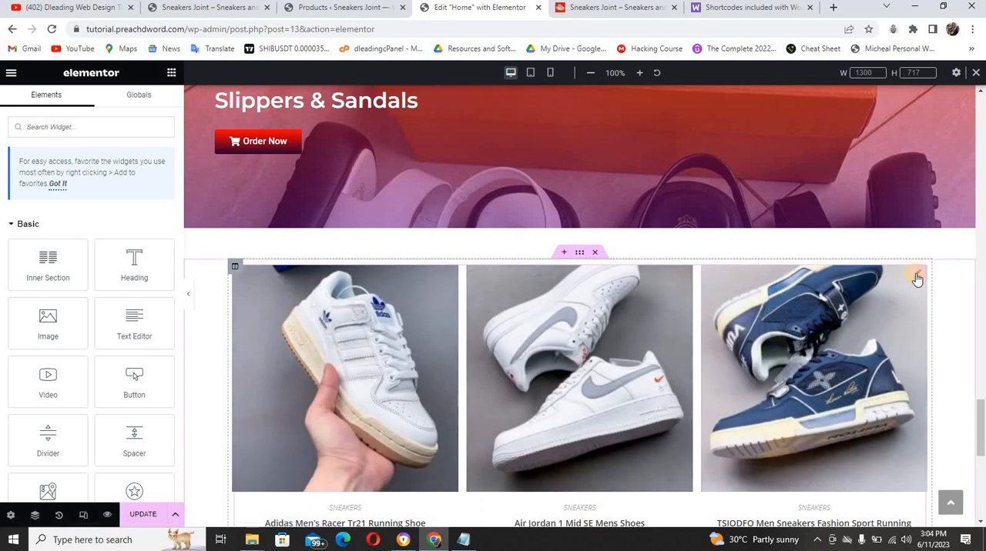
Edit the pasted section's products shortcode to use the category "sandals" and 2 columns
click(916, 277)
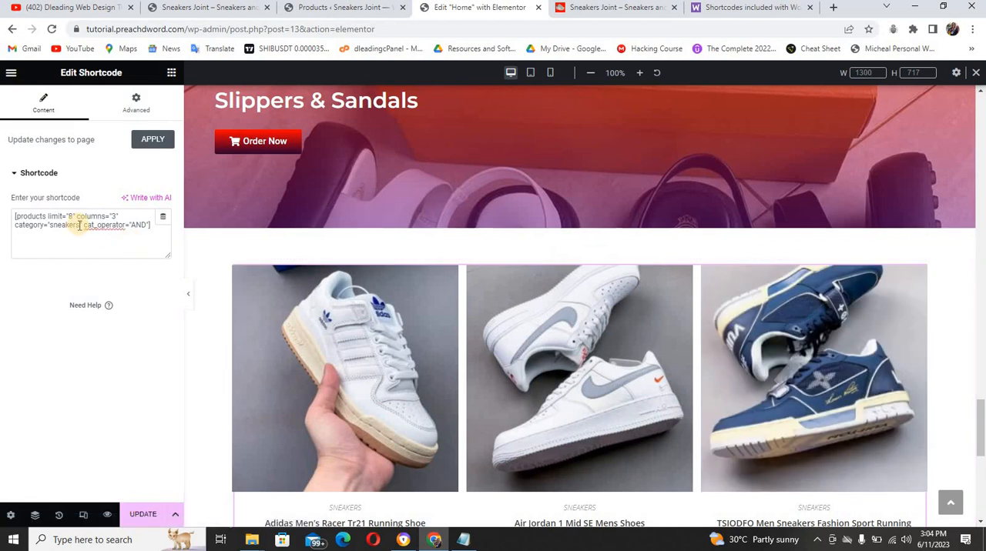
drag(79, 224, 51, 219)
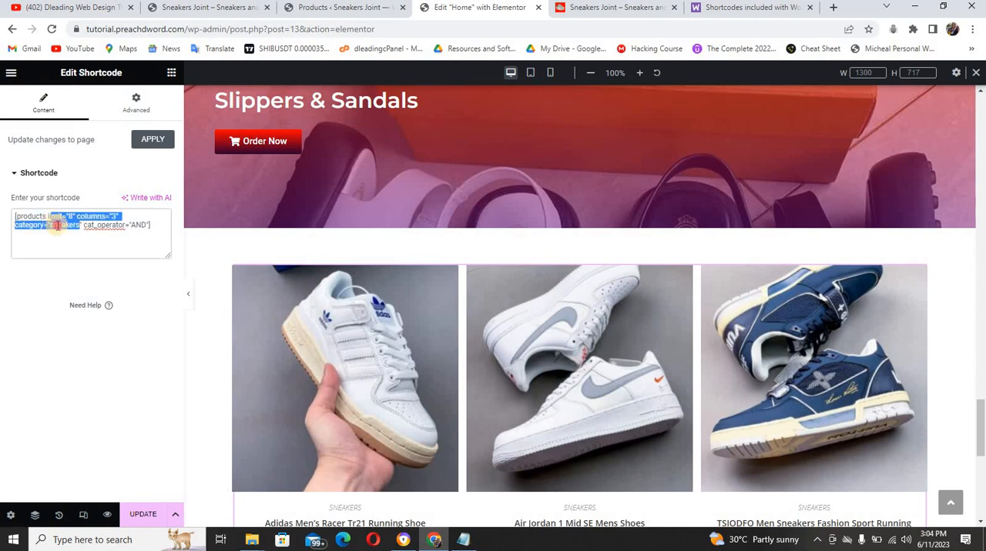
click(56, 224)
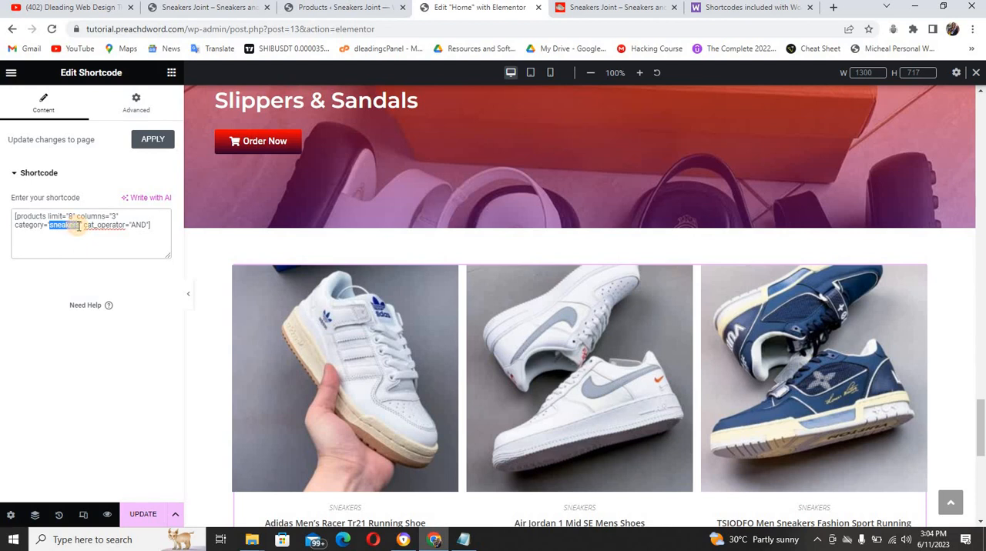
text(s)
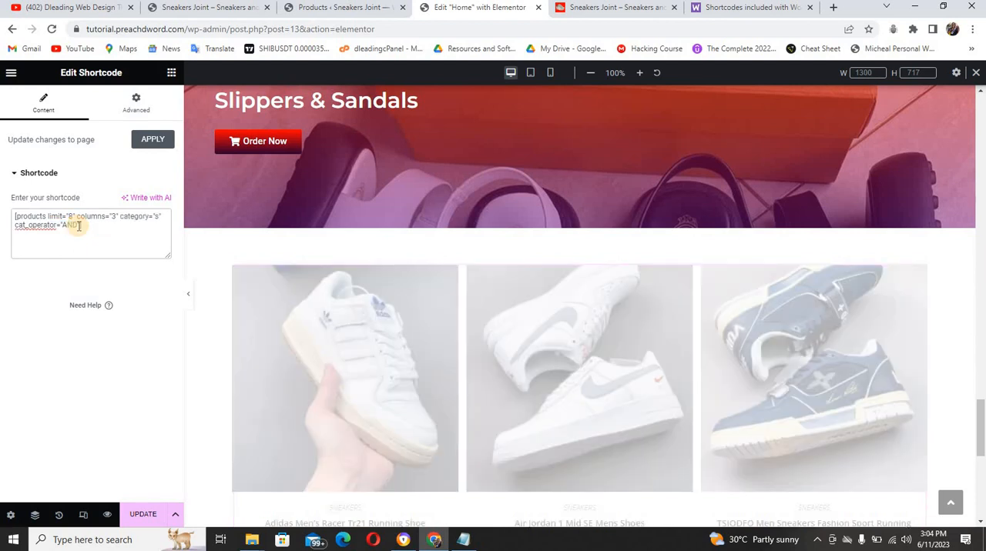
text(anda)
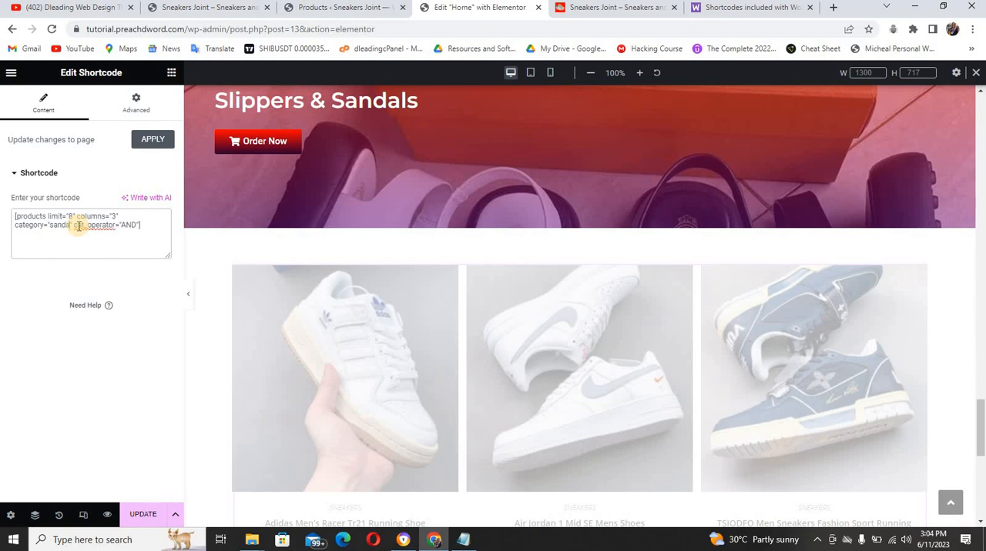
text(l)
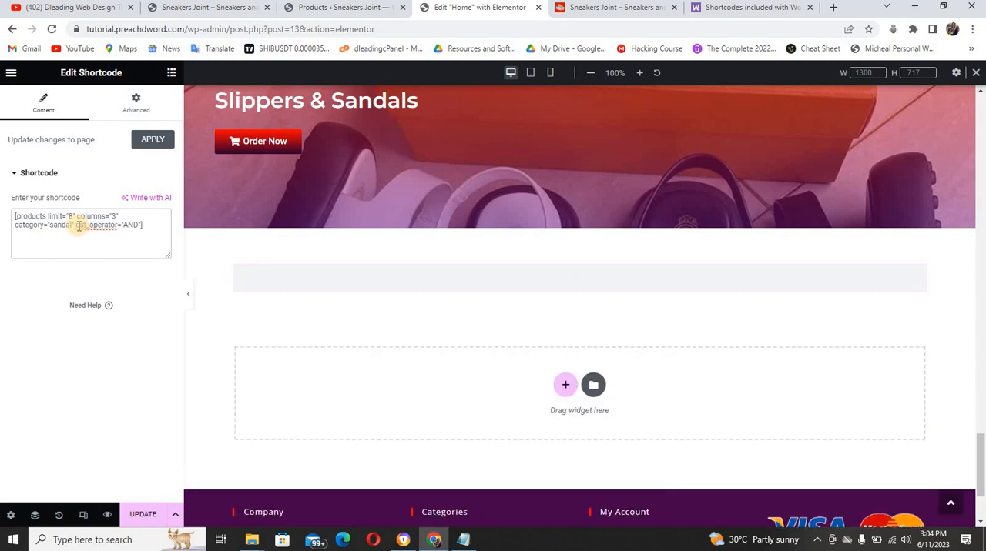
text(s)
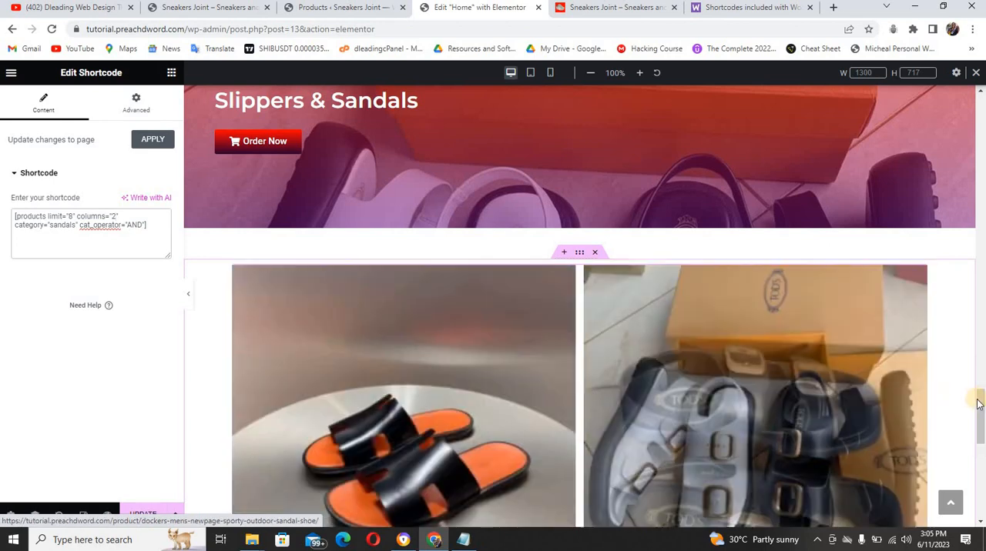
Review the sandals section and publish the Home page's changes
scroll(981, 433, down, 8)
drag(982, 433, 982, 93)
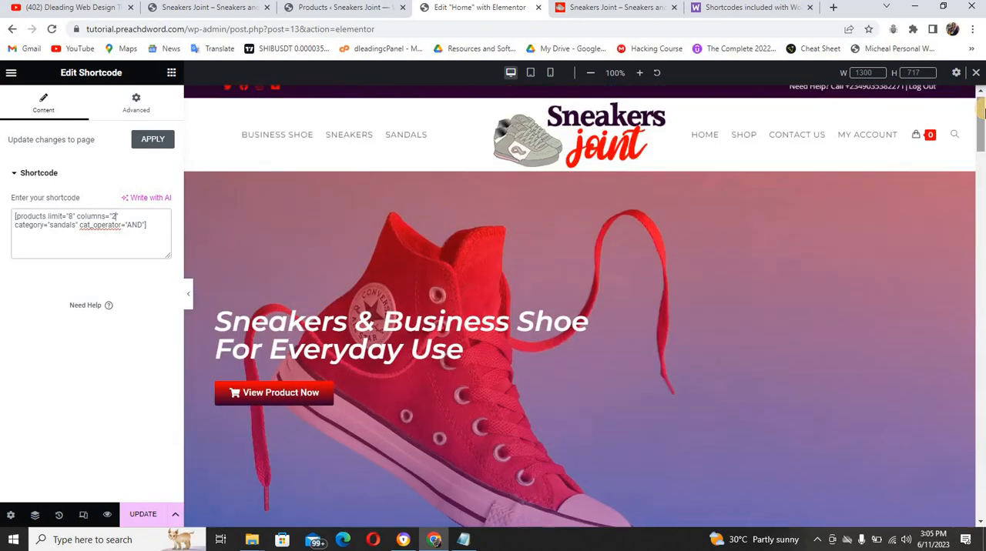
click(138, 516)
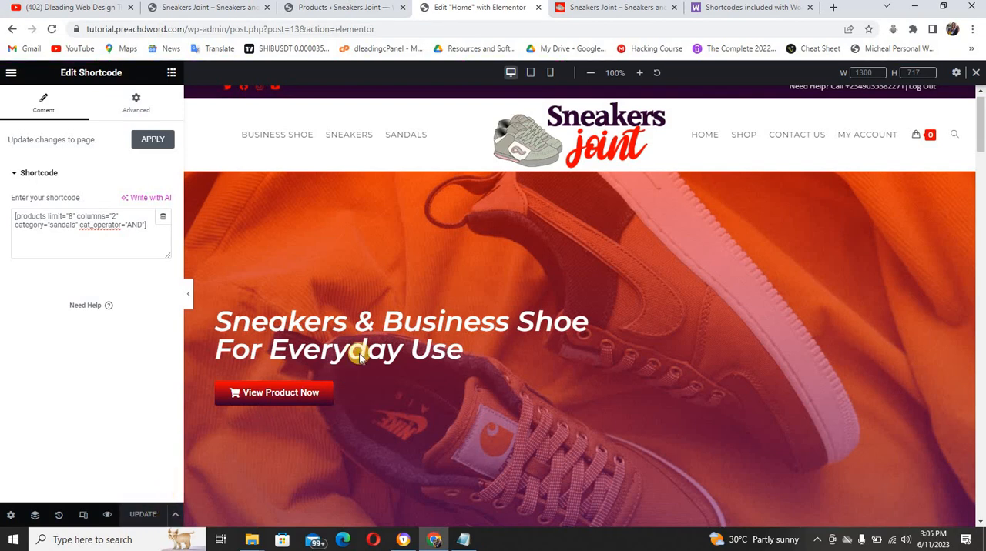
Preview the Home page in the mobile layout, return to the desktop layout and review its banners and product sections
click(549, 75)
scroll(673, 220, down, 10)
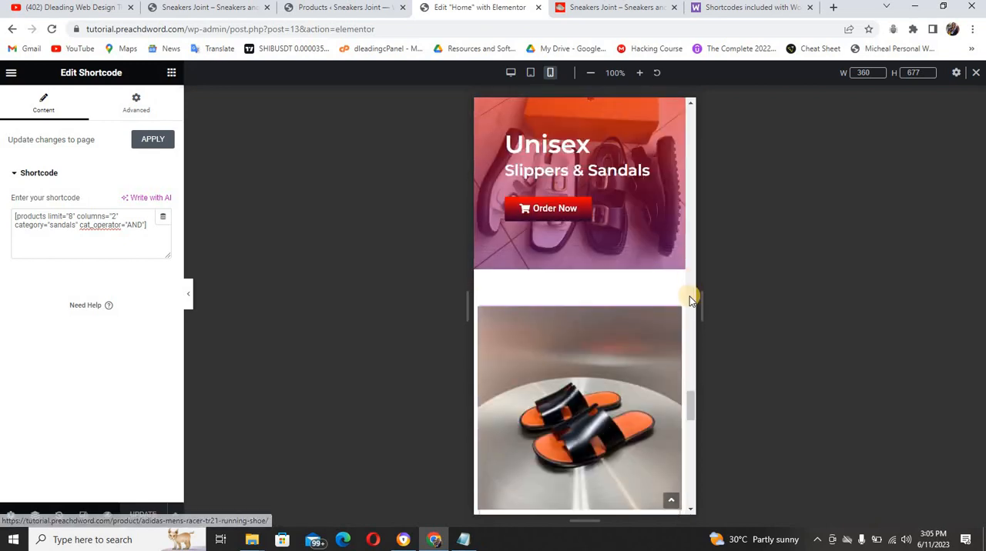
drag(688, 398, 695, 110)
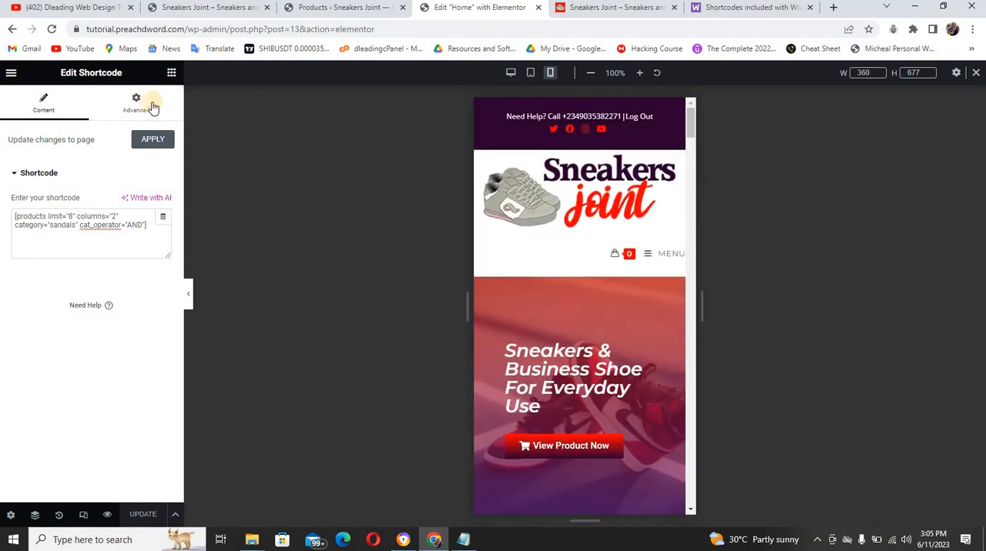
click(510, 72)
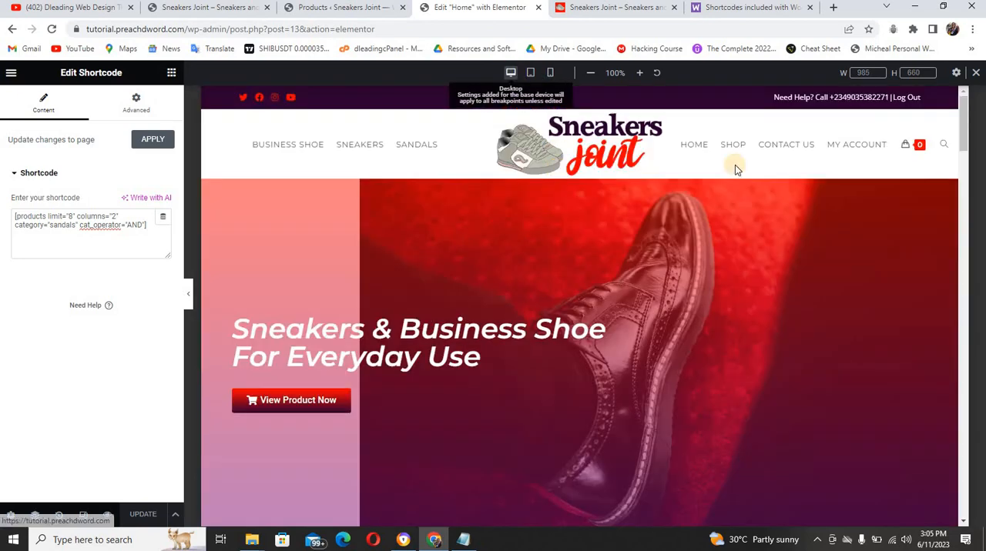
scroll(734, 165, down, 15)
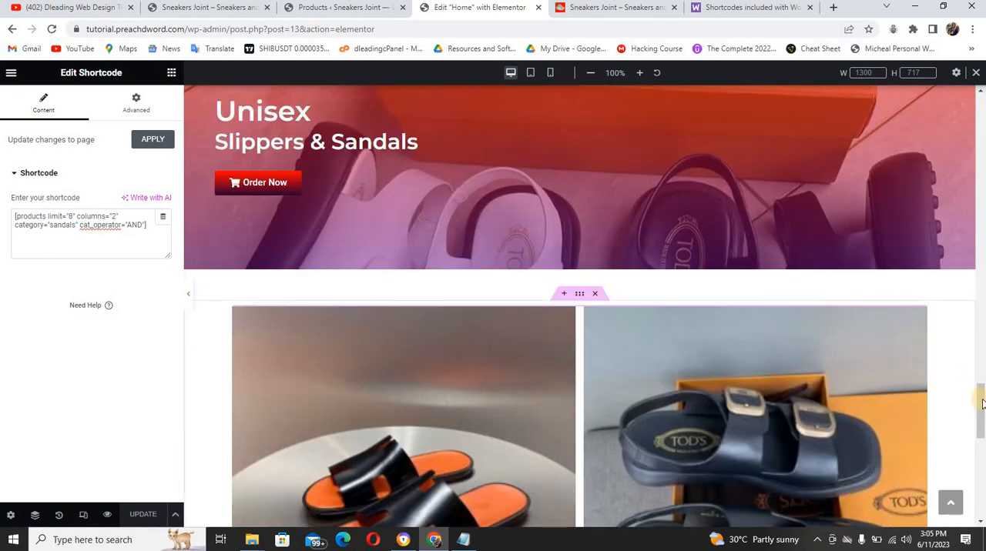
drag(979, 394, 982, 112)
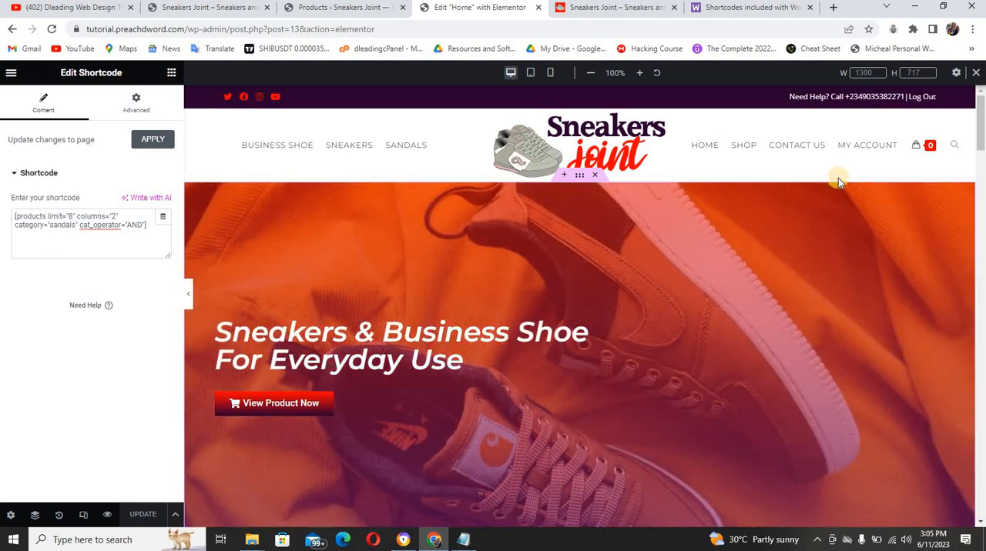
drag(981, 139, 934, 166)
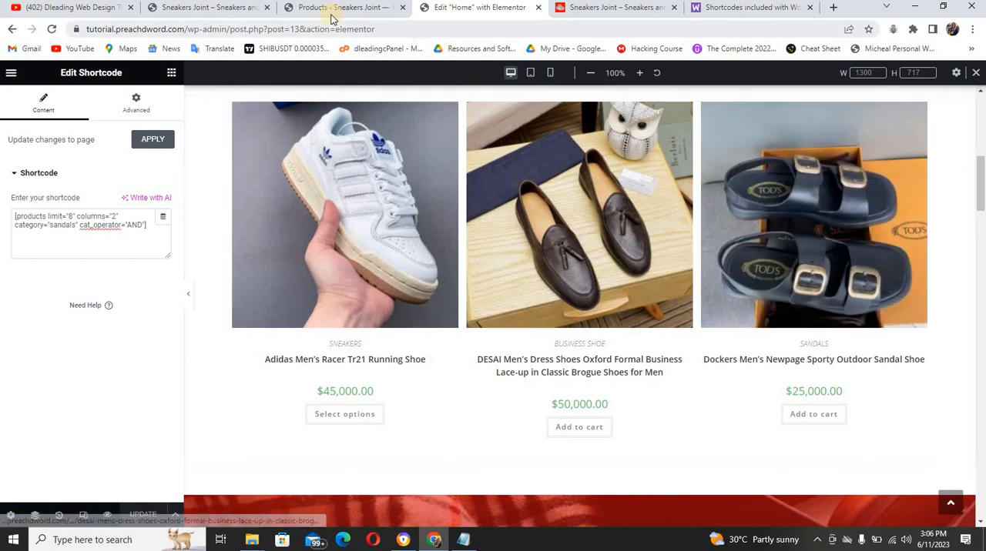
Reload the live Sneakers Joint home page and check its header, hero slider and page sections
click(208, 8)
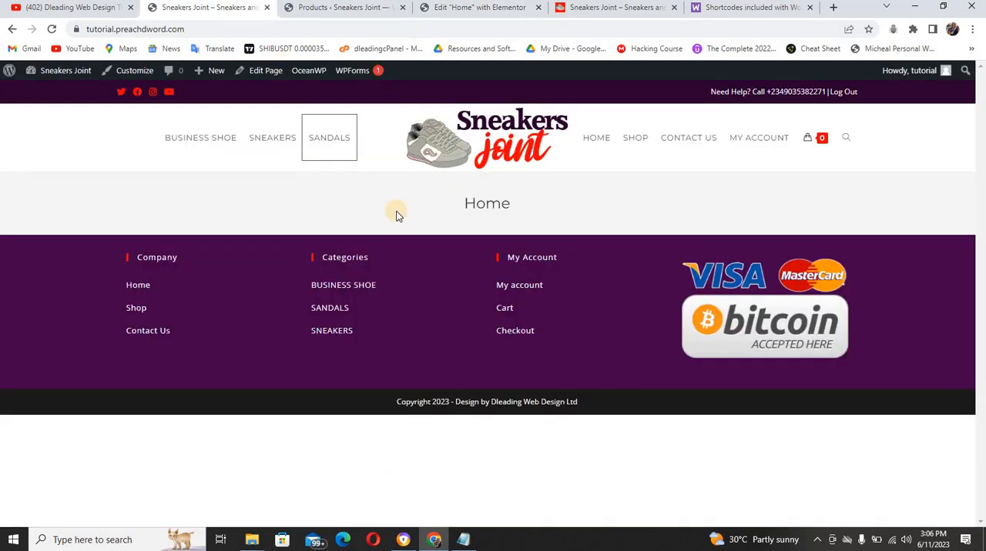
key(F5)
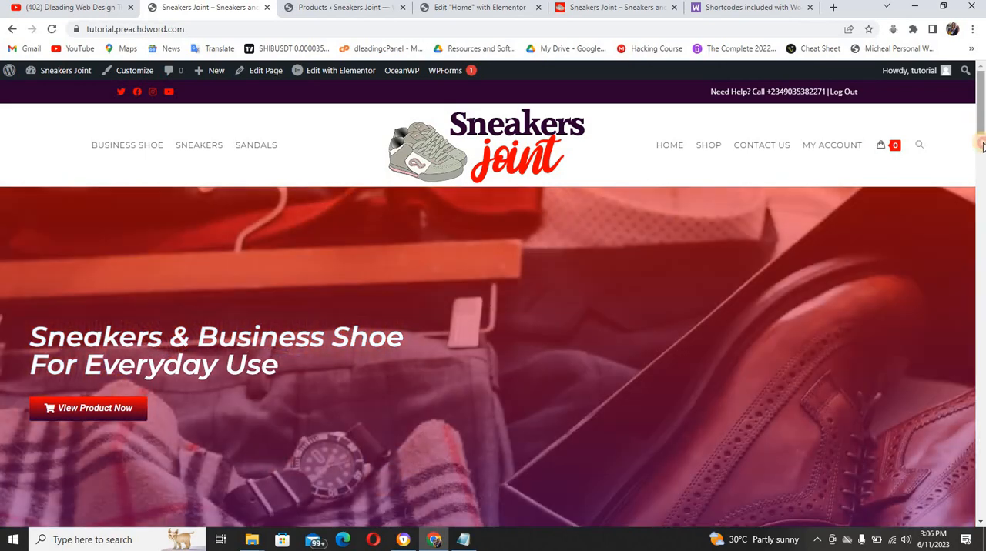
drag(981, 131, 982, 83)
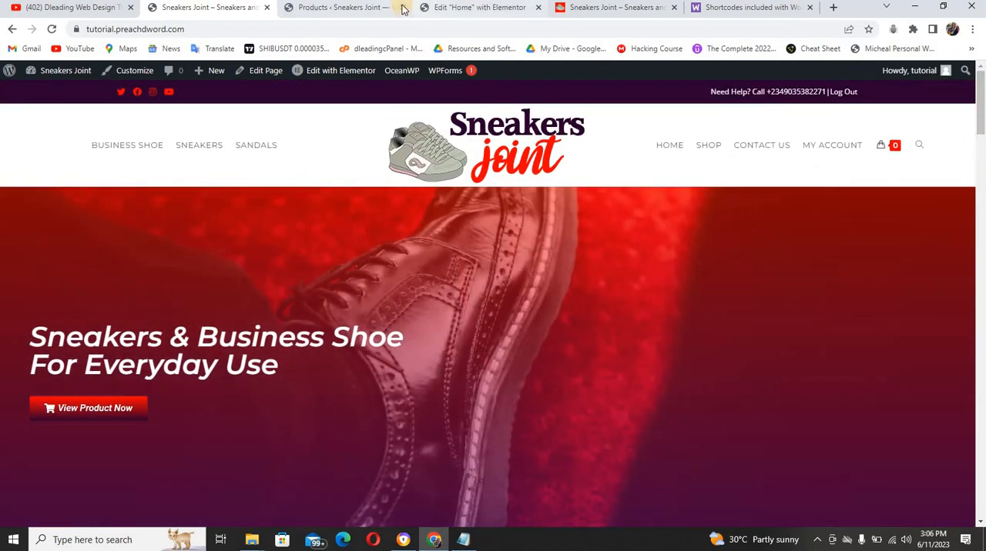
Open the WooCommerce general settings in the site admin and fill in the store's address, city and postcode from the saved autofill entry
click(385, 10)
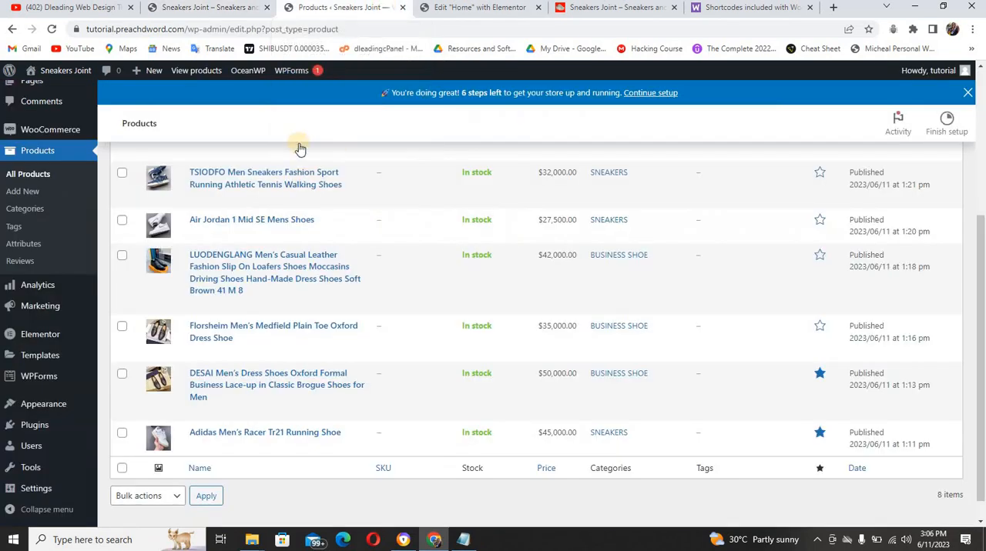
mouse_move(54, 128)
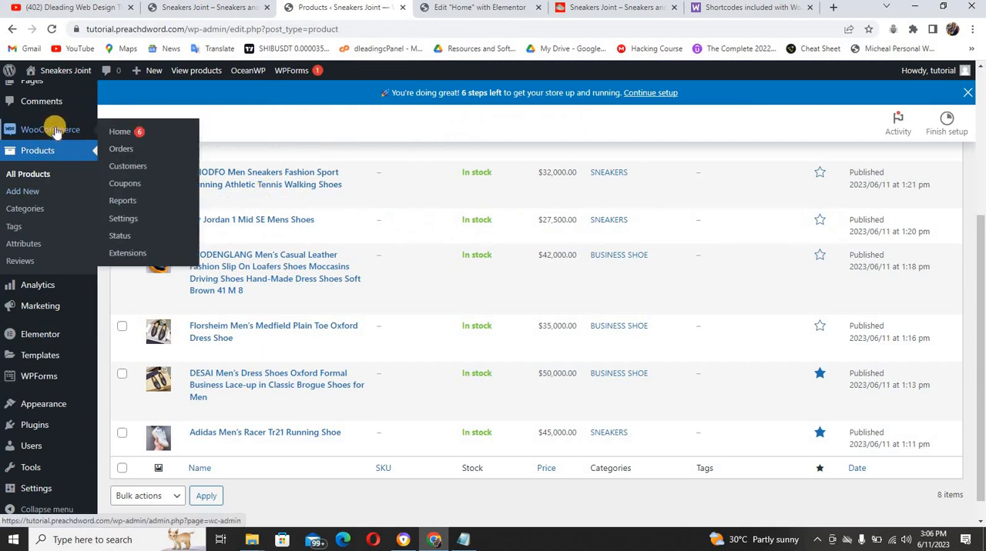
click(123, 219)
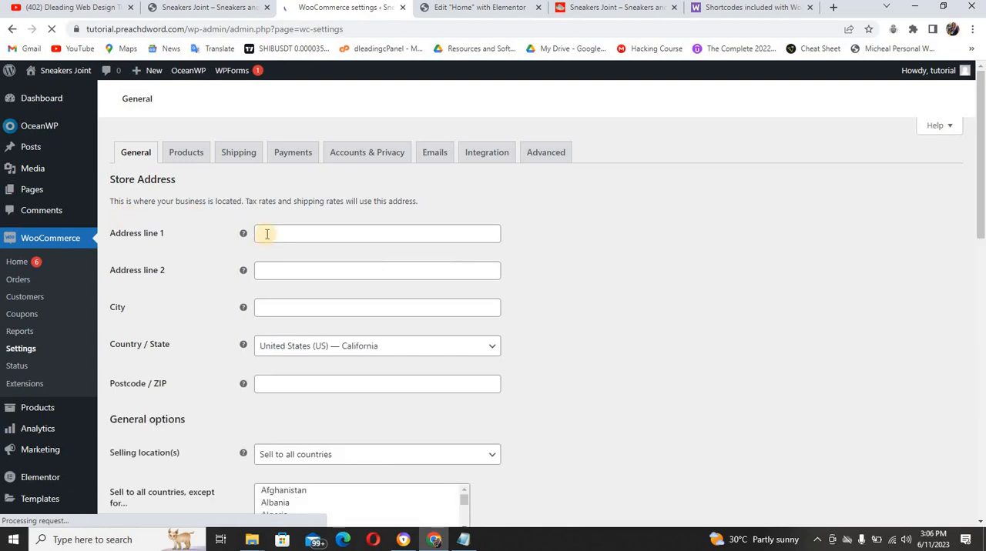
click(266, 233)
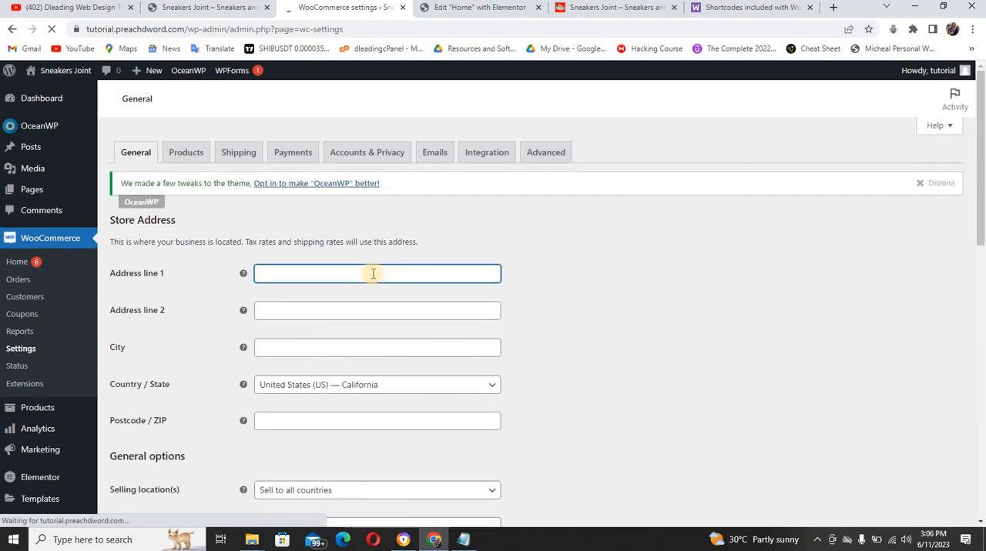
key(Down)
key(Return)
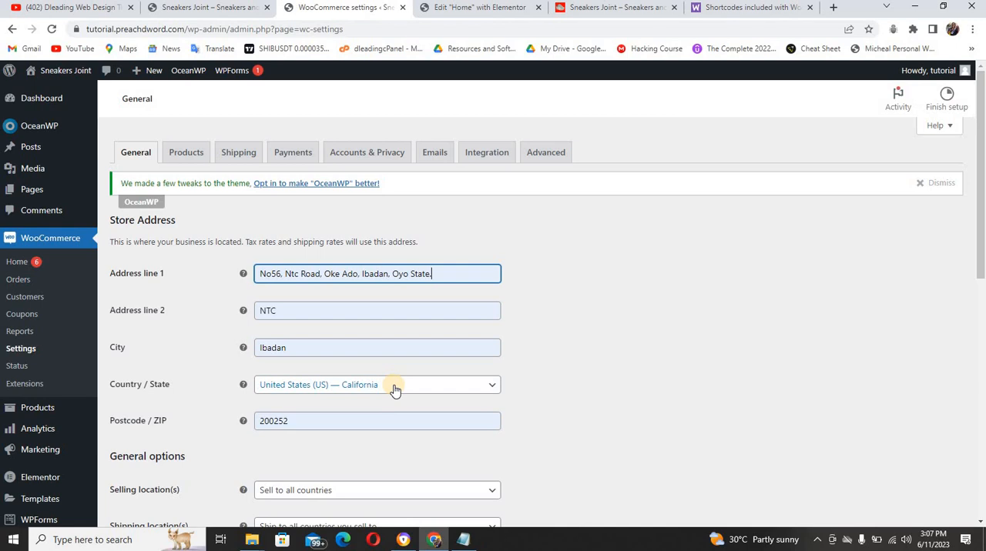
Set the store address's country and state to Nigeria — Abuja
click(413, 386)
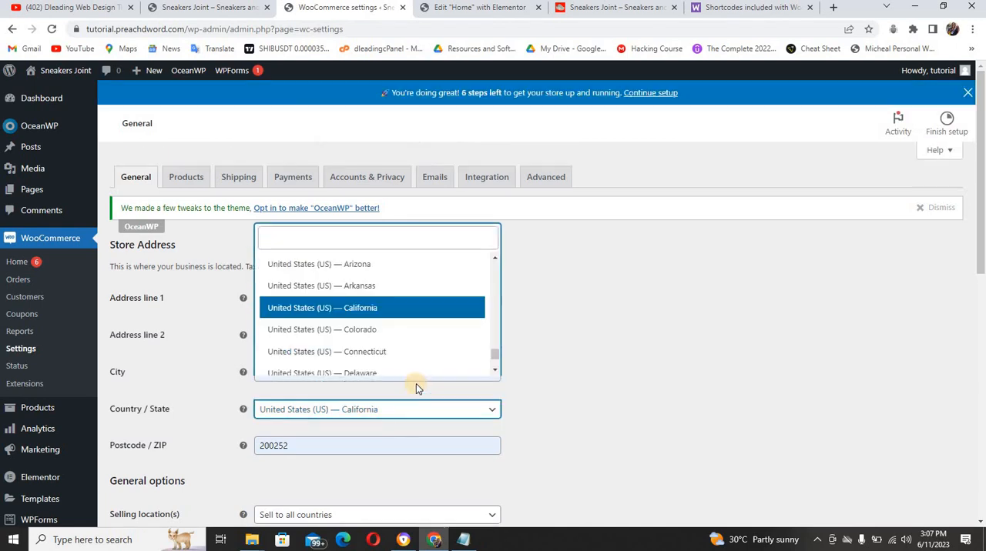
text(n)
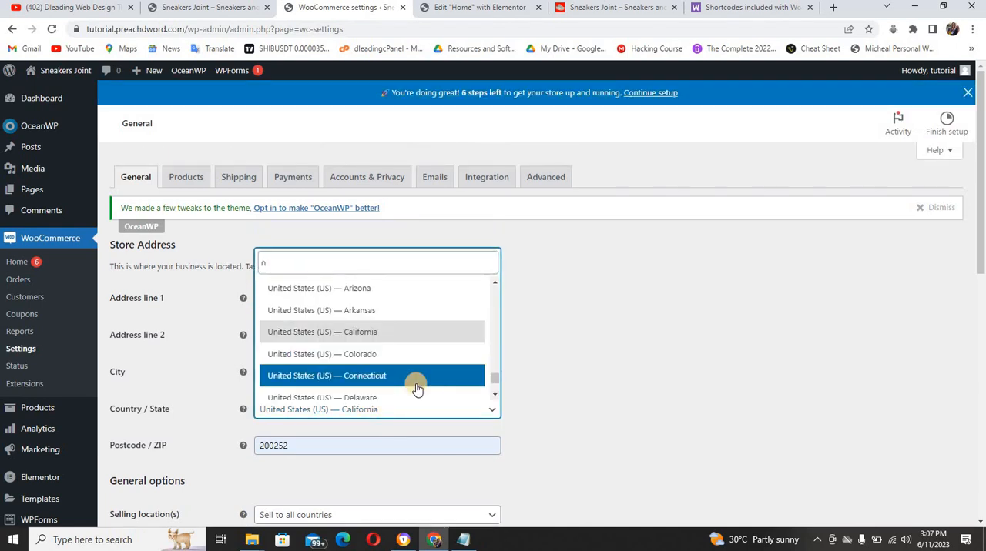
text(n)
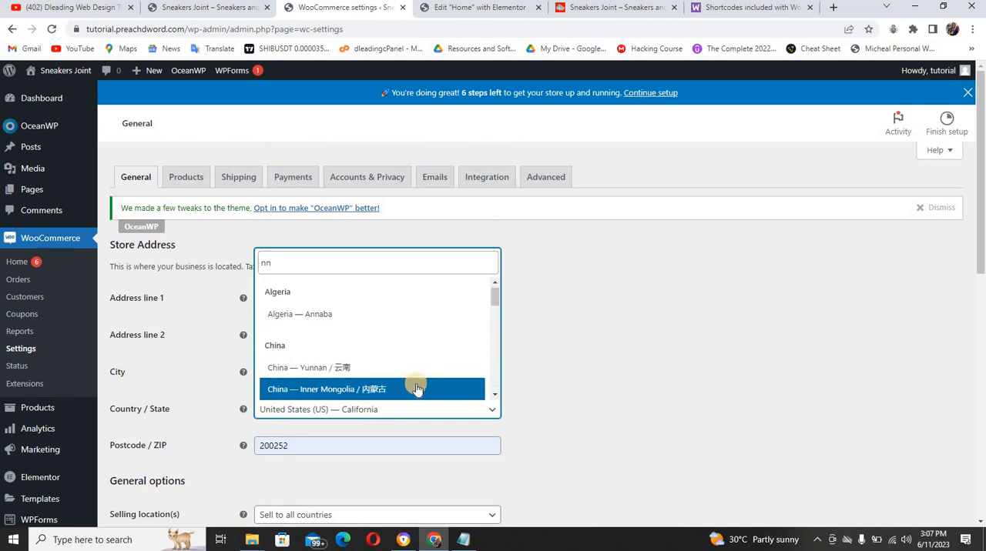
key(BackSpace)
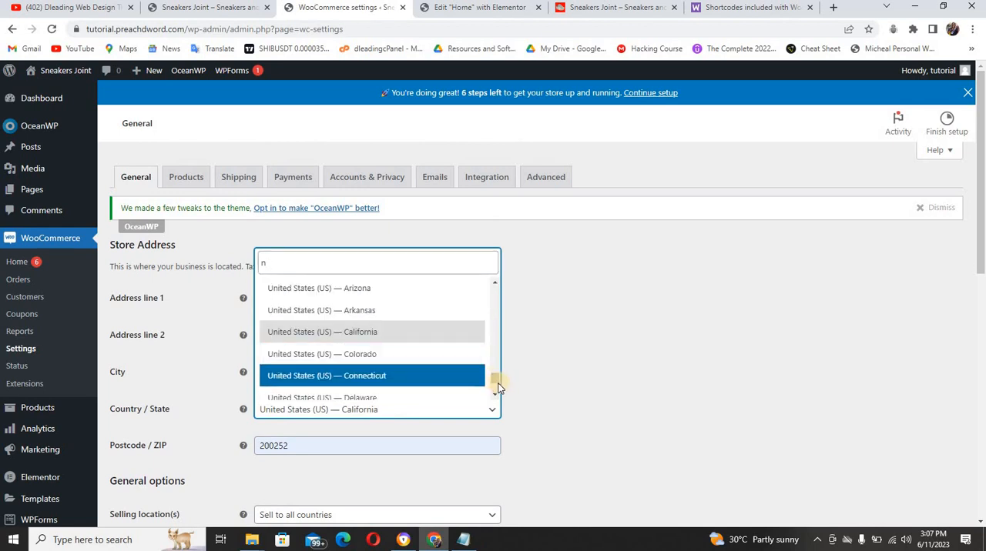
drag(496, 382, 493, 344)
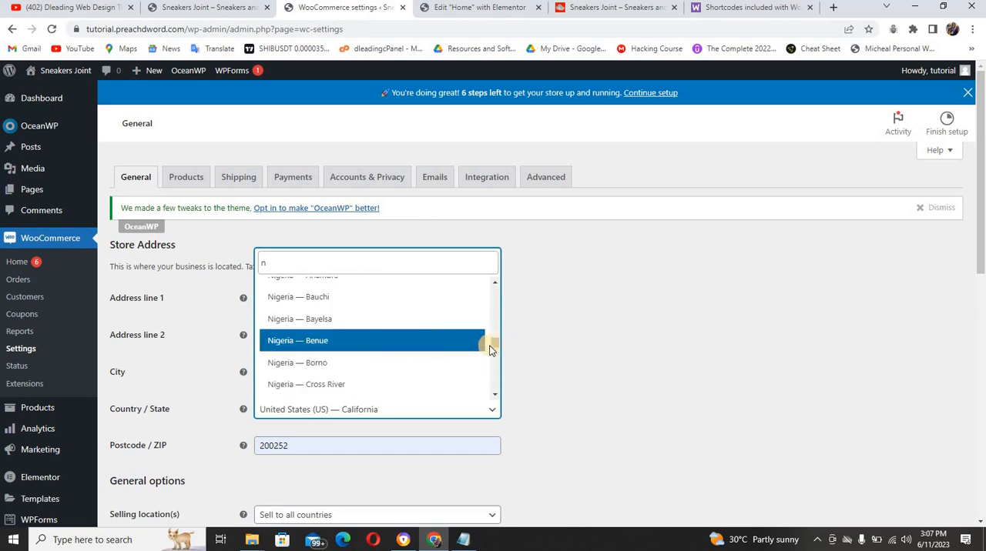
scroll(493, 347, up, 3)
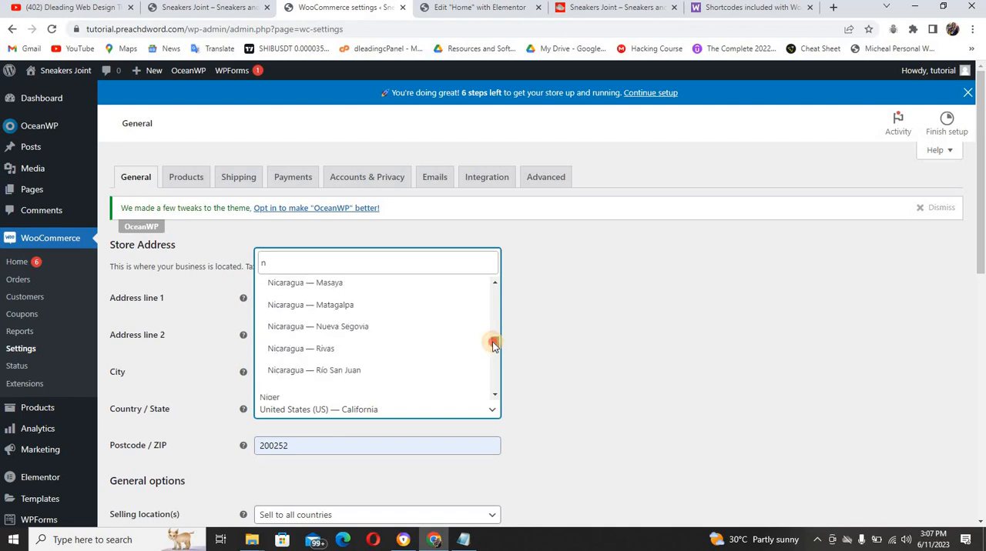
scroll(494, 347, down, 3)
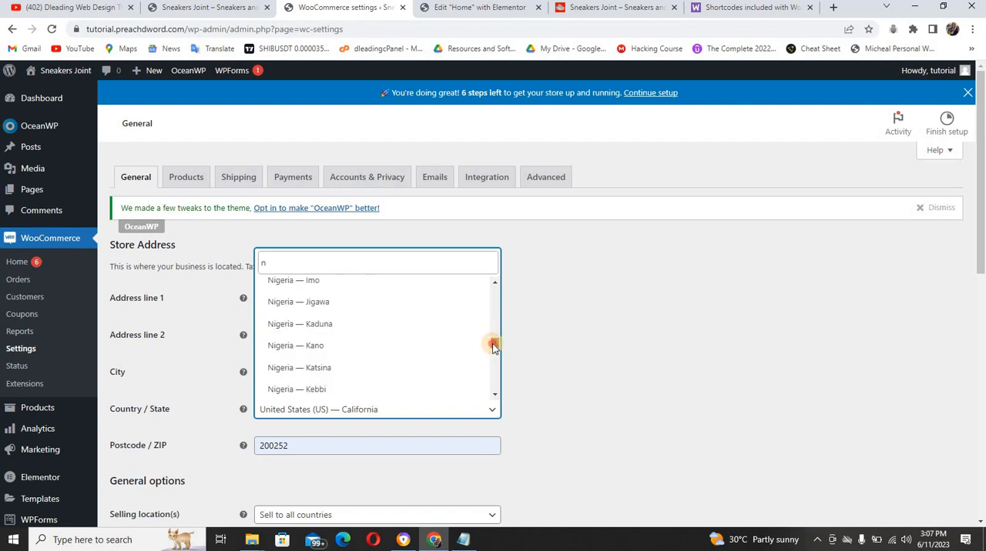
scroll(494, 348, down, 5)
scroll(493, 347, up, 2)
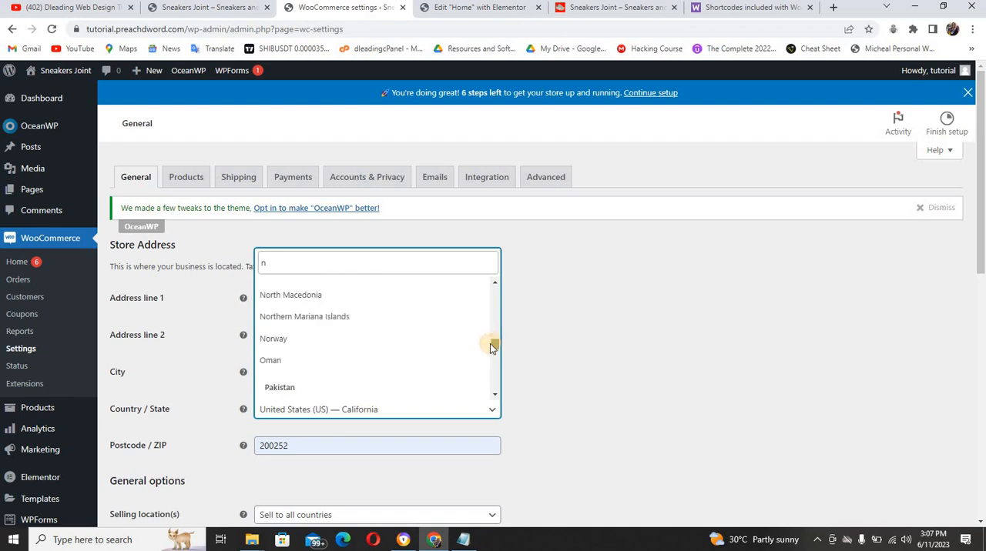
scroll(494, 347, up, 5)
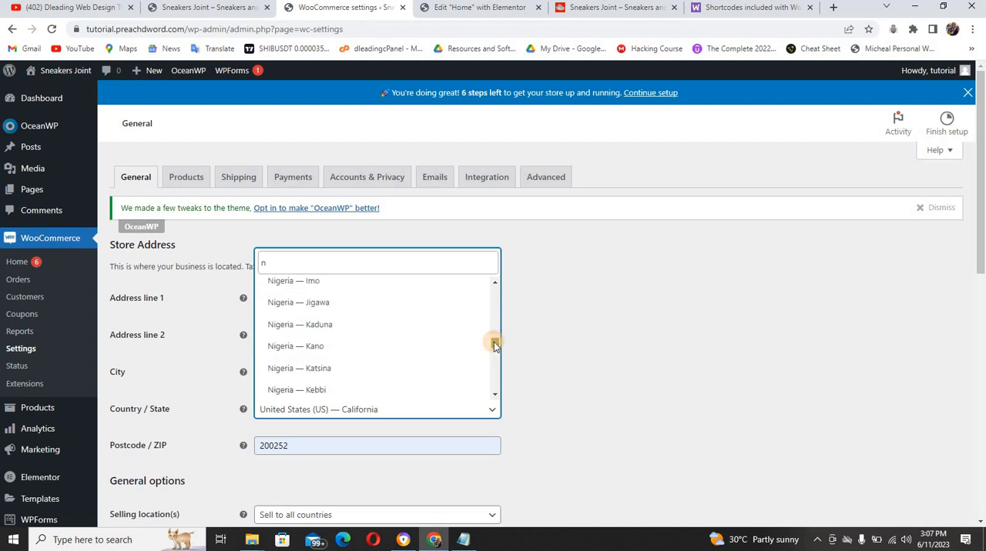
drag(495, 287, 495, 286)
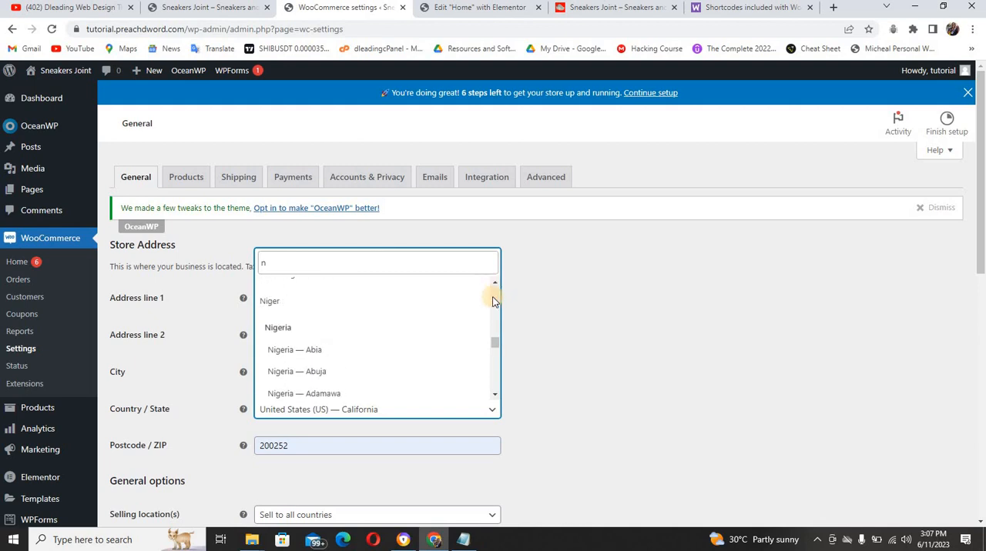
click(495, 394)
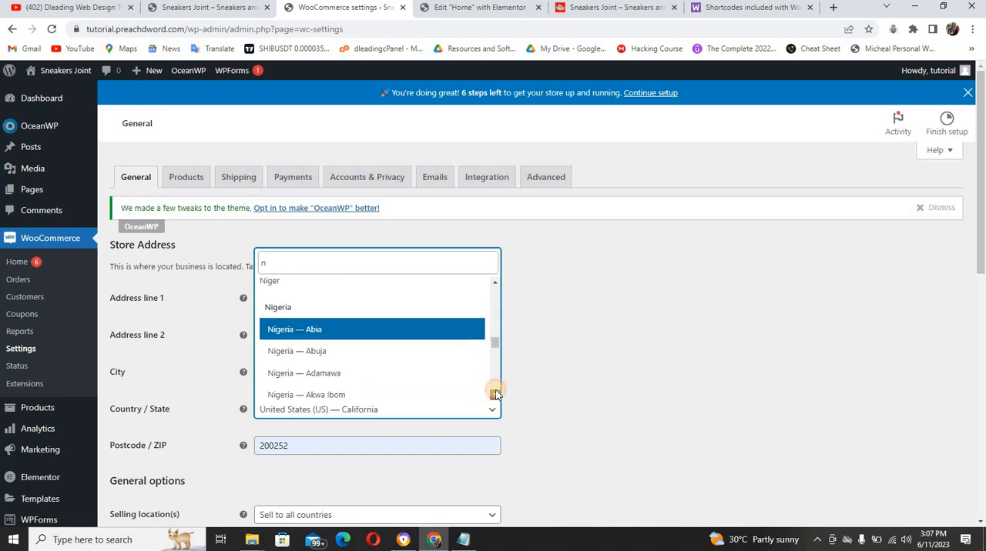
click(386, 346)
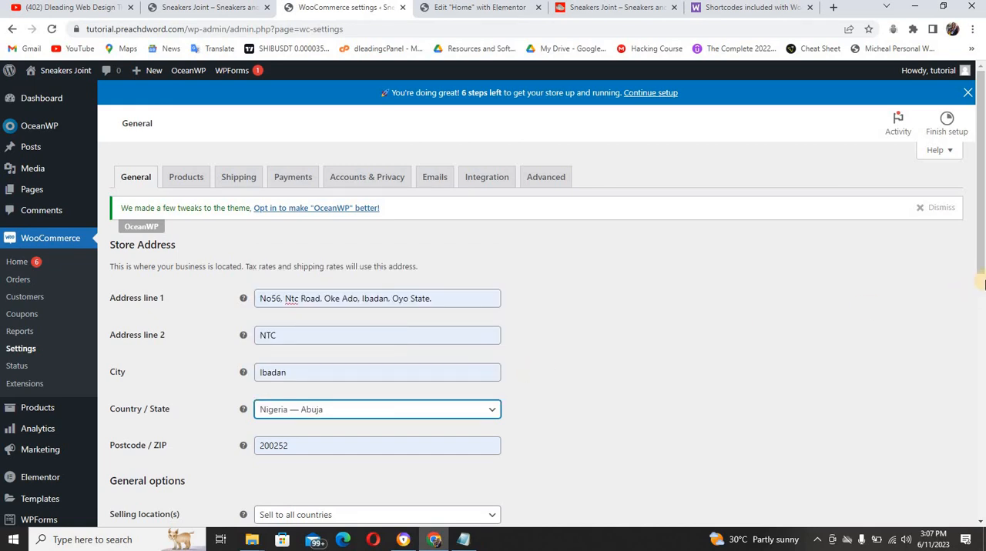
Set the store currency to Nigerian naira (₦) and save the general settings
drag(982, 265, 983, 372)
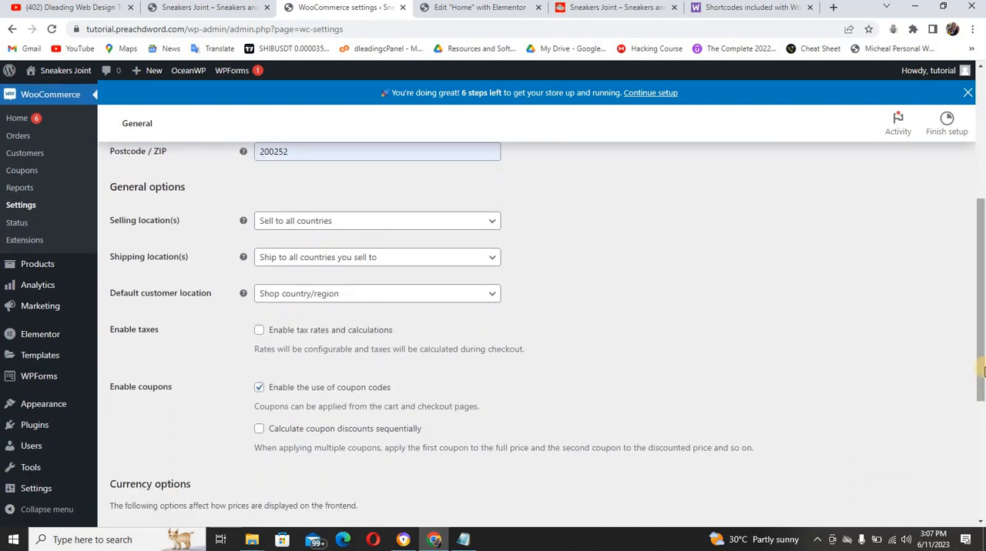
scroll(978, 385, down, 3)
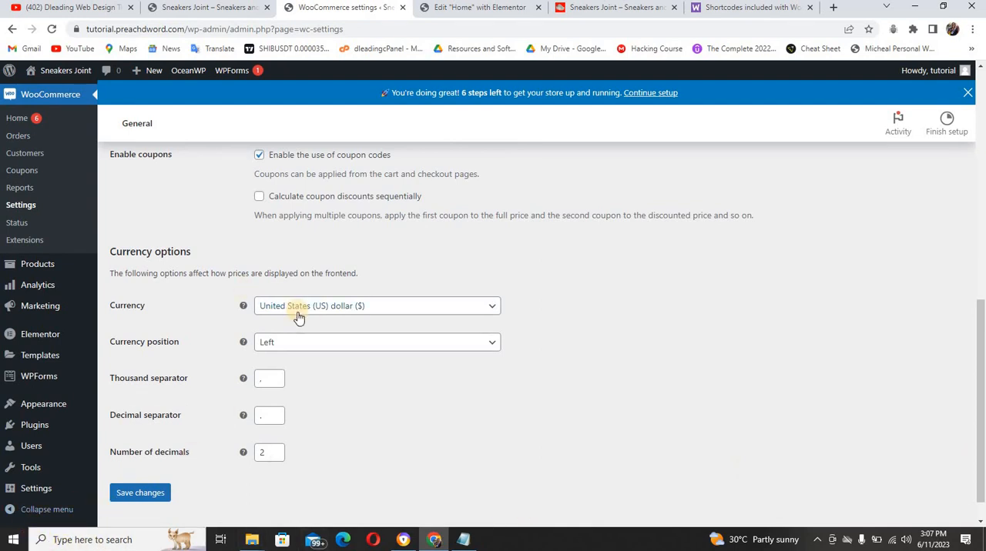
click(378, 312)
text(n)
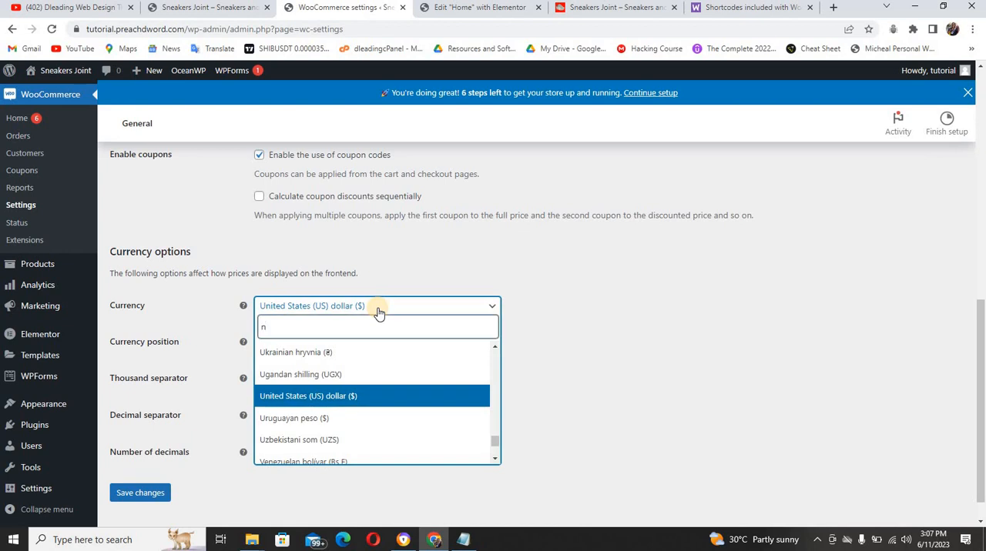
key(Down)
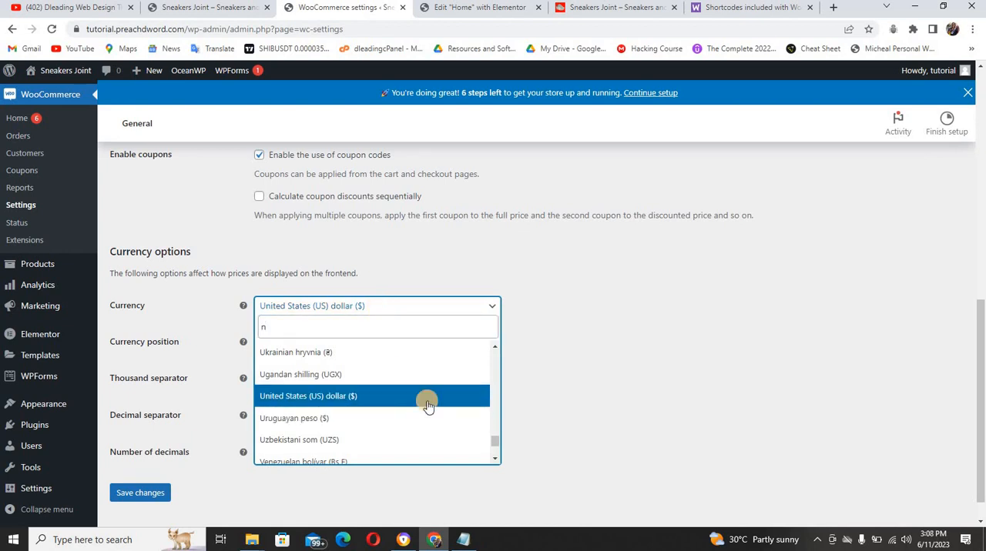
drag(497, 439, 497, 445)
text(i)
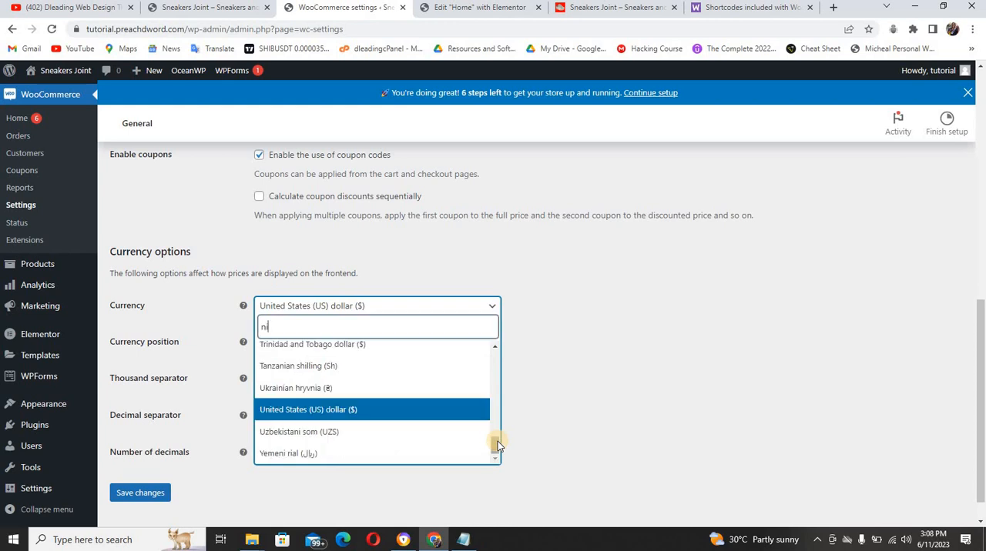
text(g)
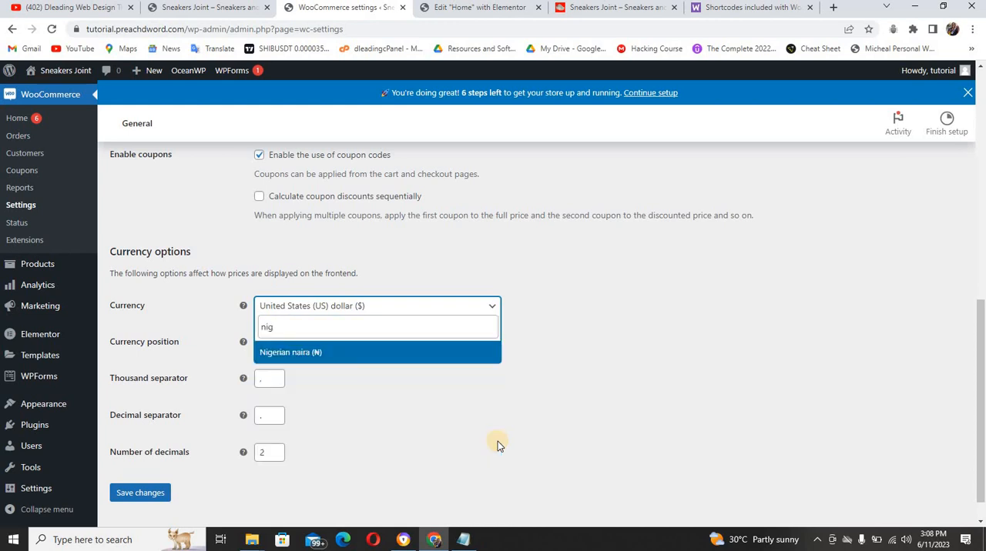
click(390, 351)
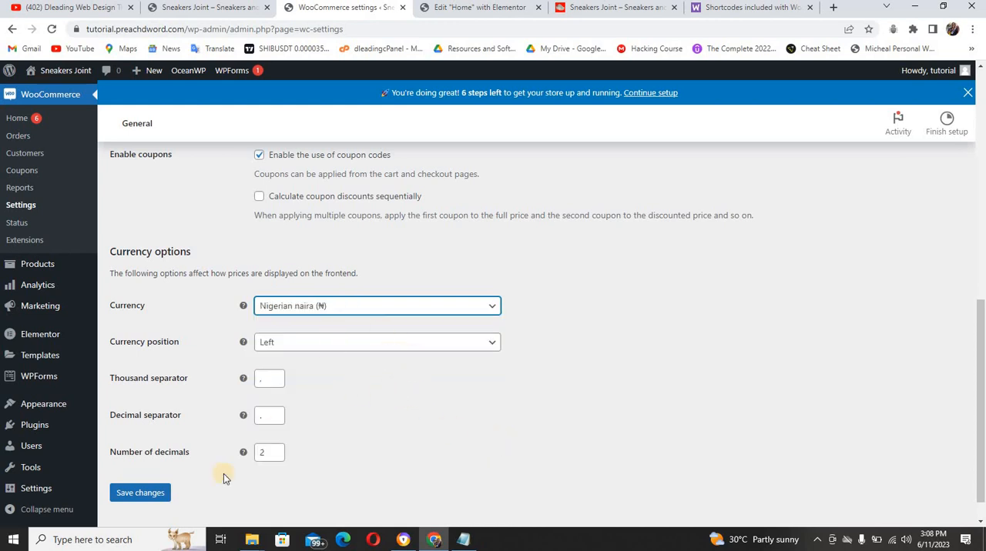
click(127, 496)
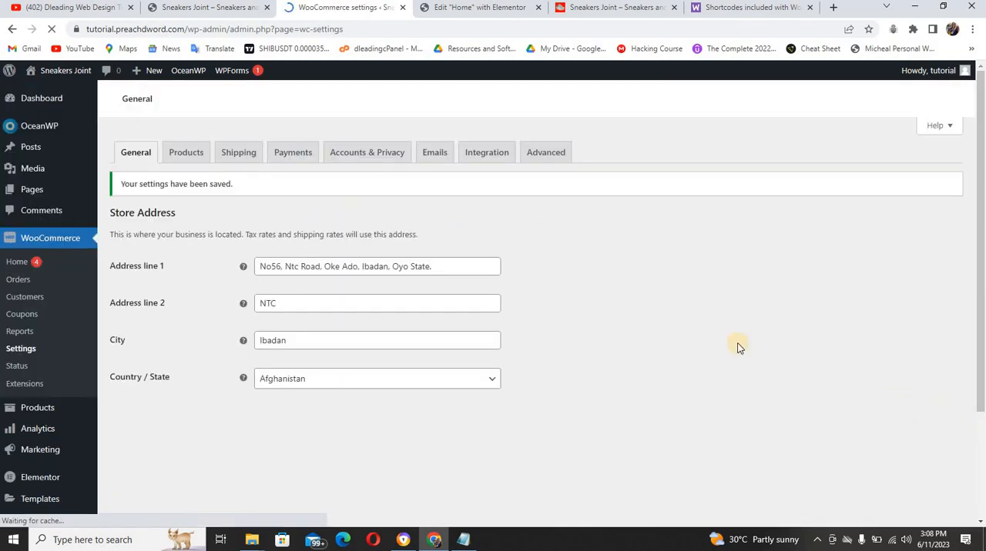
Enable Cash on delivery in the WooCommerce payment methods and save the changes
click(303, 153)
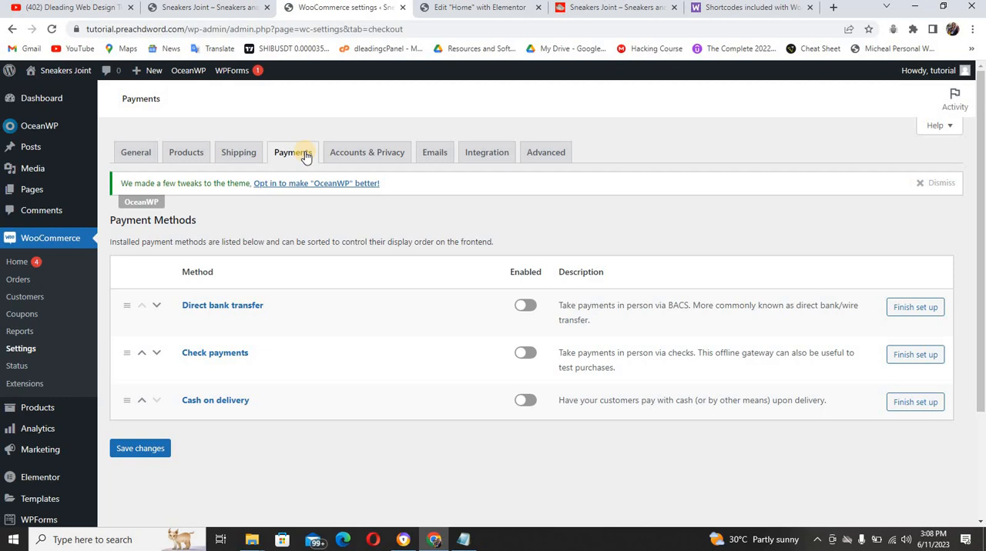
click(525, 400)
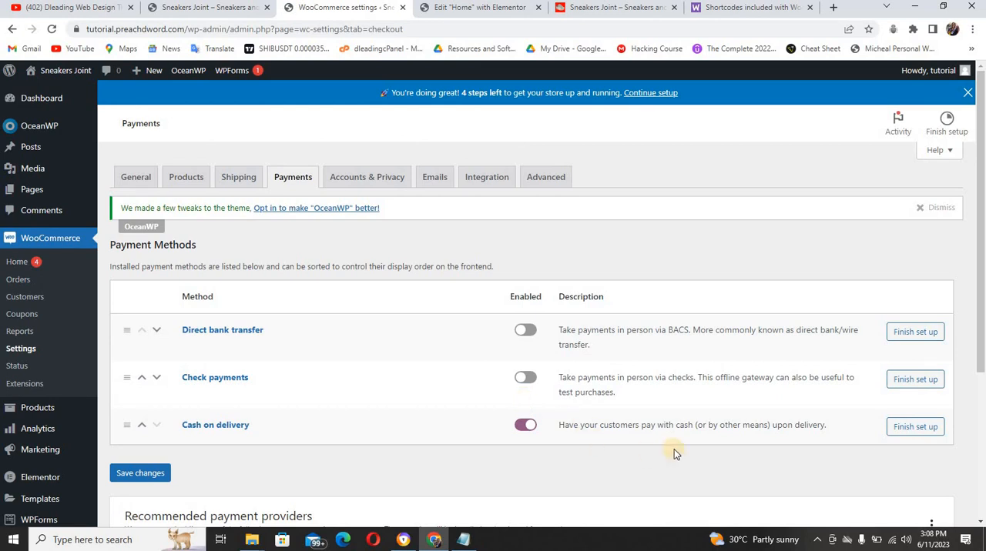
scroll(981, 326, down, 2)
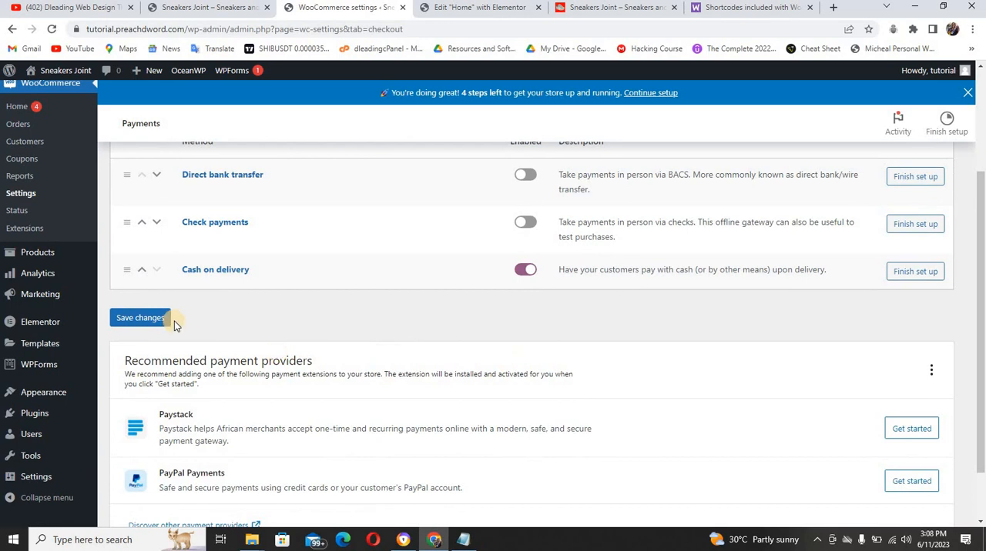
click(128, 322)
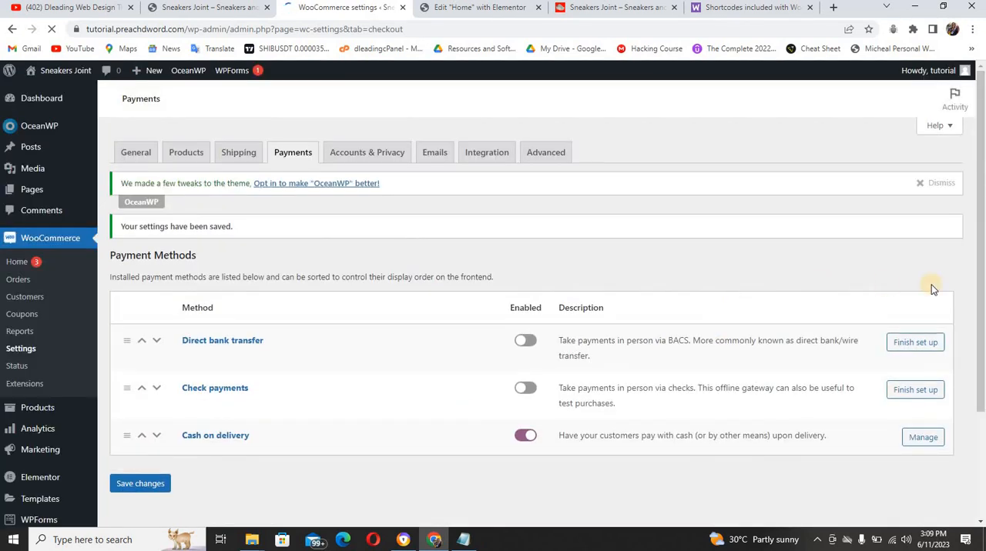
Start the Paystack setup from the recommended payment providers to install it and open its settings
drag(982, 284, 983, 416)
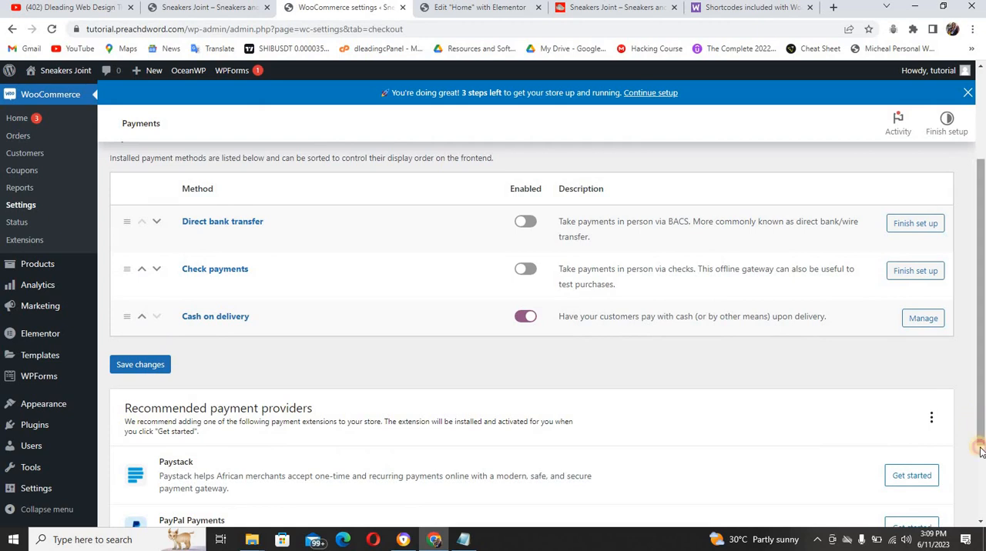
scroll(980, 452, down, 1)
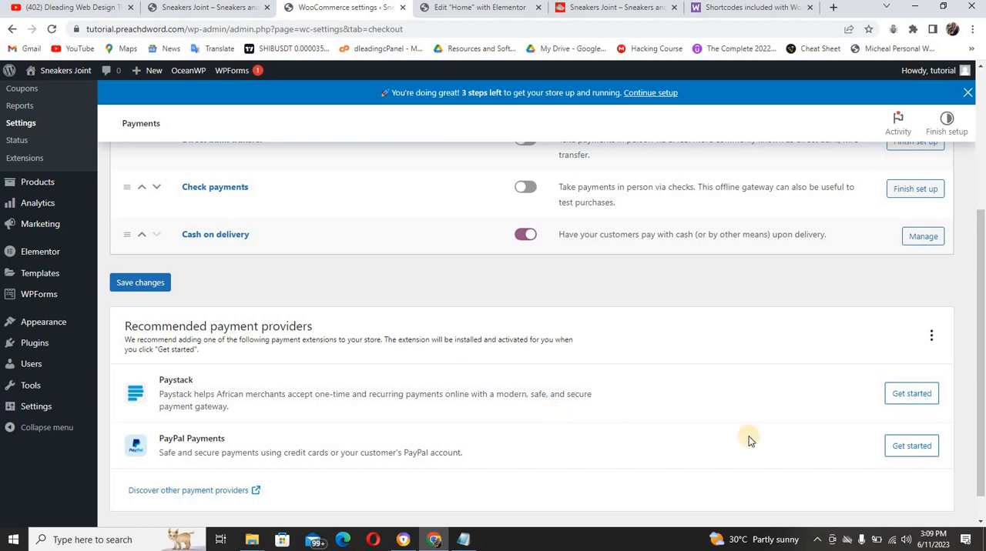
click(911, 394)
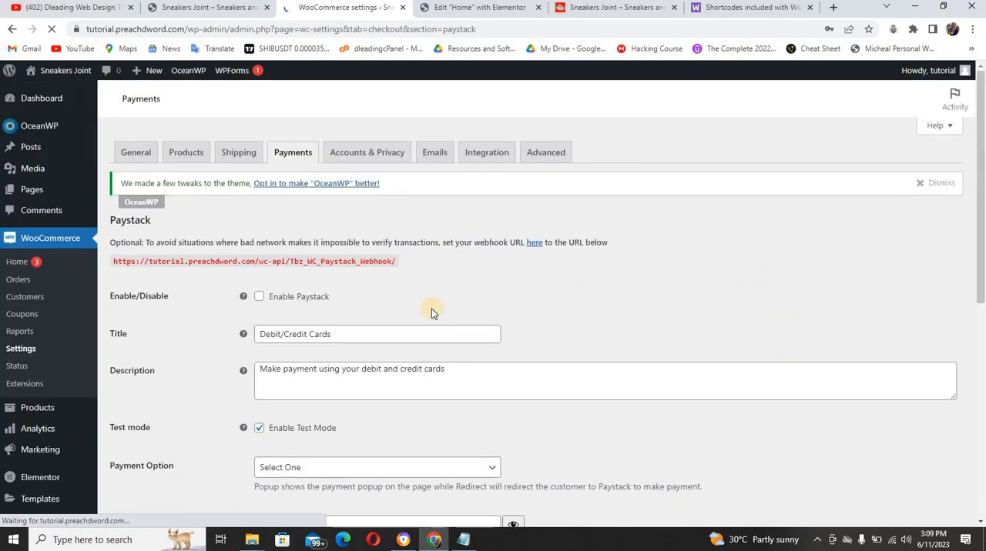
Enable the Paystack payment gateway and leave its test mode enabled
click(259, 297)
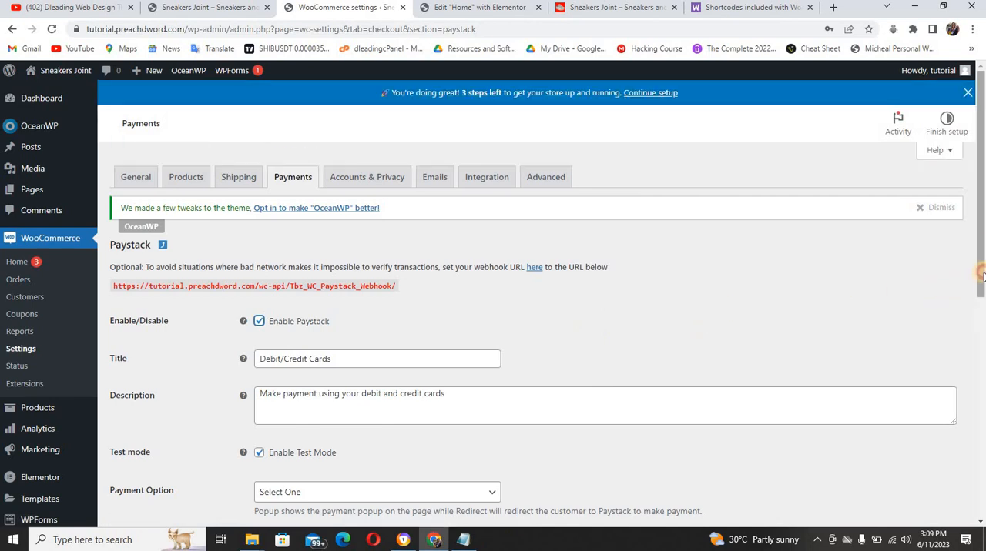
drag(982, 277, 983, 327)
scroll(983, 328, down, 1)
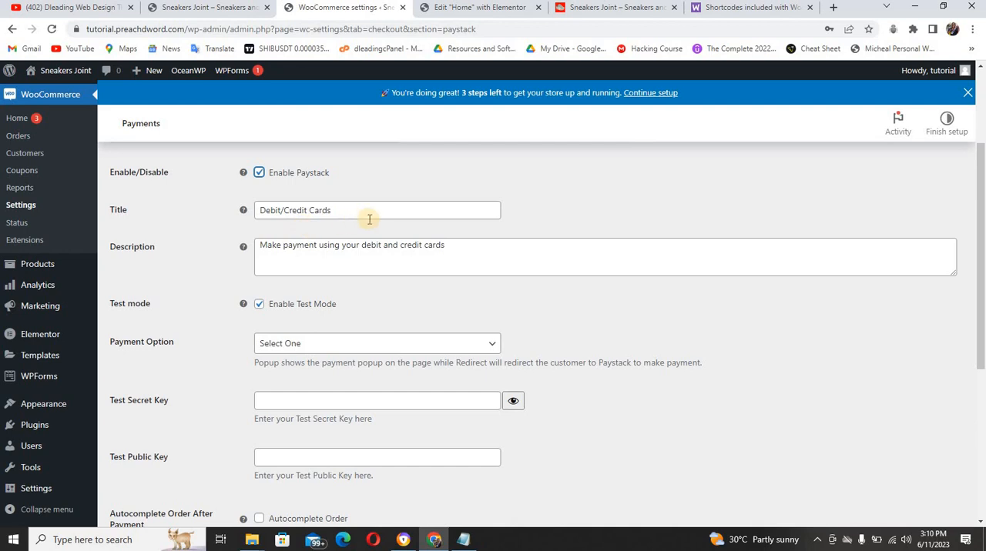
click(261, 305)
click(260, 305)
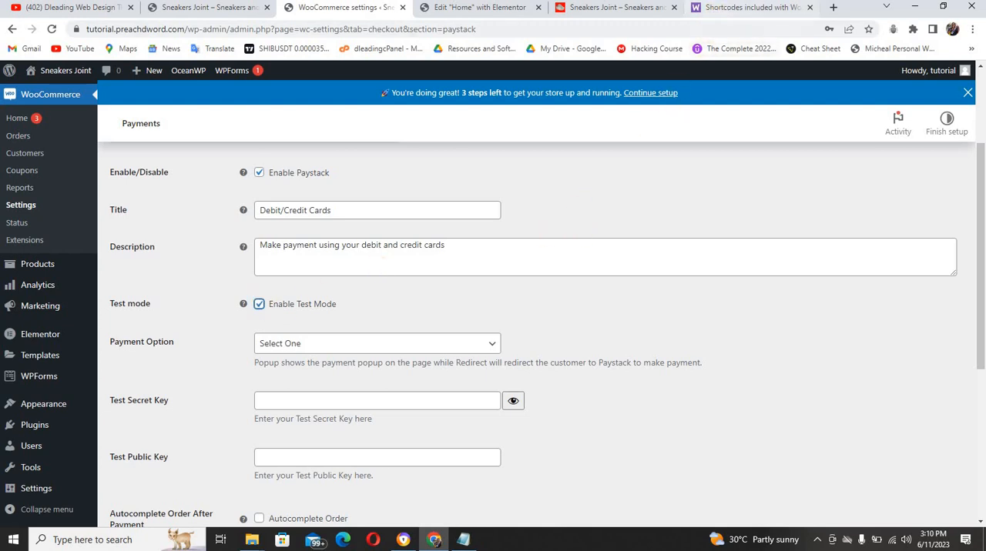
Search the web for "paystack login" and open the Paystack dashboard login page
click(714, 9)
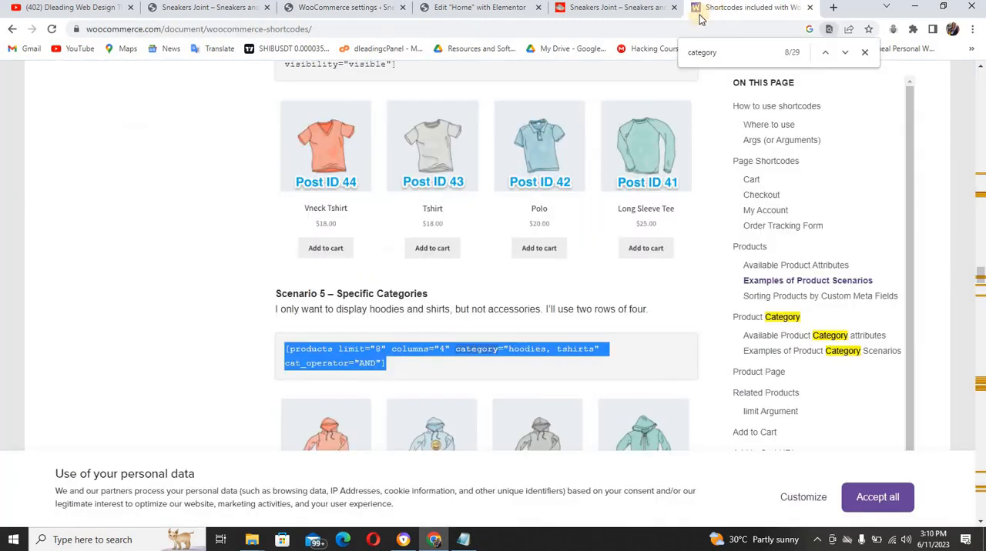
click(689, 29)
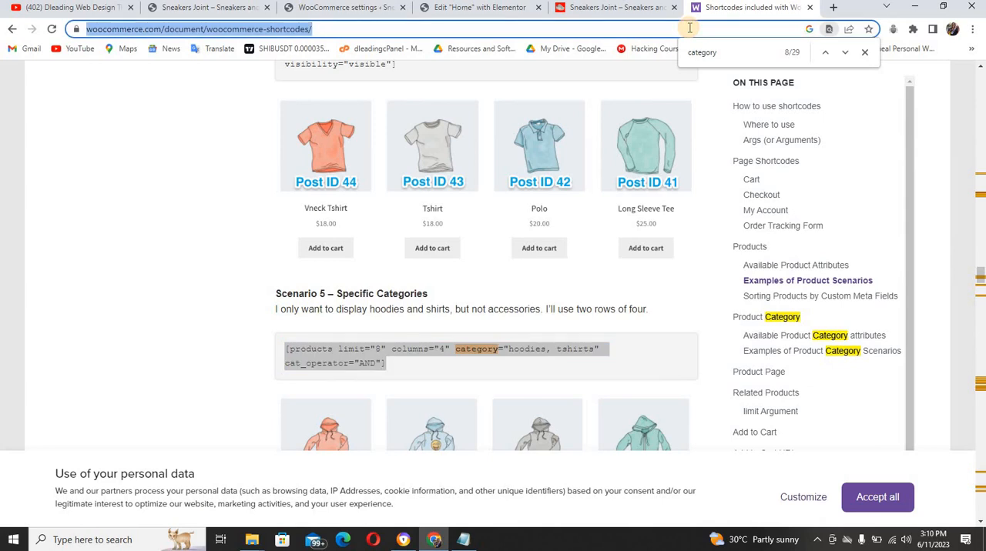
text(pay)
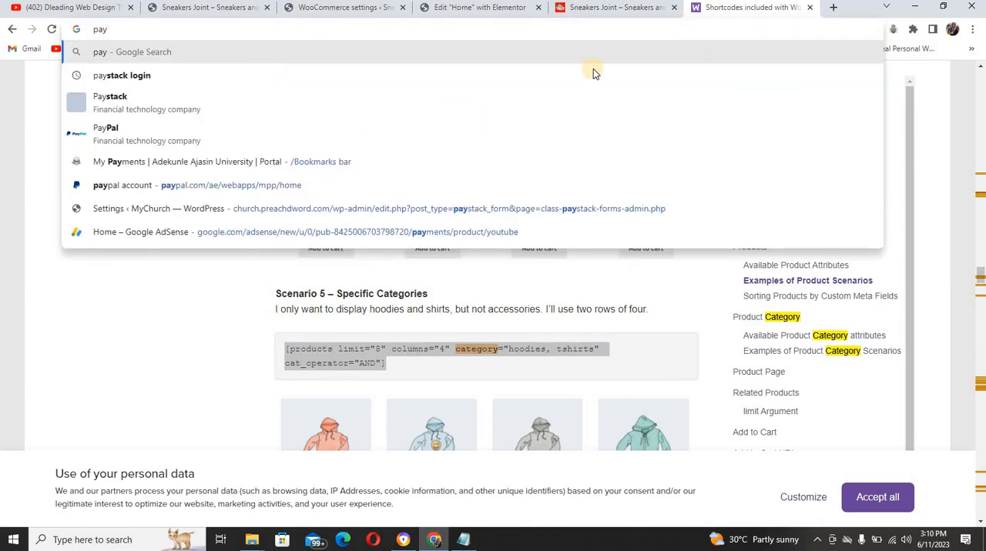
click(427, 77)
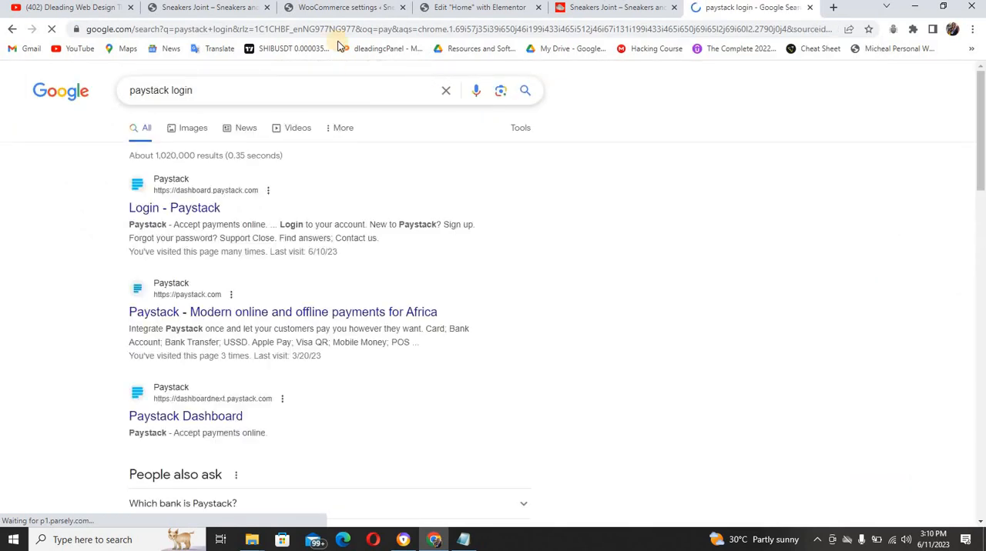
click(110, 10)
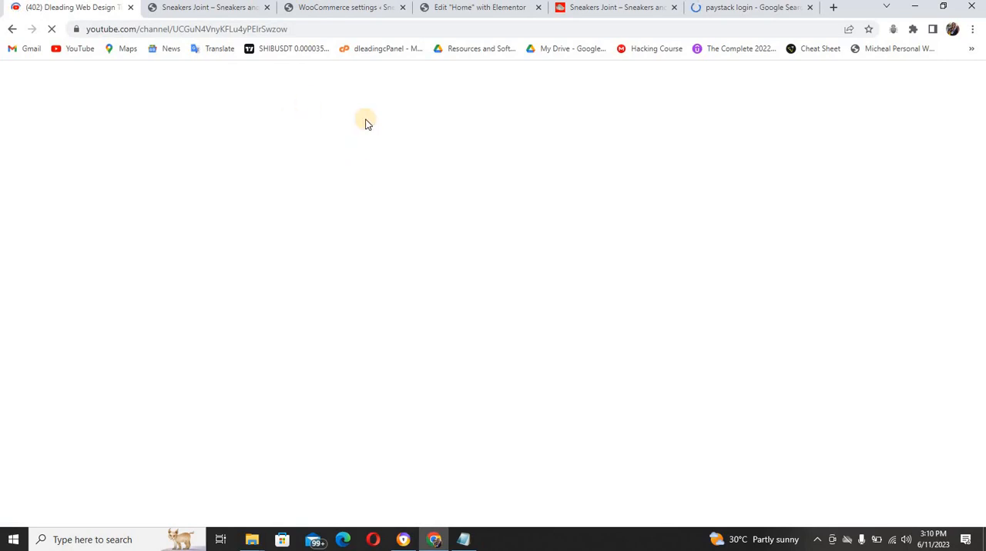
click(729, 8)
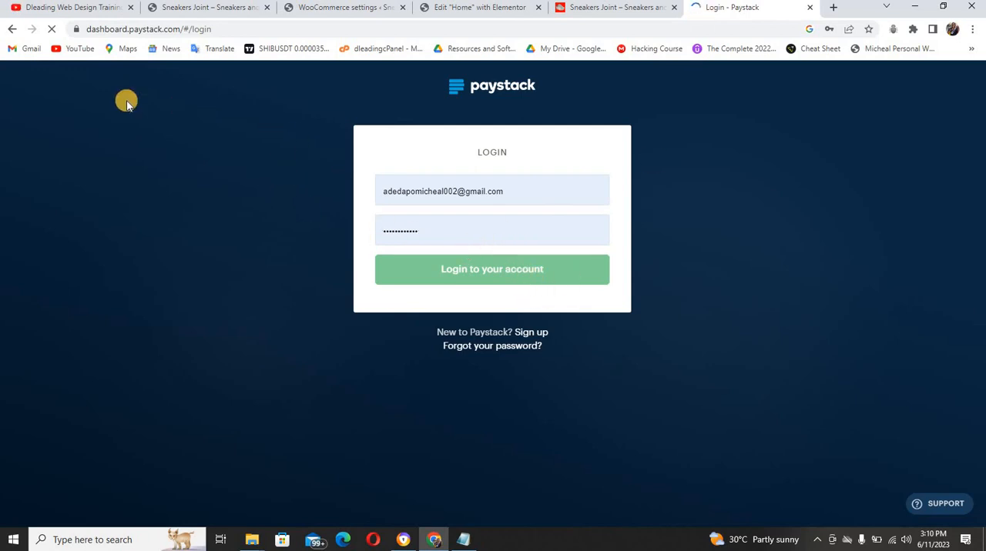
Browse the playlists of the Dleading Web Design Training channel on YouTube
click(107, 14)
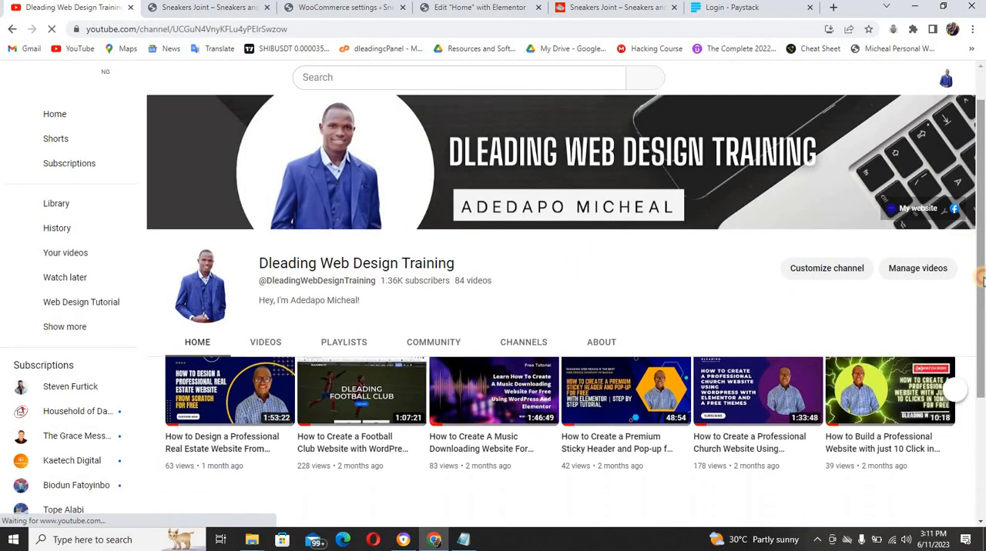
scroll(357, 285, down, 1)
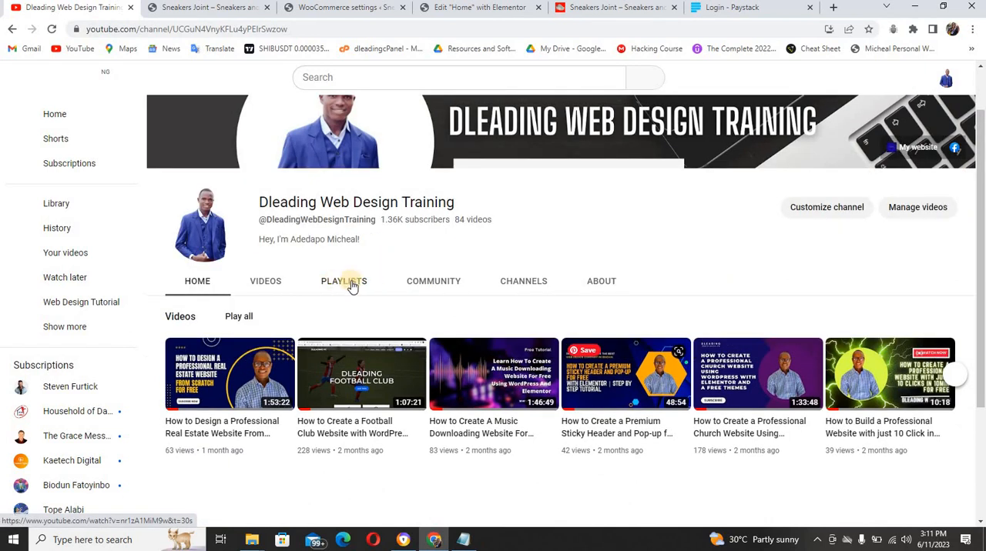
click(343, 282)
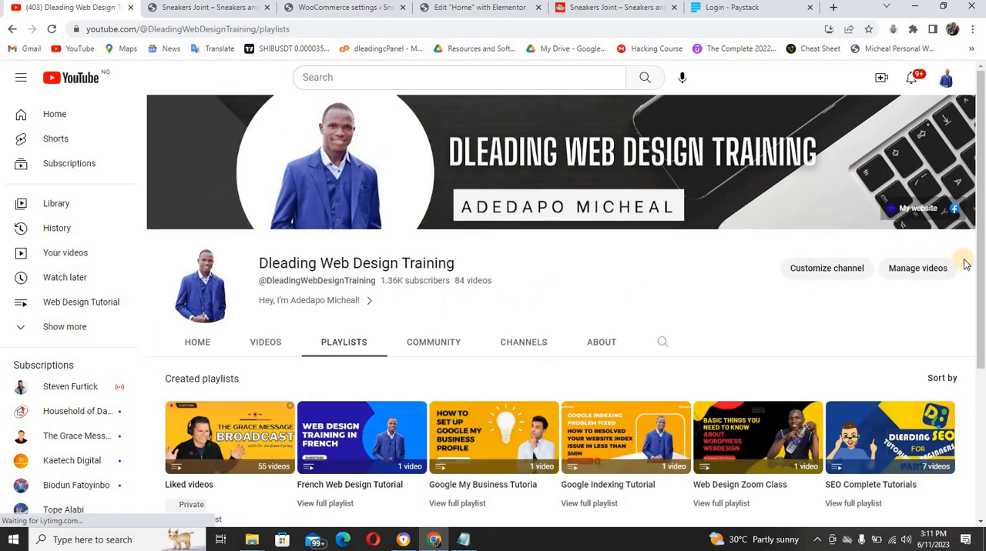
scroll(980, 265, down, 3)
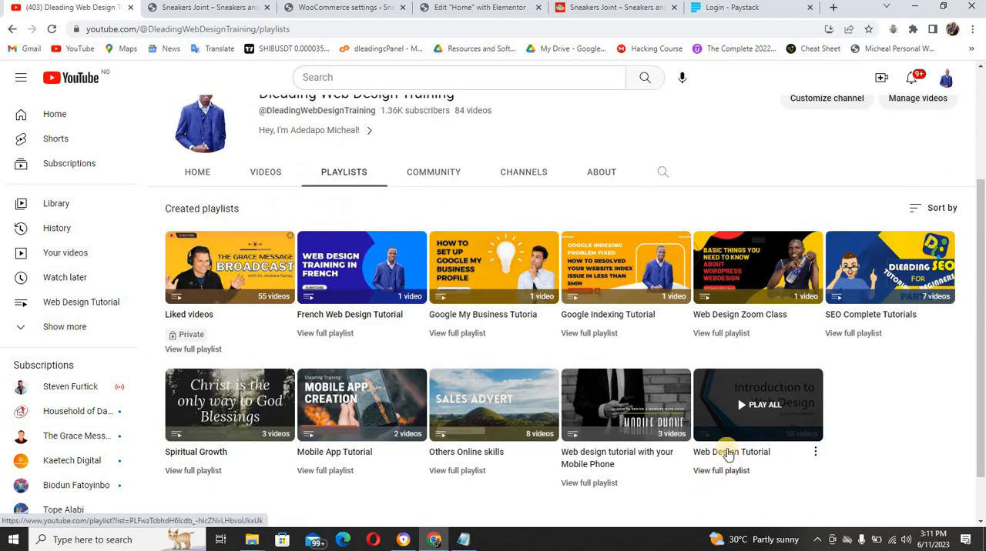
Return to the Paystack login page and log in with the prefilled account credentials
click(710, 7)
click(490, 266)
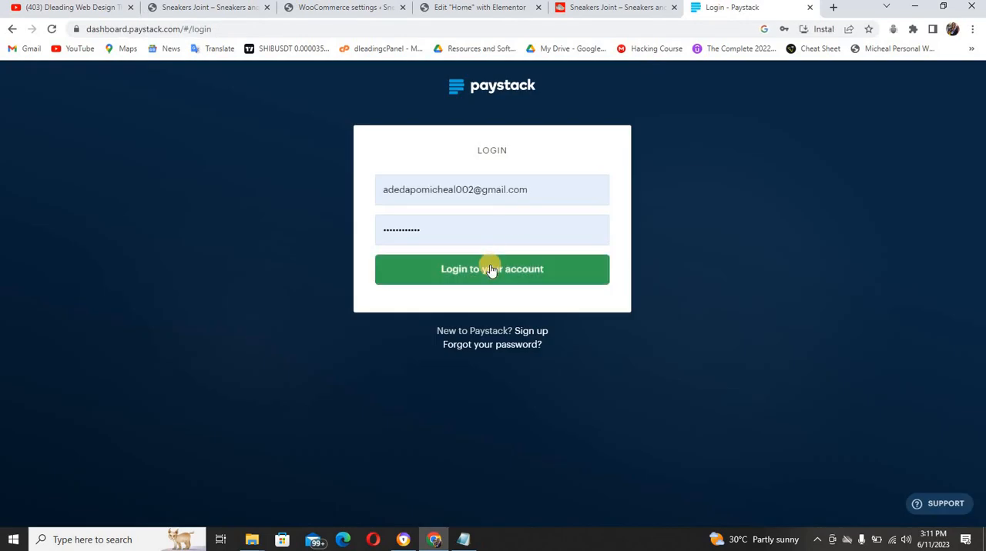
click(490, 270)
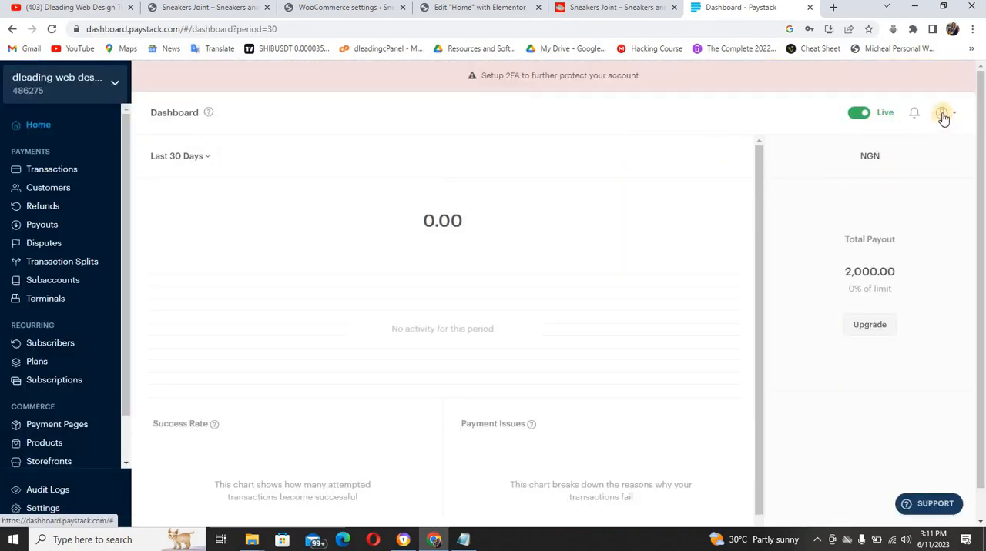
Open the API Keys & Webhooks settings of the Paystack account and reveal the test secret key
click(943, 116)
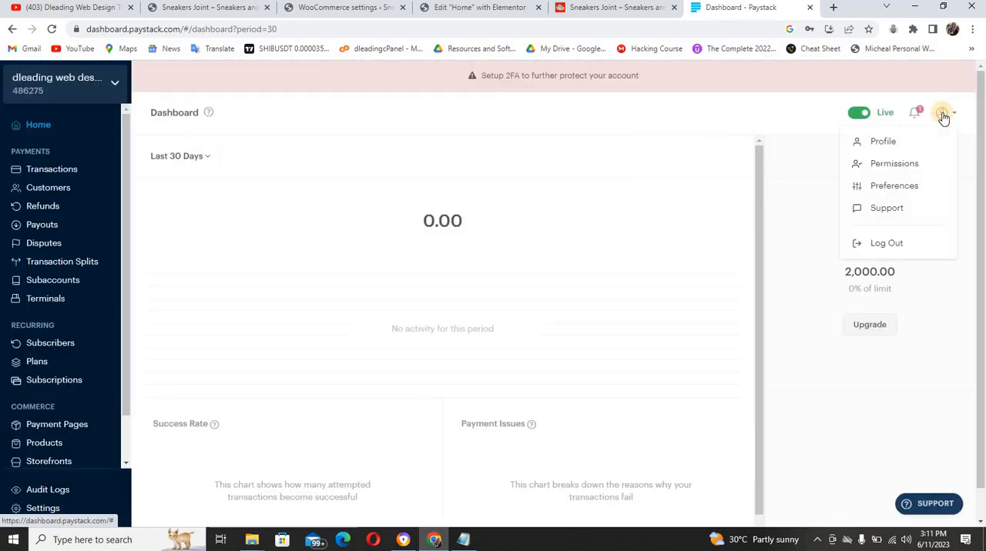
click(884, 147)
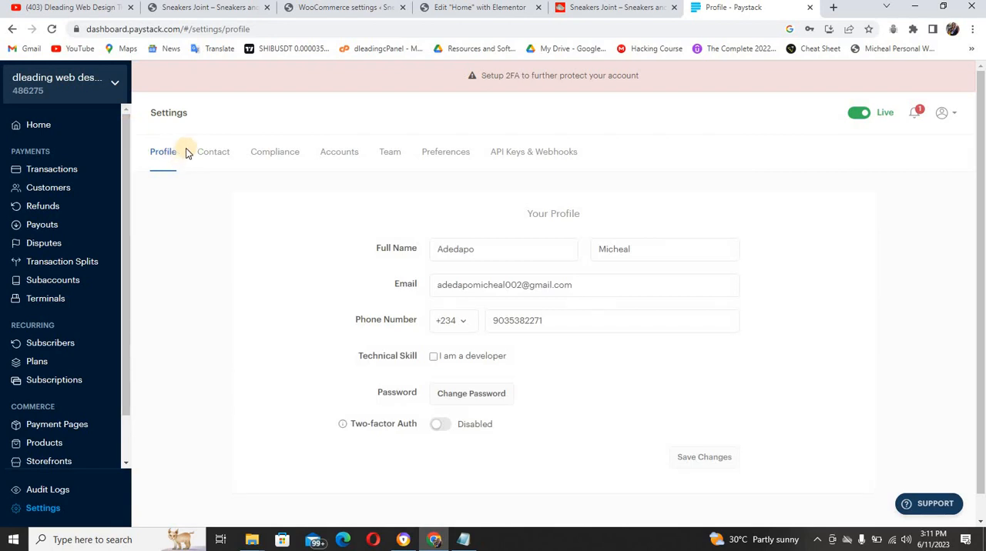
click(503, 155)
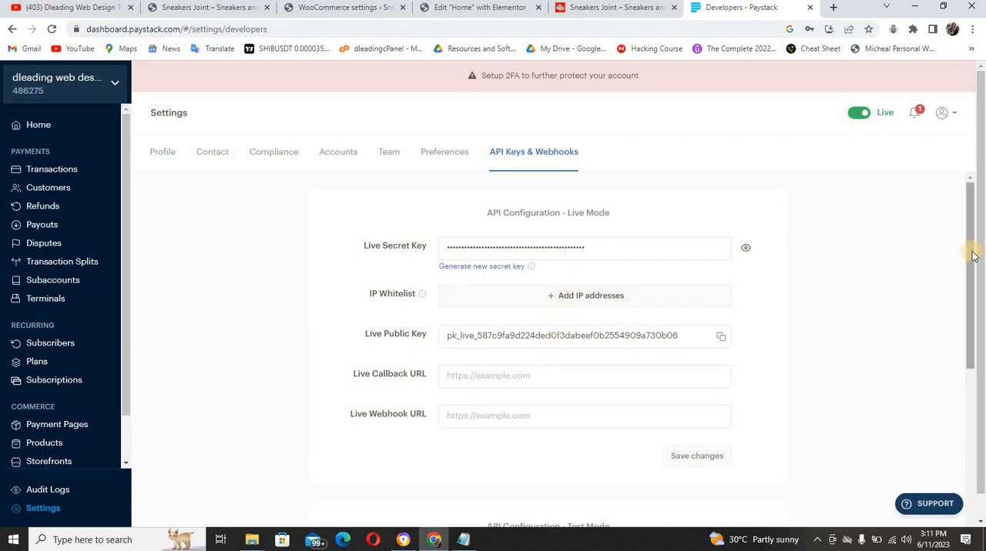
drag(973, 256, 946, 392)
click(746, 307)
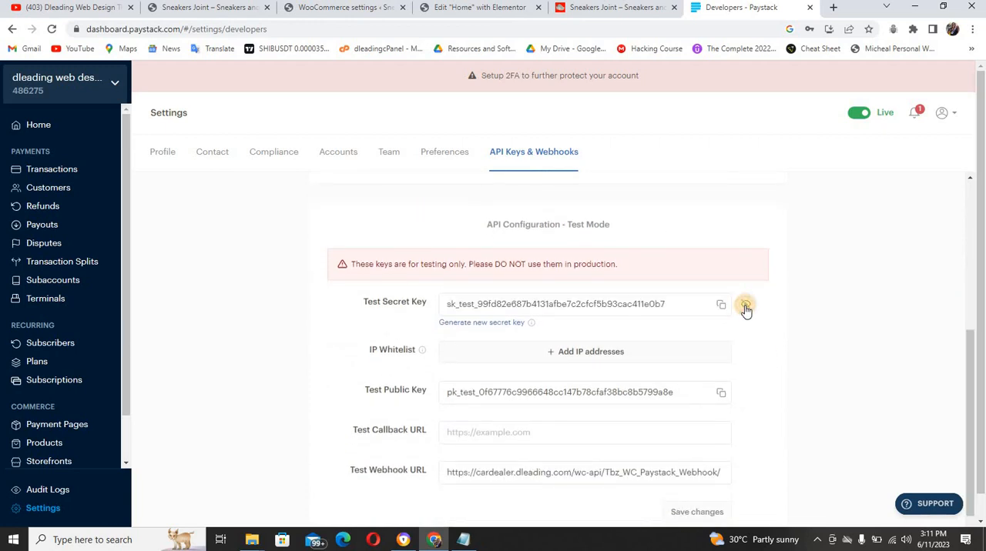
Copy the test secret key from Paystack and paste it as the Test Secret Key in WooCommerce's Paystack settings
click(721, 307)
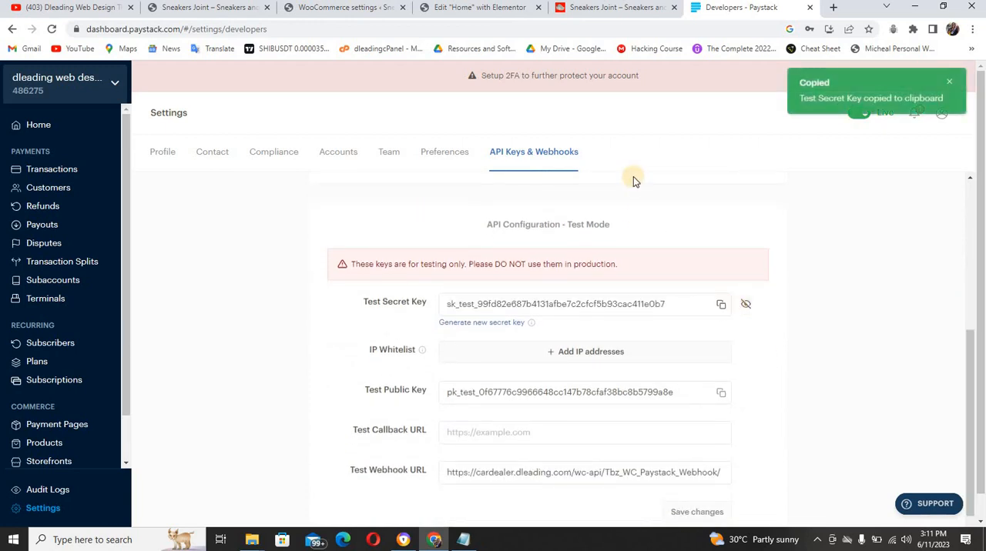
click(354, 9)
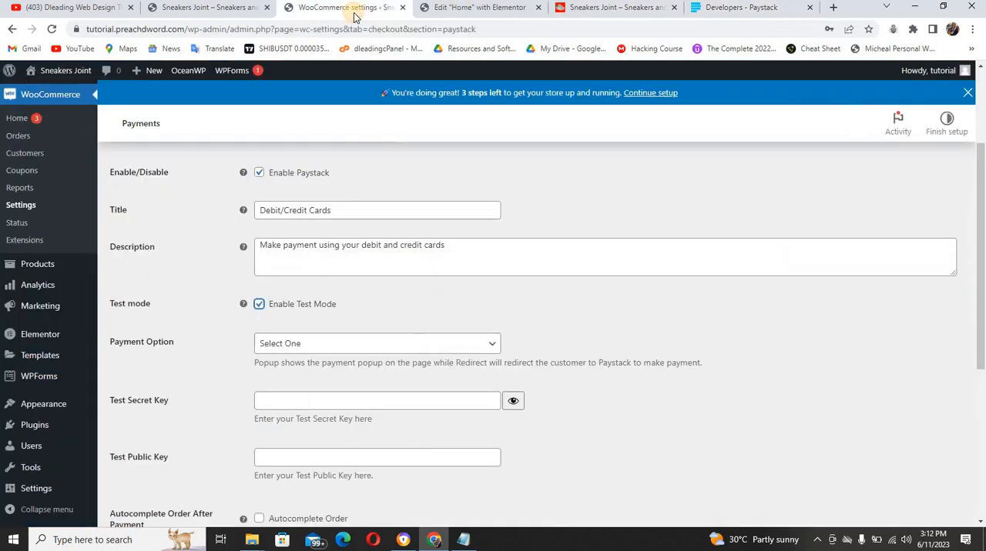
click(283, 399)
key(ctrl+v)
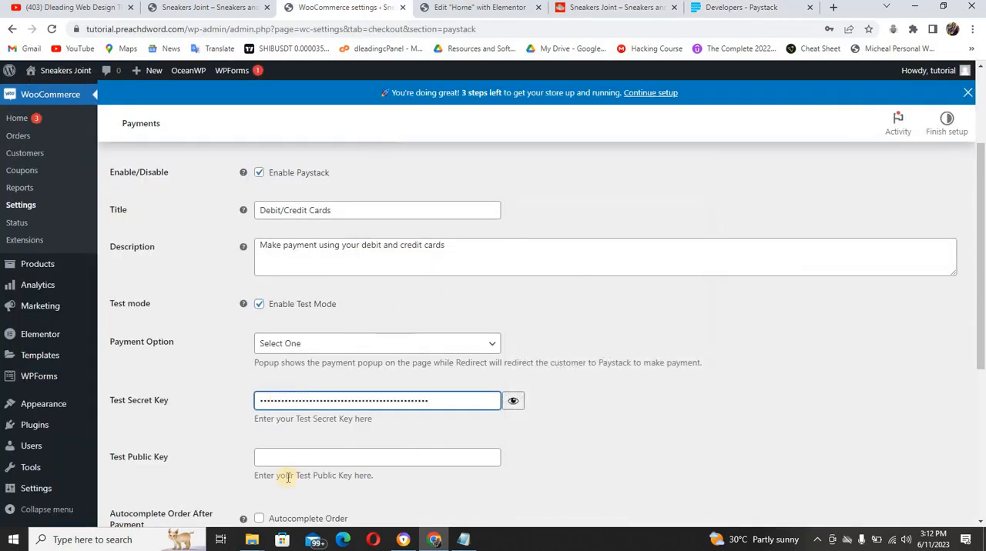
Copy the test public key from Paystack and paste it as the Test Public Key in WooCommerce's Paystack settings
click(700, 9)
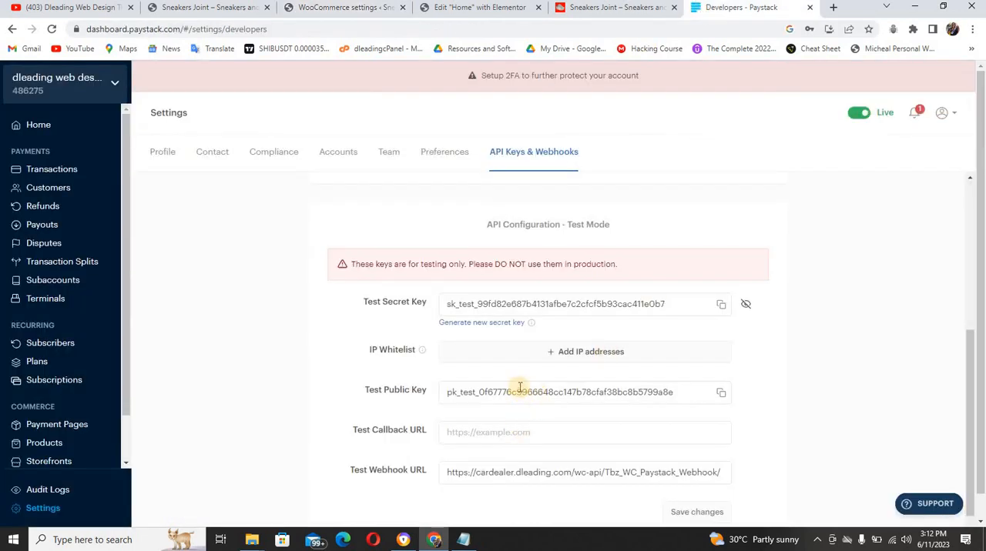
click(721, 393)
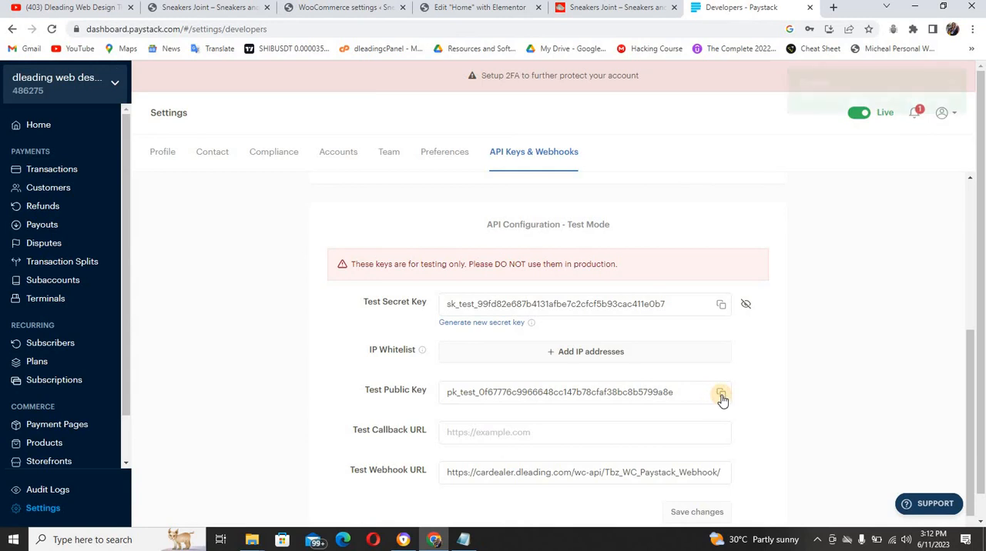
click(347, 8)
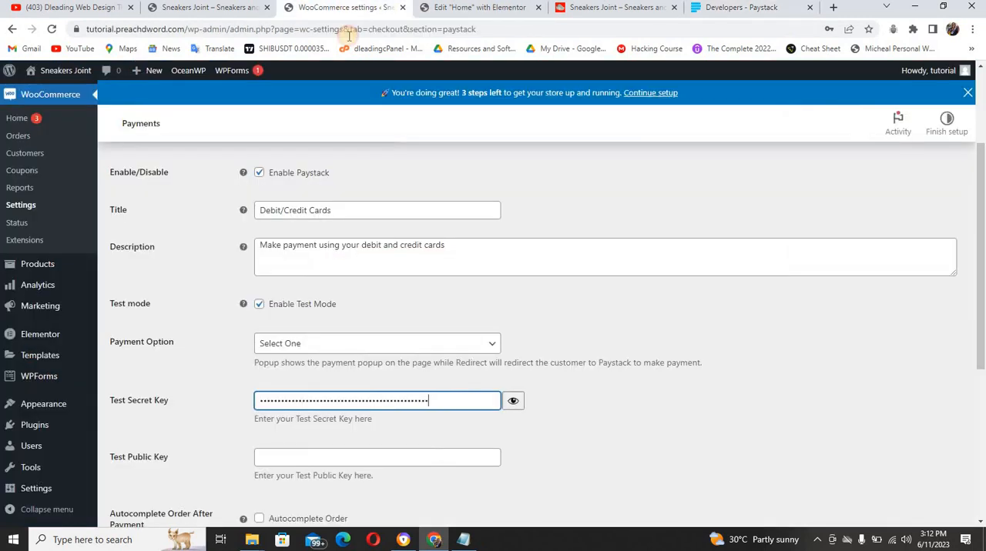
click(324, 458)
key(ctrl+v)
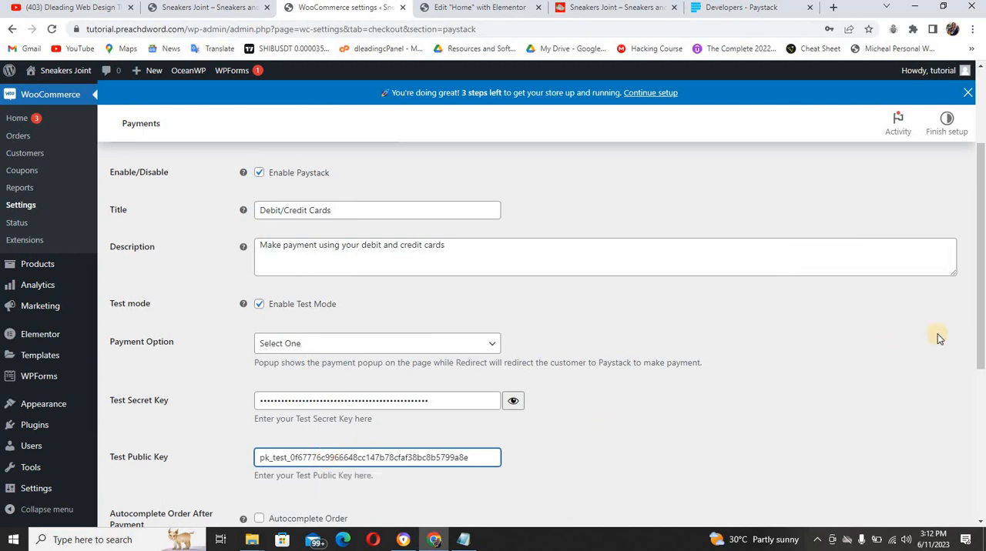
scroll(983, 420, down, 2)
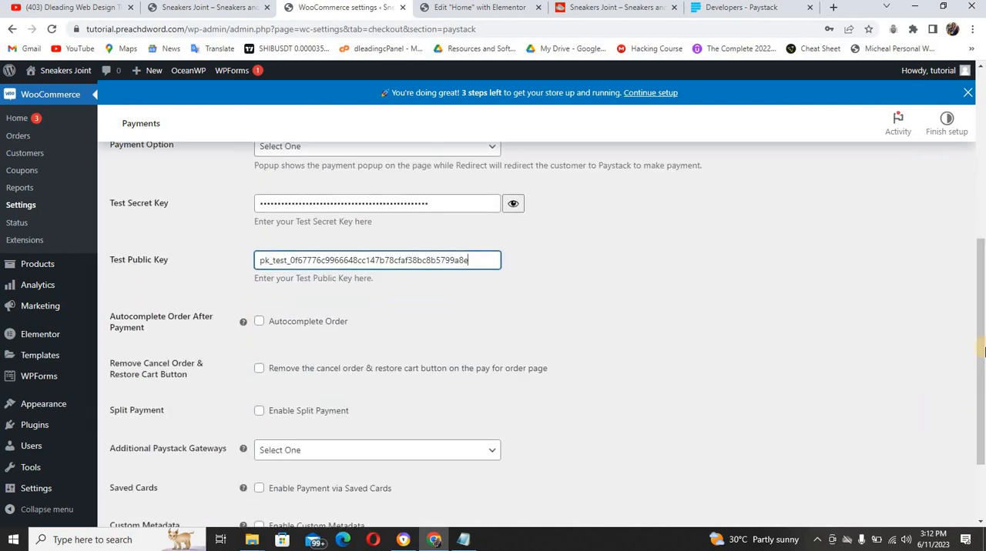
scroll(982, 319, down, 3)
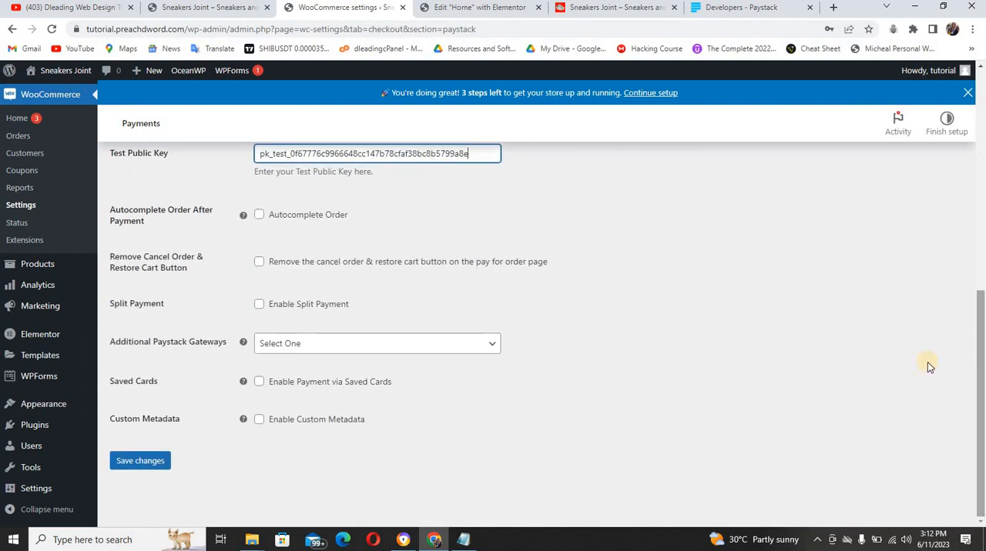
click(420, 343)
click(422, 343)
click(422, 344)
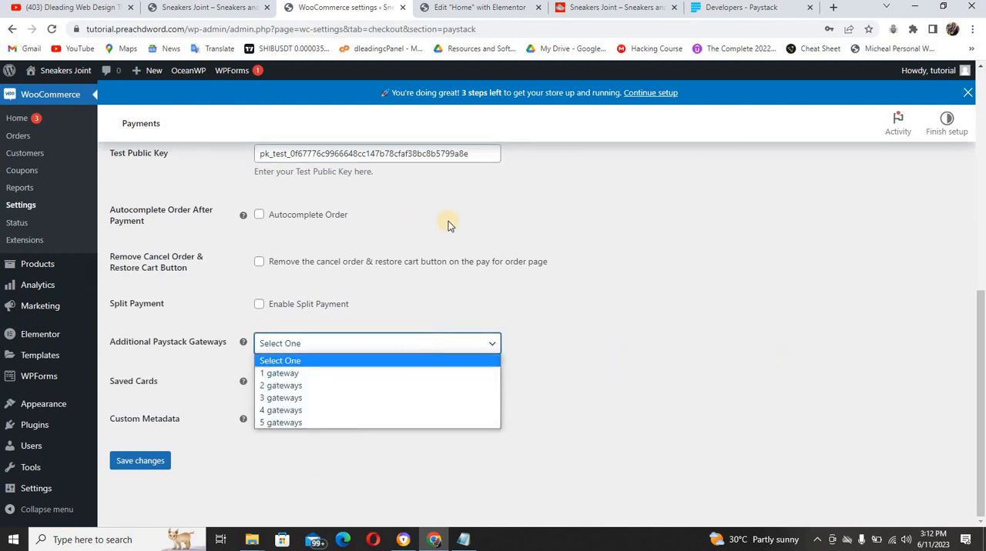
click(709, 277)
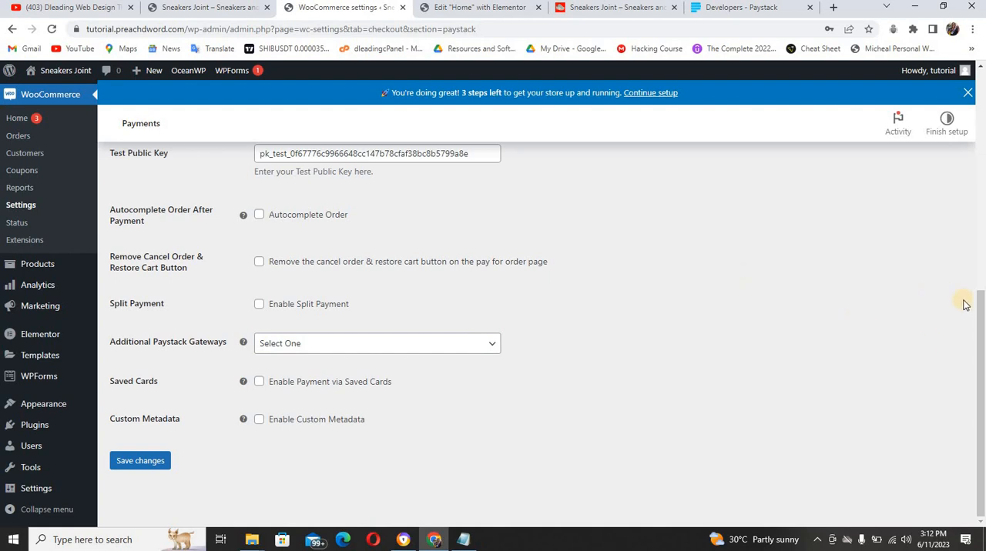
Set the Paystack payment option to Popup and save the gateway settings
drag(979, 296, 980, 214)
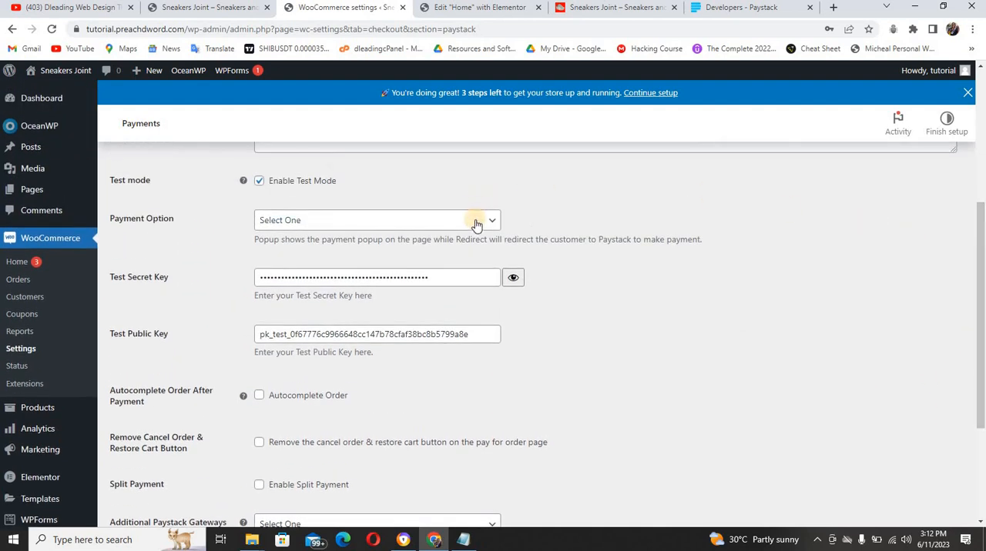
click(475, 224)
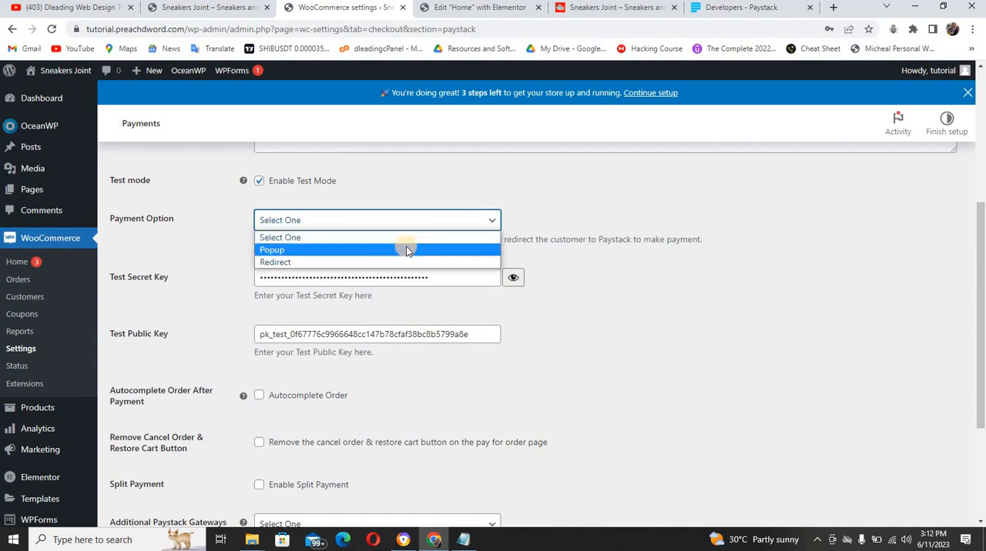
click(406, 248)
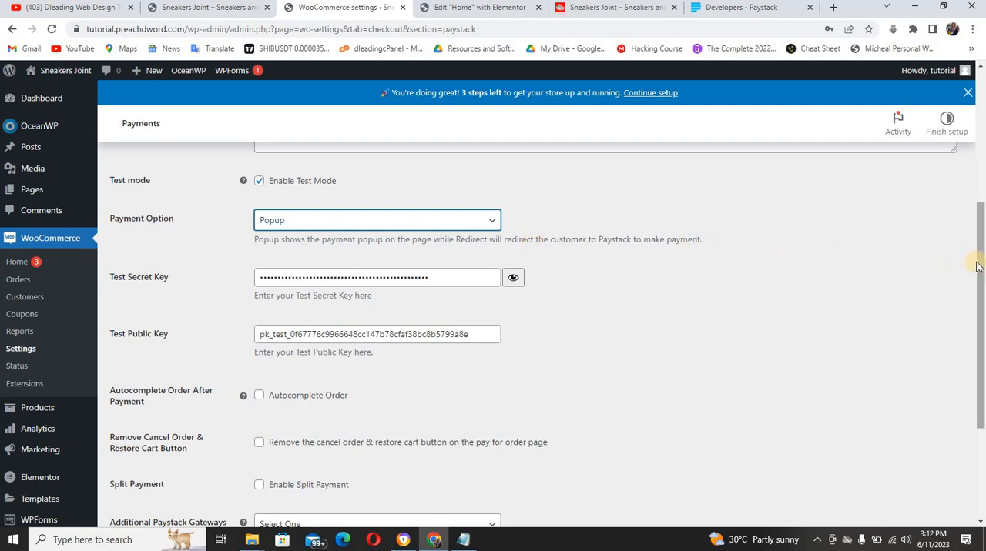
scroll(667, 400, down, 3)
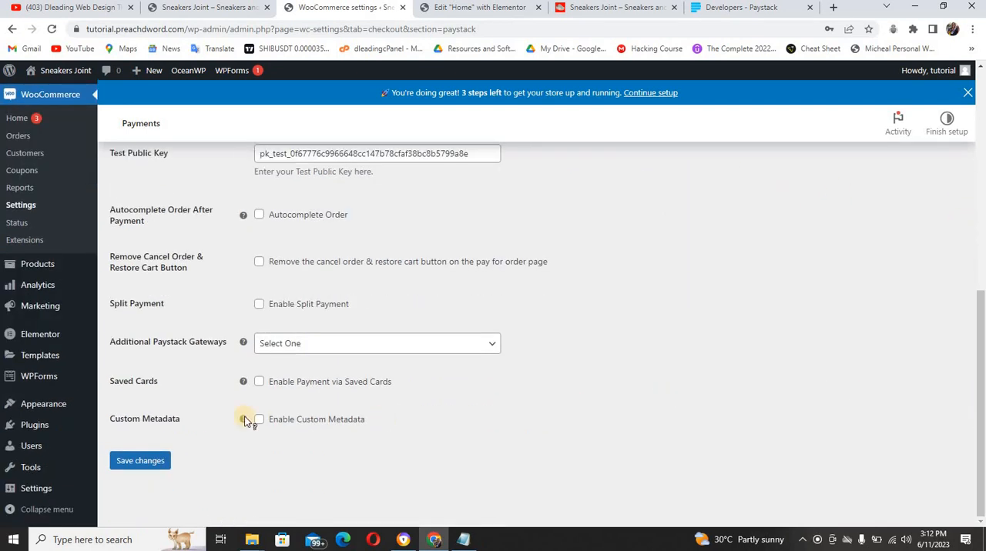
click(151, 460)
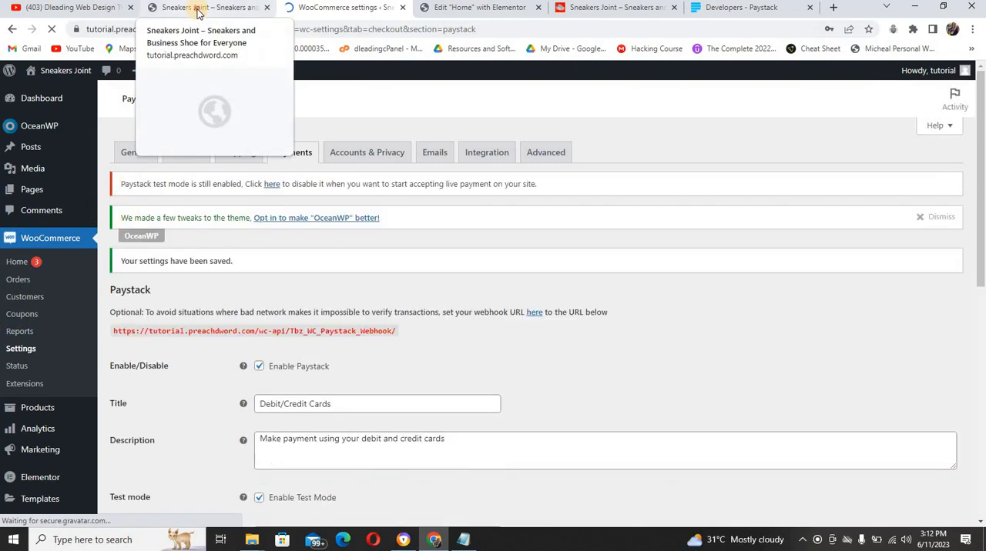
Switch to the store's home page and open the options of the Adidas Men's Racer Tr21 Running Shoe
click(198, 11)
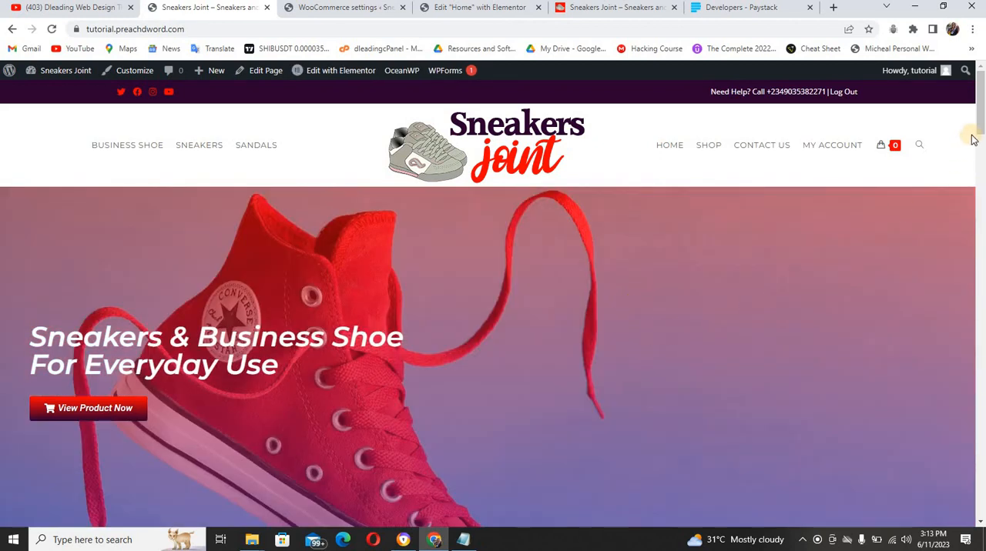
drag(980, 127, 980, 194)
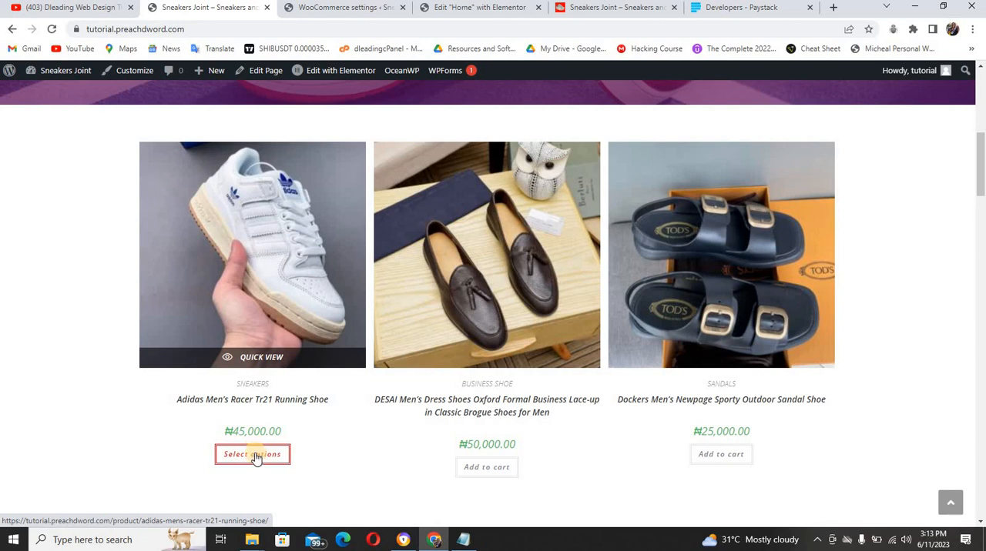
click(257, 456)
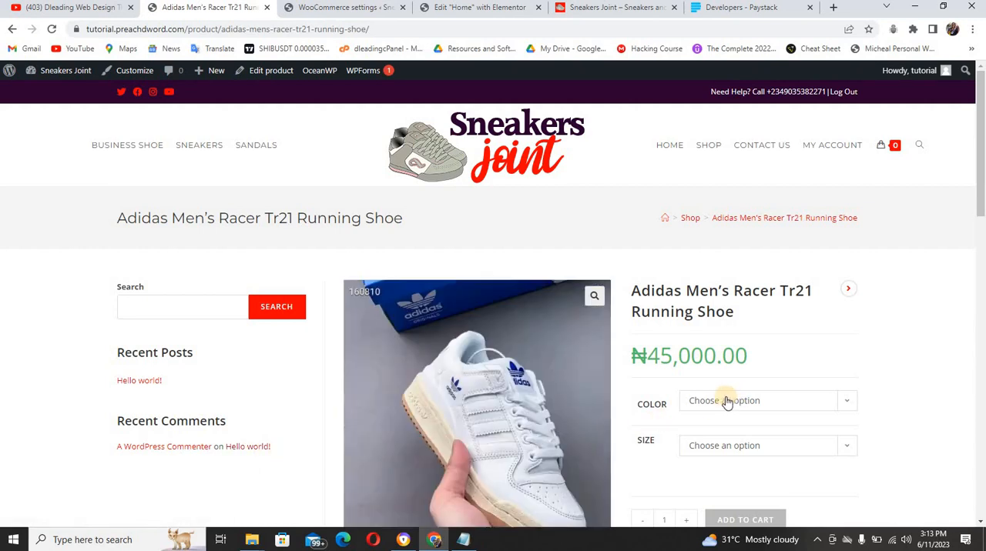
Choose colour Black and size 42 for the Adidas running shoe and add it to the cart
click(733, 404)
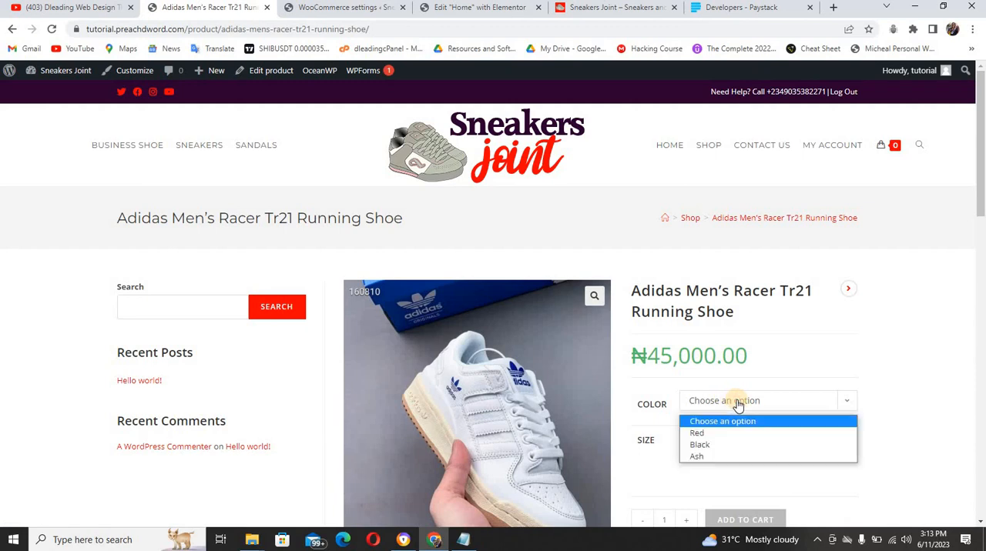
click(724, 445)
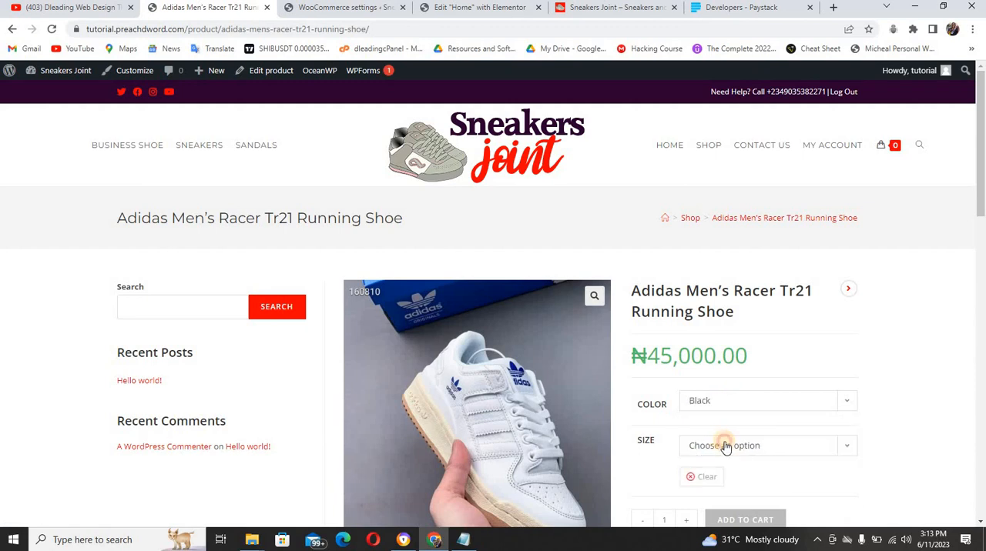
click(724, 446)
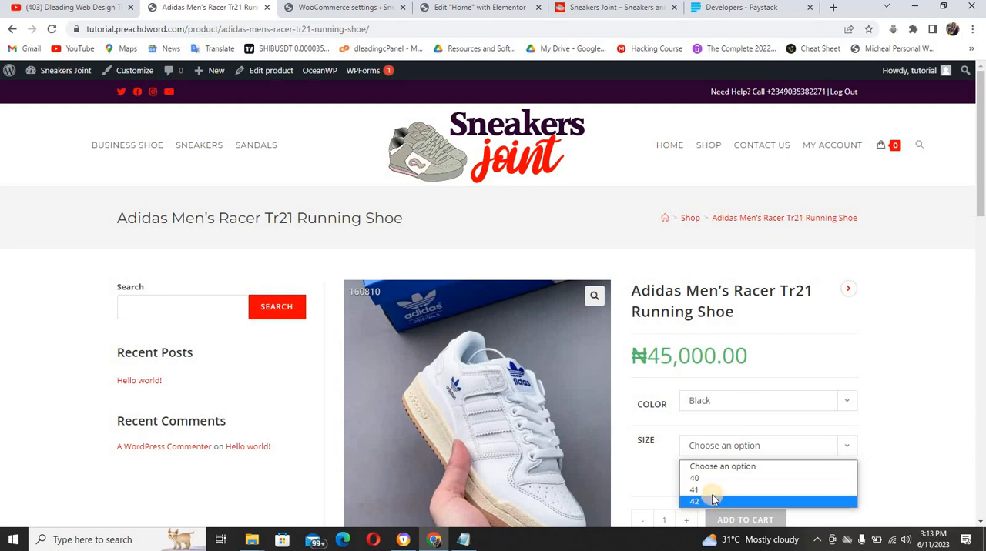
click(712, 501)
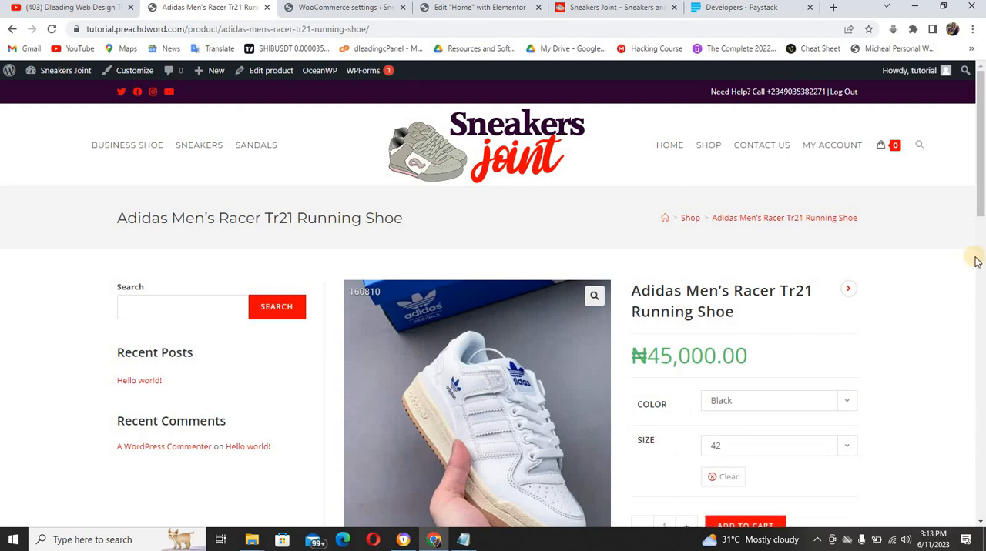
scroll(980, 210, down, 2)
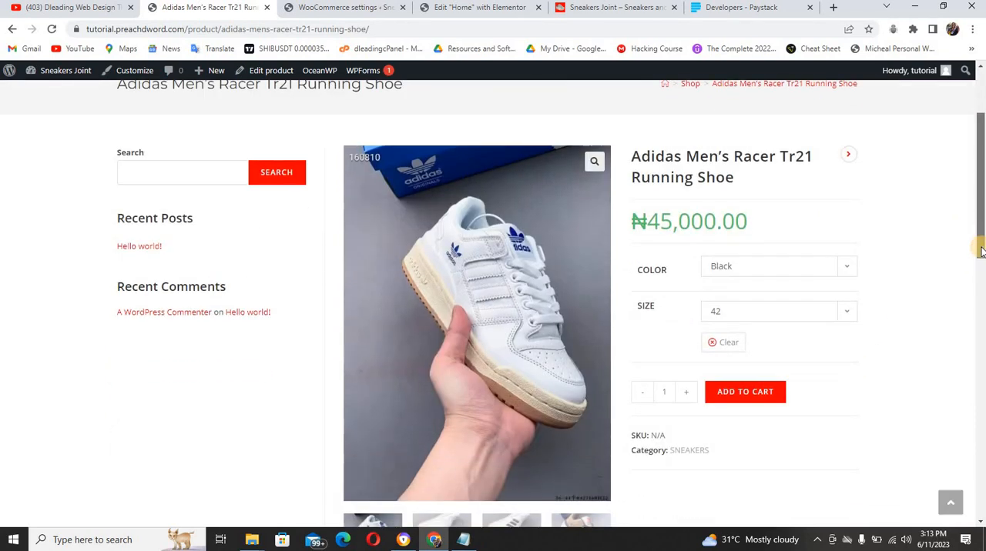
click(759, 392)
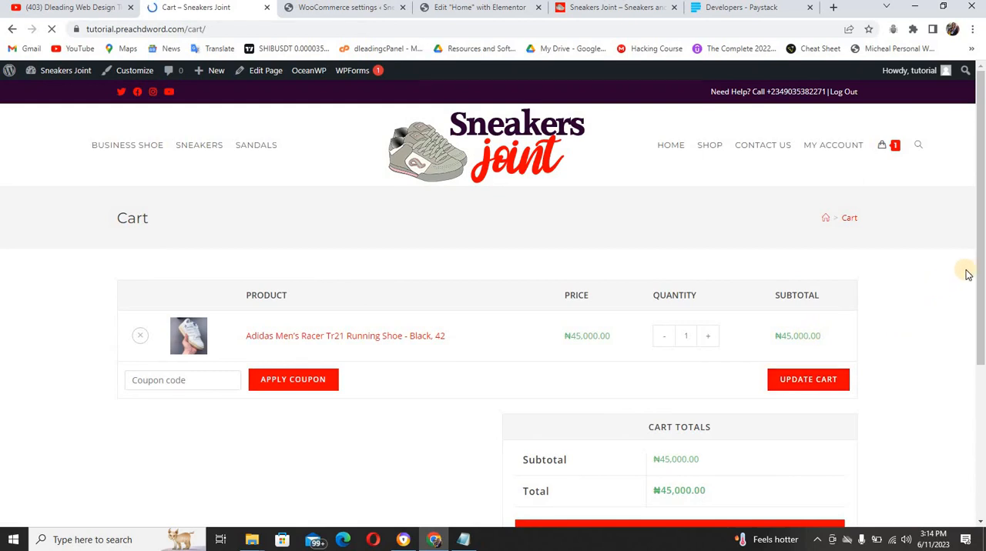
Proceed from the cart to checkout and fill in the billing details with the customer's saved address
scroll(770, 293, down, 2)
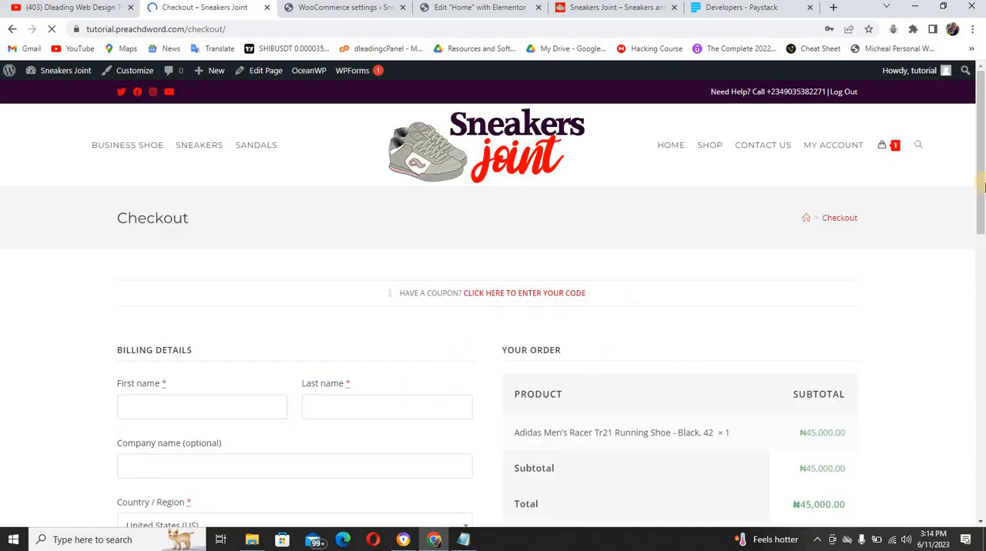
scroll(982, 231, down, 2)
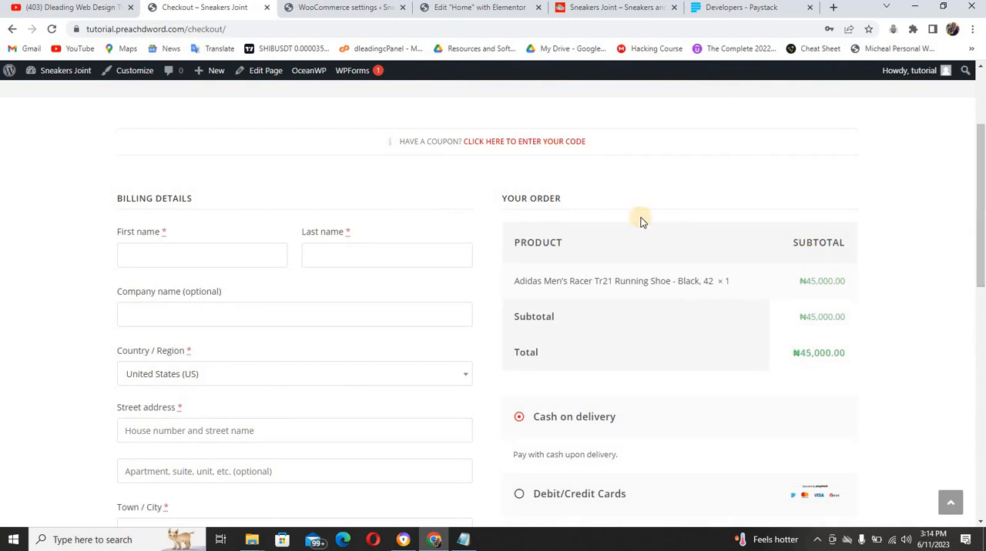
click(264, 251)
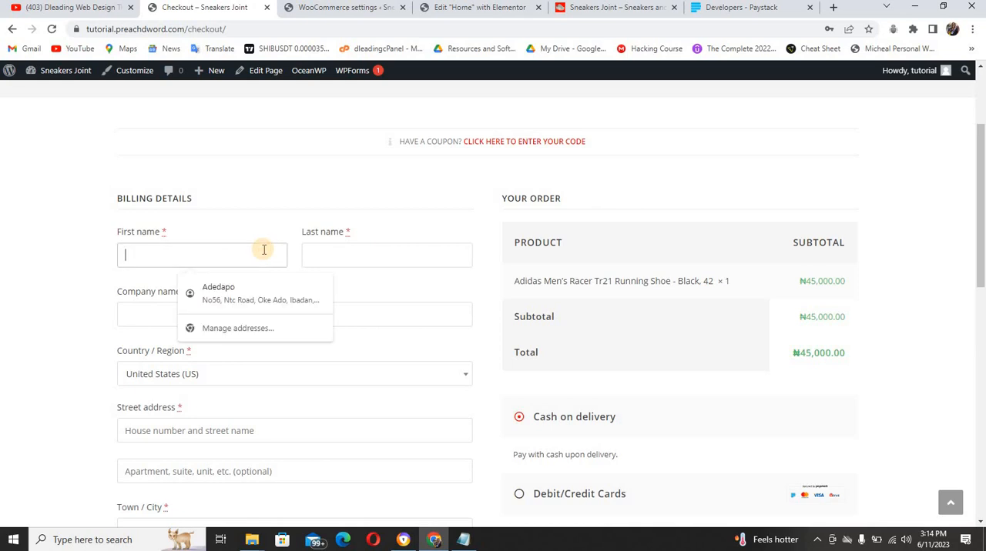
click(260, 286)
scroll(280, 313, down, 4)
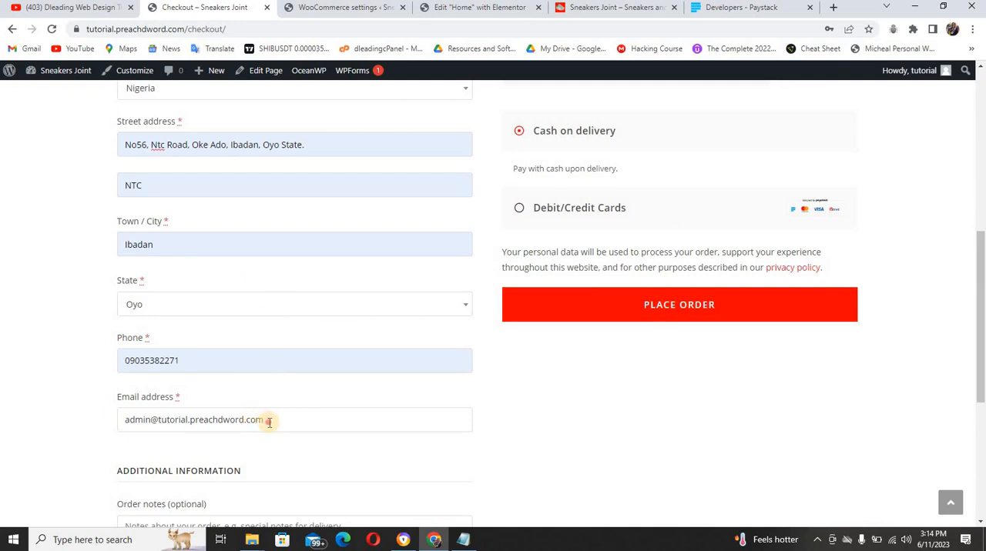
Replace the billing email address with the customer's saved personal email
drag(269, 422, 122, 426)
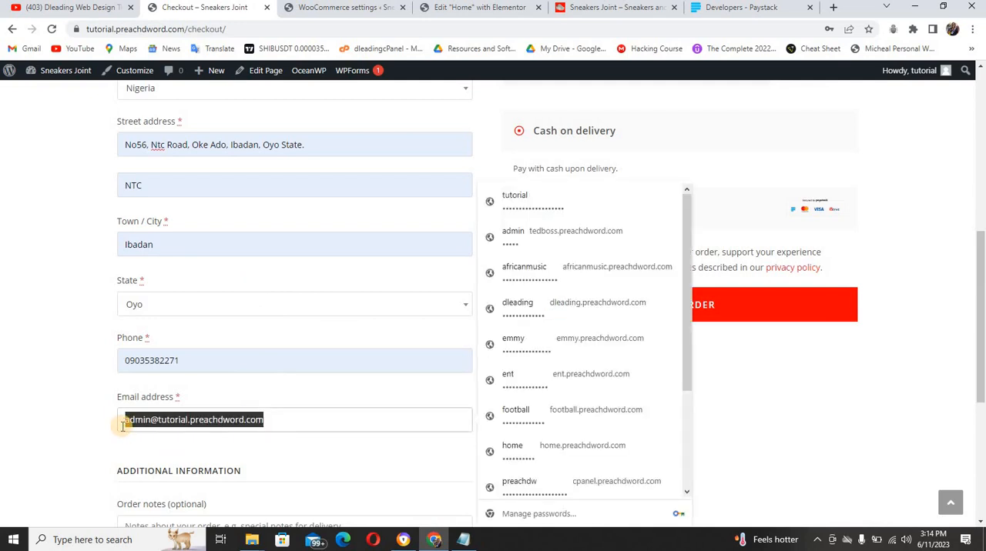
click(208, 453)
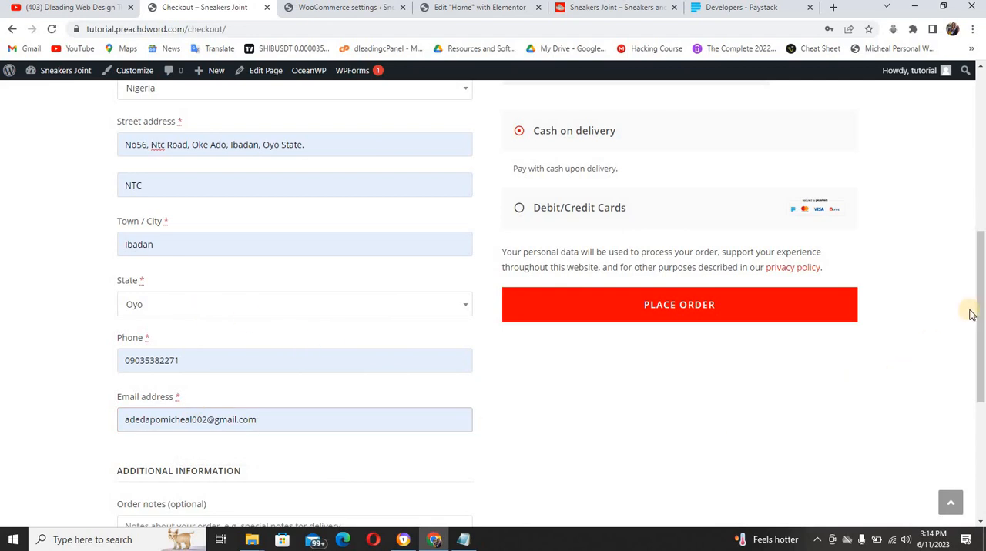
Select Debit/Credit Cards as the payment method, place the order and dismiss the browser's address update offer
scroll(870, 335, down, 3)
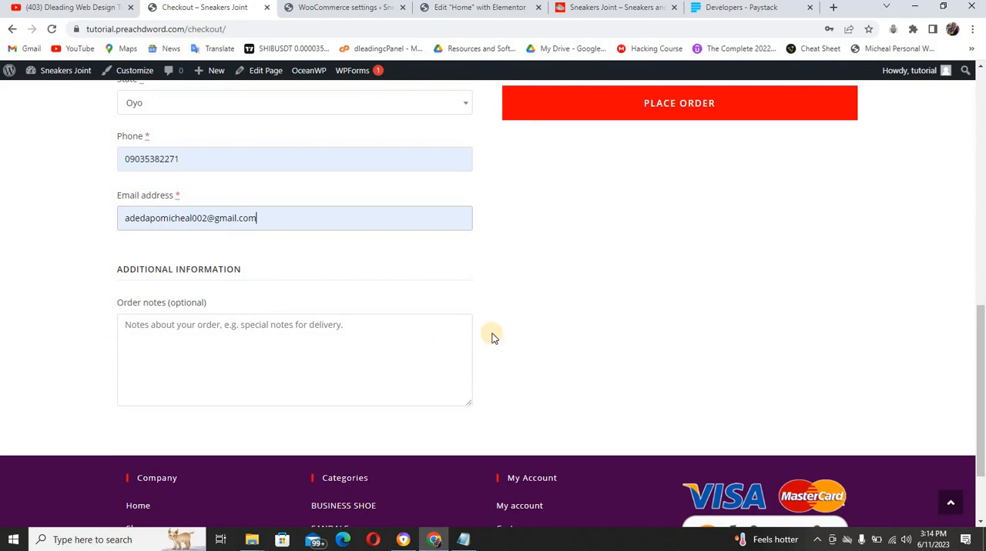
drag(981, 325, 944, 194)
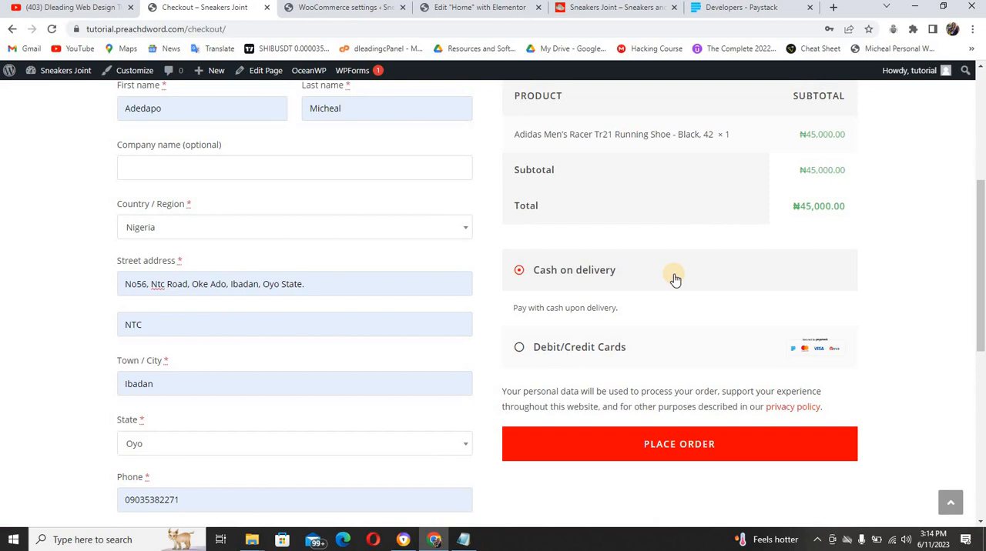
click(521, 349)
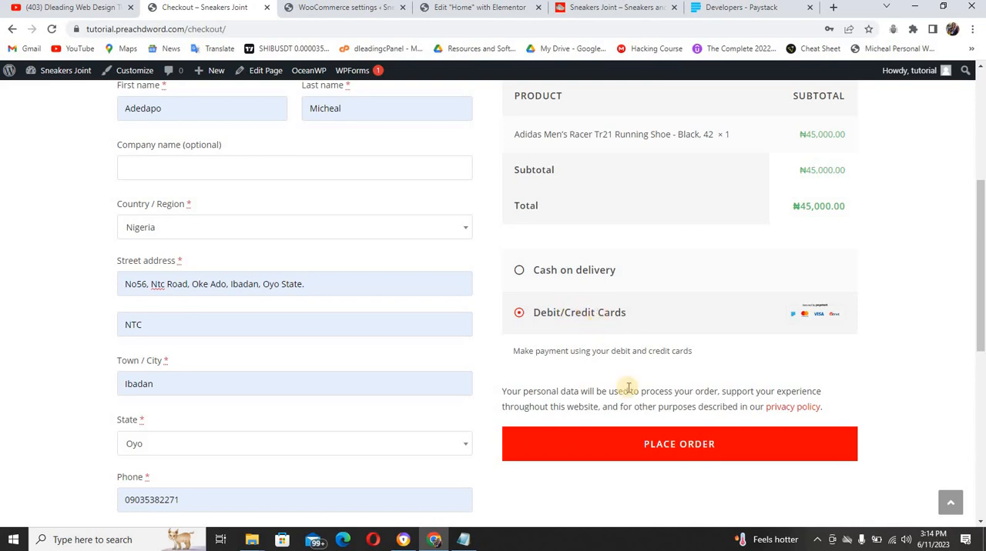
click(671, 447)
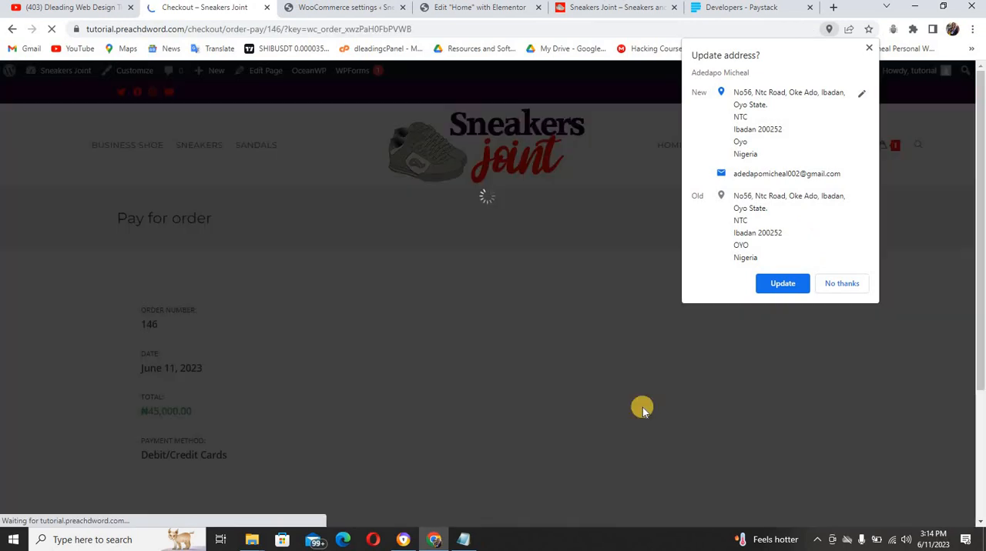
click(867, 49)
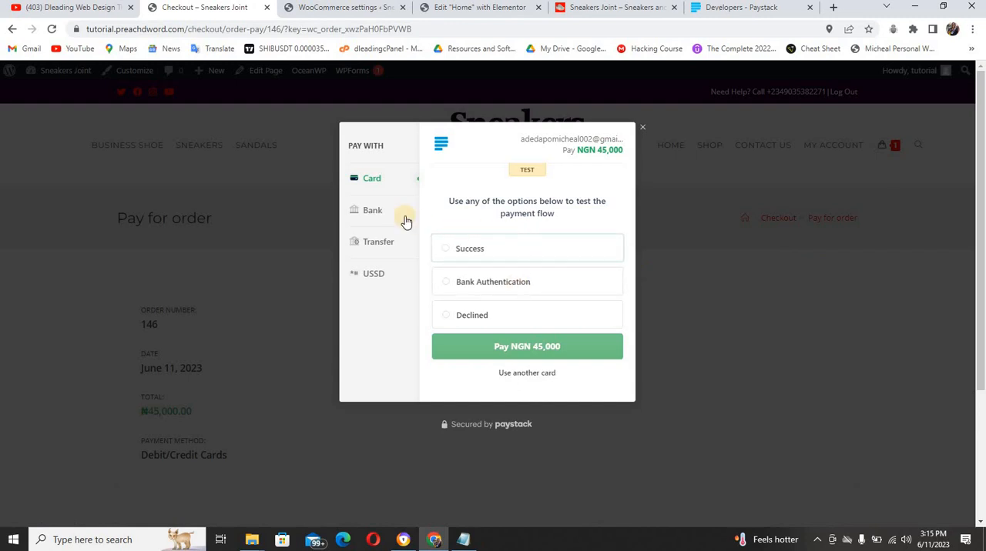
Pay for the order in the Paystack popup with the Success test option, and return to the store's home page
click(486, 246)
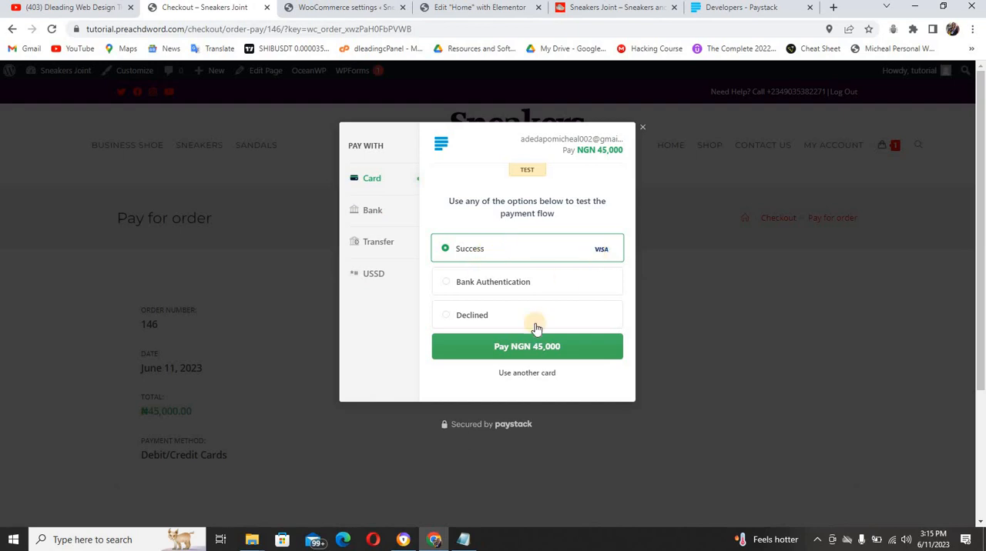
click(515, 348)
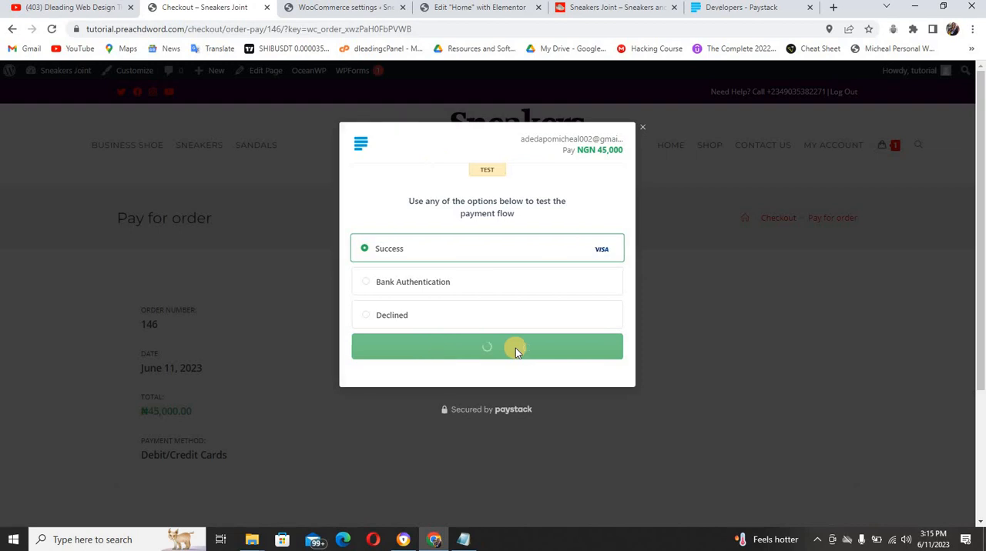
click(544, 148)
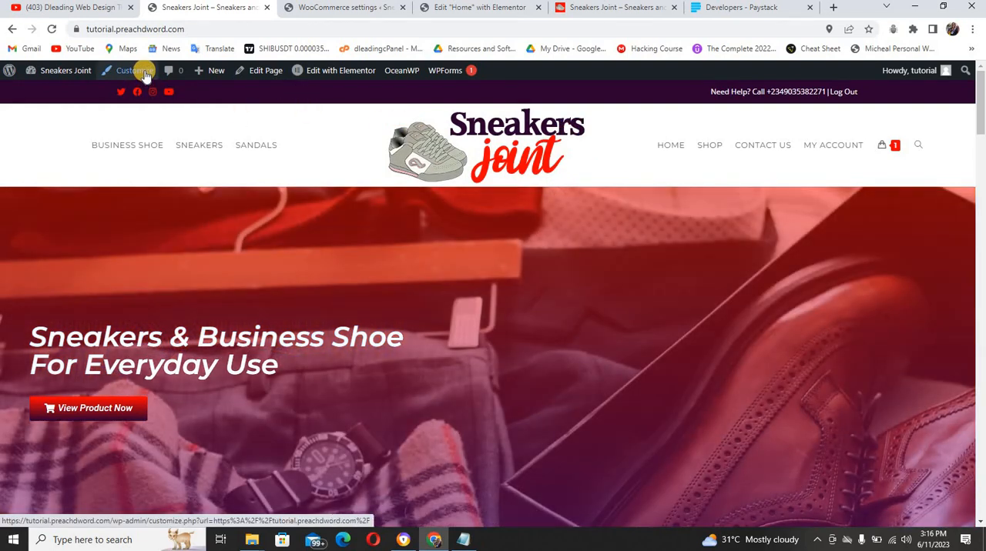
Switch to the Home page's Elementor editor and save the page to the library as "Sneakers Template"
click(502, 9)
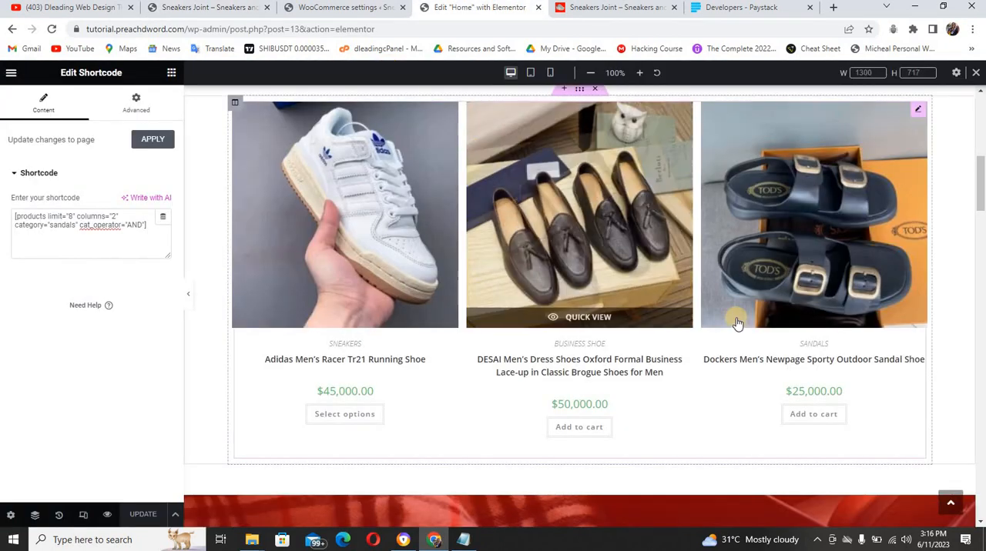
scroll(780, 316, down, 5)
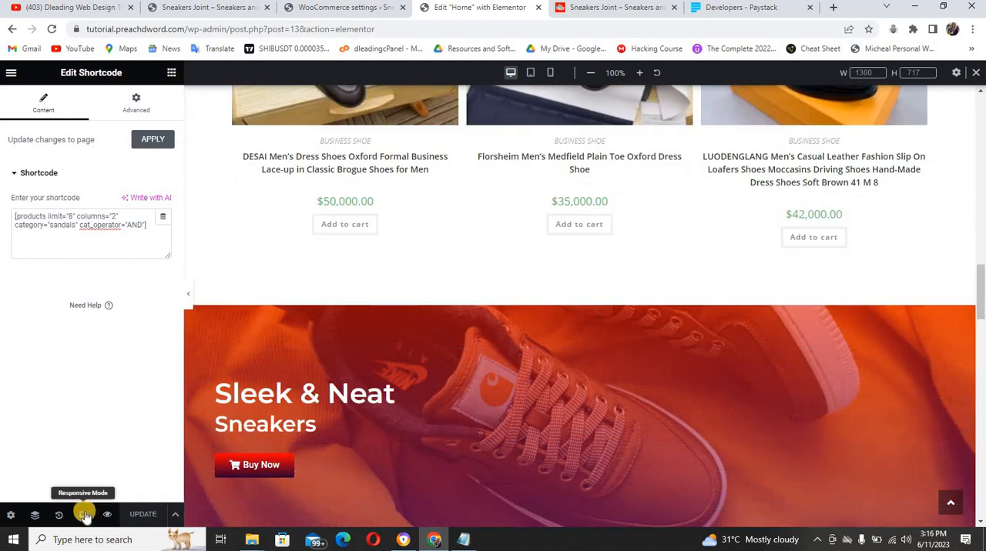
click(175, 516)
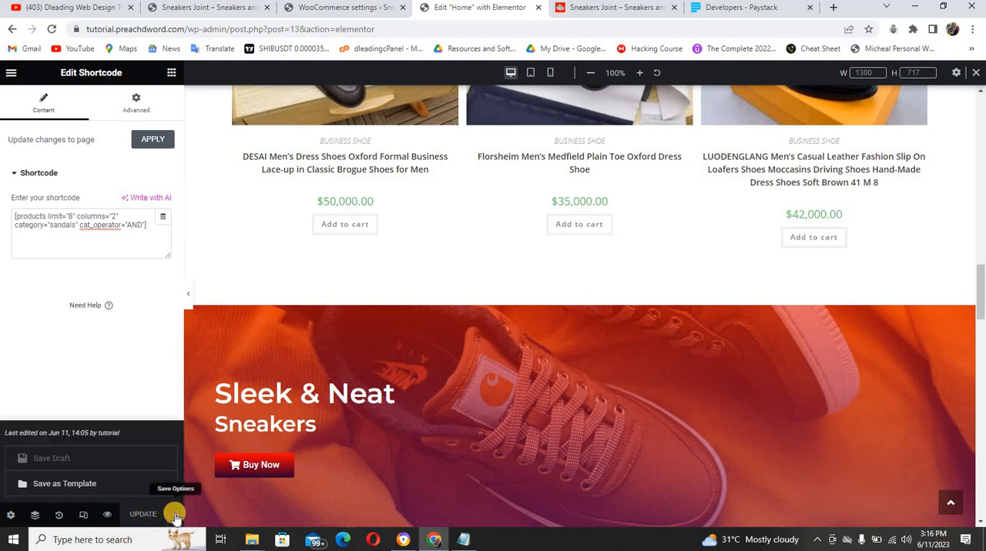
click(82, 485)
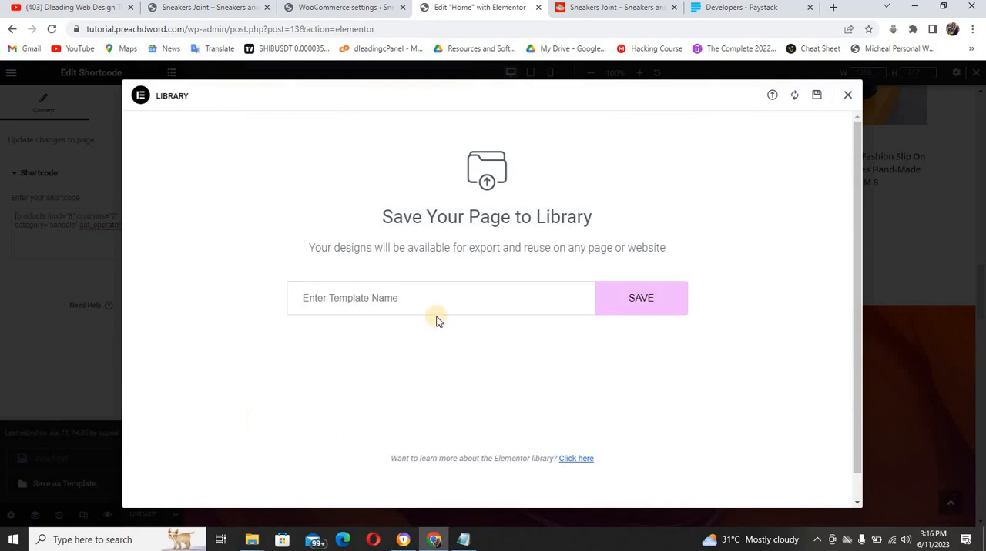
click(430, 302)
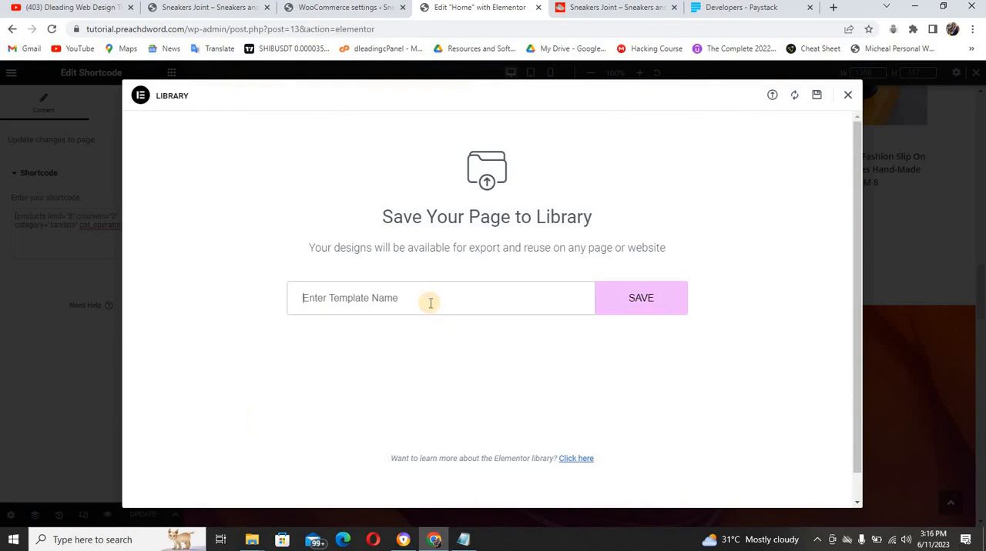
text(Sneakers Template)
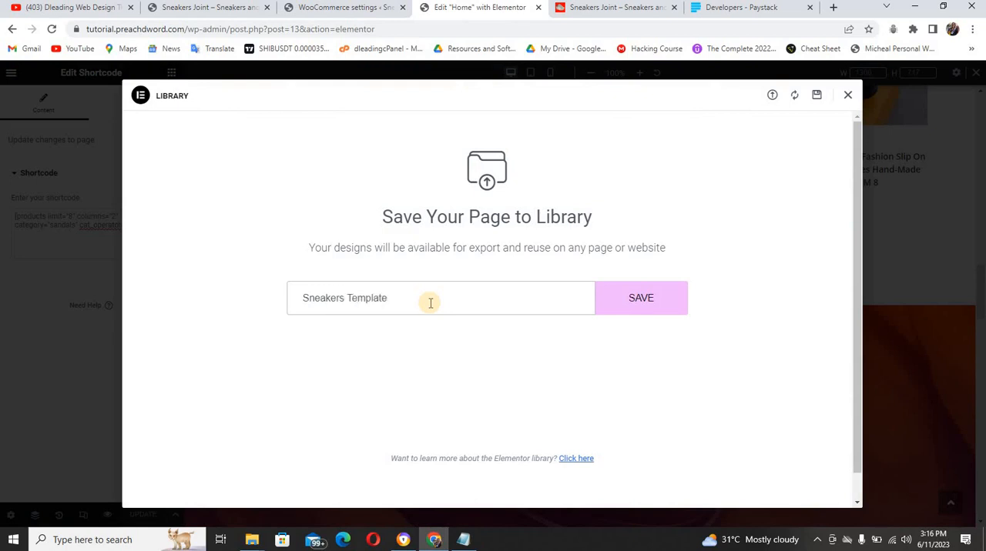
click(623, 304)
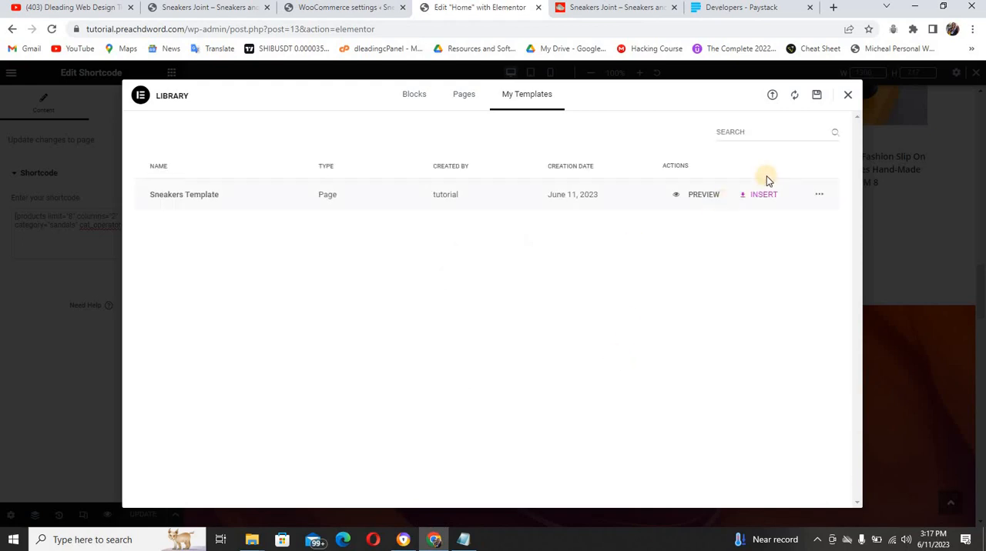
Export Sneakers Template from the saved templates without inserting it, and close the library
click(762, 195)
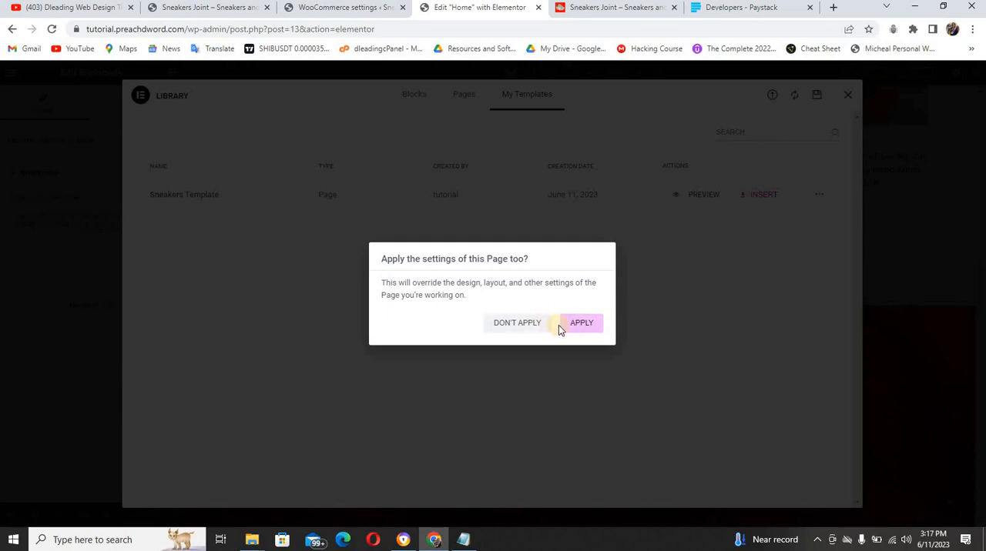
click(742, 275)
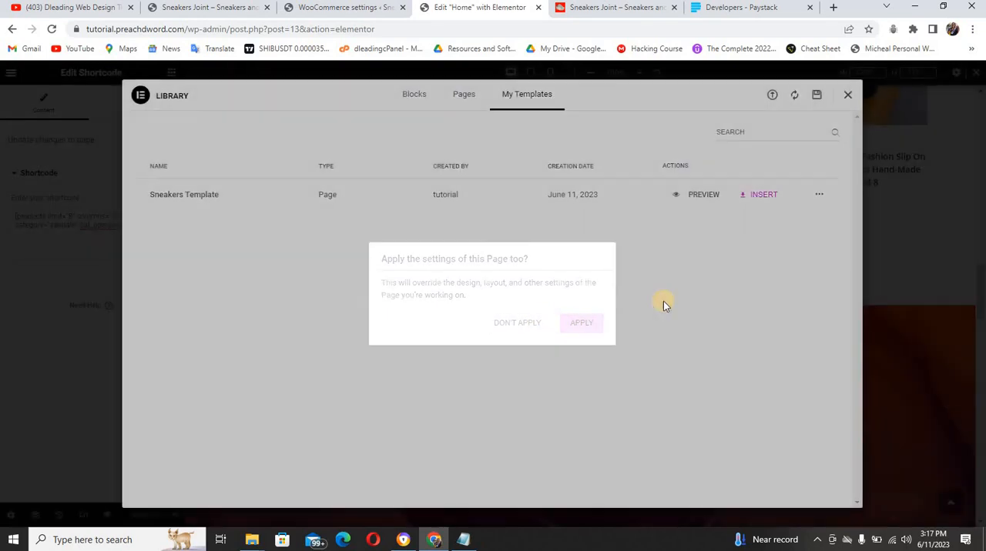
click(819, 196)
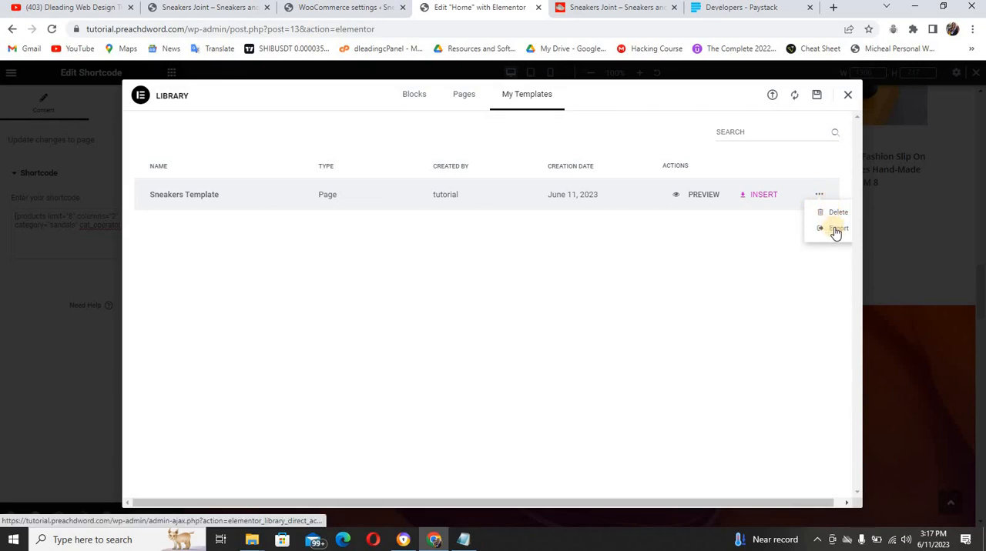
click(836, 230)
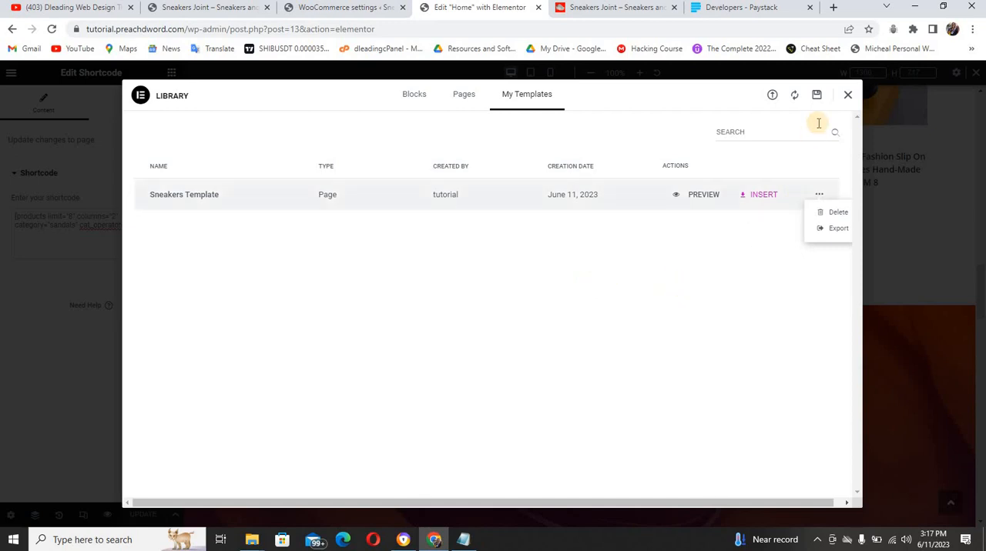
click(848, 97)
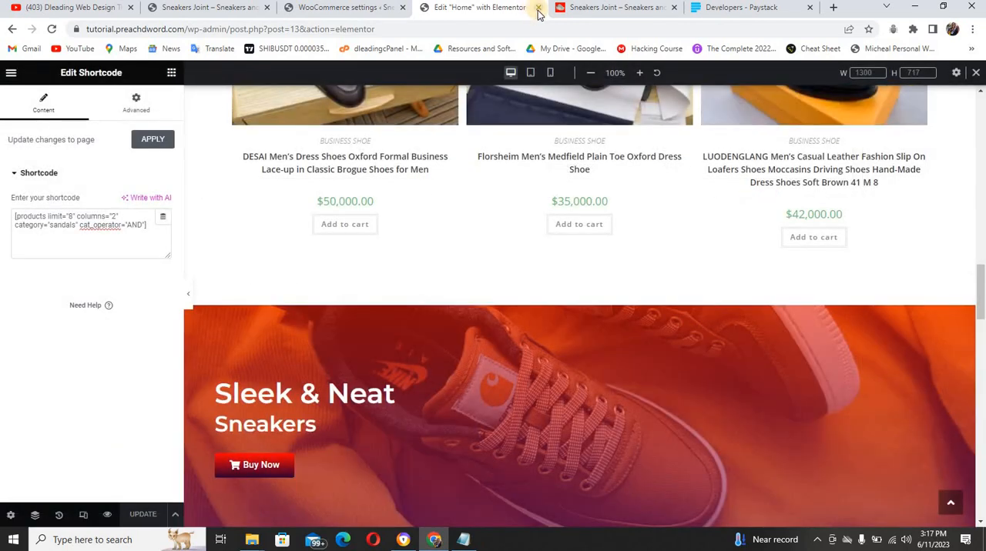
Close the Home page's Elementor editor and open the Contact Us page for editing from the list of all pages
click(538, 8)
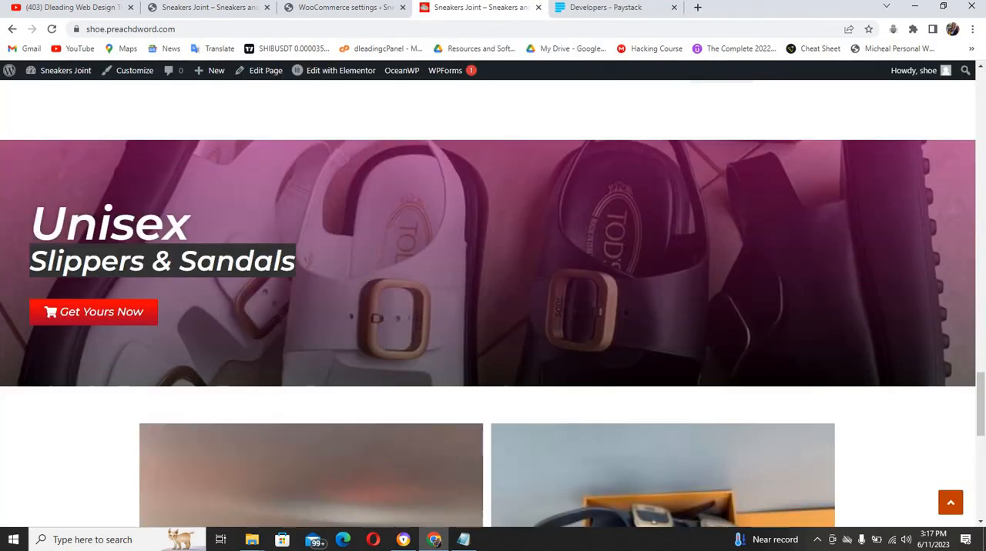
click(336, 10)
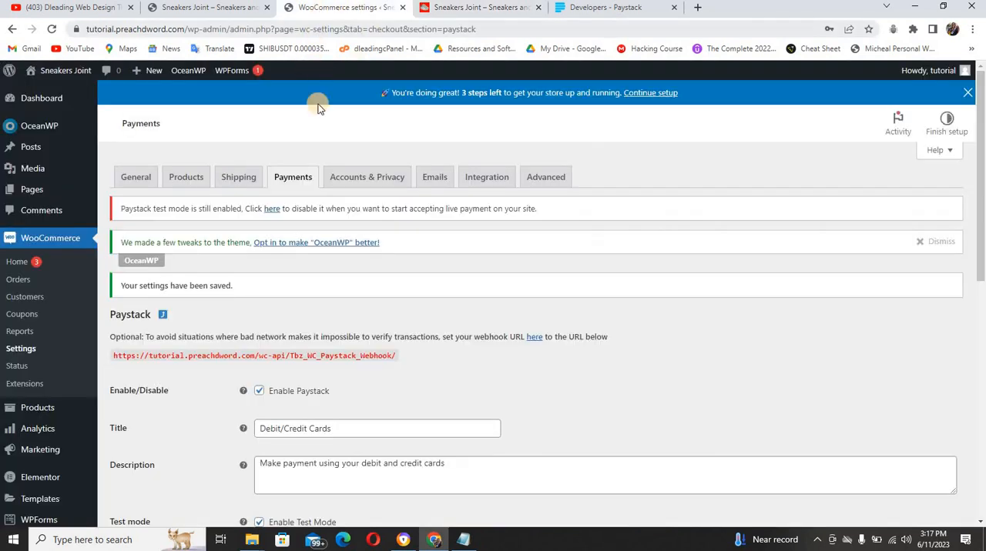
mouse_move(34, 191)
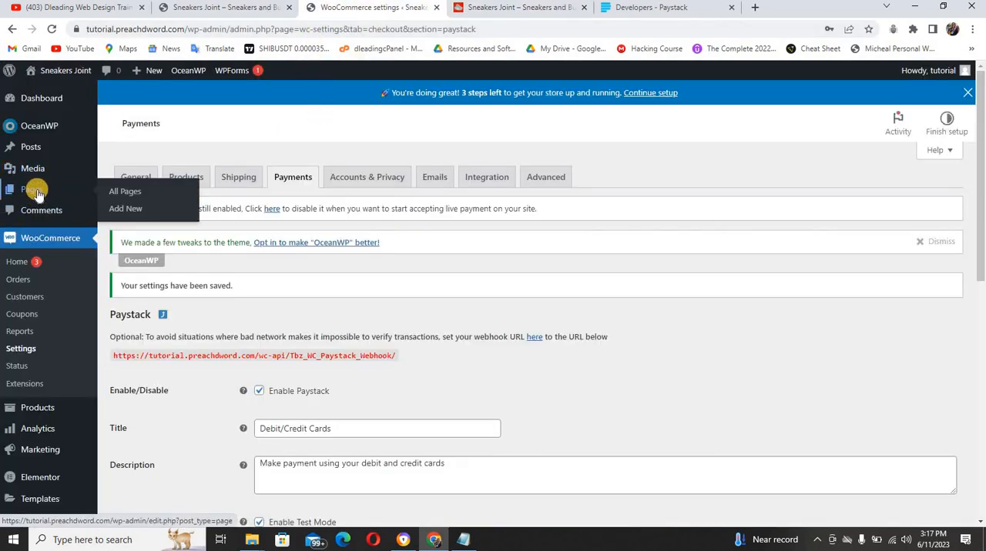
click(117, 193)
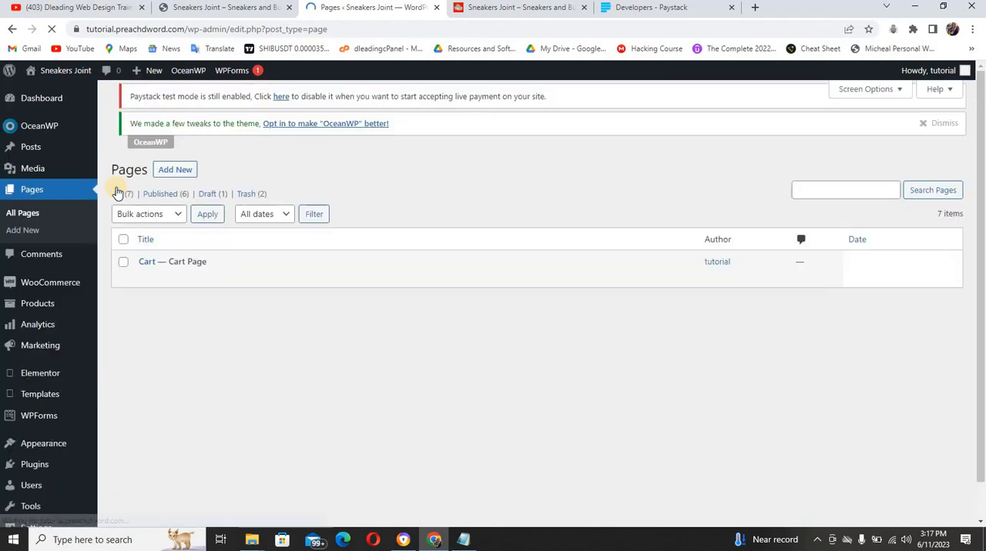
mouse_move(147, 355)
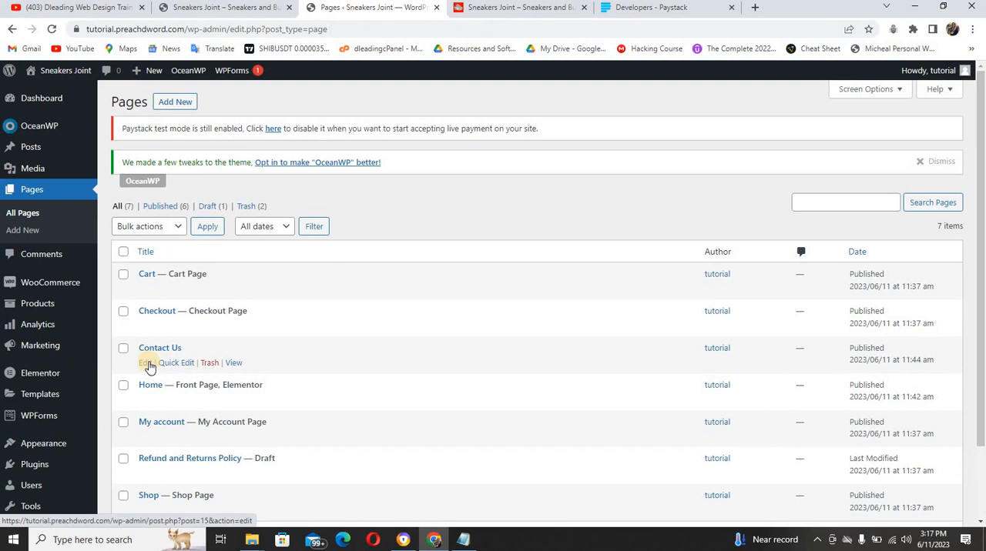
click(146, 362)
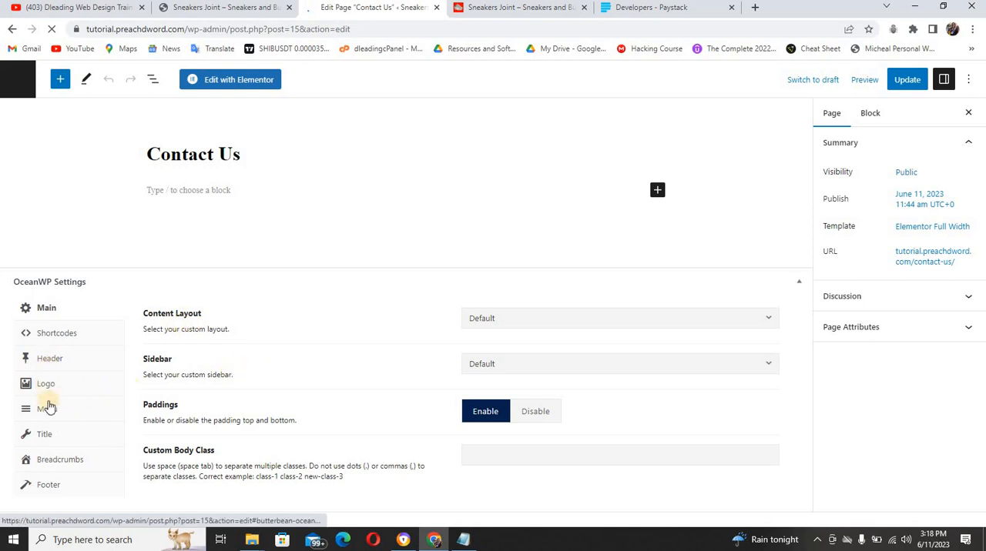
Disable the page title display in the Contact Us page's OceanWP title settings and update the page
click(46, 438)
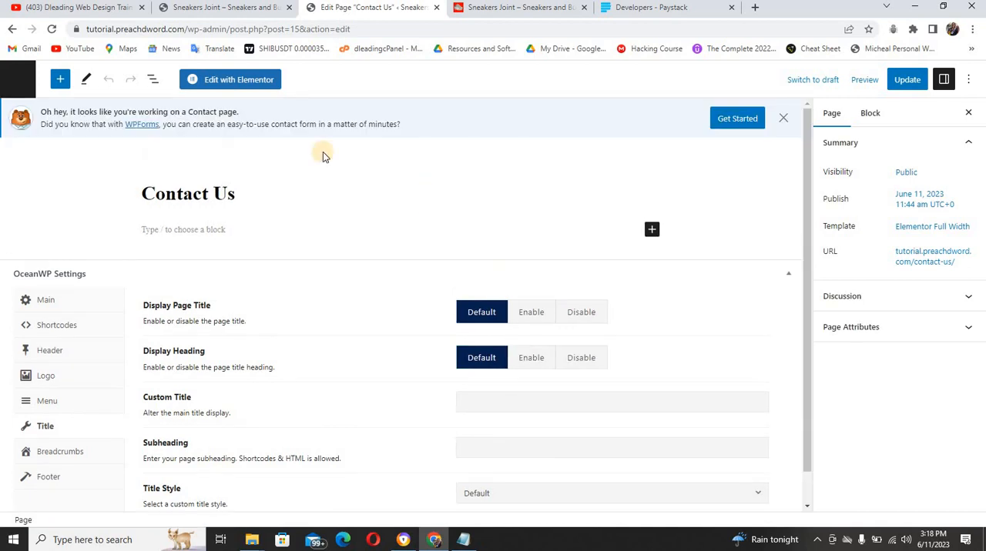
click(581, 313)
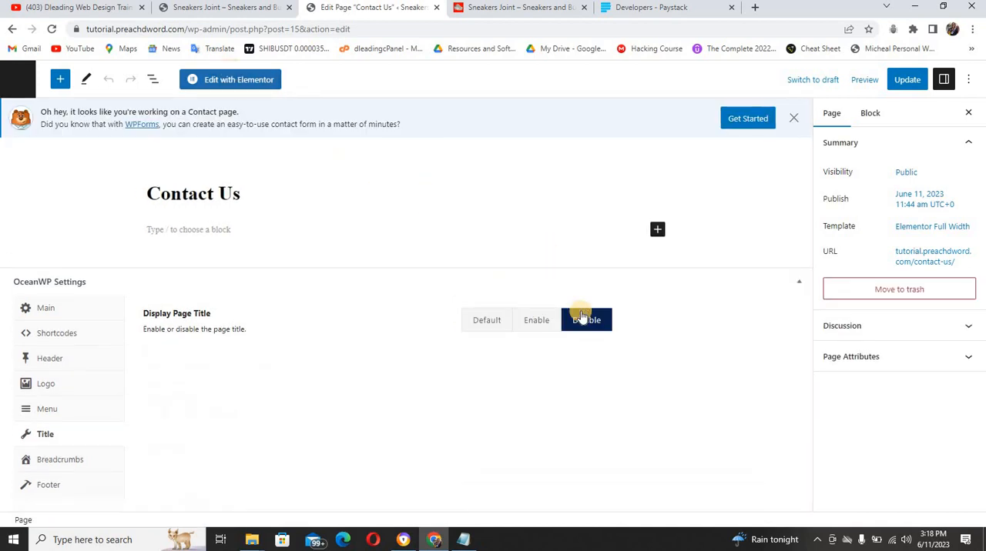
click(909, 82)
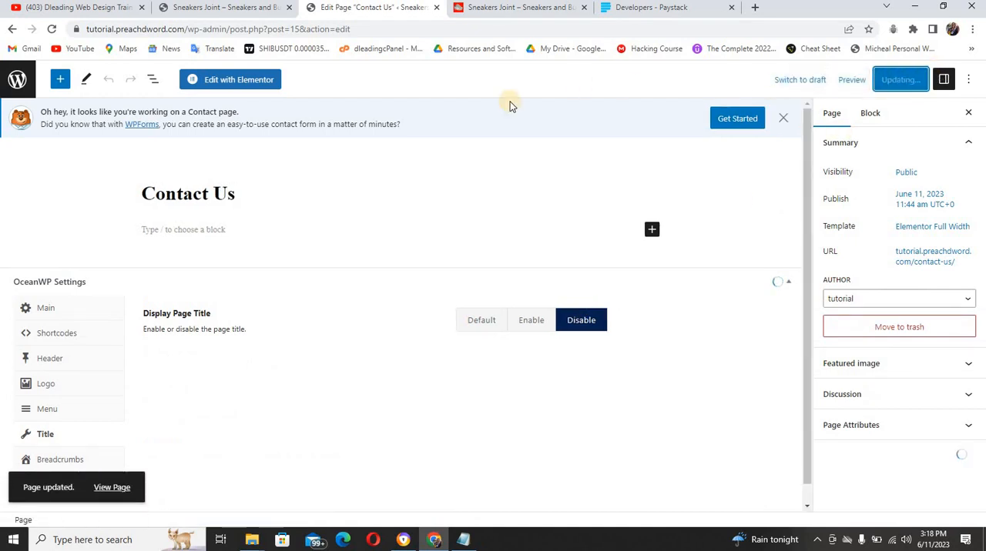
Edit the Contact Us page with Elementor, show the saved templates in the library and sync it
click(258, 83)
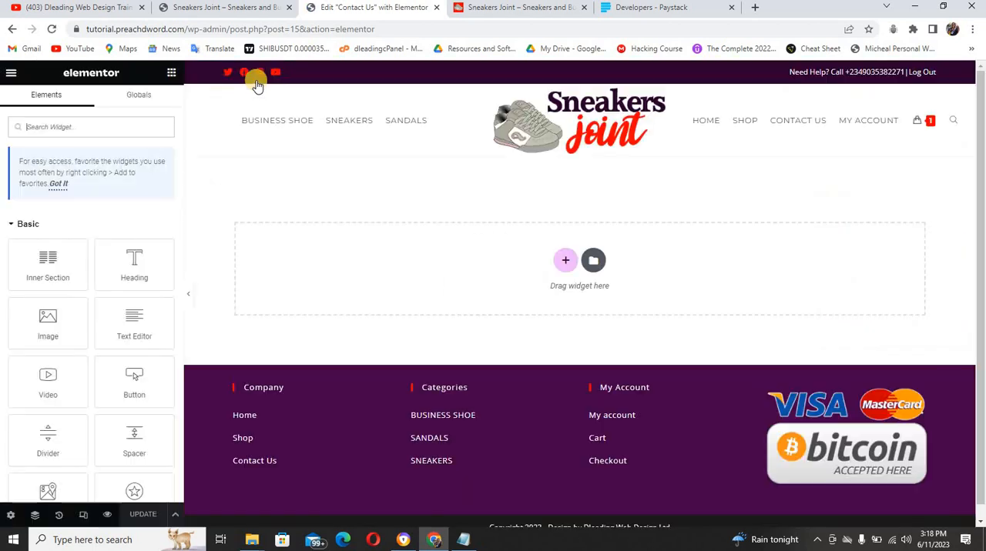
click(593, 262)
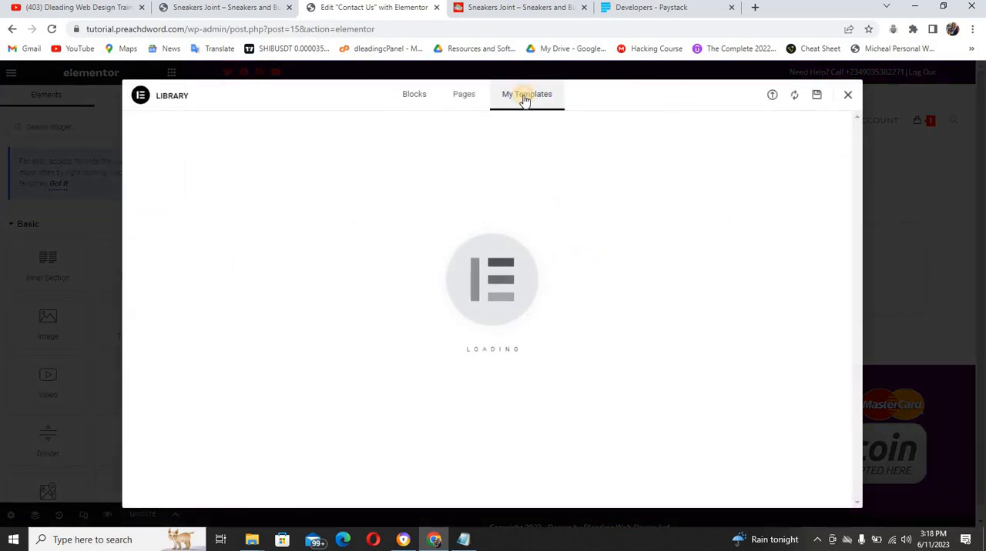
click(524, 98)
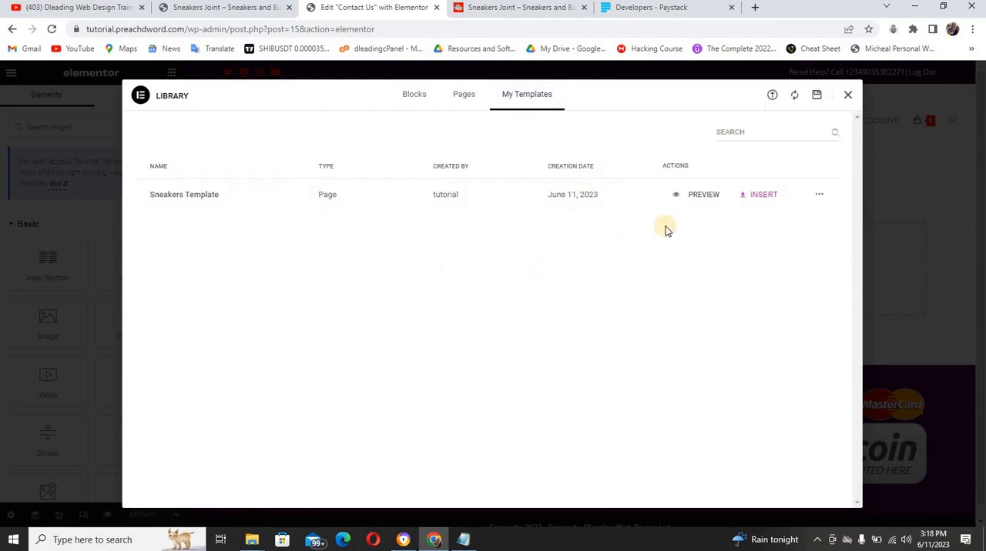
click(795, 93)
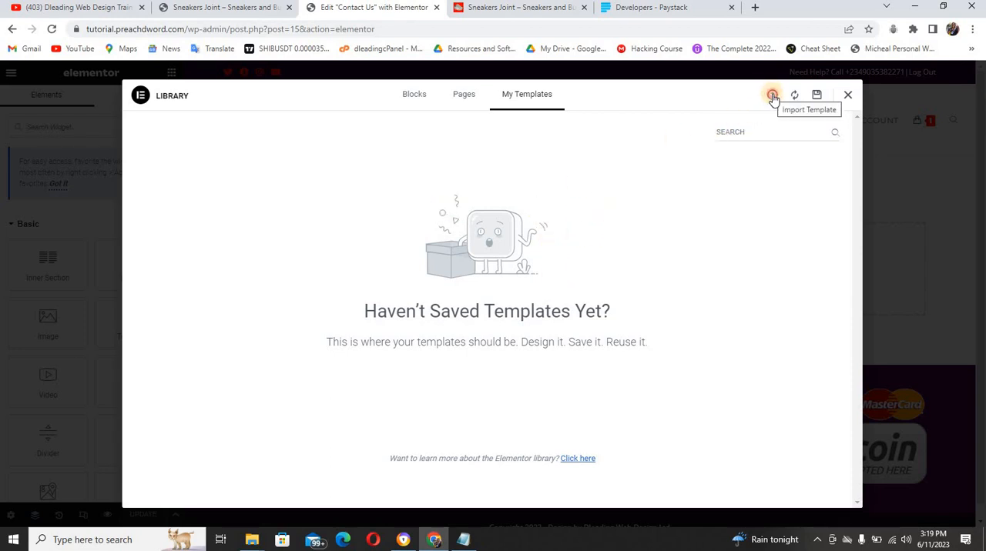
click(772, 95)
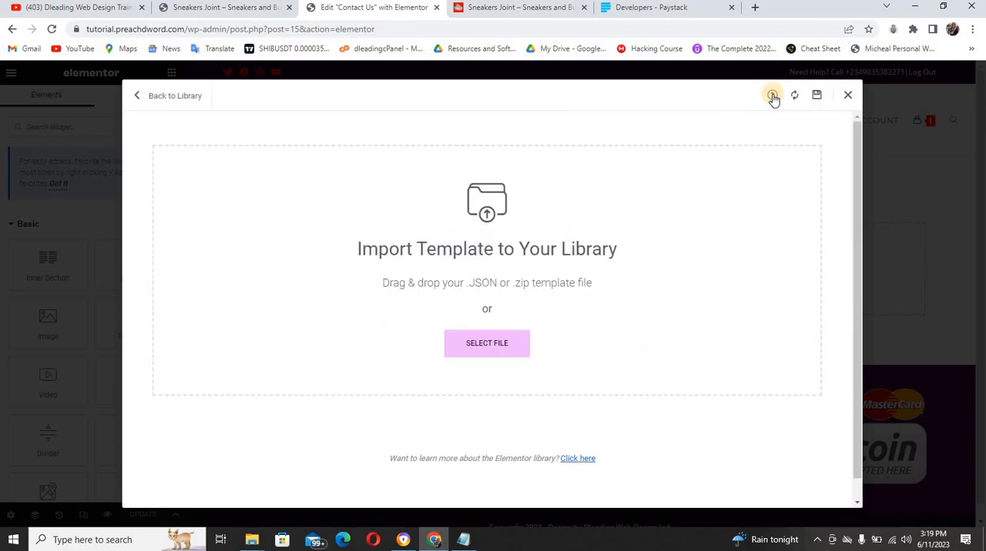
click(491, 344)
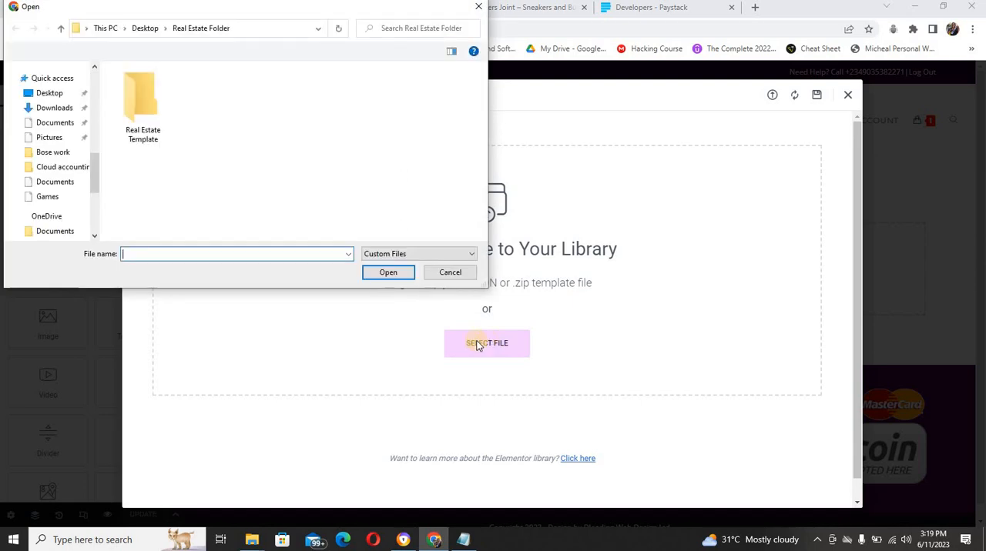
drag(96, 173, 98, 64)
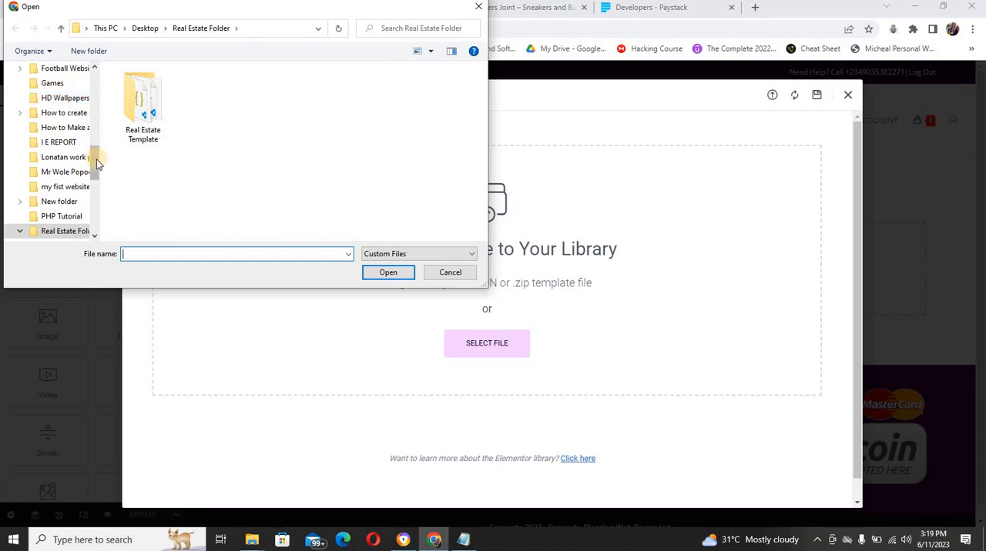
drag(97, 161, 95, 60)
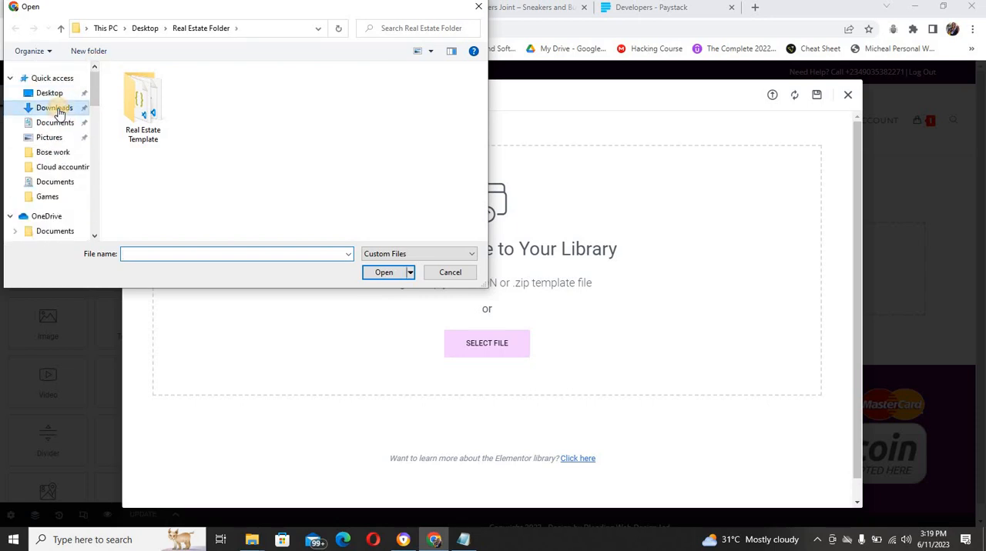
click(58, 113)
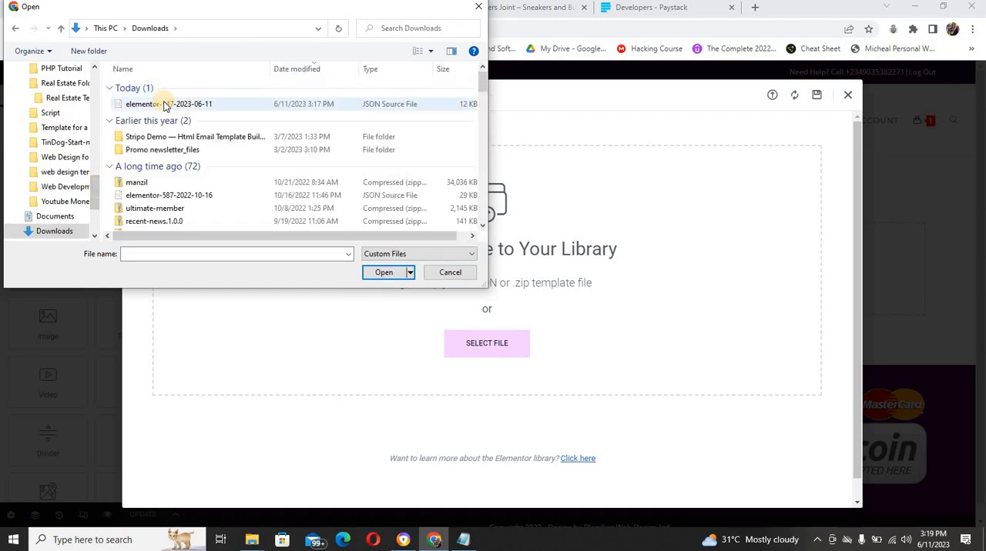
click(164, 103)
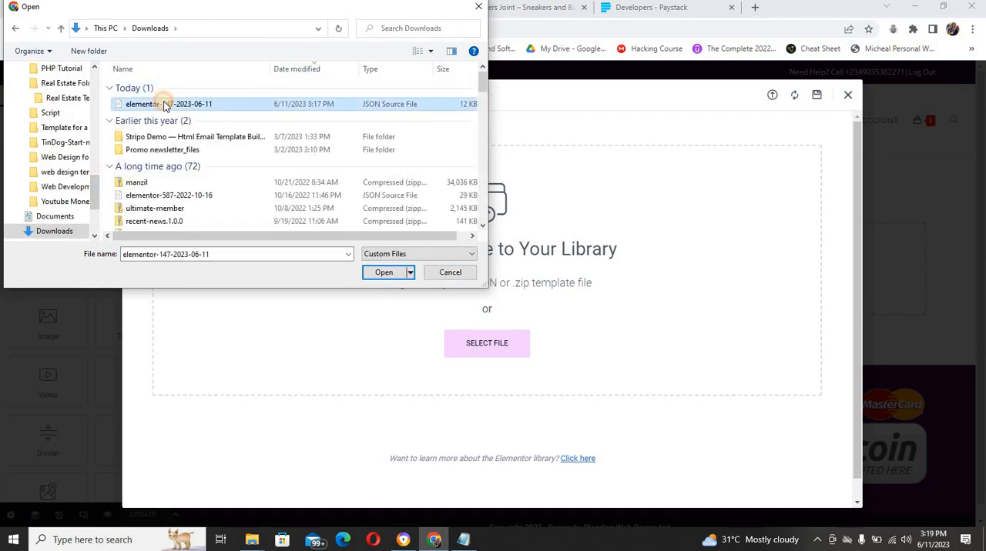
click(384, 273)
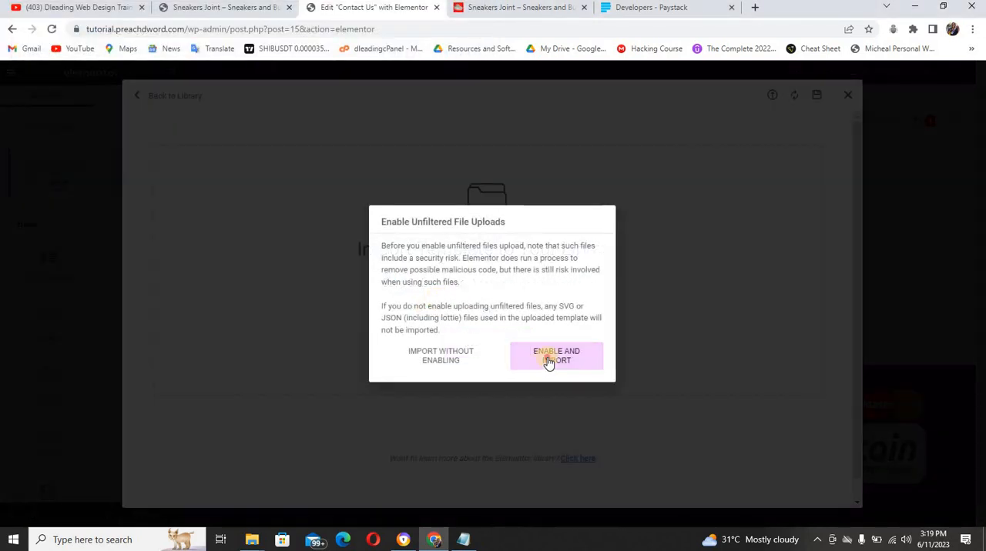
click(549, 362)
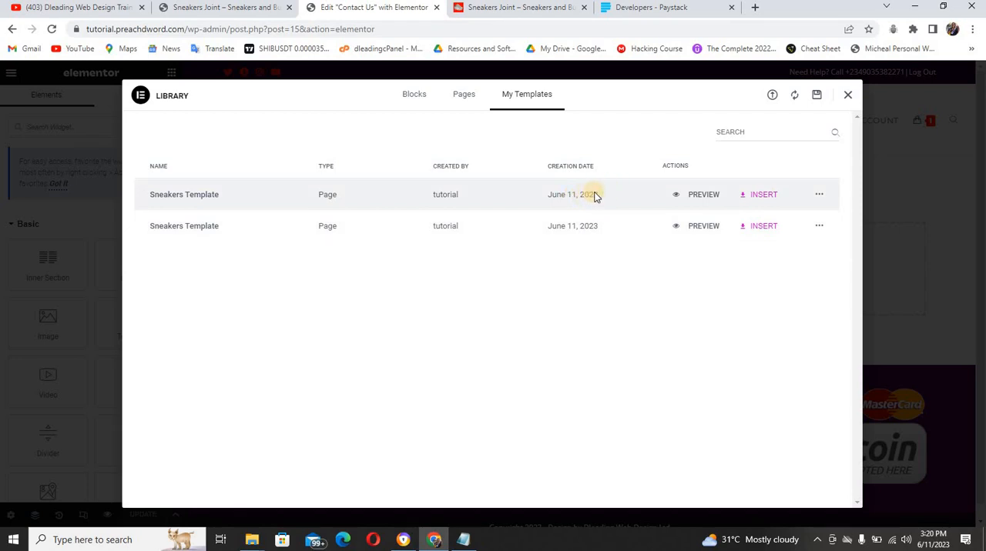
Insert the first Sneakers Template into the Contact Us page with its page settings applied, and preview the page
click(763, 196)
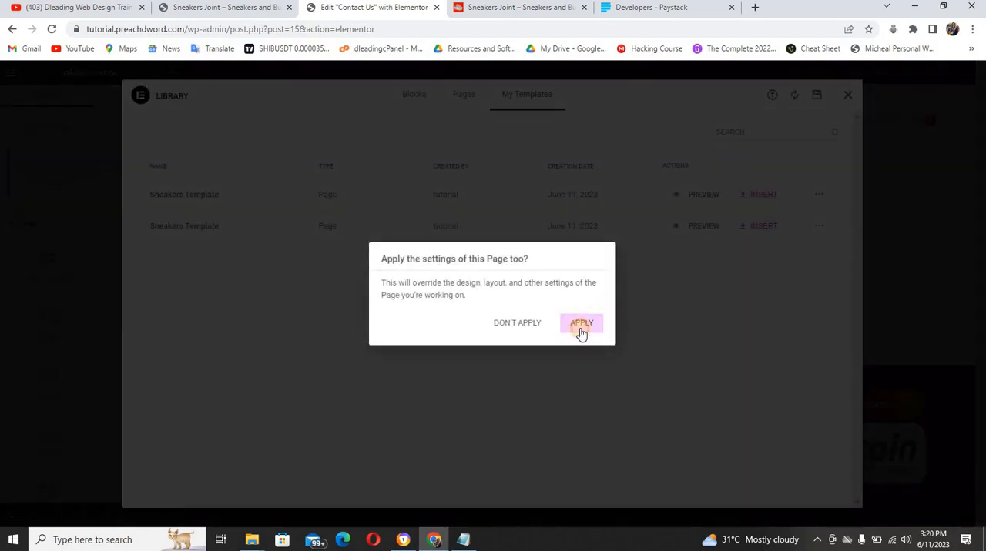
click(581, 326)
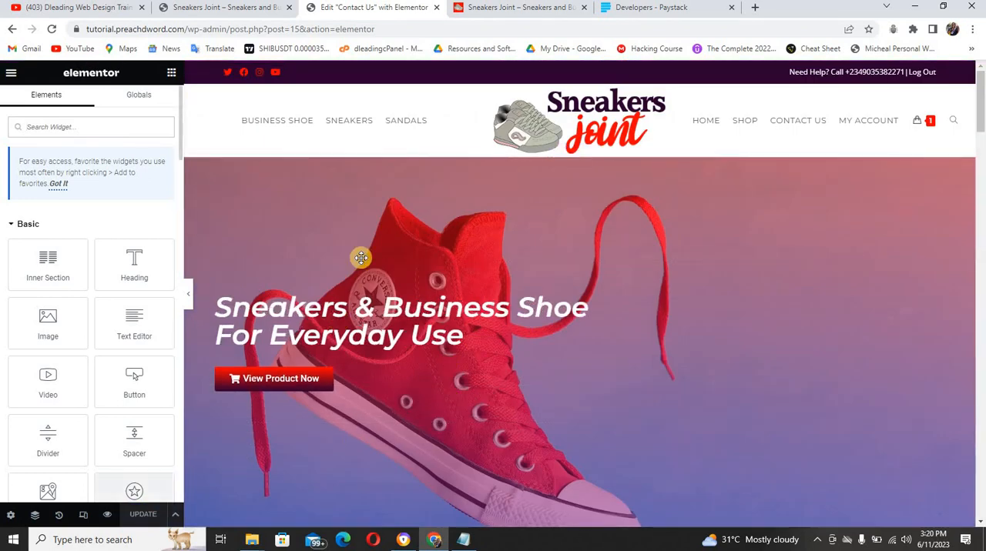
click(108, 515)
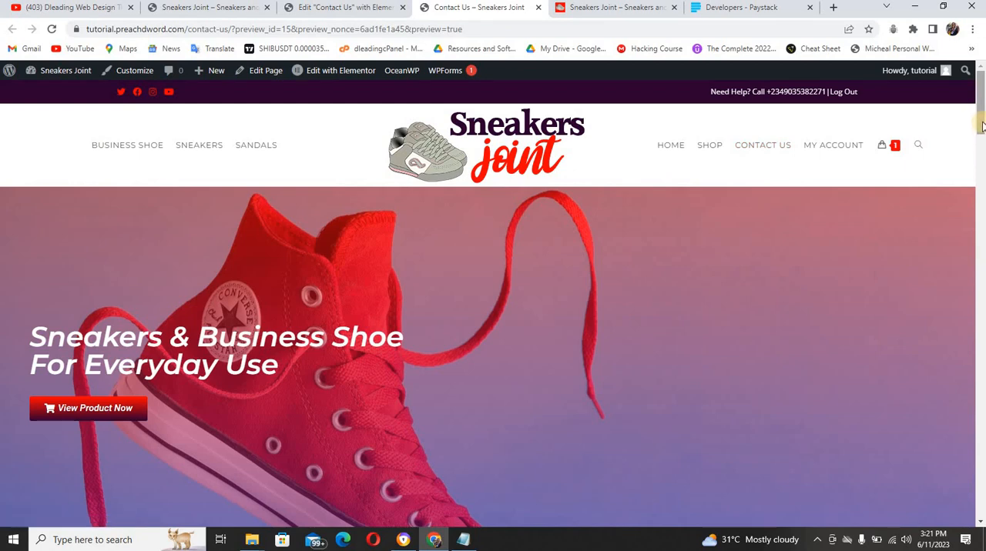
drag(981, 125, 972, 108)
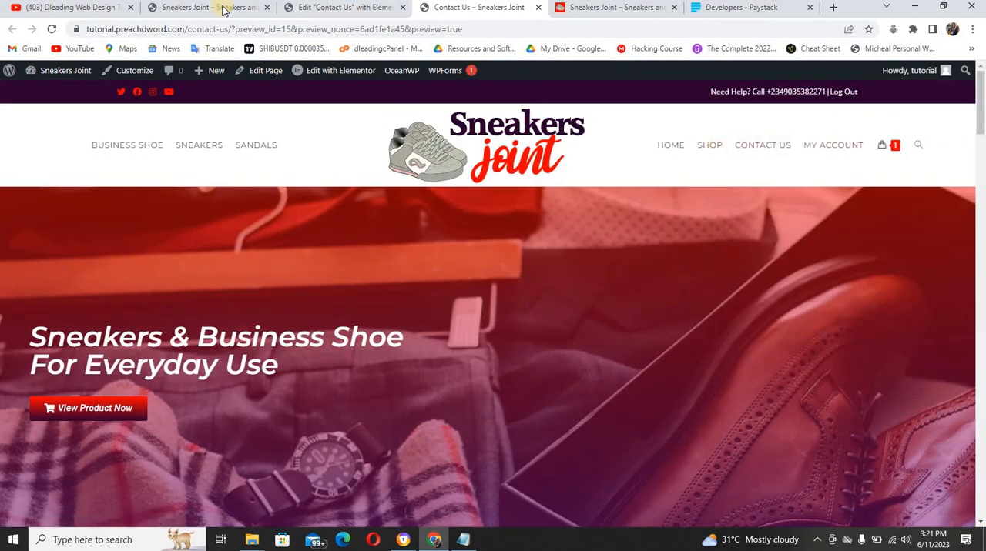
Review the store's home page from header to footer, and close the Contact Us page's Elementor editor
click(224, 9)
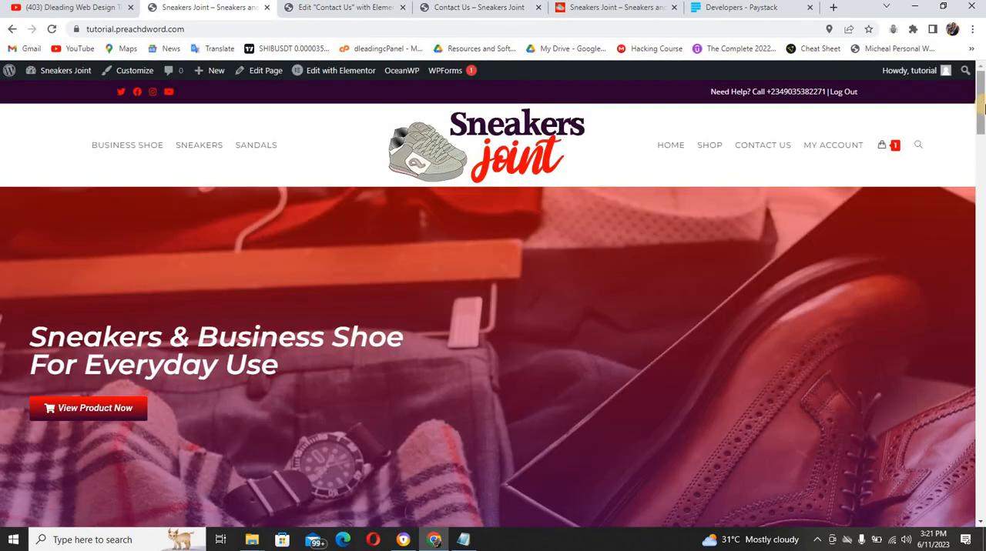
drag(983, 148, 981, 526)
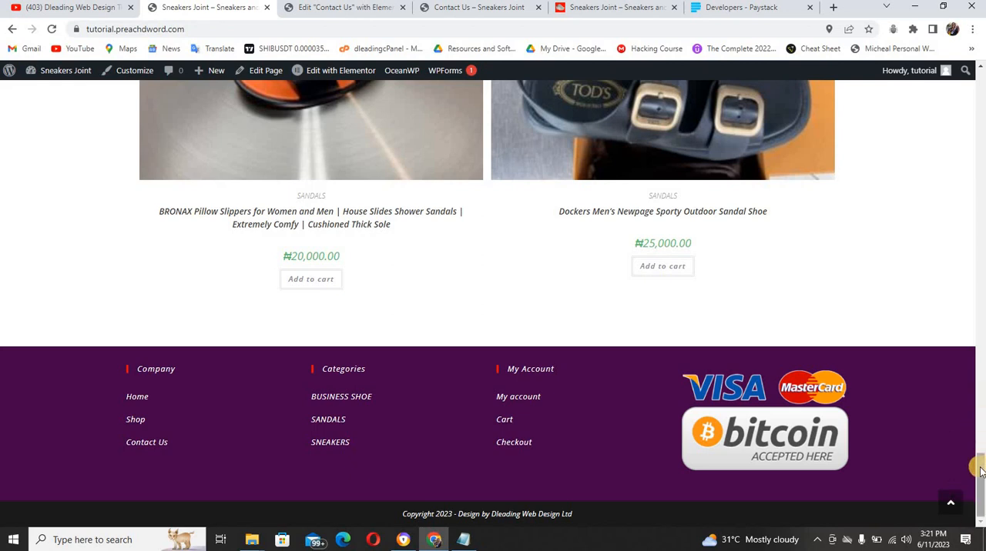
drag(980, 460, 981, 83)
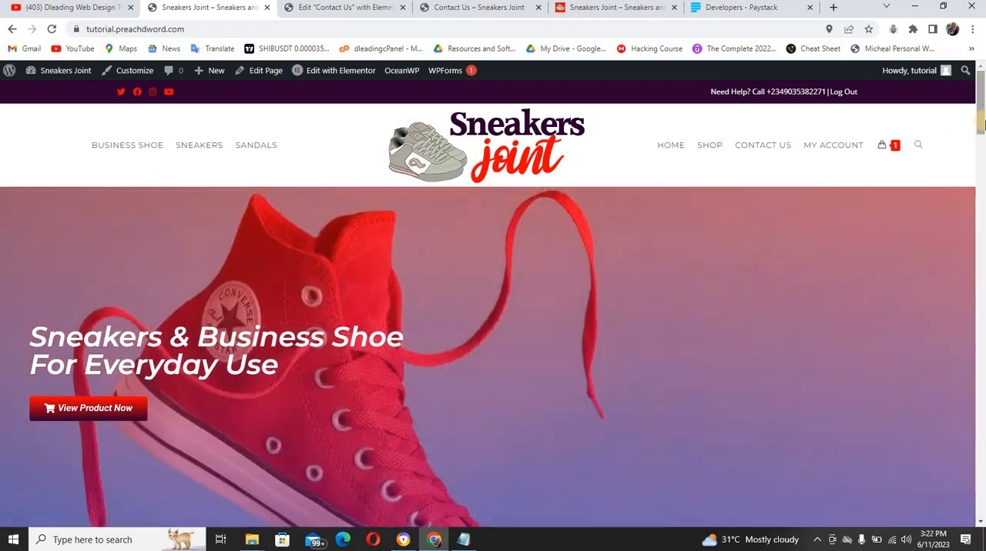
drag(983, 121, 981, 91)
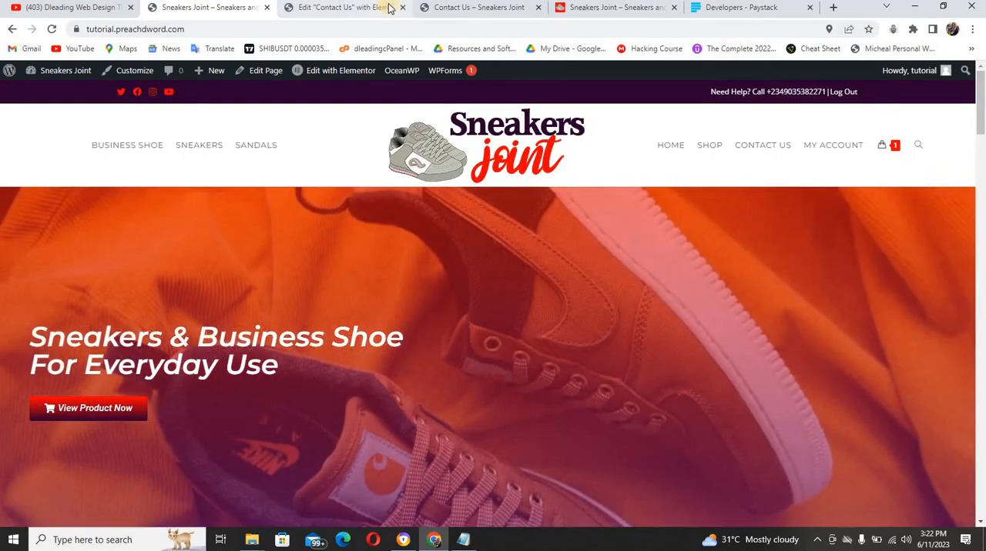
click(394, 8)
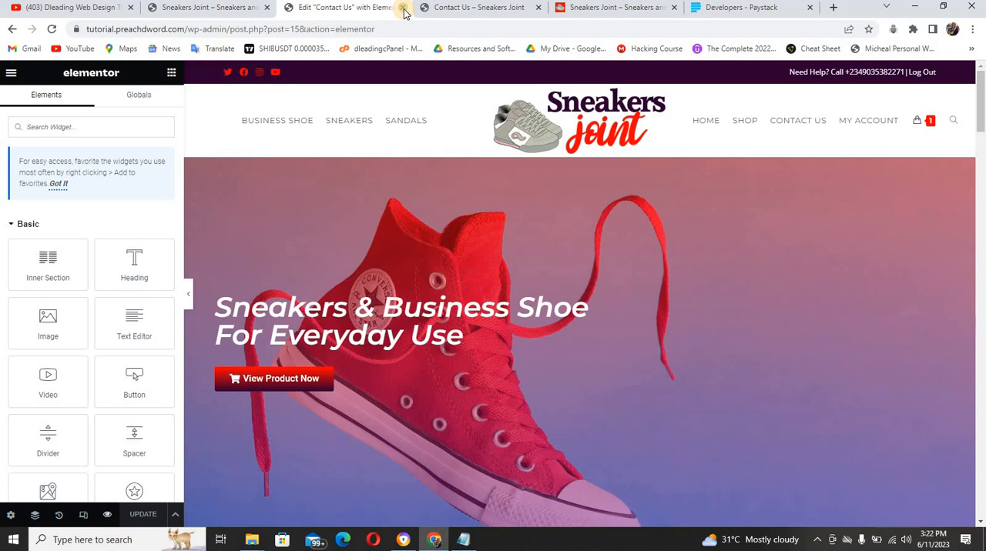
click(402, 8)
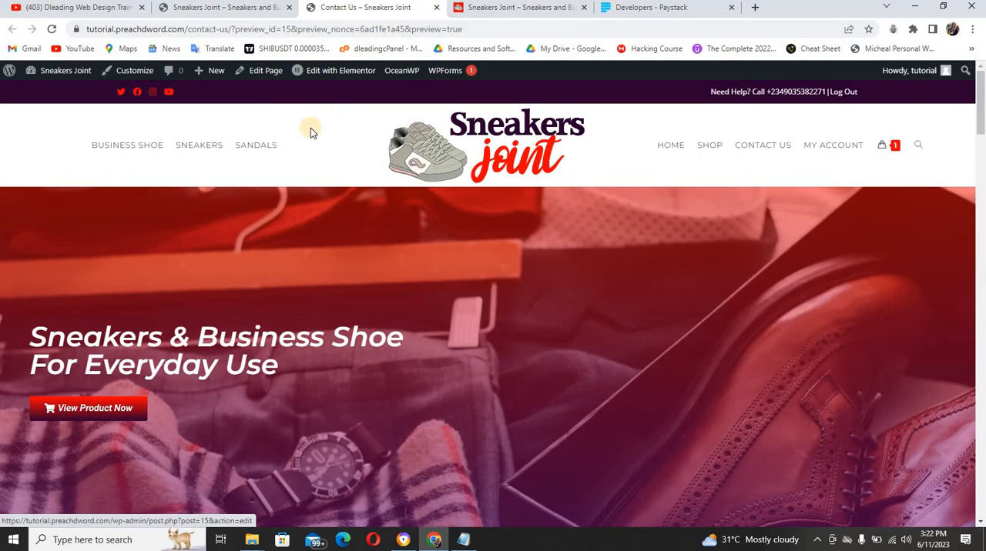
Open the Sidebar settings in the theme customizer from the Contact Us preview, and switch to the shoe.preachdword.com store
click(143, 74)
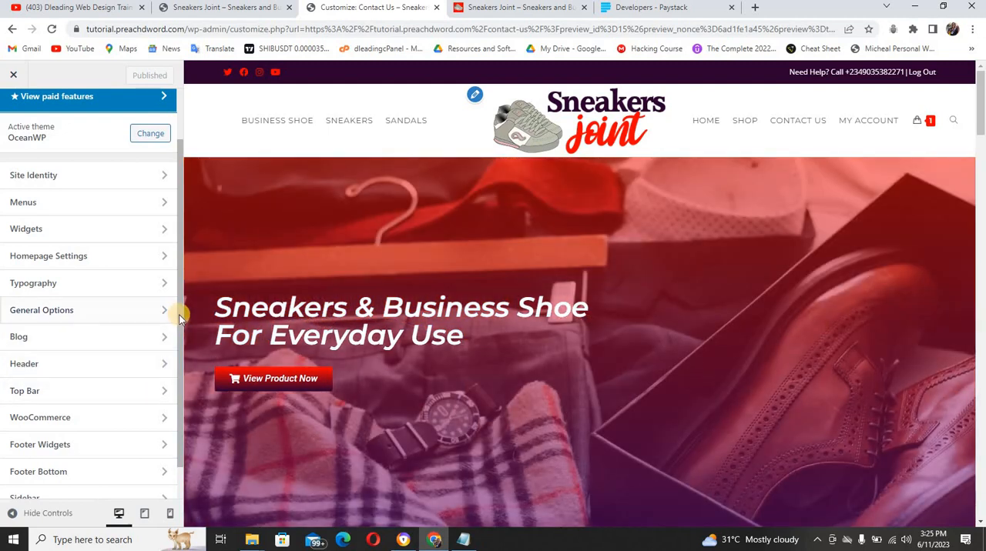
scroll(179, 345, down, 1)
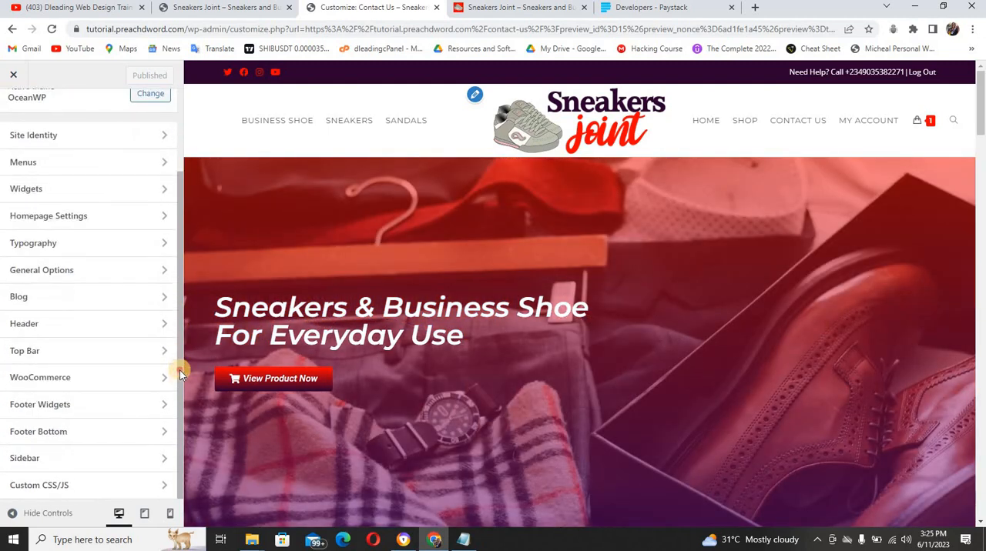
click(134, 460)
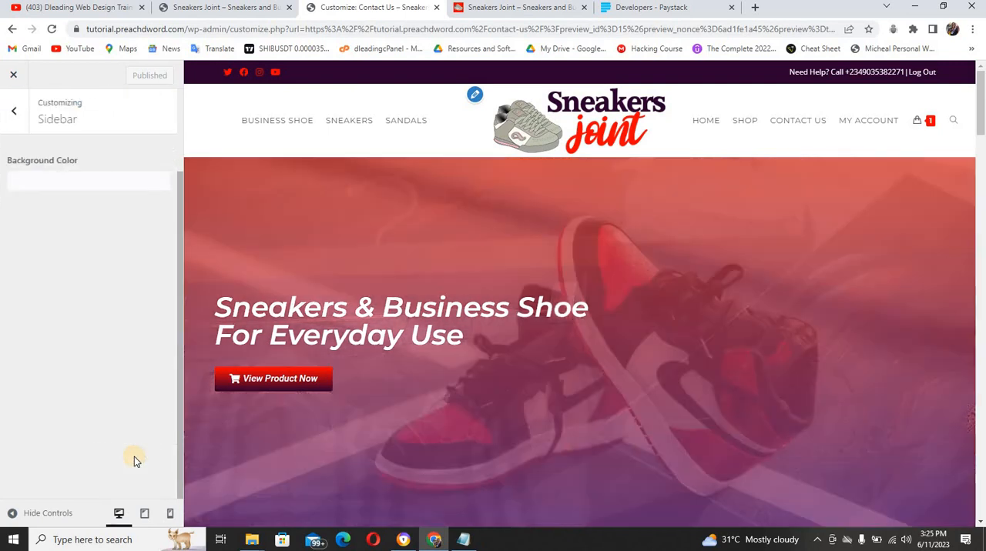
click(479, 7)
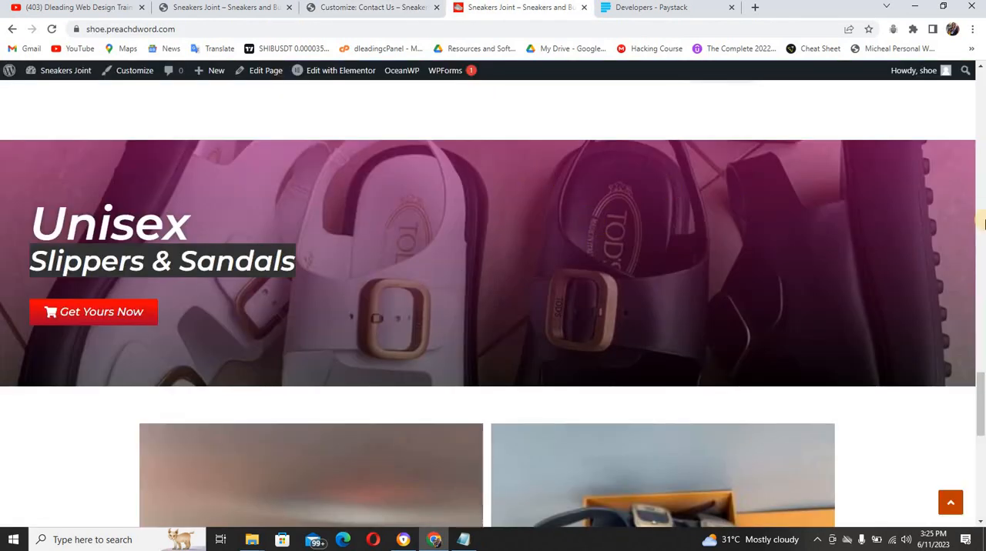
Review the shoe store's home page, and open the Adidas Men's Racer Tr21 Running Shoe product page in the tutorial store
drag(981, 379, 981, 362)
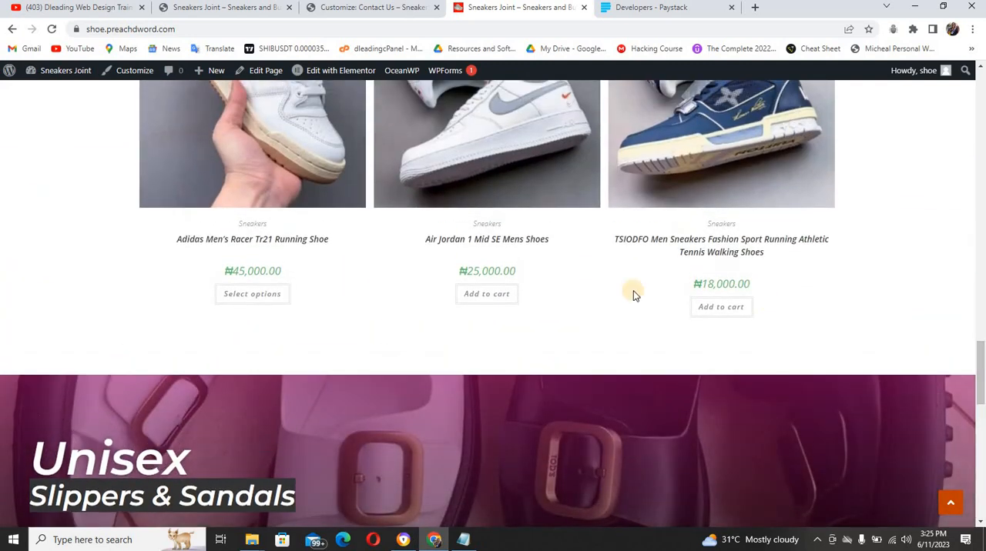
click(212, 10)
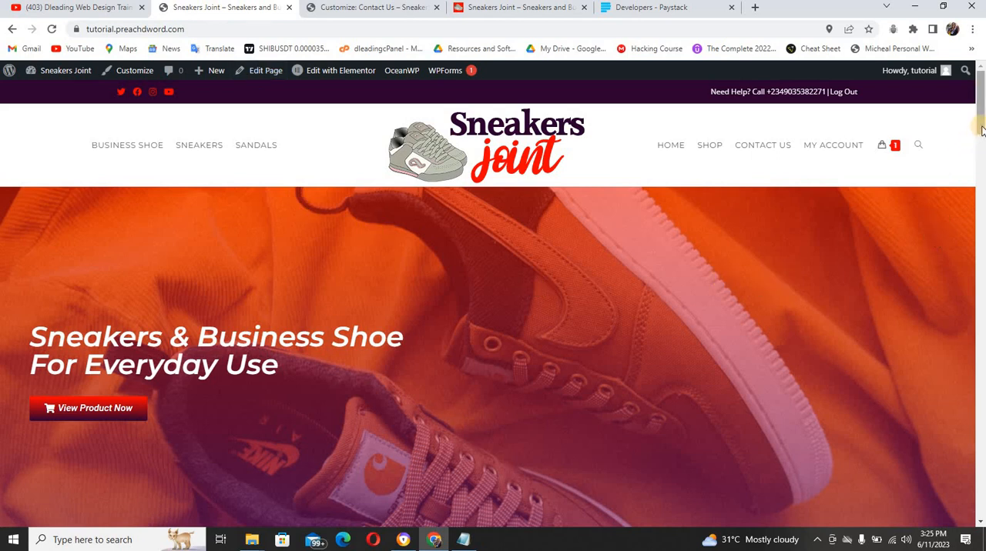
drag(979, 127, 771, 208)
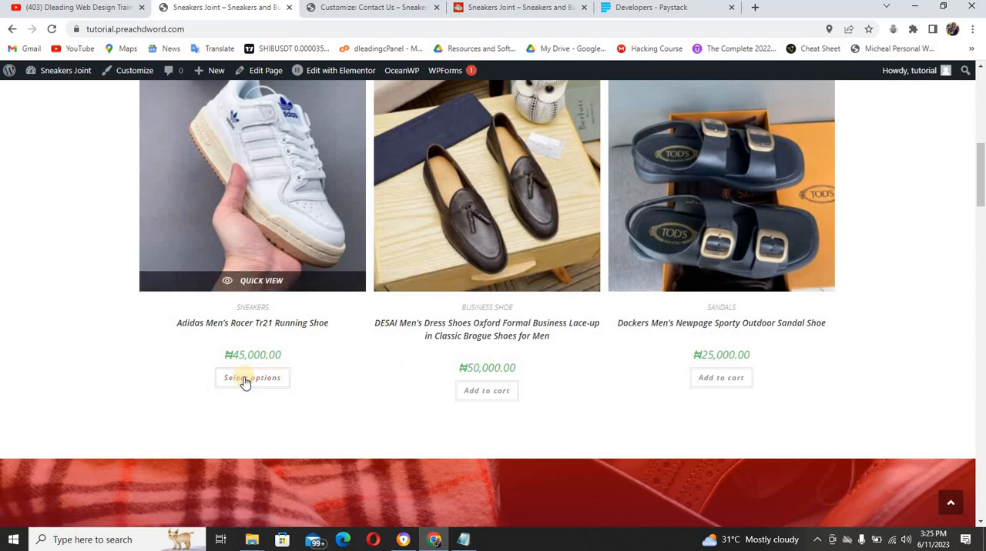
click(245, 379)
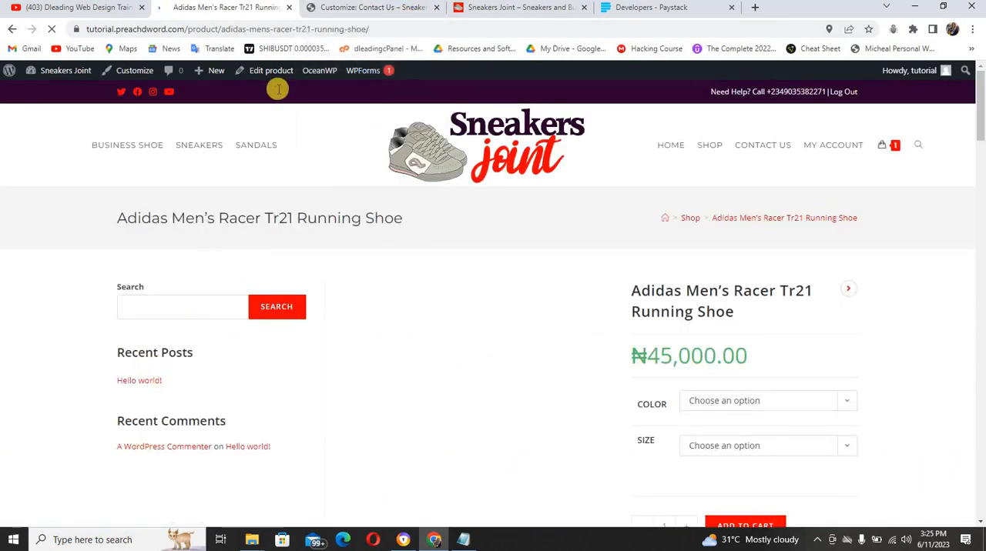
Examine the Sidebar padding, color and widget settings in the tutorial store's theme customizer
click(341, 10)
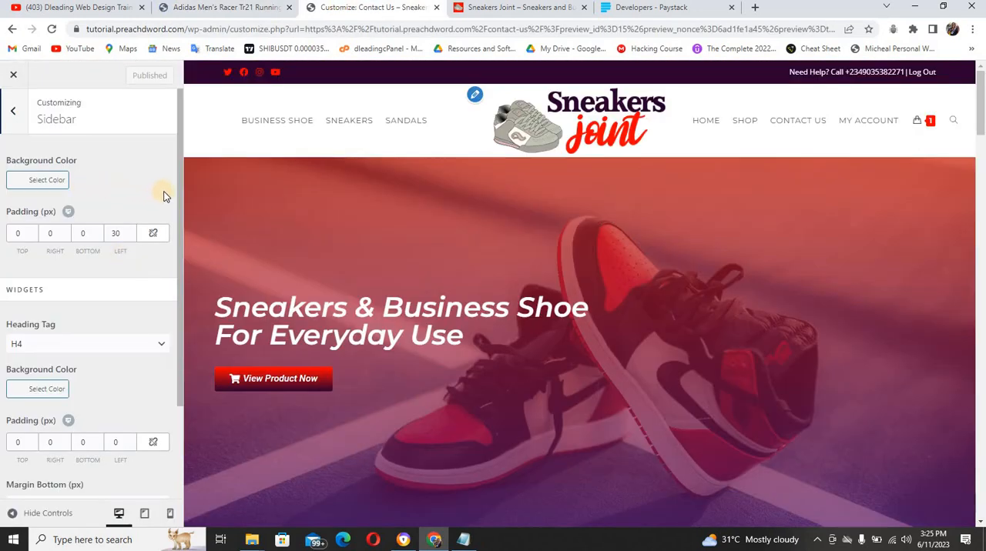
scroll(178, 204, down, 1)
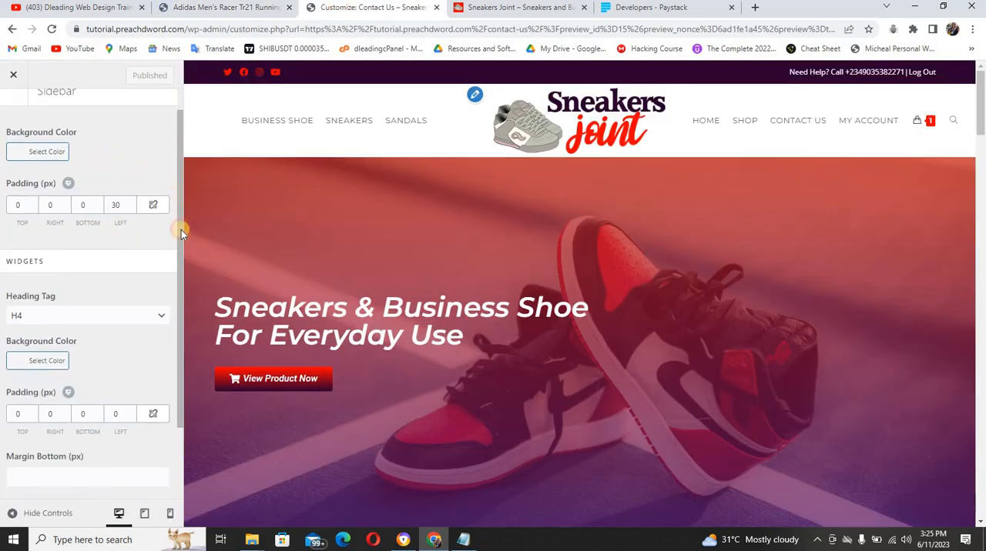
scroll(186, 308, down, 1)
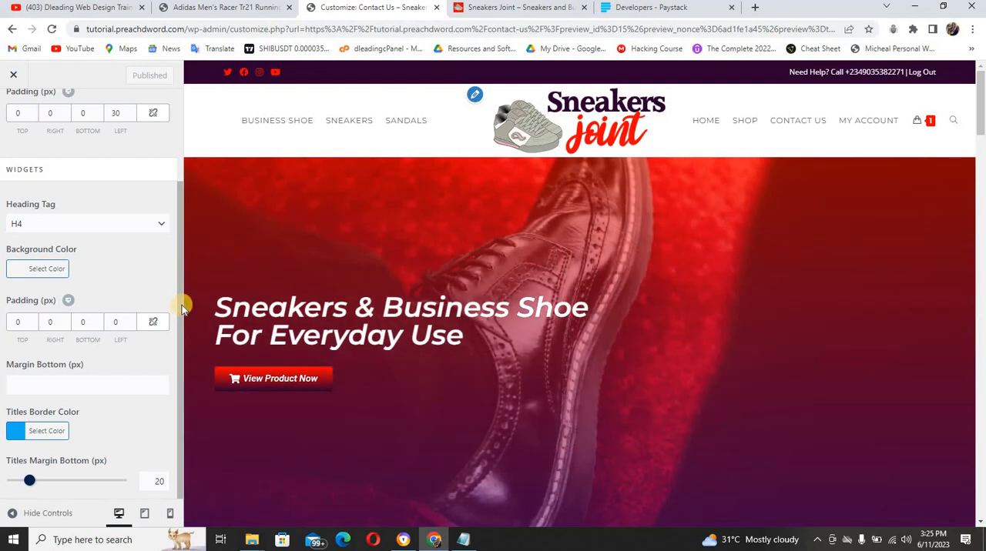
scroll(177, 231, up, 2)
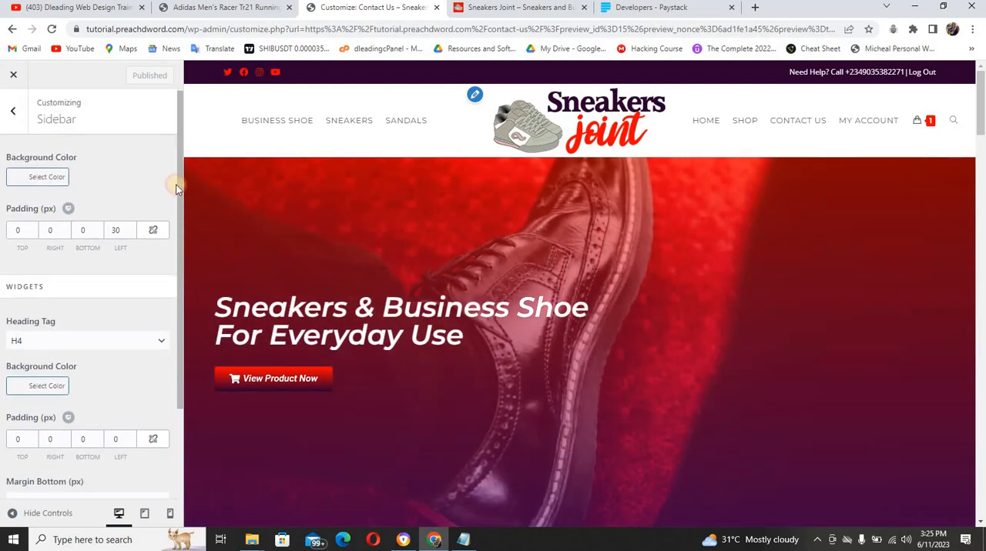
Set the blog's Single Post layout to full width without a sidebar, publish it, and check the remaining Single Post options
click(20, 124)
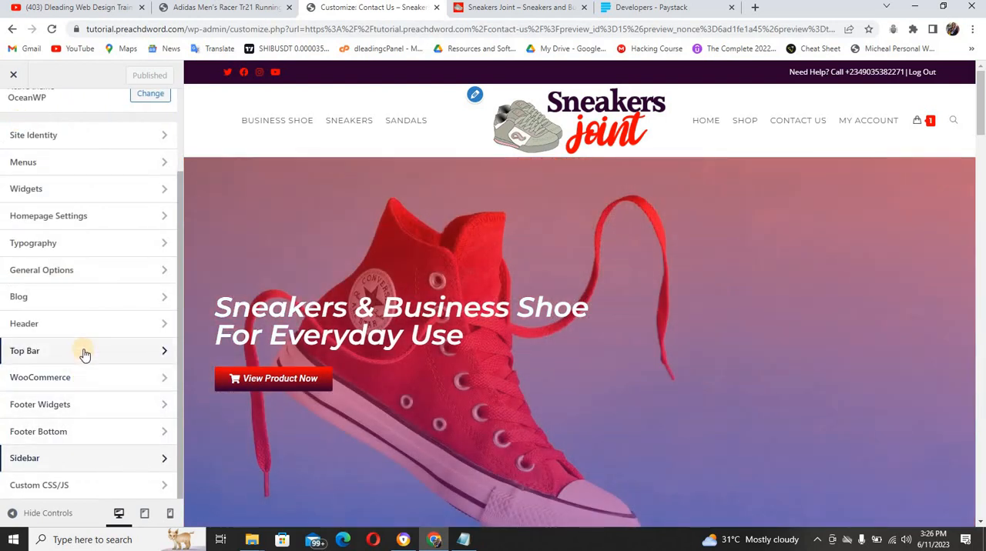
click(85, 301)
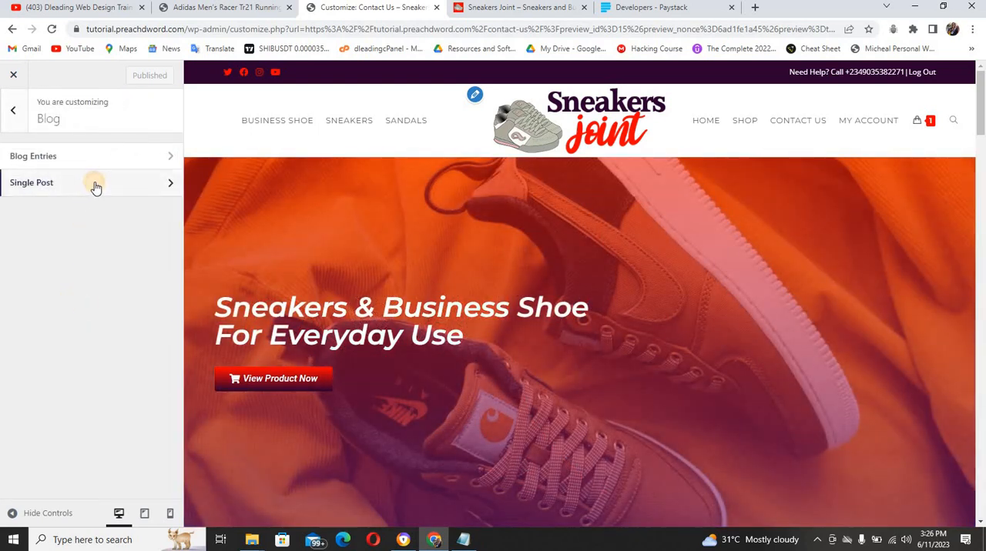
click(96, 187)
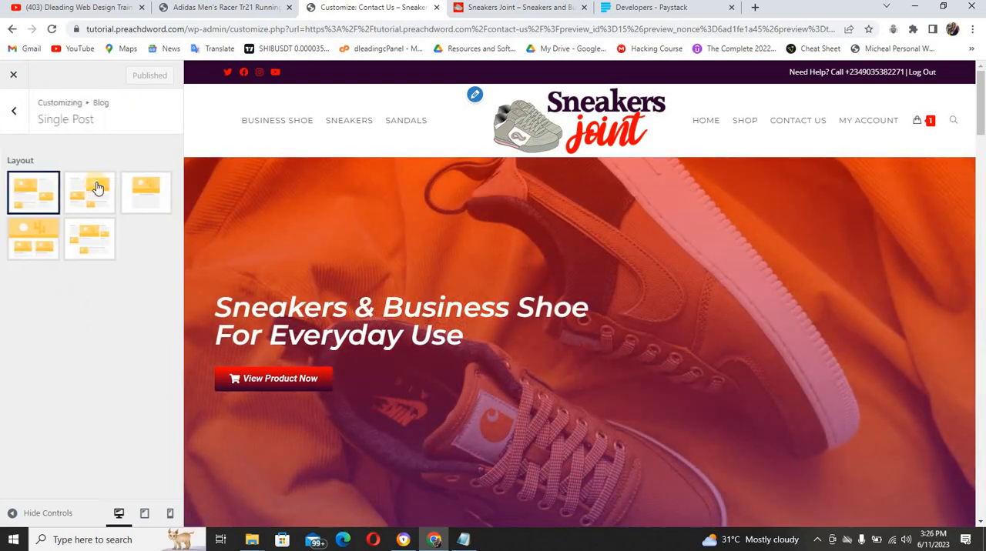
click(137, 190)
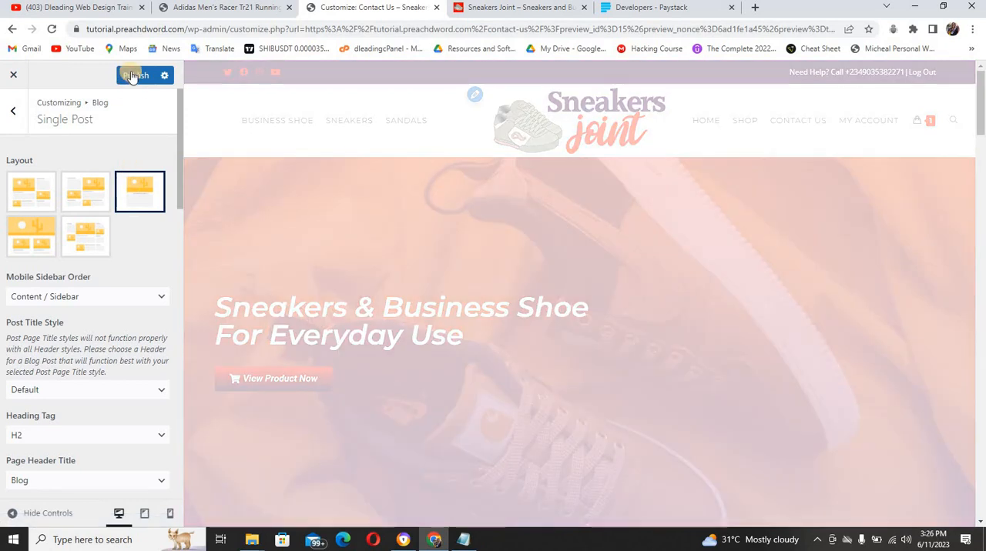
click(132, 75)
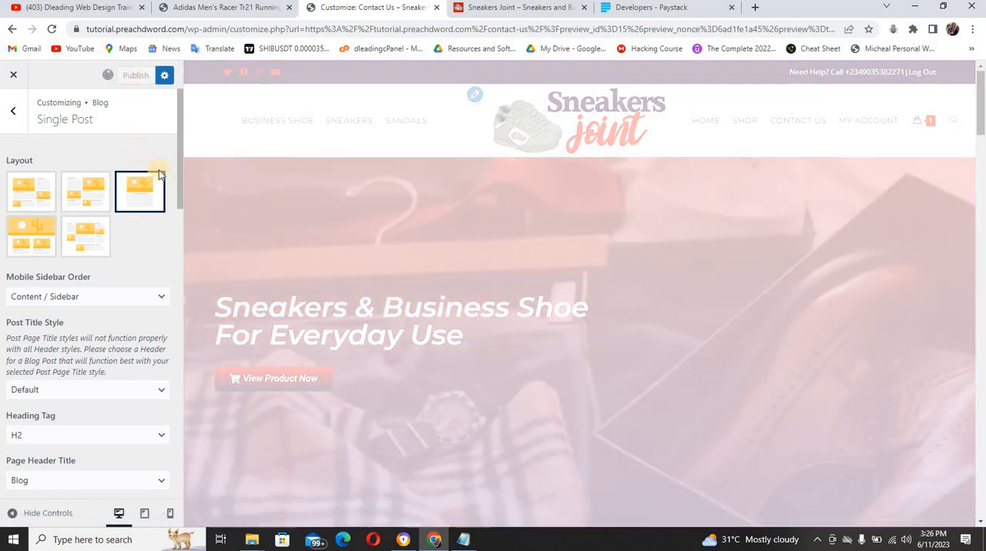
drag(178, 186, 178, 317)
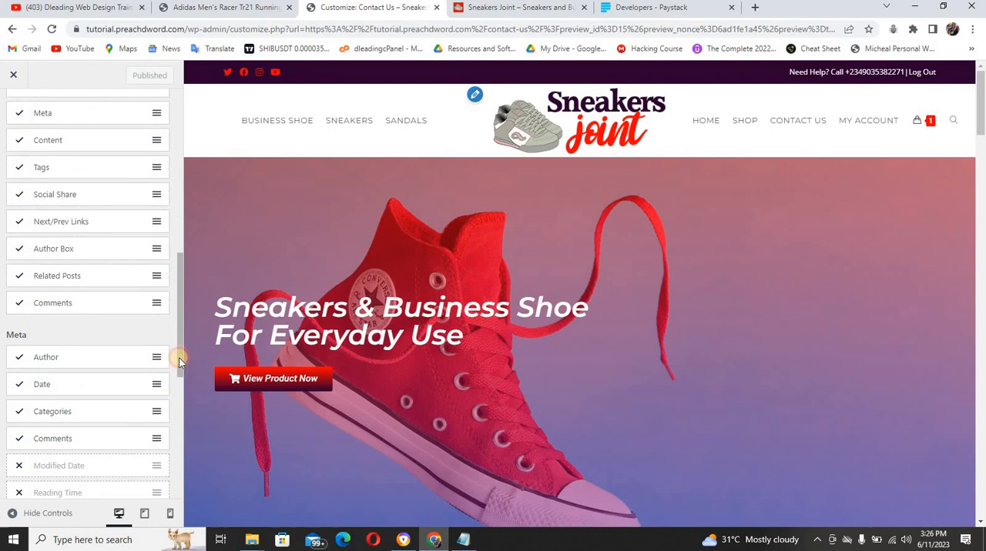
drag(179, 364, 184, 210)
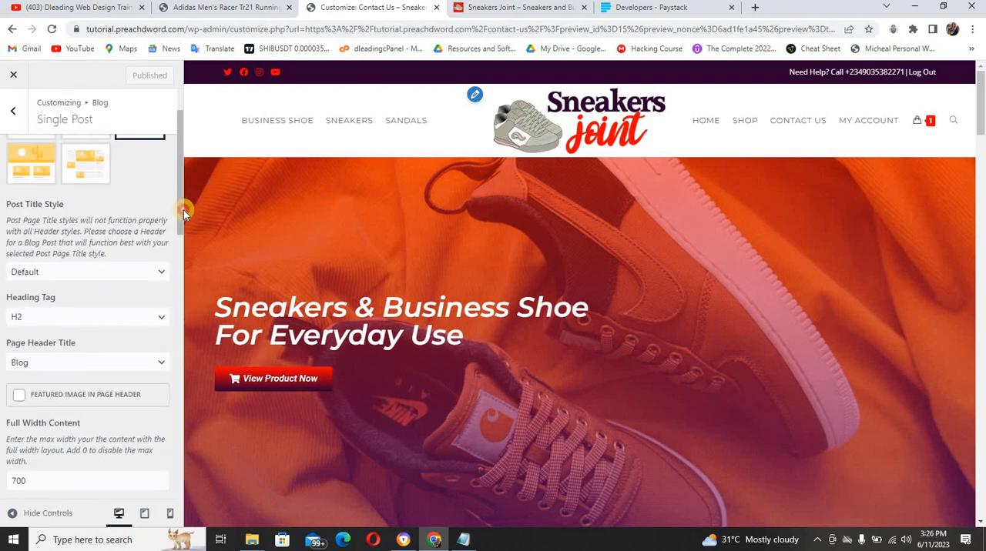
Set the Archives & Entries Layout for Blog Entries to full width without a sidebar, and publish the change
click(14, 123)
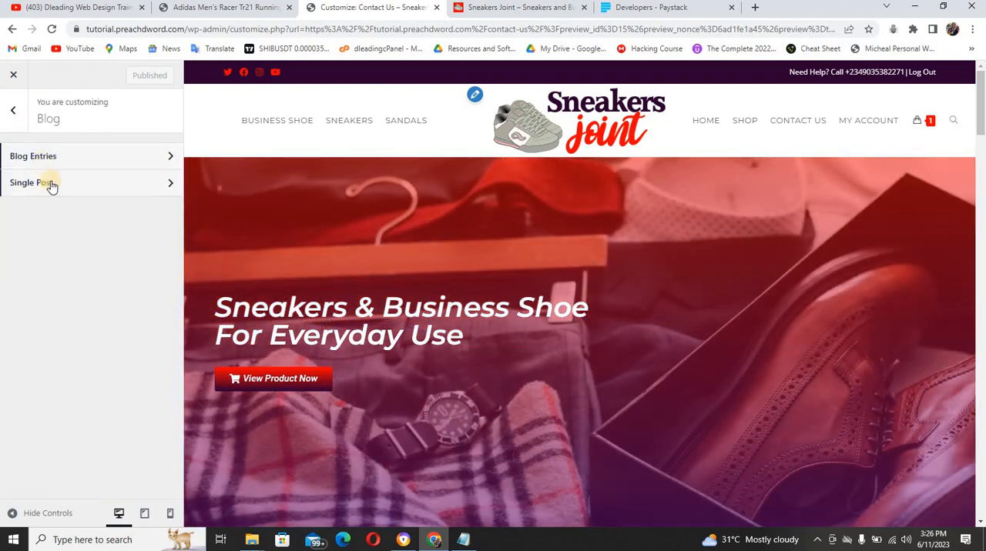
click(53, 156)
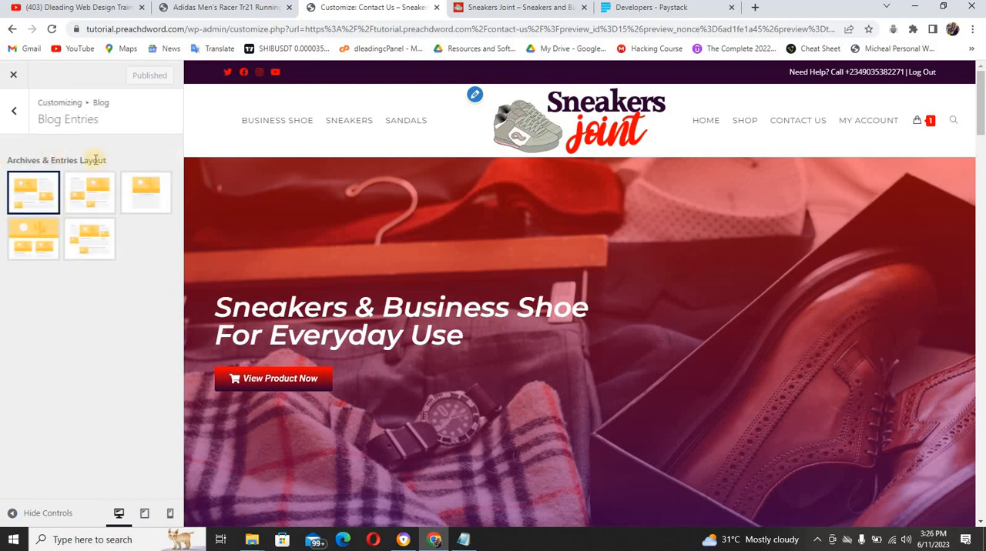
click(134, 190)
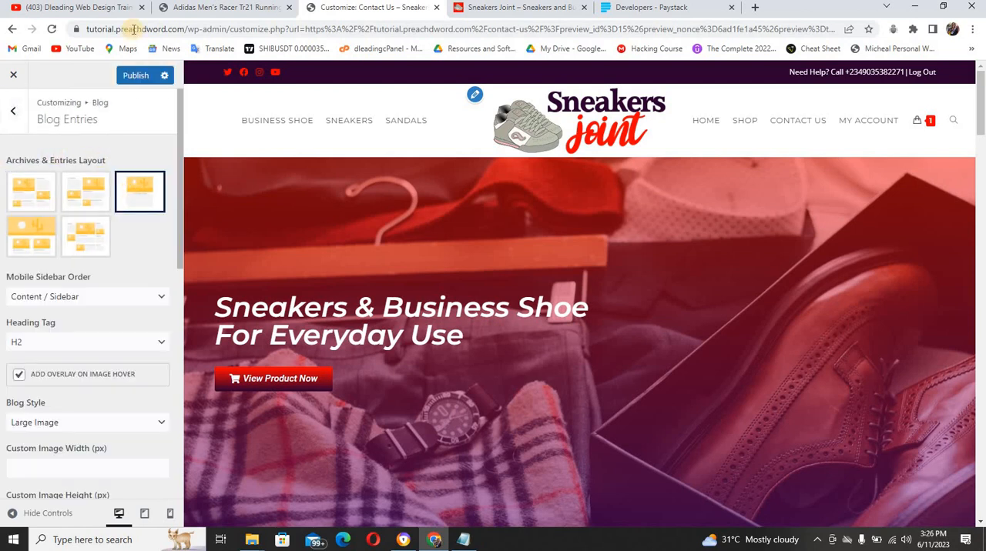
click(135, 75)
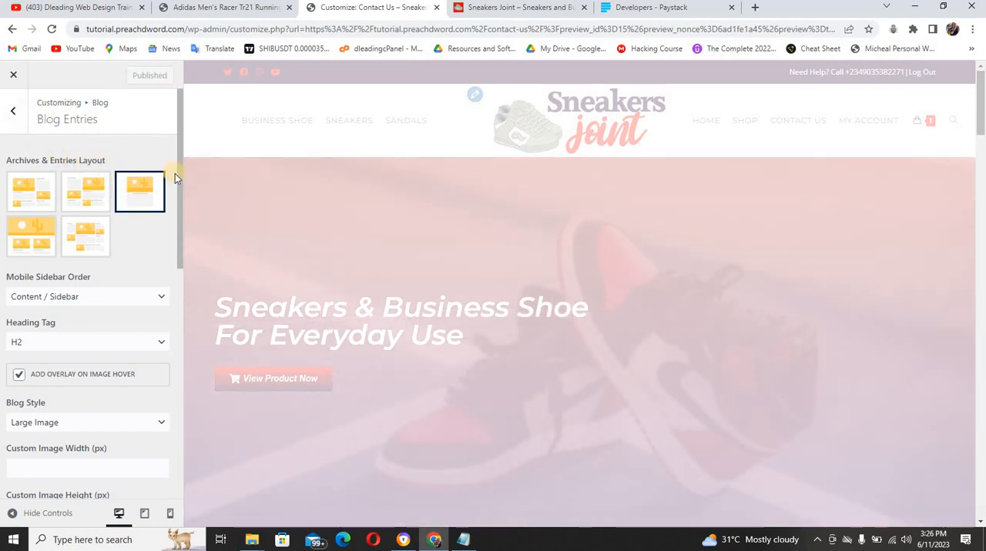
drag(179, 177, 132, 154)
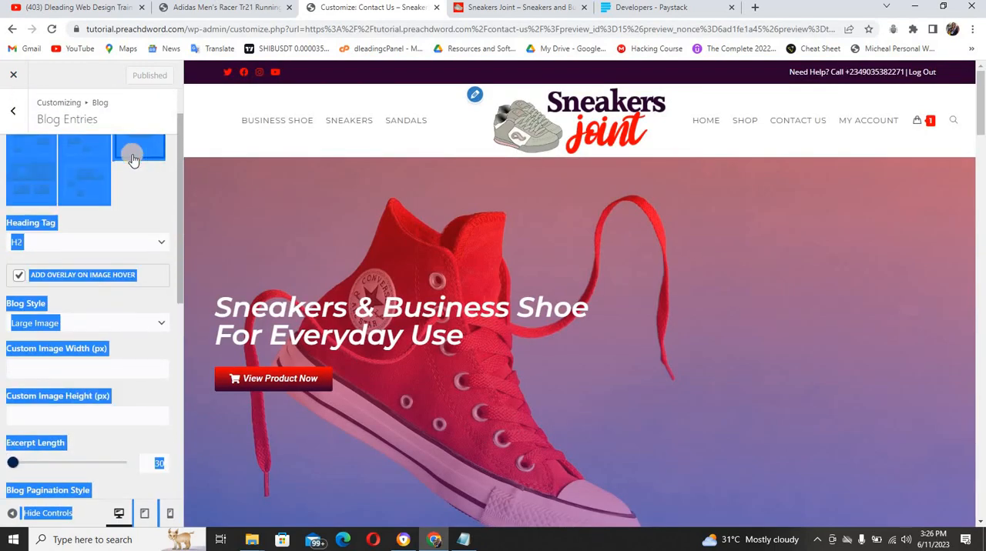
click(14, 114)
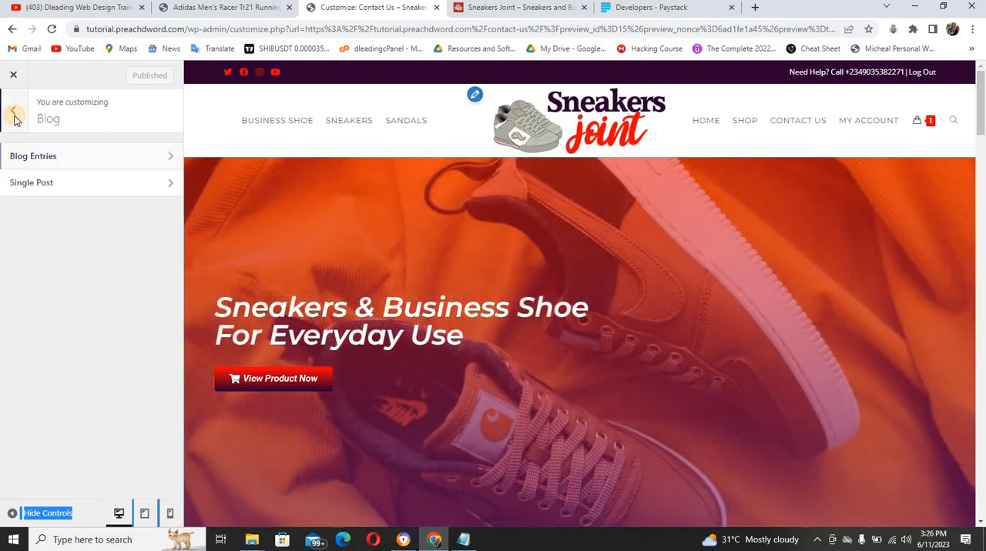
click(14, 116)
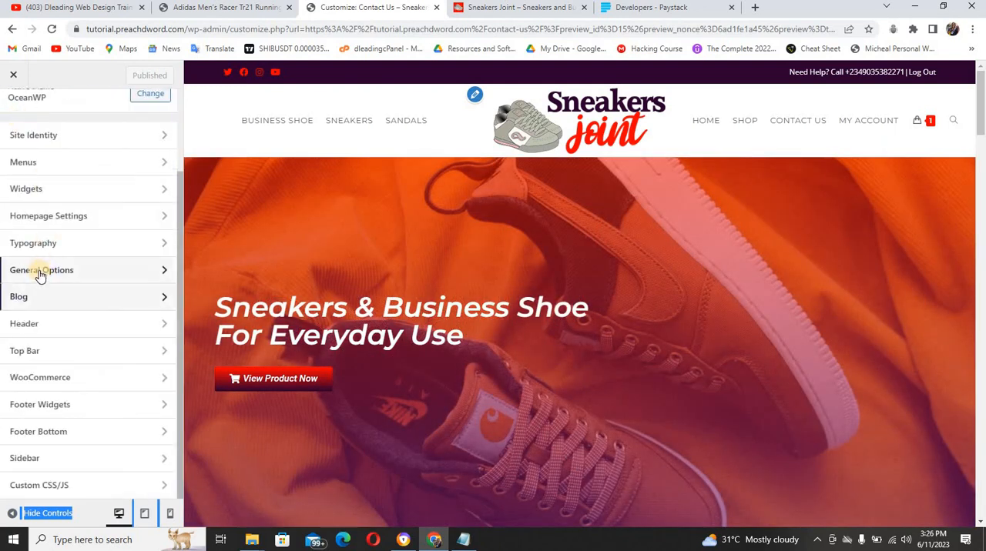
Examine the Page Title and Pagination settings in General Options and the footer areas in Widgets for sidebar controls
click(43, 273)
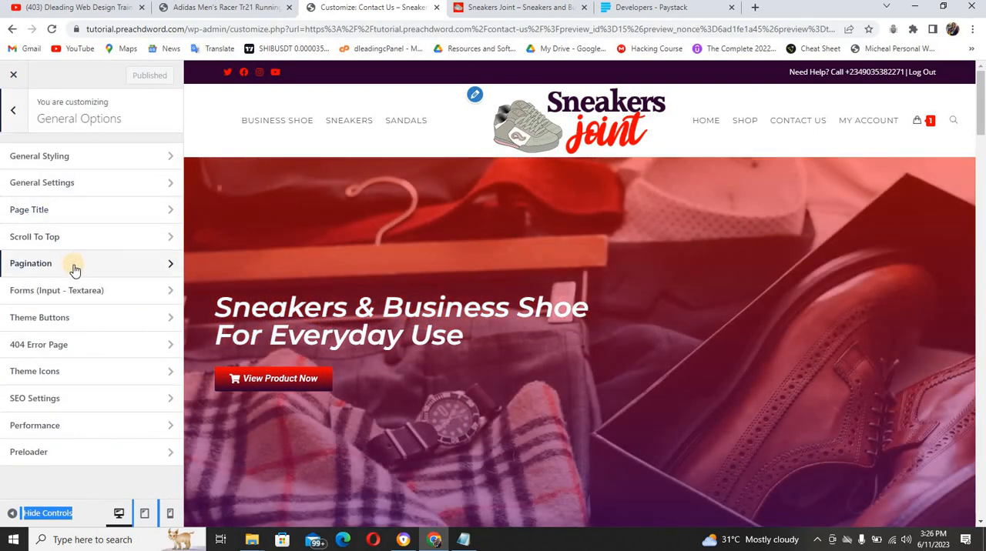
click(74, 218)
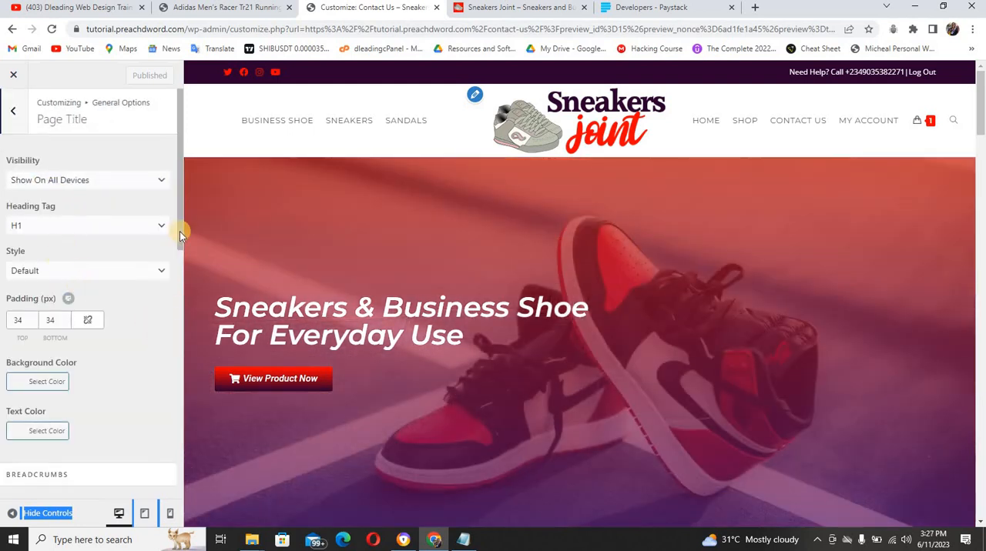
drag(180, 264, 174, 519)
scroll(147, 183, up, 3)
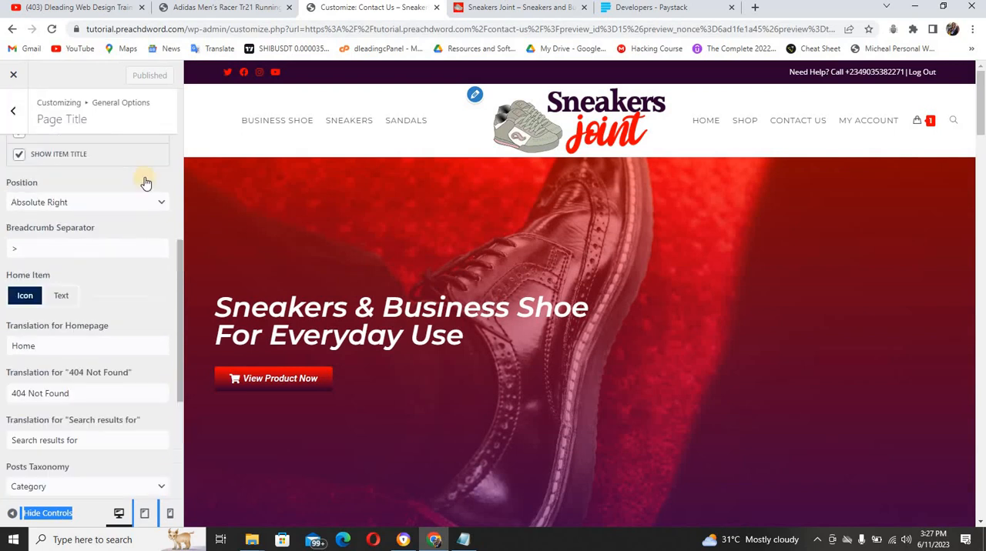
click(18, 126)
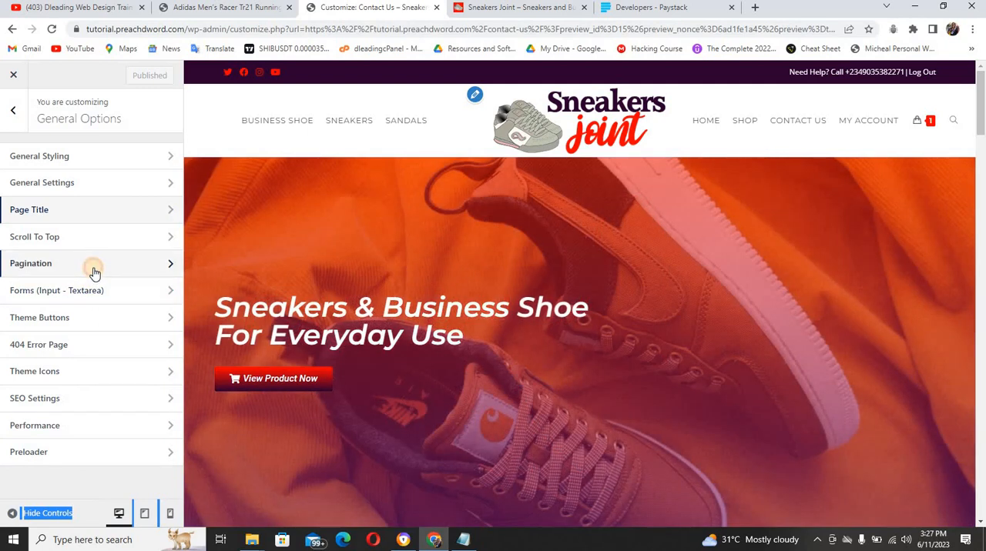
click(93, 273)
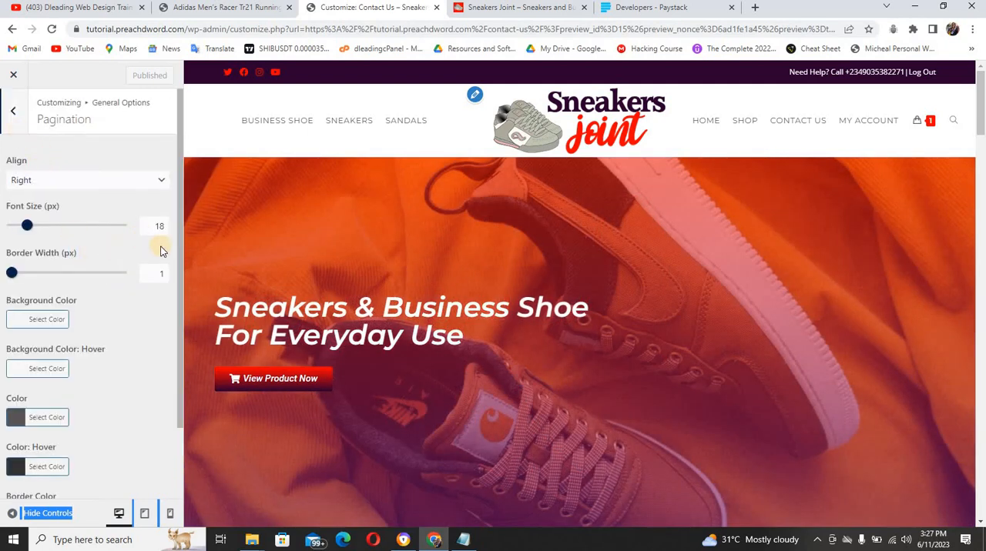
scroll(179, 279, down, 2)
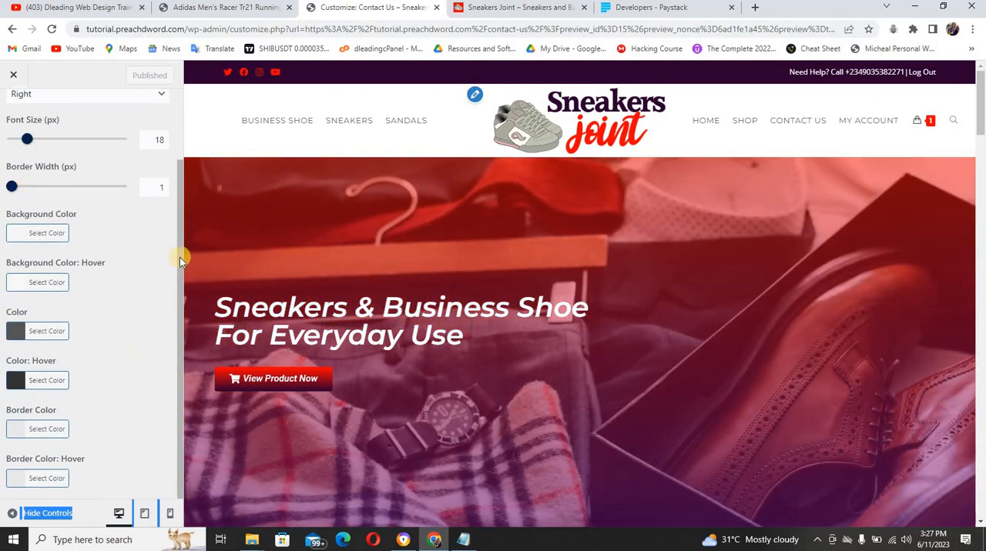
scroll(180, 185, up, 2)
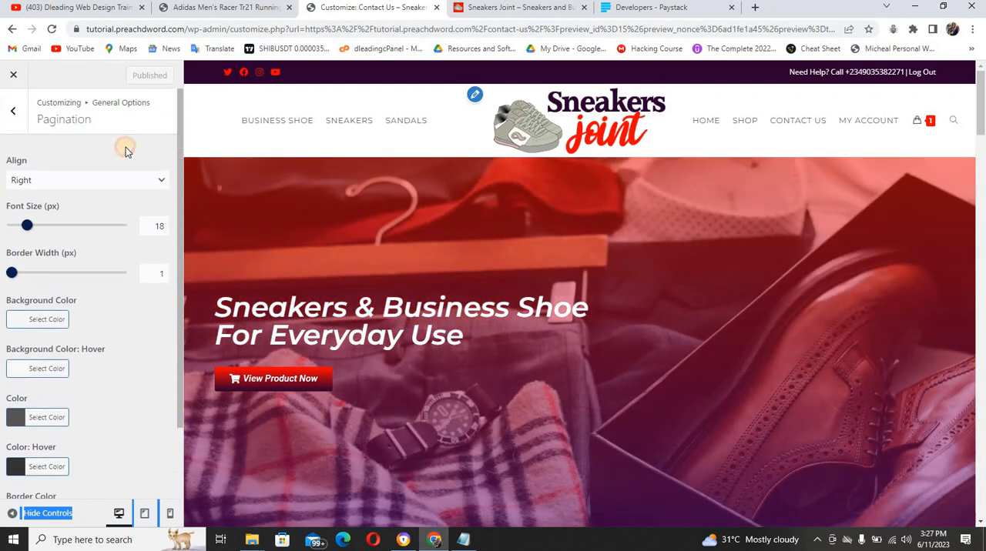
click(19, 112)
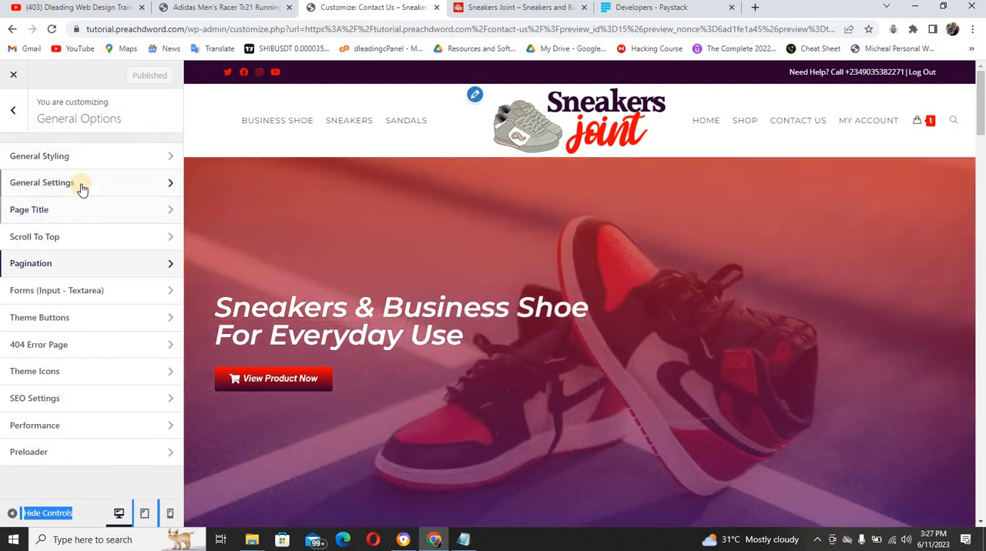
click(17, 111)
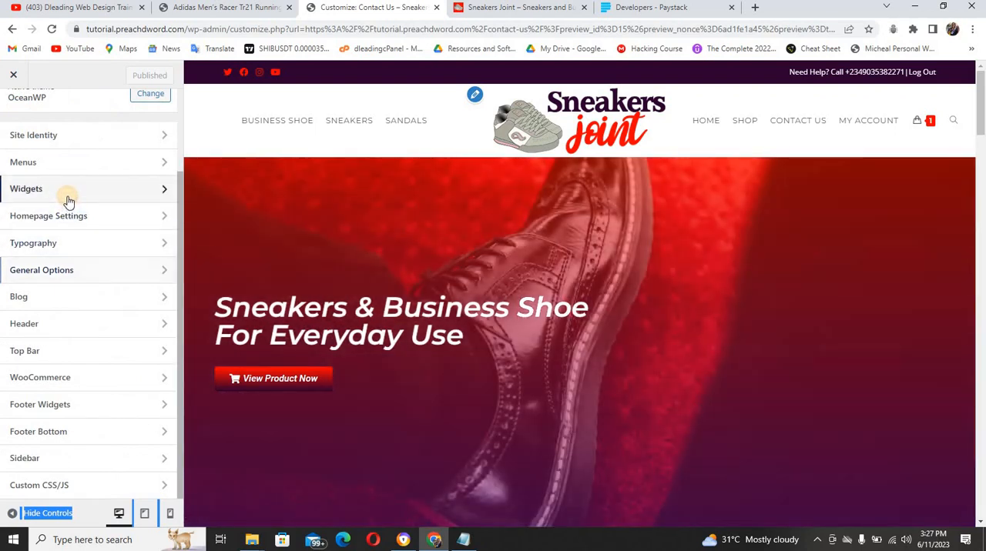
click(66, 191)
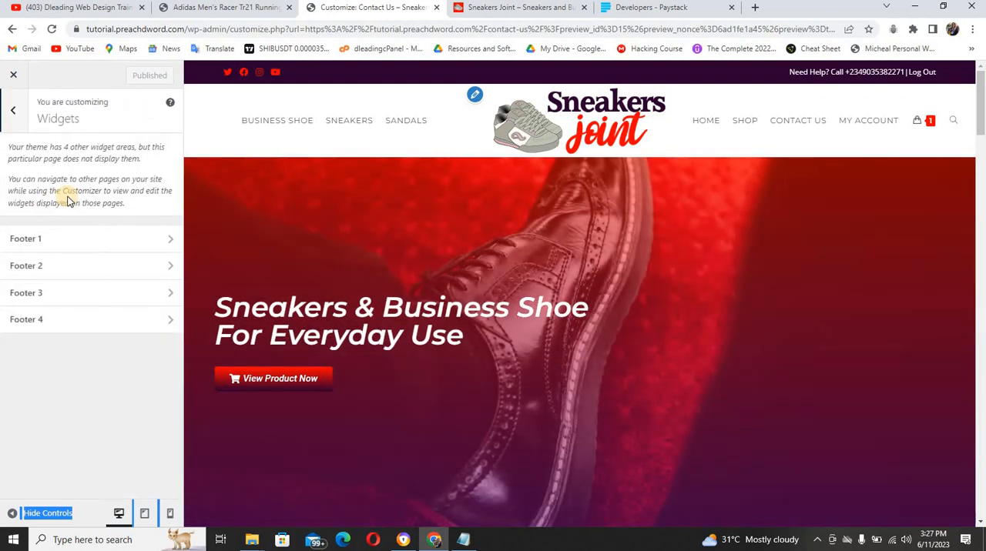
click(22, 123)
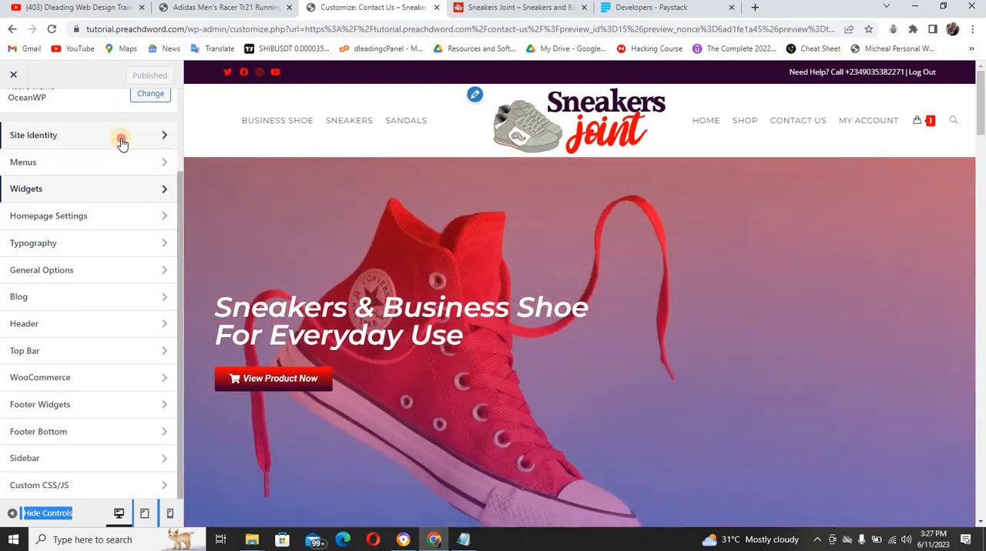
Set the grey sneaker image with the red background from the media library as the site icon and publish it
click(123, 139)
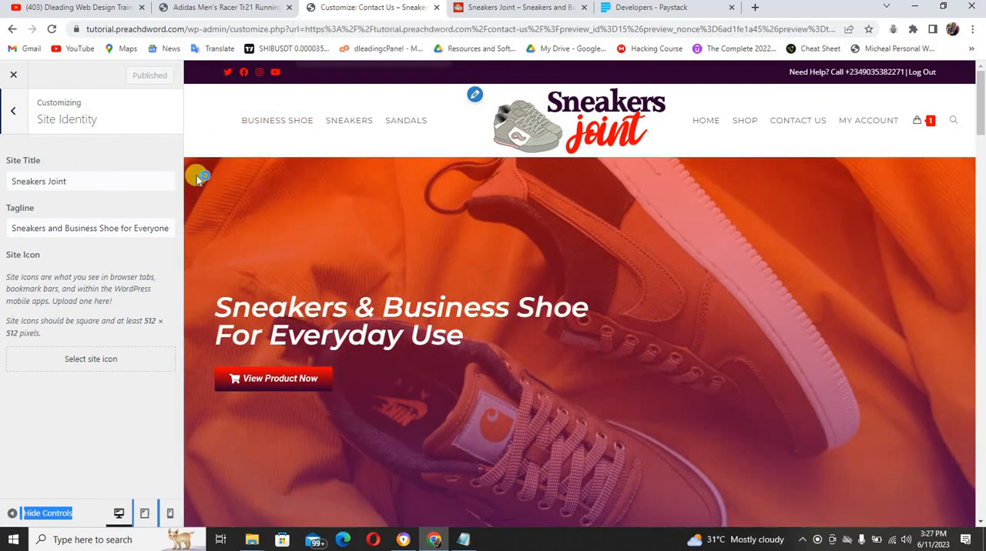
click(94, 365)
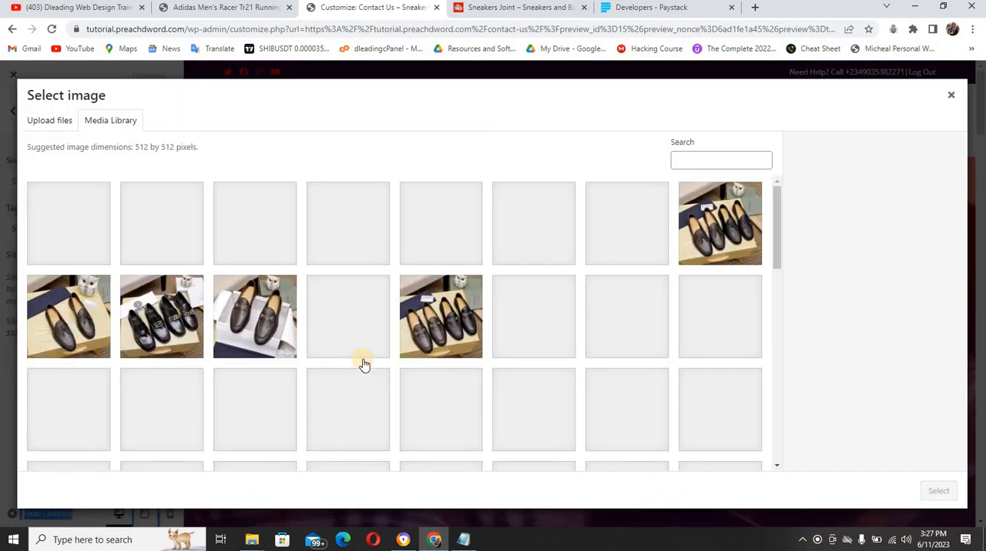
drag(778, 262, 787, 438)
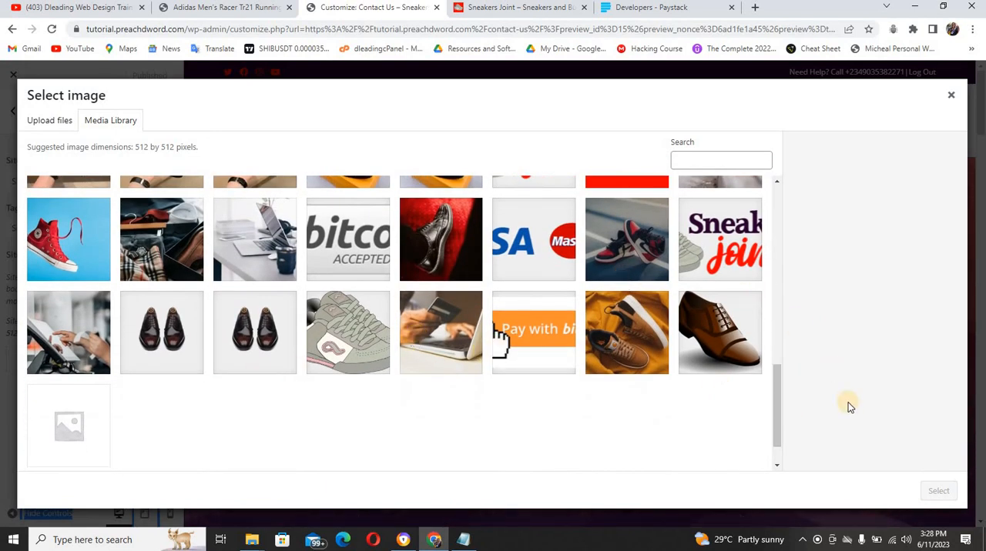
click(779, 398)
drag(780, 399, 783, 345)
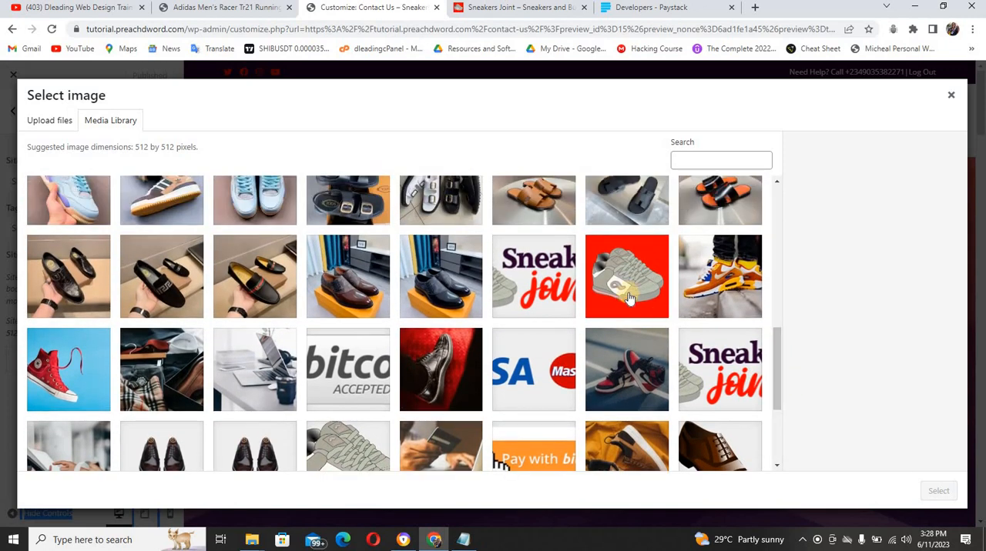
click(632, 295)
click(943, 496)
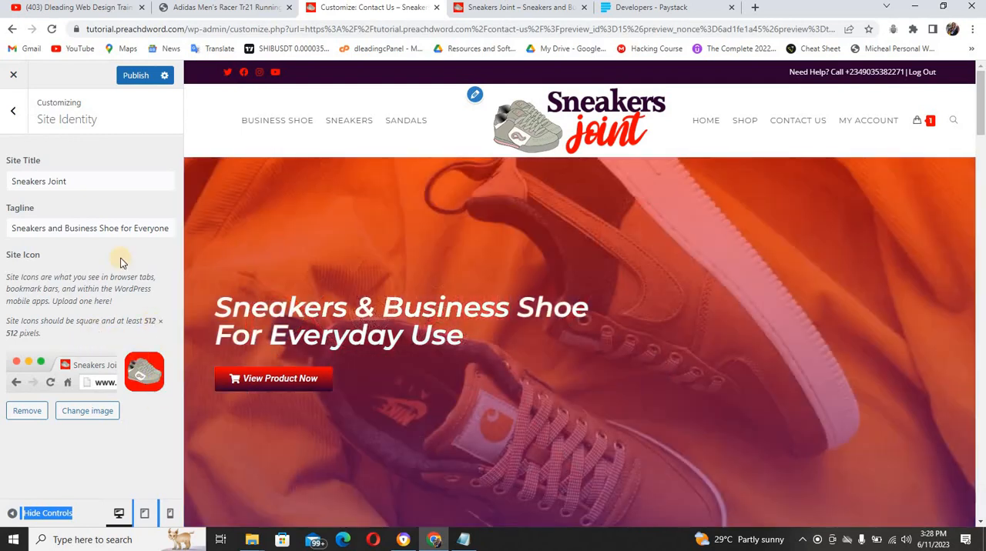
click(132, 77)
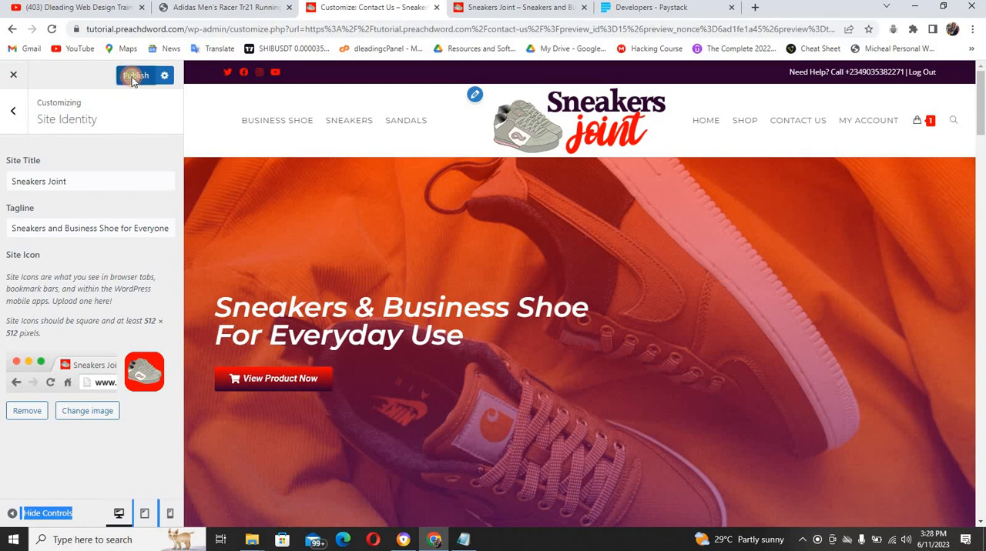
Go to the Adidas Men's Racer Tr21 Running Shoe product page and remove the Search block from its Default Sidebar in the customizer
click(196, 9)
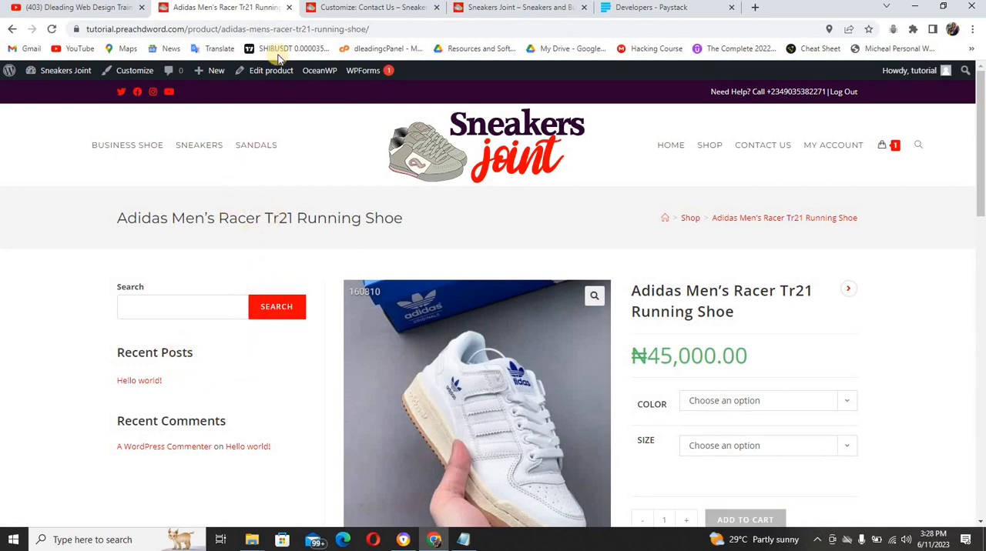
click(382, 10)
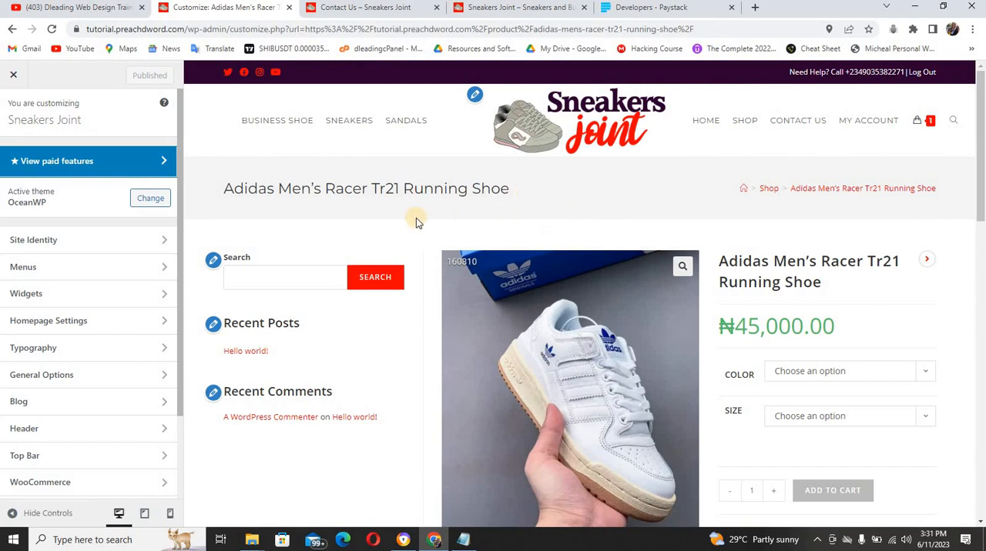
click(213, 262)
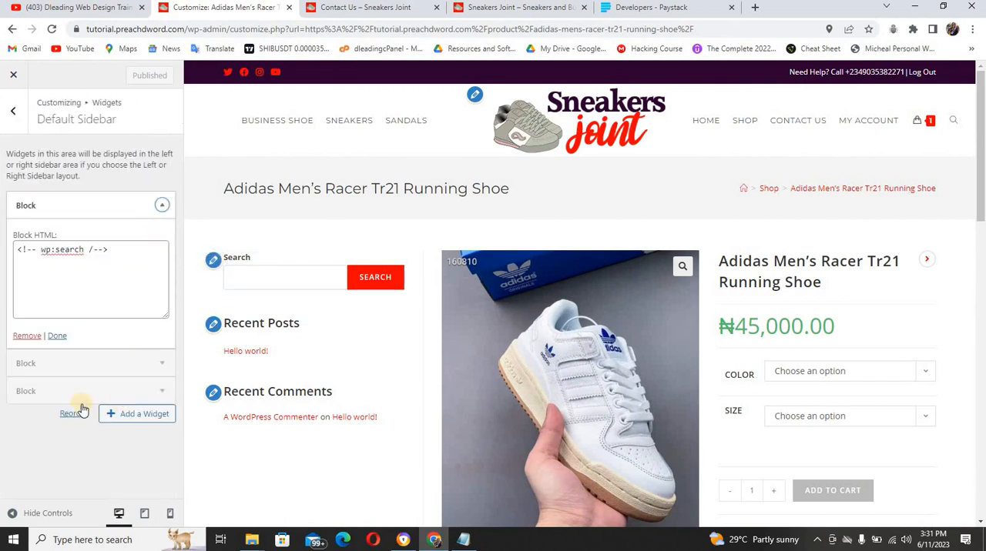
click(28, 336)
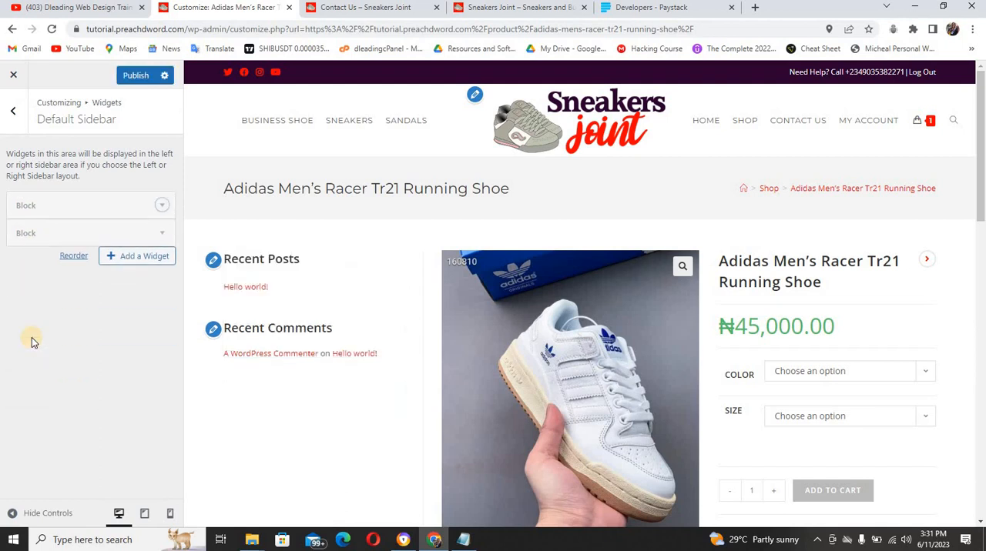
Remove the Recent Comments block from the product page's Default Sidebar
click(217, 266)
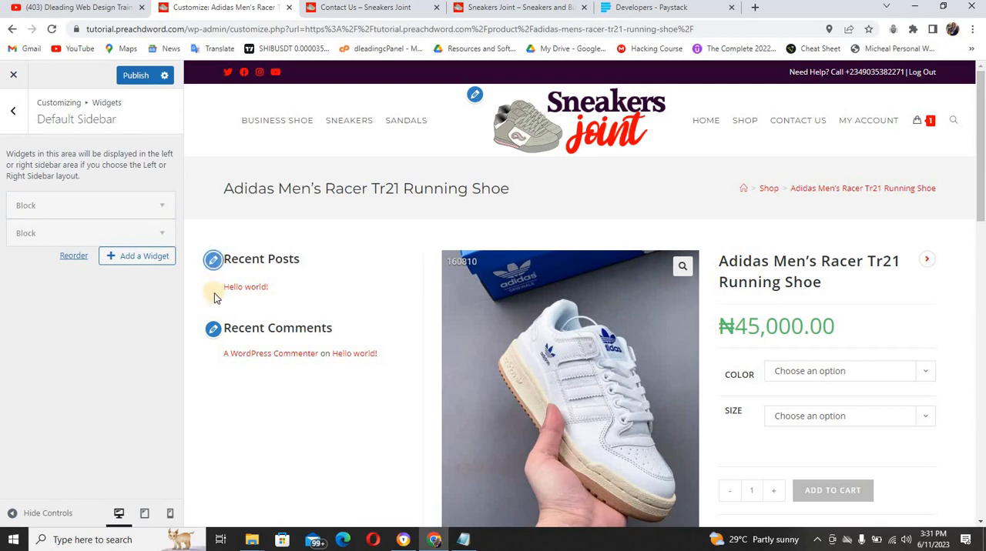
click(217, 264)
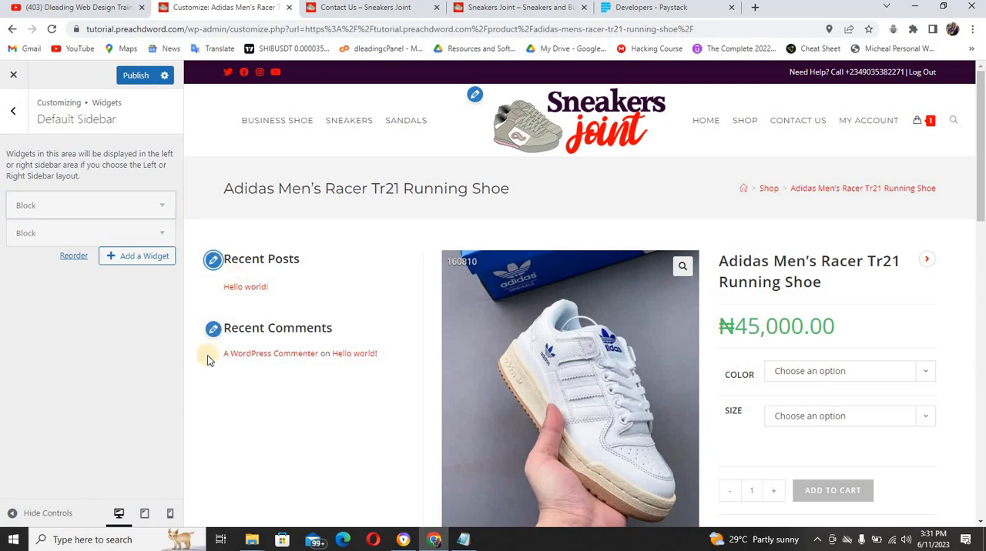
click(214, 330)
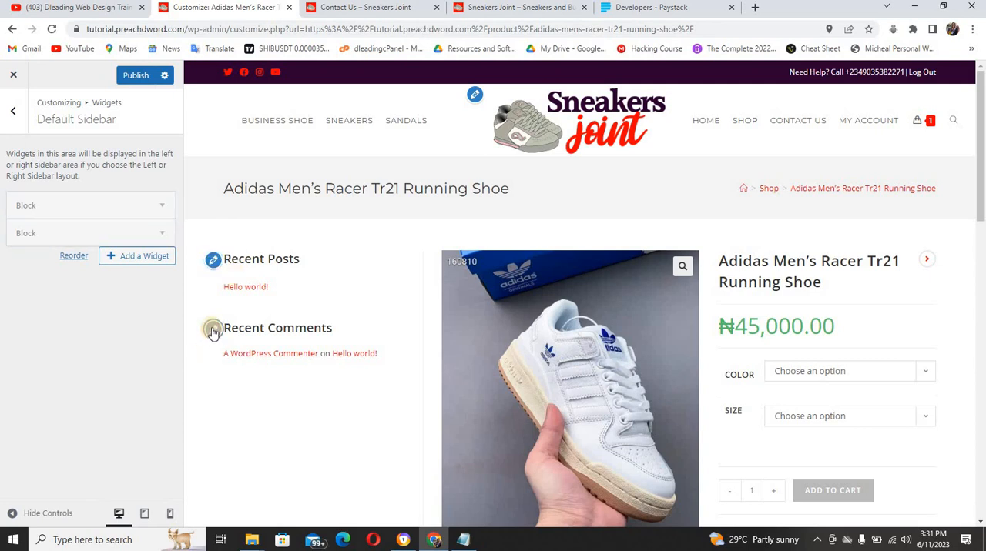
click(214, 266)
click(164, 235)
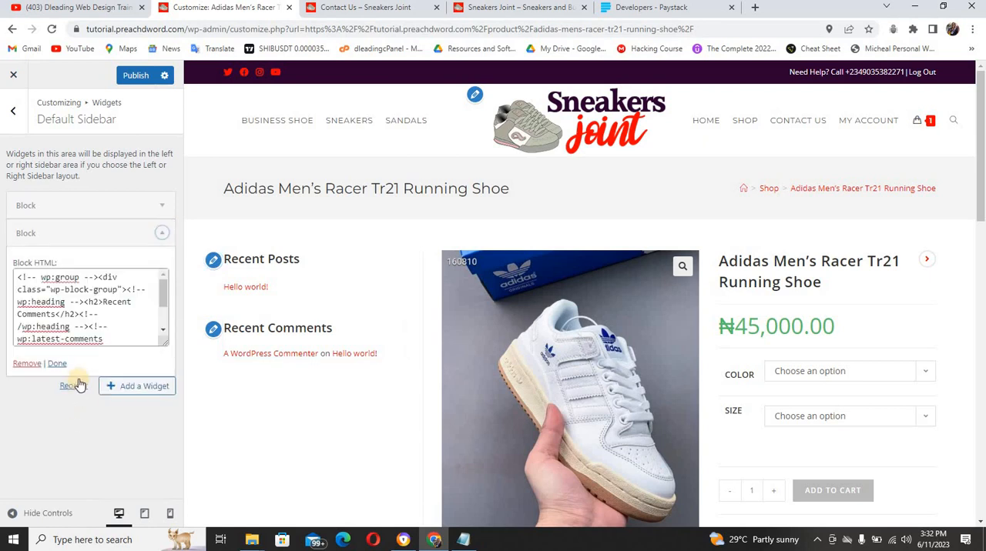
click(32, 368)
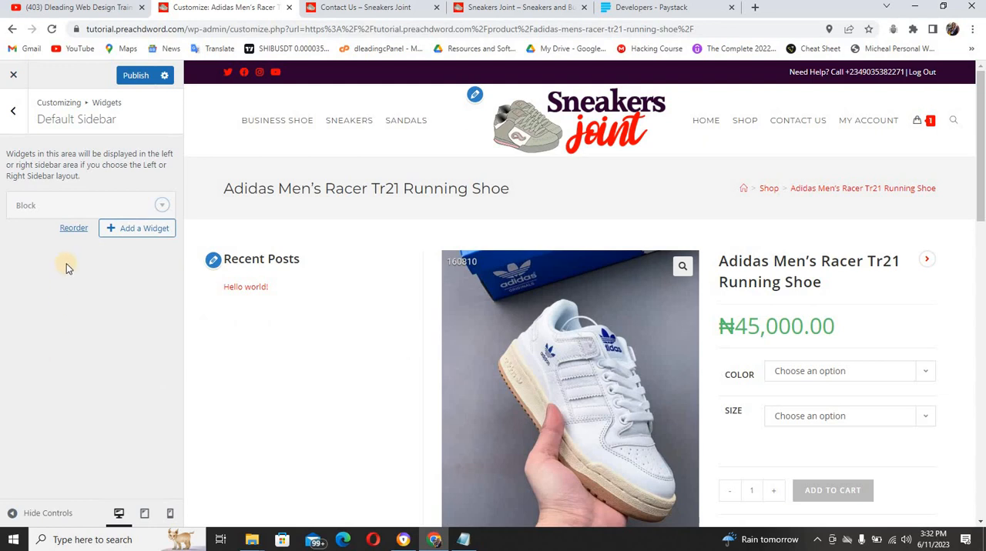
Remove the Recent Posts block from the Default Sidebar and publish the widget changes
click(162, 204)
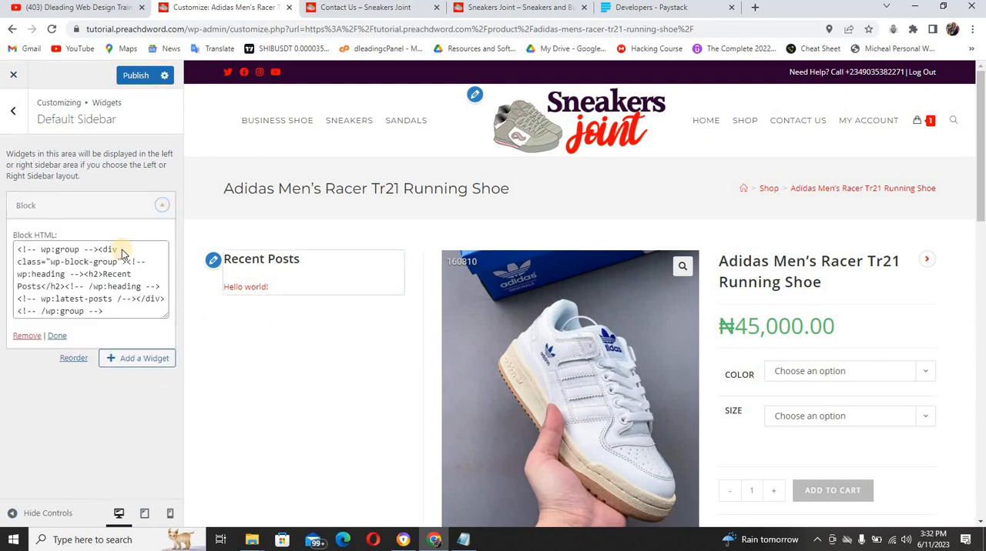
click(31, 339)
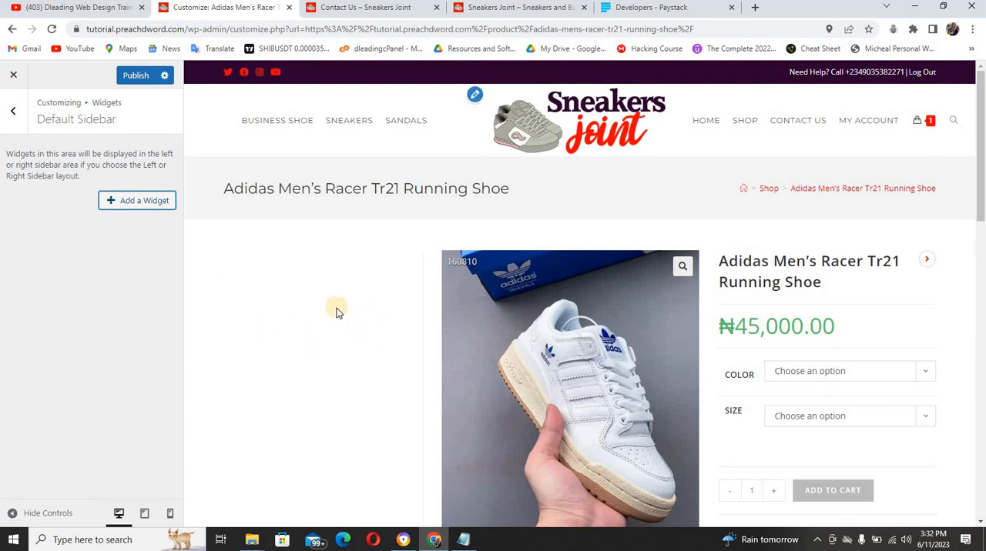
click(133, 76)
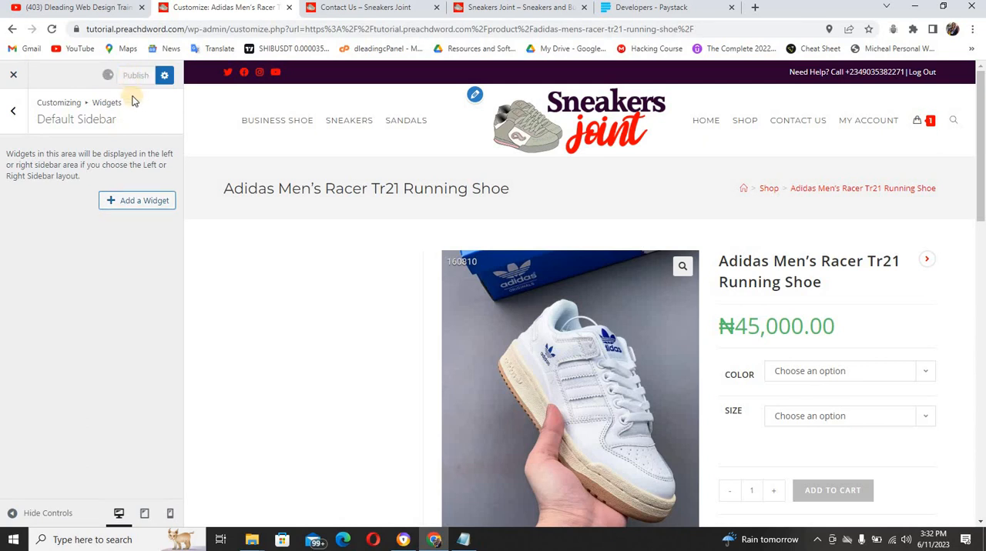
Examine the Default Sidebar and WooCommerce Sidebar widget areas and the Homepage Settings in the customizer
click(11, 114)
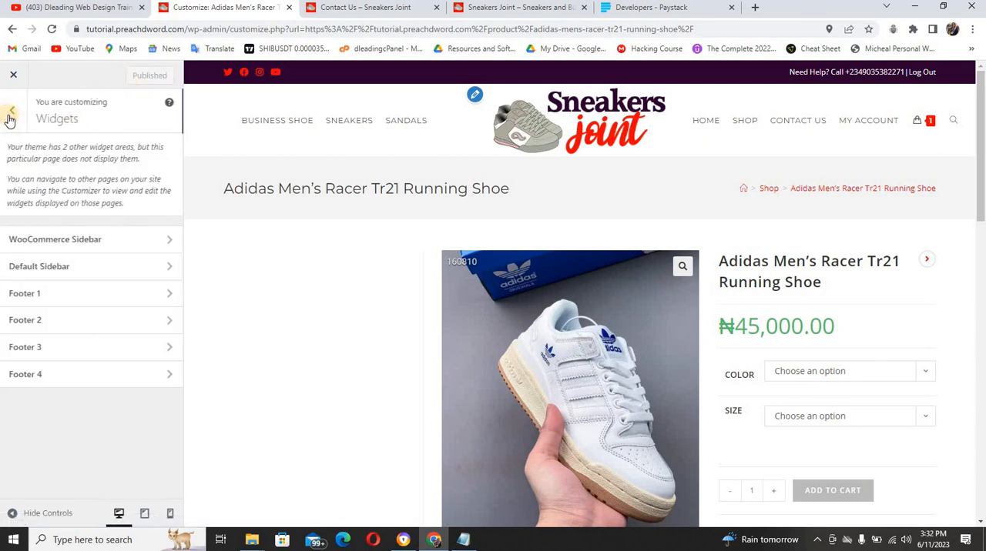
click(99, 271)
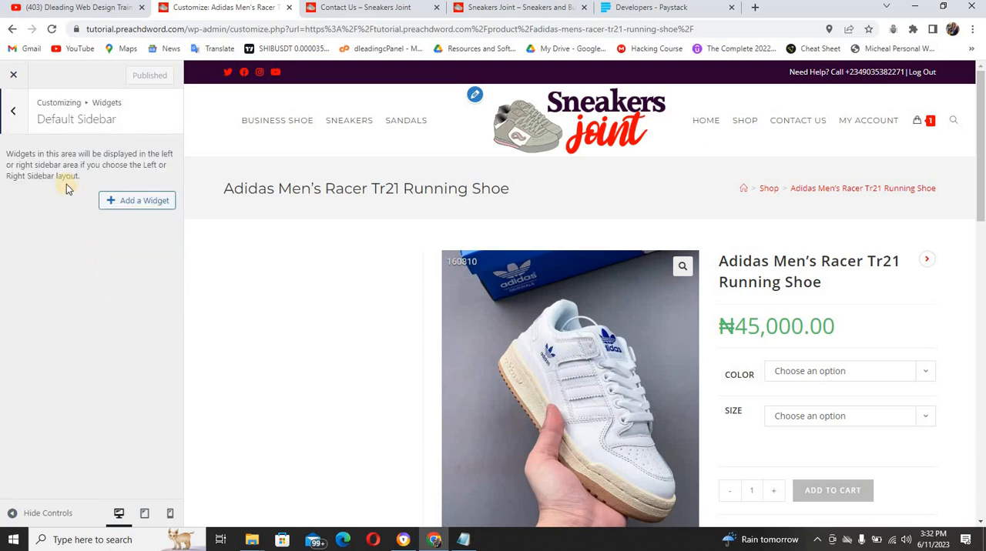
click(16, 113)
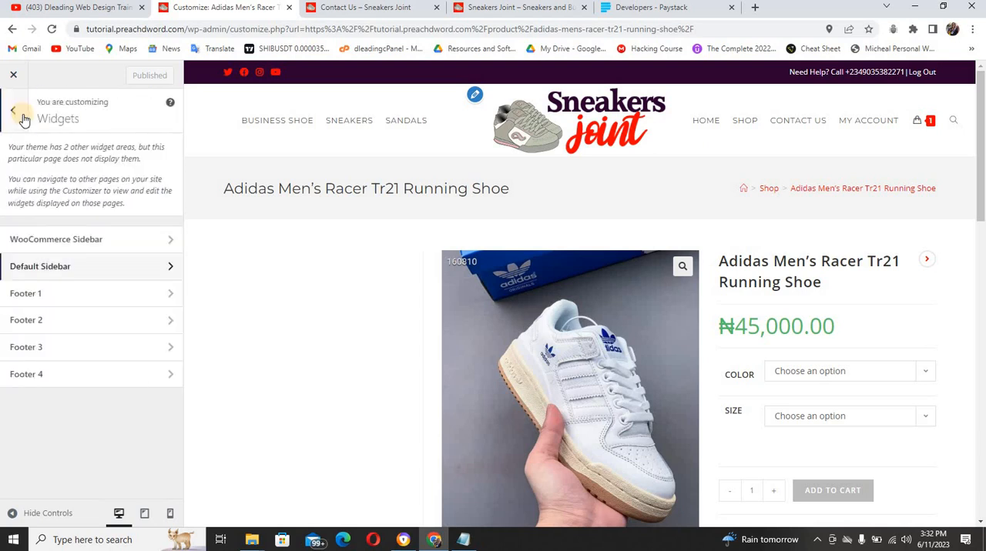
click(89, 243)
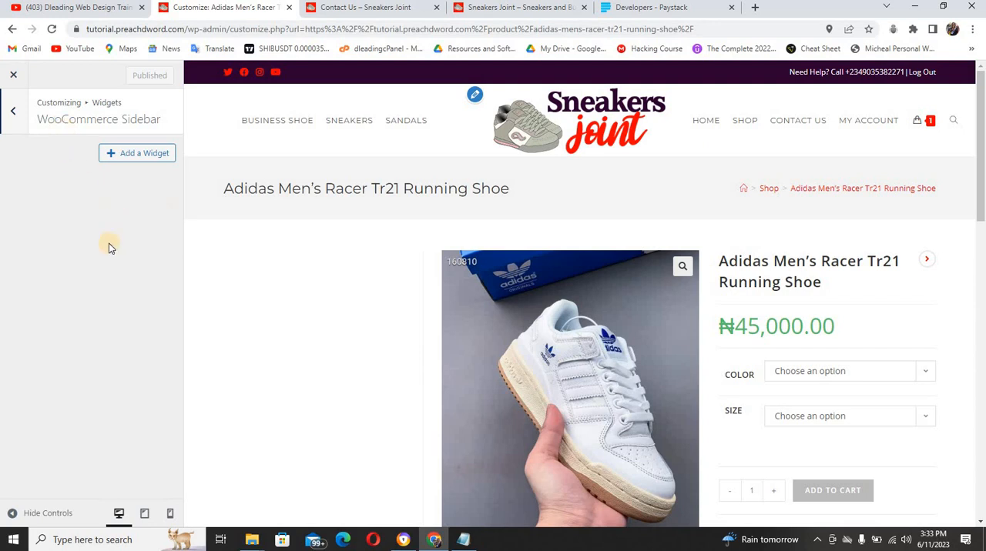
click(23, 116)
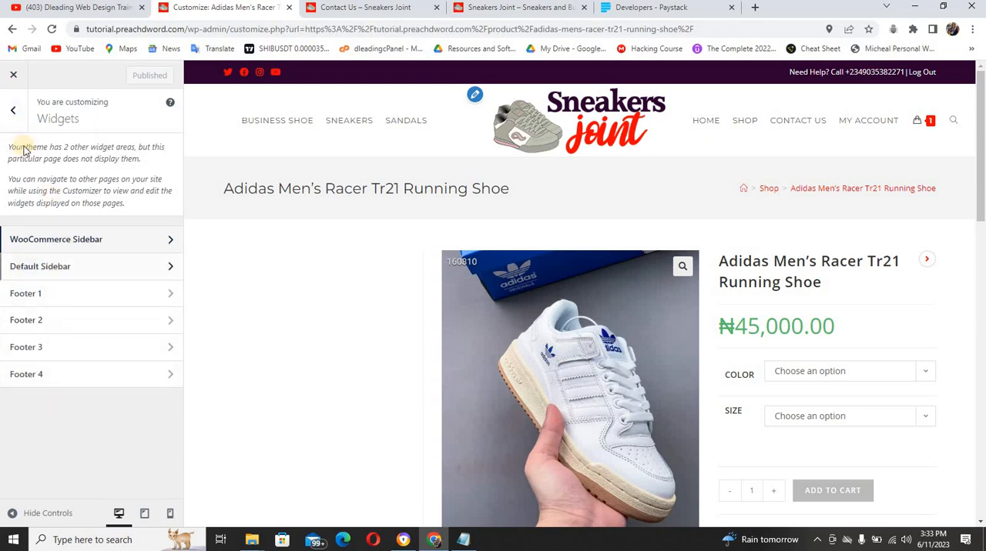
click(23, 116)
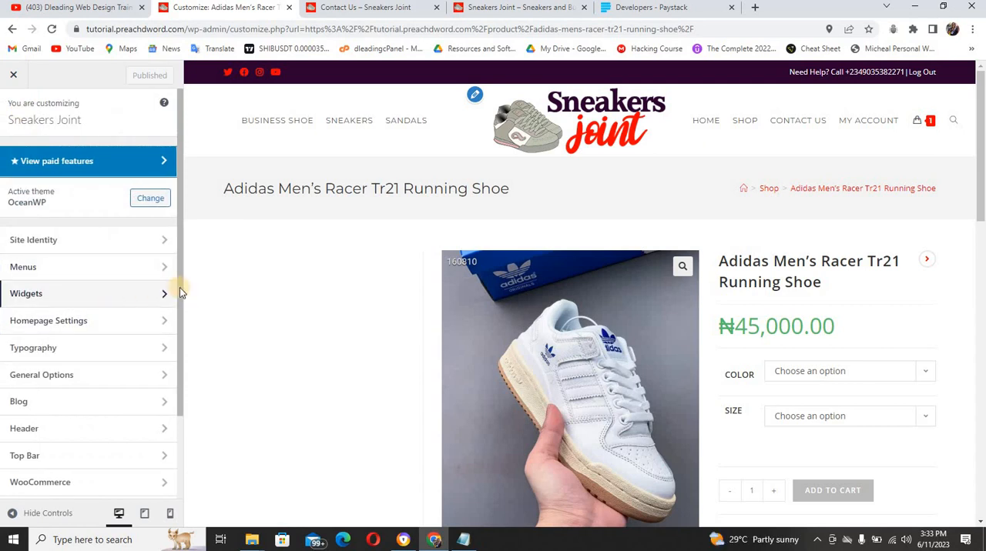
scroll(180, 308, down, 1)
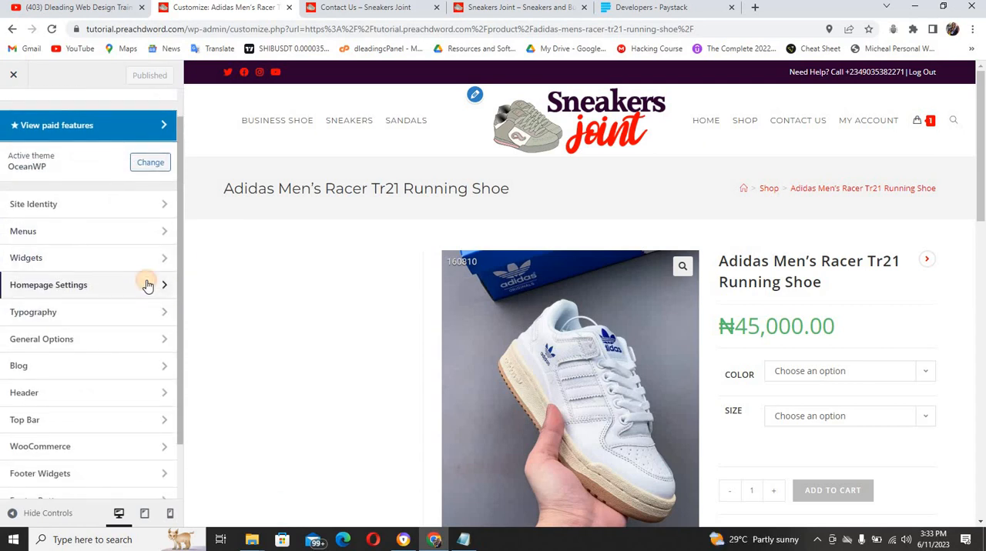
click(148, 285)
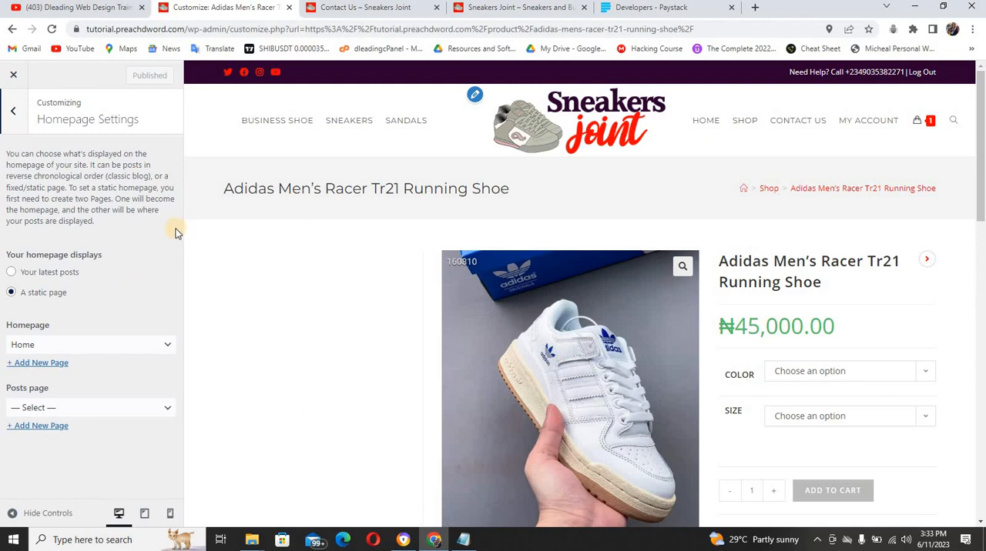
click(13, 111)
click(172, 398)
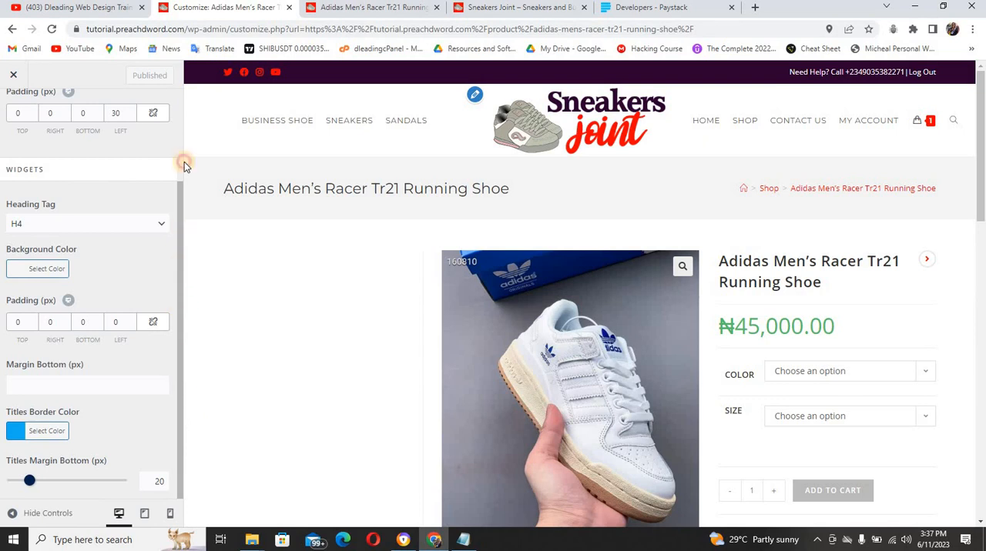
Leave the Sidebar settings, close the customizer and open the store's homepage from the product page
drag(176, 145, 48, 107)
click(14, 110)
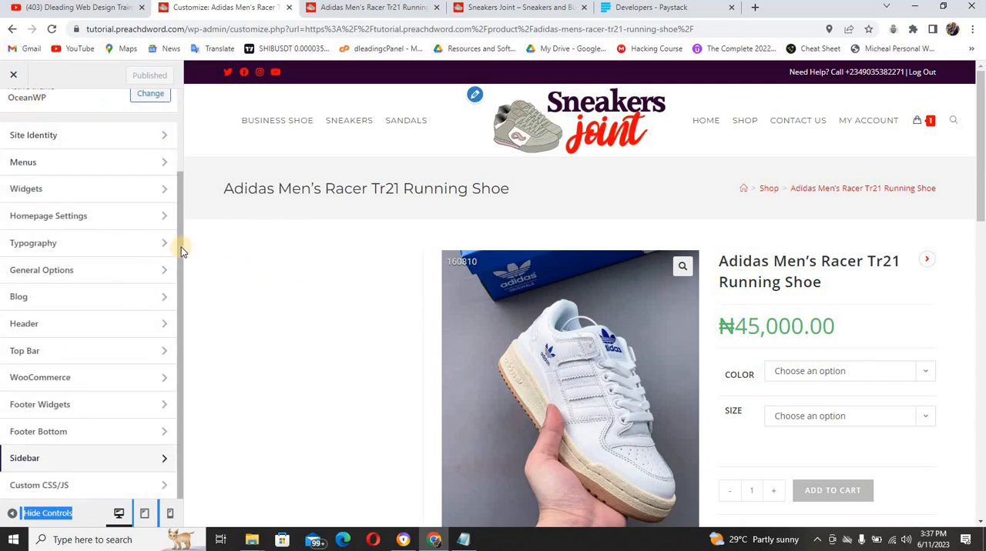
drag(180, 197, 185, 122)
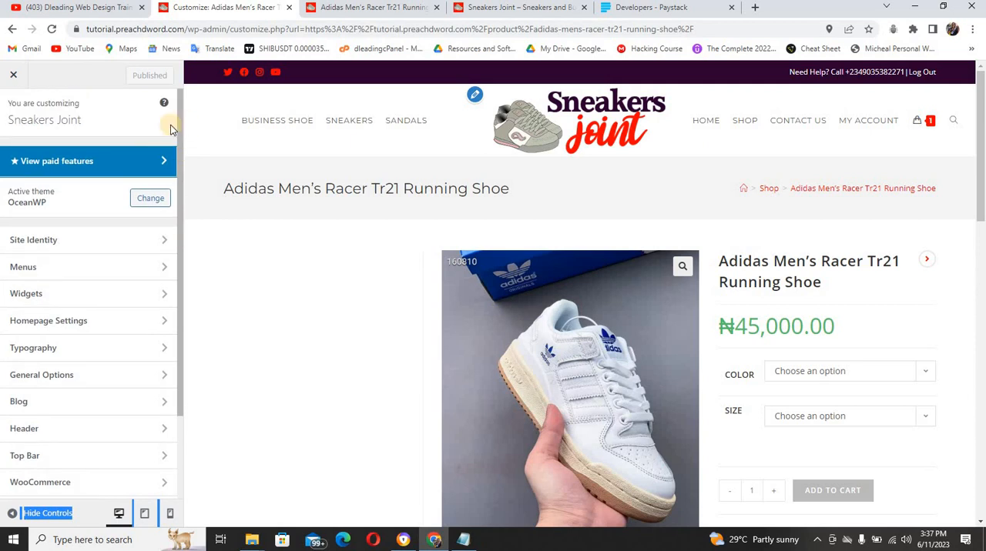
click(12, 78)
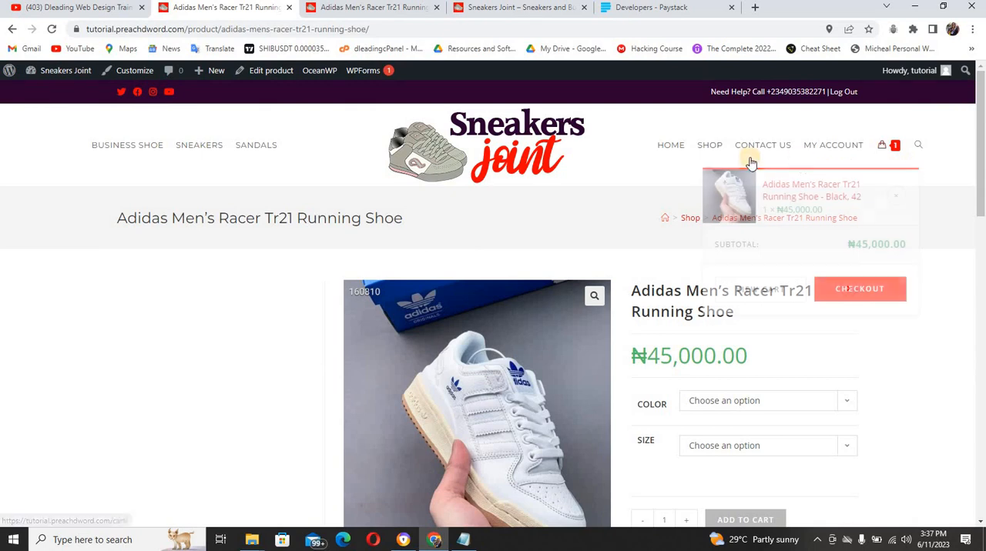
click(516, 157)
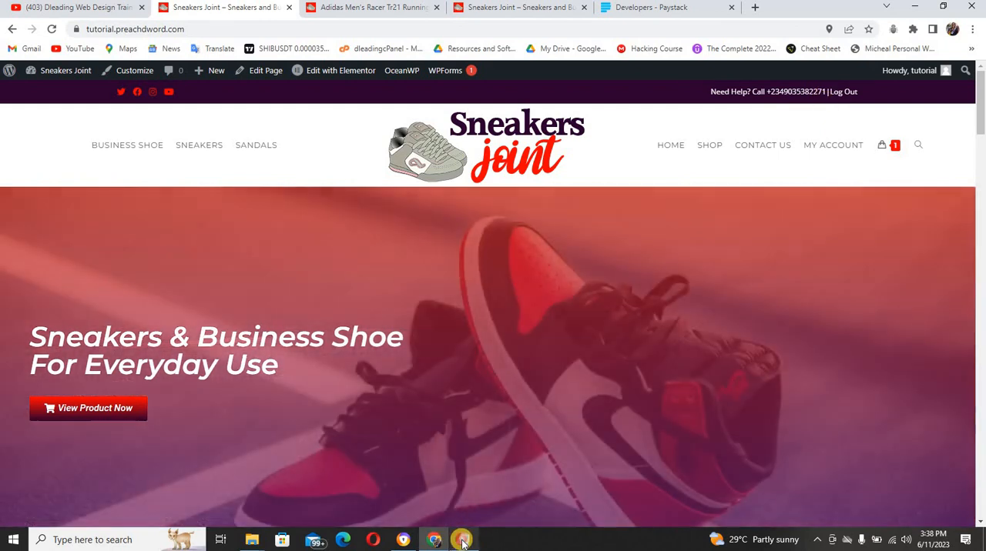
Switch to Notepad, add the contact phone number after the hover color note, and return to the store's homepage in Chrome
click(461, 540)
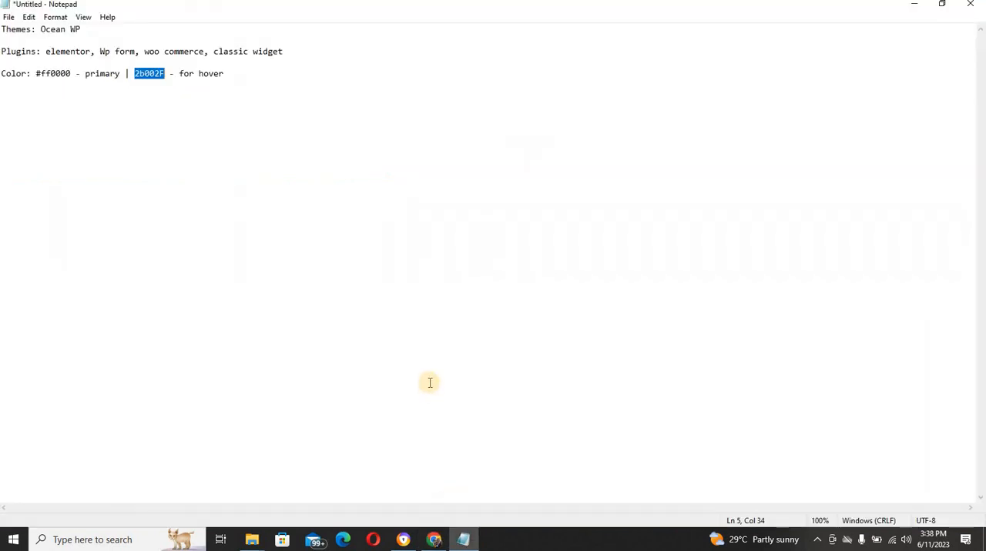
click(290, 84)
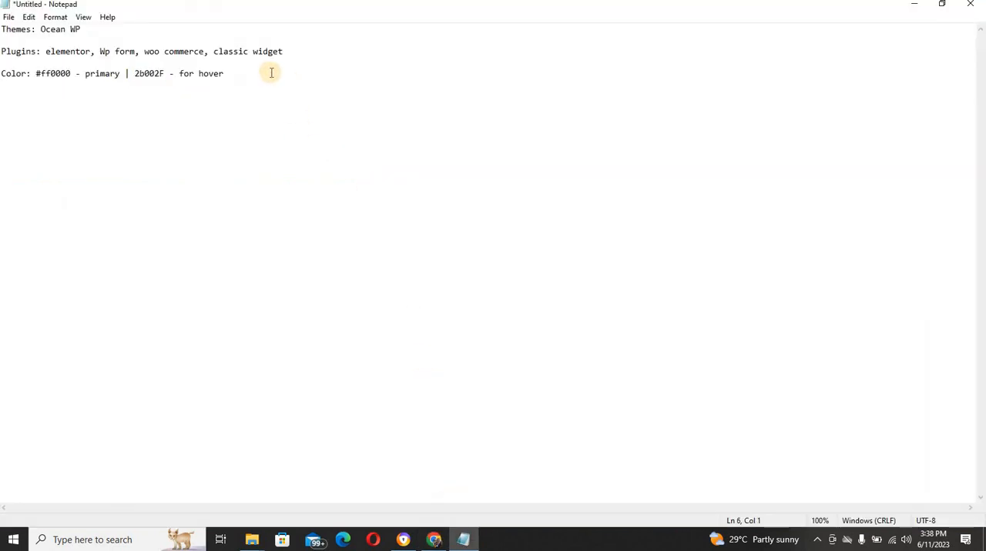
click(271, 72)
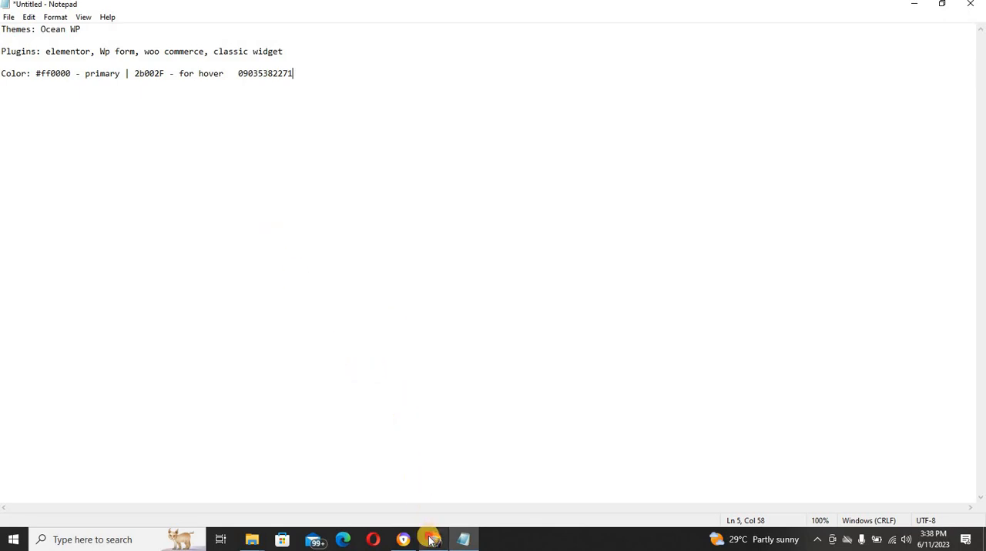
click(431, 539)
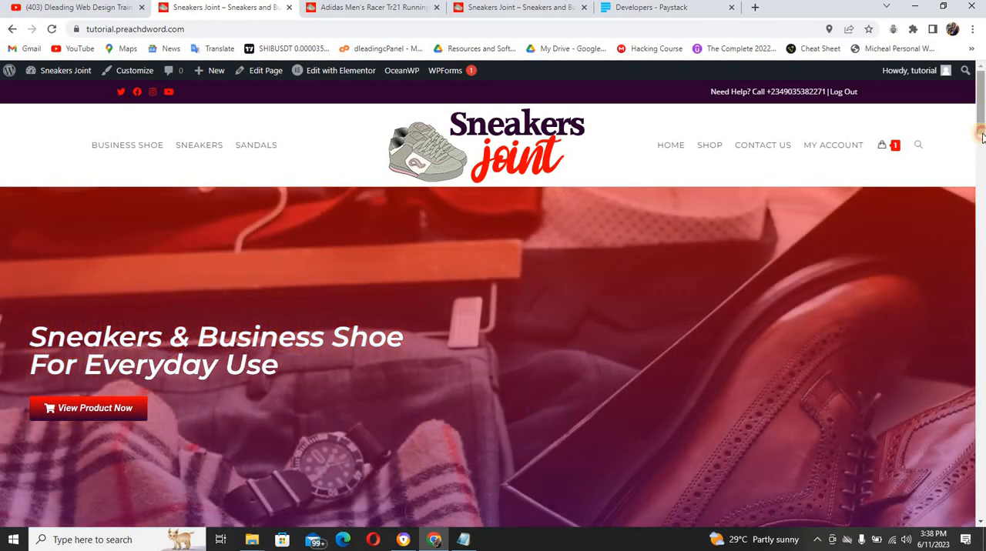
mouse_move(978, 105)
mouse_down()
mouse_move(982, 456)
mouse_move(982, 102)
mouse_up()
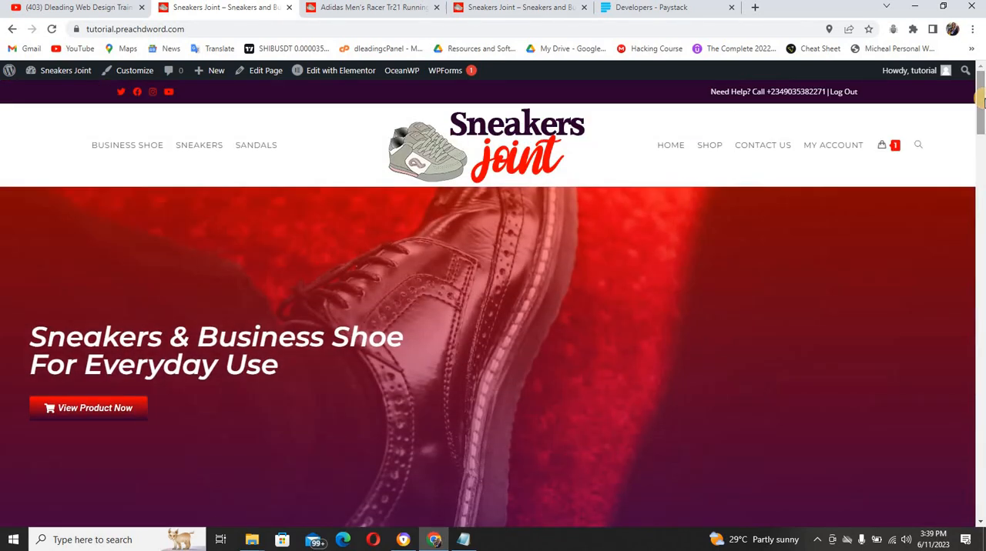